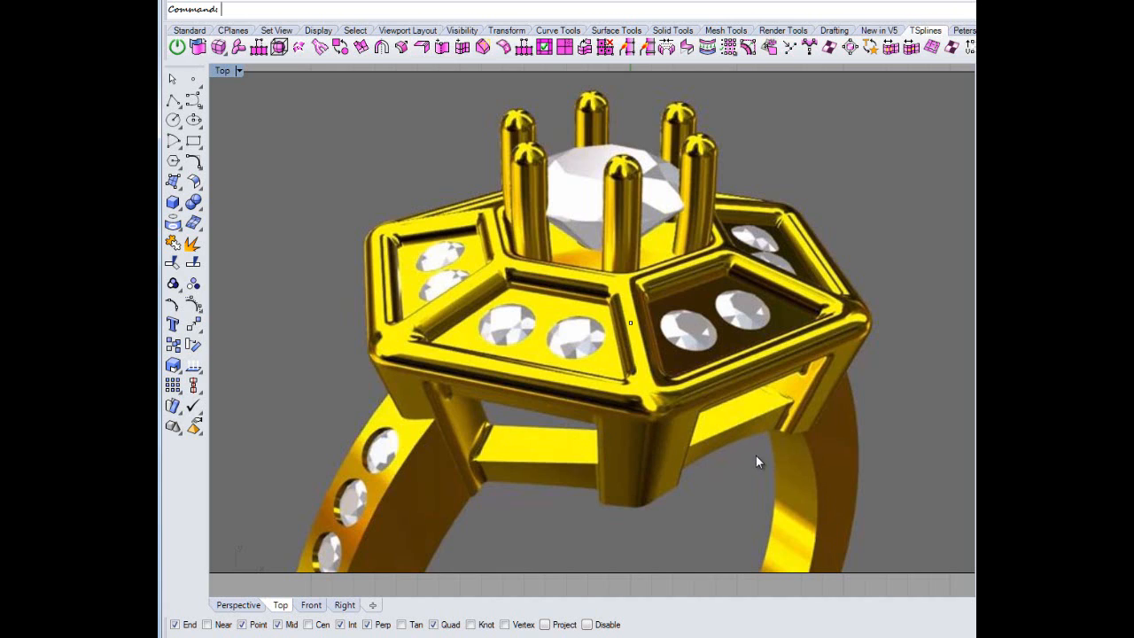
pyautogui.moveTo(756, 456); pyautogui.dragTo(773, 429, button='right')
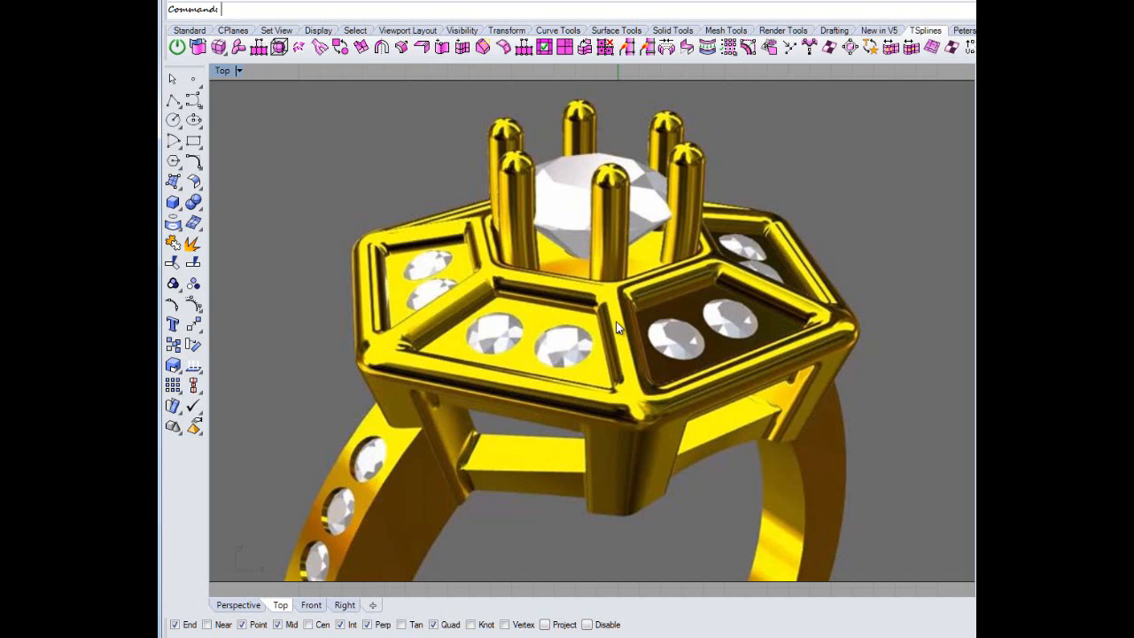
pyautogui.moveTo(591, 381)
pyautogui.mouseDown(button='right')
pyautogui.moveTo(600, 348)
pyautogui.moveTo(585, 397)
pyautogui.moveTo(590, 376)
pyautogui.mouseUp(button='right')
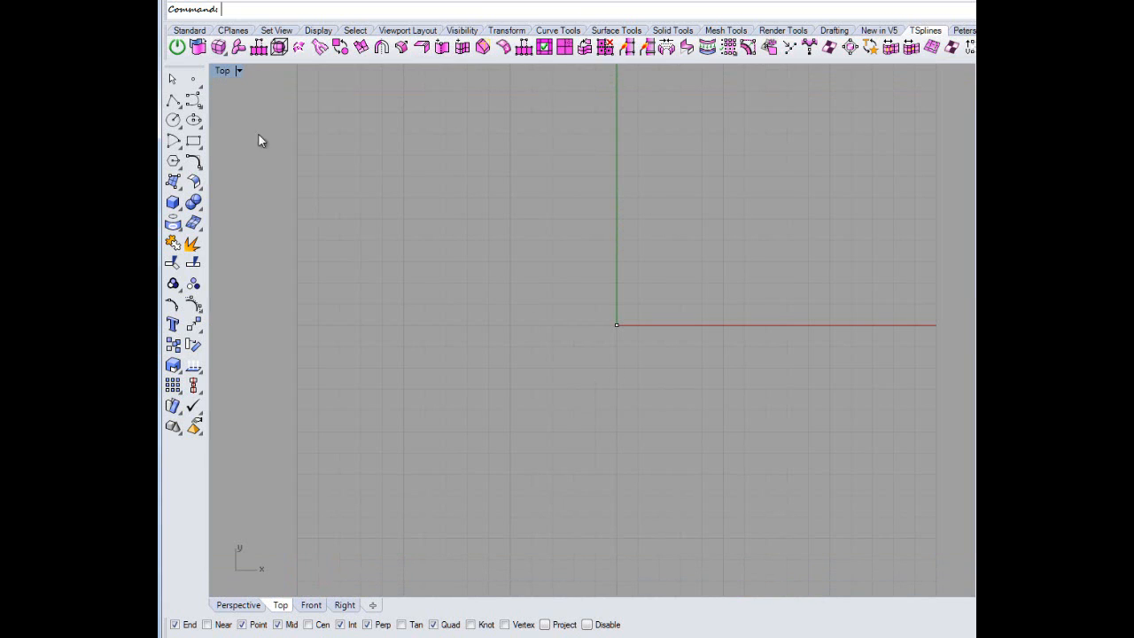
# Draw a six-sided inscribed polygon centred on the origin in the Top view, with a corner on the negative X axis.
pyautogui.scroll(-4, 451, 250)
pyautogui.moveTo(471, 274); pyautogui.dragTo(483, 296, button='right')
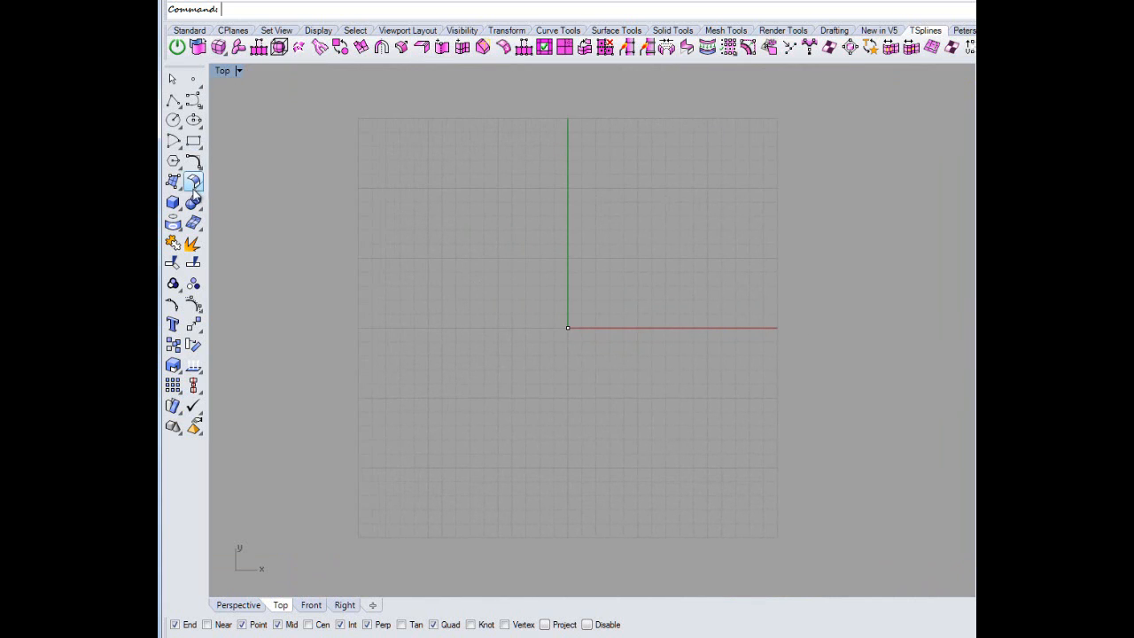
pyautogui.click(174, 164)
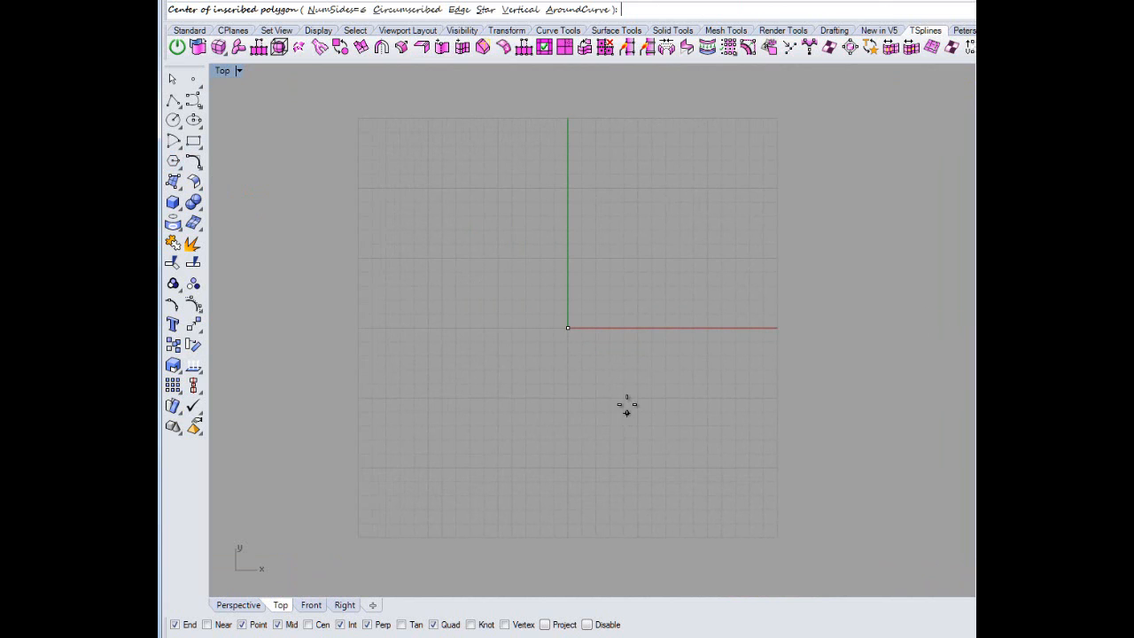
pyautogui.write('0')
pyautogui.press('Return')
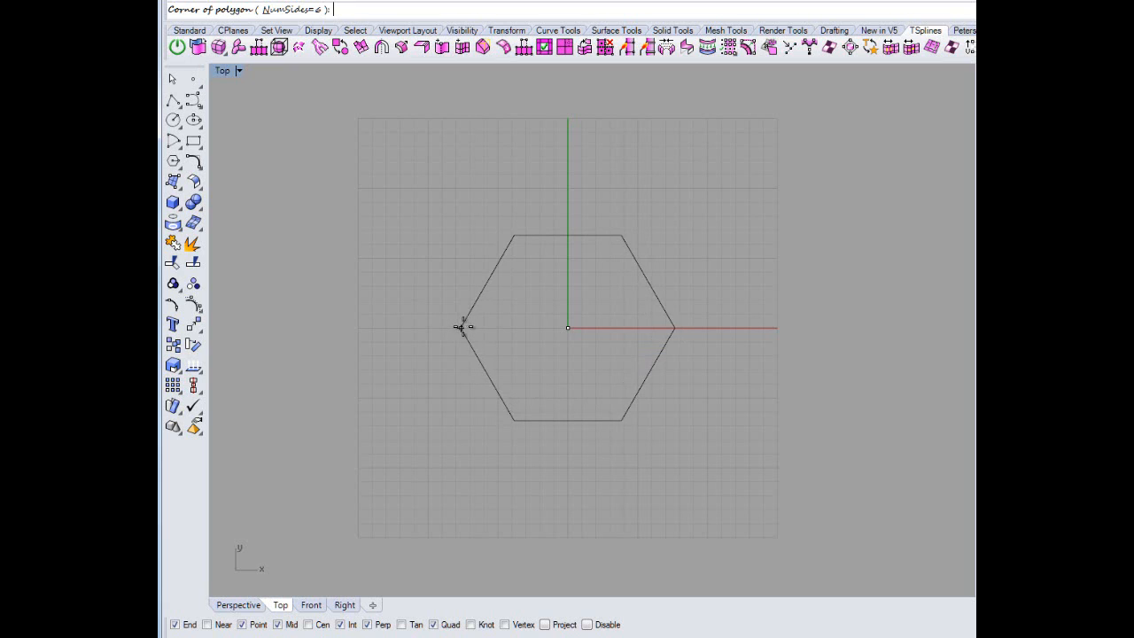
pyautogui.click(467, 328)
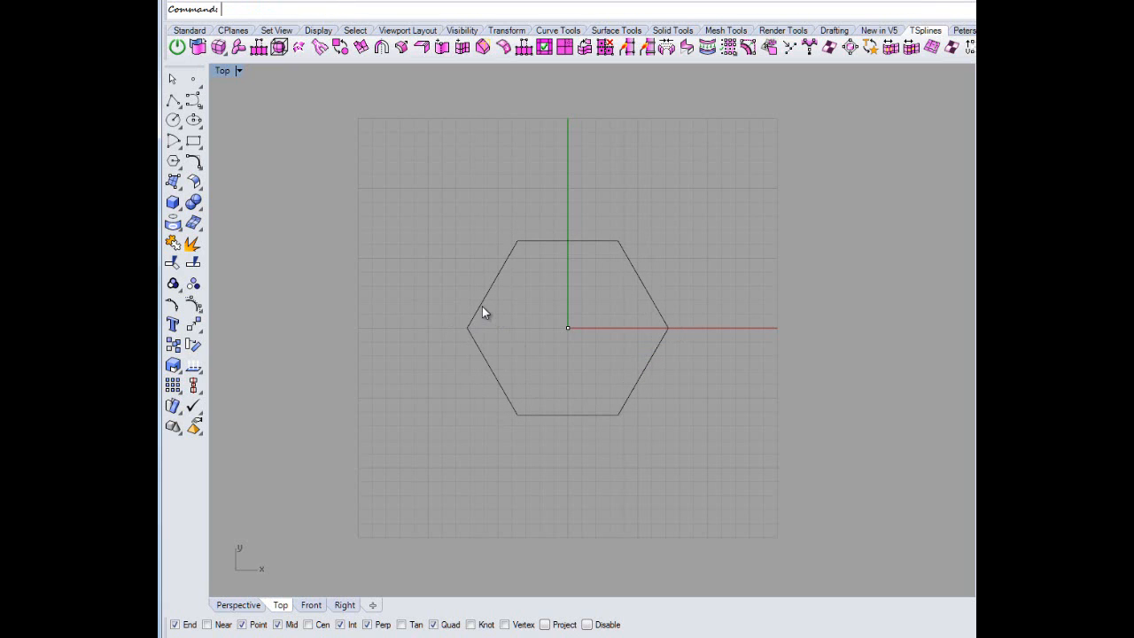
# Round all corners of the hexagon with FilletCorners using a radius of 0.5.
pyautogui.click(480, 317)
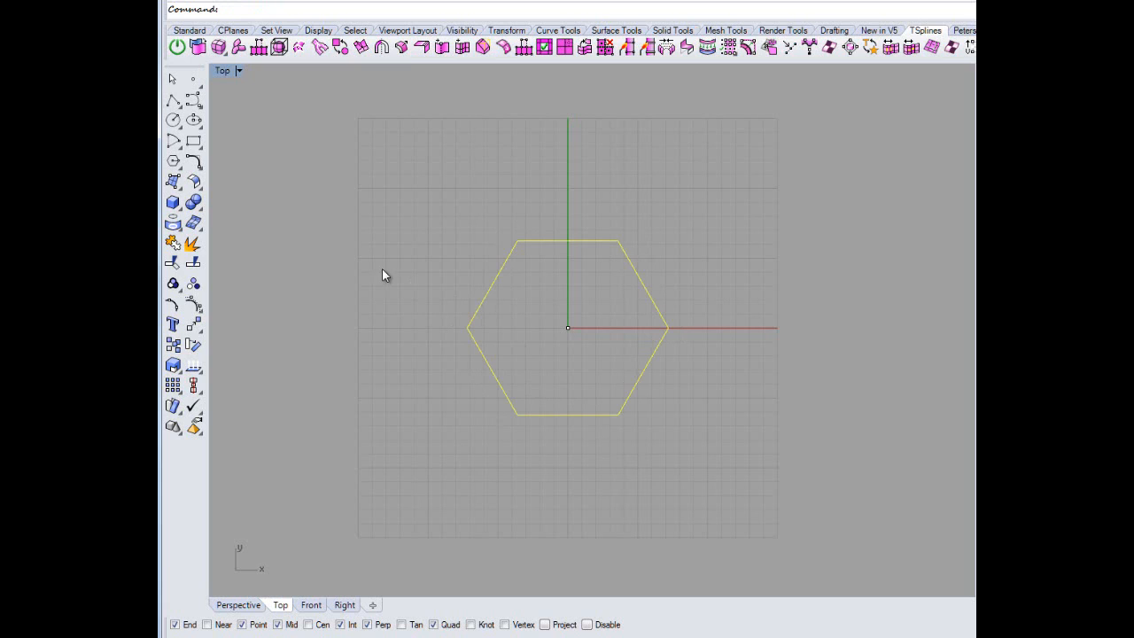
pyautogui.write('Fillet')
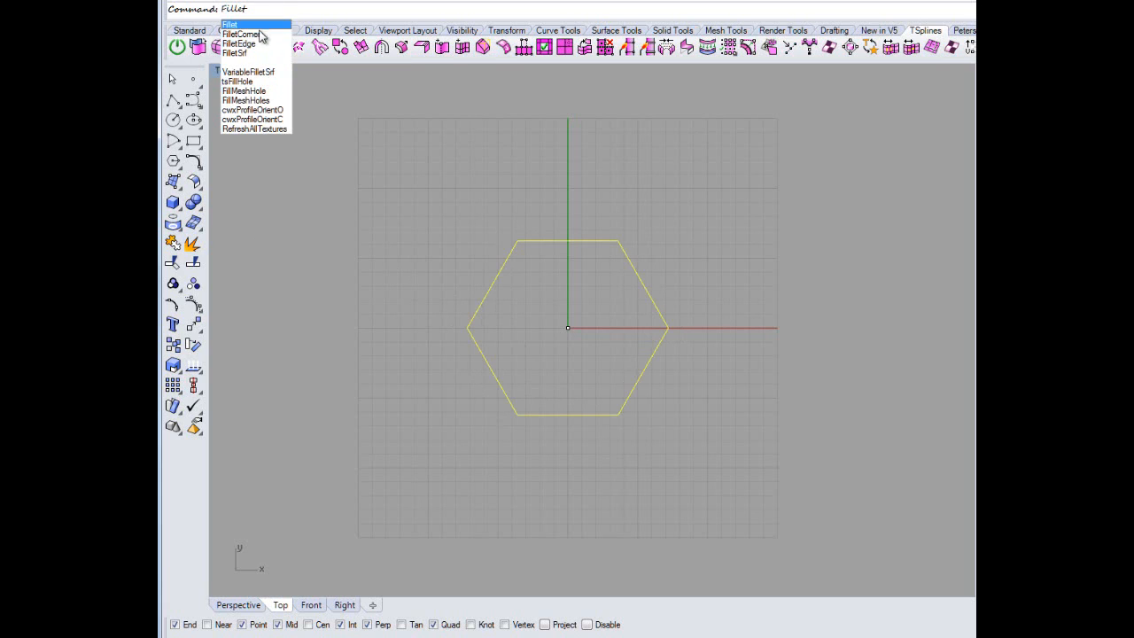
pyautogui.click(255, 34)
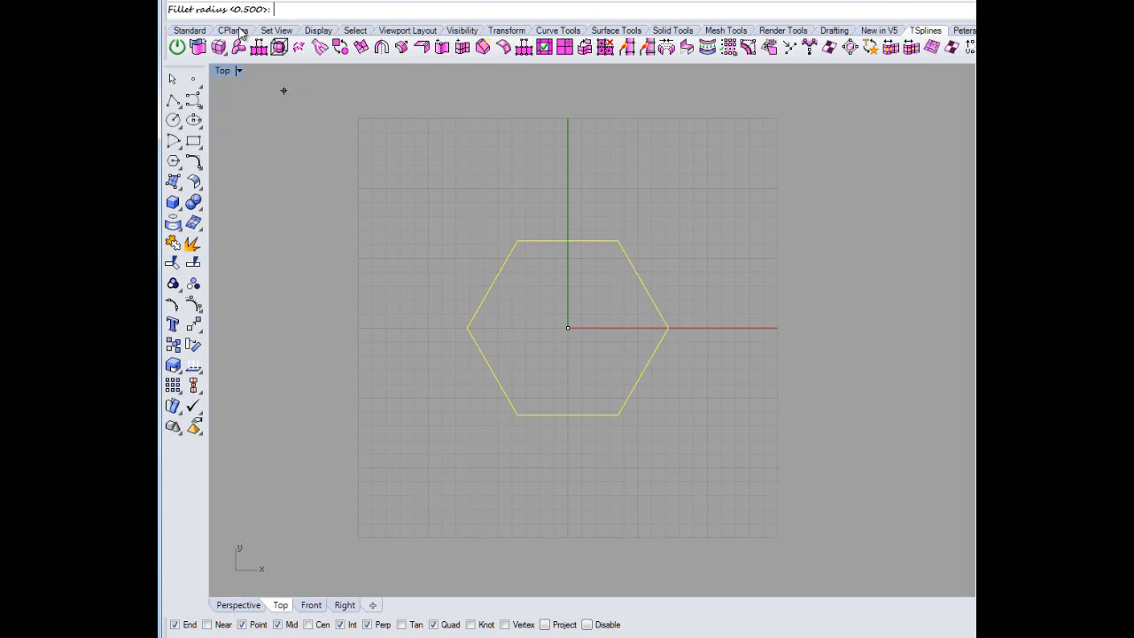
pyautogui.press('Return')
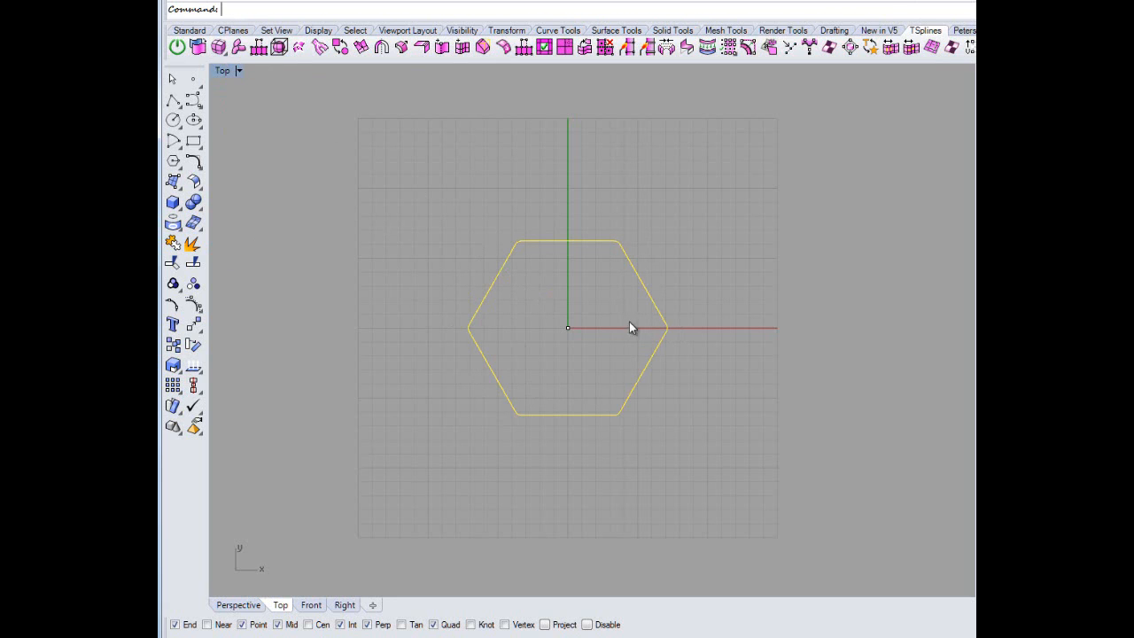
# Examine the hexagon's filleted corners in the Top view.
pyautogui.scroll(5, 615, 253)
pyautogui.scroll(-7, 654, 252)
pyautogui.scroll(1, 657, 267)
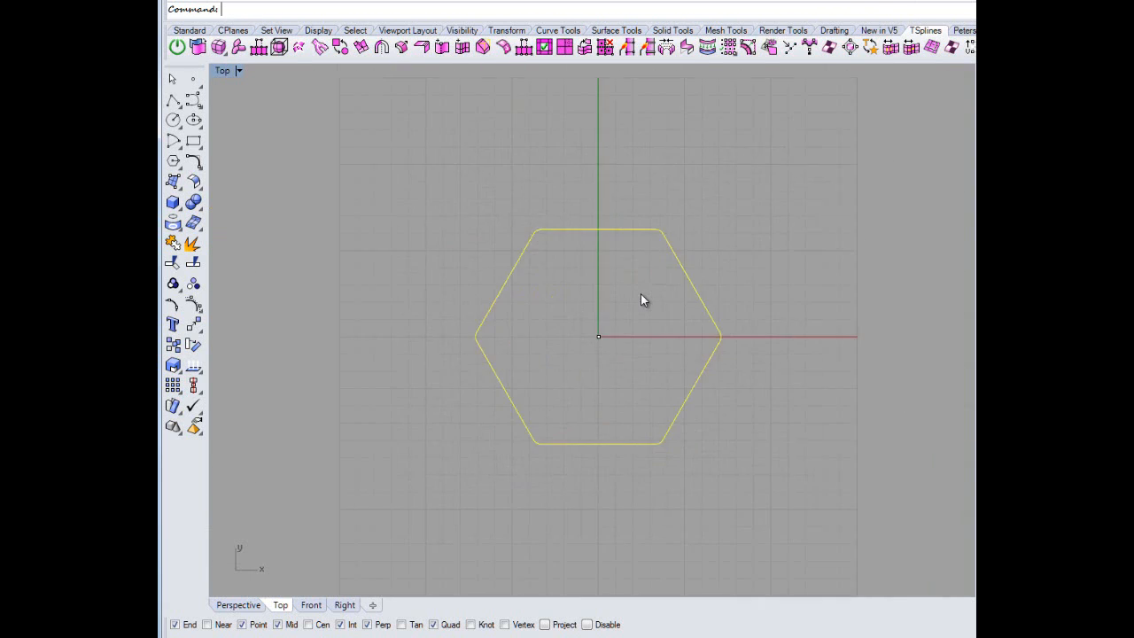
pyautogui.click(630, 317)
pyautogui.moveTo(630, 317); pyautogui.dragTo(611, 349, button='right')
pyautogui.click(667, 316)
pyautogui.click(710, 331)
pyautogui.scroll(2, 585, 346)
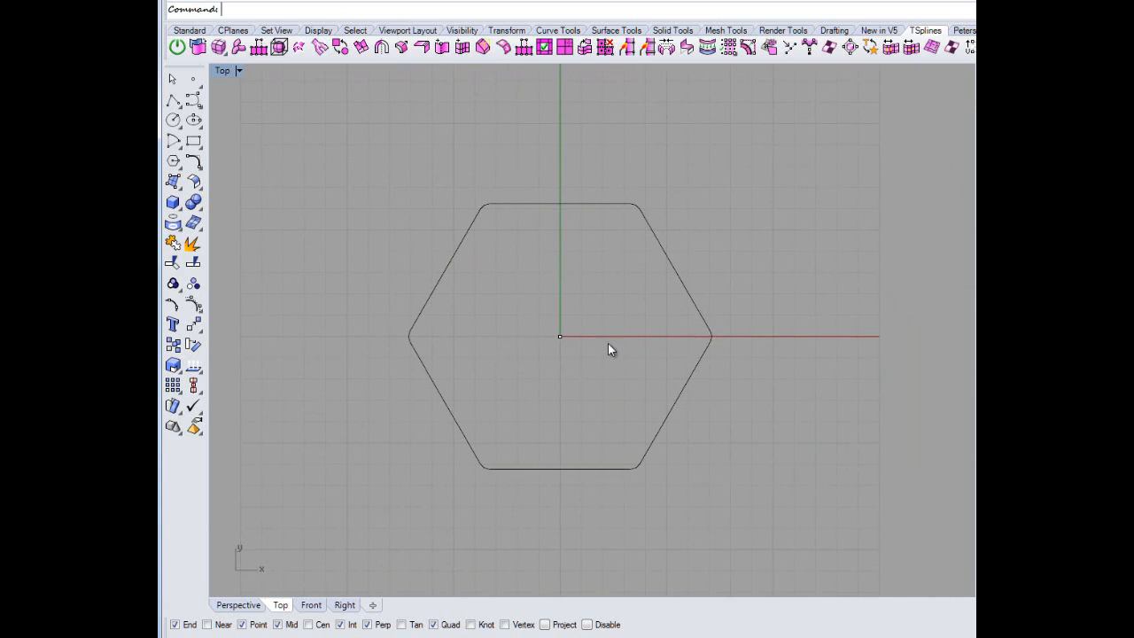
pyautogui.click(440, 274)
pyautogui.click(490, 291)
pyautogui.scroll(-2, 434, 317)
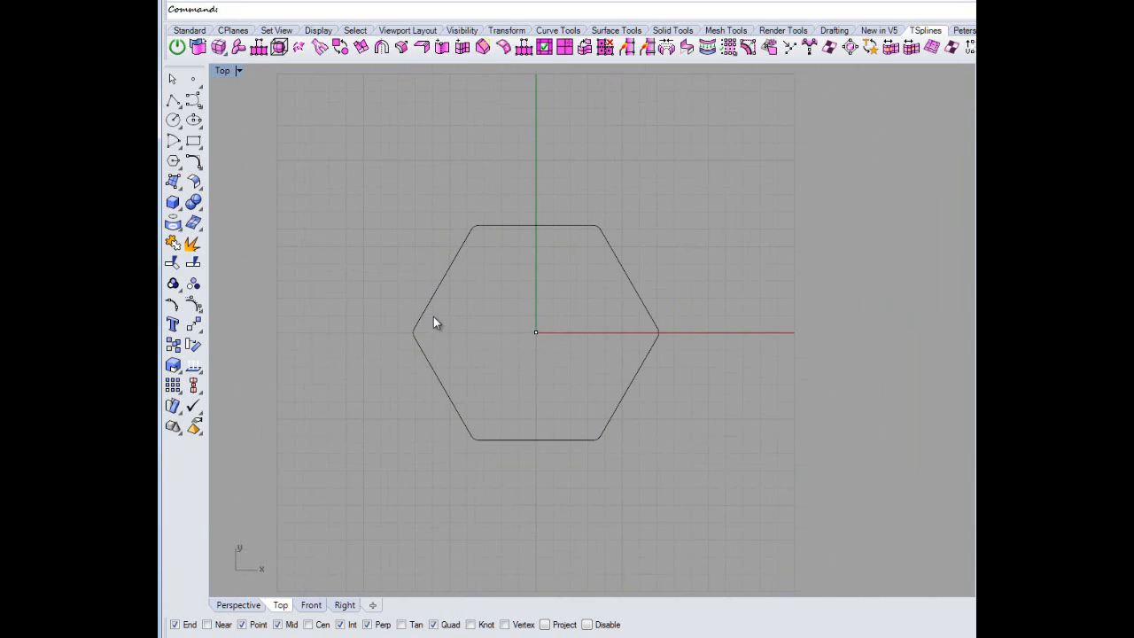
pyautogui.scroll(4, 435, 317)
pyautogui.moveTo(487, 336); pyautogui.dragTo(480, 315, button='right')
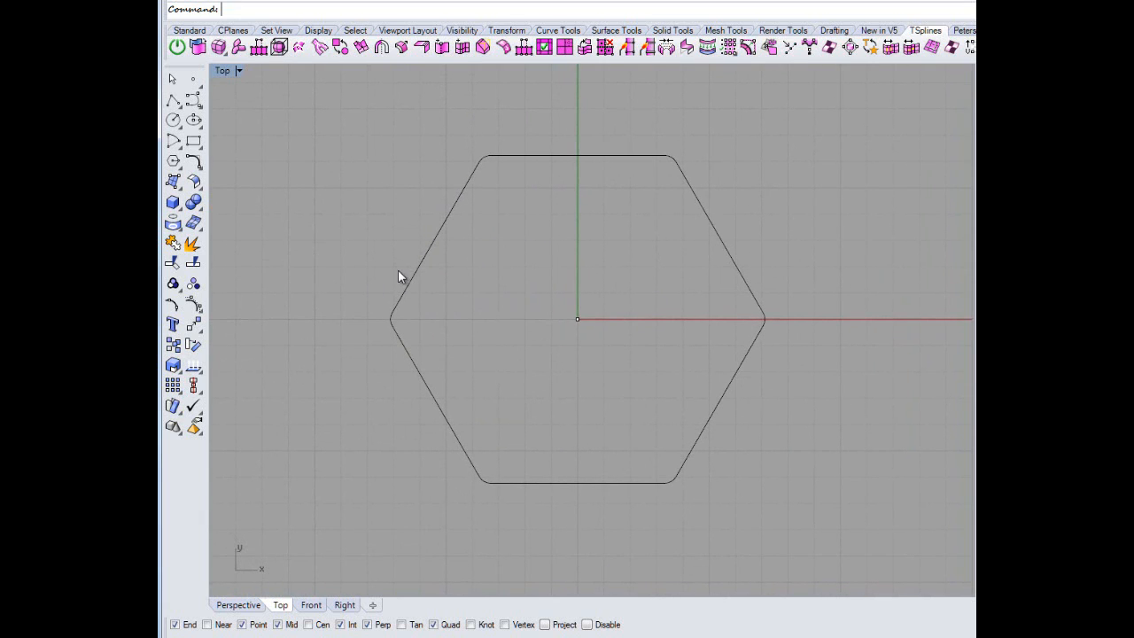
pyautogui.click(173, 345)
pyautogui.press('Escape')
pyautogui.write('seam')
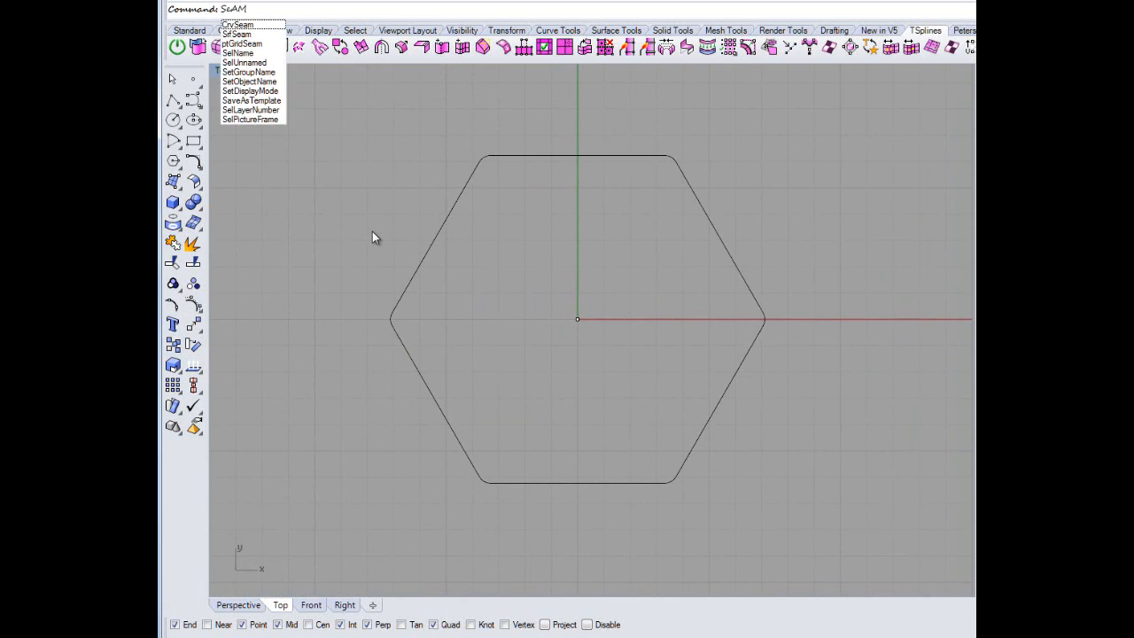
pyautogui.press('Escape')
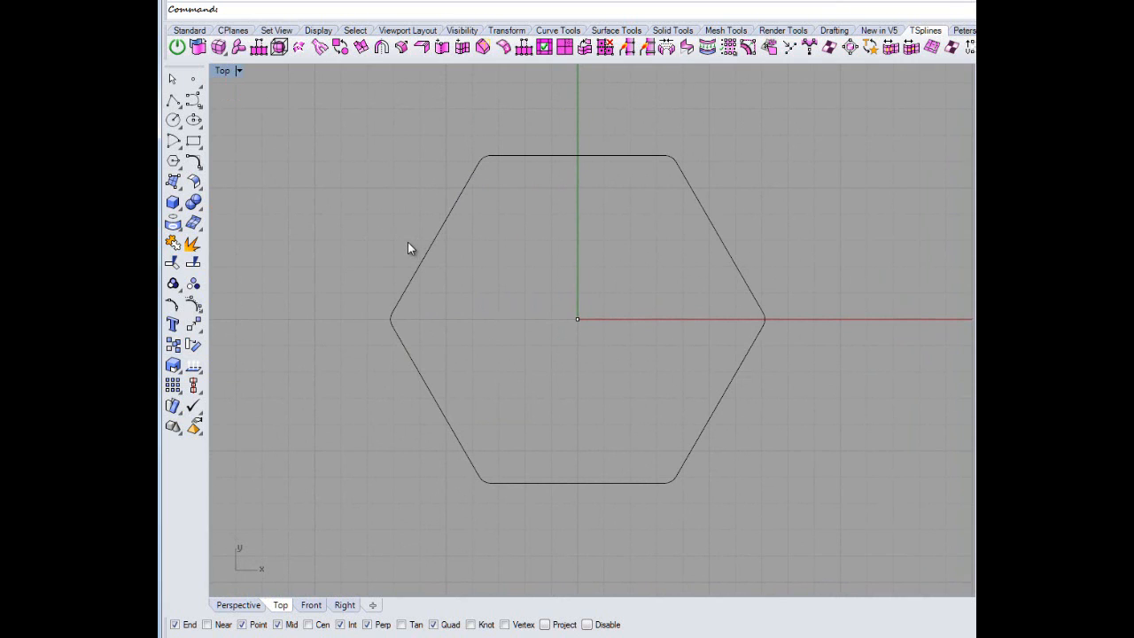
# Use CrvSeam to move the hexagon's seam point from its left corner onto the straight upper-left side.
pyautogui.write('crvs')
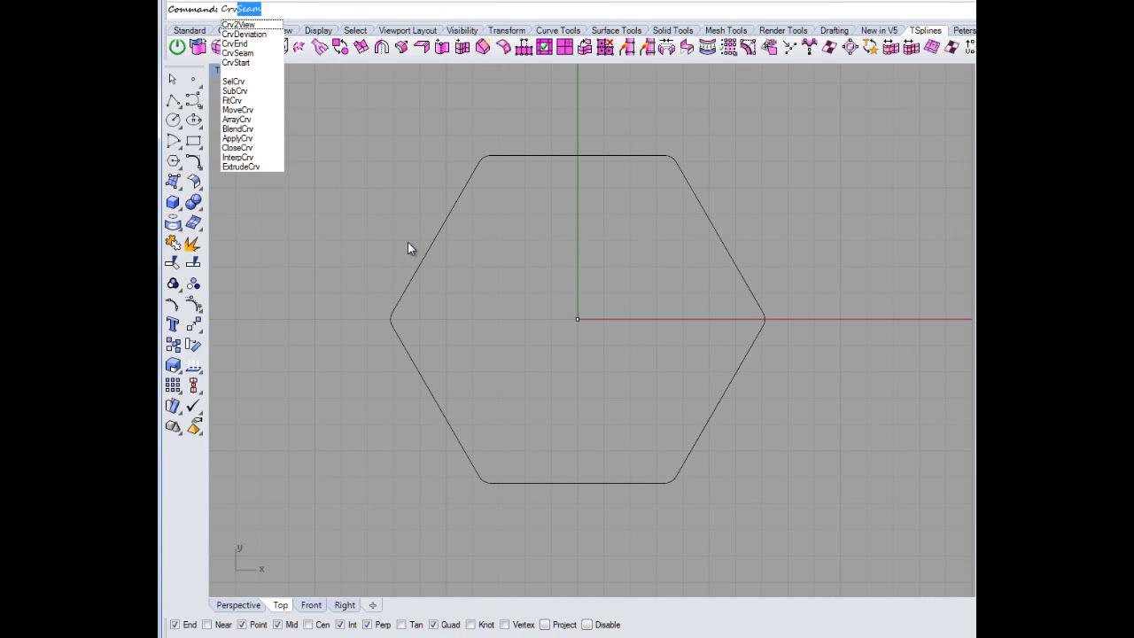
pyautogui.press('Return')
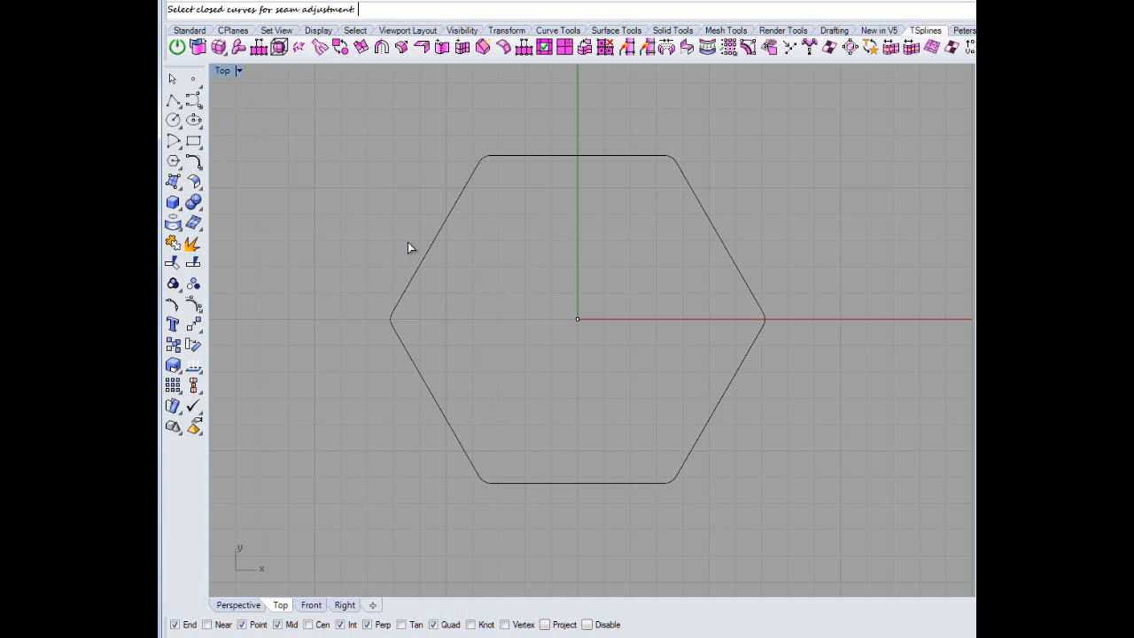
pyautogui.click(427, 250)
pyautogui.press('Return')
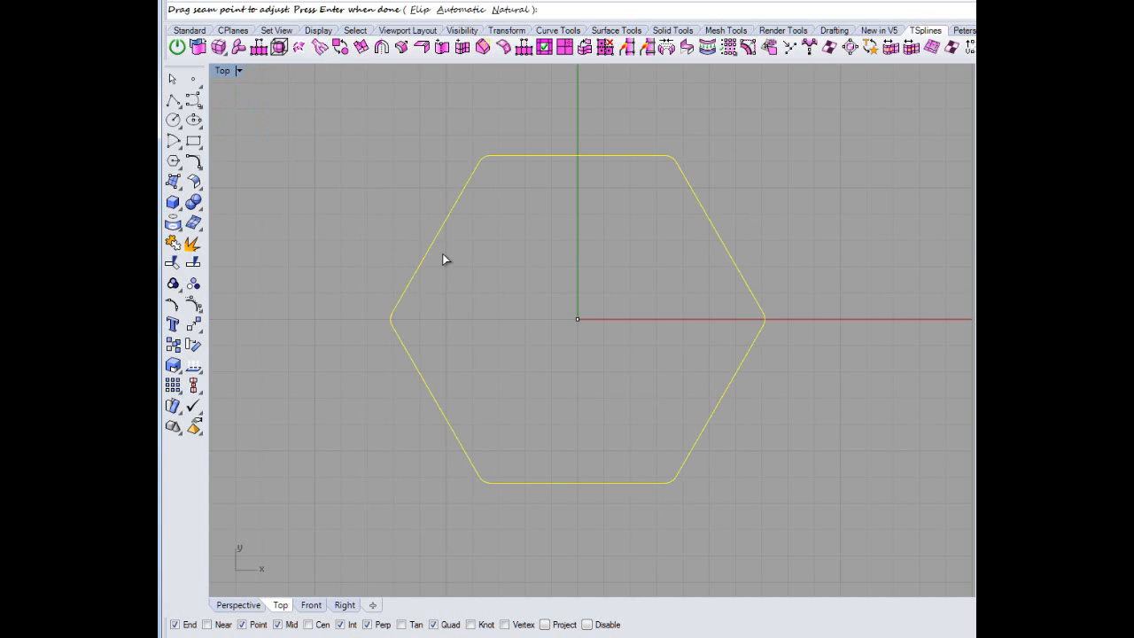
pyautogui.scroll(10, 394, 328)
pyautogui.scroll(-4, 395, 324)
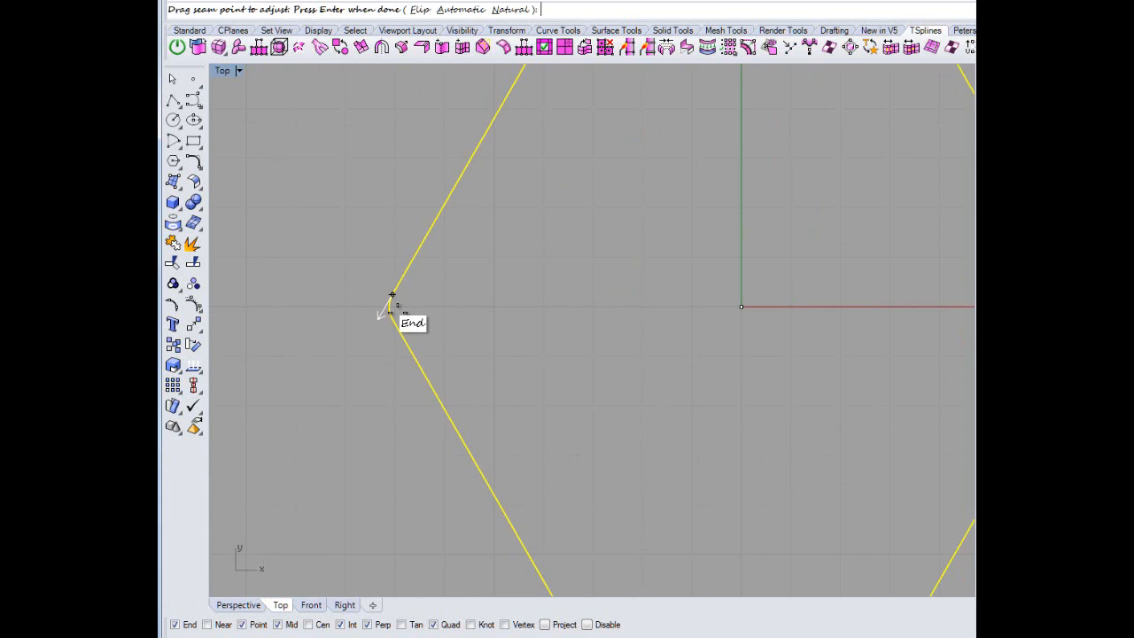
pyautogui.moveTo(392, 296); pyautogui.dragTo(484, 133)
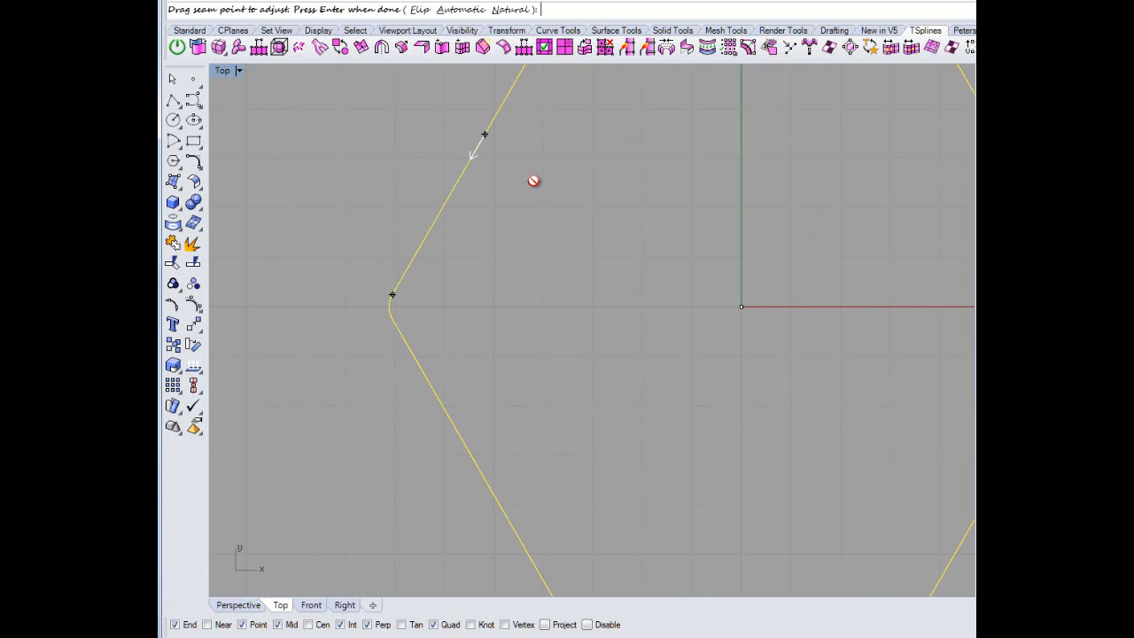
pyautogui.moveTo(534, 180); pyautogui.dragTo(469, 248, button='right')
pyautogui.press('Return')
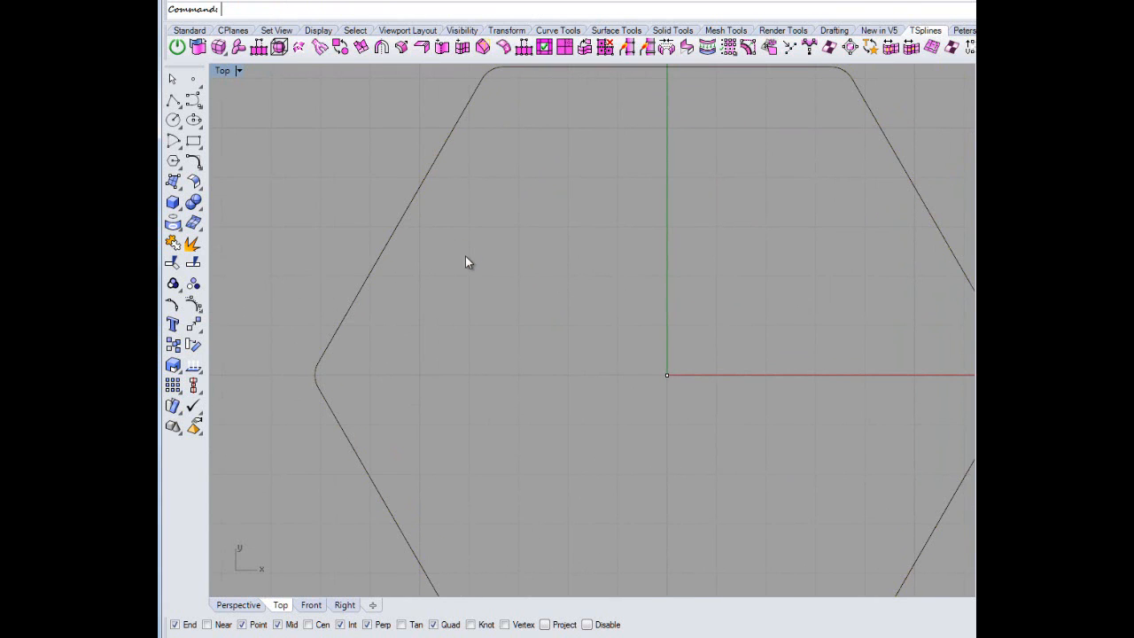
pyautogui.click(396, 224)
pyautogui.click(512, 253)
pyautogui.scroll(-4, 518, 251)
pyautogui.moveTo(538, 274); pyautogui.dragTo(494, 247, button='right')
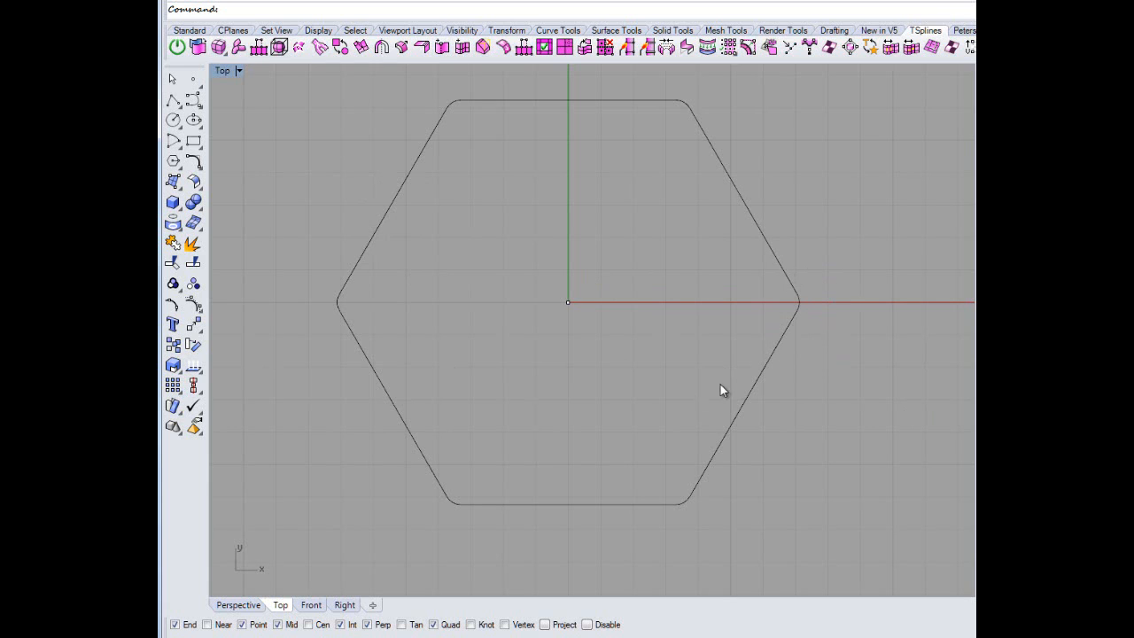
pyautogui.scroll(-2, 761, 327)
pyautogui.scroll(2, 760, 328)
pyautogui.moveTo(756, 331)
pyautogui.mouseDown(button='right')
pyautogui.moveTo(747, 351)
pyautogui.moveTo(770, 334)
pyautogui.mouseUp(button='right')
# Make a copy of the rounded hexagon in place.
pyautogui.click(391, 234)
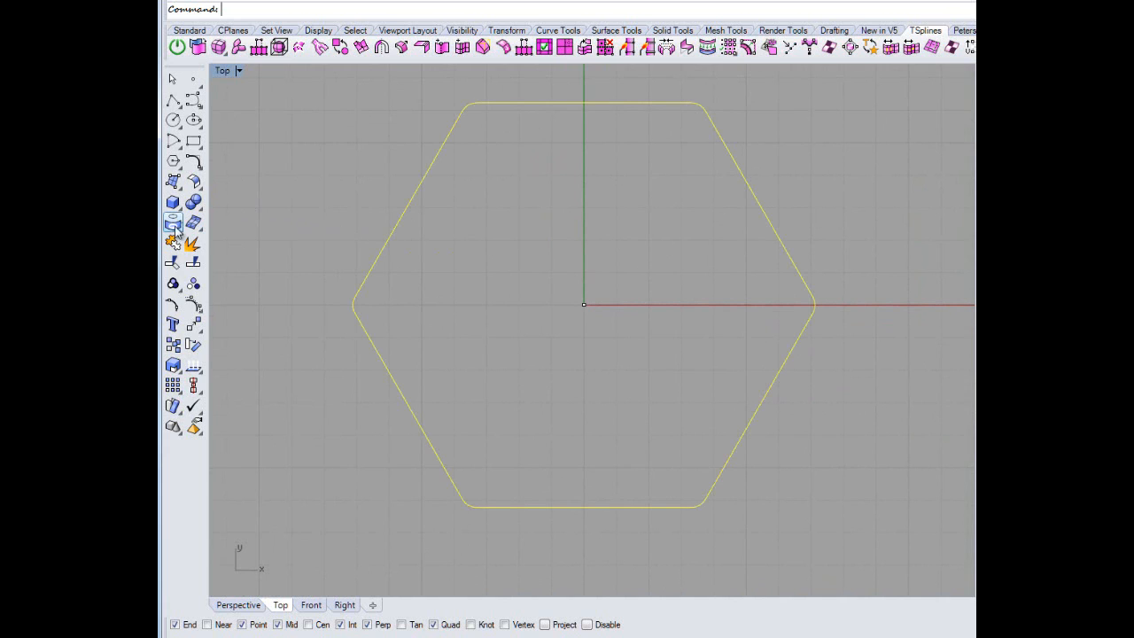
pyautogui.click(173, 345)
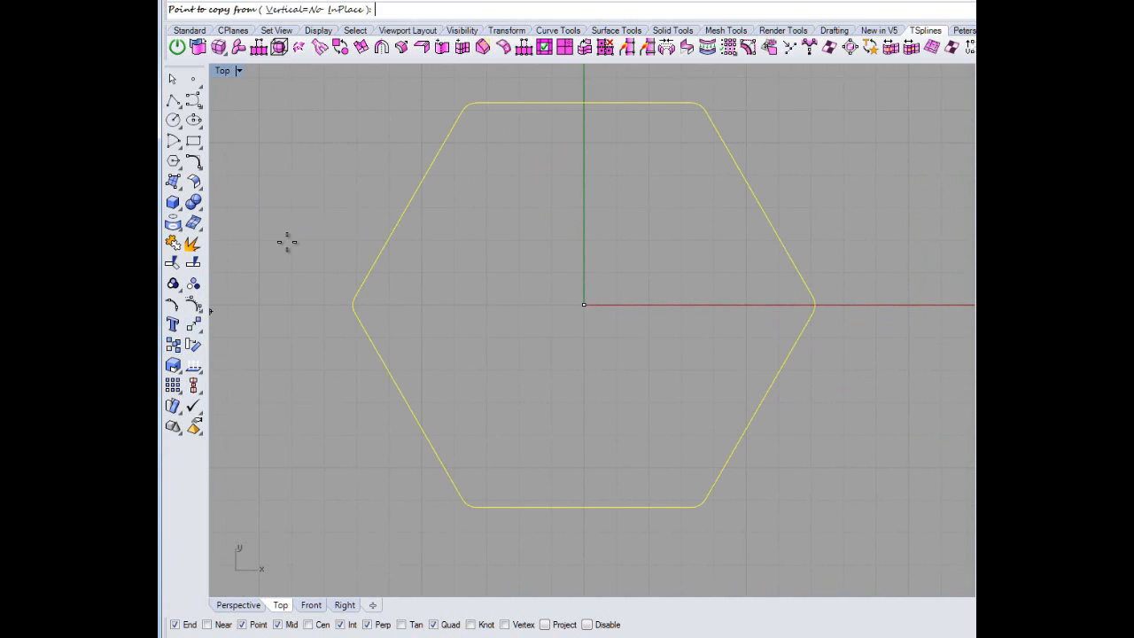
pyautogui.click(347, 9)
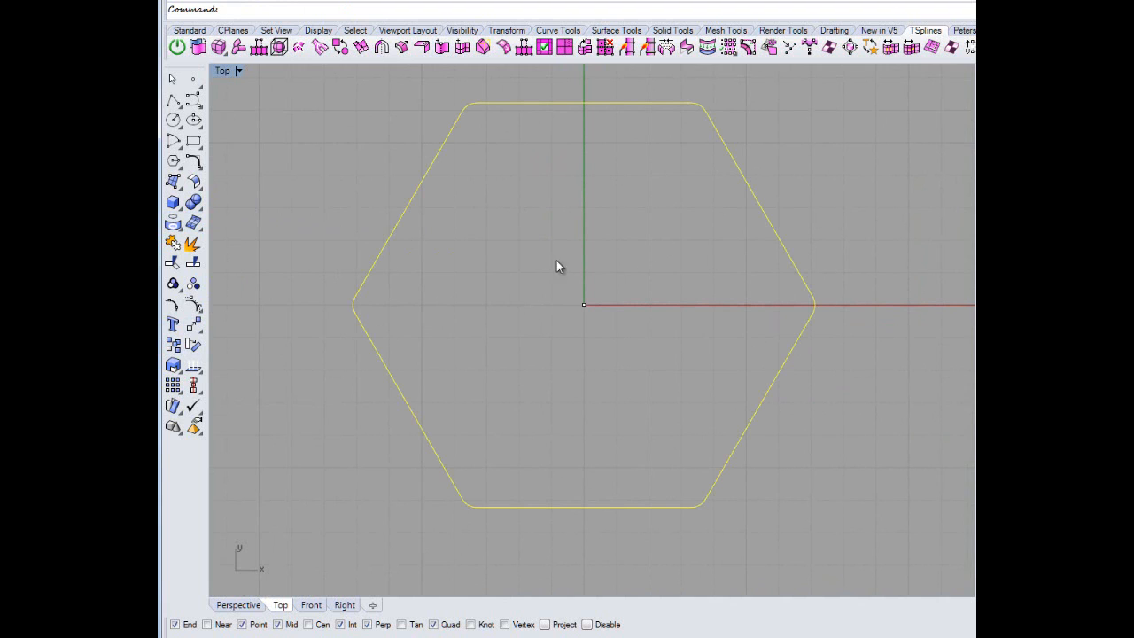
# Scale one of the coincident hexagons in 2-D about the origin to about half its size.
pyautogui.click(448, 0)
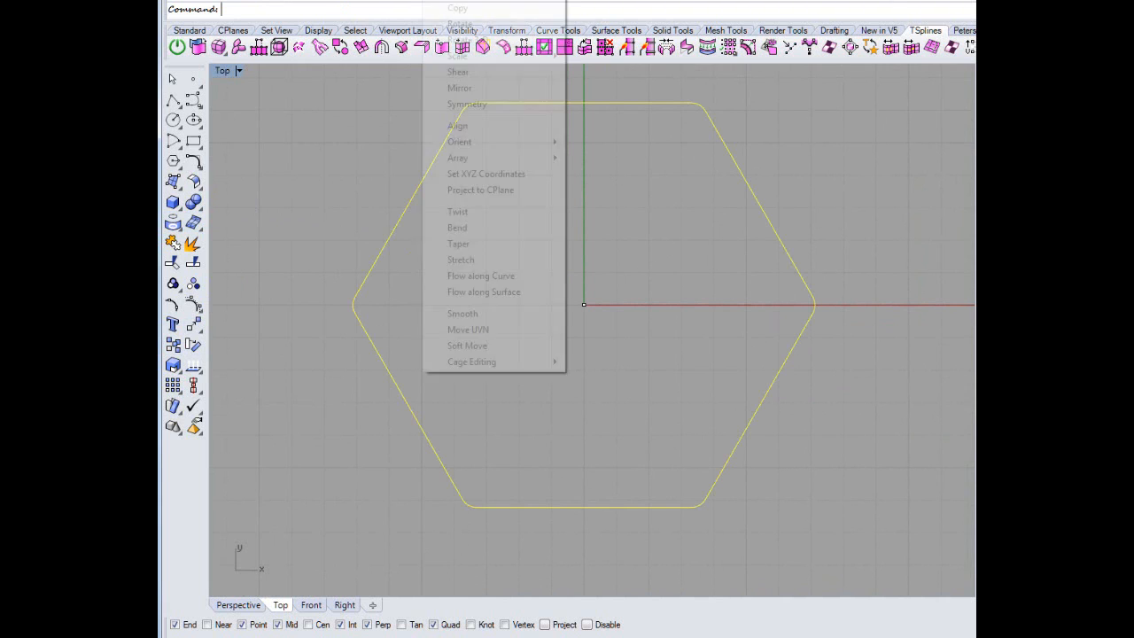
pyautogui.moveTo(471, 59)
pyautogui.click(626, 76)
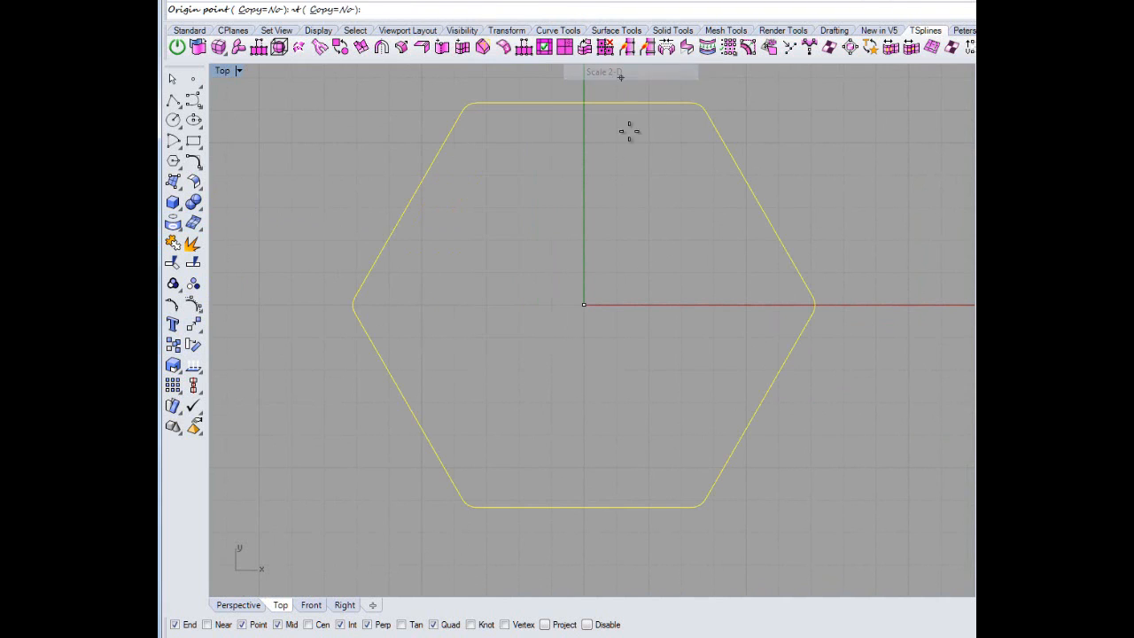
pyautogui.write('0')
pyautogui.press('Return')
pyautogui.click(841, 185)
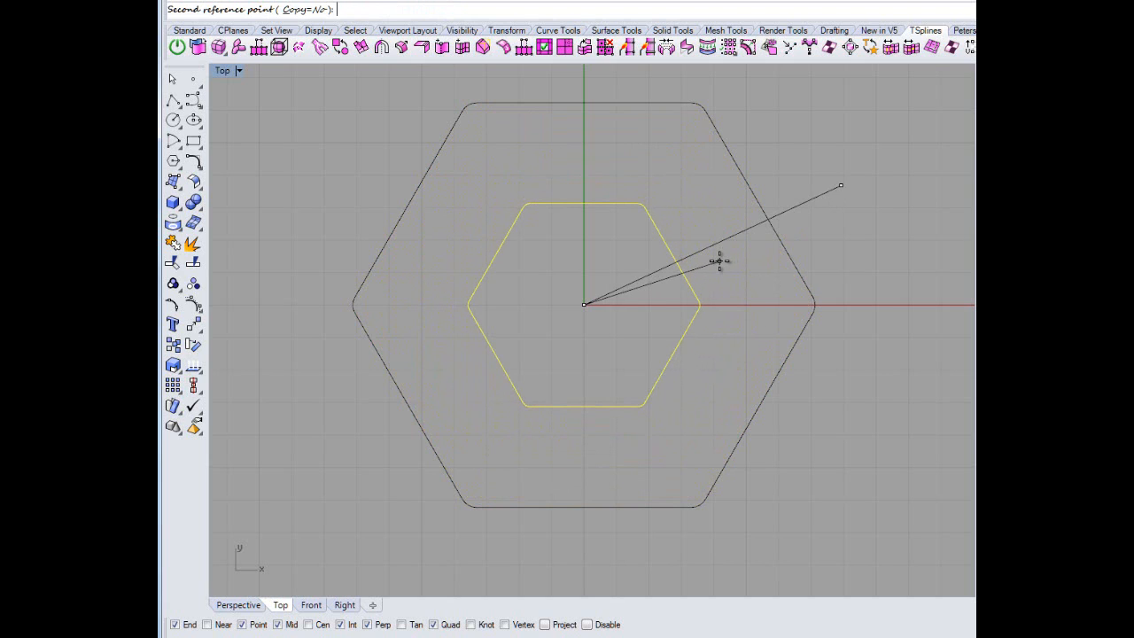
pyautogui.click(720, 261)
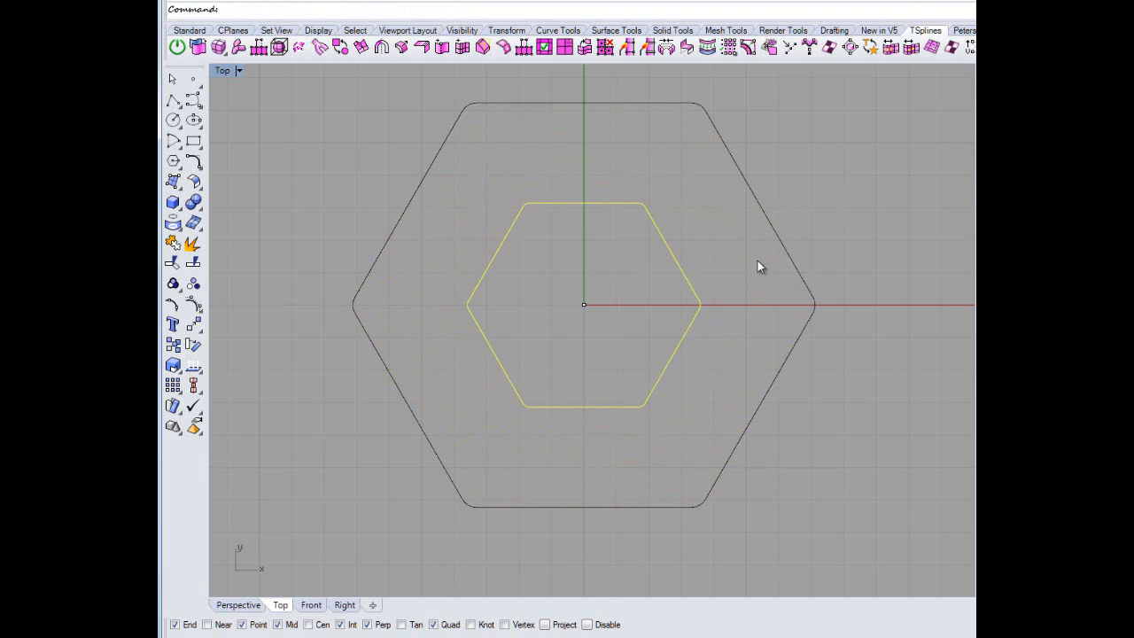
pyautogui.press('Escape')
pyautogui.scroll(3, 622, 281)
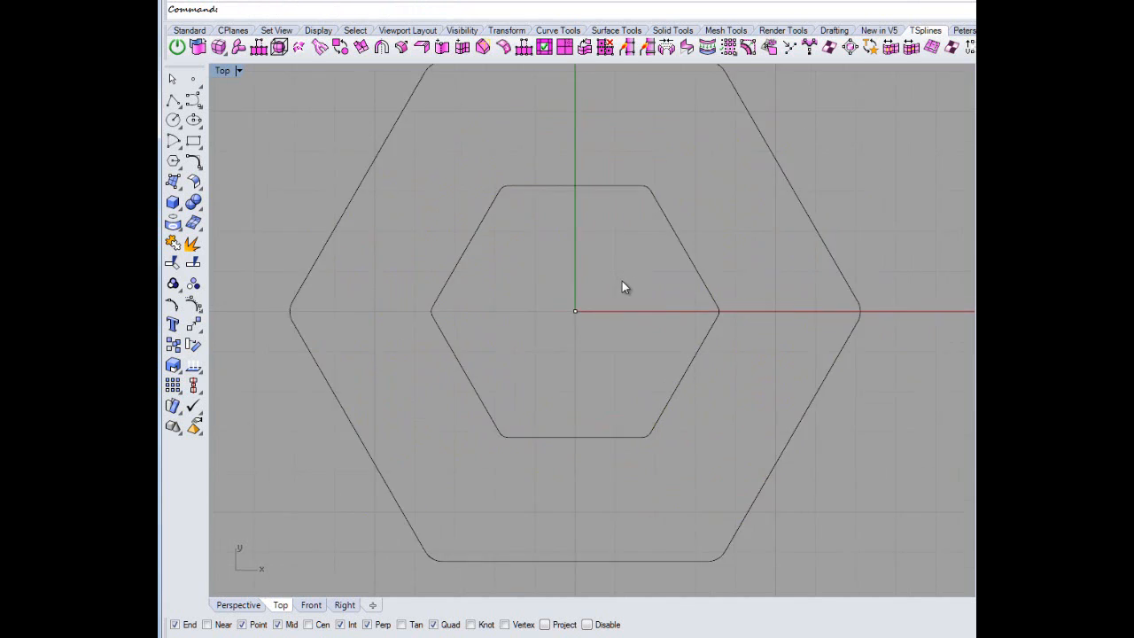
pyautogui.scroll(-3, 560, 241)
# Show all four viewports and move the inner hexagon slightly upward in the Front view, above the outer one.
pyautogui.click(488, 233)
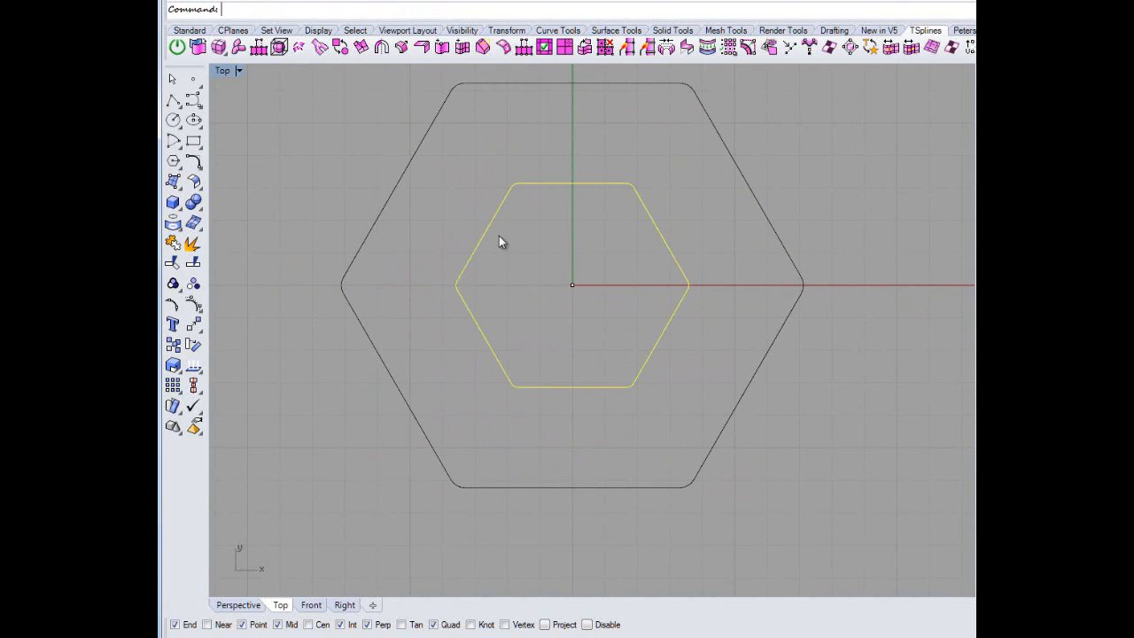
pyautogui.press('Escape')
pyautogui.click(557, 186)
pyautogui.doubleClick(222, 71)
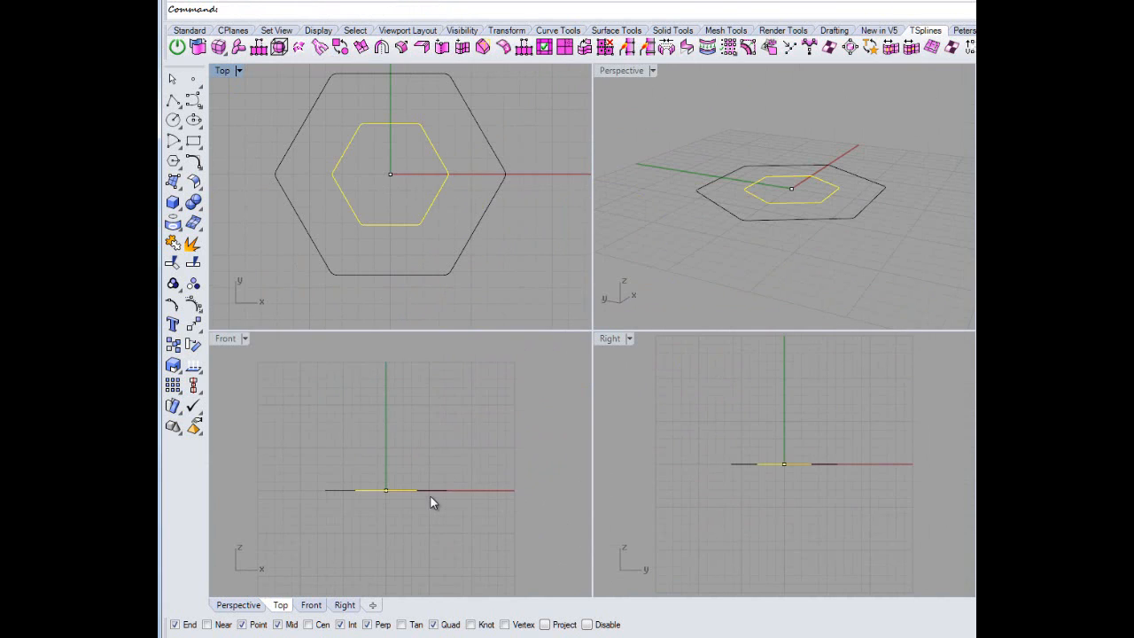
pyautogui.scroll(2, 393, 504)
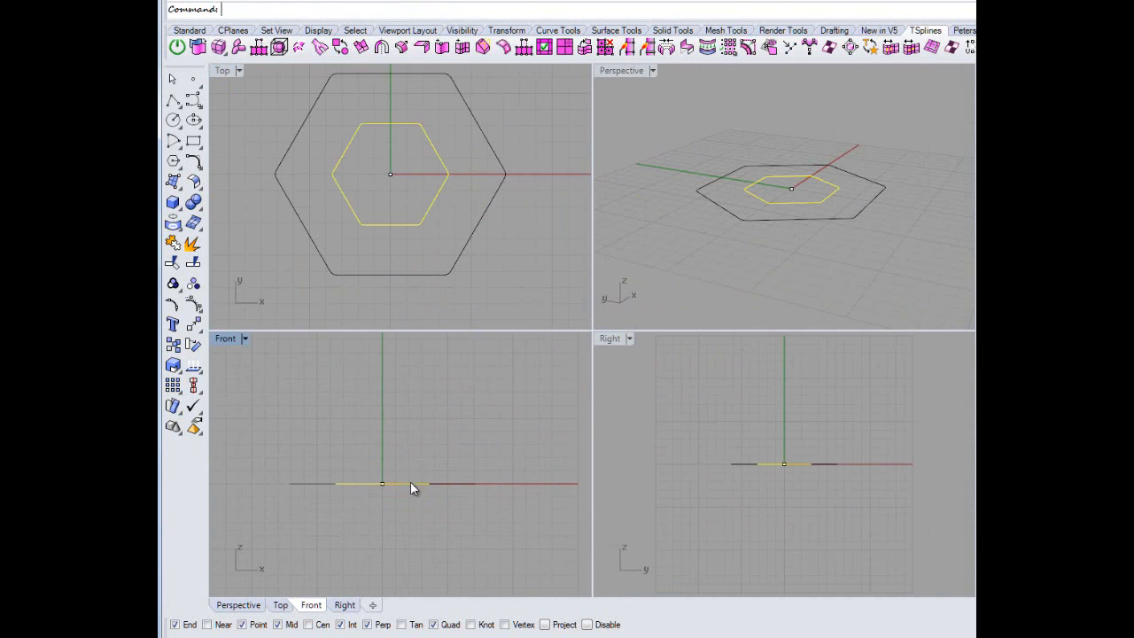
pyautogui.moveTo(411, 481); pyautogui.dragTo(411, 461)
pyautogui.press('Escape')
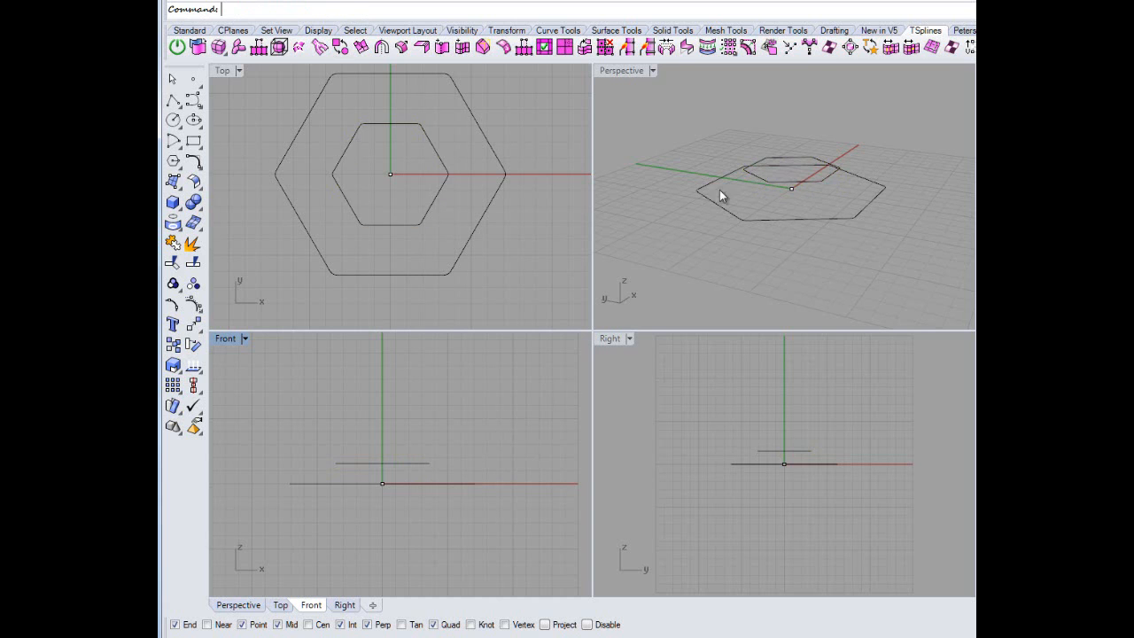
# Draw a single straight line in the Perspective view from the inner hexagon's right corner to the outer hexagon's right corner.
pyautogui.doubleClick(627, 72)
pyautogui.moveTo(635, 142); pyautogui.dragTo(620, 310, button='right')
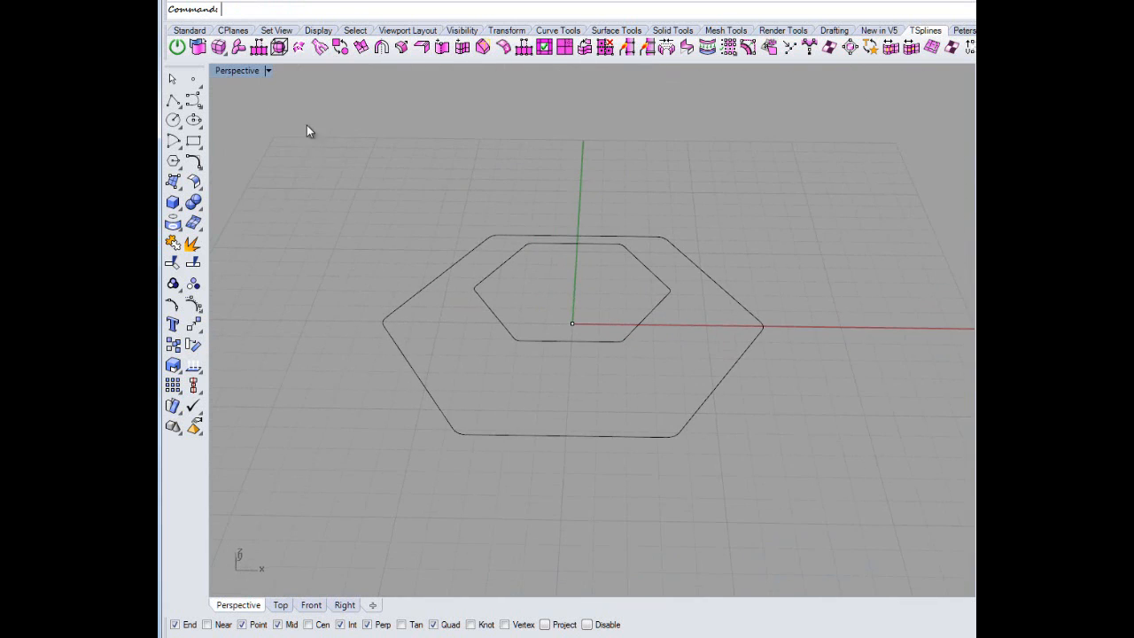
pyautogui.click(173, 102)
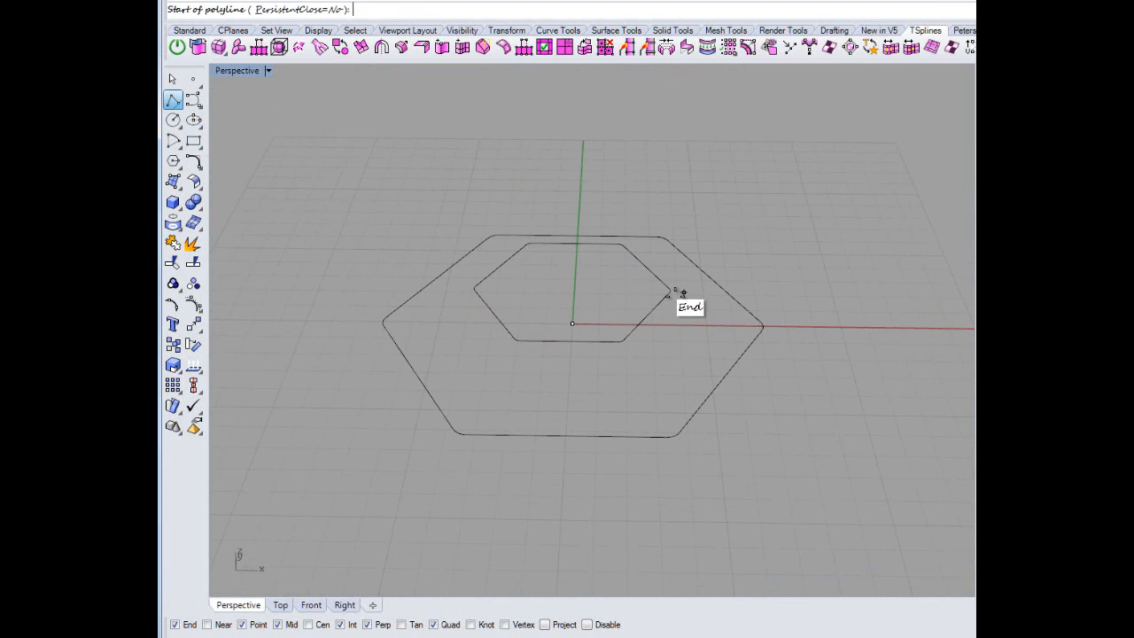
pyautogui.moveTo(672, 294); pyautogui.dragTo(673, 328, button='right')
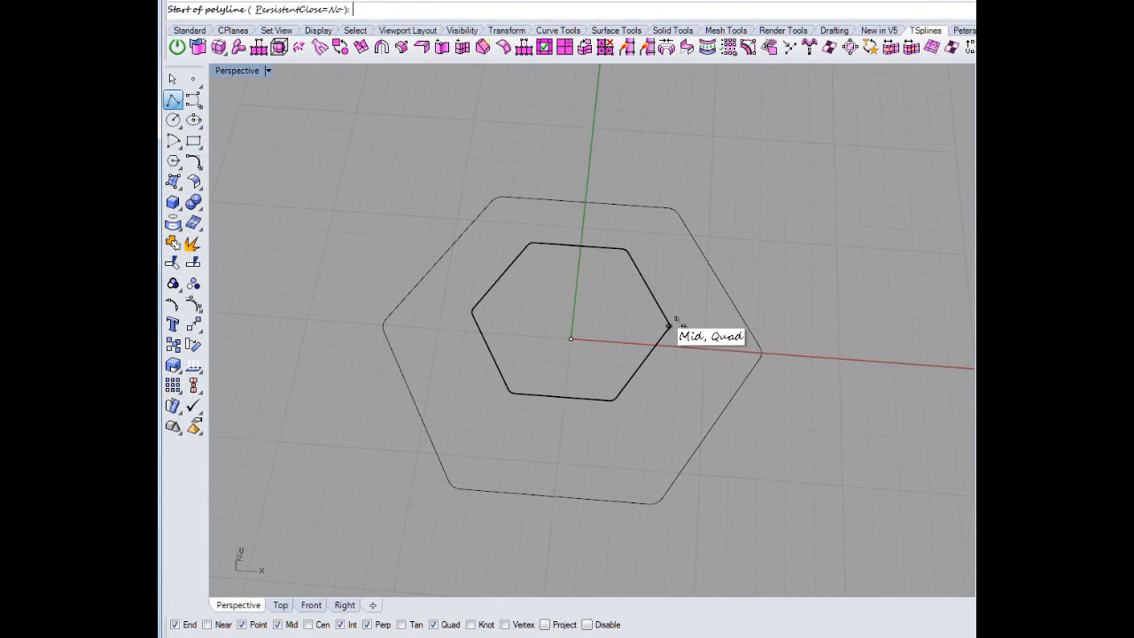
pyautogui.click(669, 326)
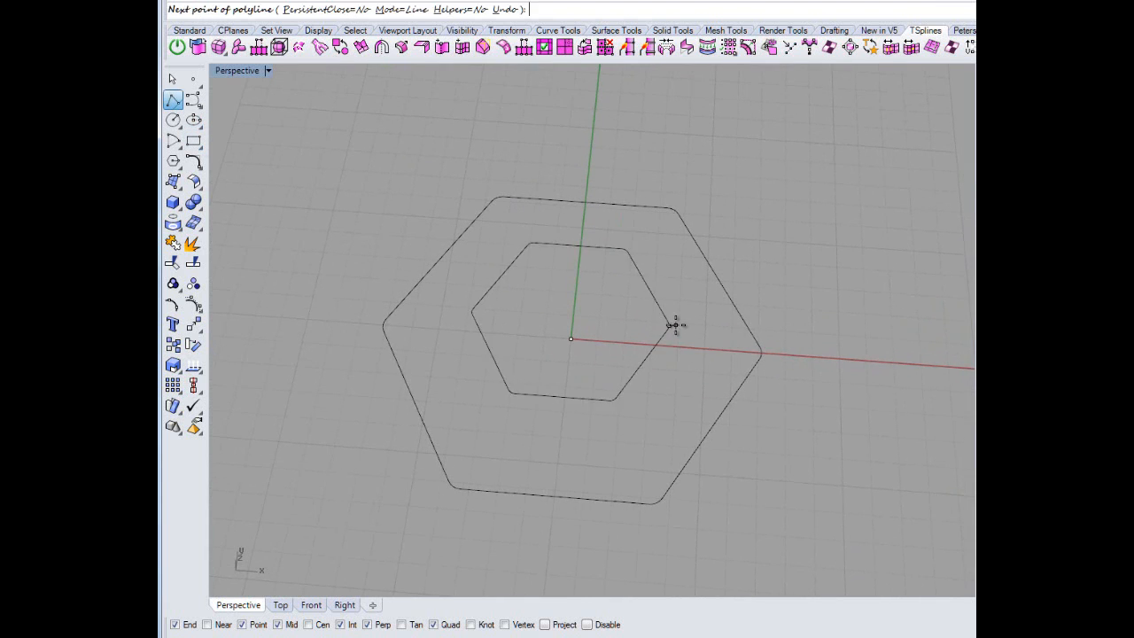
pyautogui.click(760, 353)
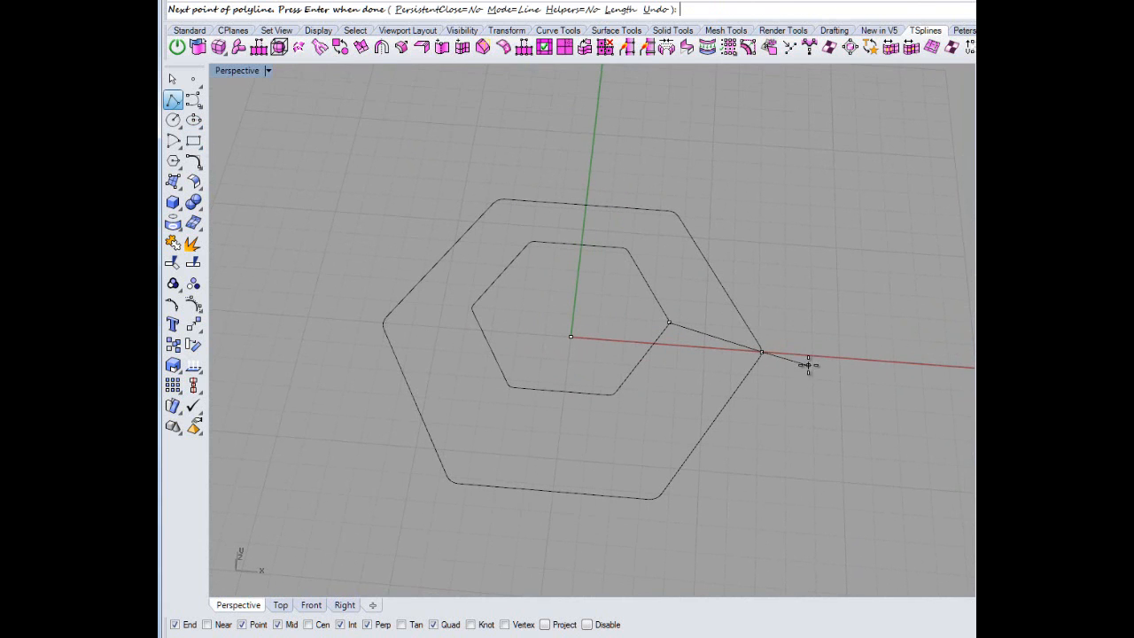
pyautogui.press('Return')
pyautogui.moveTo(813, 387); pyautogui.dragTo(709, 319, button='right')
pyautogui.moveTo(790, 331); pyautogui.dragTo(607, 309, button='right')
pyautogui.click(629, 325)
pyautogui.click(660, 351)
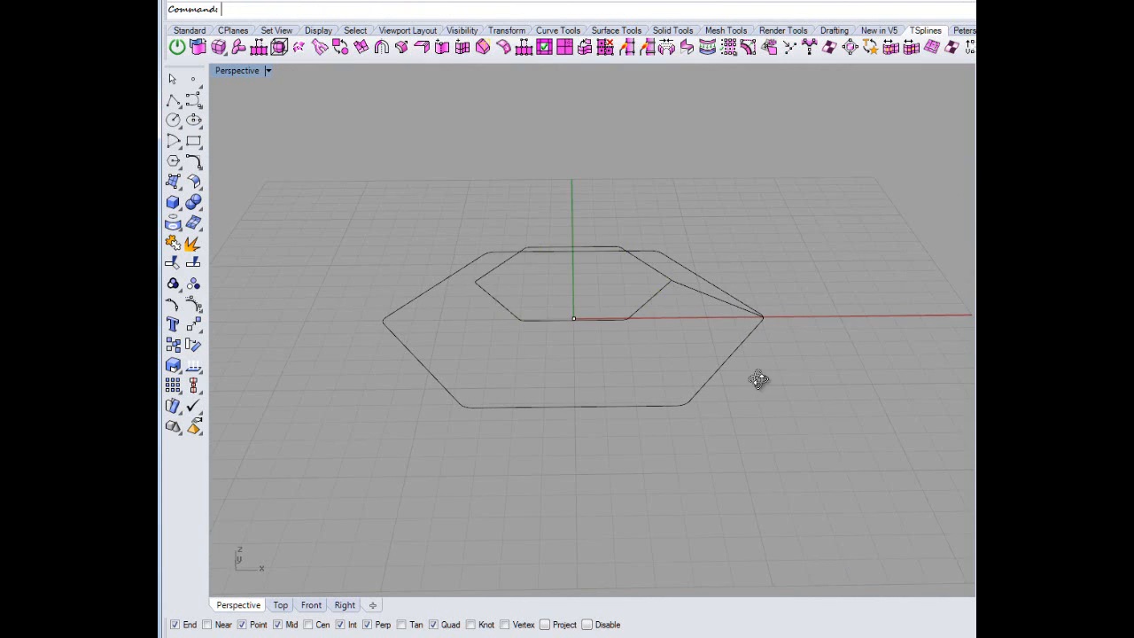
# Start a T-Splines pipe along both hexagon curves and the line connecting them.
pyautogui.moveTo(759, 380); pyautogui.dragTo(749, 386, button='right')
pyautogui.scroll(-3, 749, 386)
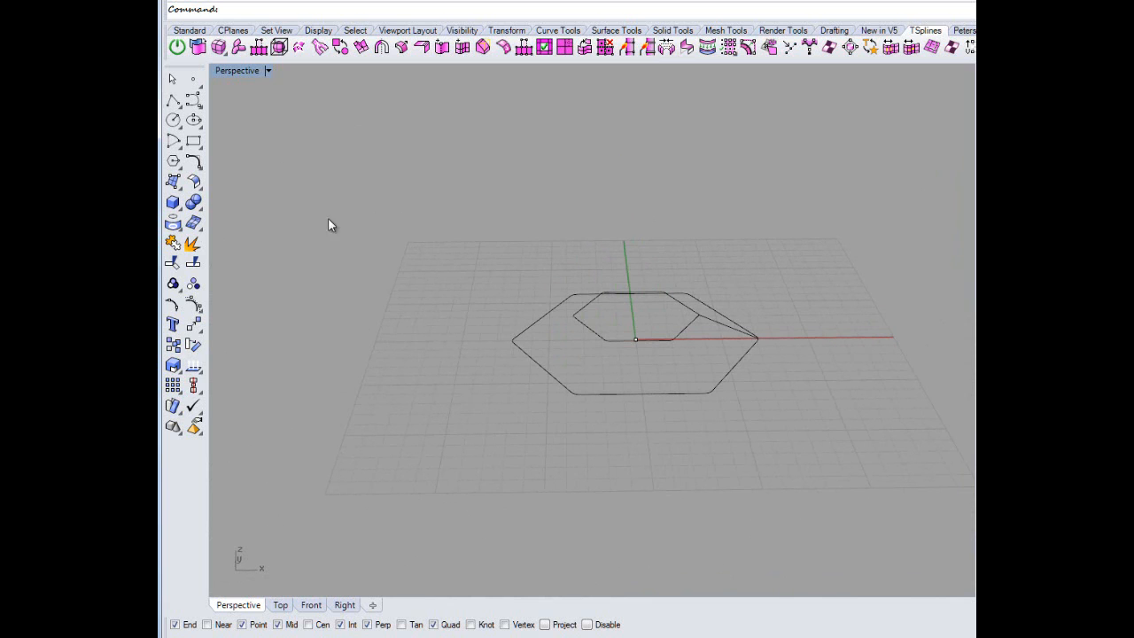
pyautogui.moveTo(434, 247); pyautogui.dragTo(913, 522)
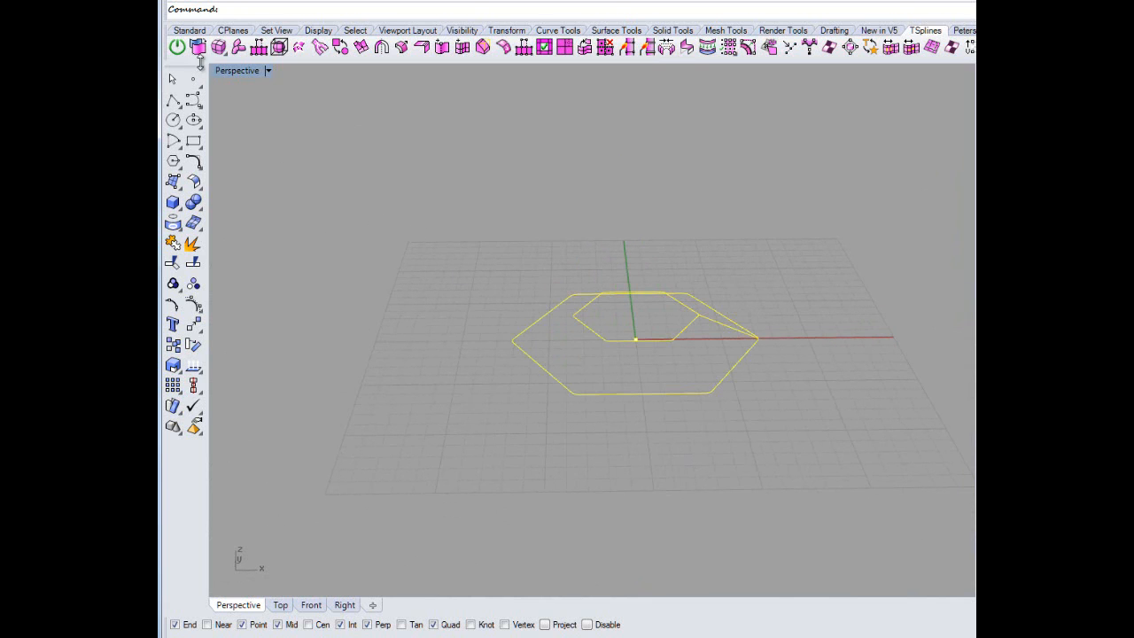
pyautogui.click(238, 47)
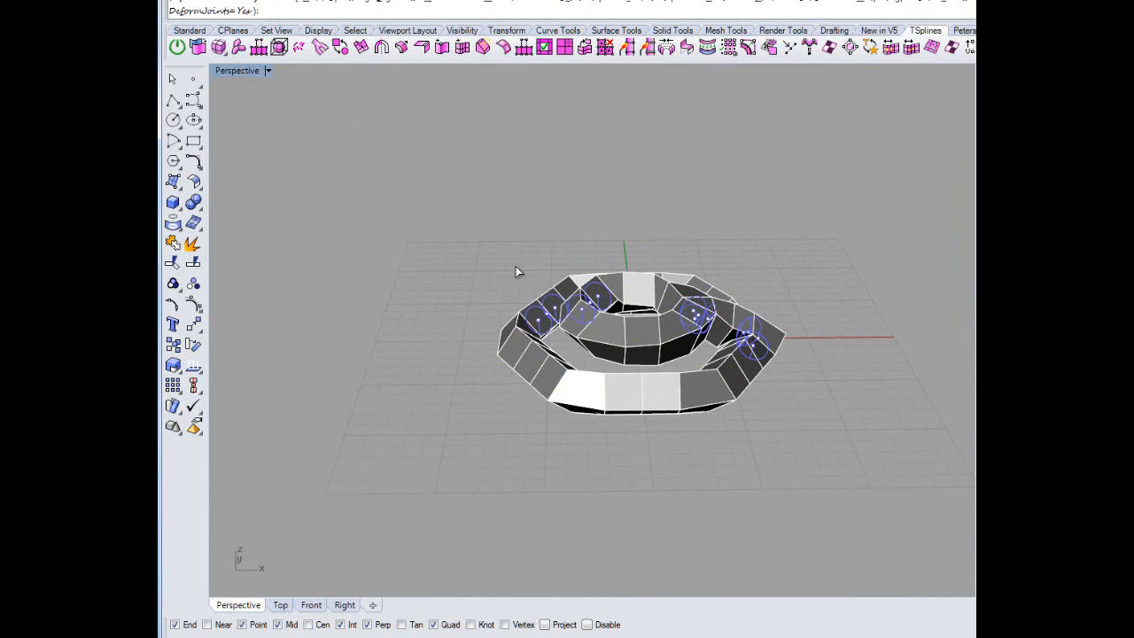
pyautogui.moveTo(519, 271); pyautogui.dragTo(341, 262, button='right')
pyautogui.moveTo(438, 261); pyautogui.dragTo(699, 404, button='right')
pyautogui.scroll(5, 699, 404)
pyautogui.scroll(-5, 686, 423)
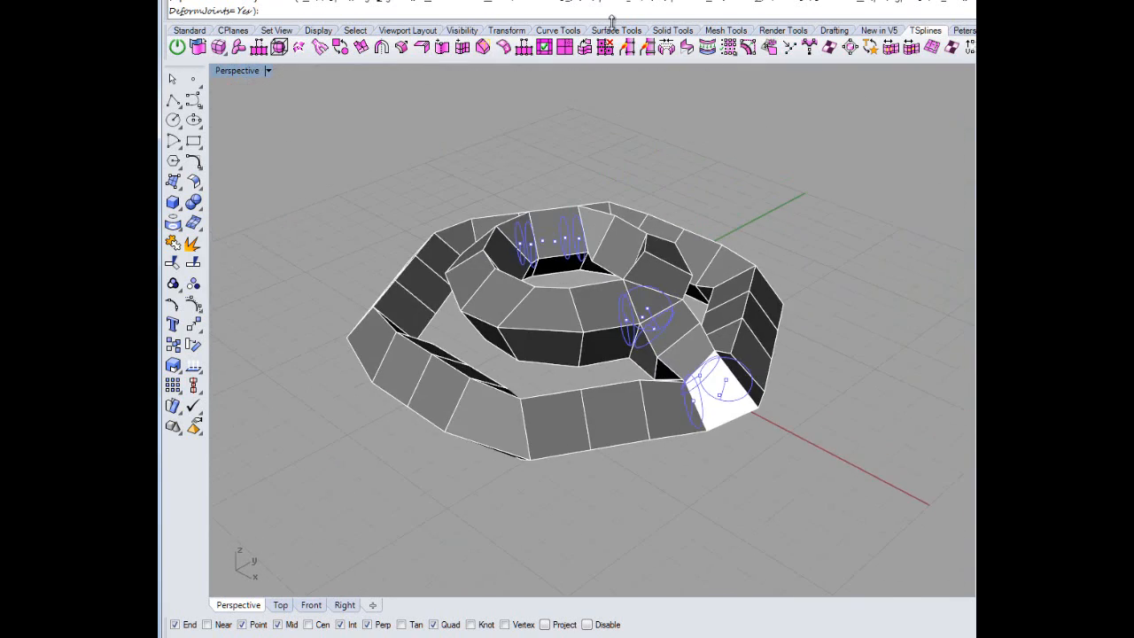
# Try default pipe radii of 0.45, 6 and 0.6 on the previewed frame.
pyautogui.press('Return')
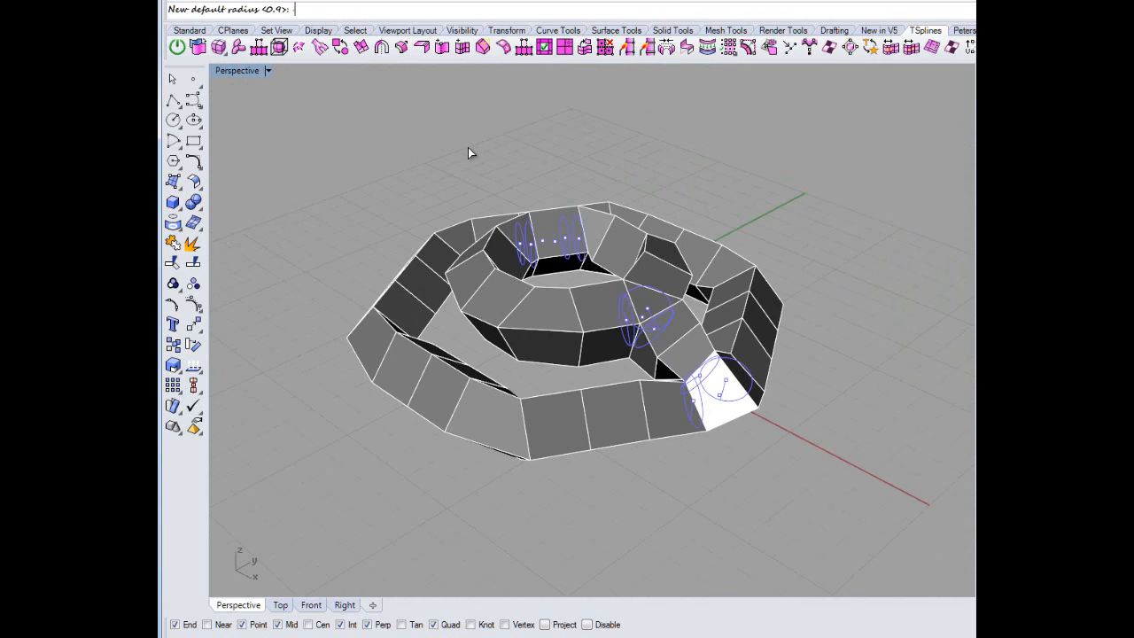
pyautogui.write('0.5')
pyautogui.press('Return')
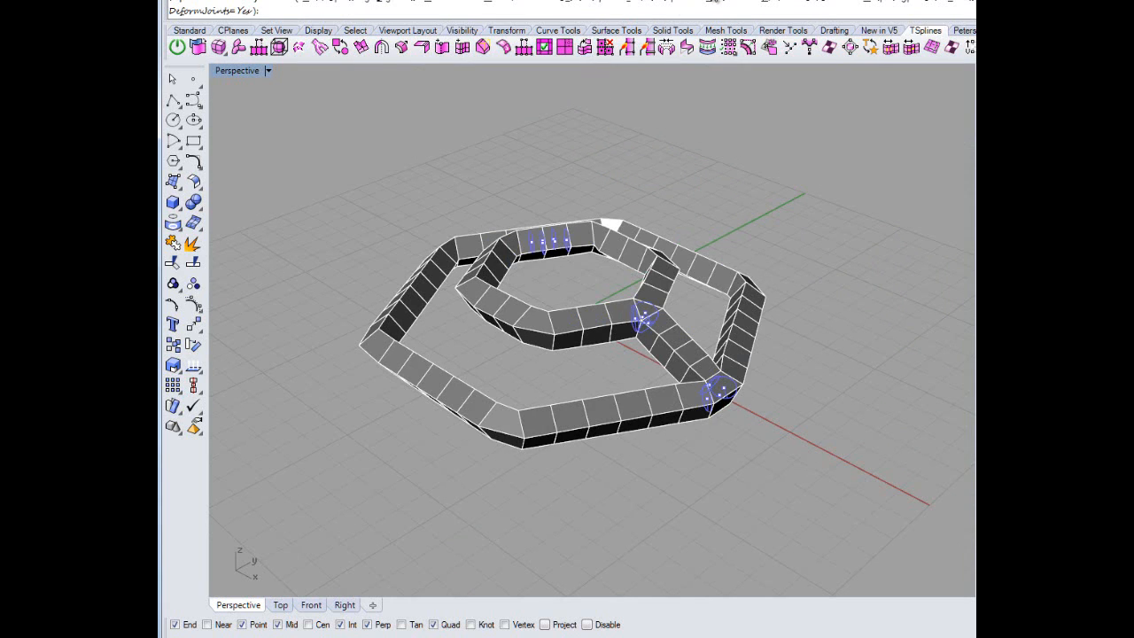
pyautogui.press('Return')
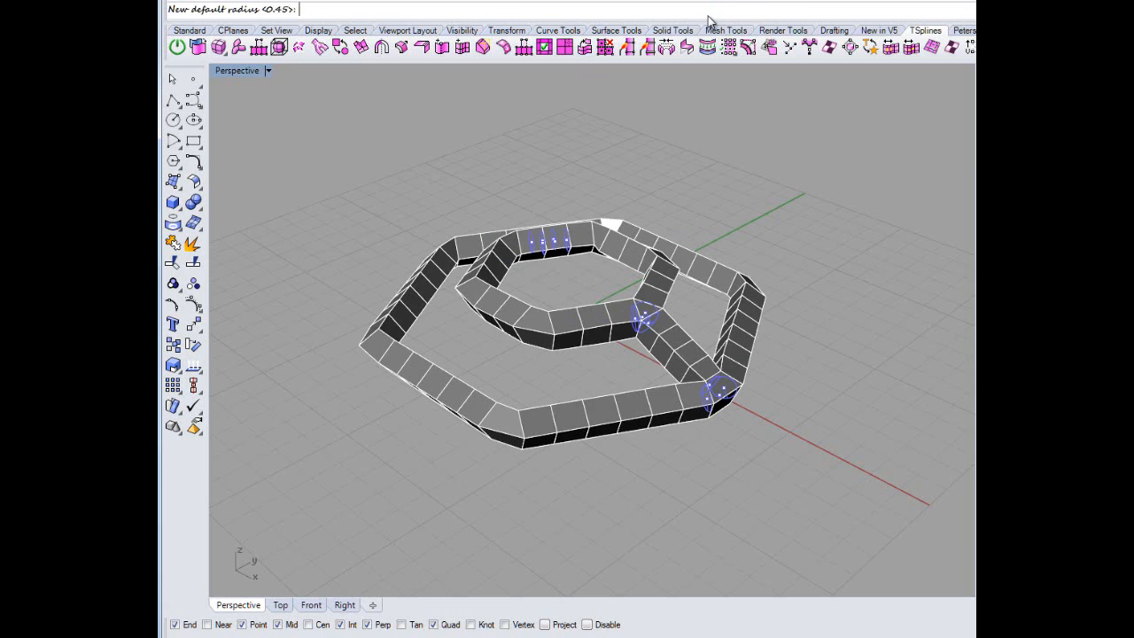
pyautogui.write('5')
pyautogui.press('Return')
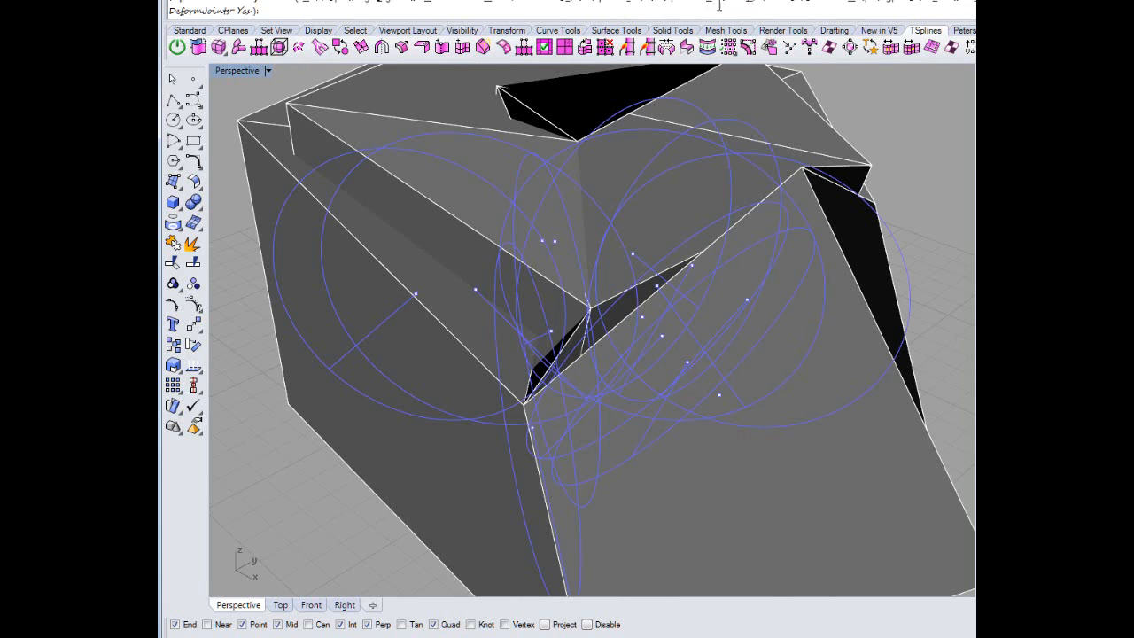
pyautogui.click(719, 5)
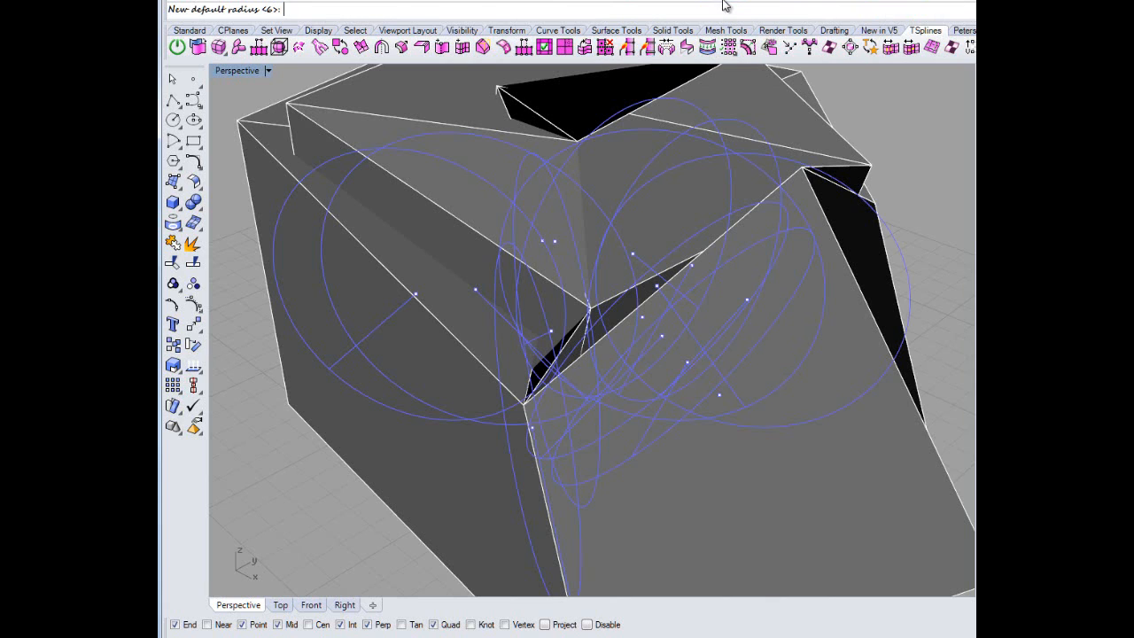
pyautogui.write('1')
pyautogui.press('Return')
pyautogui.moveTo(698, 426)
pyautogui.mouseDown(button='right')
pyautogui.moveTo(683, 412)
pyautogui.moveTo(674, 421)
pyautogui.moveTo(691, 416)
pyautogui.mouseUp(button='right')
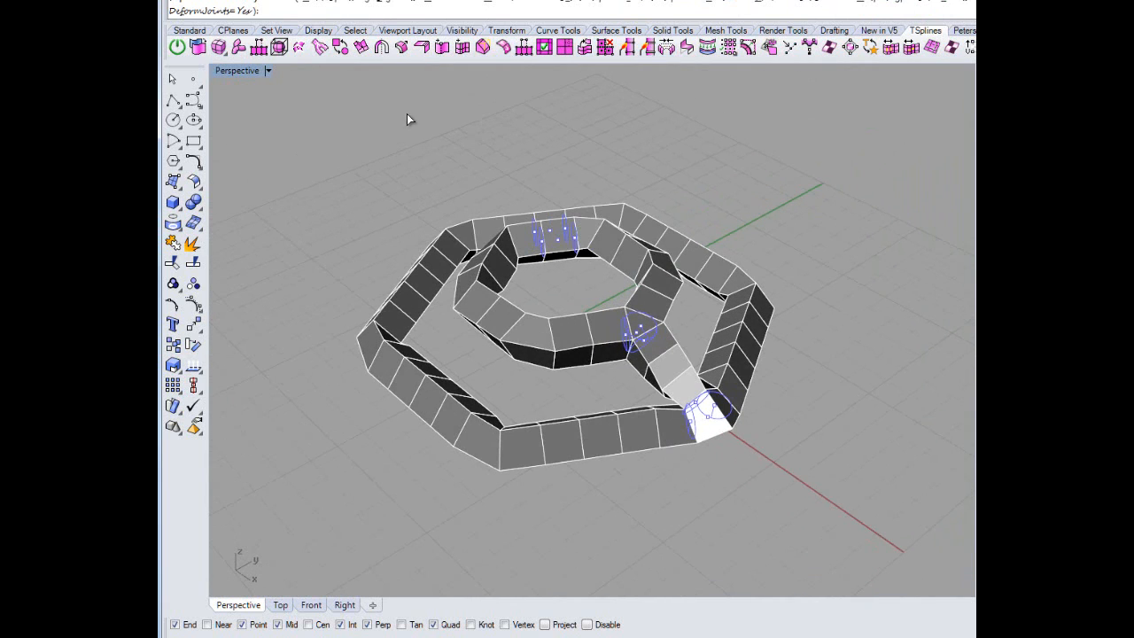
# Try default pipe radii of 0.7 and 0.5 on the previewed frame.
pyautogui.click(736, 3)
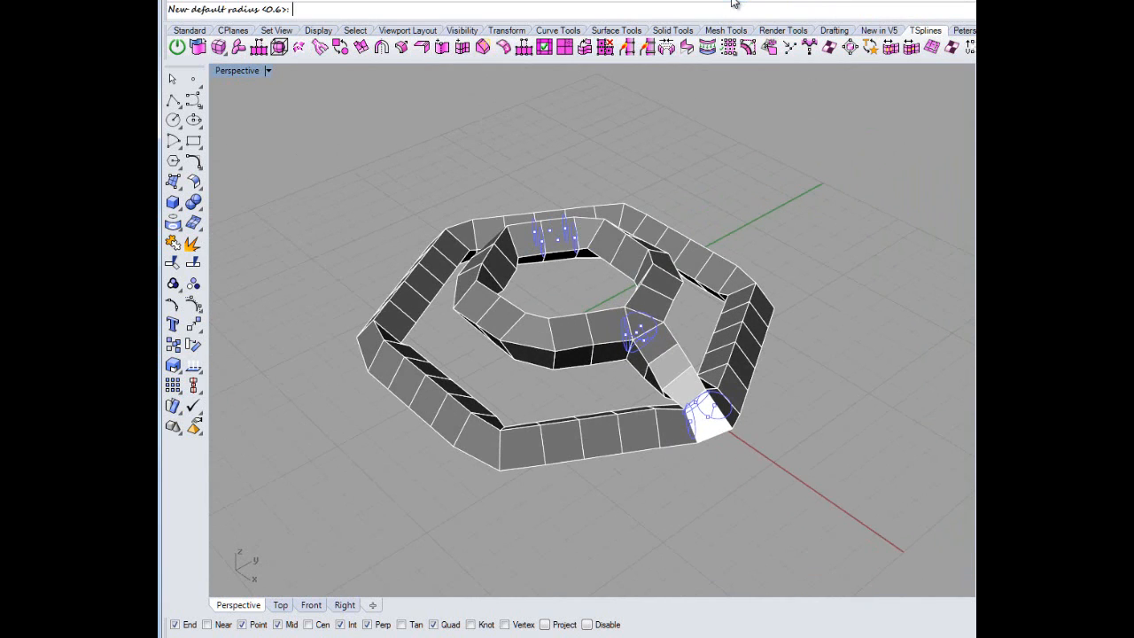
pyautogui.write('1')
pyautogui.press('Return')
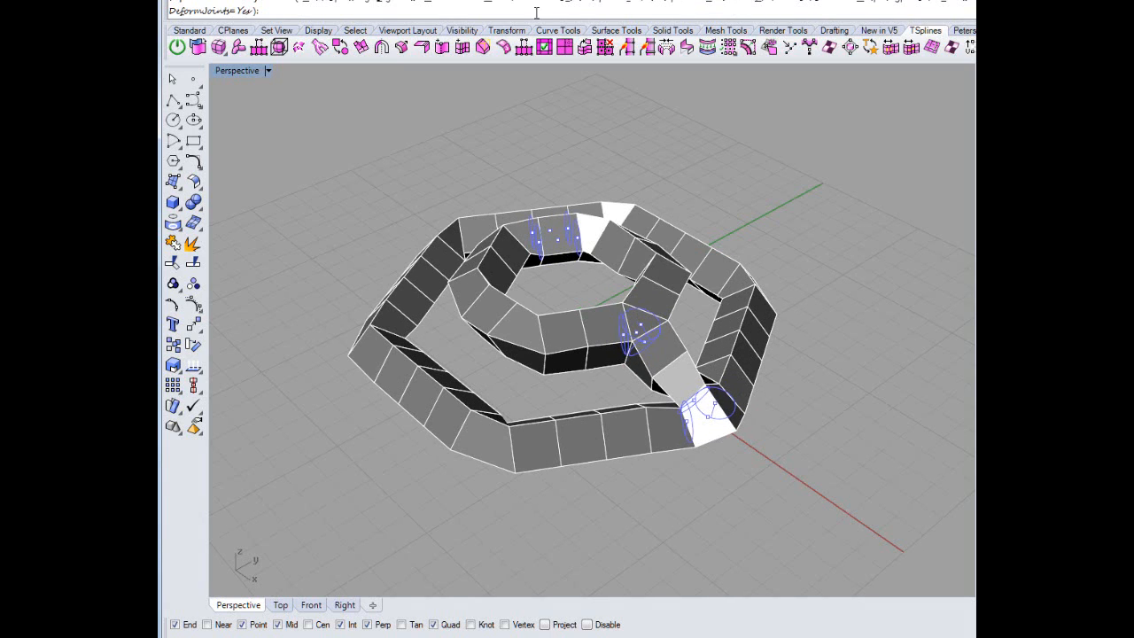
pyautogui.click(715, 4)
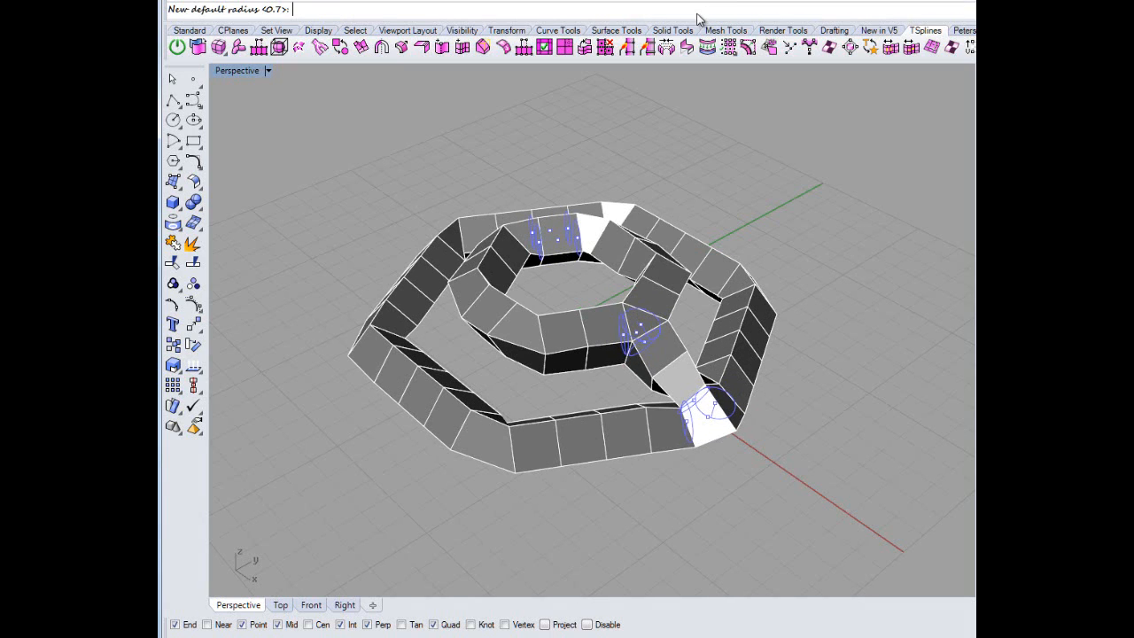
pyautogui.write('.5')
pyautogui.press('Return')
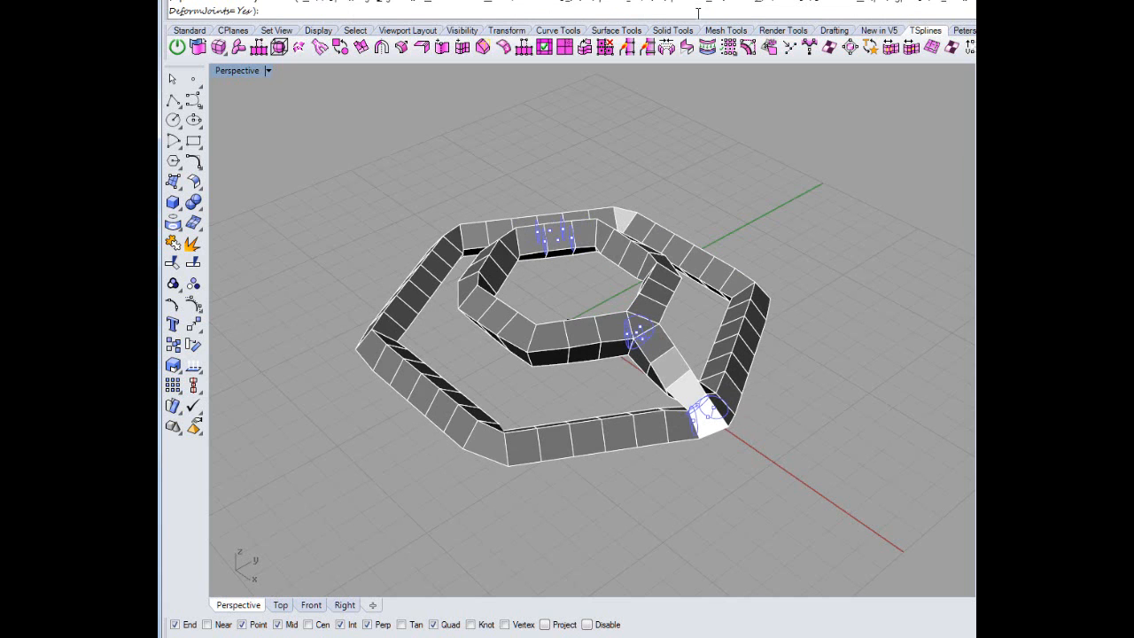
# Set the default pipe radius slightly below 0.5, inspect the joints and create the pipe.
pyautogui.moveTo(727, 186); pyautogui.dragTo(660, 196, button='right')
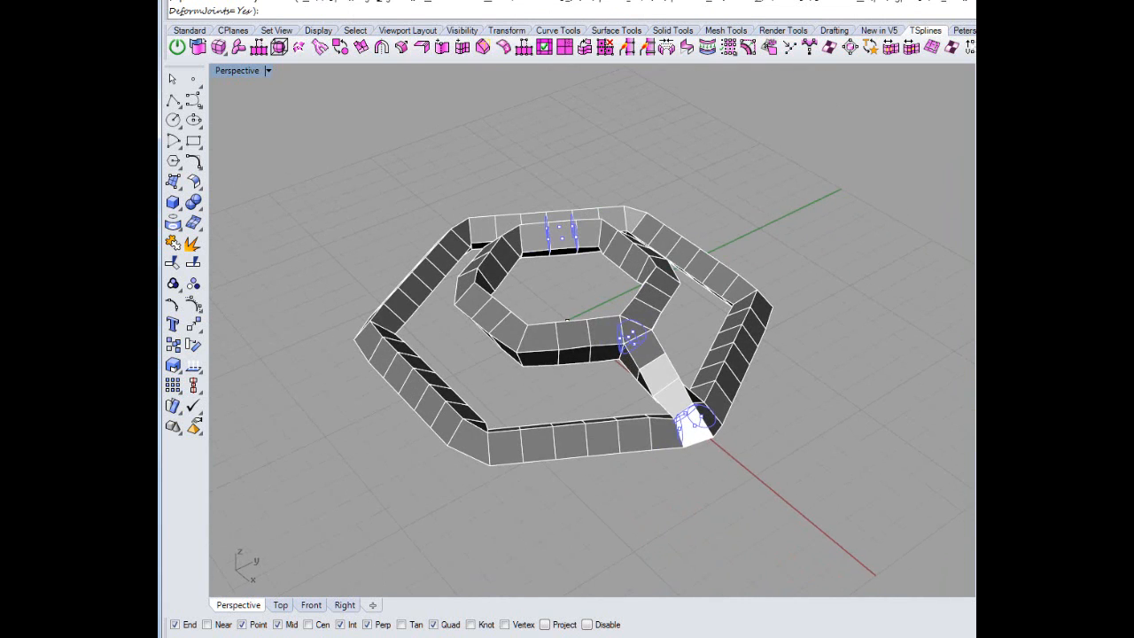
pyautogui.click(723, 5)
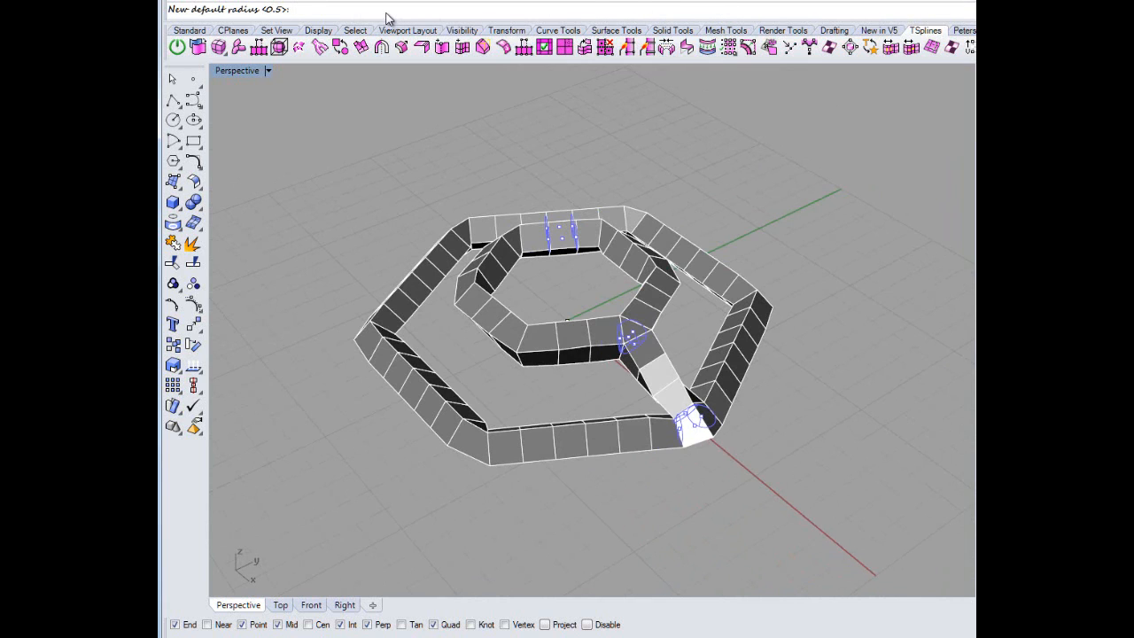
pyautogui.write('1')
pyautogui.press('Return')
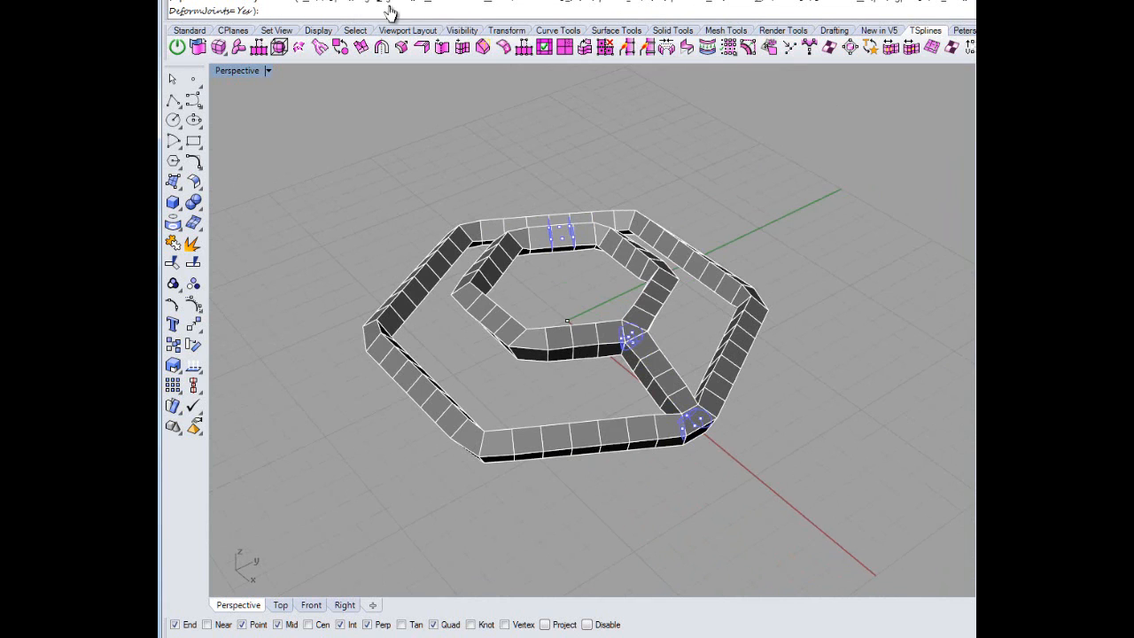
pyautogui.moveTo(515, 331); pyautogui.dragTo(474, 357, button='right')
pyautogui.scroll(5, 473, 358)
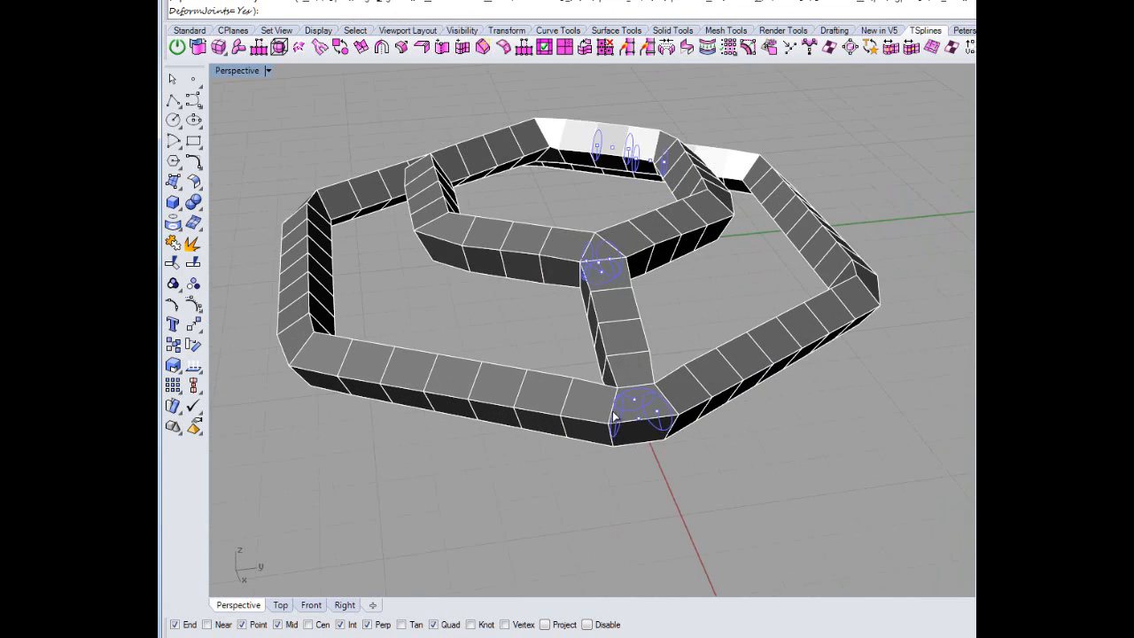
pyautogui.scroll(-5, 524, 394)
pyautogui.moveTo(523, 393); pyautogui.dragTo(684, 404, button='right')
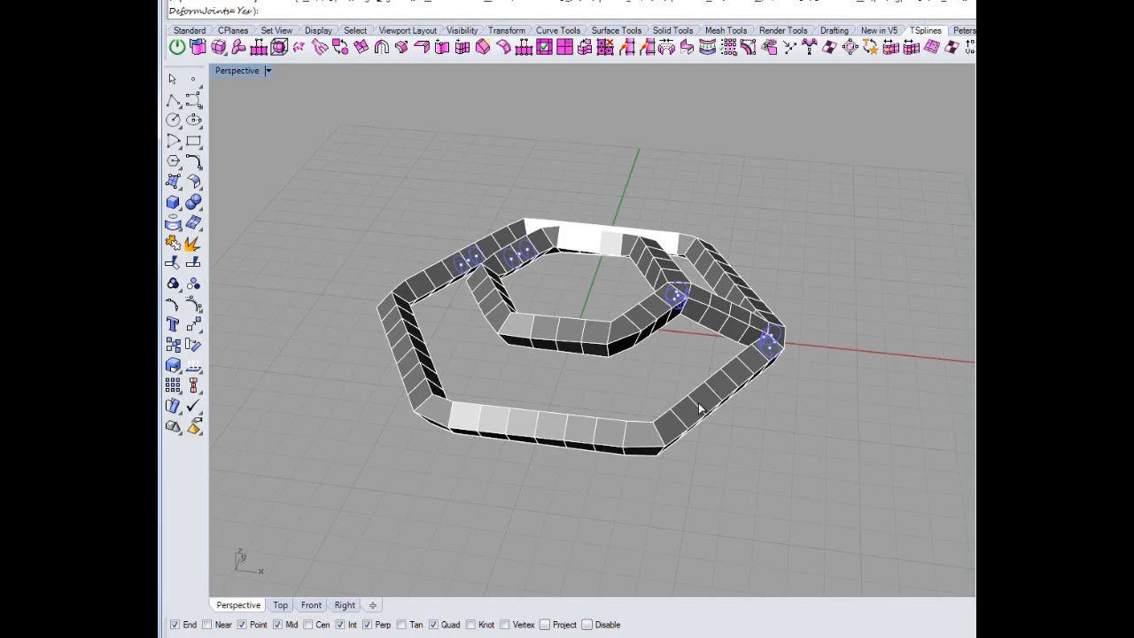
pyautogui.rightClick(761, 405)
# Change the Perspective viewport from wireframe to a solid shaded display of the piped frame.
pyautogui.moveTo(770, 408)
pyautogui.mouseDown(button='right')
pyautogui.moveTo(695, 422)
pyautogui.moveTo(717, 392)
pyautogui.moveTo(757, 397)
pyautogui.mouseUp(button='right')
pyautogui.scroll(6, 644, 371)
pyautogui.scroll(-2, 644, 371)
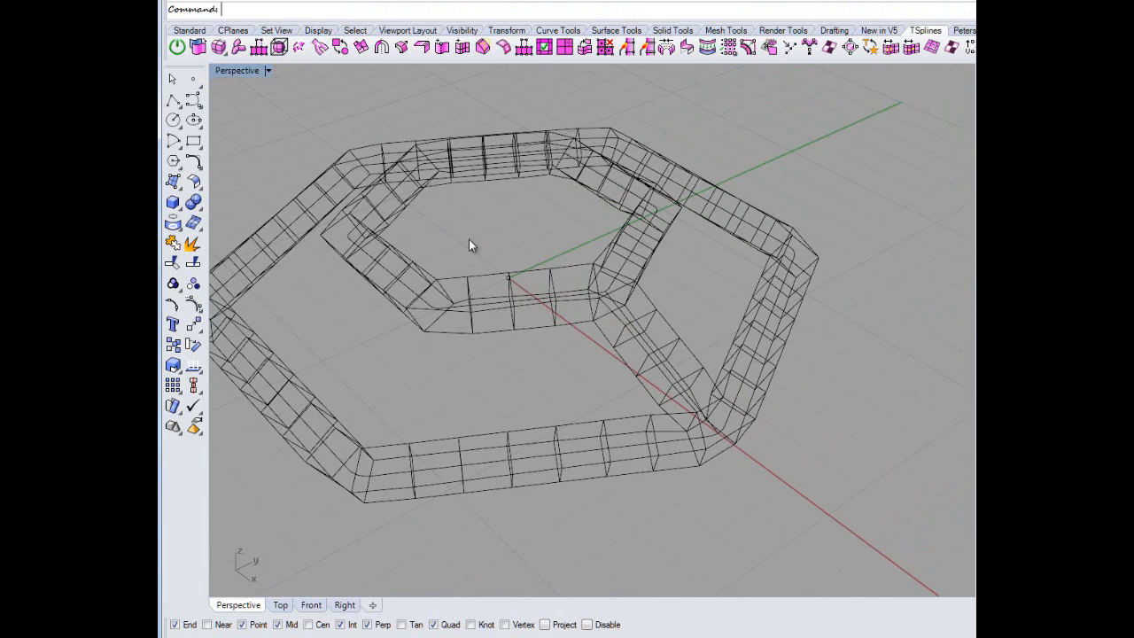
pyautogui.scroll(-3, 311, 212)
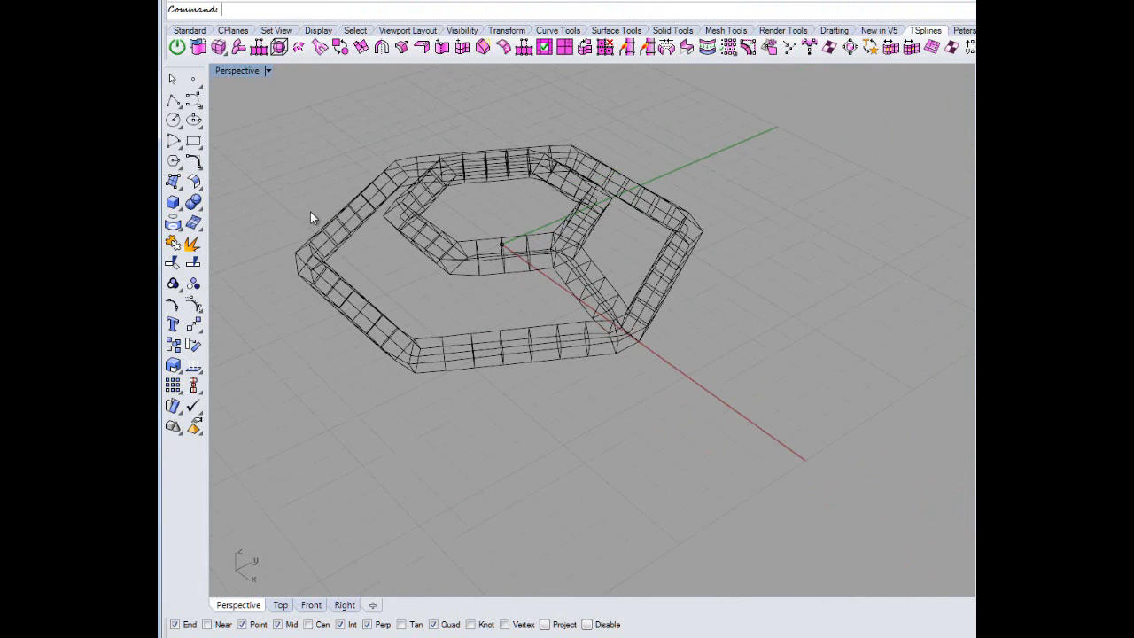
pyautogui.click(268, 70)
pyautogui.click(265, 124)
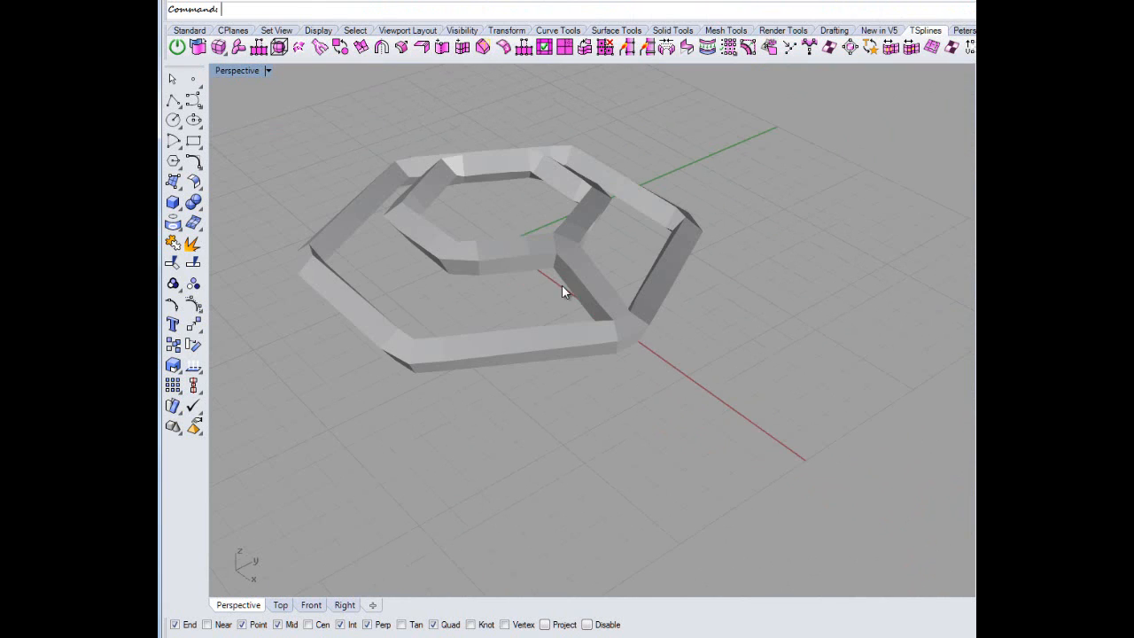
pyautogui.moveTo(561, 284)
pyautogui.mouseDown(button='right')
pyautogui.moveTo(499, 309)
pyautogui.moveTo(646, 296)
pyautogui.mouseUp(button='right')
pyautogui.scroll(-3, 496, 317)
pyautogui.scroll(1, 493, 317)
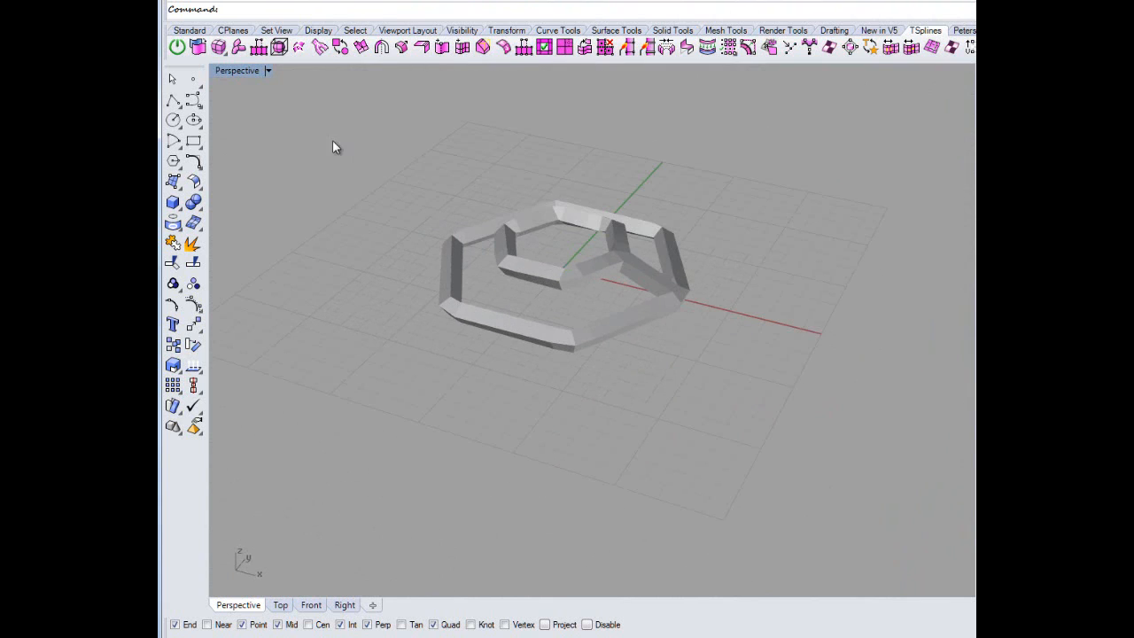
# Open the T-Splines edit mode tools and turn on edit mode with edge selection for the piped frame.
pyautogui.middleClick(409, 175)
pyautogui.click(363, 175)
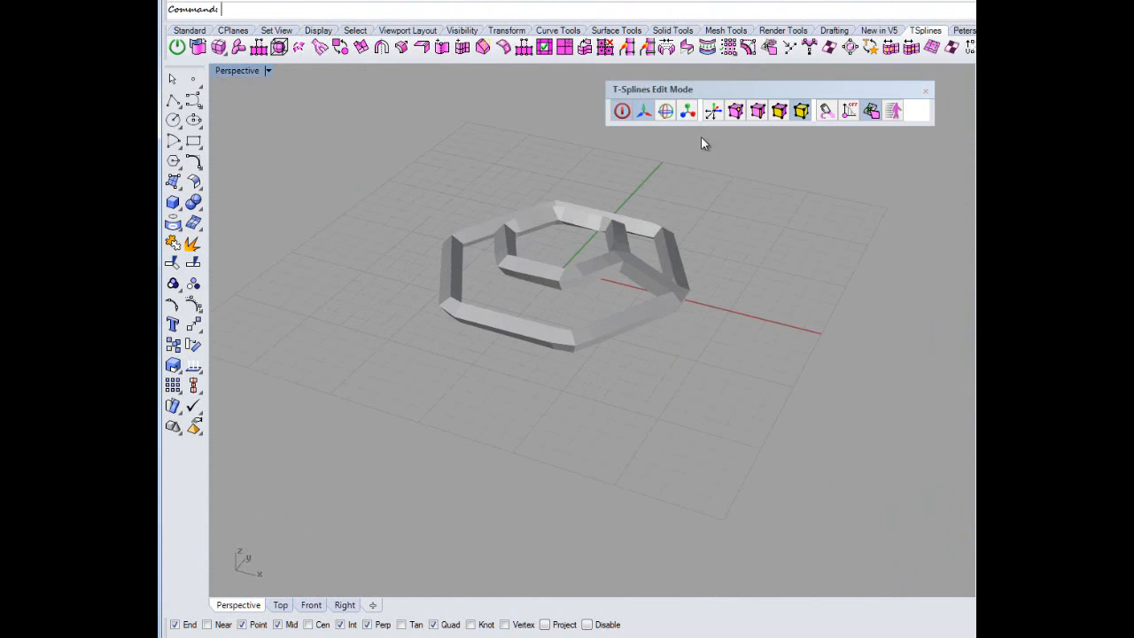
pyautogui.click(760, 115)
pyautogui.moveTo(740, 250); pyautogui.dragTo(476, 382, button='right')
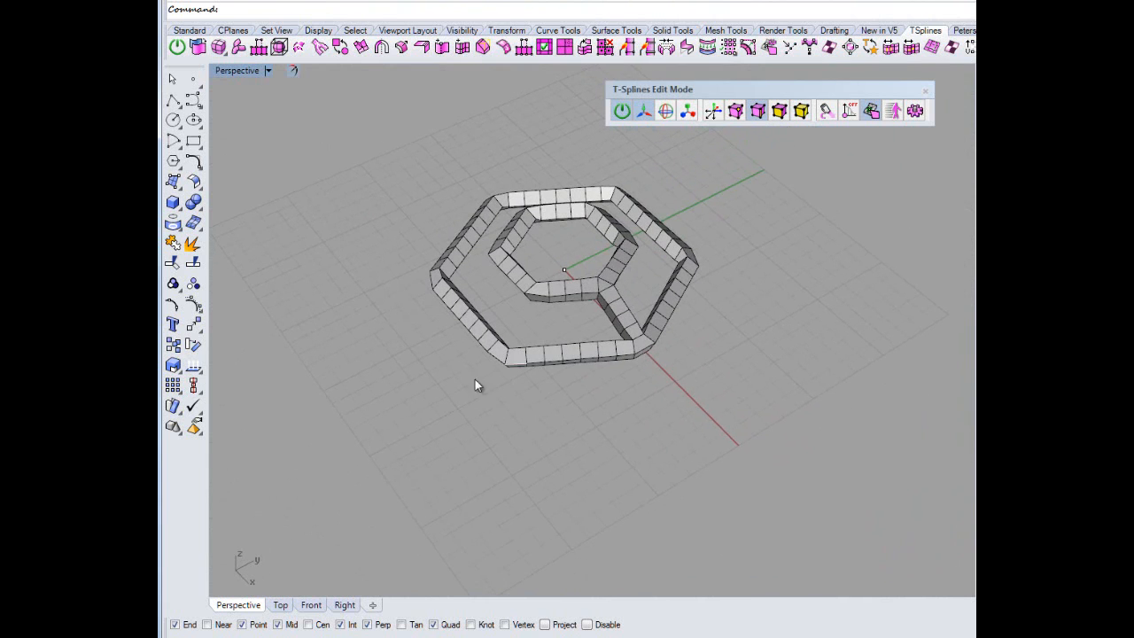
pyautogui.scroll(4, 577, 377)
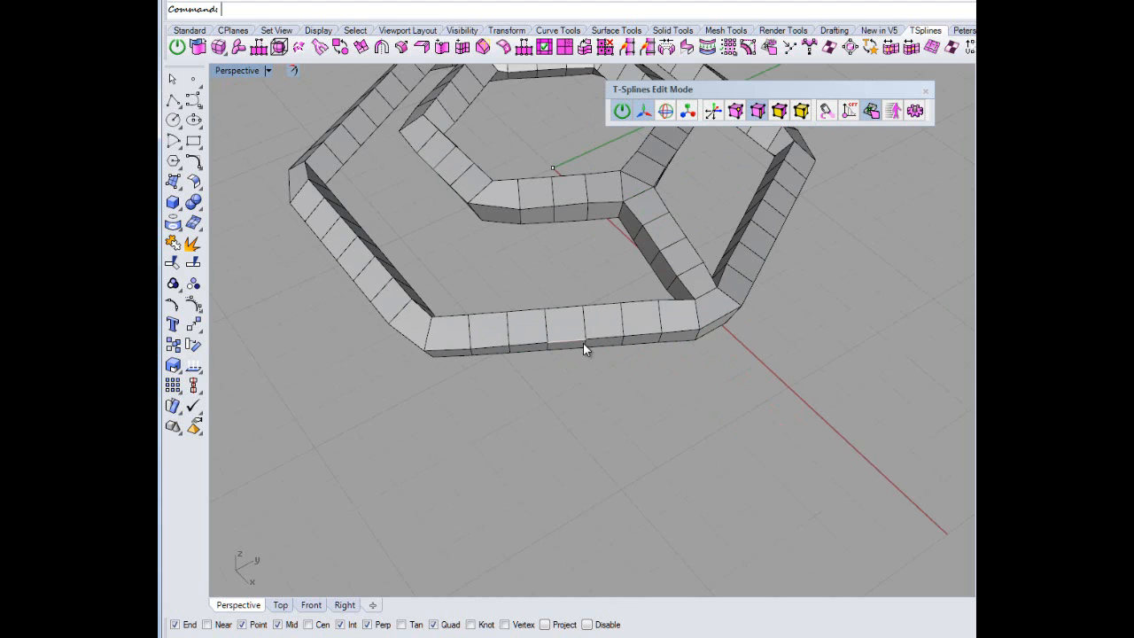
pyautogui.moveTo(630, 400); pyautogui.dragTo(547, 344, button='right')
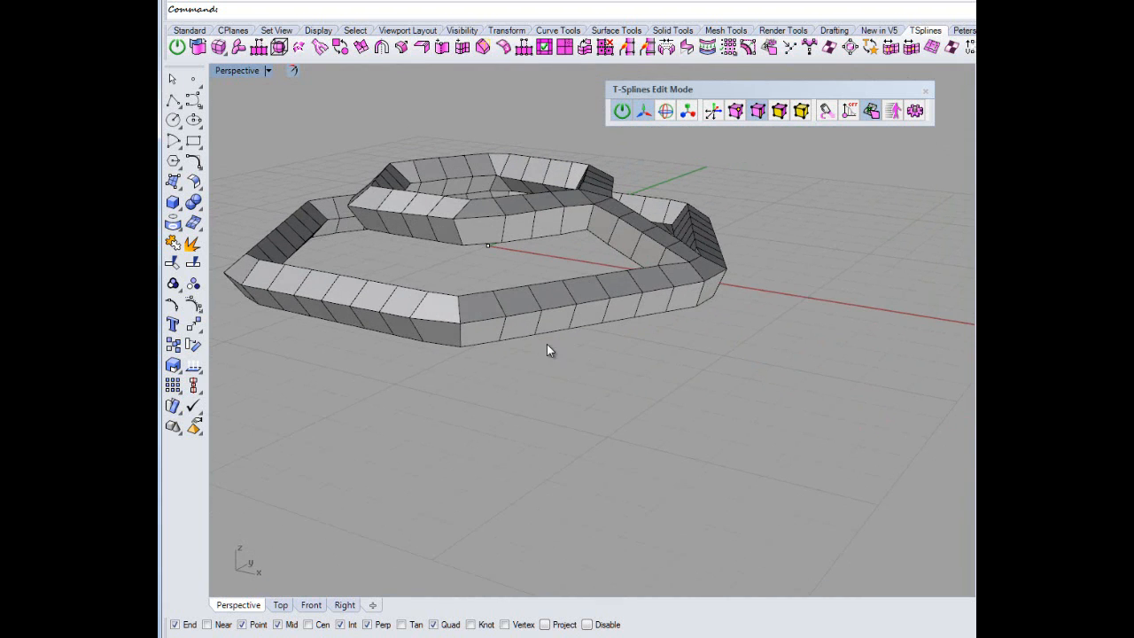
# Leave the maximized Perspective view and maximize the Top view with the whole piped frame in sight.
pyautogui.doubleClick(233, 71)
pyautogui.moveTo(403, 226); pyautogui.dragTo(425, 287, button='right')
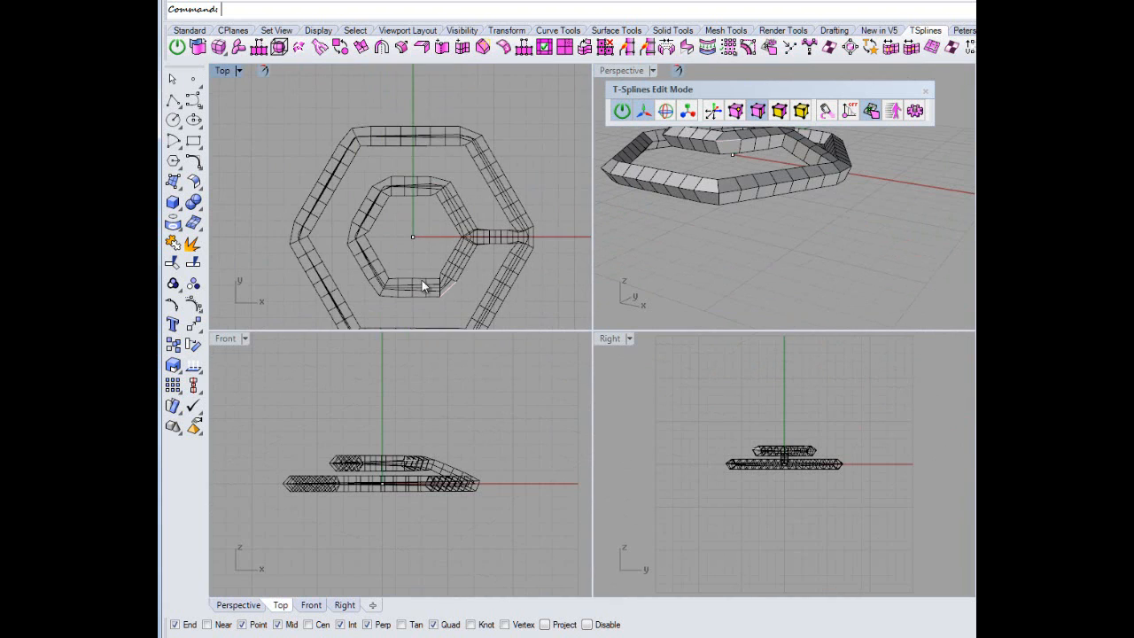
pyautogui.doubleClick(222, 71)
pyautogui.scroll(-4, 412, 212)
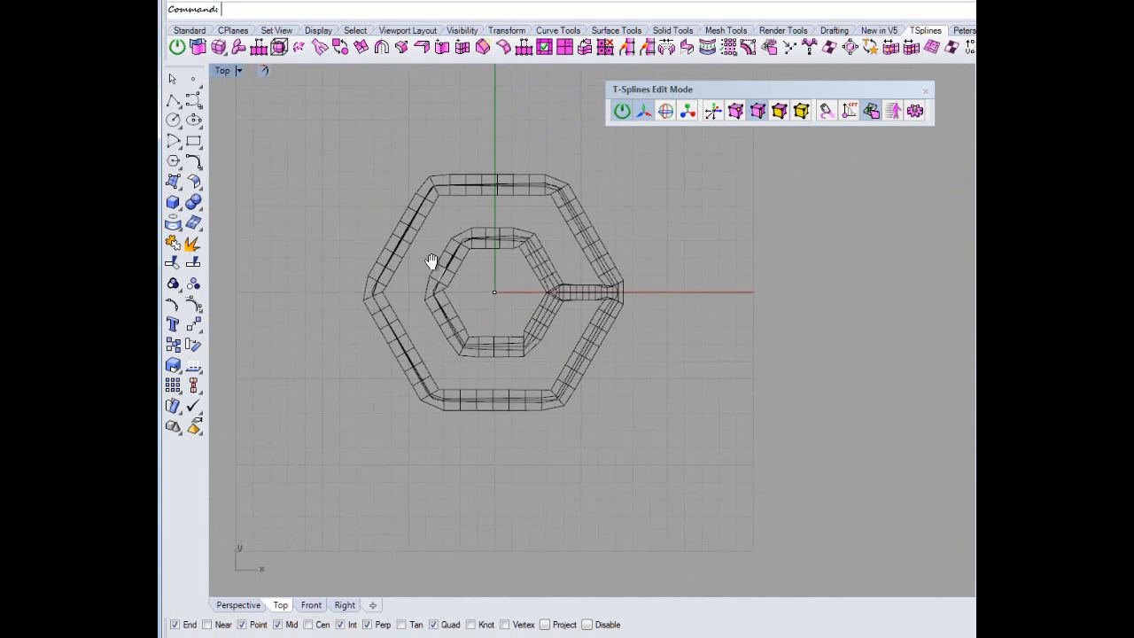
# Draw a straight guide line from the origin, angled up through the middle of both hexagons' upper-right sides.
pyautogui.click(173, 102)
pyautogui.write('0')
pyautogui.press('Return')
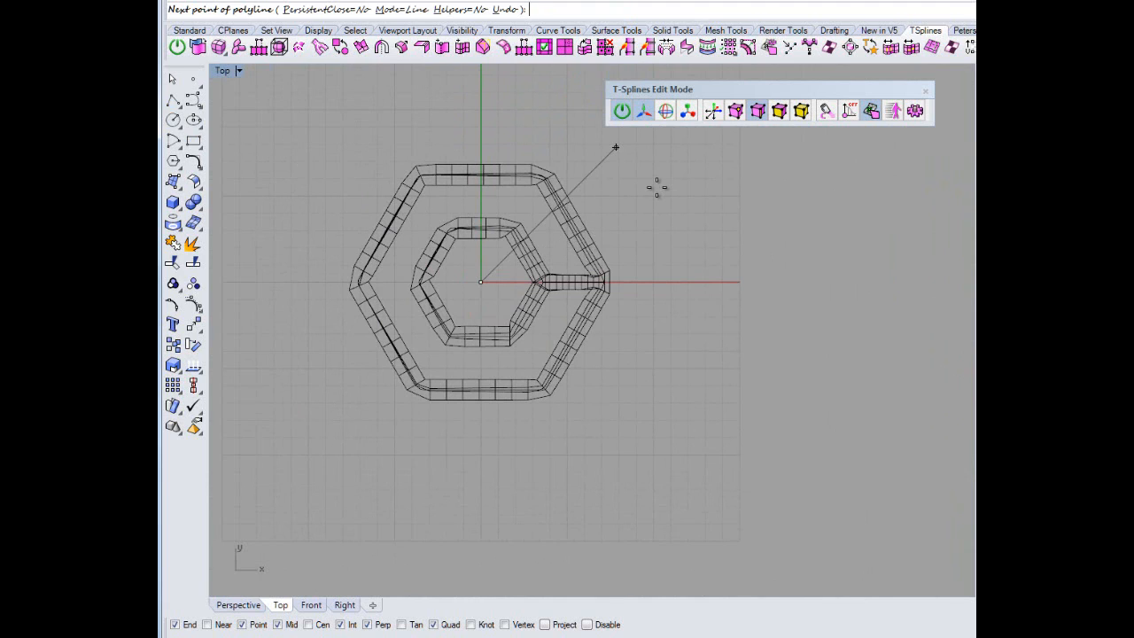
pyautogui.write('<')
pyautogui.press('BackSpace')
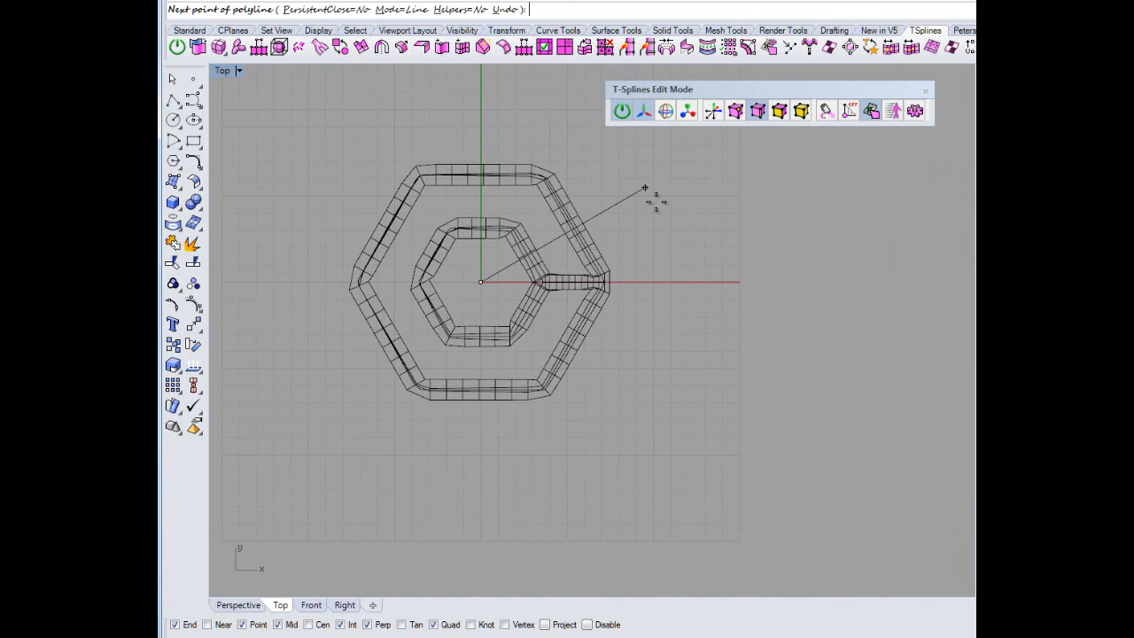
pyautogui.click(677, 194)
pyautogui.press('Return')
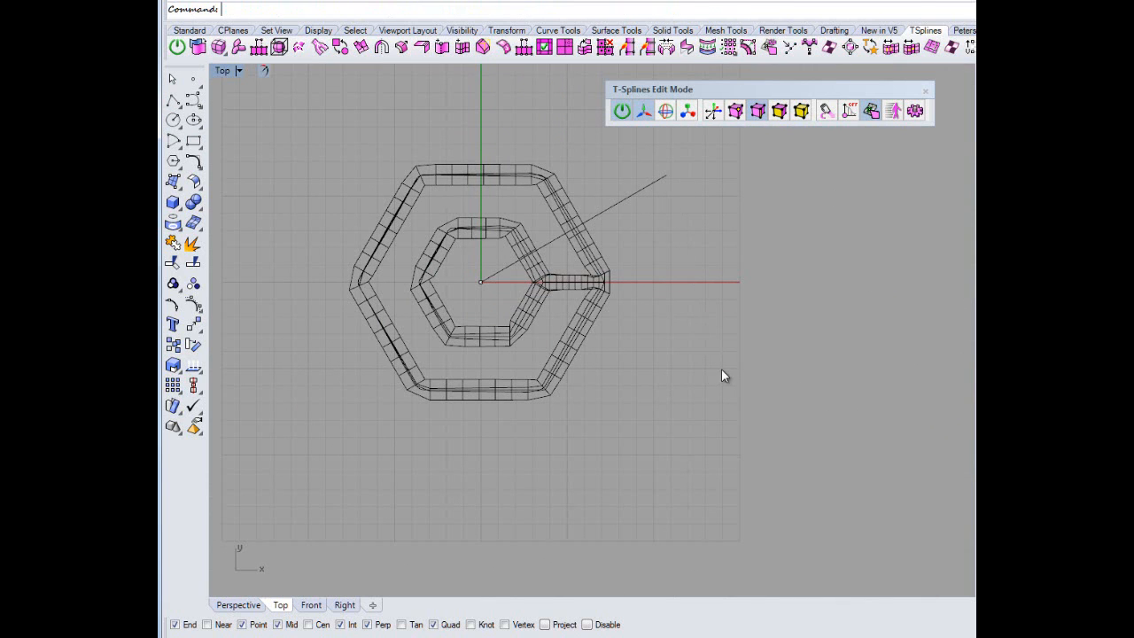
# Draw a second guide line from the origin, angled down through the middle of both hexagons' lower-right sides.
pyautogui.press('Return')
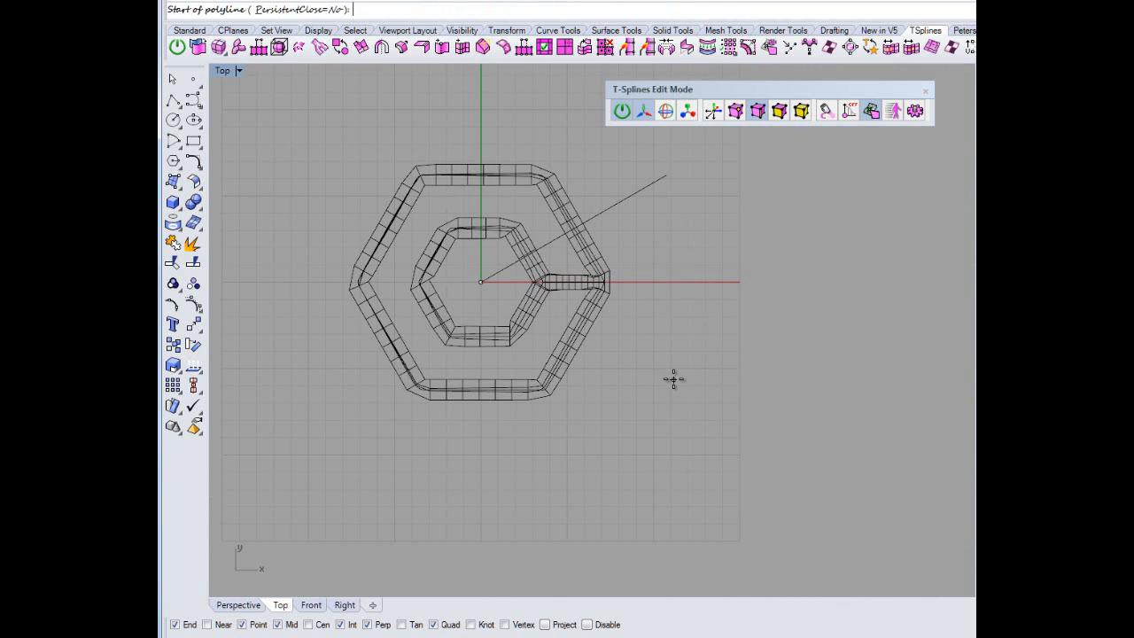
pyautogui.click(480, 289)
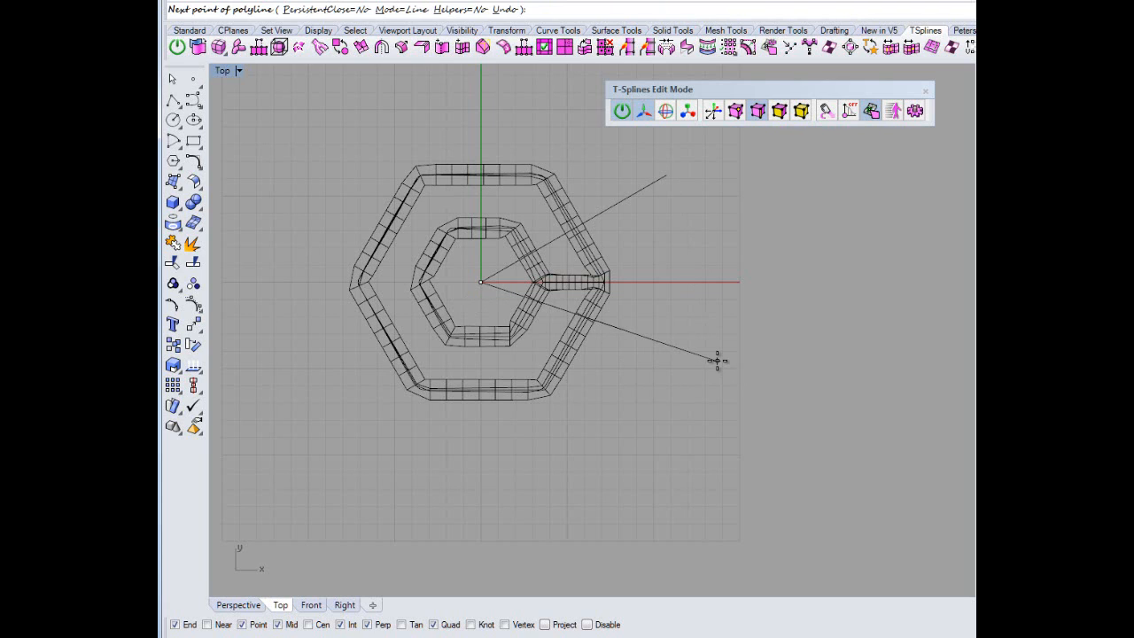
pyautogui.press('shift')
pyautogui.click(706, 411)
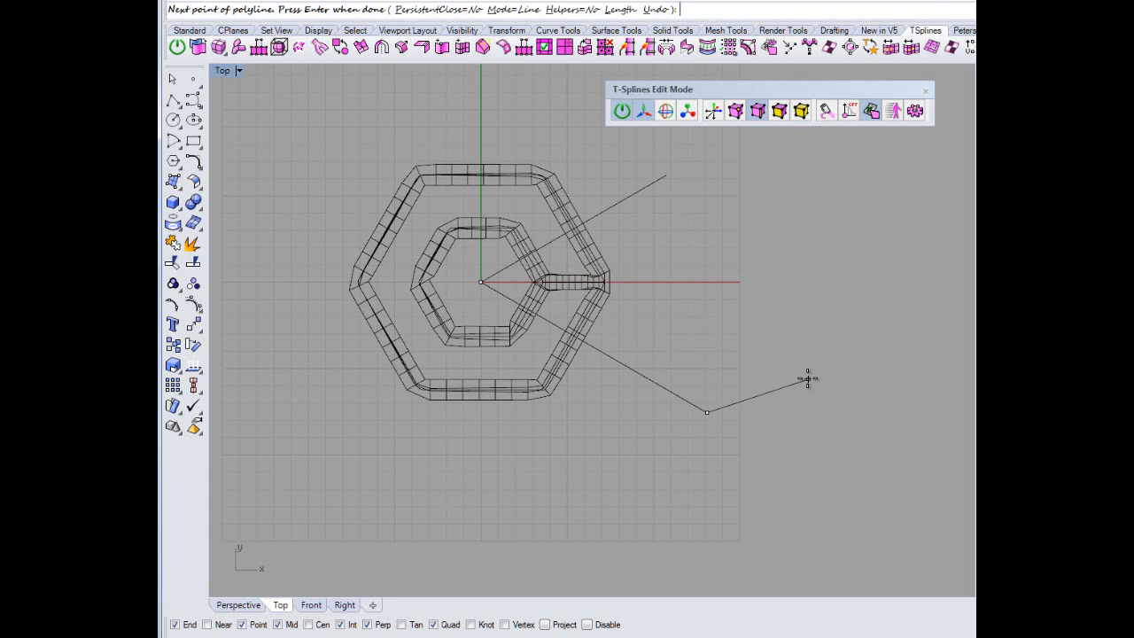
pyautogui.press('Return')
pyautogui.scroll(1, 773, 405)
pyautogui.scroll(1, 630, 350)
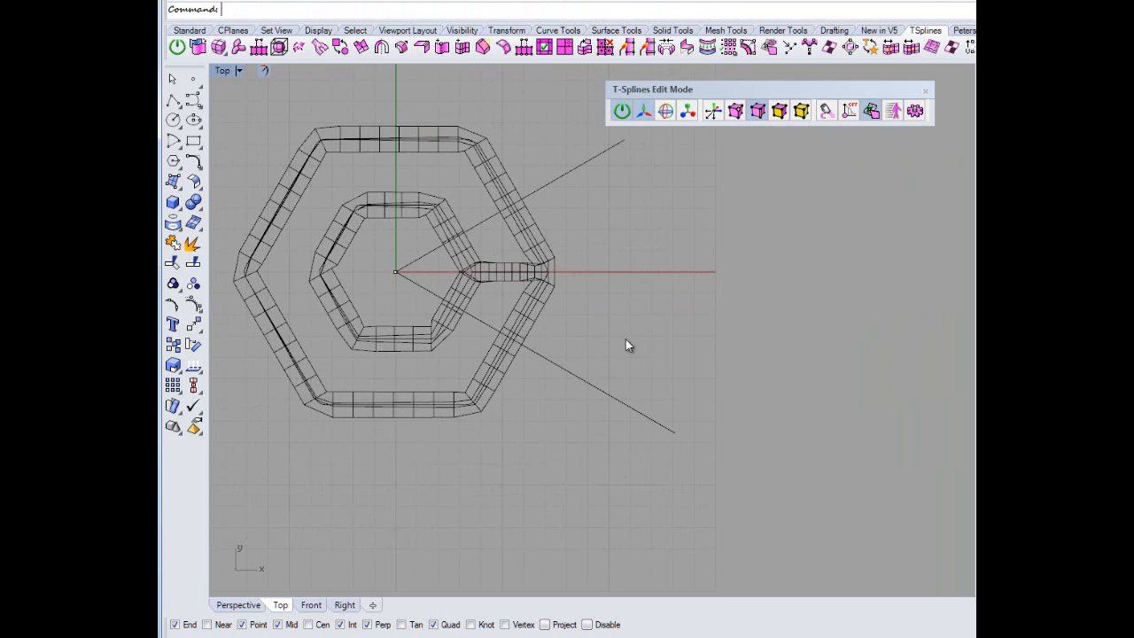
pyautogui.moveTo(620, 237); pyautogui.dragTo(709, 298, button='right')
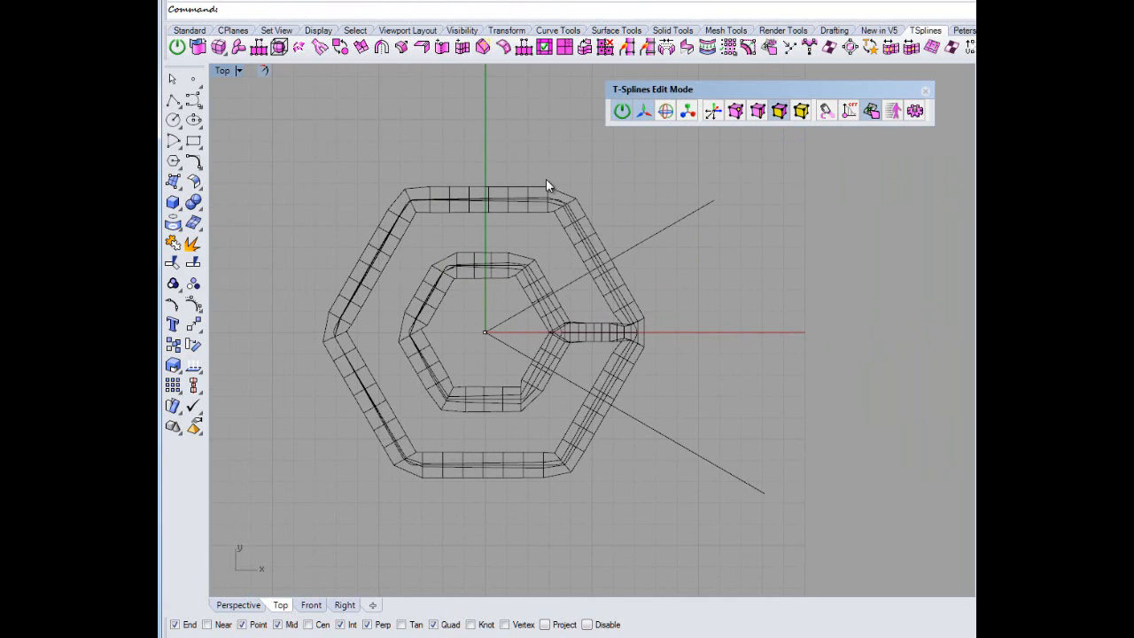
pyautogui.click(380, 226)
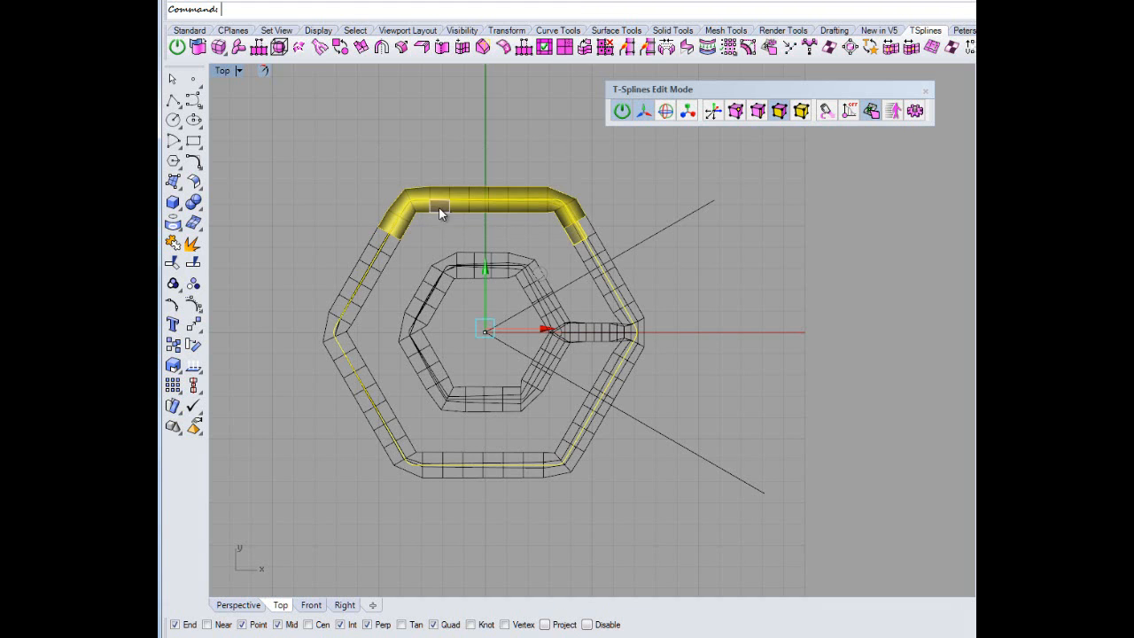
pyautogui.click(753, 307)
pyautogui.scroll(4, 540, 307)
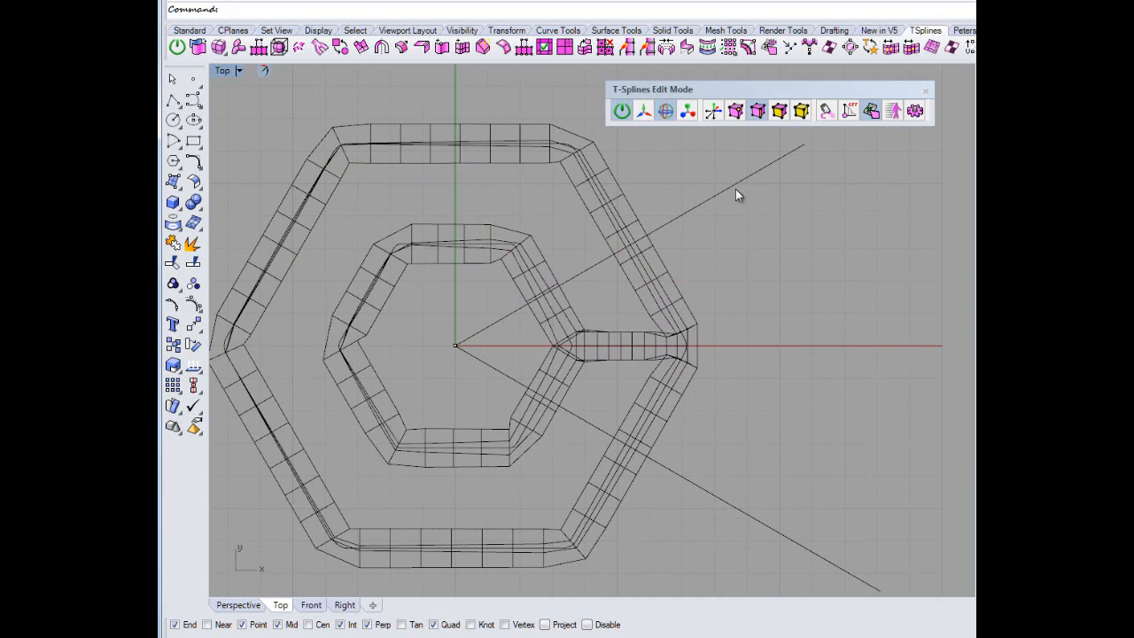
# Turn off edit mode and clear all hexagon and prong curves from the view with SelCrv, keeping the two guide lines.
pyautogui.click(627, 104)
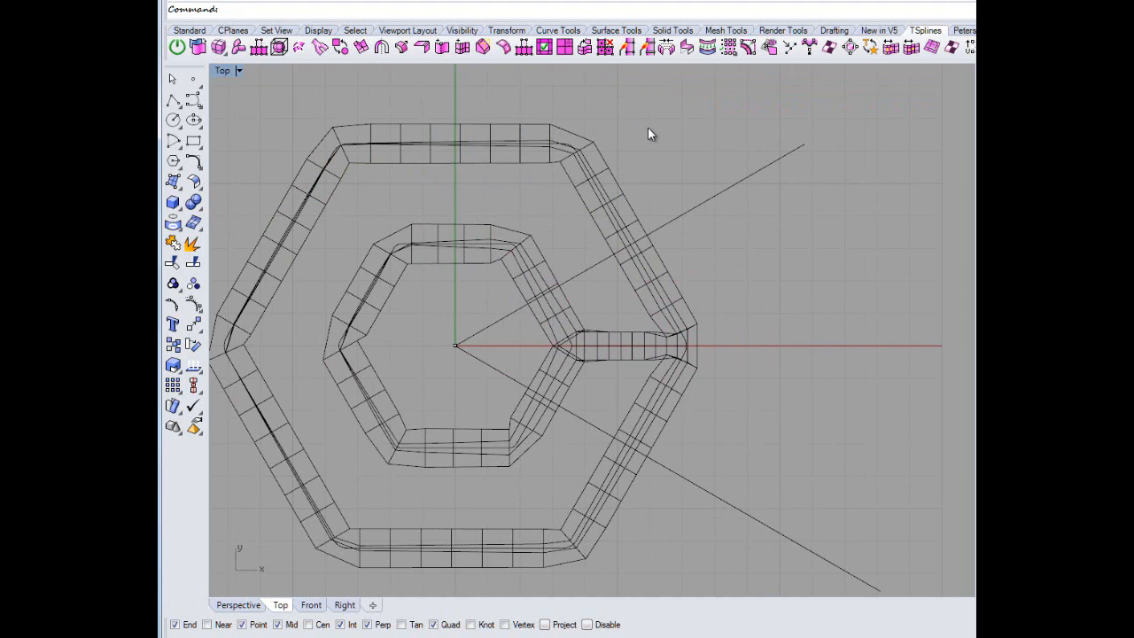
pyautogui.write('SelCrv')
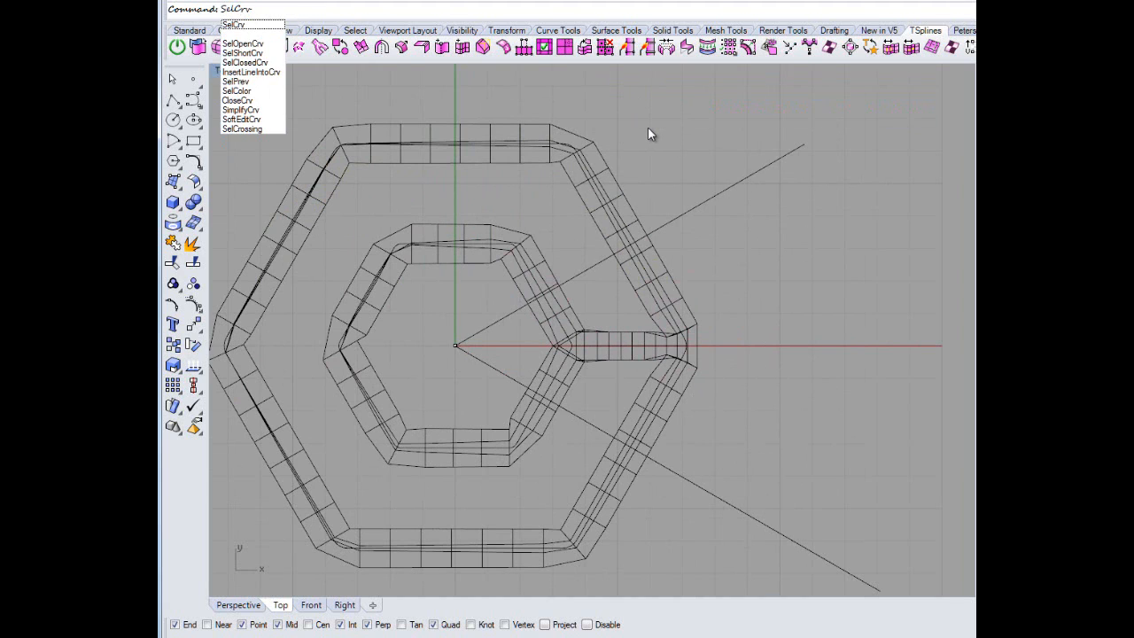
pyautogui.press('Return')
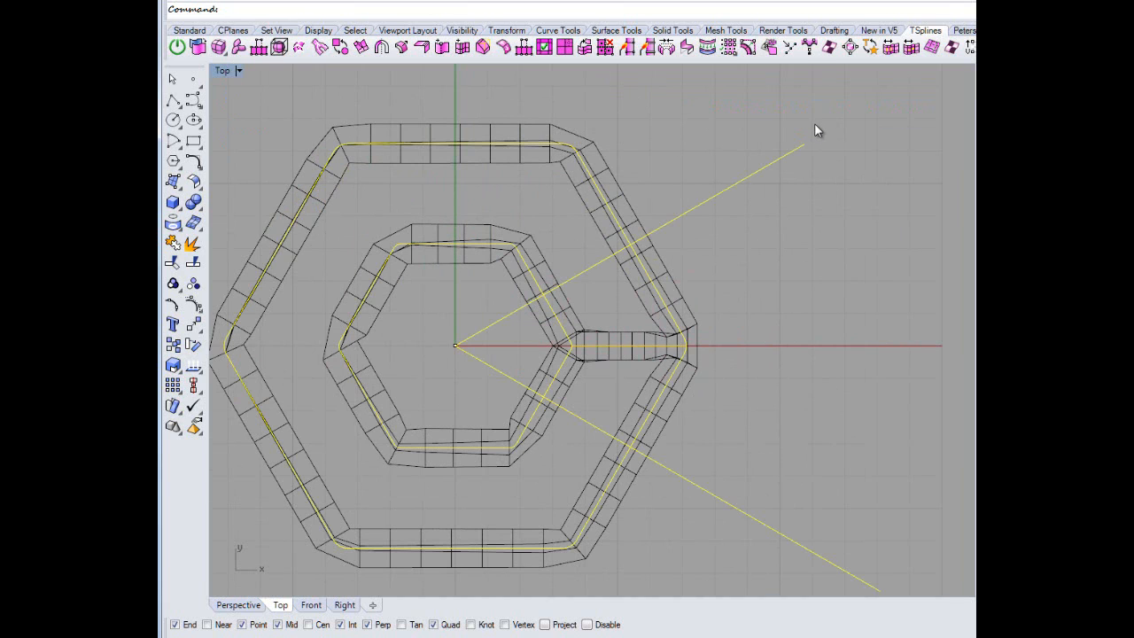
pyautogui.keyDown('ctrl'); pyautogui.click(781, 159); pyautogui.keyUp('ctrl')
pyautogui.keyDown('ctrl'); pyautogui.click(808, 550); pyautogui.keyUp('ctrl')
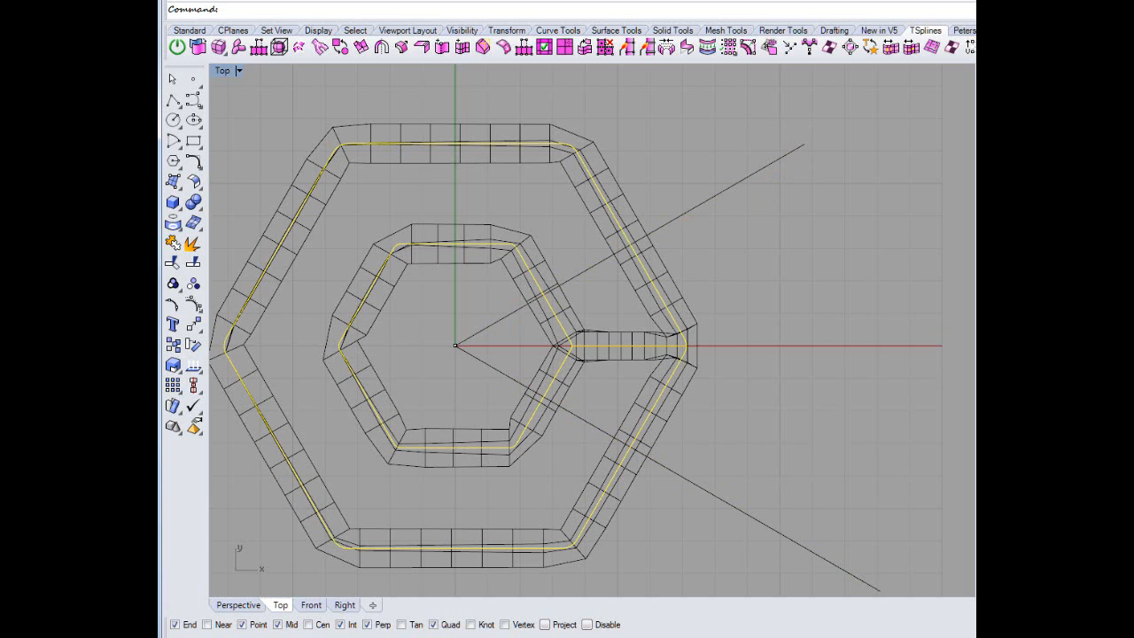
pyautogui.click(886, 415)
# Turn T-Splines edit mode back on with face selection and delete the upper-left sections of both piped hexagons.
pyautogui.moveTo(799, 347); pyautogui.dragTo(833, 314, button='right')
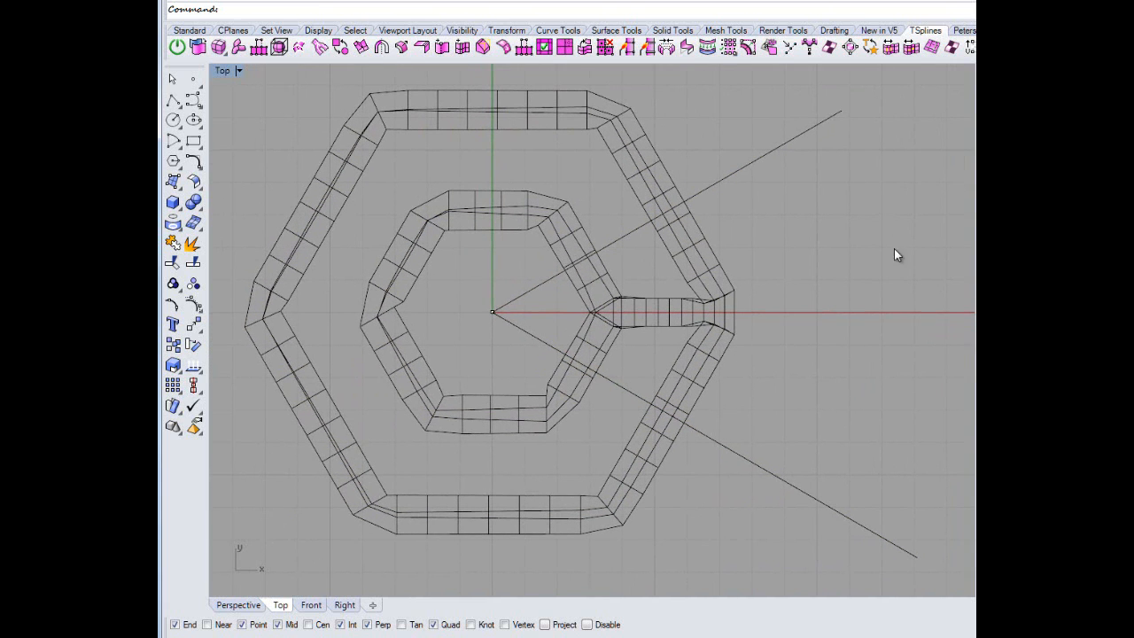
pyautogui.middleClick(769, 143)
pyautogui.click(719, 145)
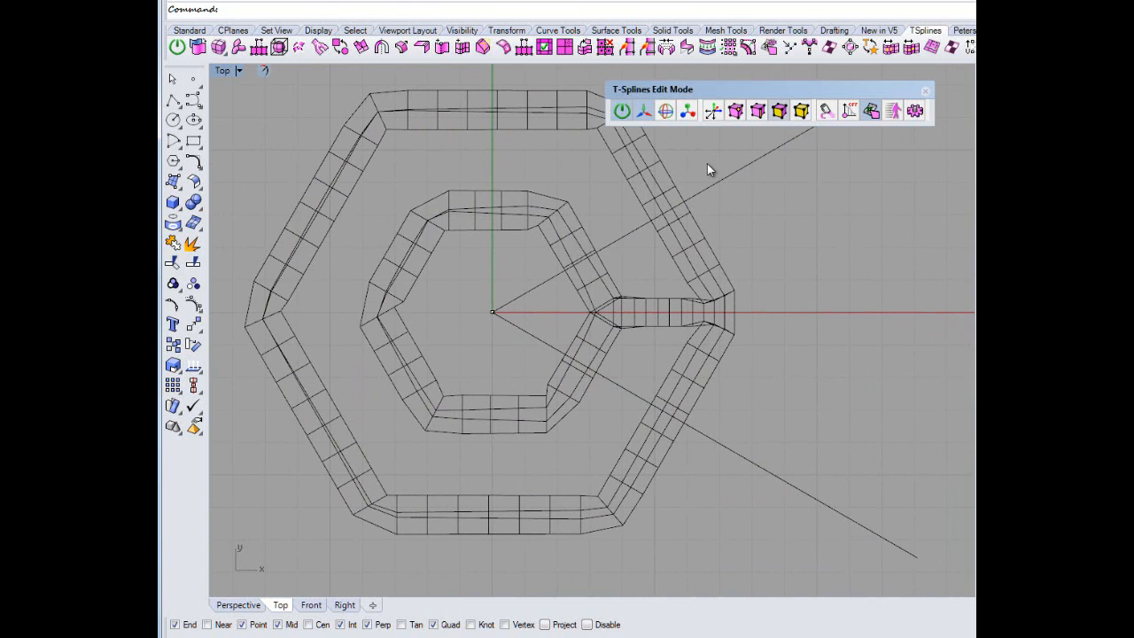
pyautogui.moveTo(441, 148); pyautogui.dragTo(452, 173, button='right')
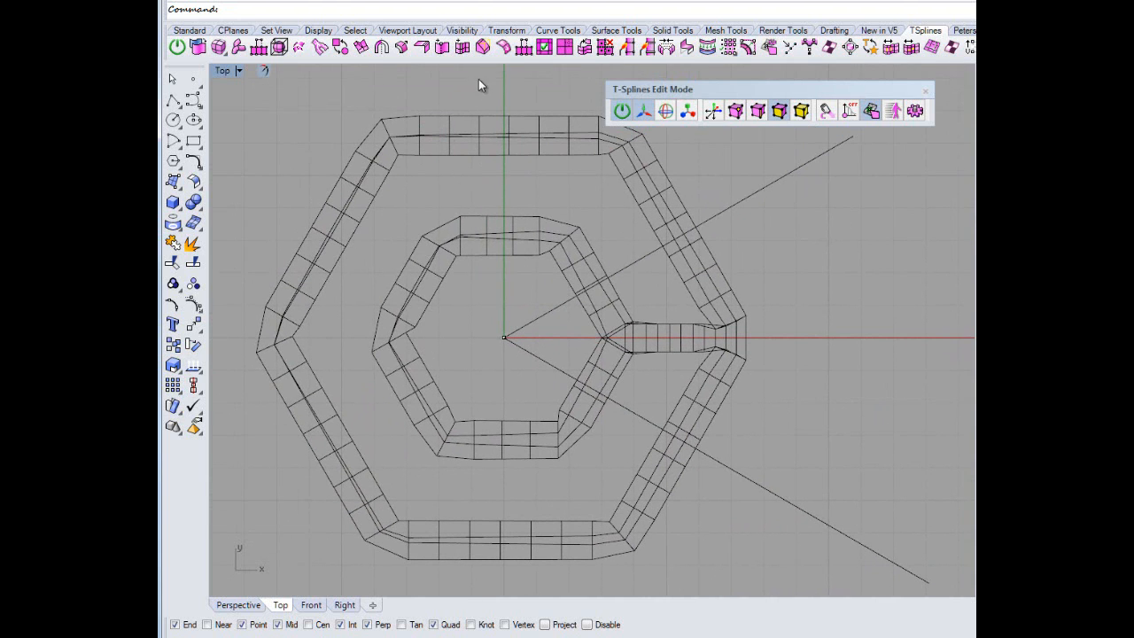
pyautogui.moveTo(478, 79); pyautogui.dragTo(316, 207)
pyautogui.press('Delete')
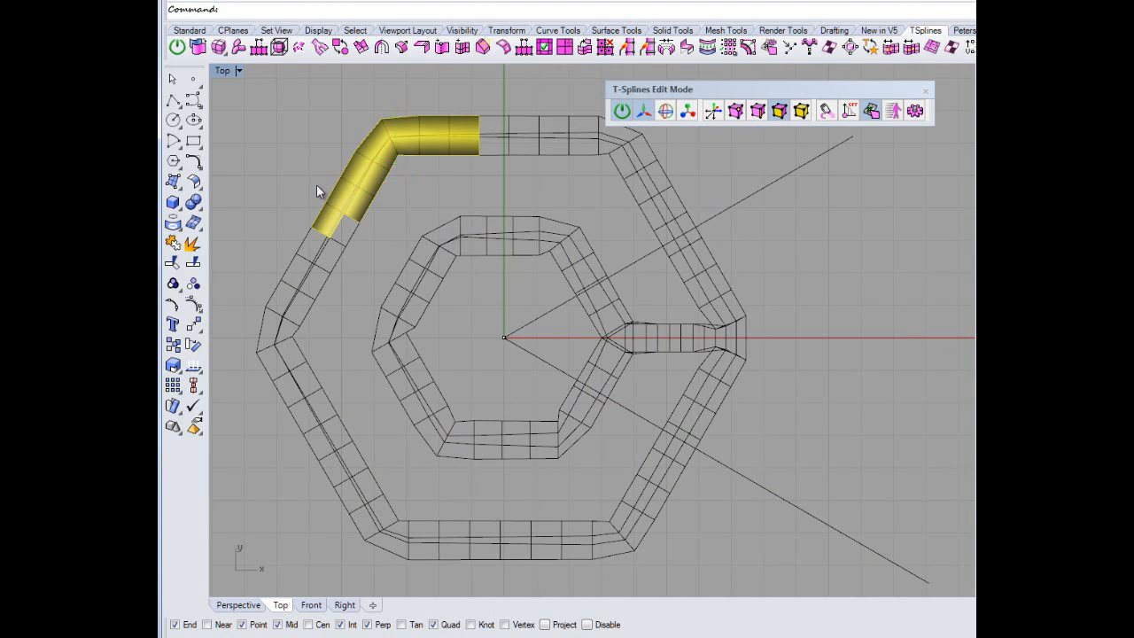
pyautogui.moveTo(397, 213); pyautogui.dragTo(285, 338)
pyautogui.press('Delete')
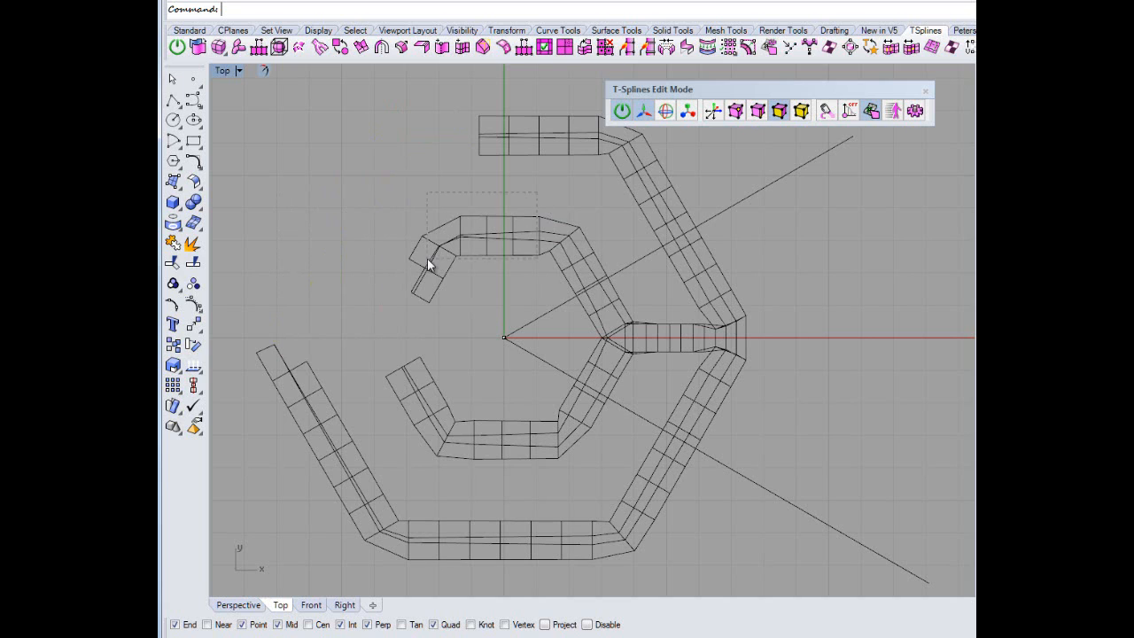
# Delete the remaining upper faces of the inner and outer hexagons that lie beyond the upper guide line.
pyautogui.moveTo(427, 258); pyautogui.dragTo(427, 259)
pyautogui.press('Delete')
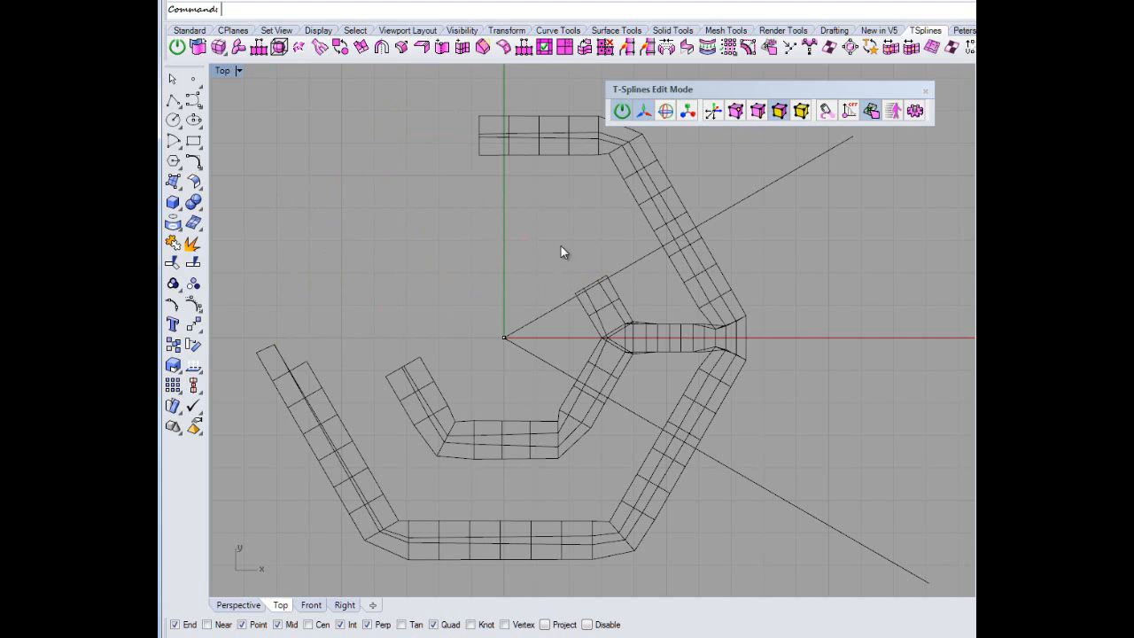
pyautogui.moveTo(537, 108); pyautogui.dragTo(480, 162)
pyautogui.press('Delete')
pyautogui.moveTo(568, 150); pyautogui.dragTo(458, 198, button='right')
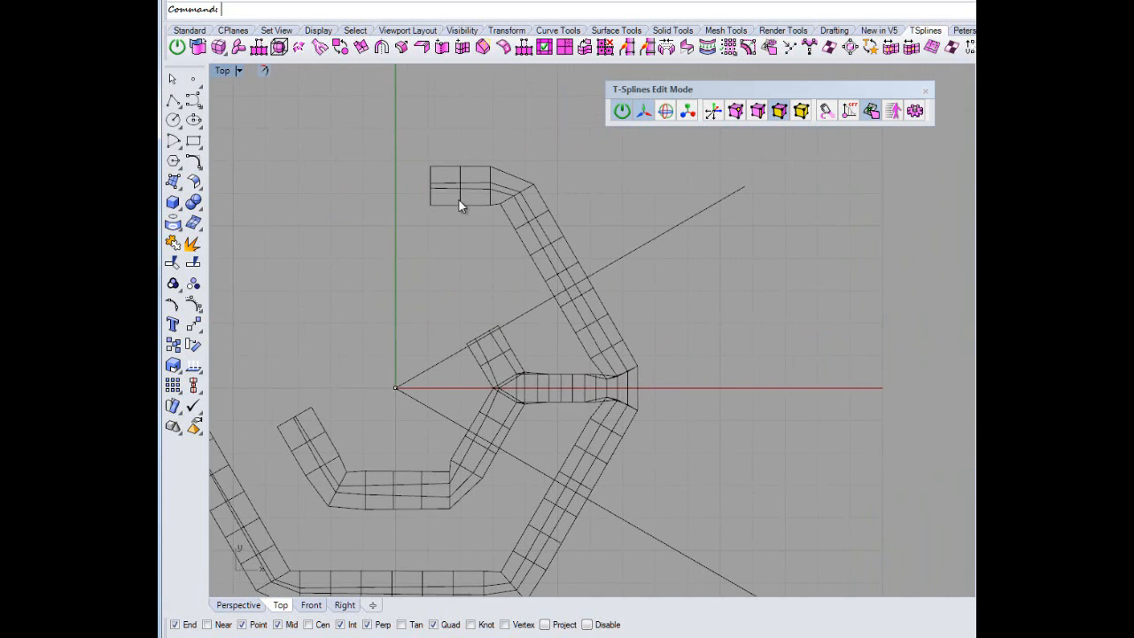
pyautogui.moveTo(473, 203); pyautogui.dragTo(448, 217)
pyautogui.press('Delete')
pyautogui.moveTo(558, 199); pyautogui.dragTo(530, 268)
pyautogui.press('Delete')
pyautogui.press('Delete')
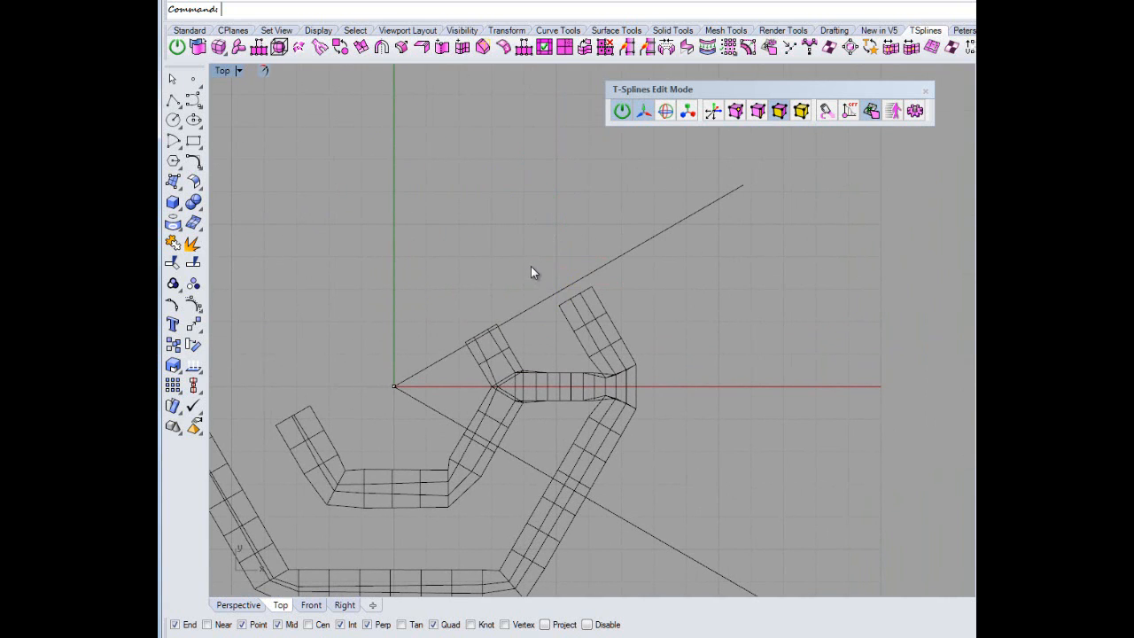
# Delete the faces of the outer hexagon's lower-right side that lie on or beyond the lower guide line, keeping the line.
pyautogui.moveTo(629, 262); pyautogui.dragTo(597, 129, button='right')
pyautogui.moveTo(561, 394); pyautogui.dragTo(432, 411)
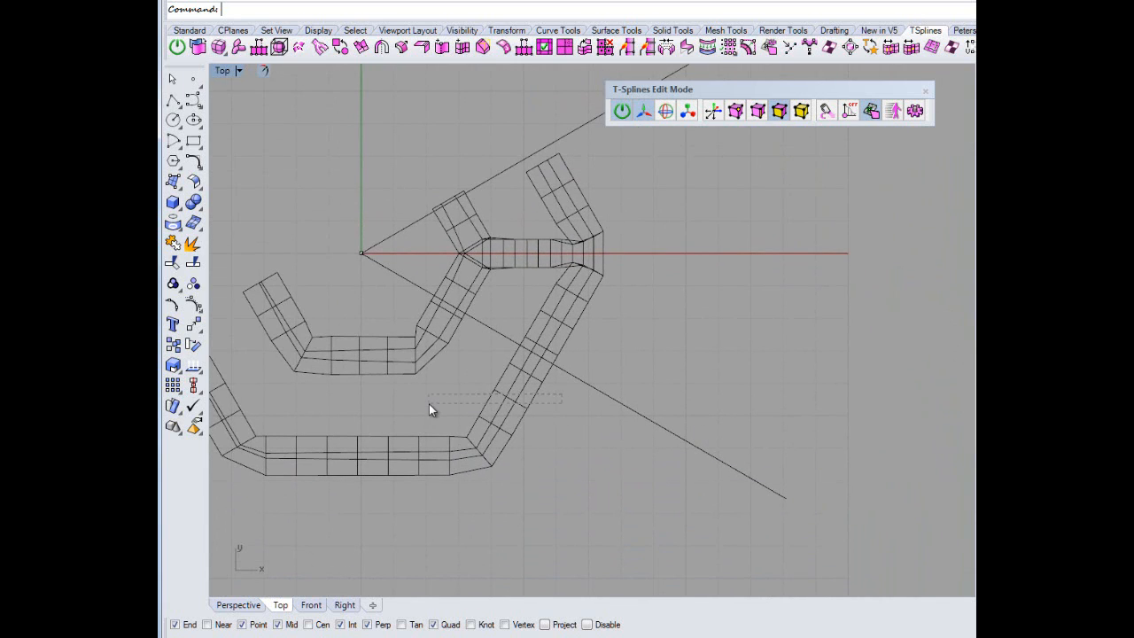
pyautogui.press('Delete')
pyautogui.moveTo(540, 381); pyautogui.dragTo(501, 359)
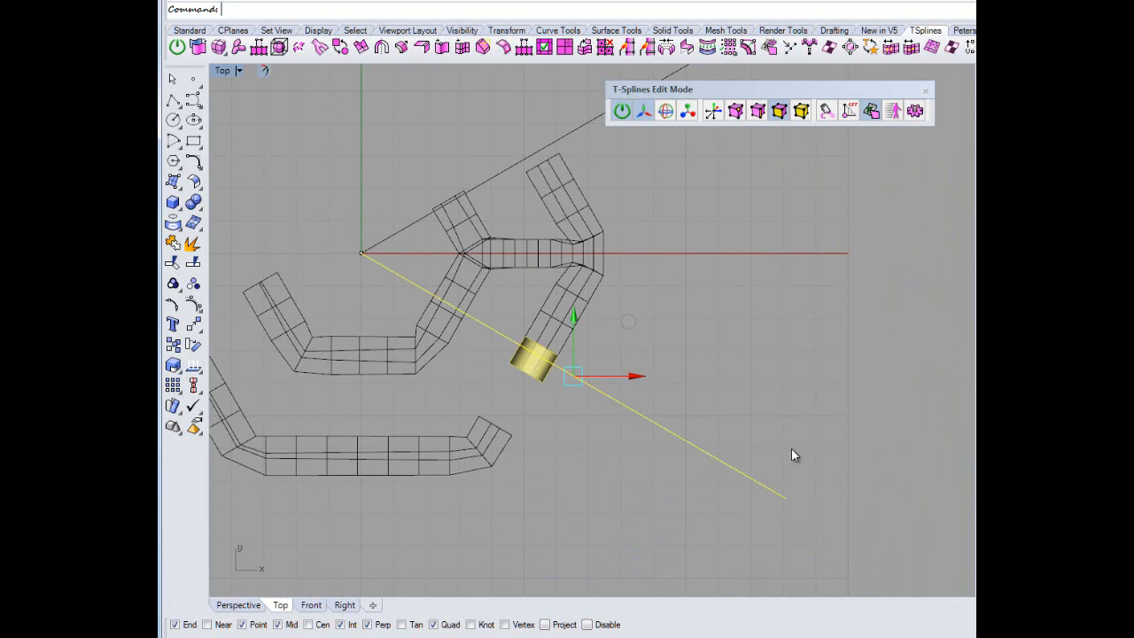
pyautogui.keyDown('ctrl'); pyautogui.click(749, 475); pyautogui.keyUp('ctrl')
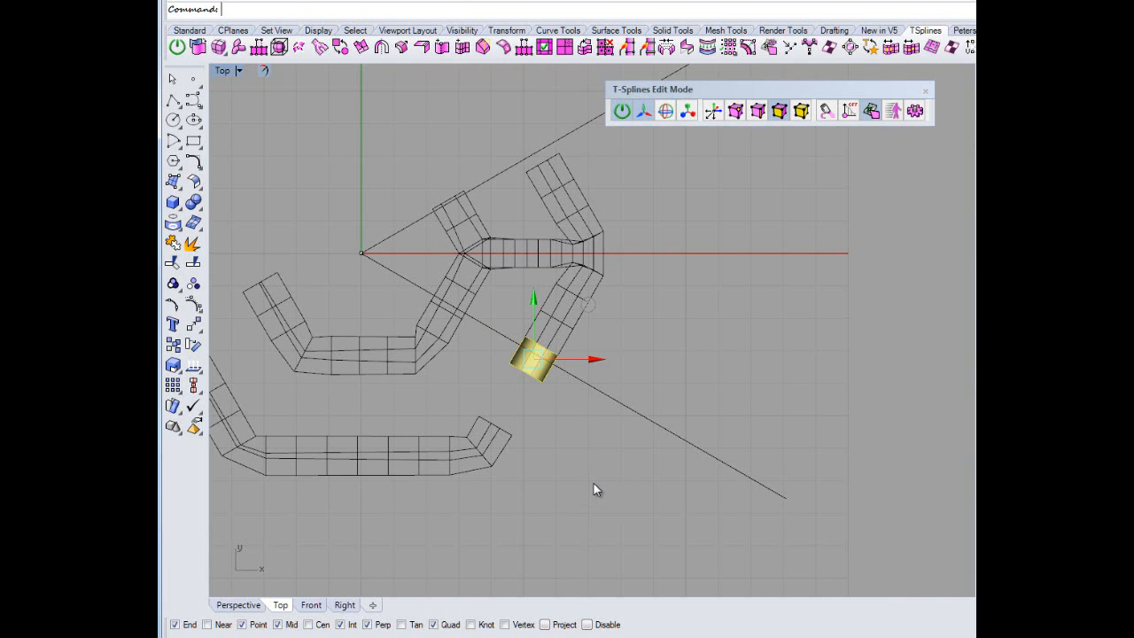
pyautogui.press('Delete')
# Delete the leftover lower and left pieces of the outer piped hexagon.
pyautogui.moveTo(594, 482); pyautogui.dragTo(679, 456, button='right')
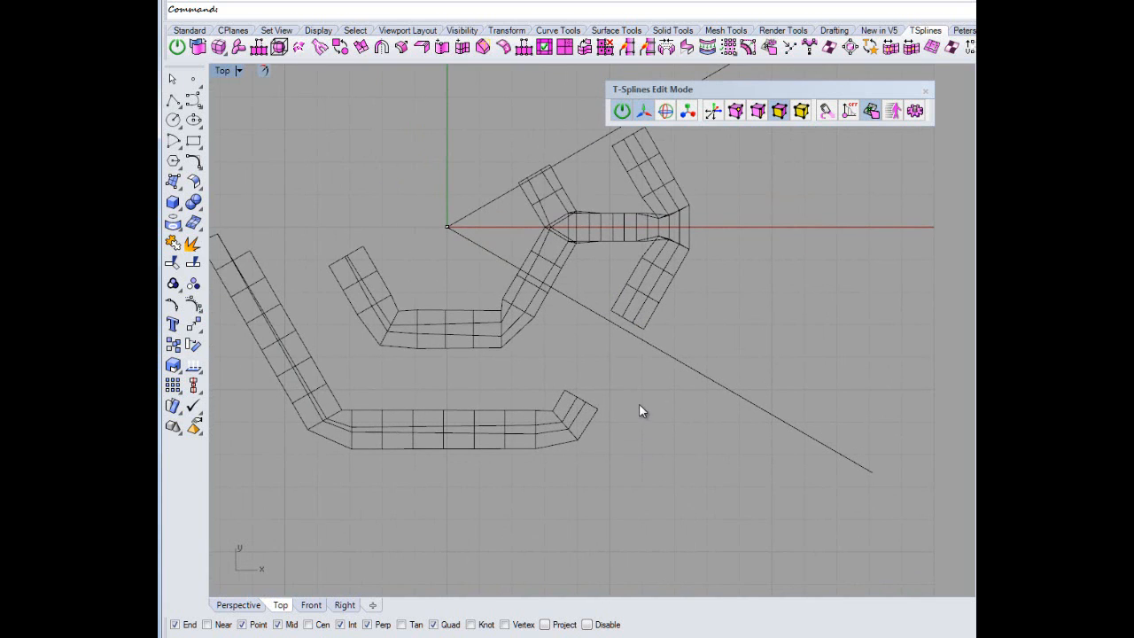
pyautogui.moveTo(639, 404); pyautogui.dragTo(206, 469)
pyautogui.press('Delete')
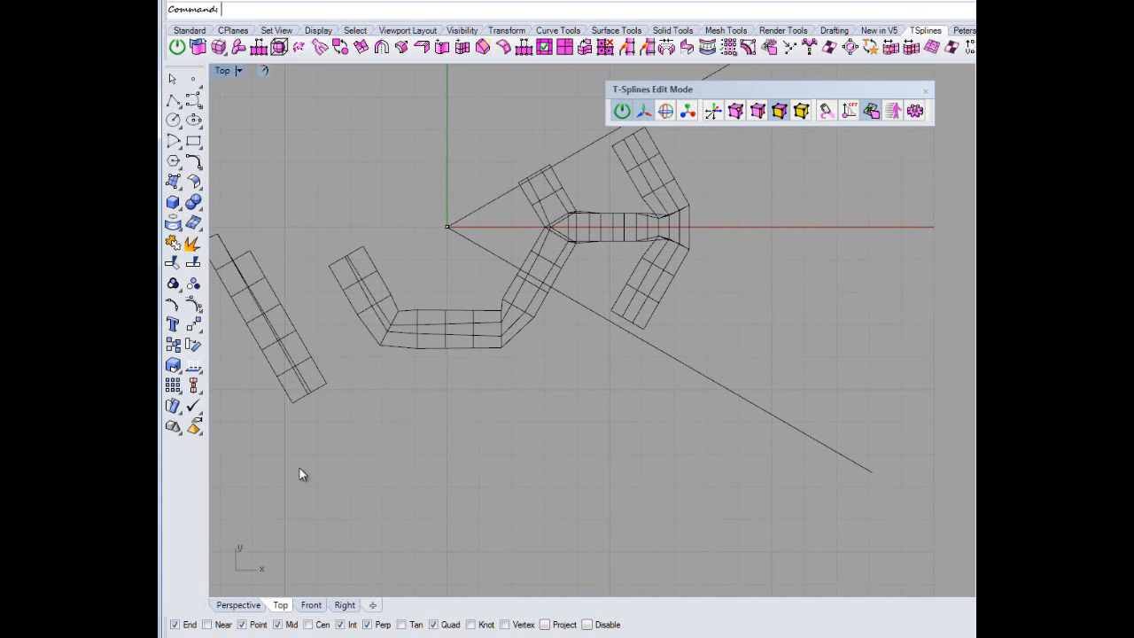
pyautogui.scroll(-3, 341, 504)
pyautogui.moveTo(428, 501); pyautogui.dragTo(431, 499, button='right')
pyautogui.moveTo(385, 258); pyautogui.dragTo(271, 539)
pyautogui.press('Delete')
# Delete the inner hexagon's lower and left faces so its pipe ends at the lower guide line.
pyautogui.moveTo(520, 401); pyautogui.dragTo(341, 382)
pyautogui.press('Delete')
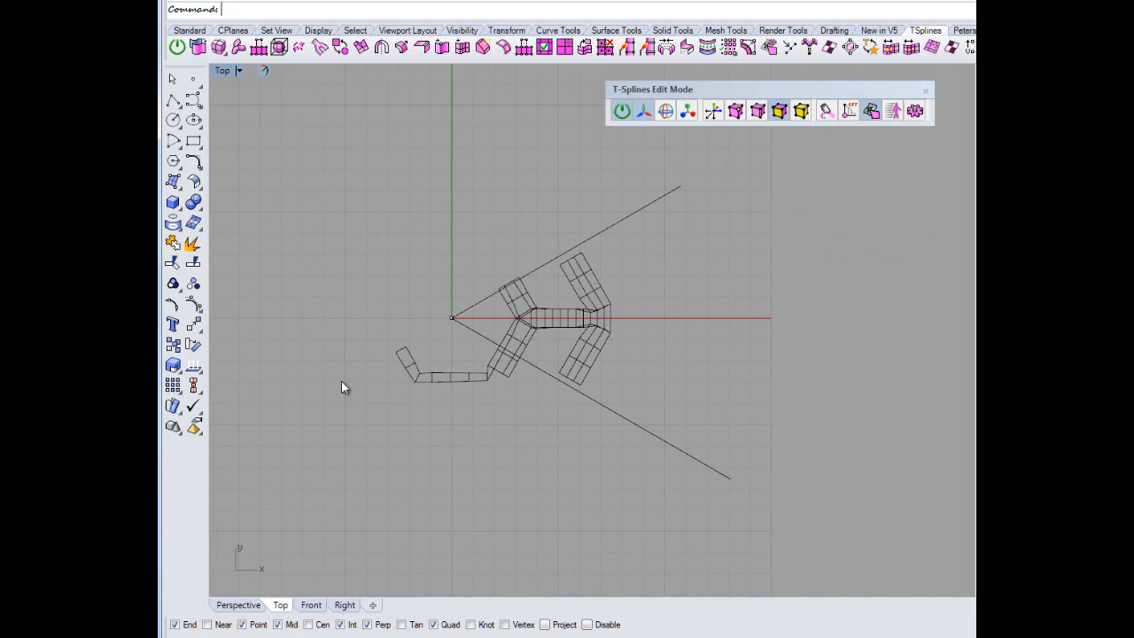
pyautogui.moveTo(445, 340); pyautogui.dragTo(348, 393)
pyautogui.press('Delete')
pyautogui.scroll(2, 505, 383)
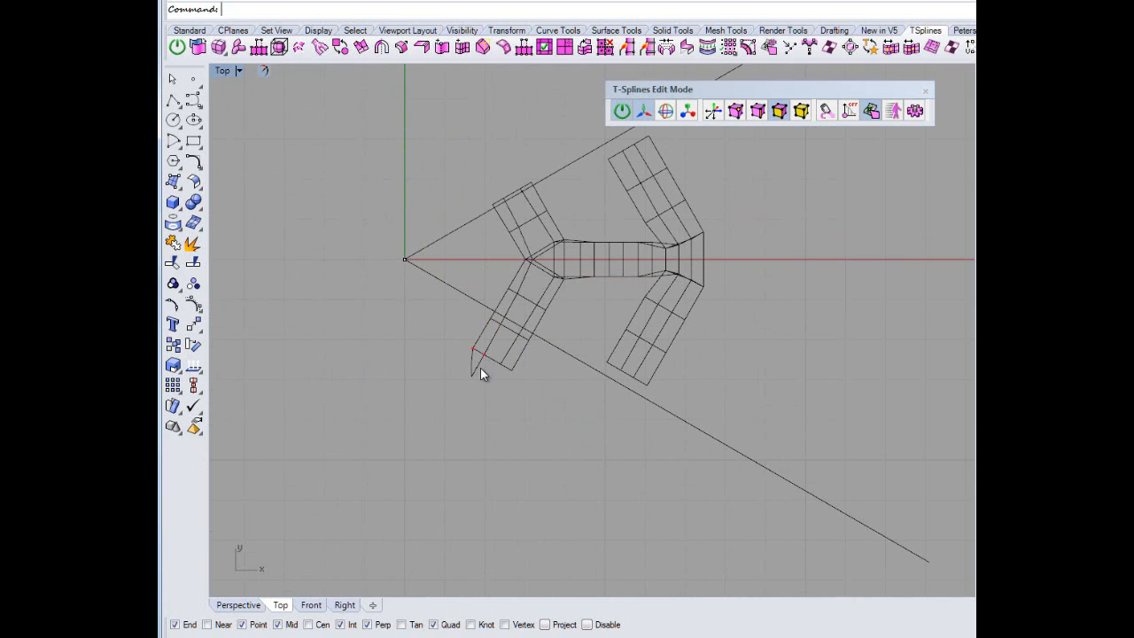
pyautogui.moveTo(532, 370); pyautogui.dragTo(375, 381)
pyautogui.press('Delete')
pyautogui.moveTo(518, 358); pyautogui.dragTo(423, 375)
pyautogui.press('Delete')
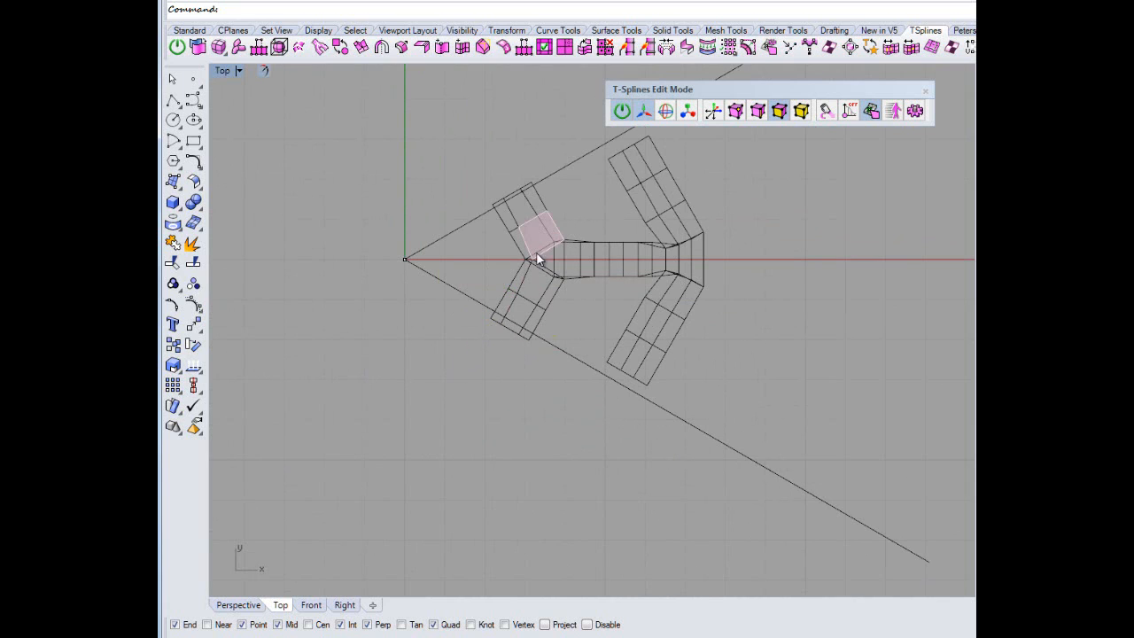
# Check the trimmed segment between the guide lines, turn off edit mode and restore the four-viewport layout.
pyautogui.scroll(2, 536, 253)
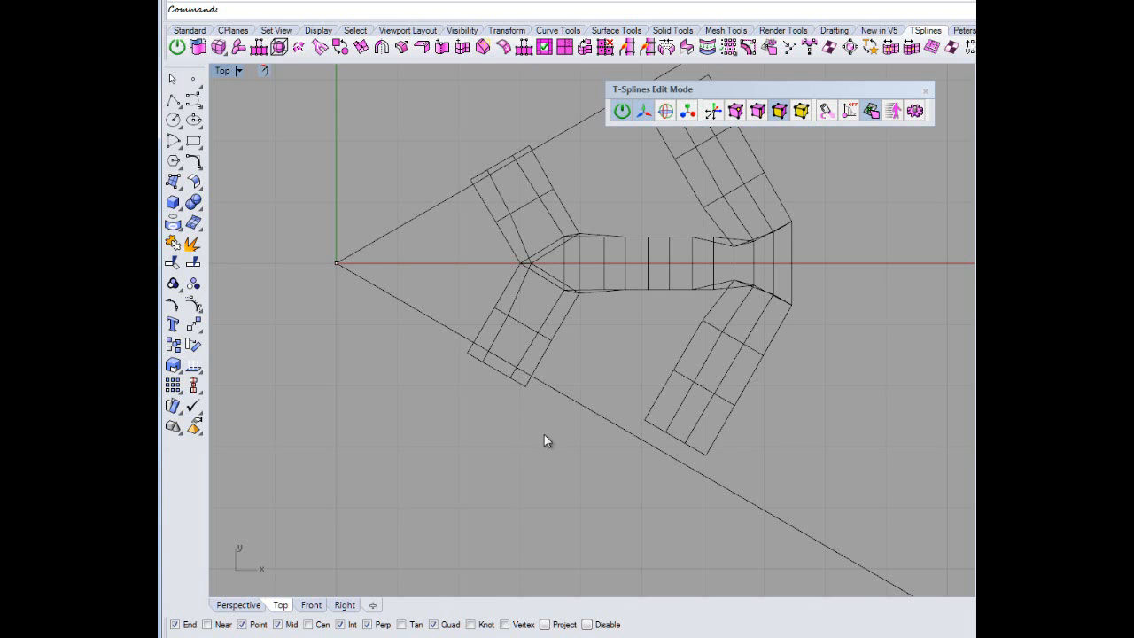
pyautogui.scroll(-4, 508, 492)
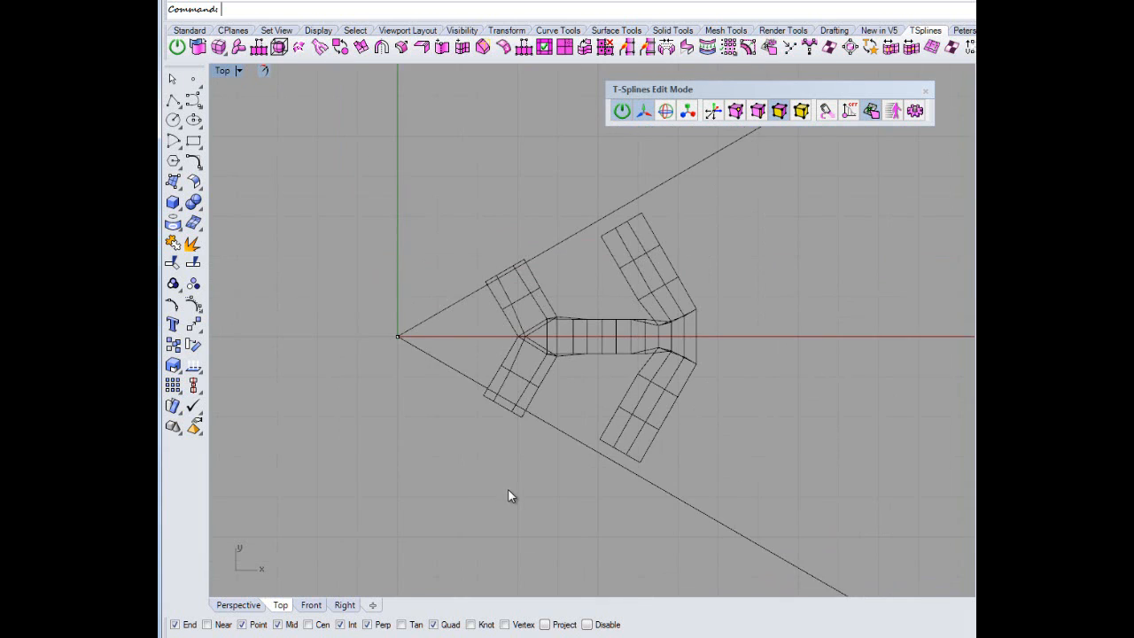
pyautogui.moveTo(422, 474)
pyautogui.mouseDown(button='right')
pyautogui.moveTo(392, 474)
pyautogui.moveTo(441, 471)
pyautogui.mouseUp(button='right')
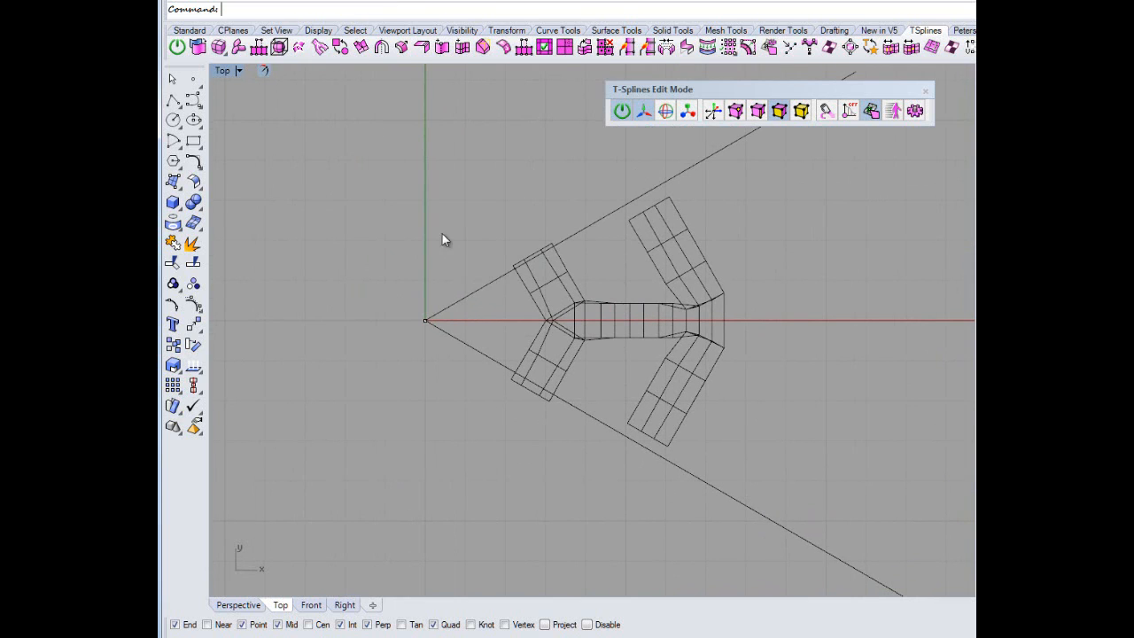
pyautogui.click(621, 111)
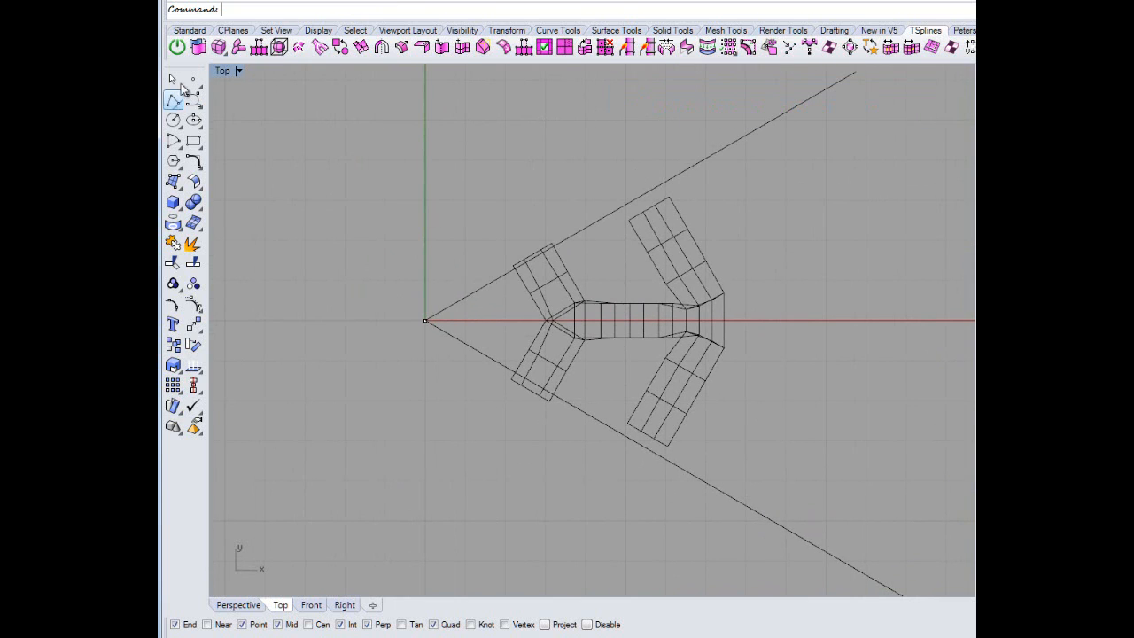
pyautogui.doubleClick(223, 70)
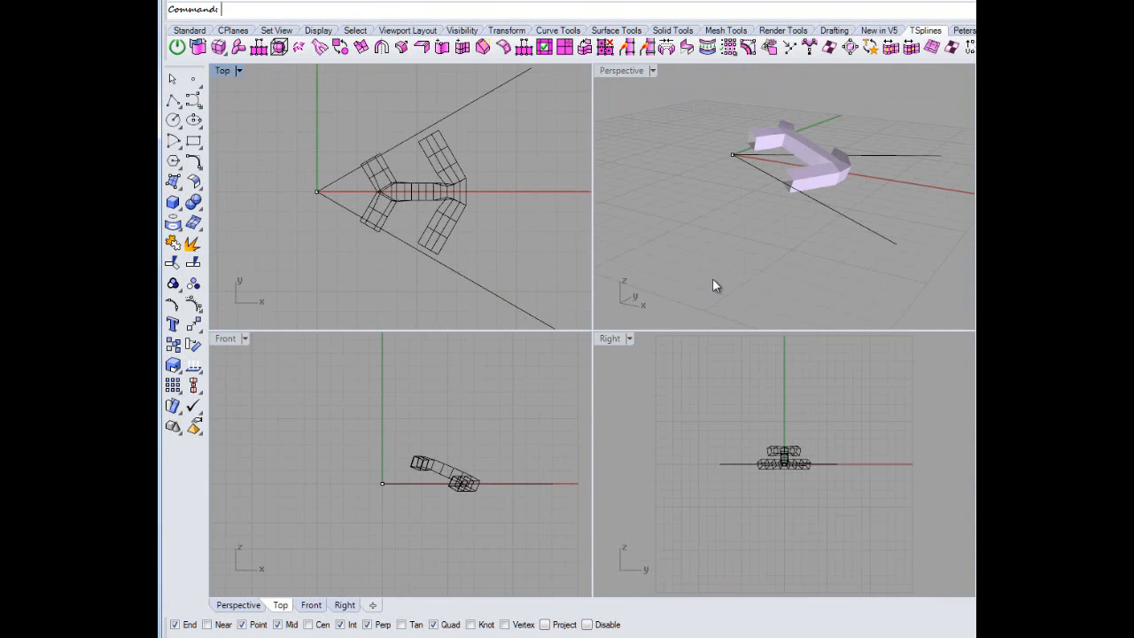
# Extrude both guide lines to both sides as open, non-solid vertical planes that bound the trimmed segment.
pyautogui.doubleClick(628, 70)
pyautogui.moveTo(616, 198); pyautogui.dragTo(818, 435, button='right')
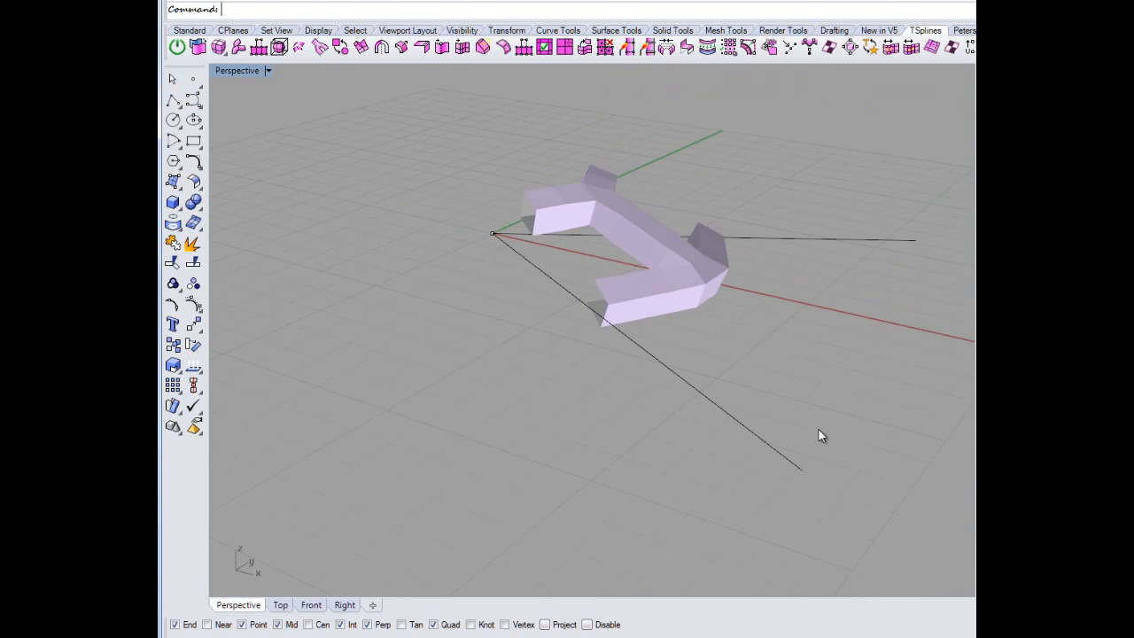
pyautogui.moveTo(827, 426); pyautogui.dragTo(696, 470)
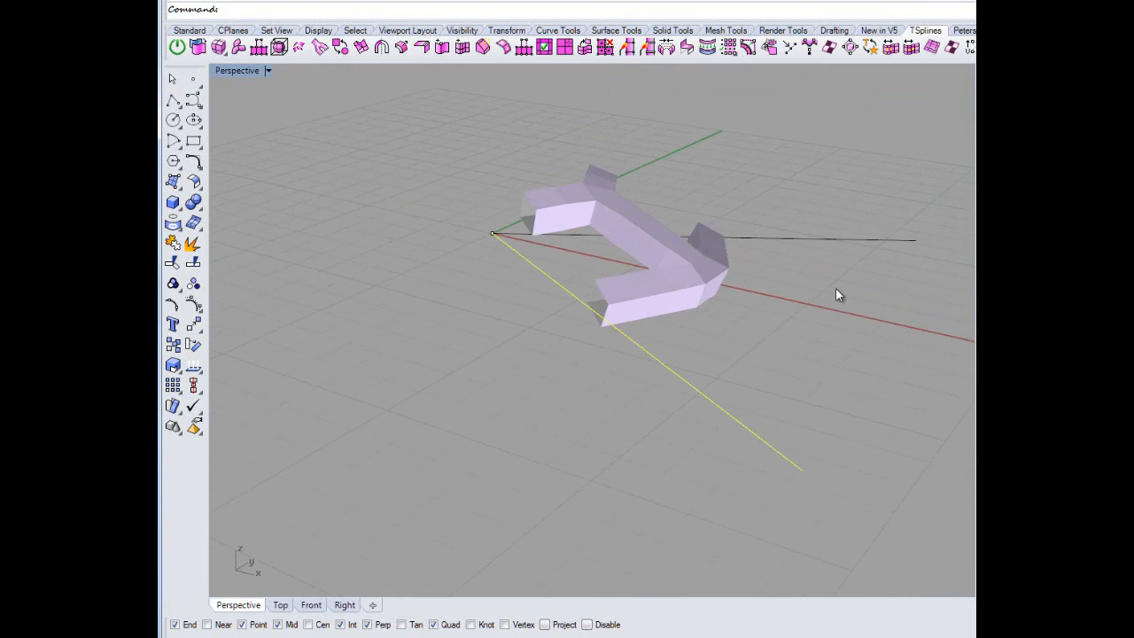
pyautogui.keyDown('shift'); pyautogui.click(837, 238); pyautogui.keyUp('shift')
pyautogui.click(323, 1)
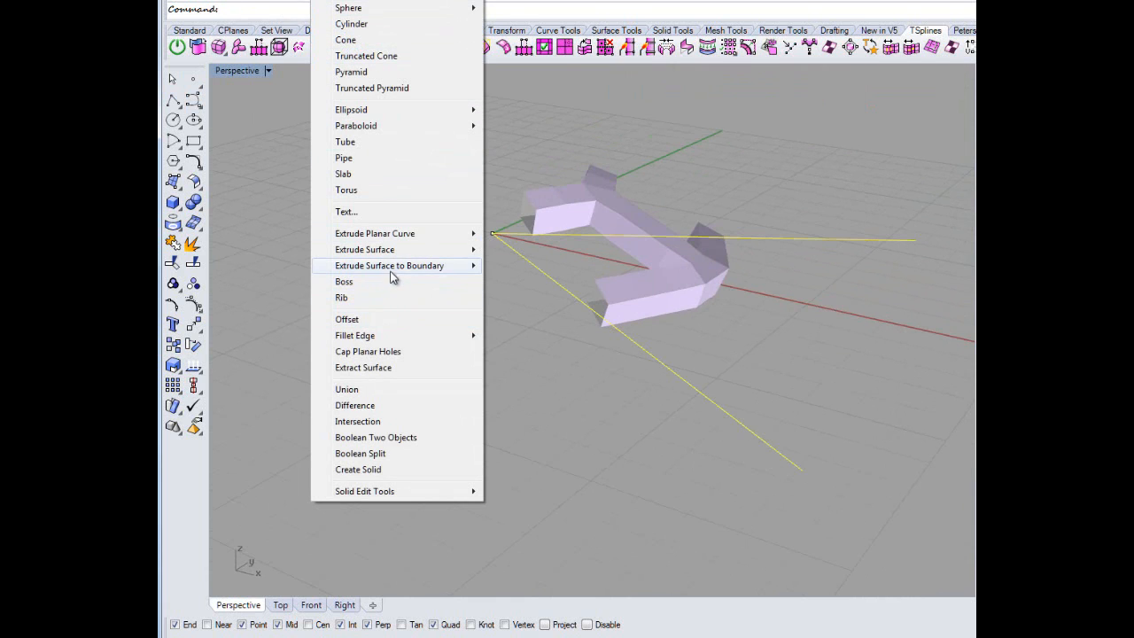
pyautogui.moveTo(288, 0)
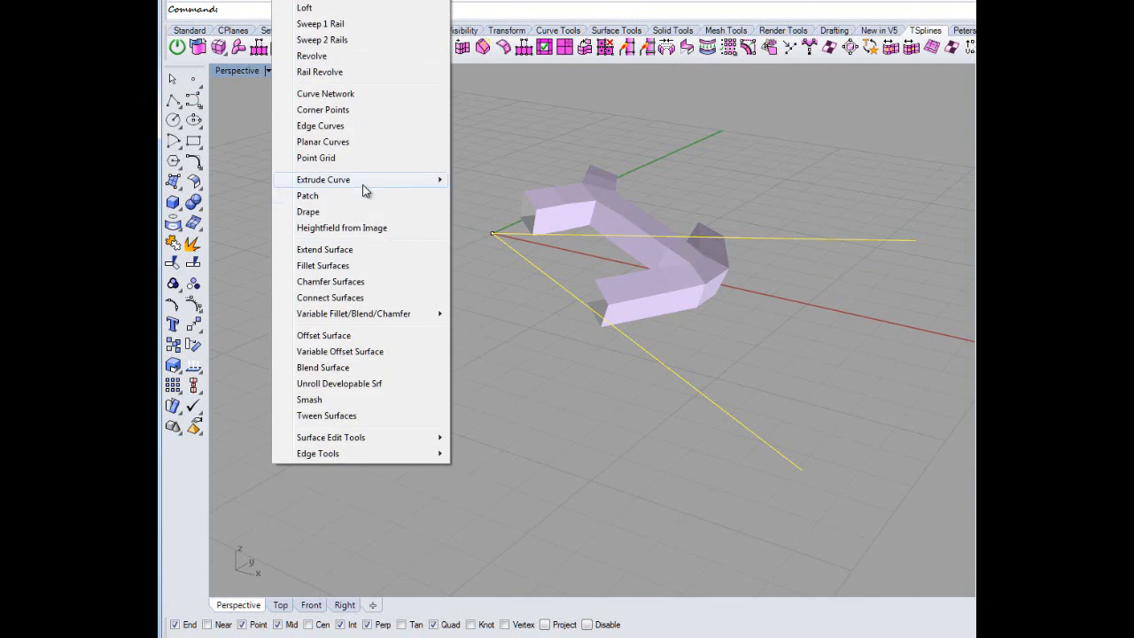
pyautogui.moveTo(362, 183)
pyautogui.click(486, 180)
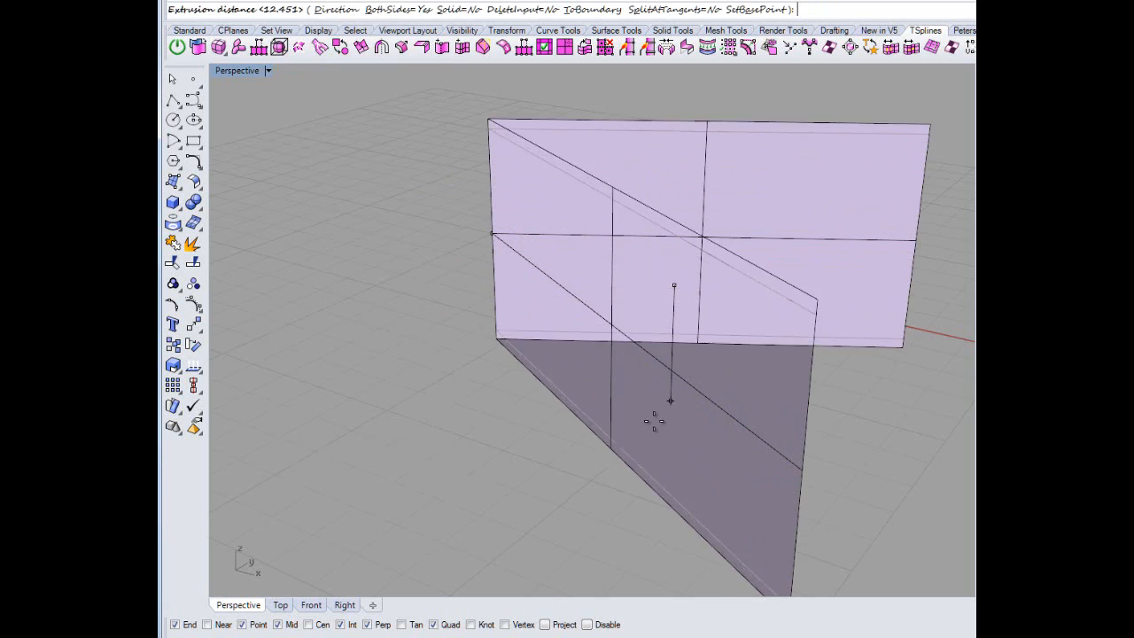
pyautogui.click(655, 420)
# Join the two extruded guide planes into one surface.
pyautogui.moveTo(656, 422); pyautogui.dragTo(446, 371, button='right')
pyautogui.click(447, 366)
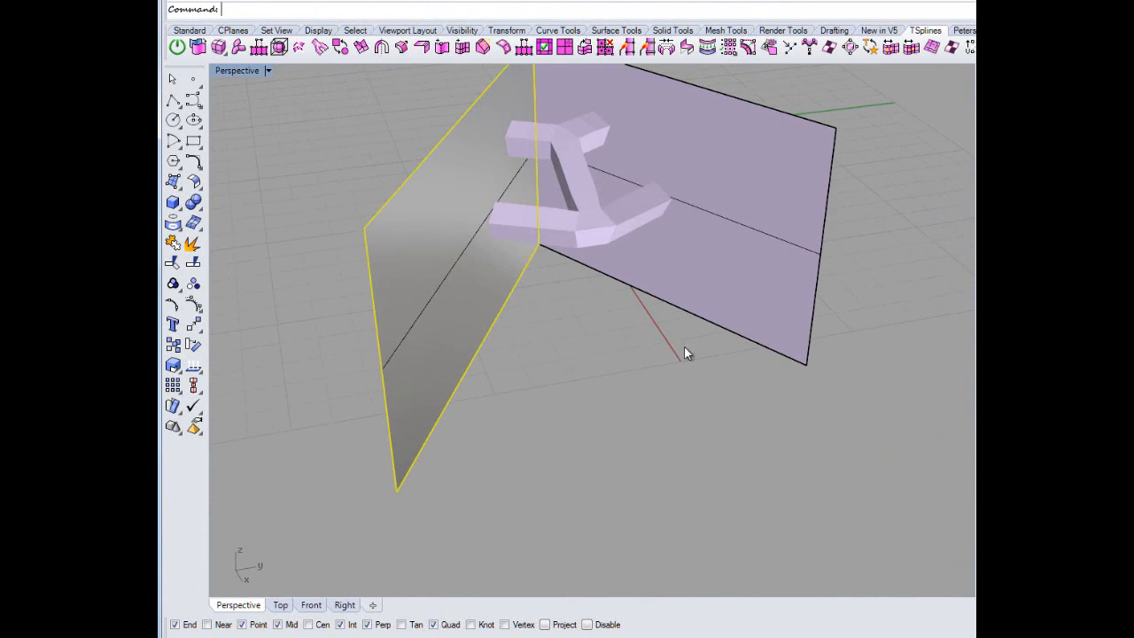
pyautogui.keyDown('shift'); pyautogui.click(716, 299); pyautogui.keyUp('shift')
pyautogui.click(193, 262)
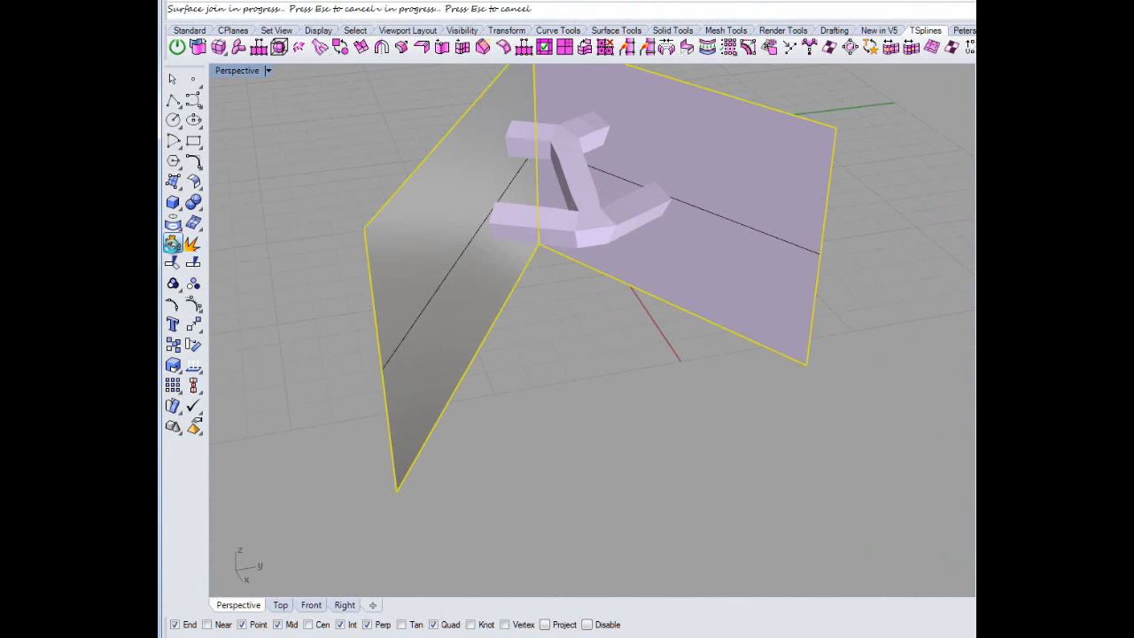
# Flip the normal direction of the joined guide planes.
pyautogui.click(436, 403)
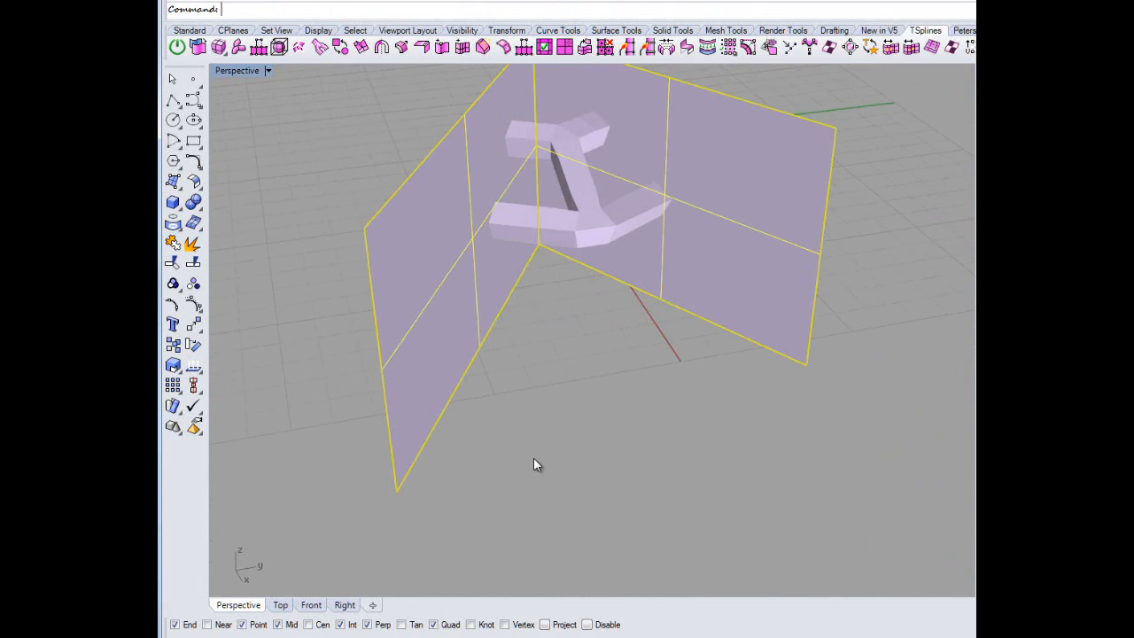
pyautogui.write('Flip')
pyautogui.press('Return')
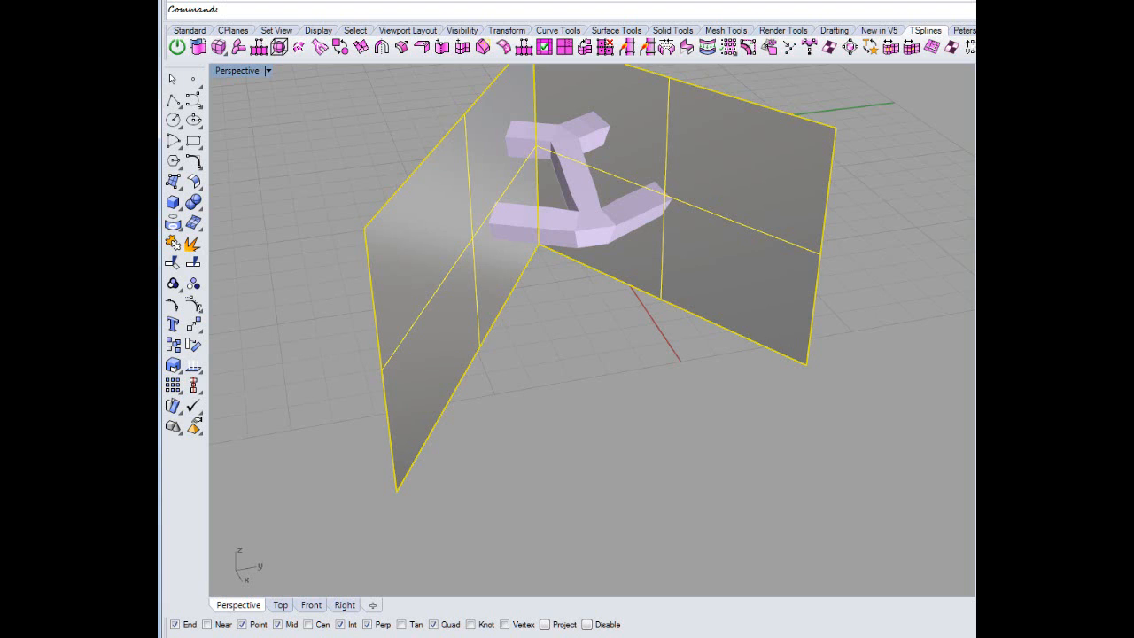
pyautogui.click(888, 367)
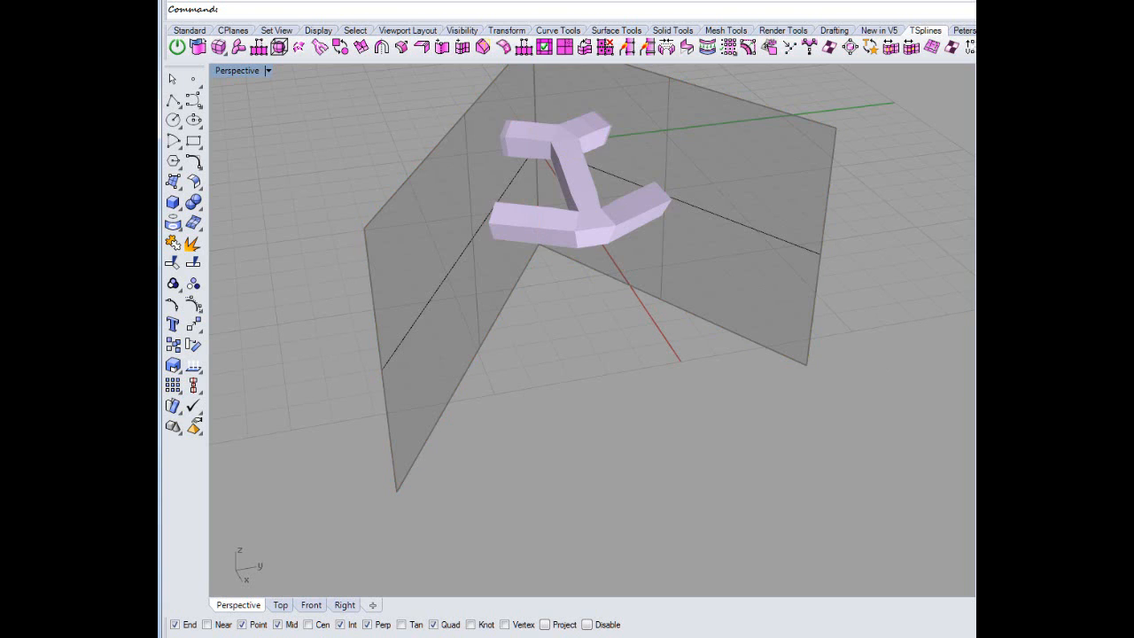
# Turn on T-Splines edge editing and select the open edge loop at the end of the inner arm.
pyautogui.moveTo(850, 443); pyautogui.dragTo(687, 181, button='right')
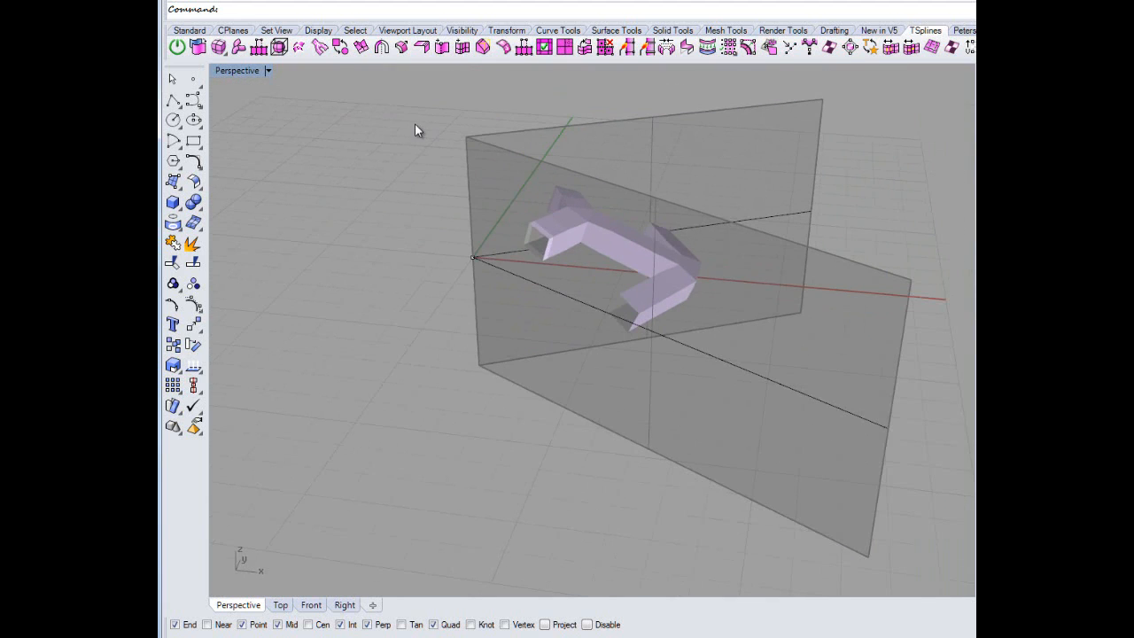
pyautogui.click(177, 47)
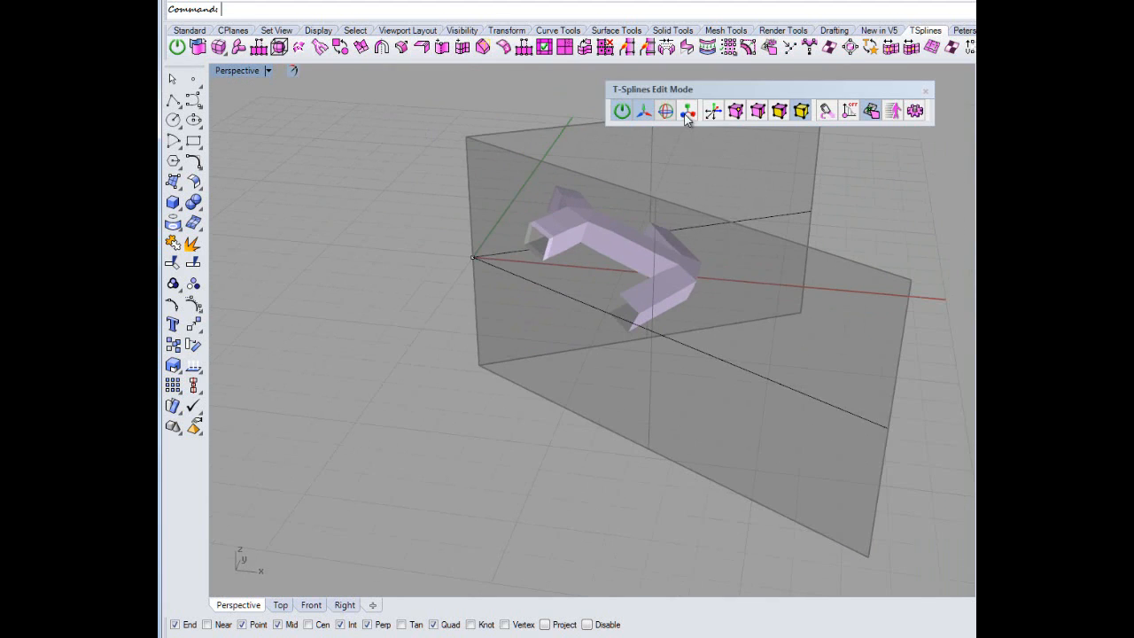
pyautogui.click(758, 113)
pyautogui.click(542, 252)
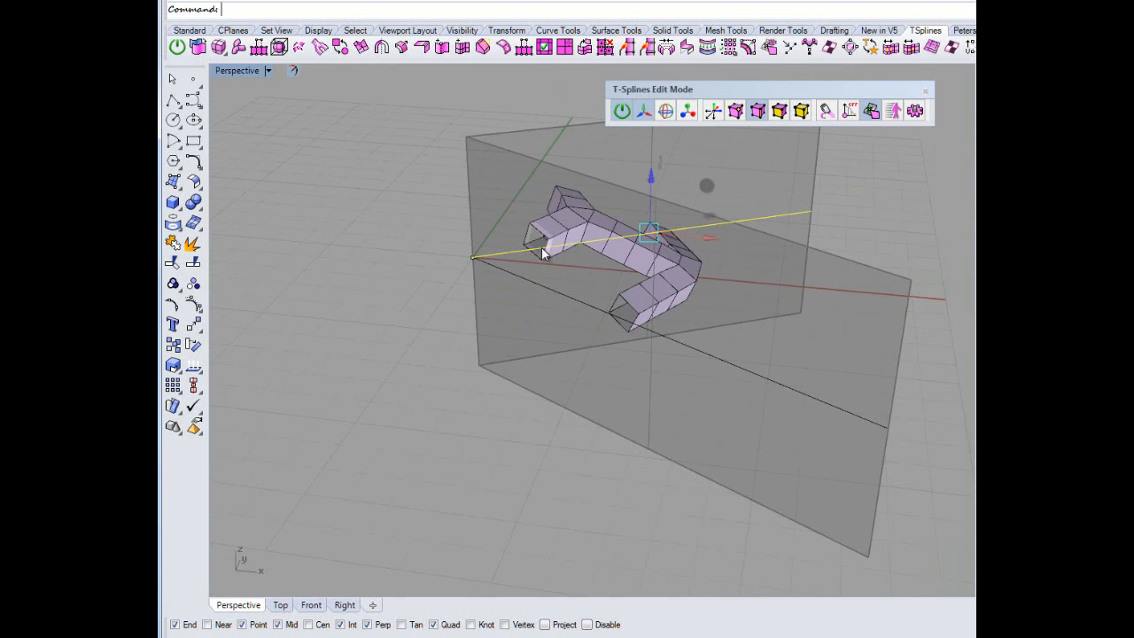
pyautogui.moveTo(393, 213); pyautogui.dragTo(539, 236, button='right')
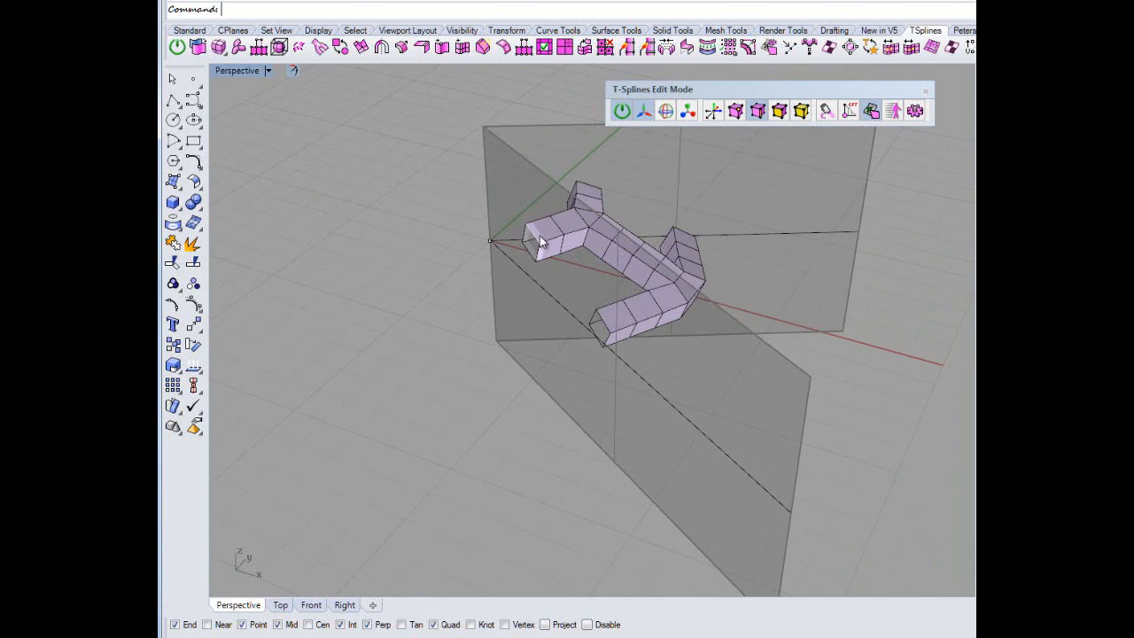
pyautogui.click(538, 236)
pyautogui.click(459, 187)
pyautogui.scroll(6, 559, 235)
pyautogui.click(492, 231)
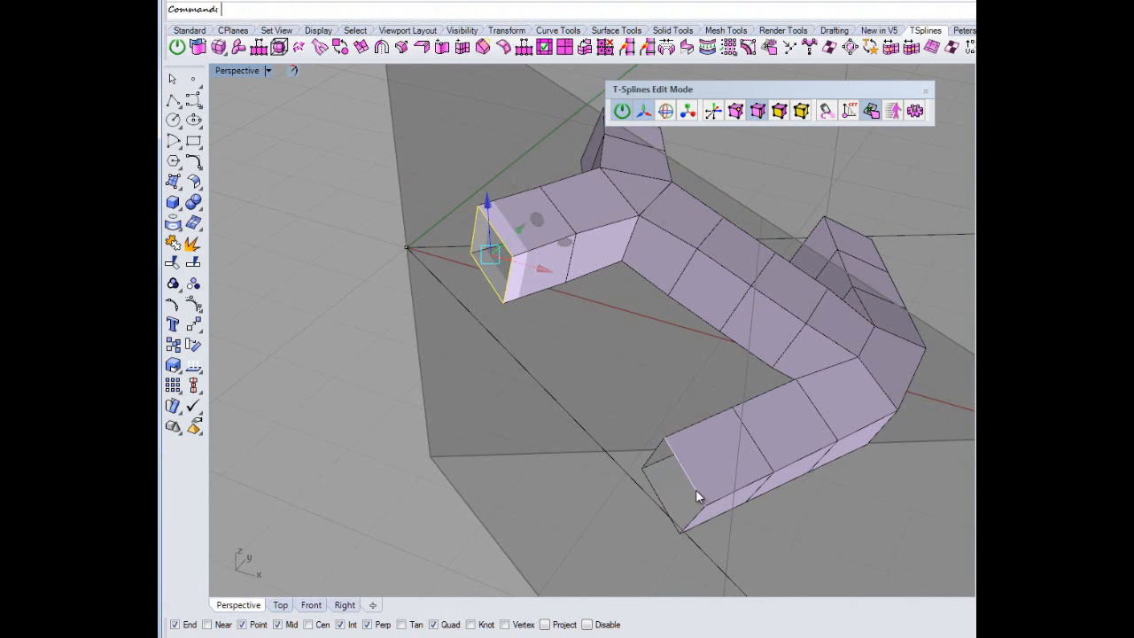
# Delete the joined guide planes, keeping the two guide lines, and leave T-Splines edit mode.
pyautogui.press('Delete')
pyautogui.press('Escape')
pyautogui.scroll(-7, 556, 407)
pyautogui.moveTo(556, 407); pyautogui.dragTo(638, 359, button='right')
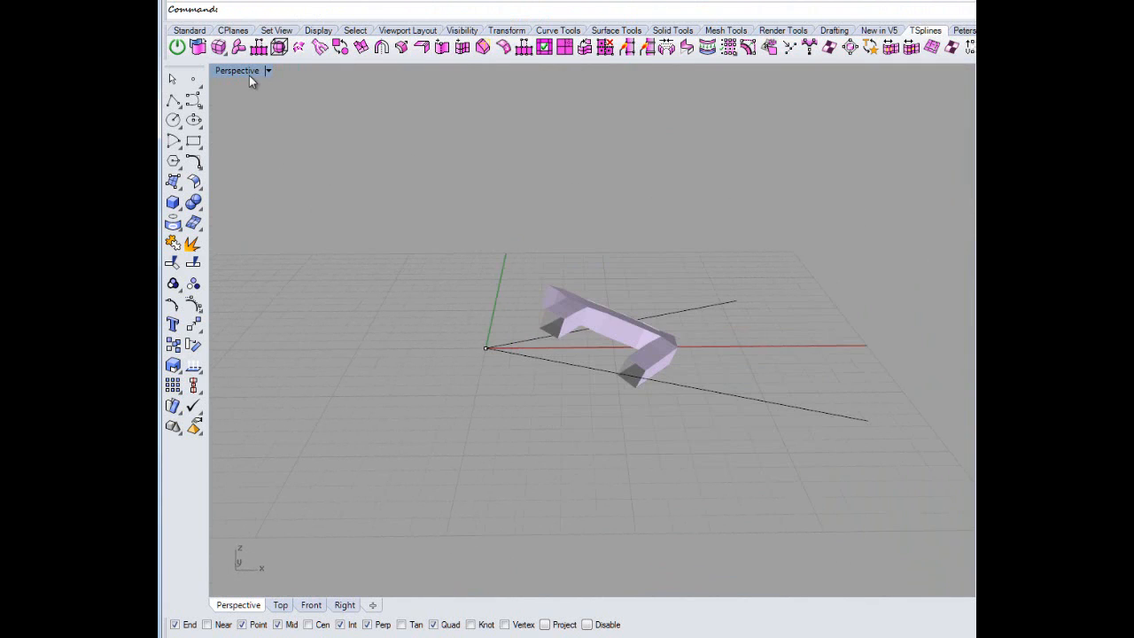
# In the Front view, extrude the bottom faces of the outer hexagon piece downward and inward along its slant in several successive segments.
pyautogui.doubleClick(245, 70)
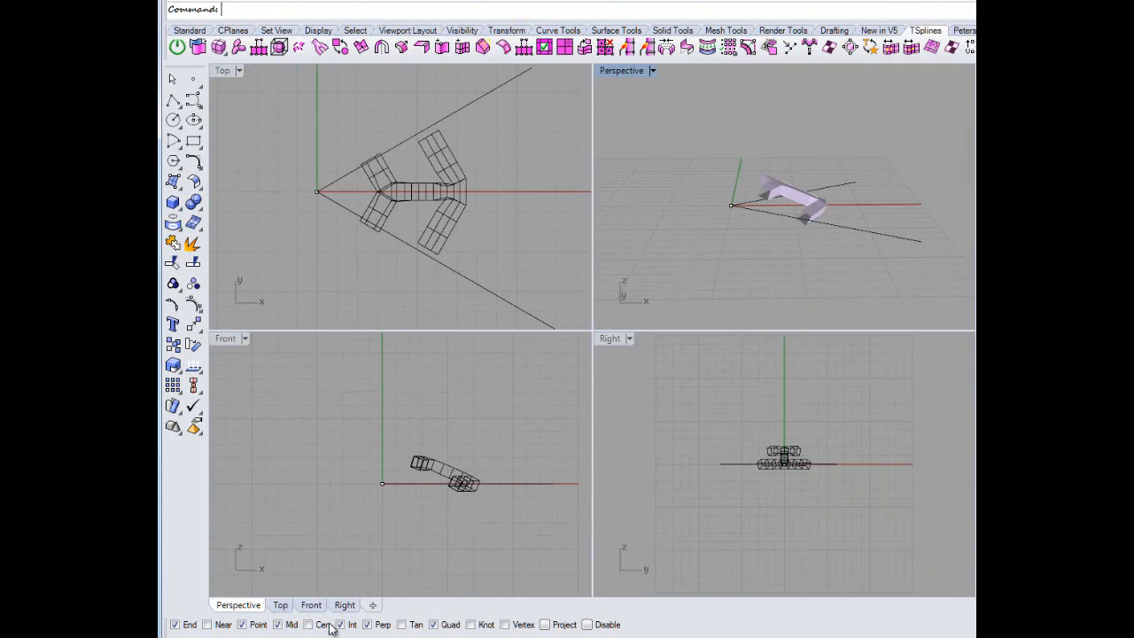
pyautogui.doubleClick(228, 342)
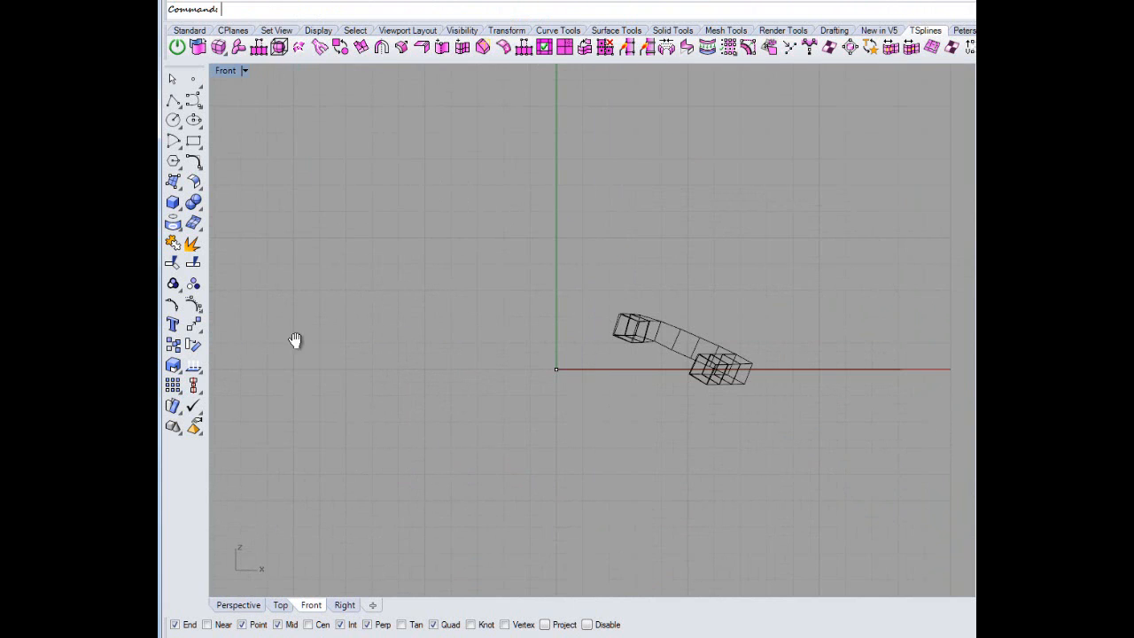
pyautogui.moveTo(296, 341); pyautogui.dragTo(466, 247, button='right')
pyautogui.scroll(6, 466, 246)
pyautogui.moveTo(467, 313); pyautogui.dragTo(426, 384, button='right')
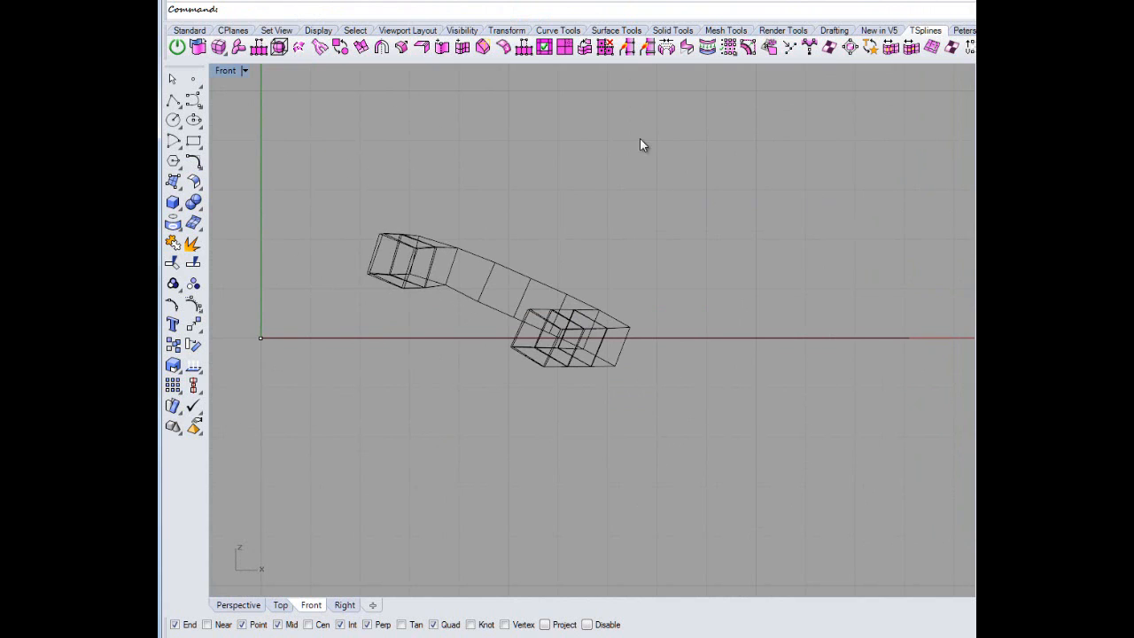
pyautogui.middleClick(820, 190)
pyautogui.click(766, 191)
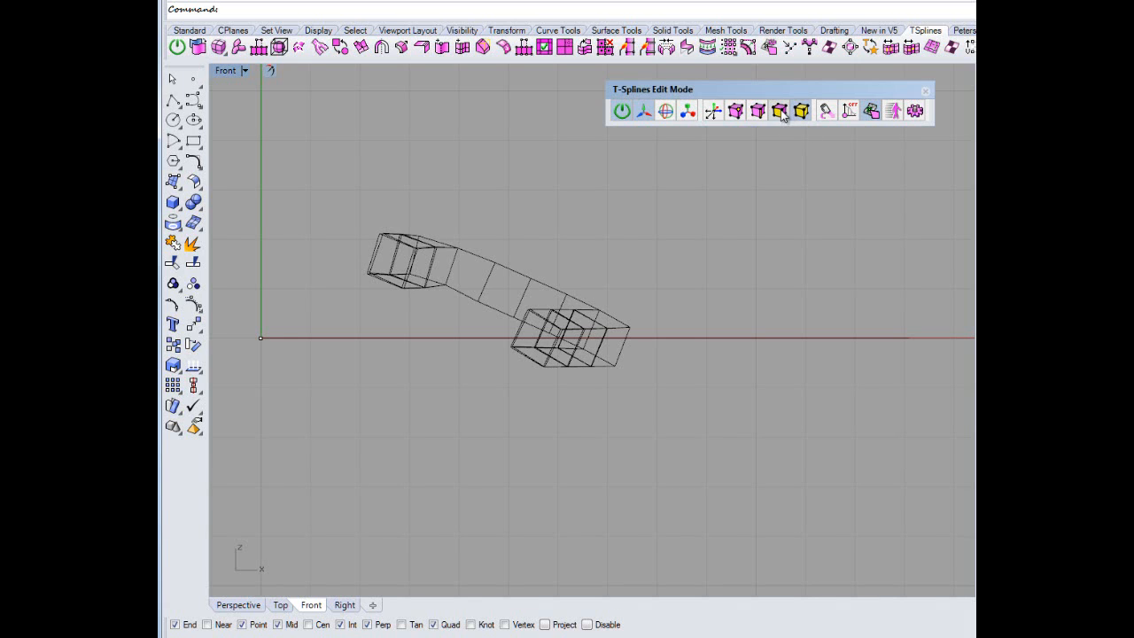
pyautogui.click(661, 348)
pyautogui.click(667, 404)
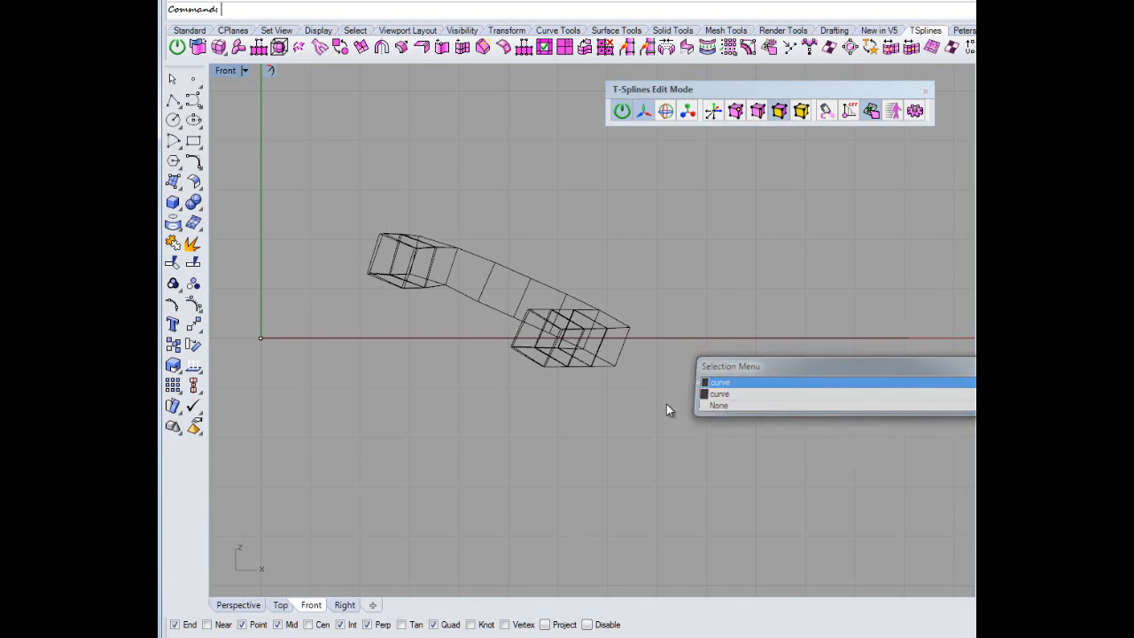
pyautogui.moveTo(482, 396); pyautogui.dragTo(481, 395)
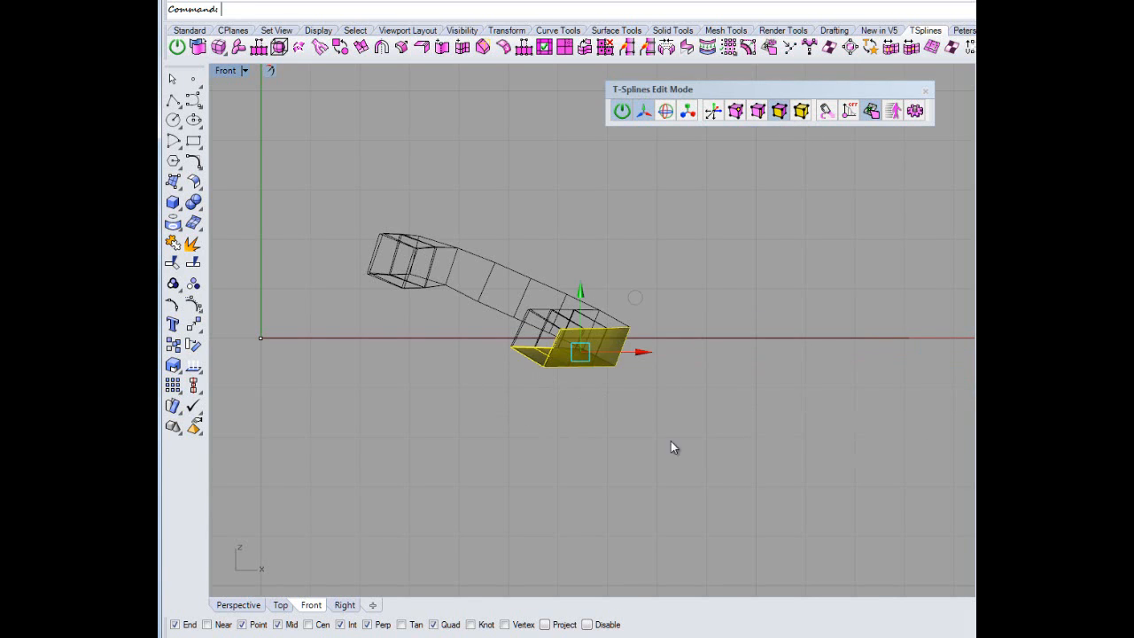
pyautogui.moveTo(700, 443)
pyautogui.mouseDown(button='right')
pyautogui.moveTo(746, 450)
pyautogui.moveTo(702, 451)
pyautogui.mouseUp(button='right')
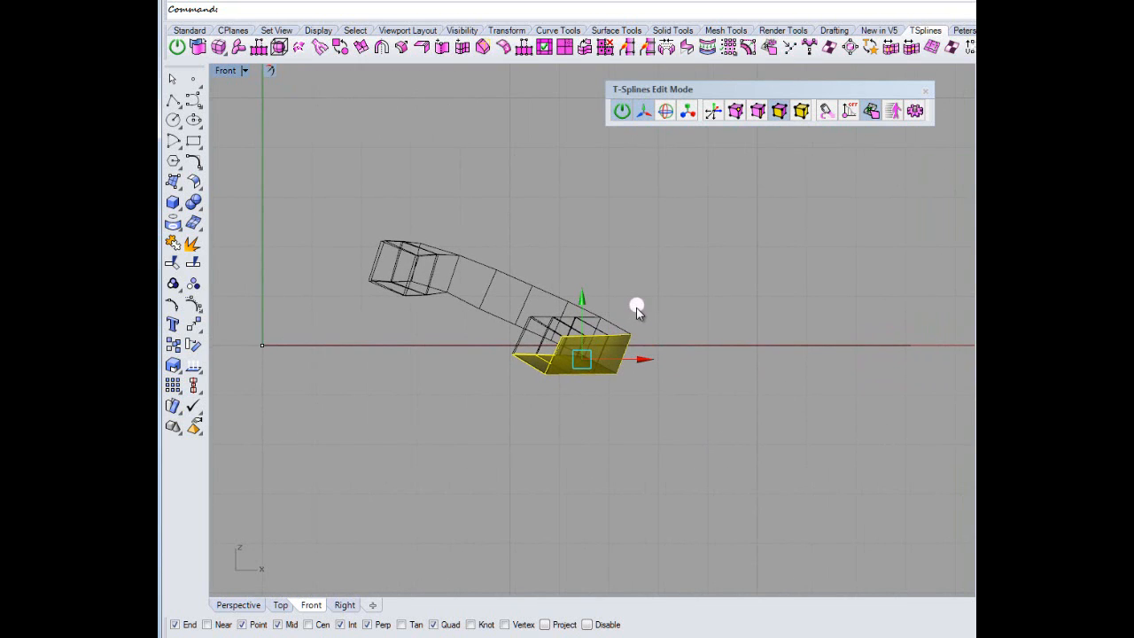
pyautogui.keyDown('alt'); pyautogui.moveTo(636, 307); pyautogui.dragTo(585, 442); pyautogui.keyUp('alt')
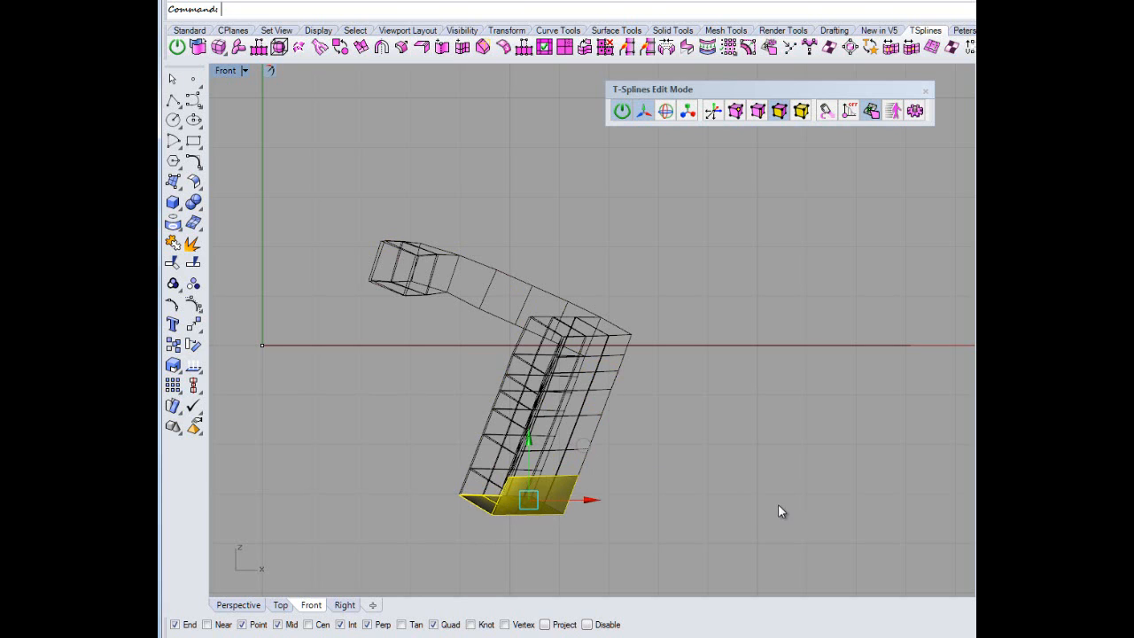
pyautogui.click(787, 477)
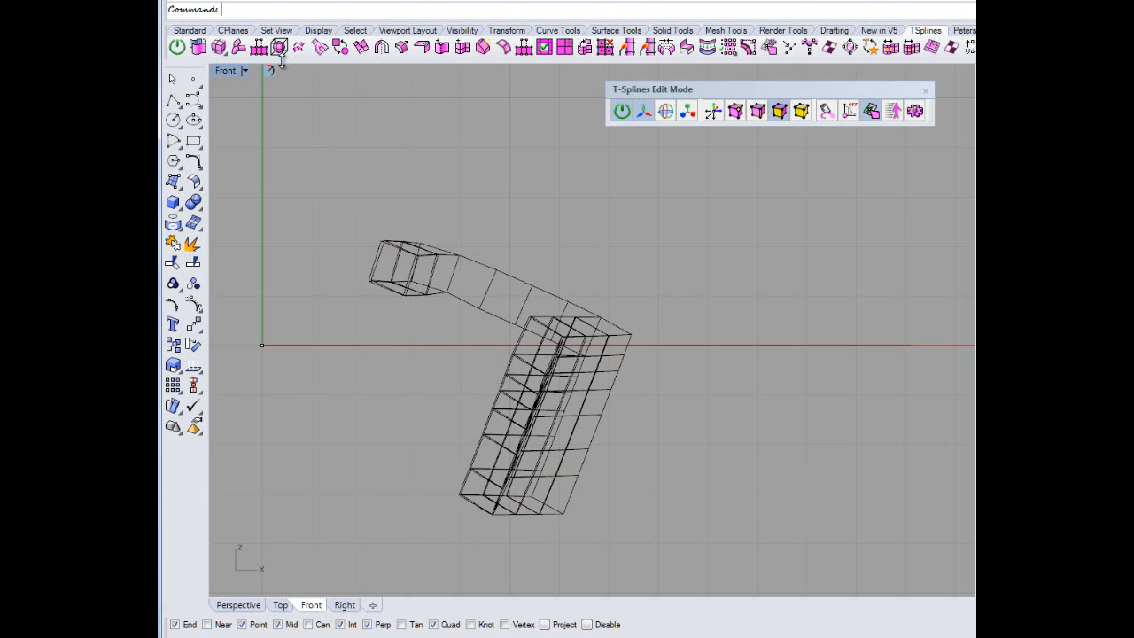
# Delete the faces closing the extruded wall's end at the lower guide line, leaving that end open.
pyautogui.doubleClick(227, 73)
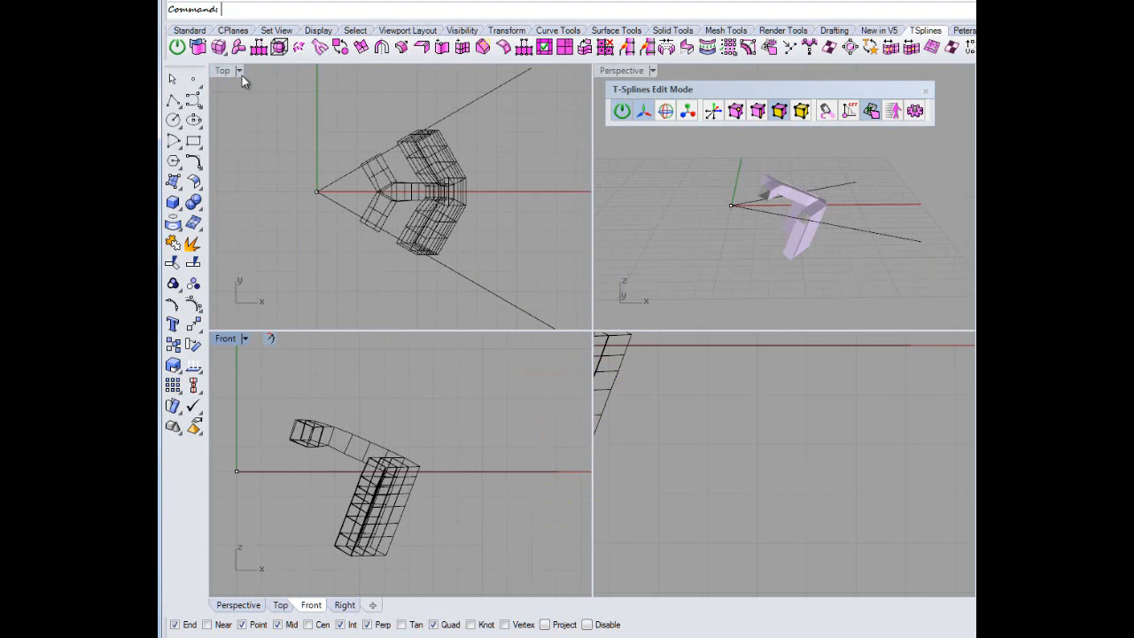
pyautogui.doubleClick(621, 71)
pyautogui.moveTo(652, 351); pyautogui.dragTo(606, 384, button='right')
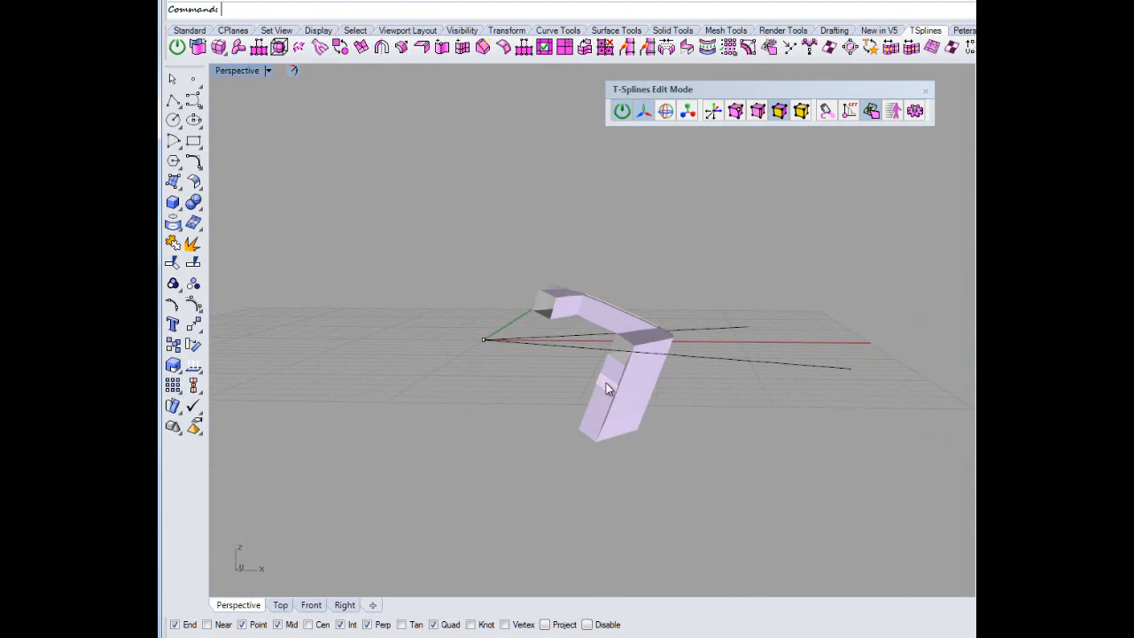
pyautogui.scroll(5, 603, 389)
pyautogui.click(625, 340)
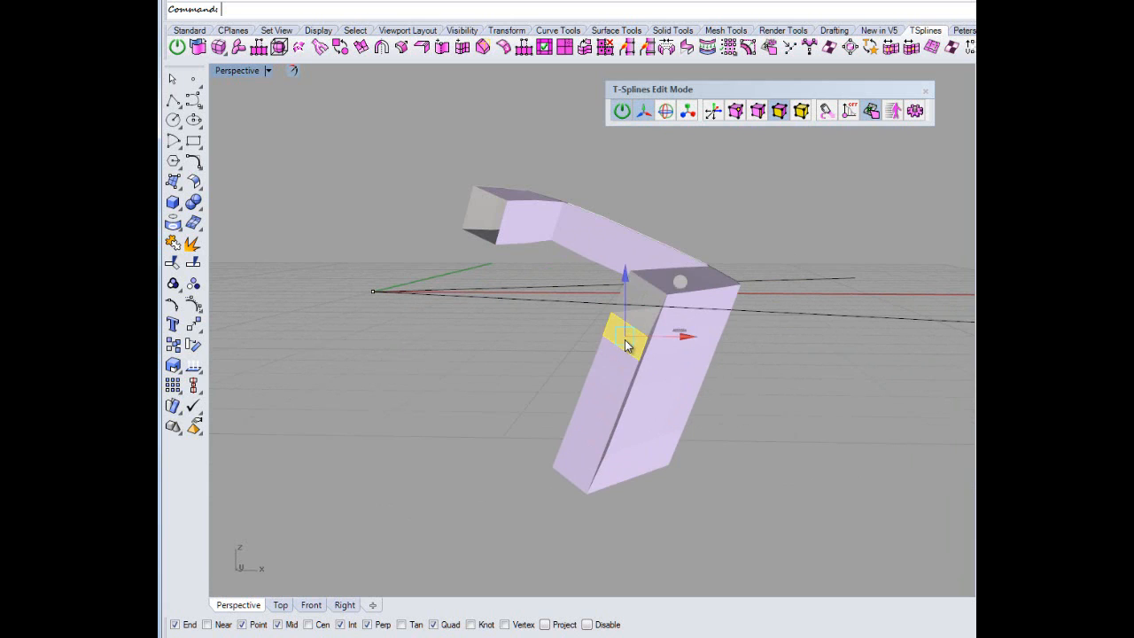
pyautogui.click(611, 389)
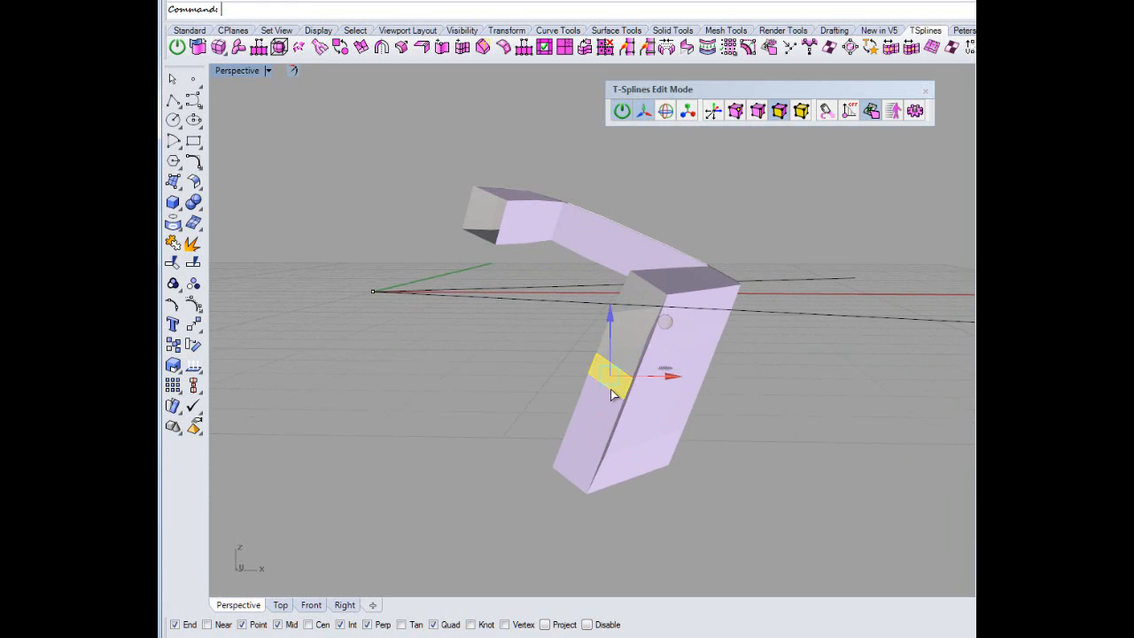
pyautogui.press('Delete')
pyautogui.click(590, 432)
pyautogui.press('Delete')
pyautogui.click(579, 459)
pyautogui.press('Delete')
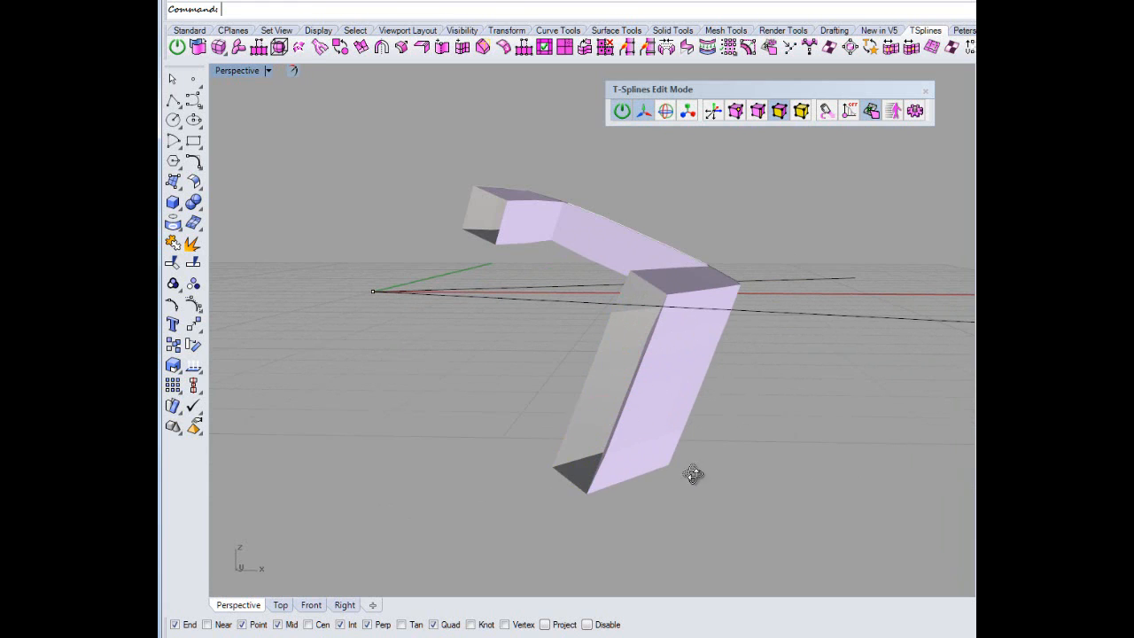
pyautogui.moveTo(693, 474); pyautogui.dragTo(758, 476, button='right')
pyautogui.scroll(5, 735, 334)
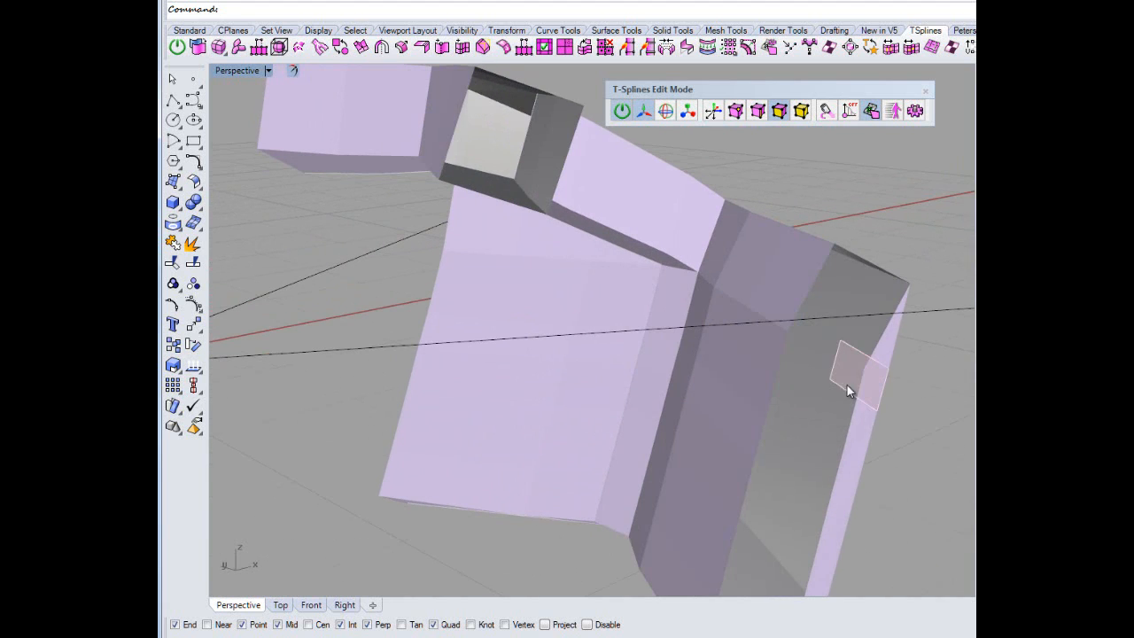
pyautogui.click(869, 383)
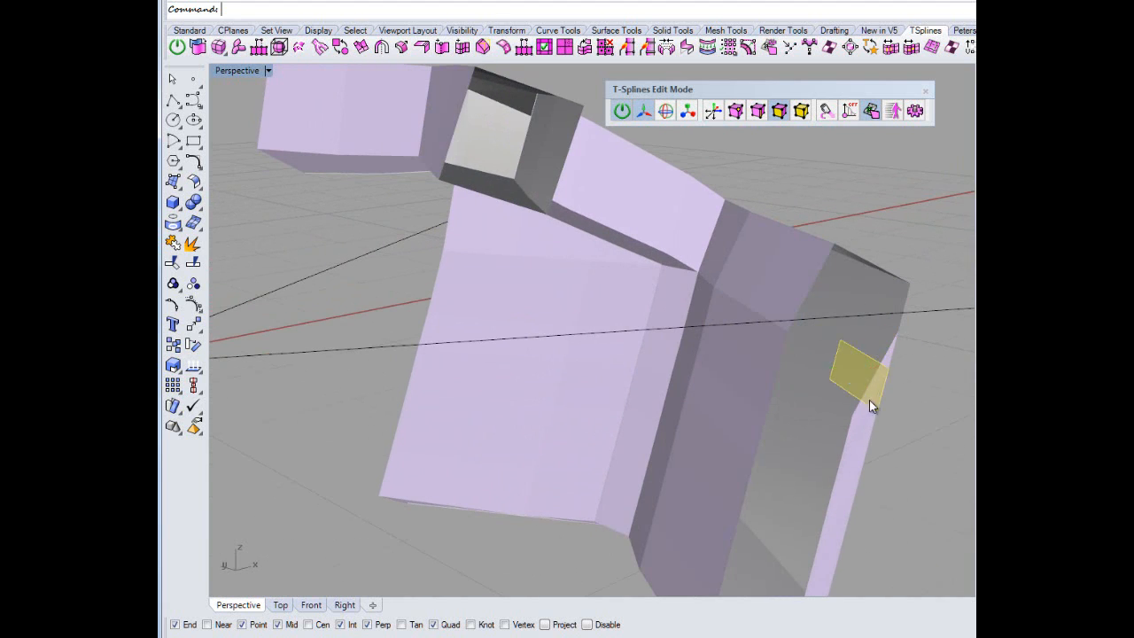
pyautogui.press('Delete')
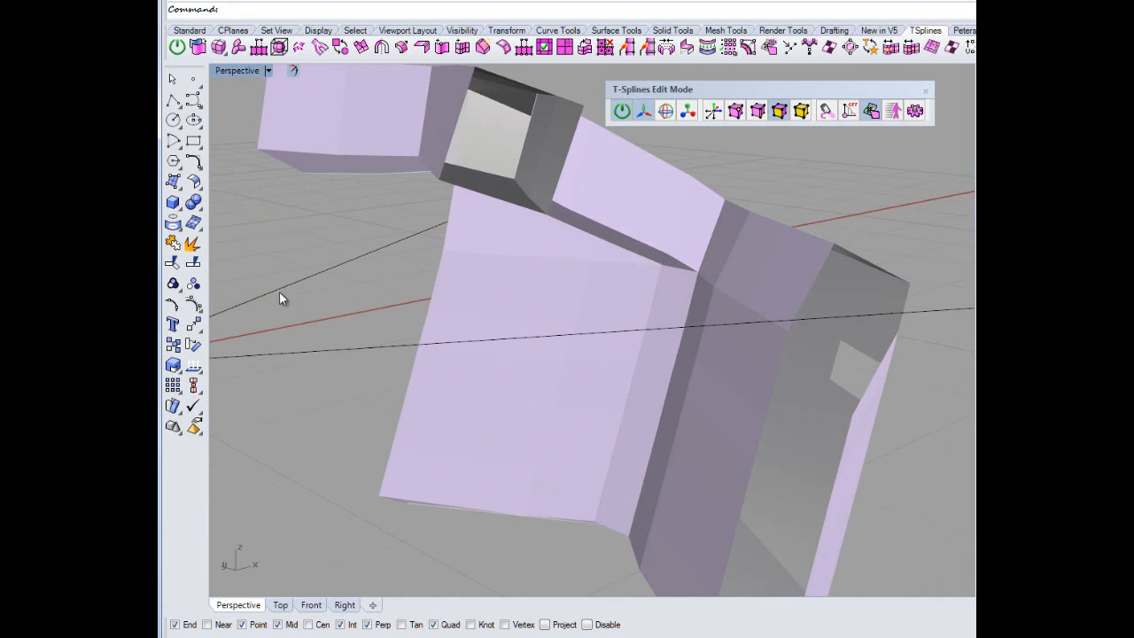
pyautogui.hotkey('ctrl', 'z')
# Delete the leftover faces along the outer wall's open end at the lower guide line.
pyautogui.click(884, 426)
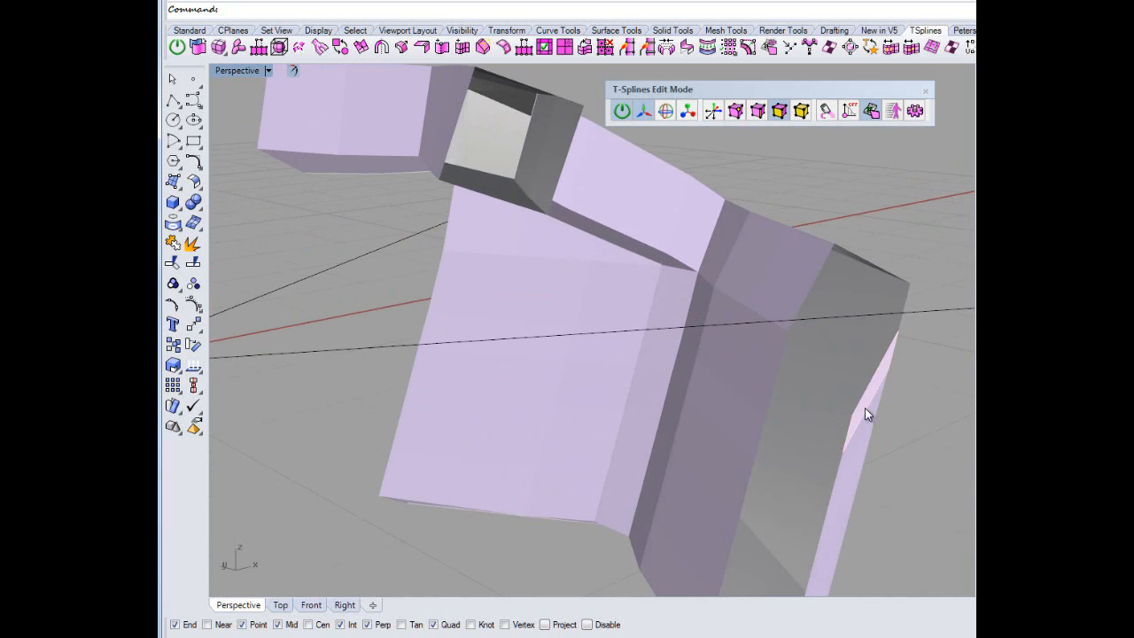
pyautogui.click(868, 400)
pyautogui.press('Delete')
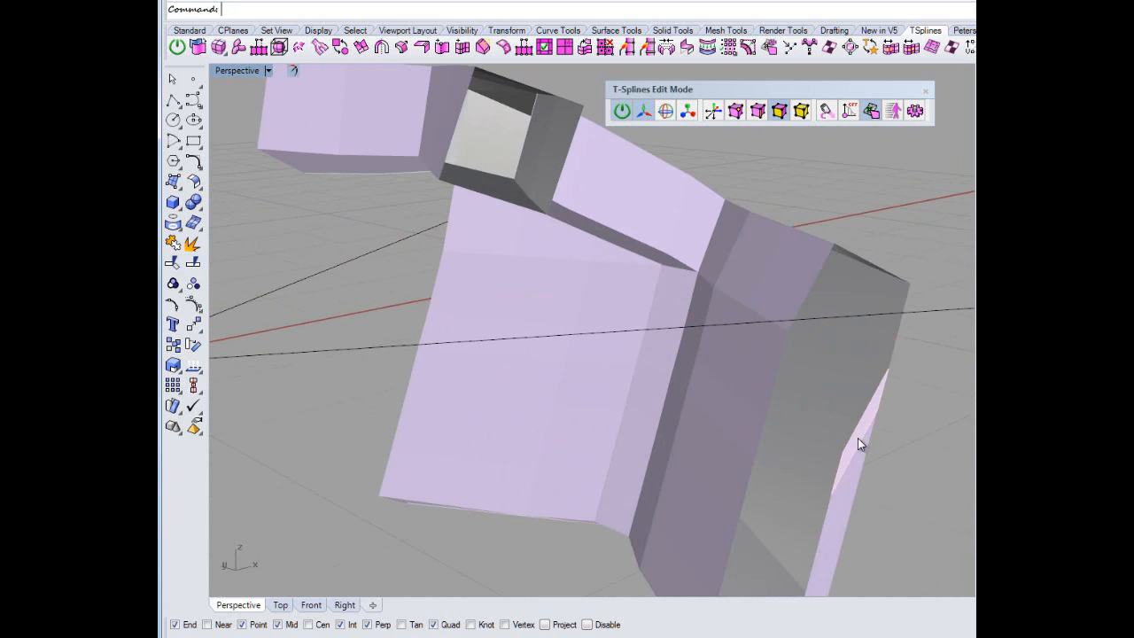
pyautogui.click(858, 438)
pyautogui.press('Delete')
pyautogui.click(853, 462)
pyautogui.press('Delete')
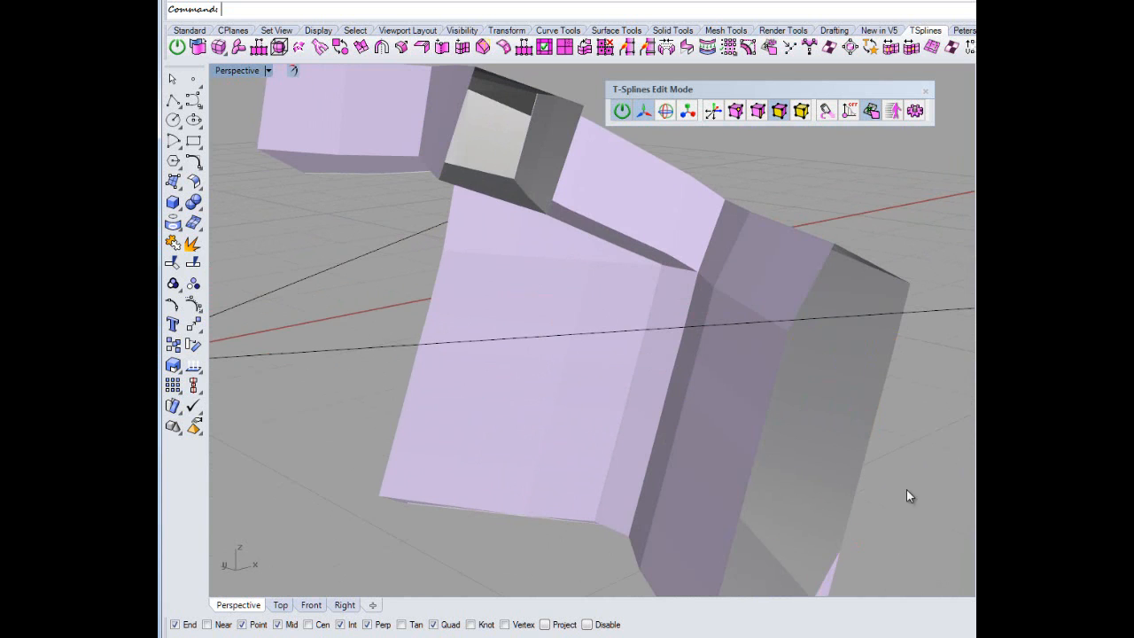
pyautogui.moveTo(906, 489); pyautogui.dragTo(759, 515, button='right')
pyautogui.click(760, 515)
pyautogui.press('Delete')
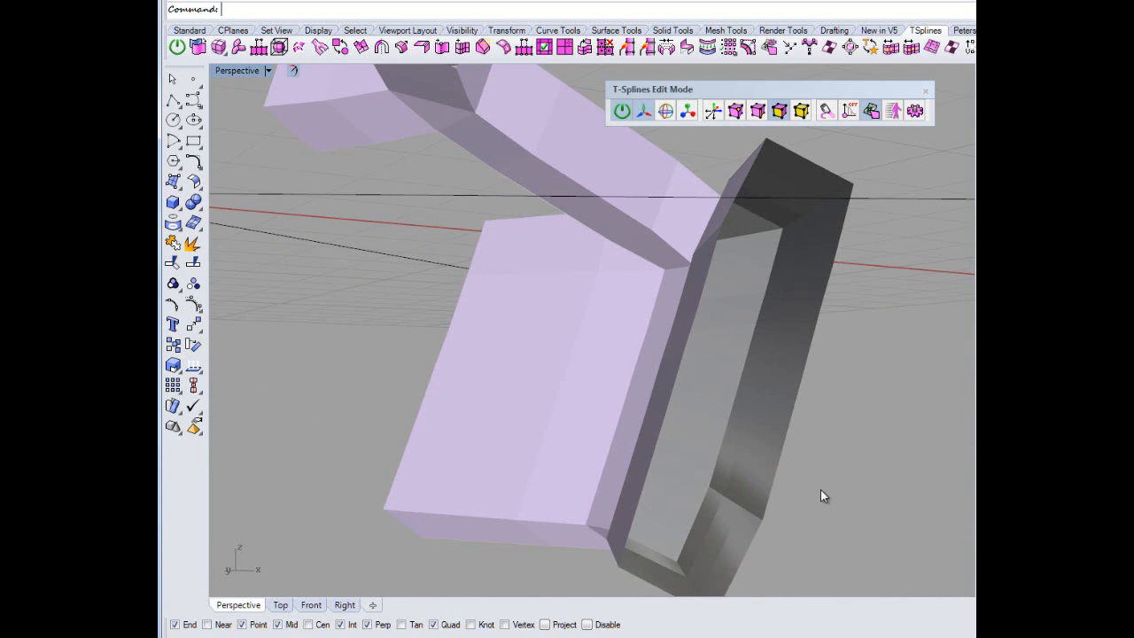
# Delete the faces closing the extruded wall's opposite end at the upper guide line, from the top down to the bottom edge.
pyautogui.moveTo(820, 489); pyautogui.dragTo(534, 477, button='right')
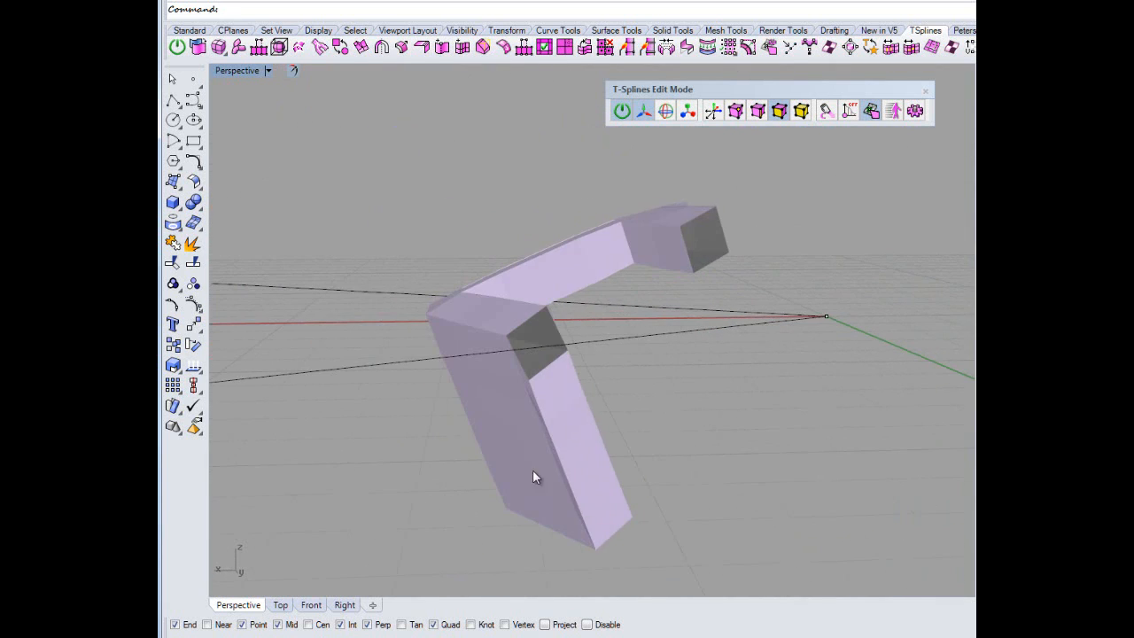
pyautogui.click(563, 392)
pyautogui.press('Delete')
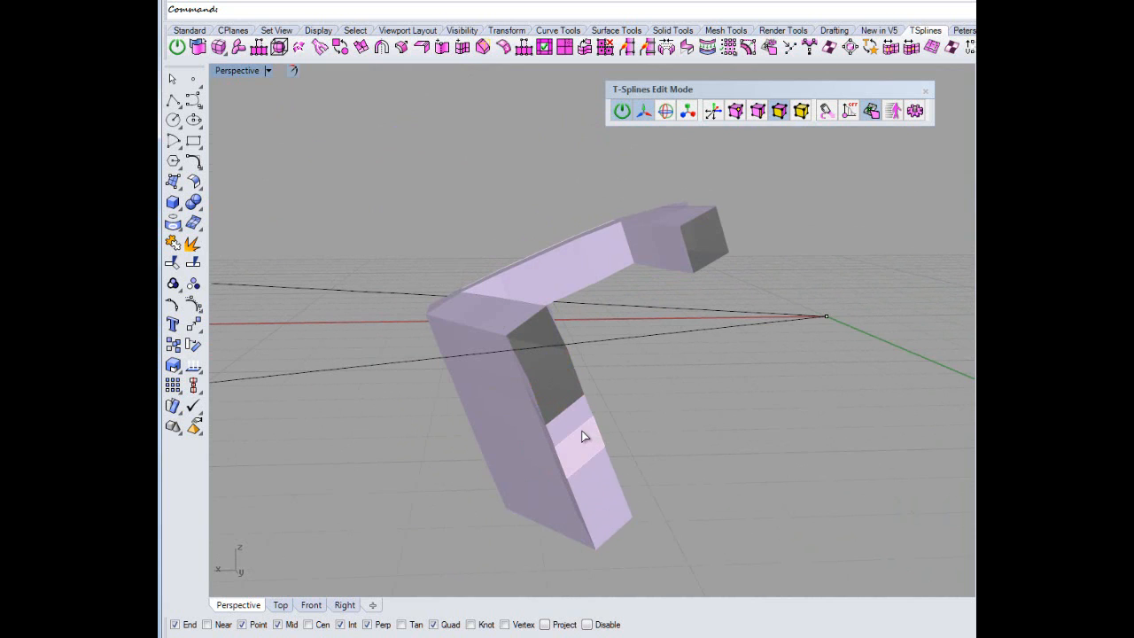
pyautogui.click(581, 435)
pyautogui.press('Delete')
pyautogui.click(570, 427)
pyautogui.press('Delete')
pyautogui.click(595, 467)
pyautogui.press('Delete')
pyautogui.click(611, 530)
pyautogui.press('Delete')
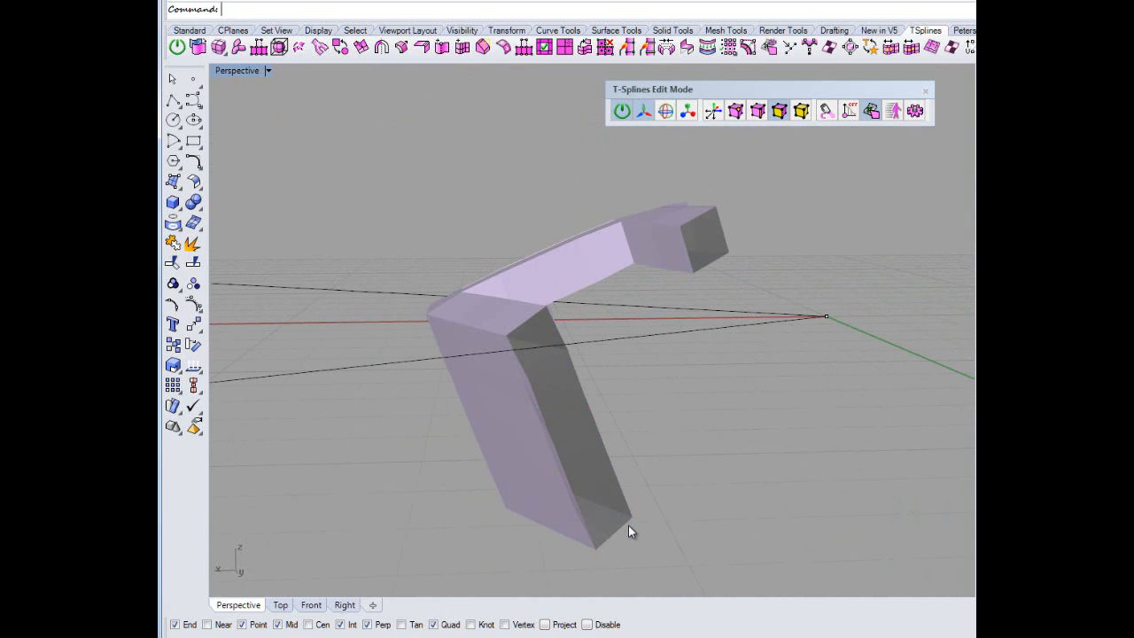
# Delete the remaining leftover faces along the wall's end at the upper guide line and leave T-Splines edit mode.
pyautogui.moveTo(675, 507); pyautogui.dragTo(632, 505, button='right')
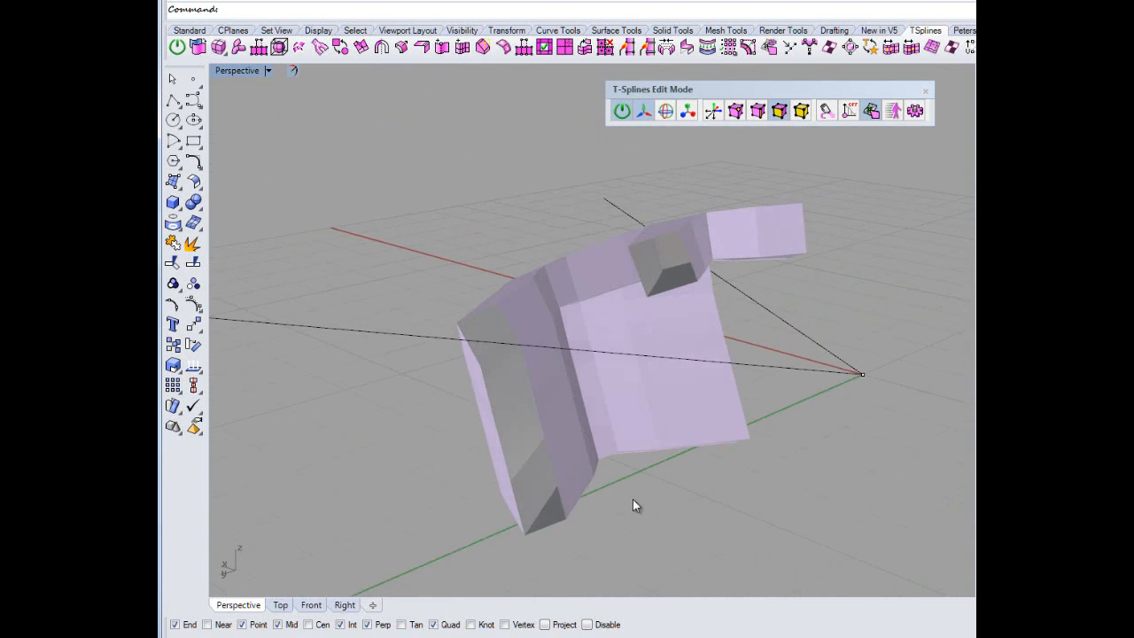
pyautogui.click(475, 358)
pyautogui.press('Delete')
pyautogui.click(479, 385)
pyautogui.press('Delete')
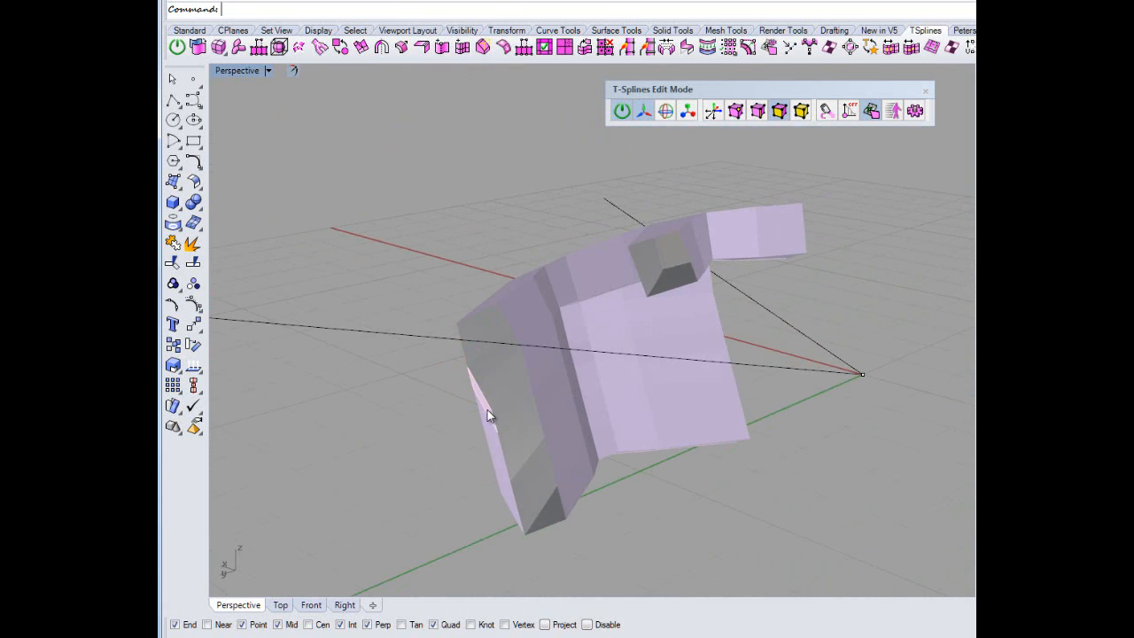
pyautogui.click(491, 426)
pyautogui.press('Delete')
pyautogui.moveTo(505, 502); pyautogui.dragTo(523, 407, button='right')
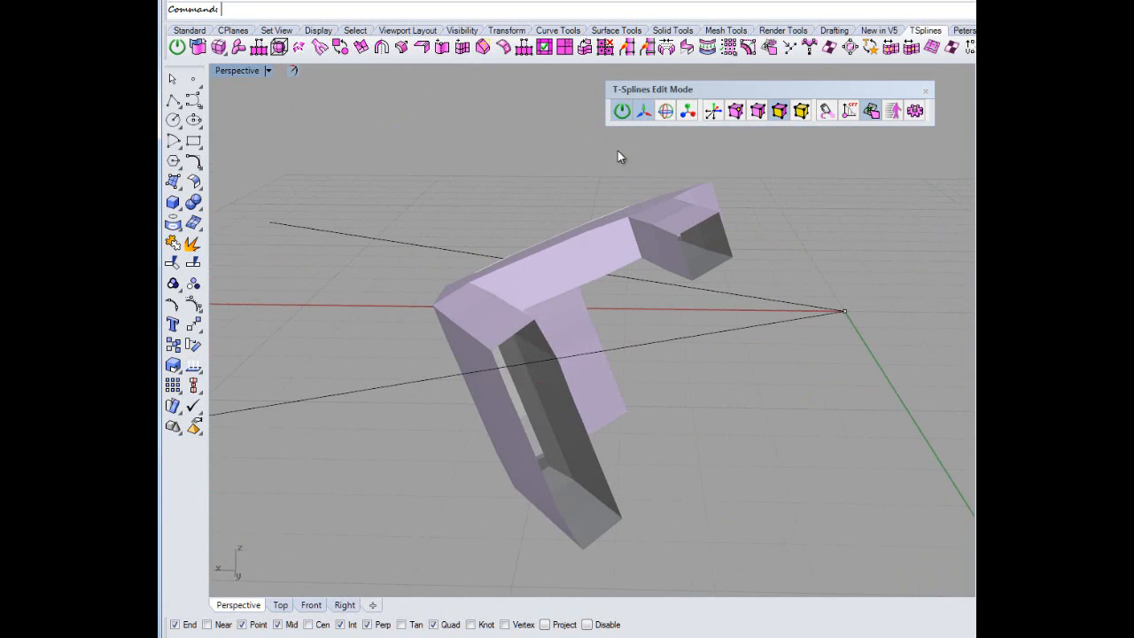
pyautogui.click(622, 114)
# Flip the surface direction of the T-Splines segment with the tsFlip command.
pyautogui.moveTo(304, 286); pyautogui.dragTo(356, 302, button='right')
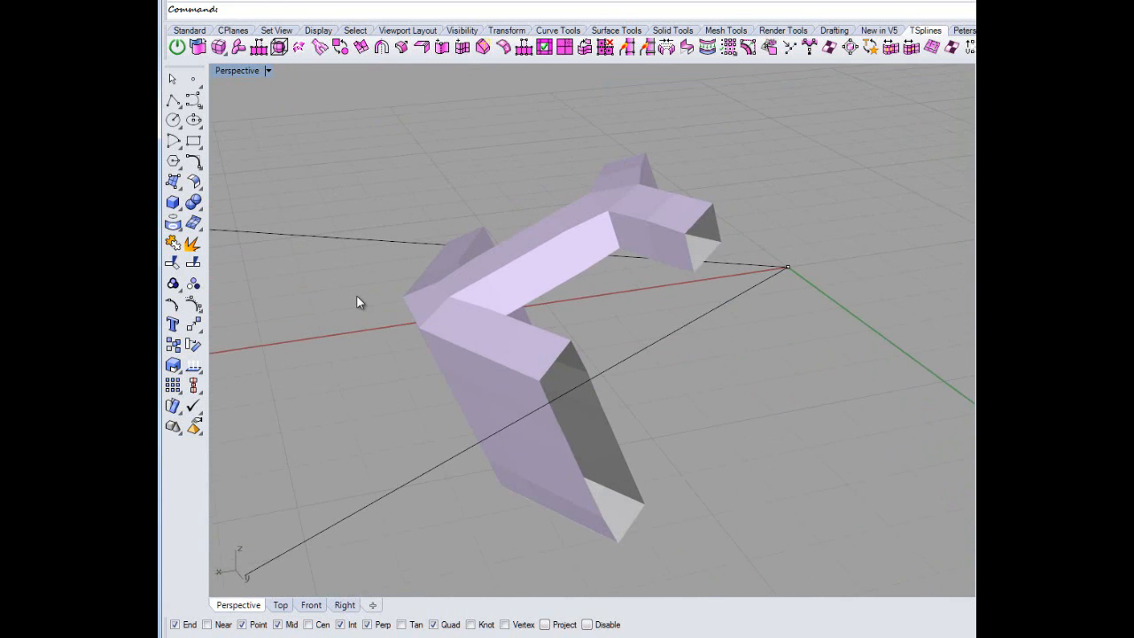
pyautogui.write('tsflip')
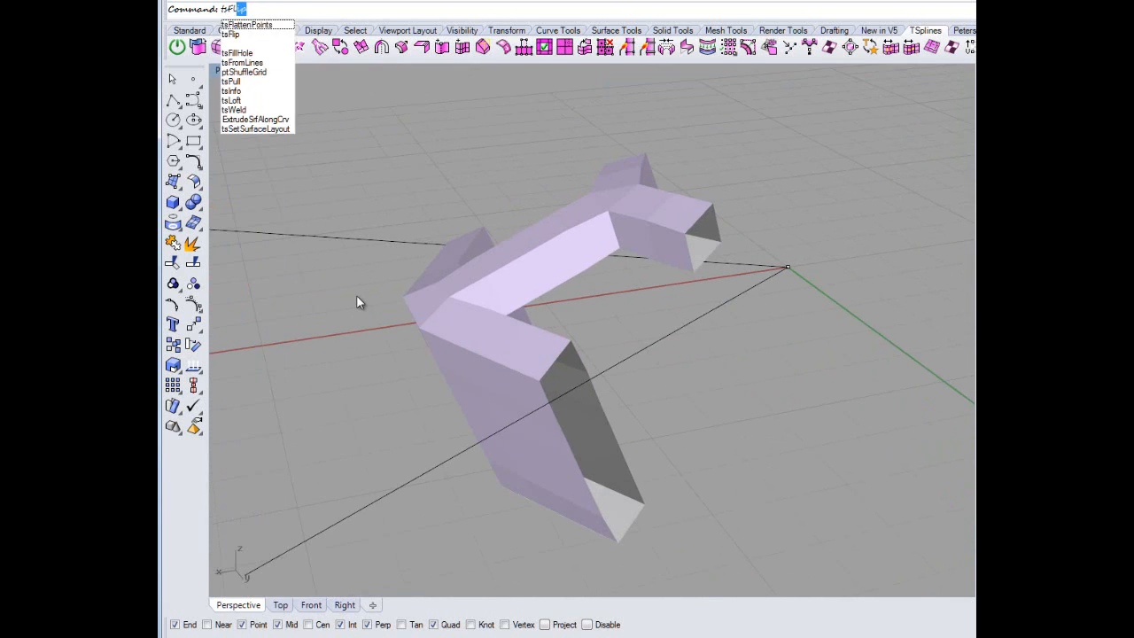
pyautogui.press('Return')
pyautogui.click(498, 323)
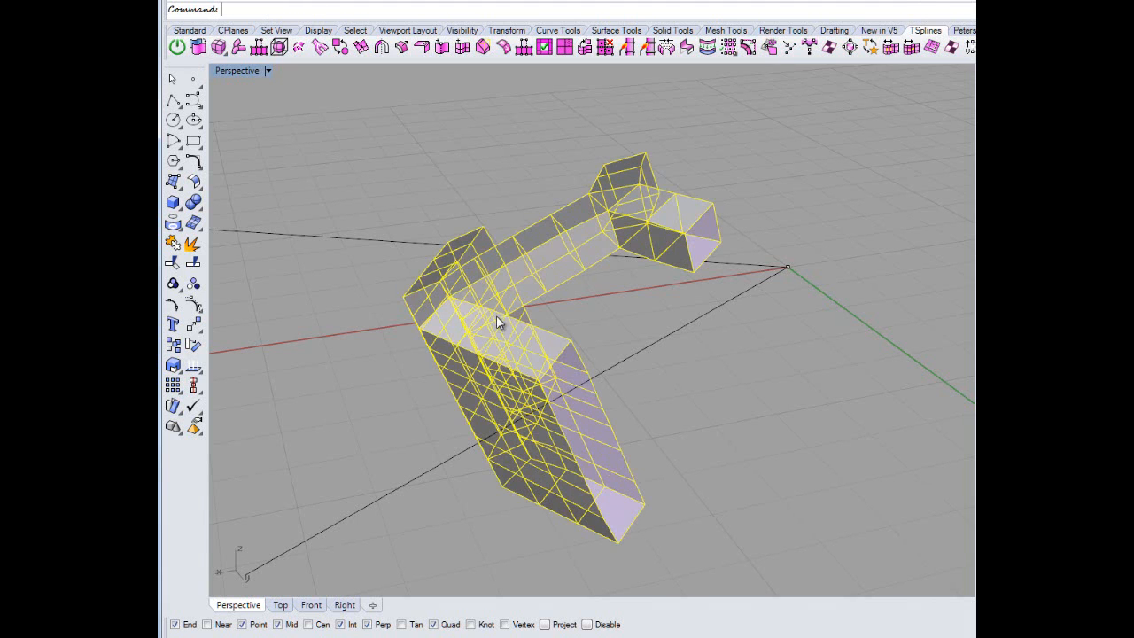
pyautogui.click(714, 393)
pyautogui.moveTo(714, 393); pyautogui.dragTo(772, 443, button='right')
pyautogui.scroll(3, 770, 444)
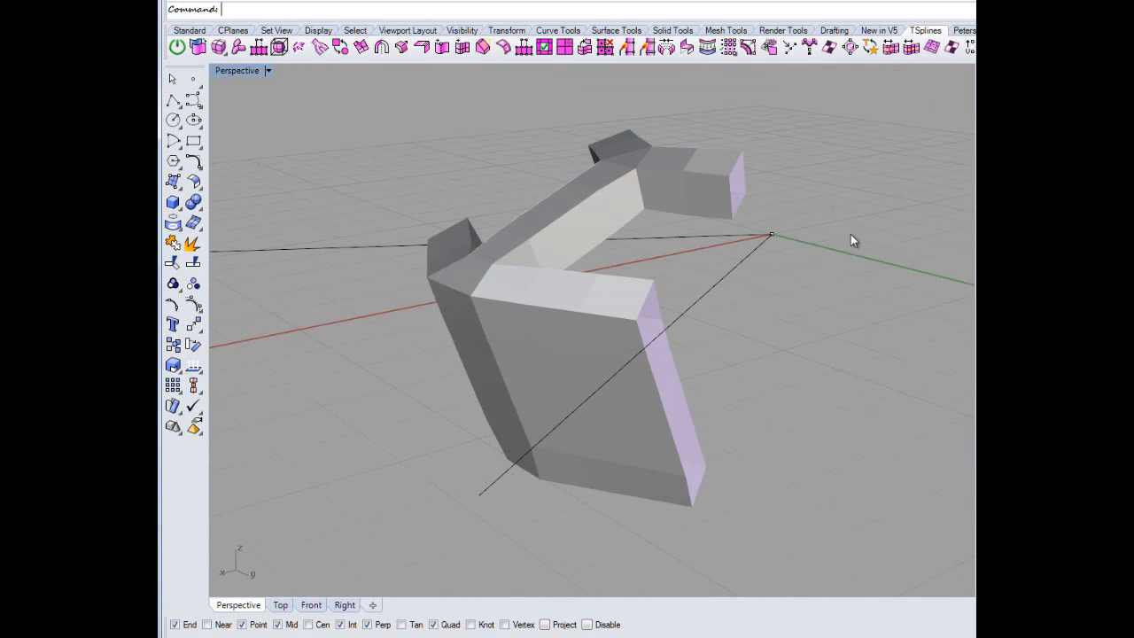
# Turn on T-Splines edge editing and select all four open edge loops at the ends of the inner arms and outer walls.
pyautogui.rightClick(474, 149)
pyautogui.middleClick(461, 153)
pyautogui.click(432, 160)
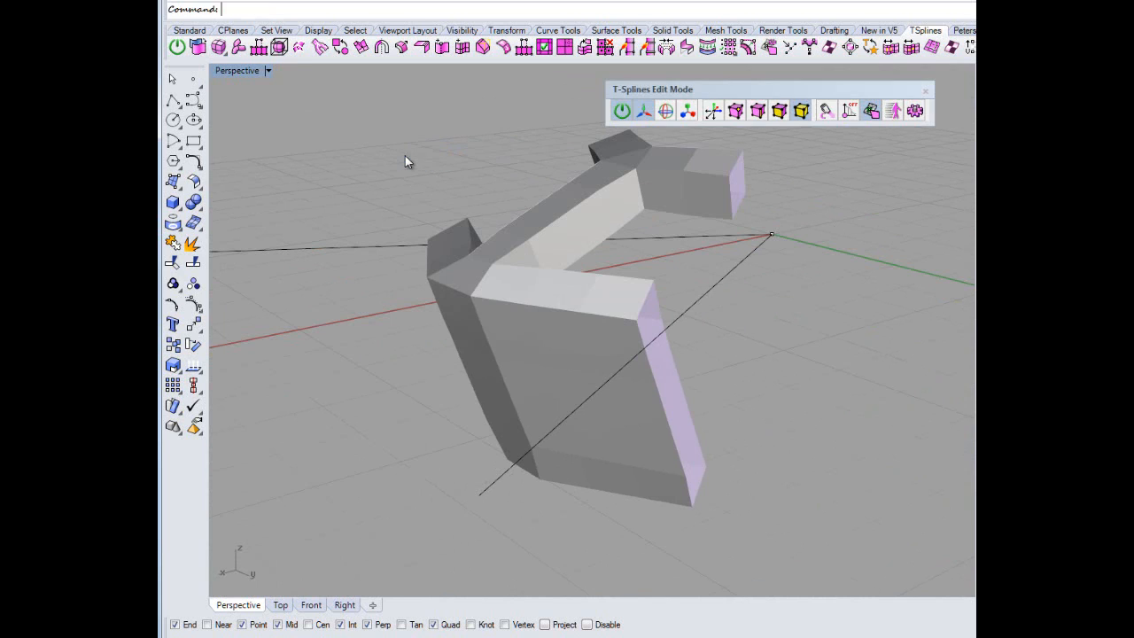
pyautogui.click(758, 112)
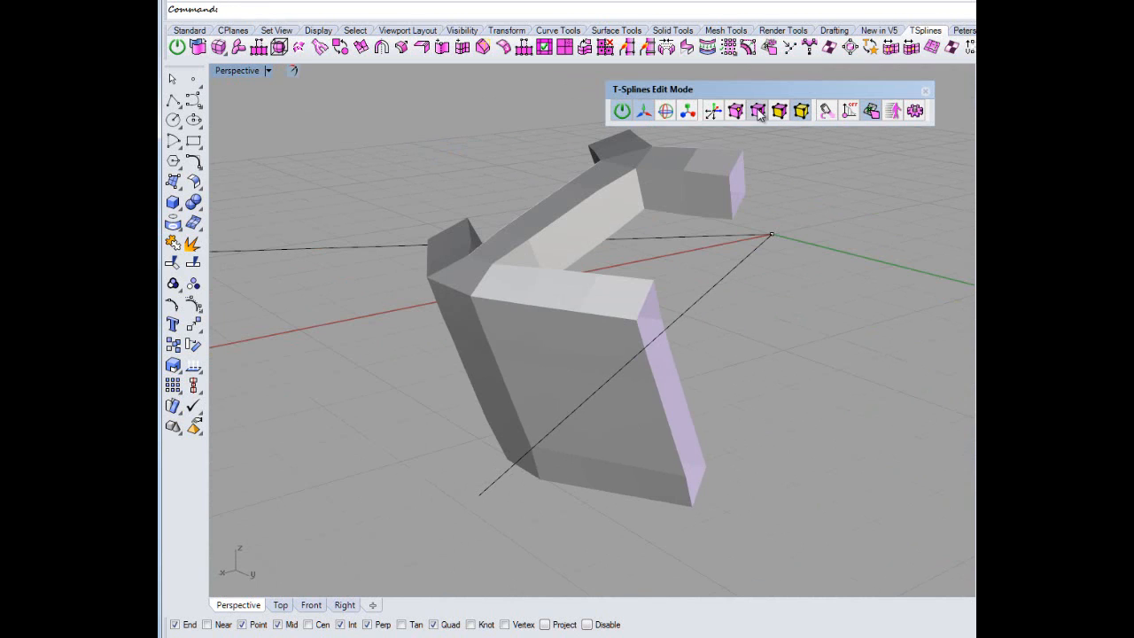
pyautogui.doubleClick(677, 361)
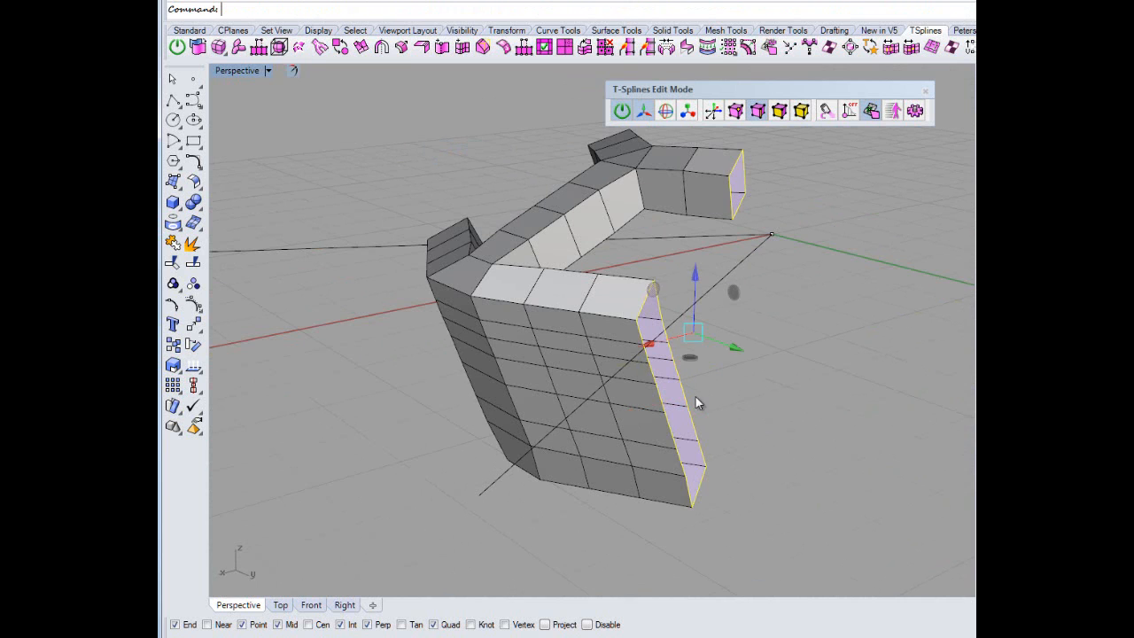
pyautogui.moveTo(697, 402); pyautogui.dragTo(619, 543, button='right')
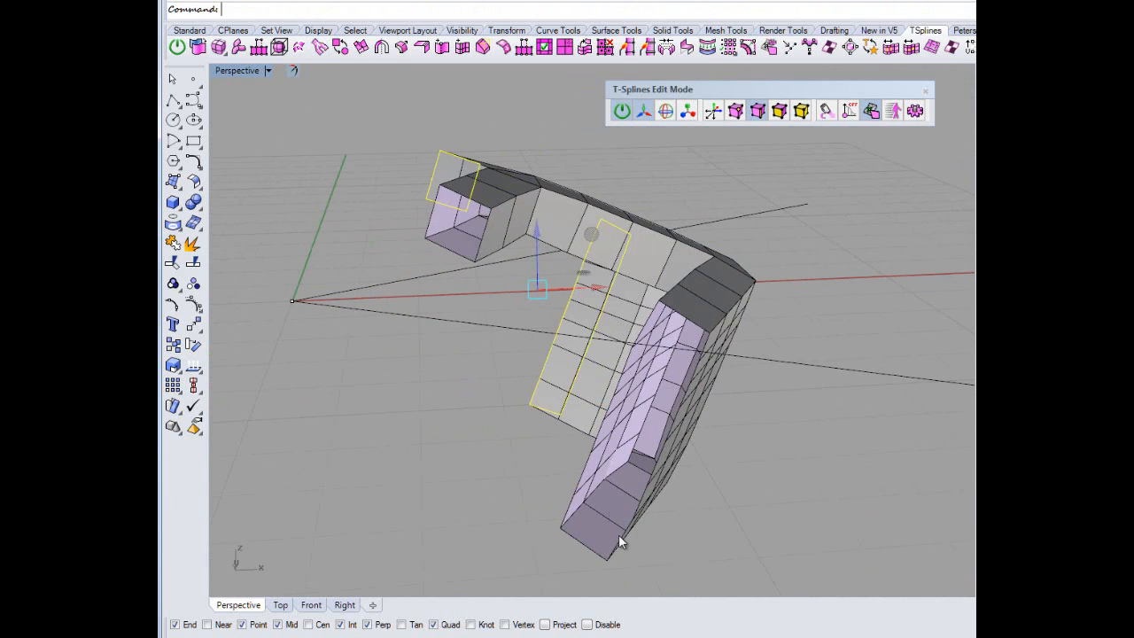
pyautogui.keyDown('shift'); pyautogui.doubleClick(586, 547); pyautogui.keyUp('shift')
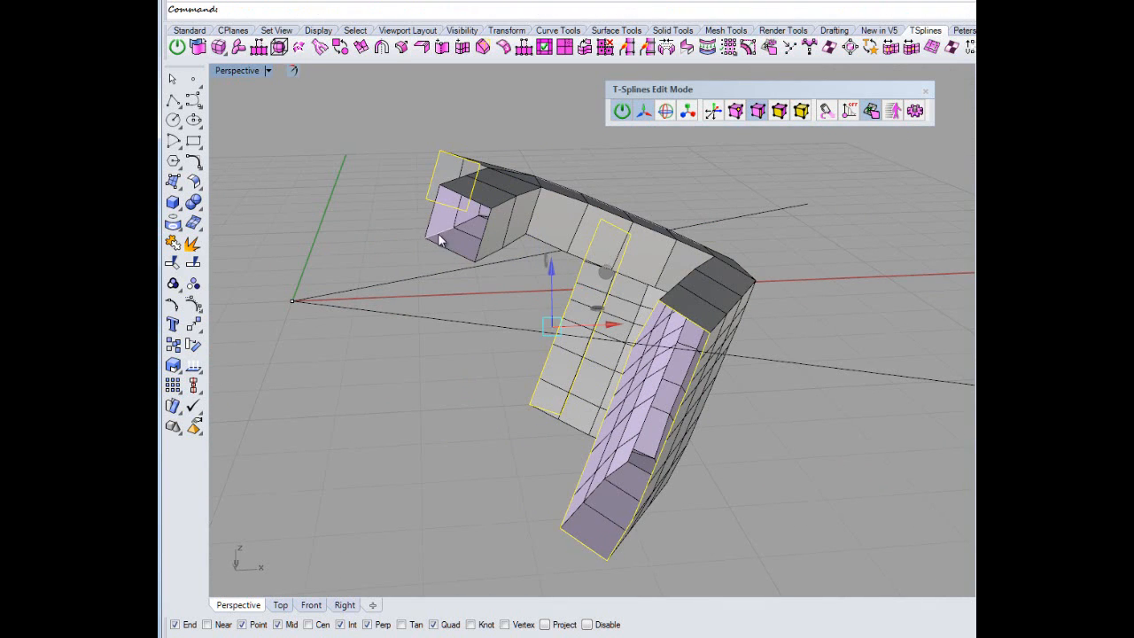
pyautogui.moveTo(440, 245); pyautogui.dragTo(411, 395, button='right')
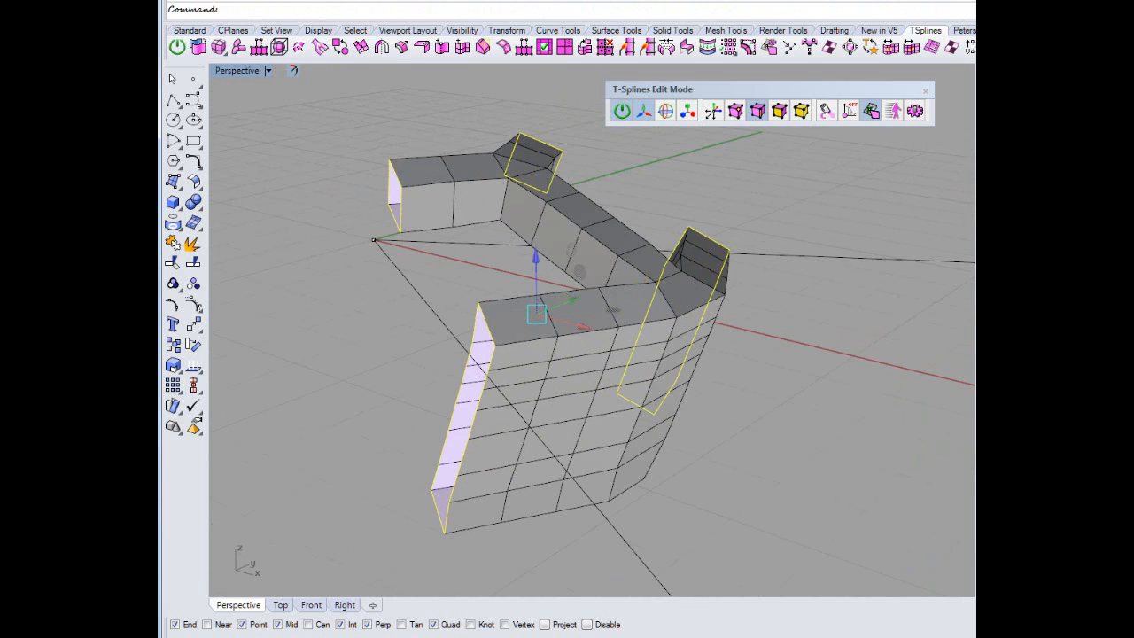
# Show and unlock the guide planes, and pull the control points of the selected open ends onto them.
pyautogui.hotkey('ctrl', 'alt', 'h')
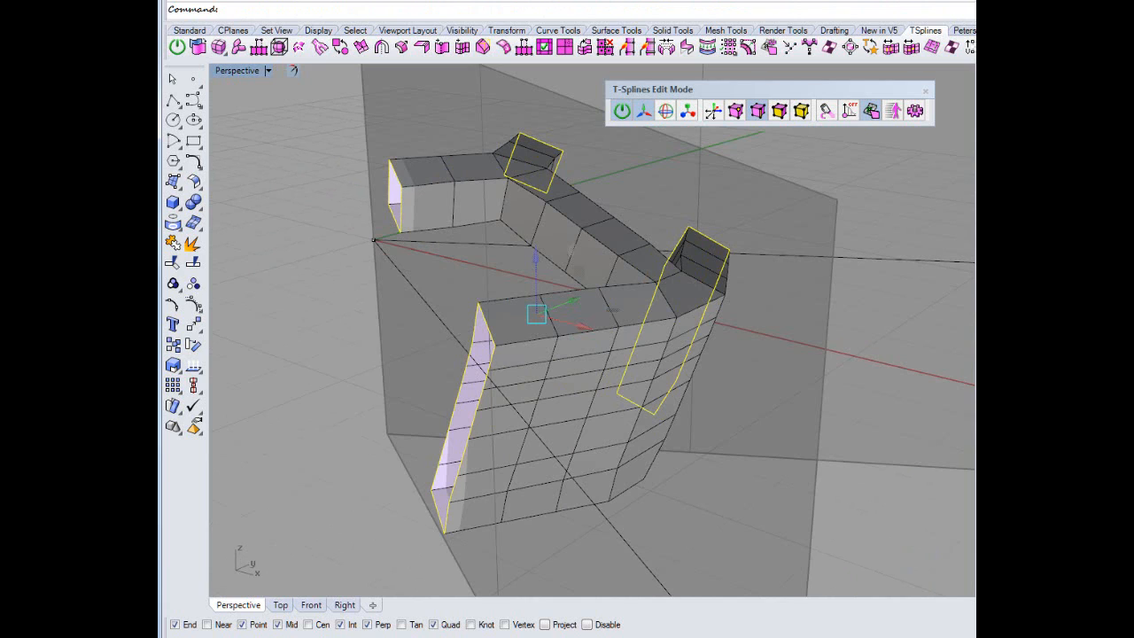
pyautogui.hotkey('ctrl', 'alt', 'l')
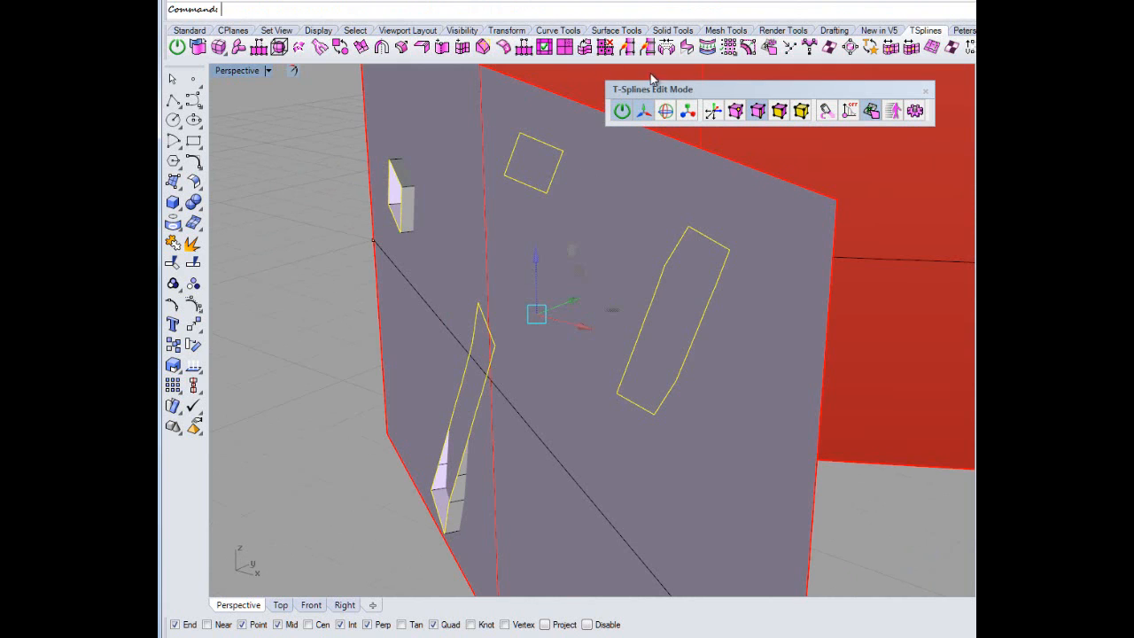
pyautogui.click(708, 48)
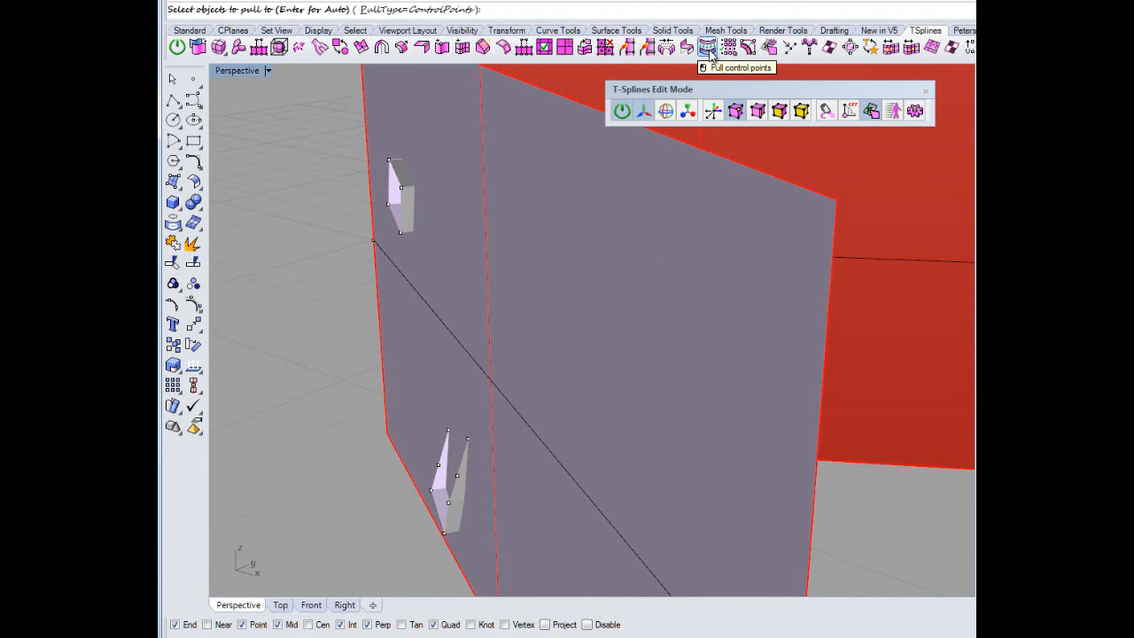
pyautogui.click(670, 263)
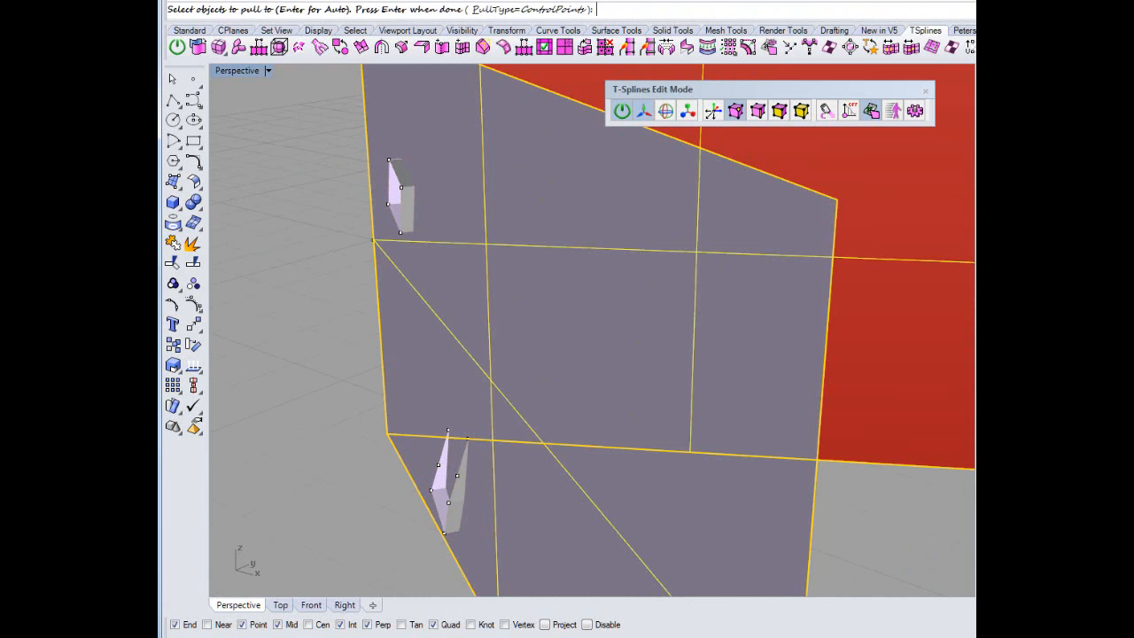
pyautogui.press('Return')
# Delete the guide planes, keeping the guide lines, and return to edge editing in the four-viewport layout.
pyautogui.moveTo(346, 329); pyautogui.dragTo(805, 532, button='right')
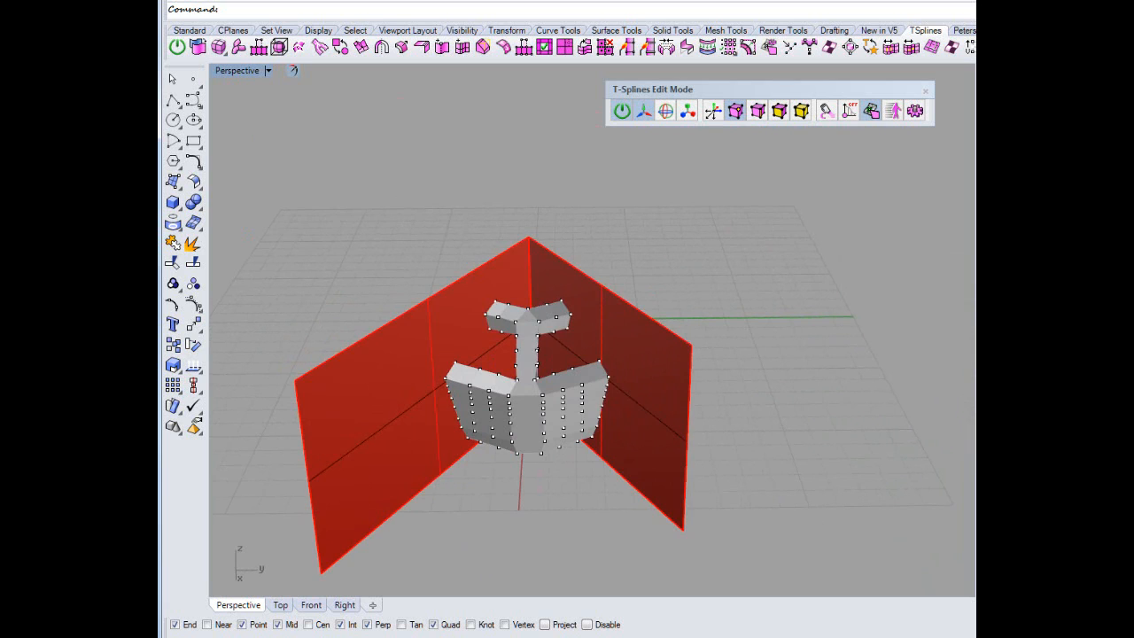
pyautogui.press('Delete')
pyautogui.moveTo(759, 330); pyautogui.dragTo(802, 335, button='right')
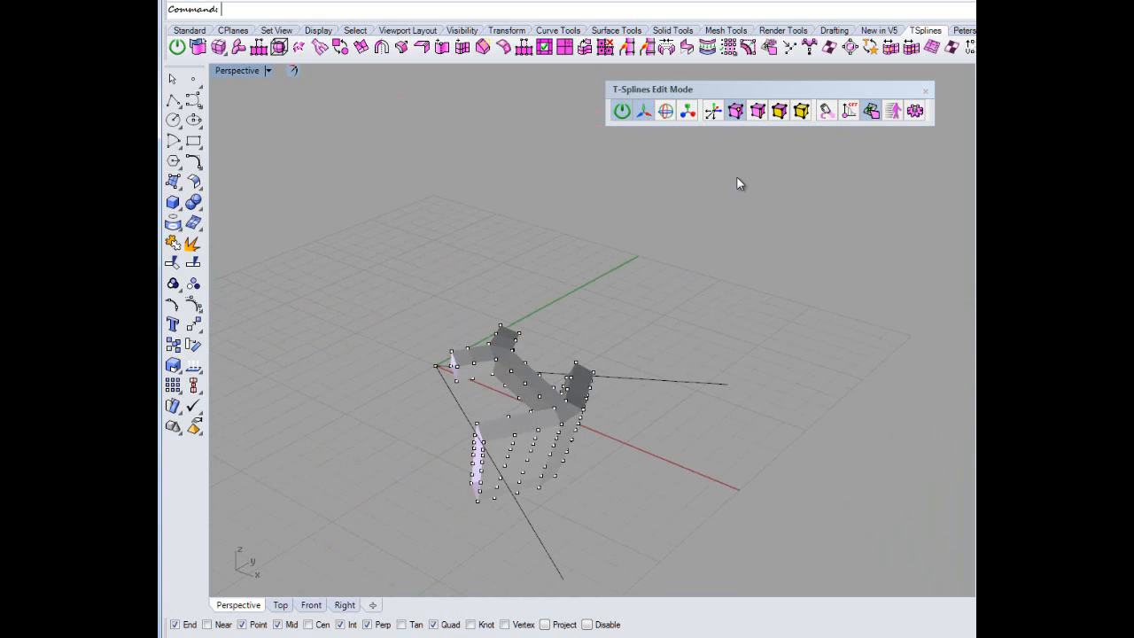
pyautogui.click(758, 110)
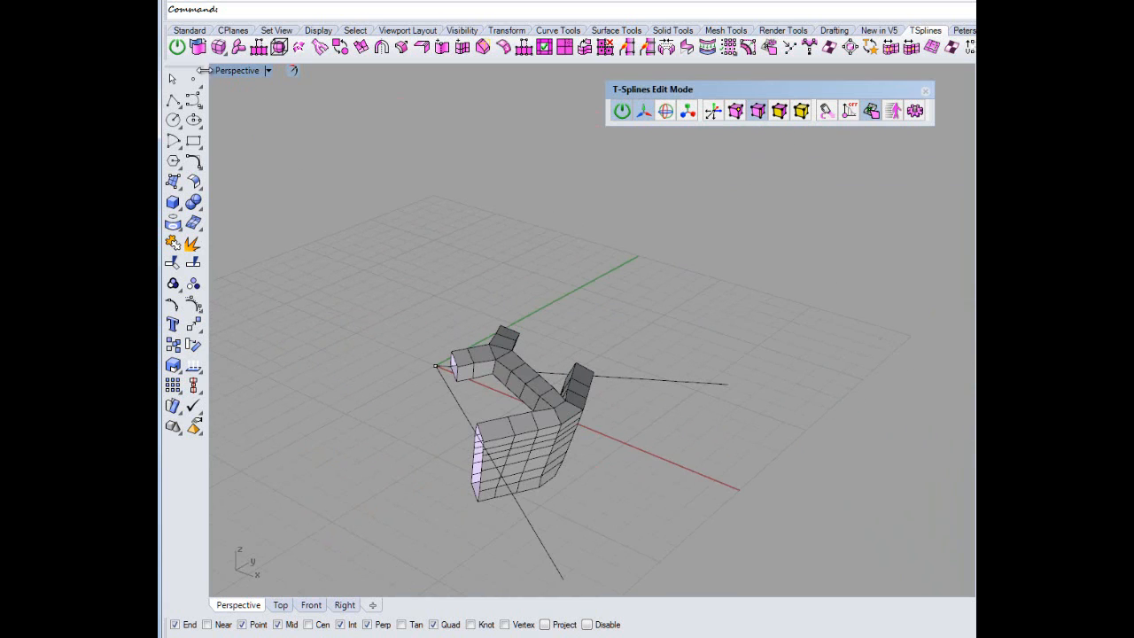
pyautogui.doubleClick(231, 72)
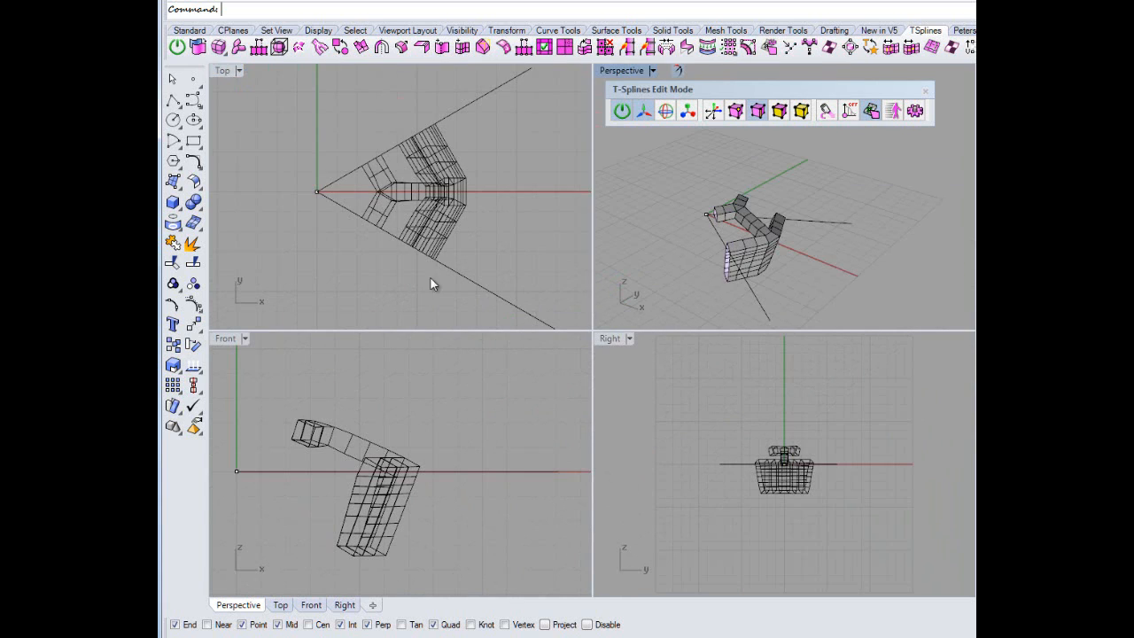
pyautogui.moveTo(431, 279); pyautogui.dragTo(478, 287, button='right')
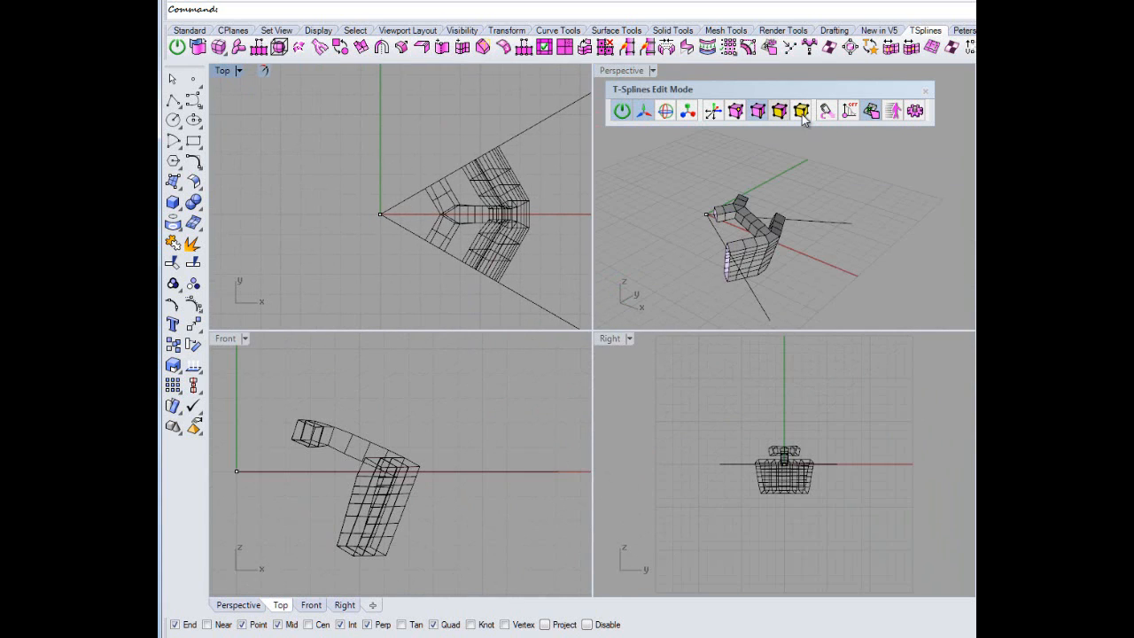
# Add radial symmetry to the T-Splines segment with 6 segments and Weld=Yes, centred on the origin and angled between the two guide lines.
pyautogui.click(381, 46)
pyautogui.click(497, 202)
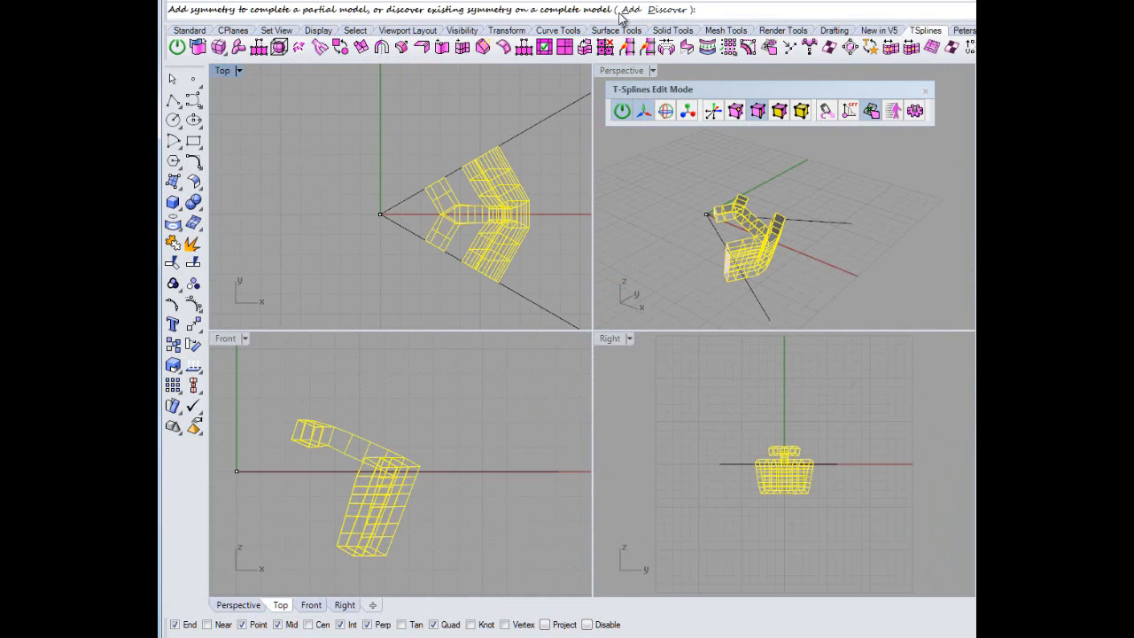
pyautogui.click(630, 10)
pyautogui.click(373, 10)
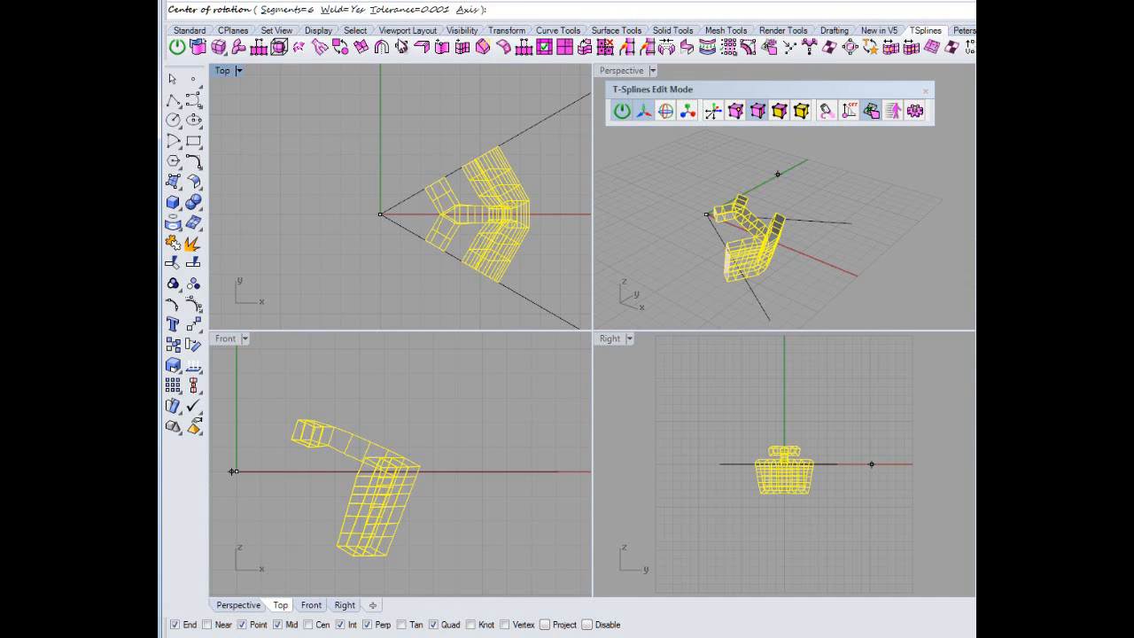
pyautogui.click(380, 209)
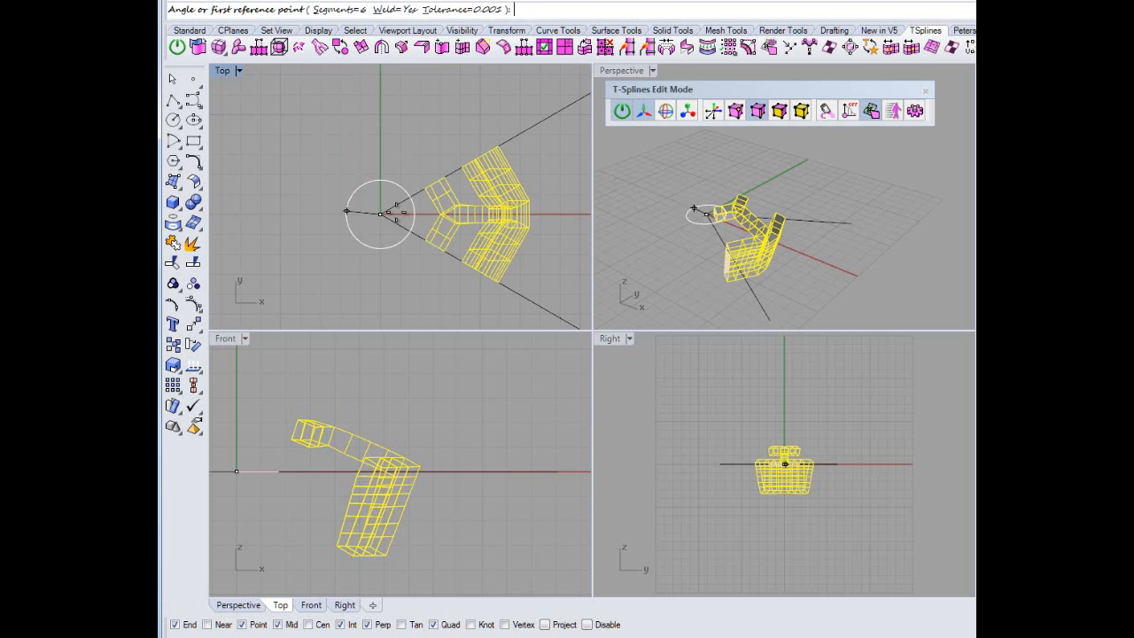
pyautogui.moveTo(461, 148); pyautogui.dragTo(394, 163, button='right')
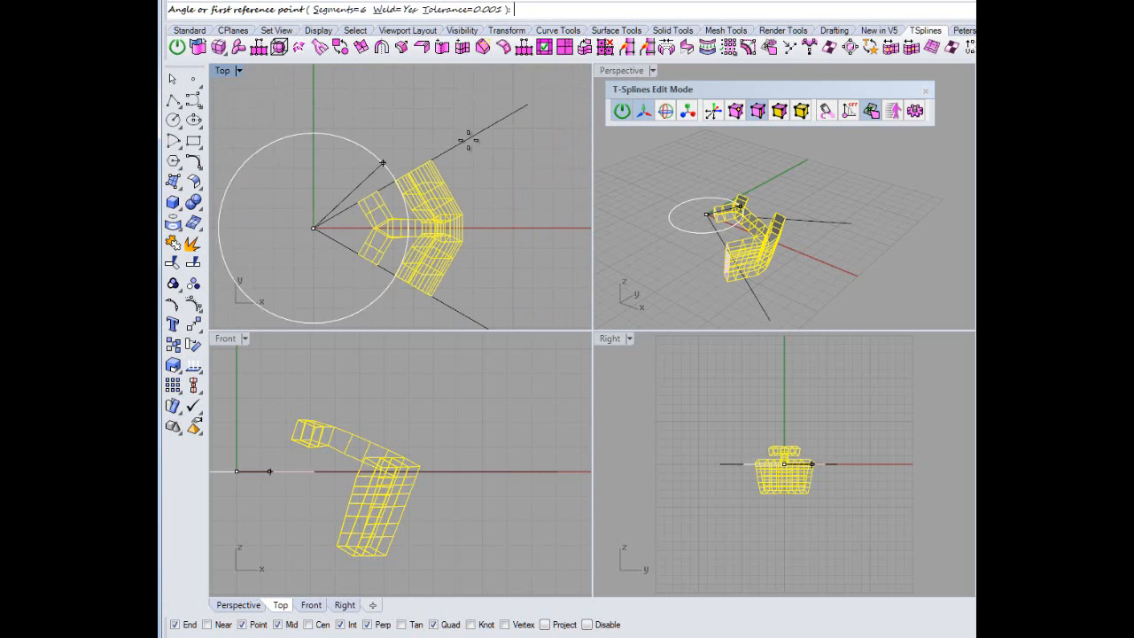
pyautogui.click(525, 104)
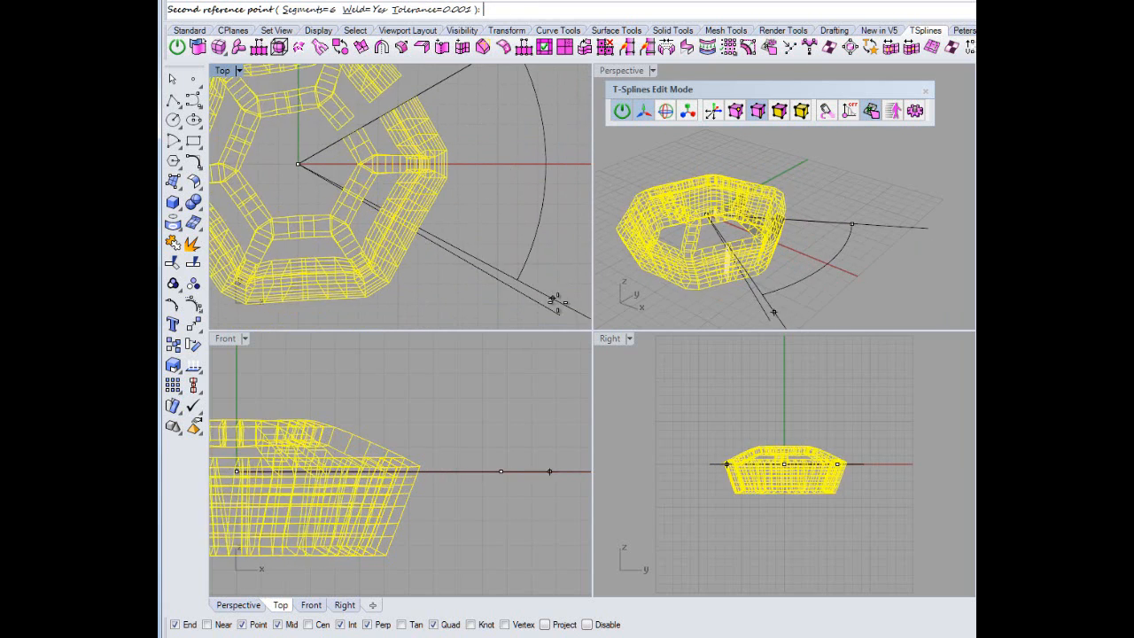
pyautogui.click(557, 304)
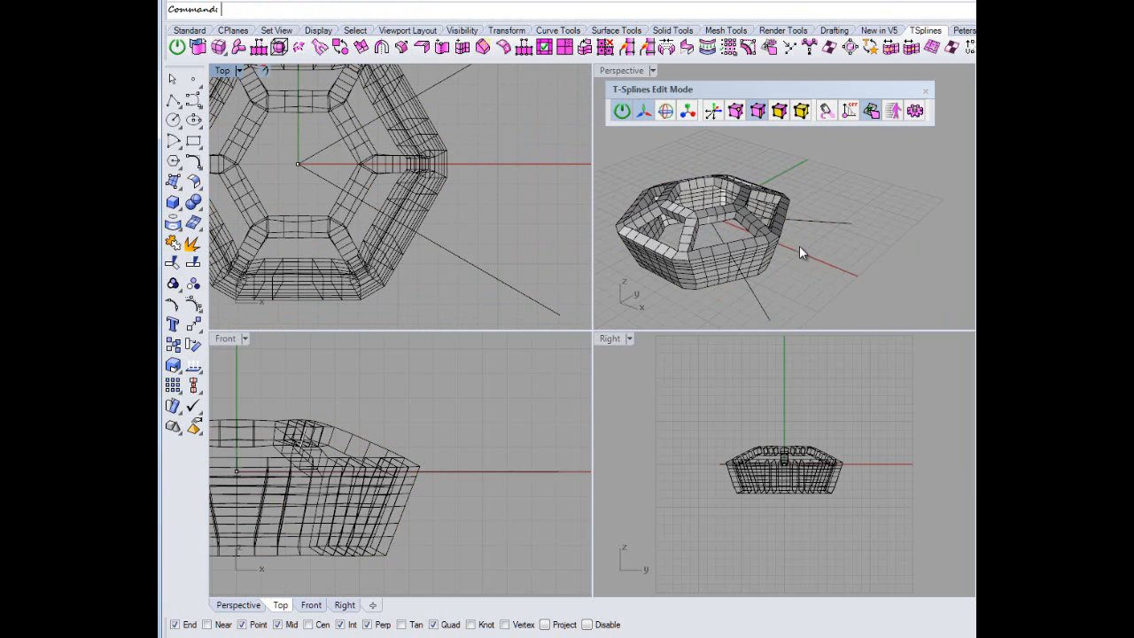
# Merge the open edge chains along the seam between adjacent segments on the outer wall, with Smooth=No.
pyautogui.doubleClick(621, 70)
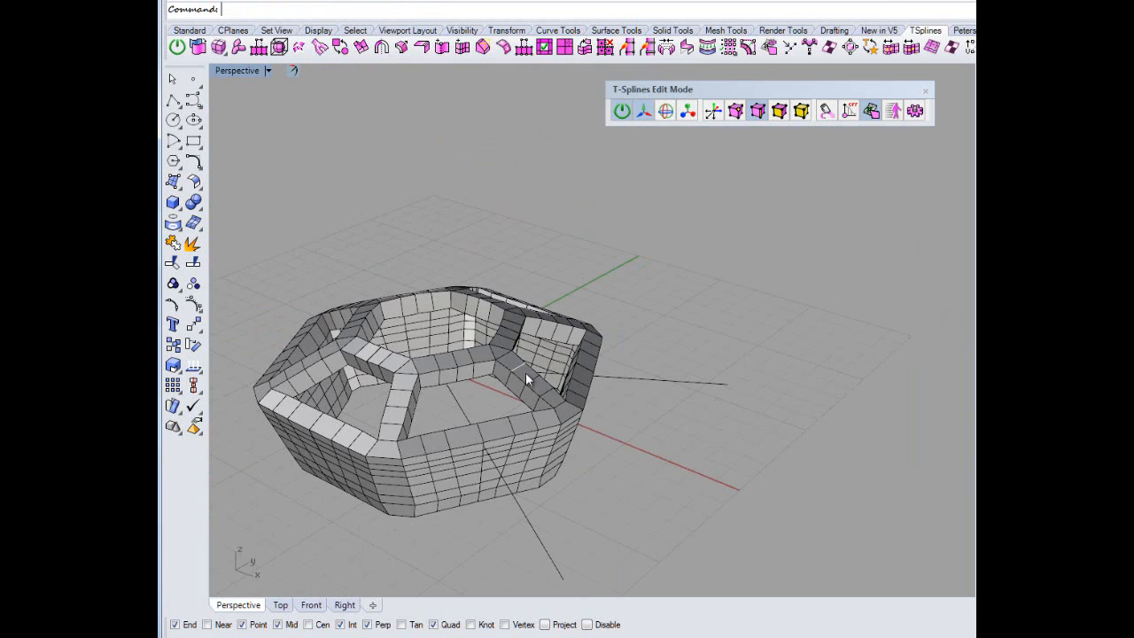
pyautogui.moveTo(525, 372); pyautogui.dragTo(388, 429, button='right')
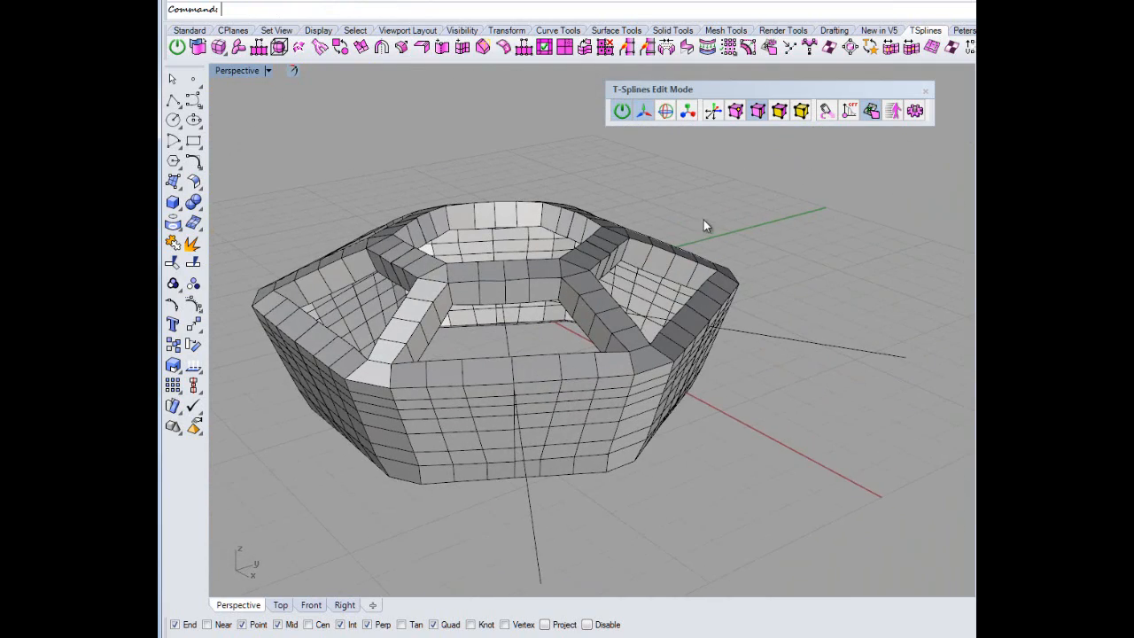
pyautogui.moveTo(703, 226); pyautogui.dragTo(594, 307, button='right')
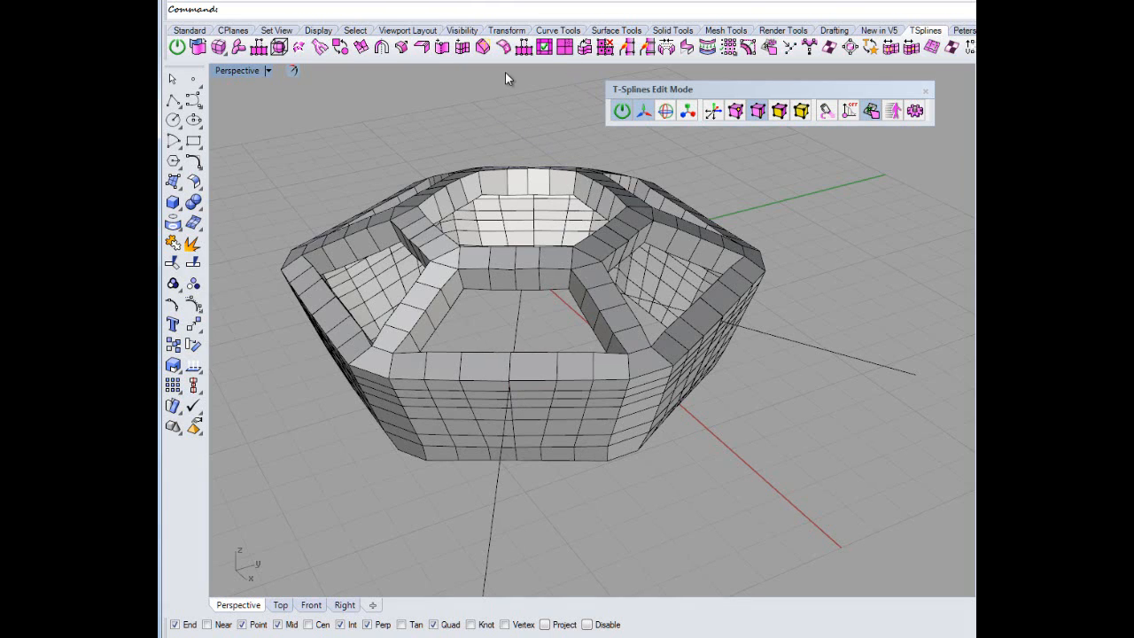
pyautogui.click(647, 49)
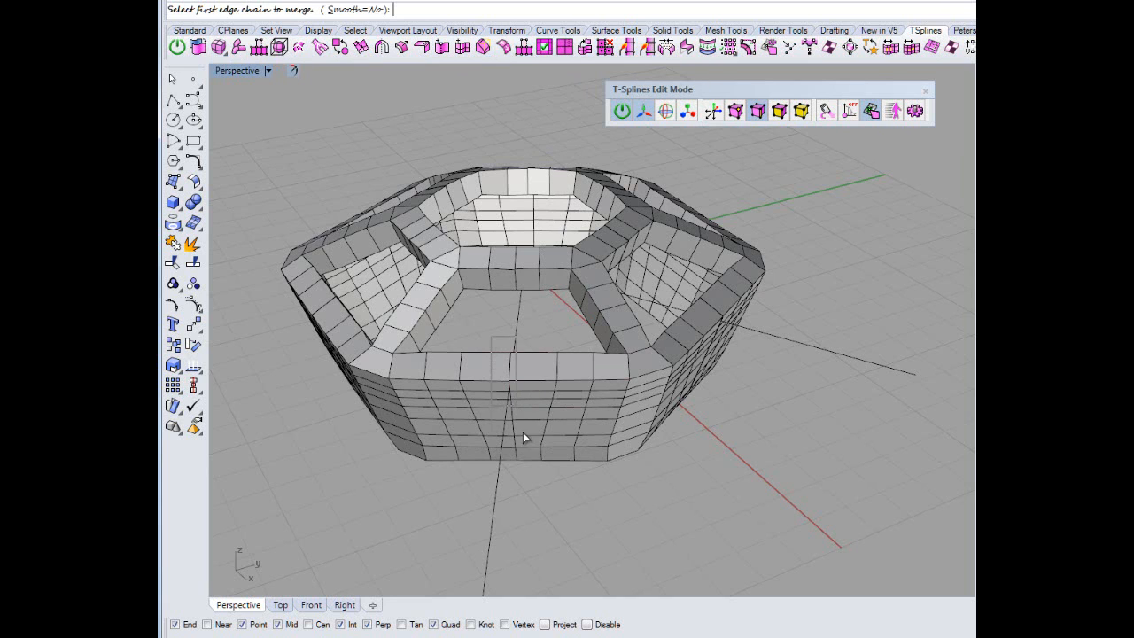
pyautogui.moveTo(538, 510); pyautogui.dragTo(569, 500, button='right')
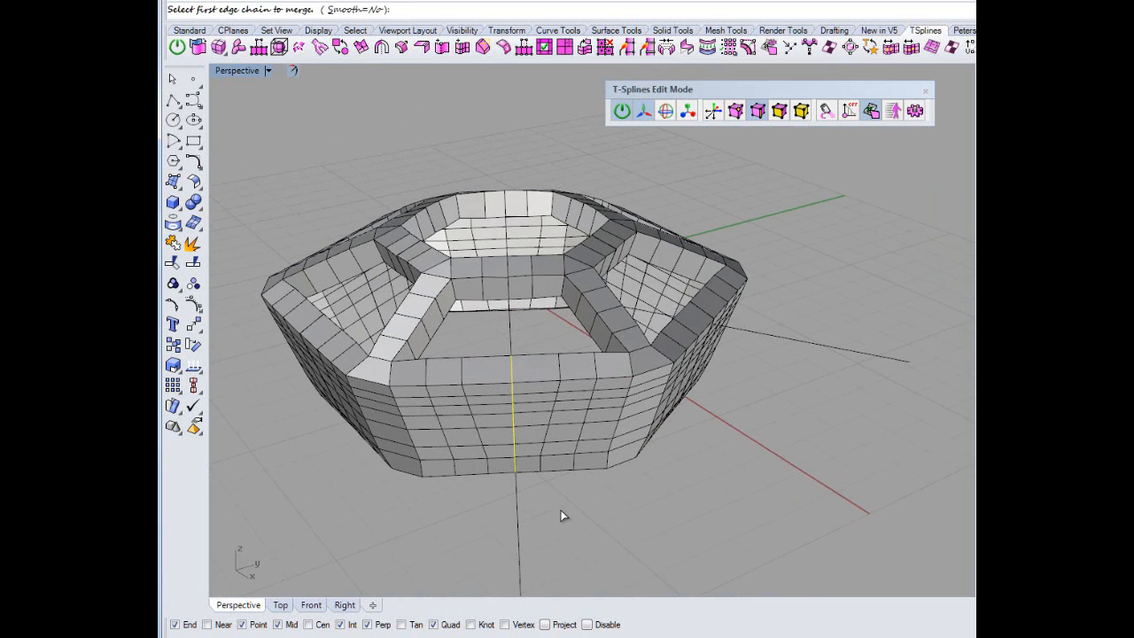
pyautogui.click(561, 516)
# Merge the open edge chains at the seam in the middle of the inner ring arm, with Smooth=No.
pyautogui.moveTo(523, 327); pyautogui.dragTo(527, 381, button='right')
pyautogui.rightClick(475, 203)
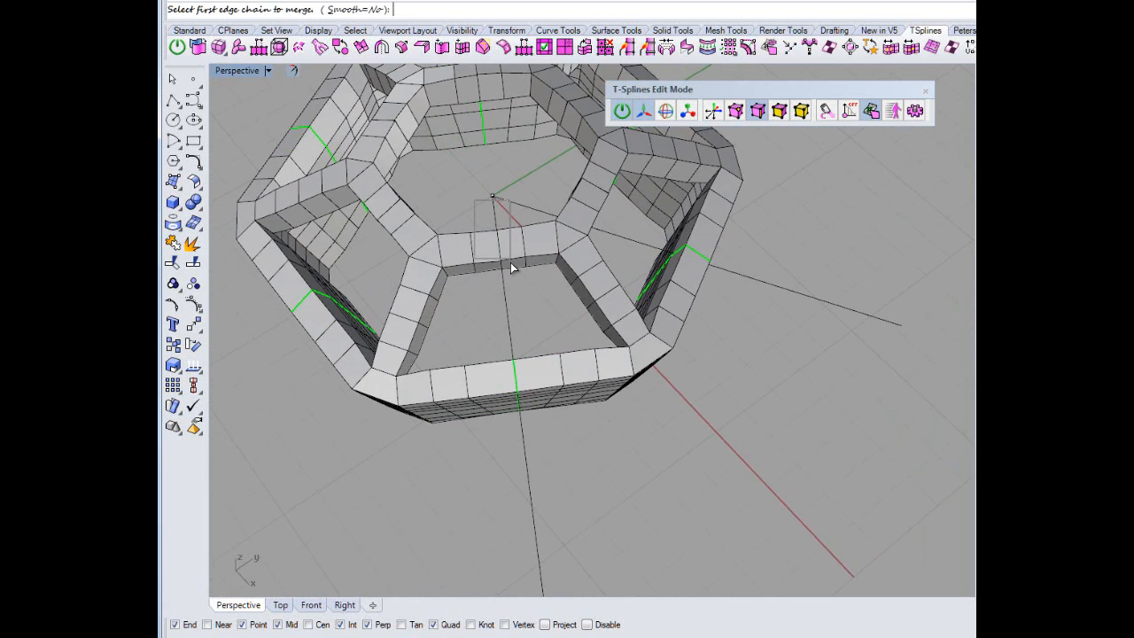
pyautogui.moveTo(527, 288); pyautogui.dragTo(526, 304, button='right')
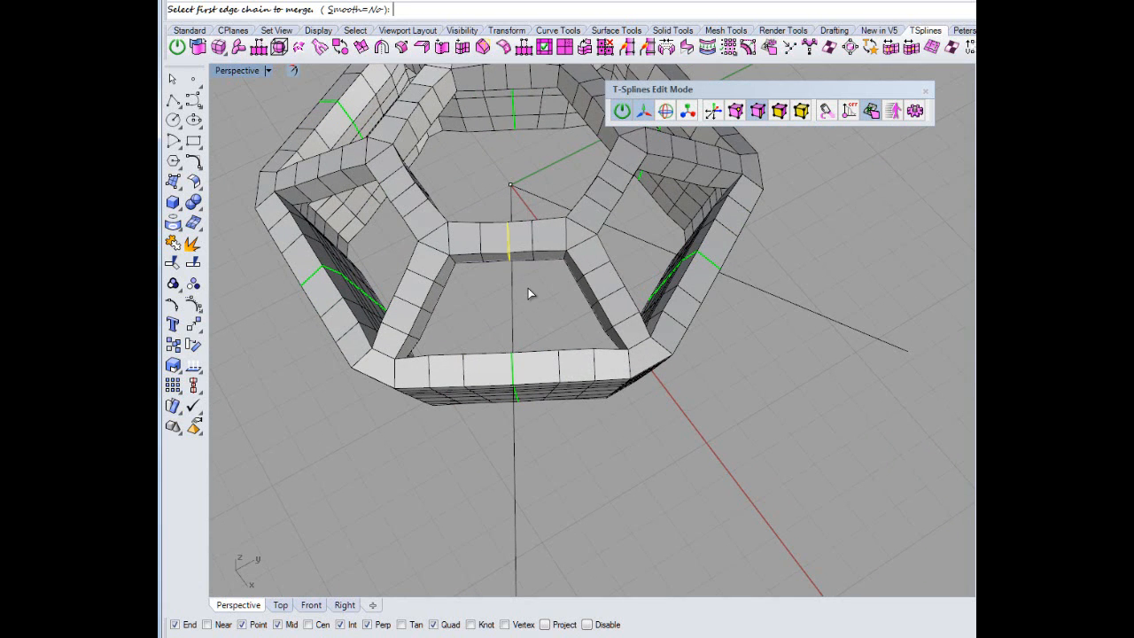
pyautogui.press('Escape')
# Inspect the merged seams around the head and delete the two construction guide lines.
pyautogui.moveTo(528, 288); pyautogui.dragTo(531, 383, button='right')
pyautogui.scroll(-4, 462, 496)
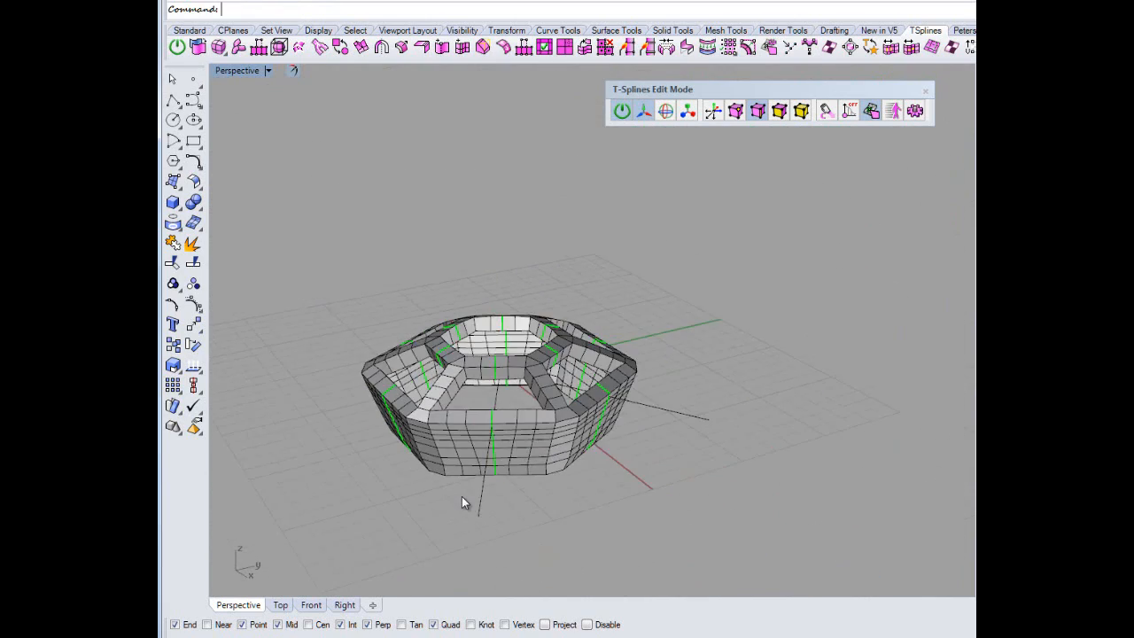
pyautogui.scroll(6, 462, 496)
pyautogui.moveTo(462, 497); pyautogui.dragTo(562, 472, button='right')
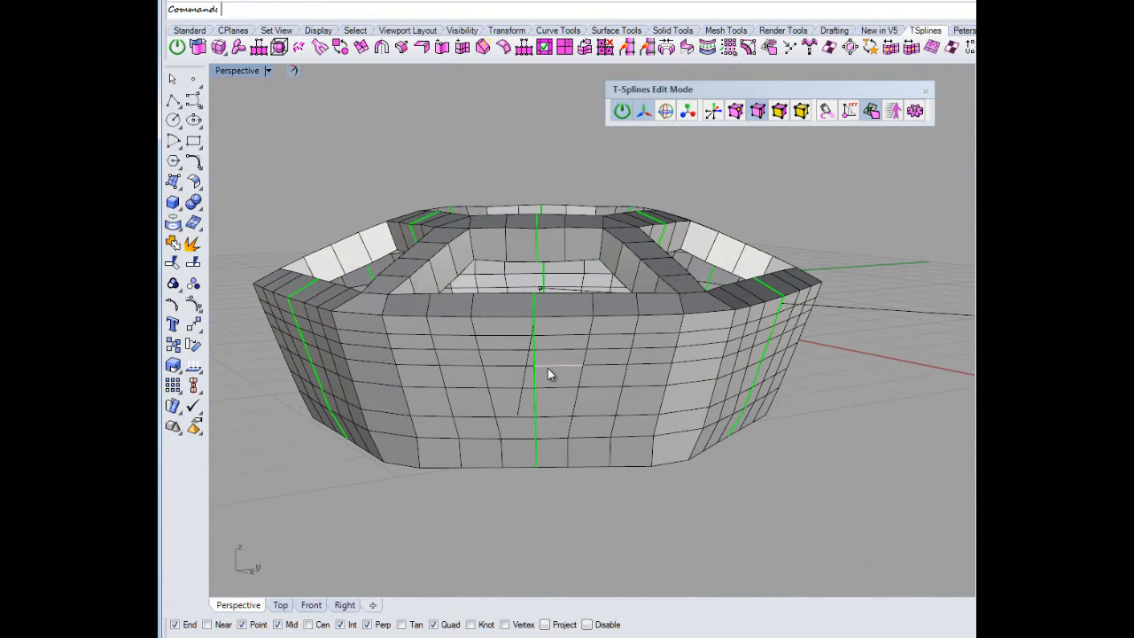
pyautogui.moveTo(593, 409); pyautogui.dragTo(756, 465, button='right')
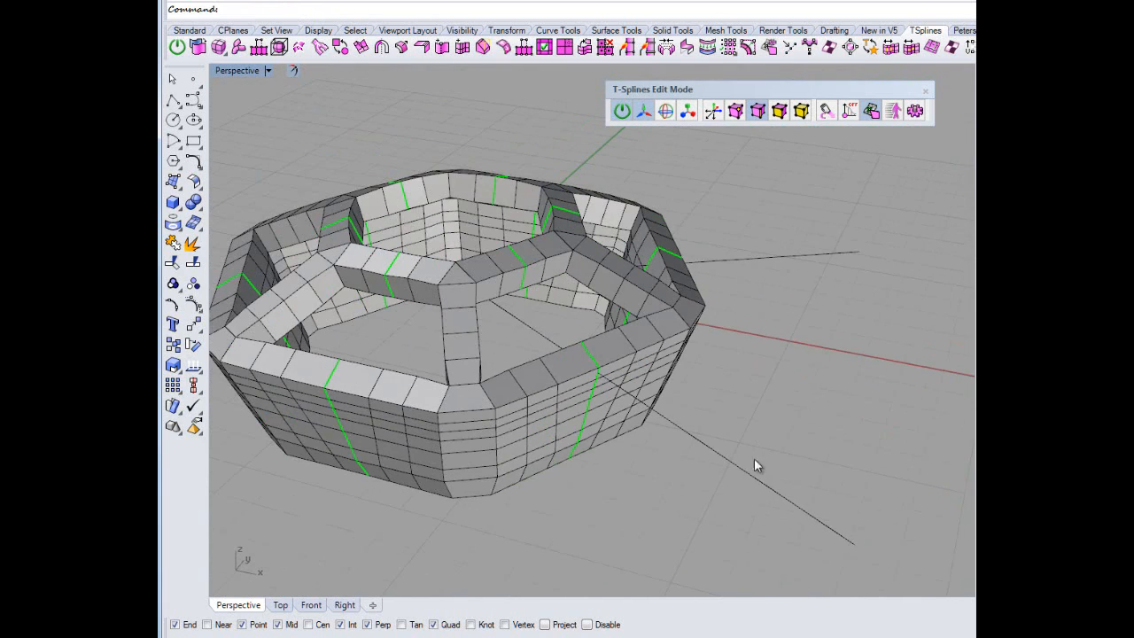
pyautogui.keyDown('shift'); pyautogui.moveTo(845, 206); pyautogui.dragTo(804, 284); pyautogui.keyUp('shift')
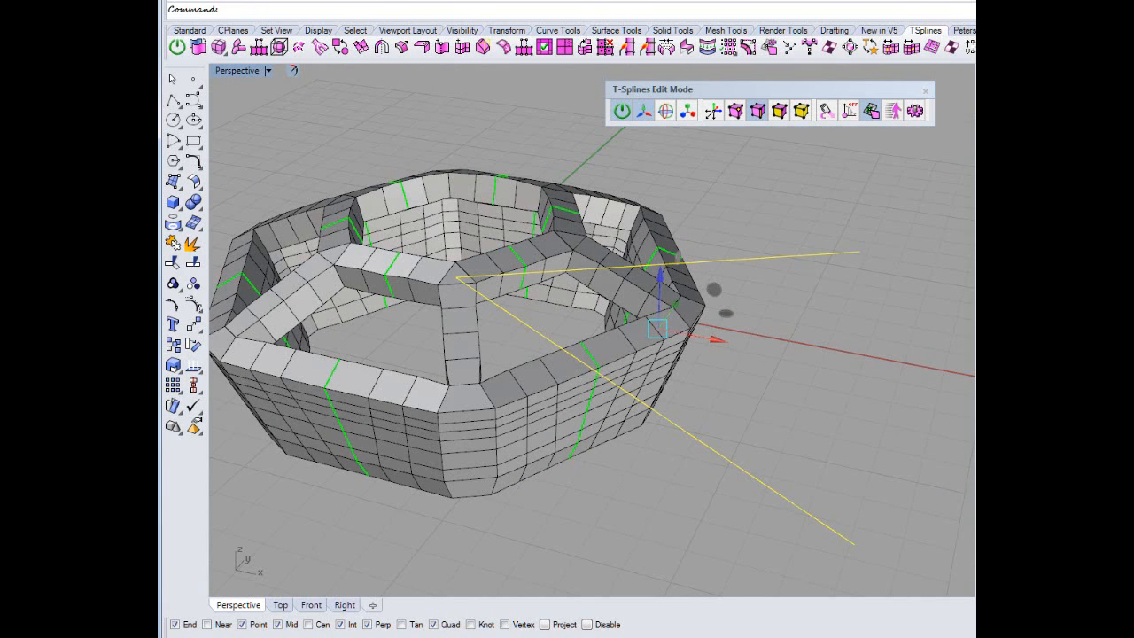
pyautogui.press('Delete')
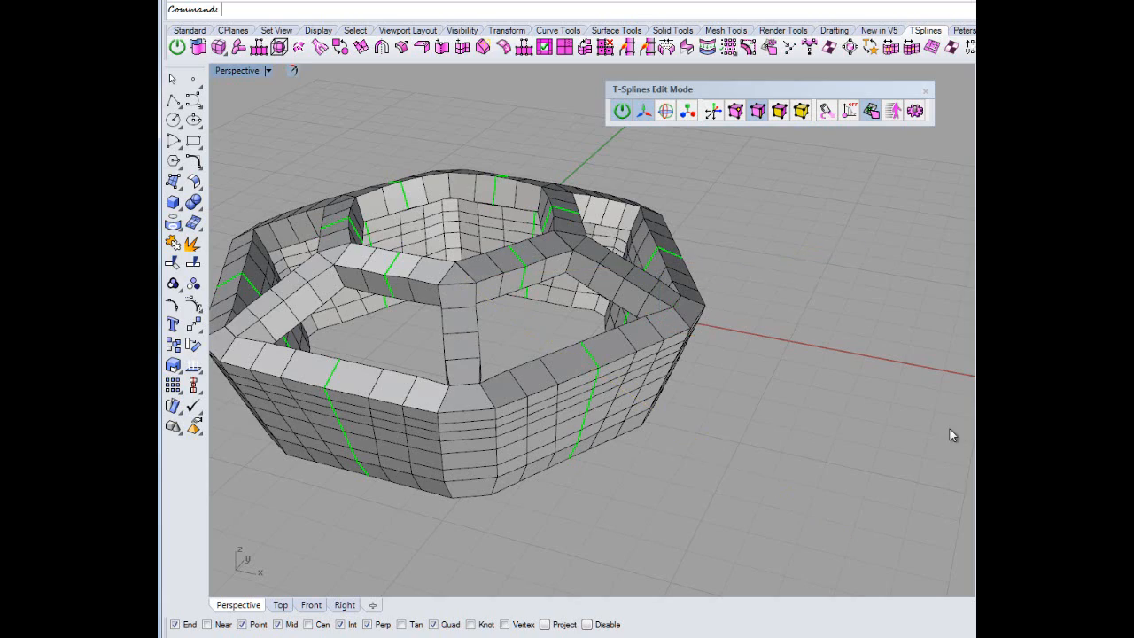
# Cut a window in the outer wall by deleting the central block of faces, four wide and five high, in face editing.
pyautogui.moveTo(949, 428); pyautogui.dragTo(787, 357, button='right')
pyautogui.scroll(-1, 483, 151)
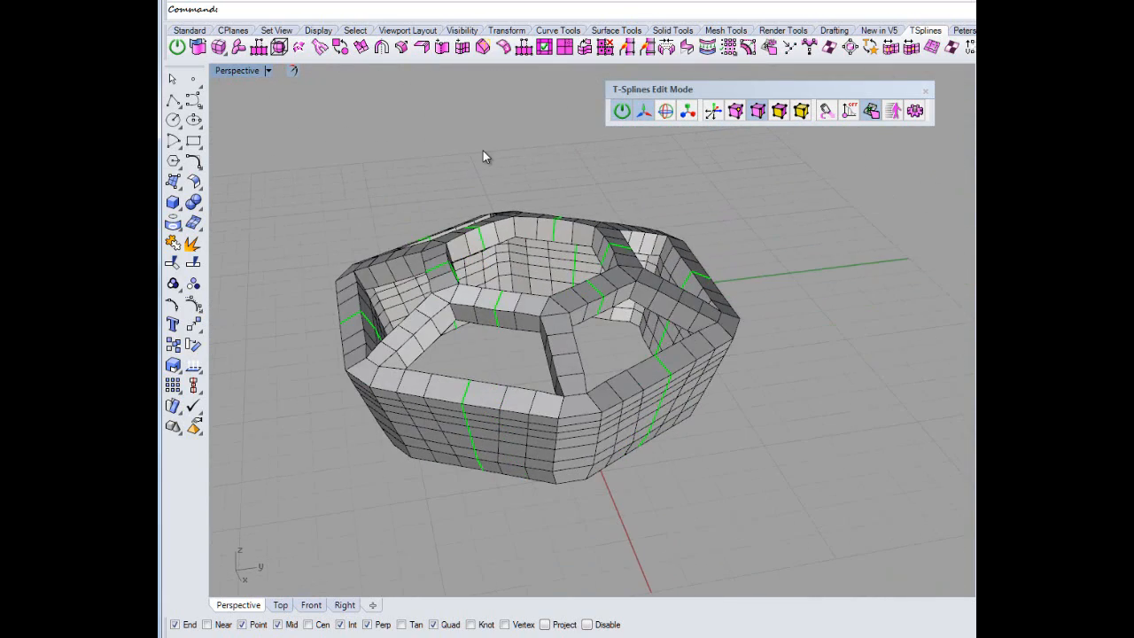
pyautogui.moveTo(463, 254); pyautogui.dragTo(681, 337, button='right')
pyautogui.scroll(-5, 694, 368)
pyautogui.scroll(5, 680, 379)
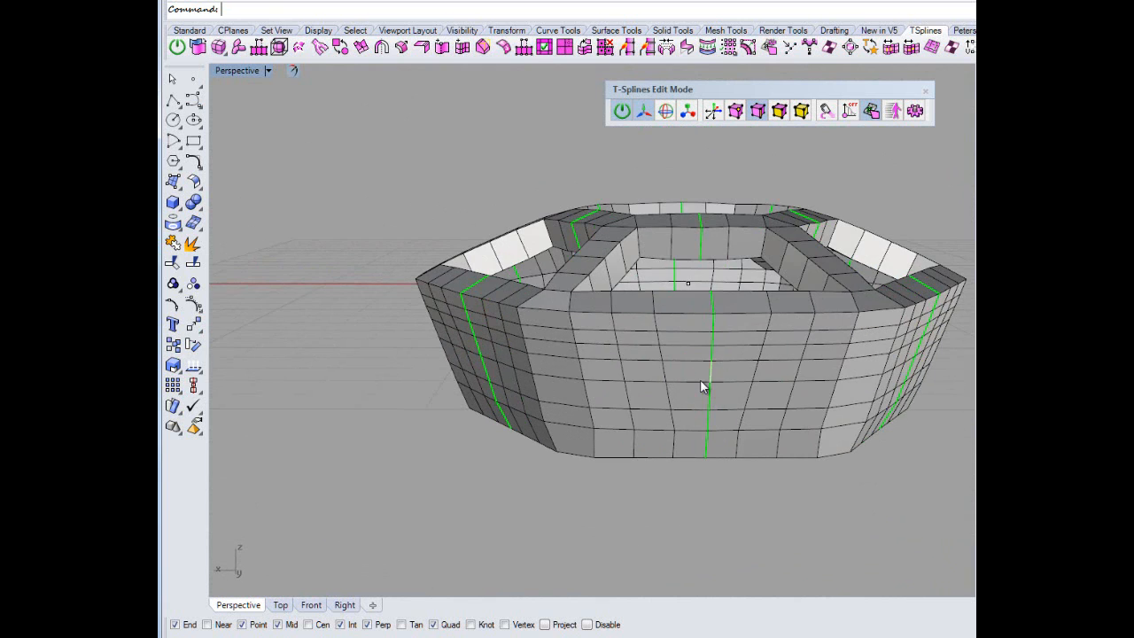
pyautogui.click(778, 115)
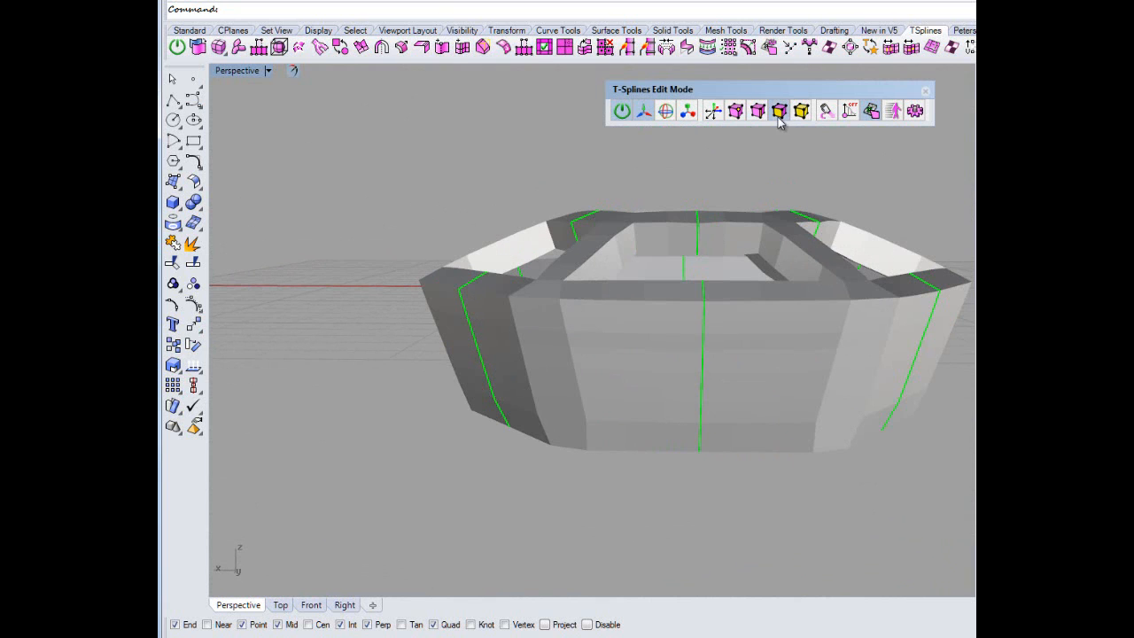
pyautogui.click(624, 329)
pyautogui.keyDown('shift'); pyautogui.click(665, 328); pyautogui.keyUp('shift')
pyautogui.keyDown('shift'); pyautogui.click(724, 328); pyautogui.keyUp('shift')
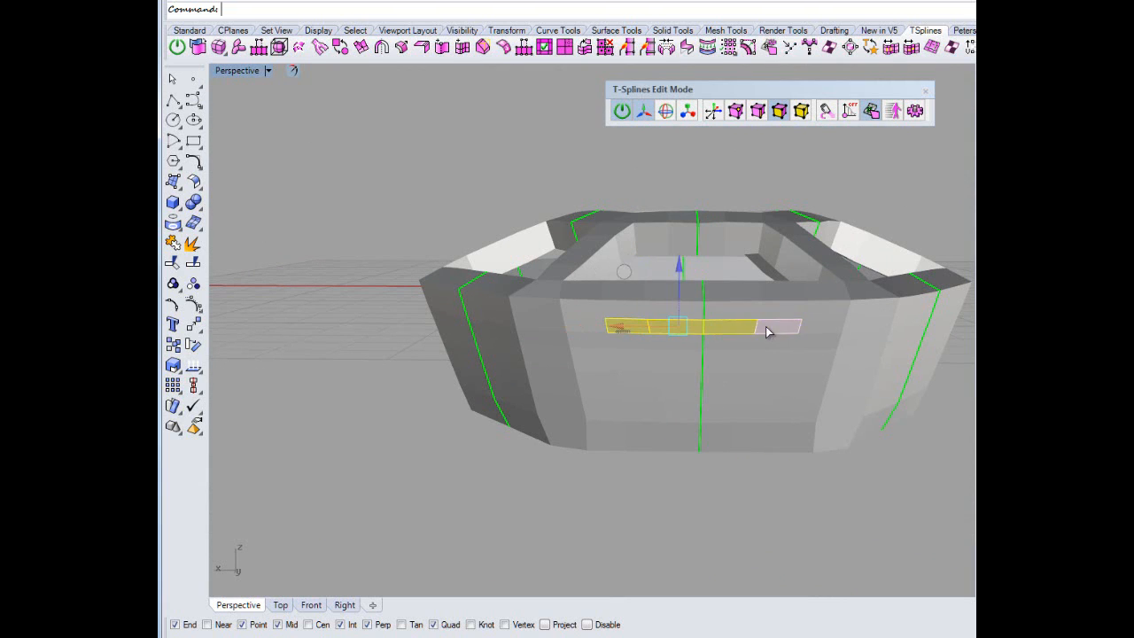
pyautogui.keyDown('shift'); pyautogui.click(768, 332); pyautogui.keyUp('shift')
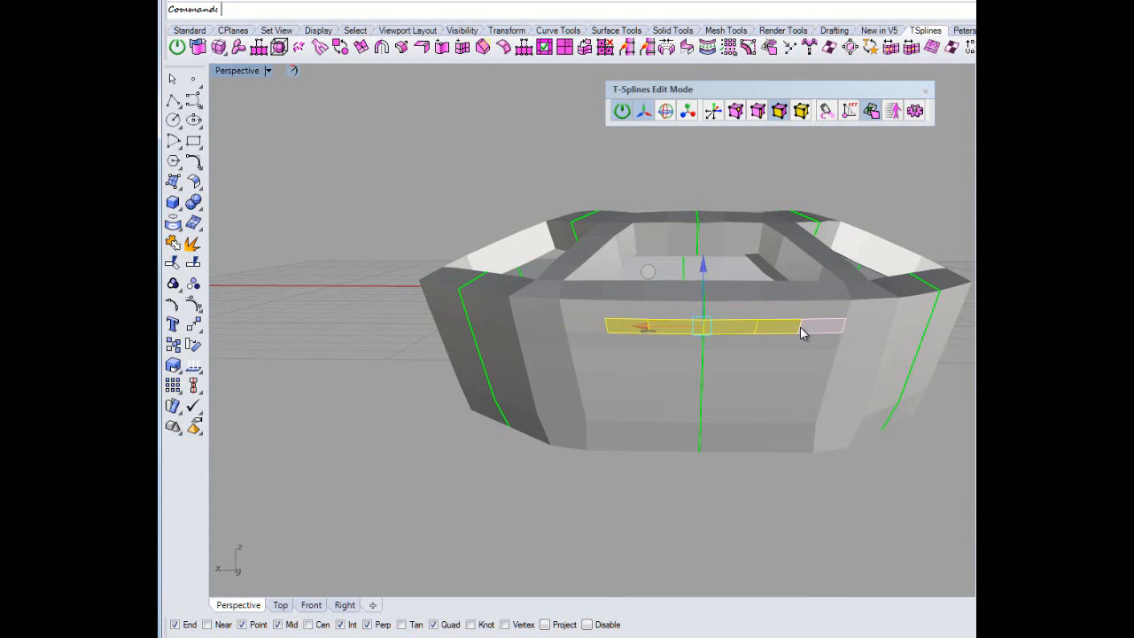
pyautogui.keyDown('shift'); pyautogui.click(758, 343); pyautogui.keyUp('shift')
pyautogui.keyDown('shift'); pyautogui.click(733, 346); pyautogui.keyUp('shift')
pyautogui.keyDown('shift'); pyautogui.click(679, 345); pyautogui.keyUp('shift')
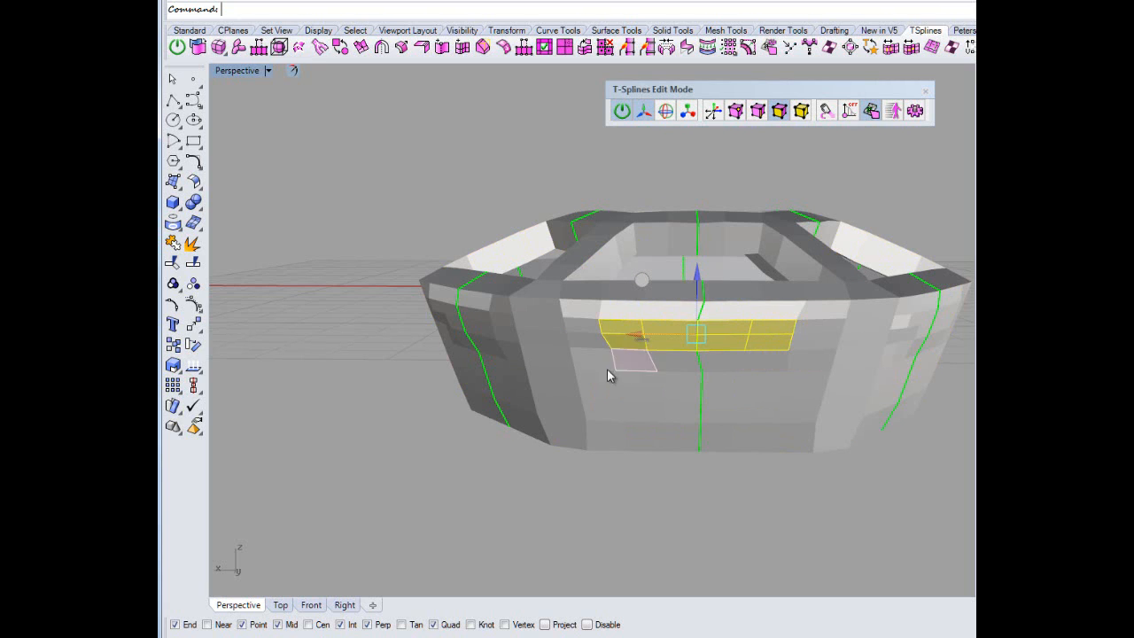
pyautogui.keyDown('shift'); pyautogui.click(629, 367); pyautogui.keyUp('shift')
pyautogui.keyDown('shift'); pyautogui.click(673, 363); pyautogui.keyUp('shift')
pyautogui.keyDown('shift'); pyautogui.click(718, 365); pyautogui.keyUp('shift')
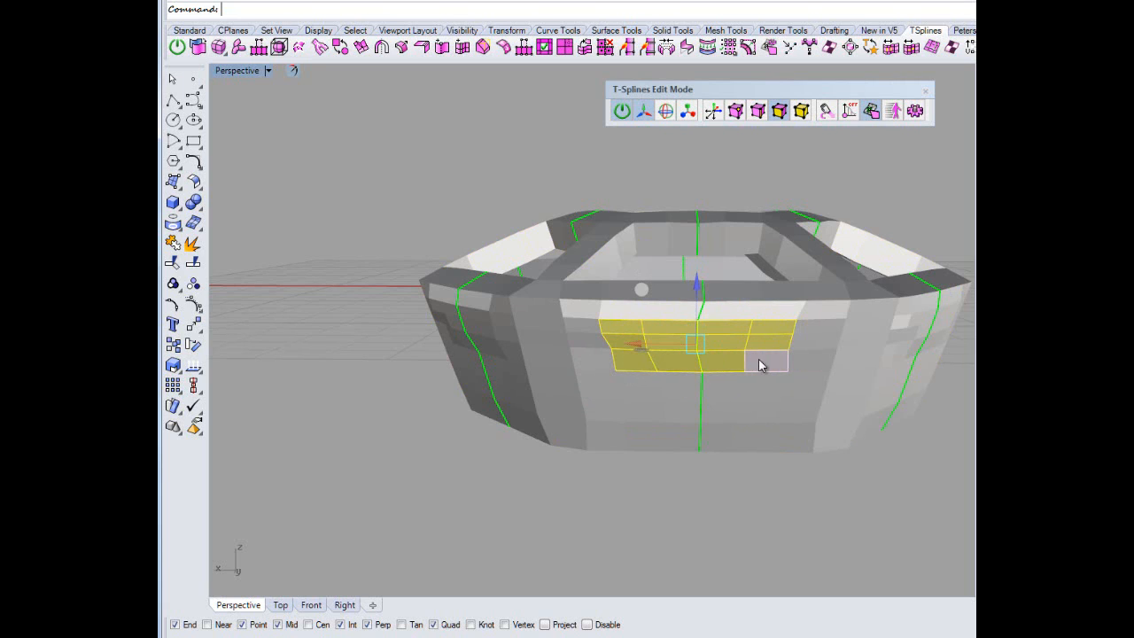
pyautogui.keyDown('shift'); pyautogui.click(759, 365); pyautogui.keyUp('shift')
pyautogui.keyDown('shift'); pyautogui.click(765, 388); pyautogui.keyUp('shift')
pyautogui.keyDown('shift'); pyautogui.click(720, 387); pyautogui.keyUp('shift')
pyautogui.keyDown('shift'); pyautogui.click(684, 387); pyautogui.keyUp('shift')
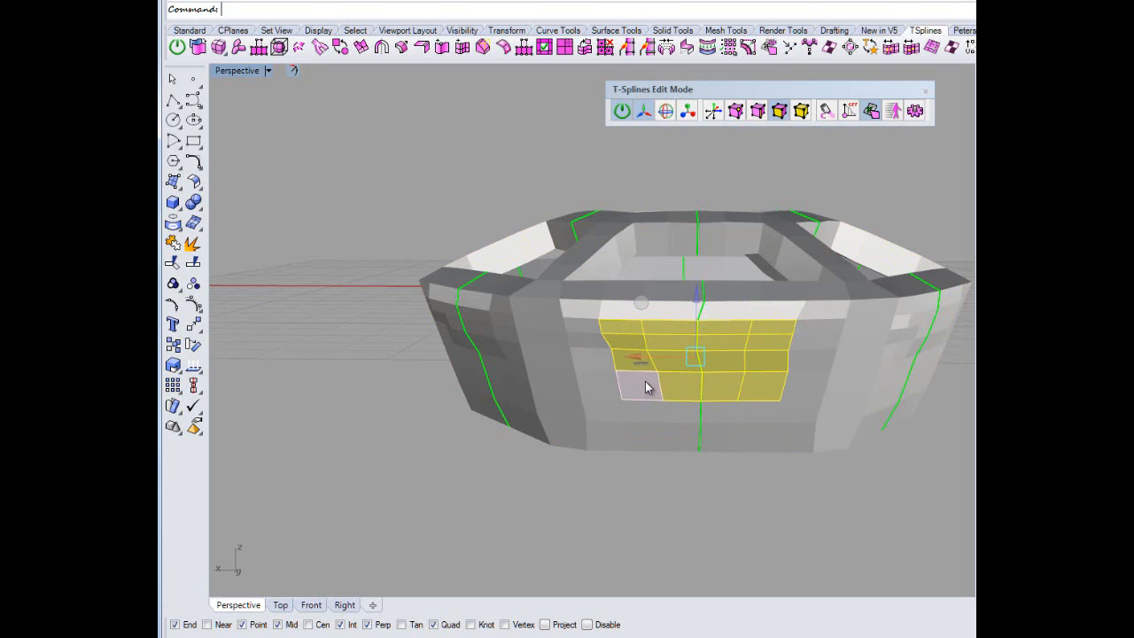
pyautogui.keyDown('shift'); pyautogui.click(646, 387); pyautogui.keyUp('shift')
pyautogui.keyDown('shift'); pyautogui.click(641, 413); pyautogui.keyUp('shift')
pyautogui.keyDown('shift'); pyautogui.click(674, 413); pyautogui.keyUp('shift')
pyautogui.keyDown('shift'); pyautogui.click(719, 413); pyautogui.keyUp('shift')
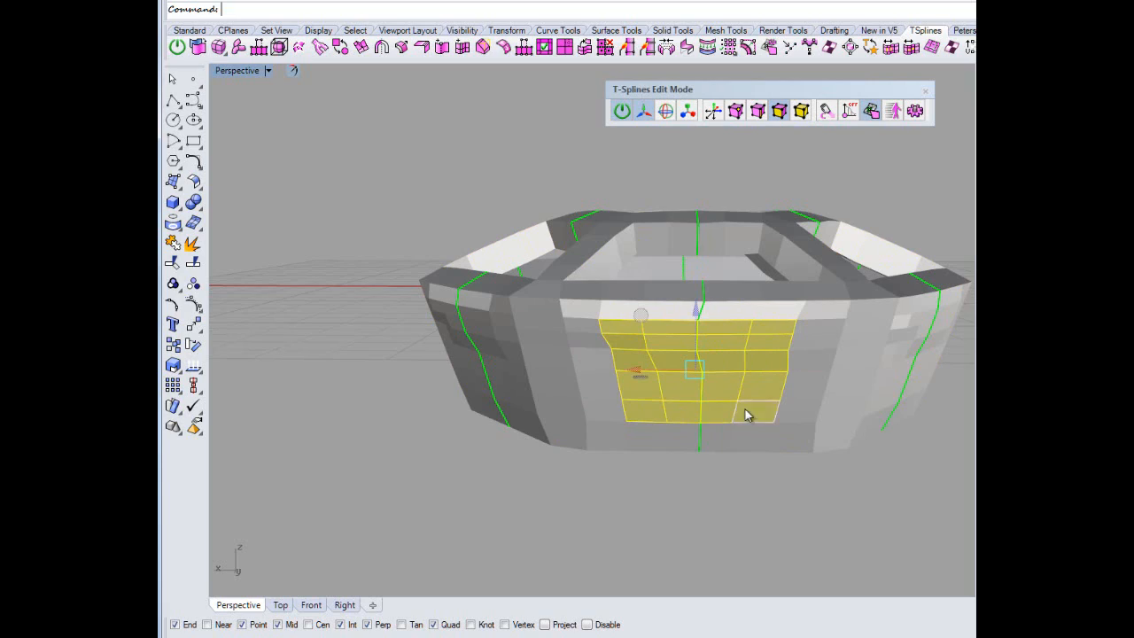
pyautogui.moveTo(543, 409); pyautogui.dragTo(730, 405, button='right')
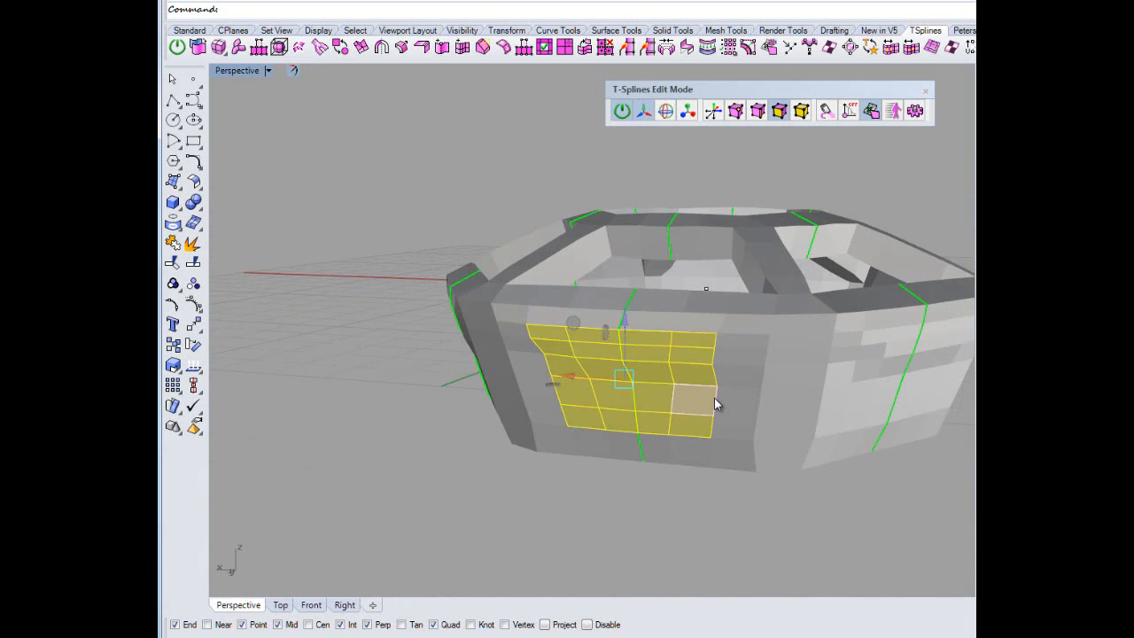
pyautogui.press('Delete')
pyautogui.scroll(2, 714, 398)
pyautogui.scroll(-2, 611, 416)
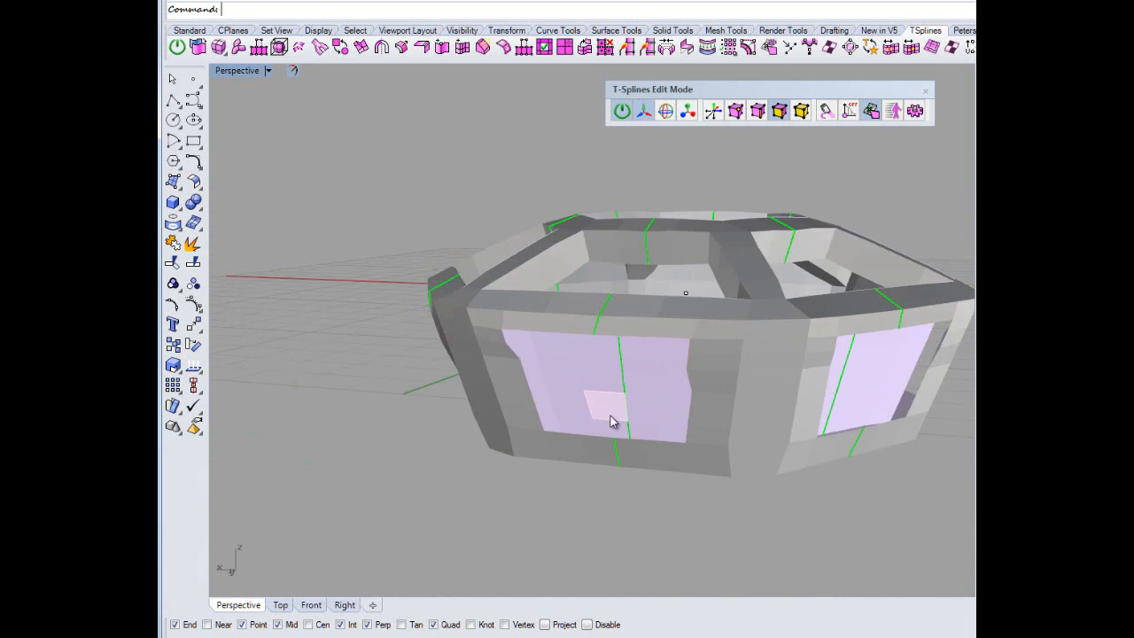
# Open the inner wall behind the outer window by deleting its block of faces, four wide and five high.
pyautogui.moveTo(610, 416)
pyautogui.mouseDown(button='right')
pyautogui.moveTo(689, 385)
pyautogui.moveTo(609, 402)
pyautogui.mouseUp(button='right')
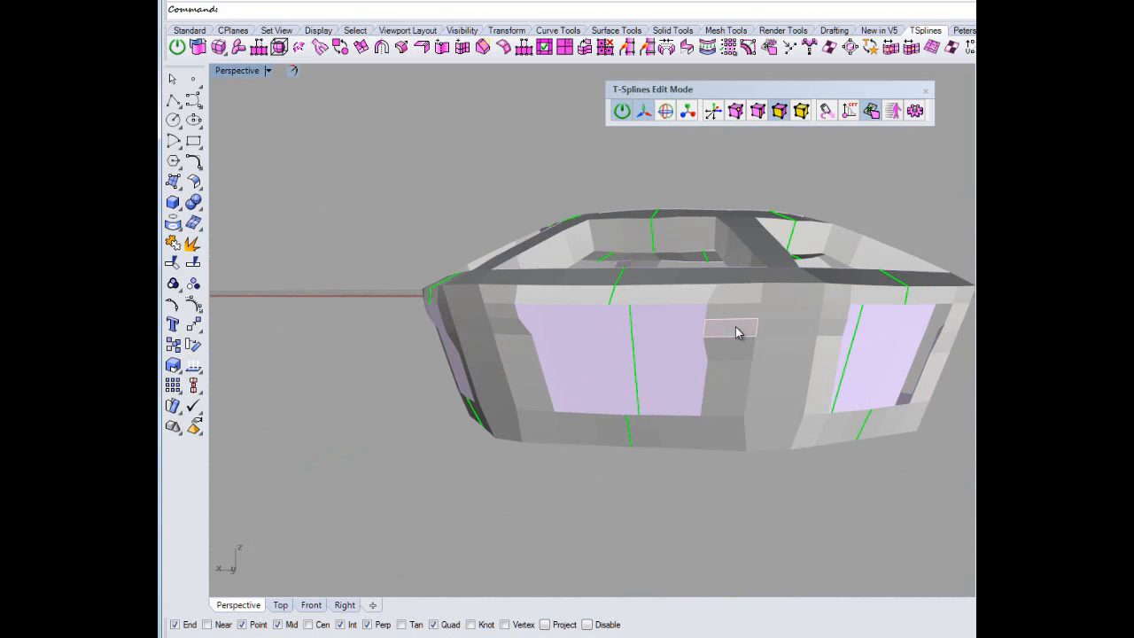
pyautogui.click(691, 316)
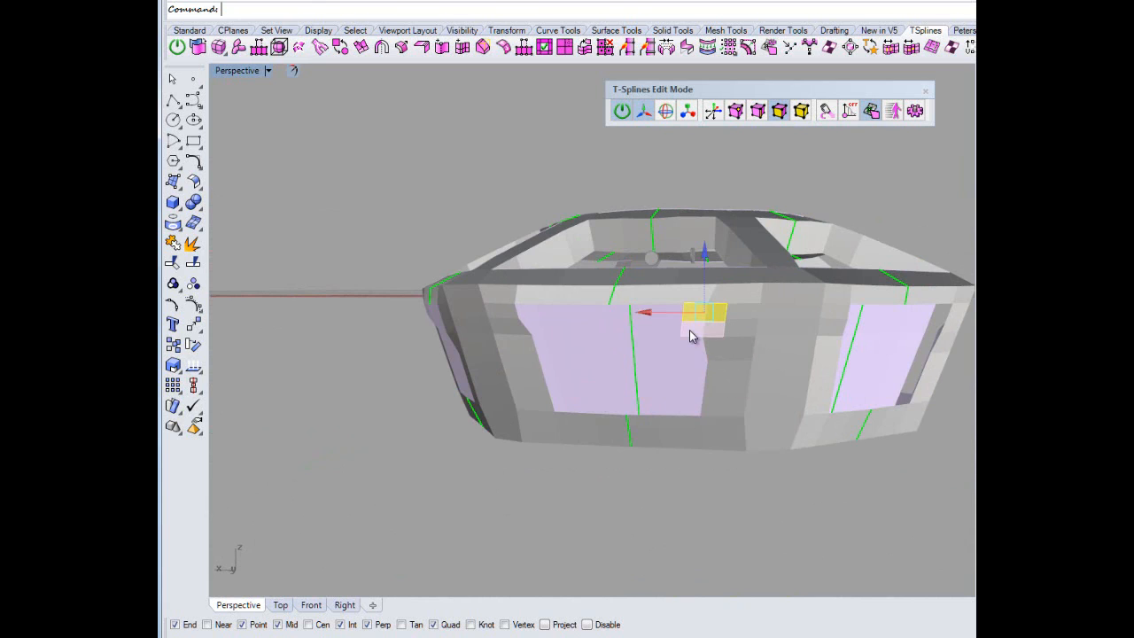
pyautogui.keyDown('shift'); pyautogui.click(687, 368); pyautogui.keyUp('shift')
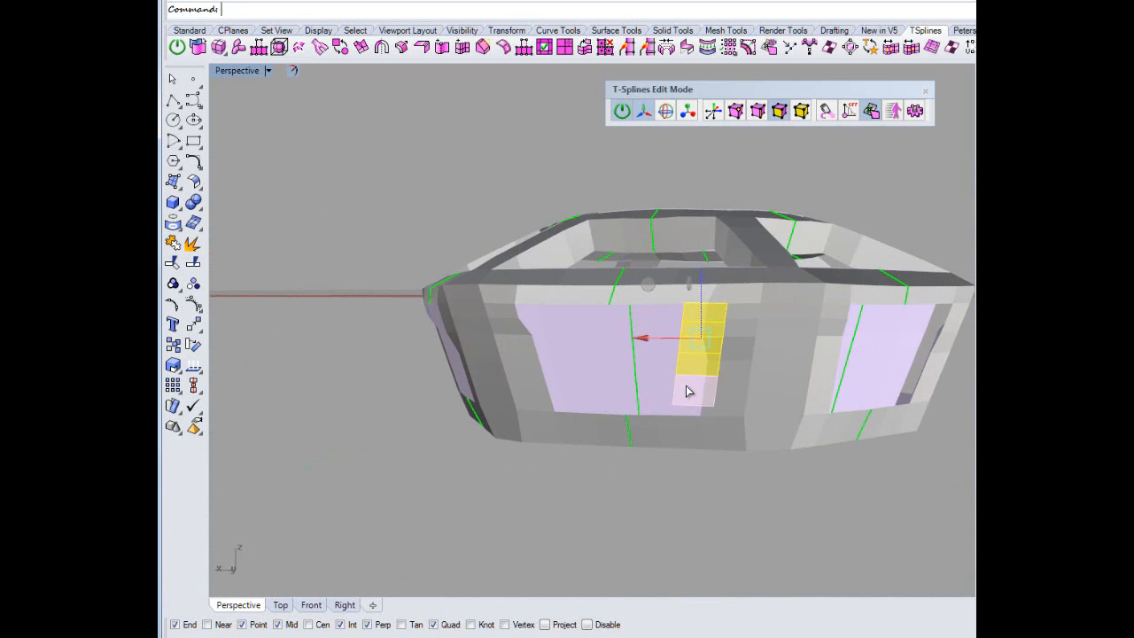
pyautogui.moveTo(602, 473); pyautogui.dragTo(631, 464, button='right')
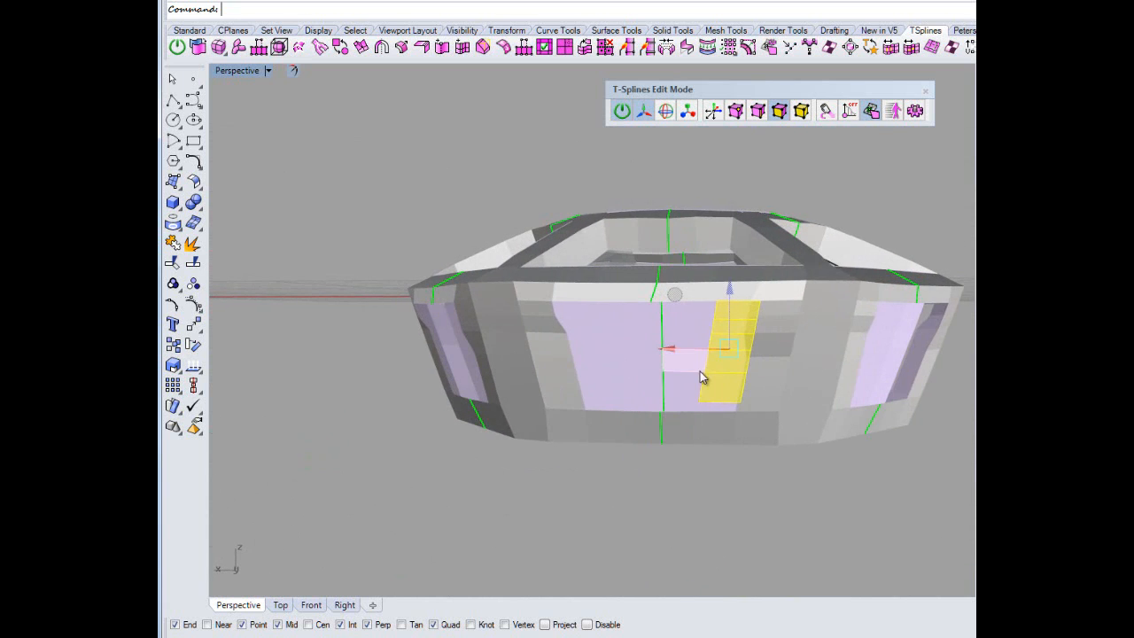
pyautogui.keyDown('shift'); pyautogui.click(685, 390); pyautogui.keyUp('shift')
pyautogui.keyDown('shift'); pyautogui.click(642, 392); pyautogui.keyUp('shift')
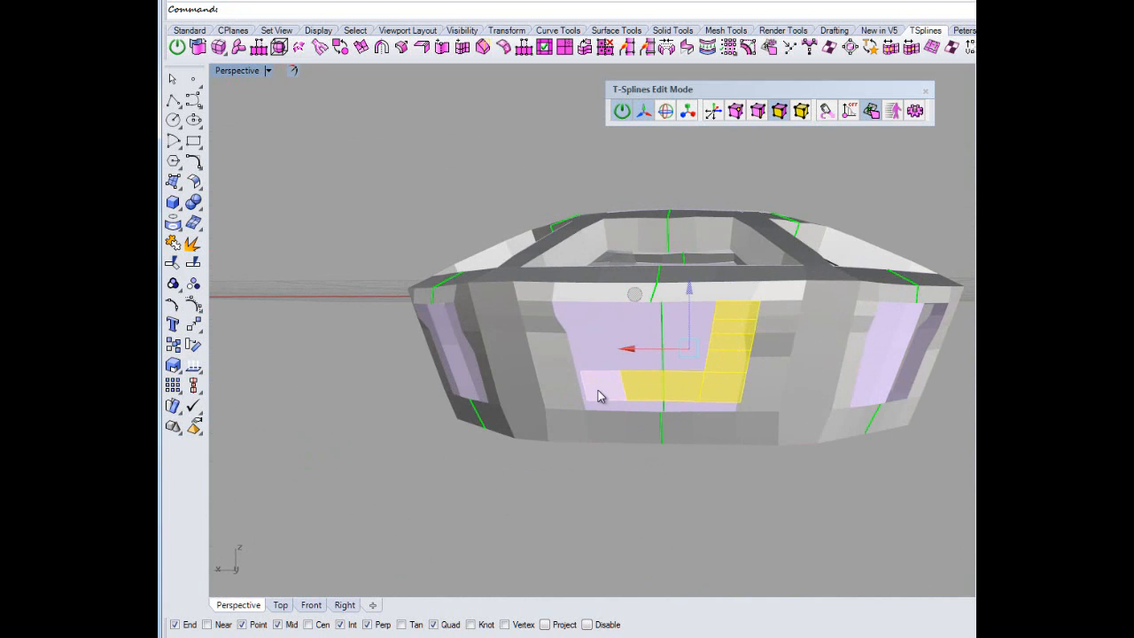
pyautogui.keyDown('shift'); pyautogui.click(598, 390); pyautogui.keyUp('shift')
pyautogui.keyDown('shift'); pyautogui.click(594, 360); pyautogui.keyUp('shift')
pyautogui.keyDown('shift'); pyautogui.click(592, 343); pyautogui.keyUp('shift')
pyautogui.keyDown('shift'); pyautogui.click(588, 326); pyautogui.keyUp('shift')
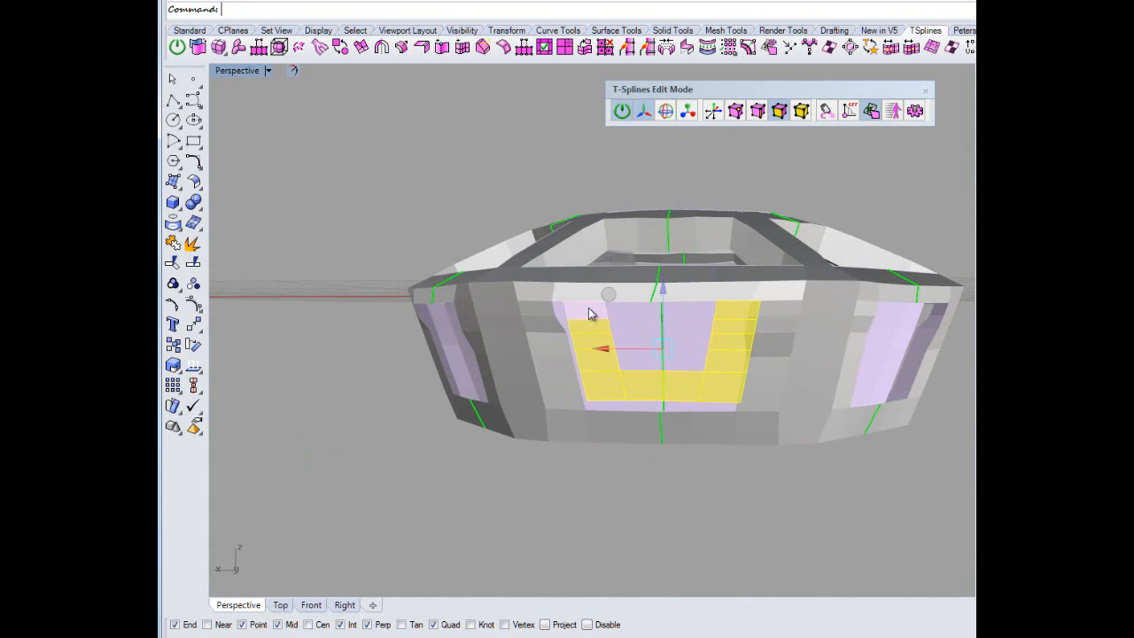
pyautogui.keyDown('shift'); pyautogui.click(590, 310); pyautogui.keyUp('shift')
pyautogui.keyDown('shift'); pyautogui.click(693, 323); pyautogui.keyUp('shift')
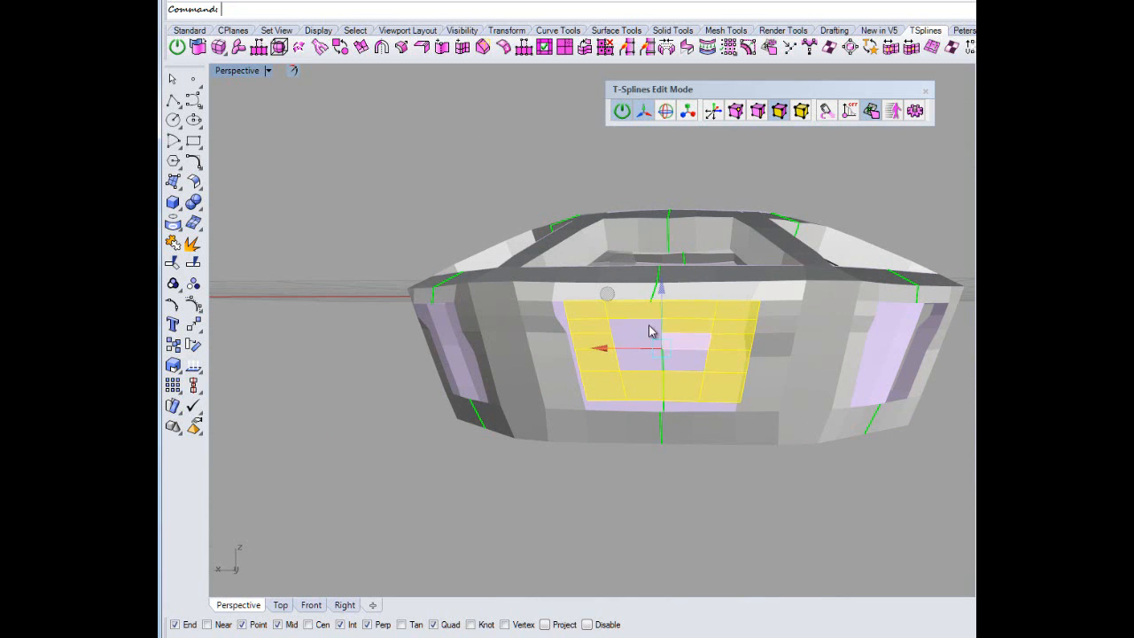
pyautogui.keyDown('shift'); pyautogui.click(645, 334); pyautogui.keyUp('shift')
pyautogui.keyDown('shift'); pyautogui.click(686, 359); pyautogui.keyUp('shift')
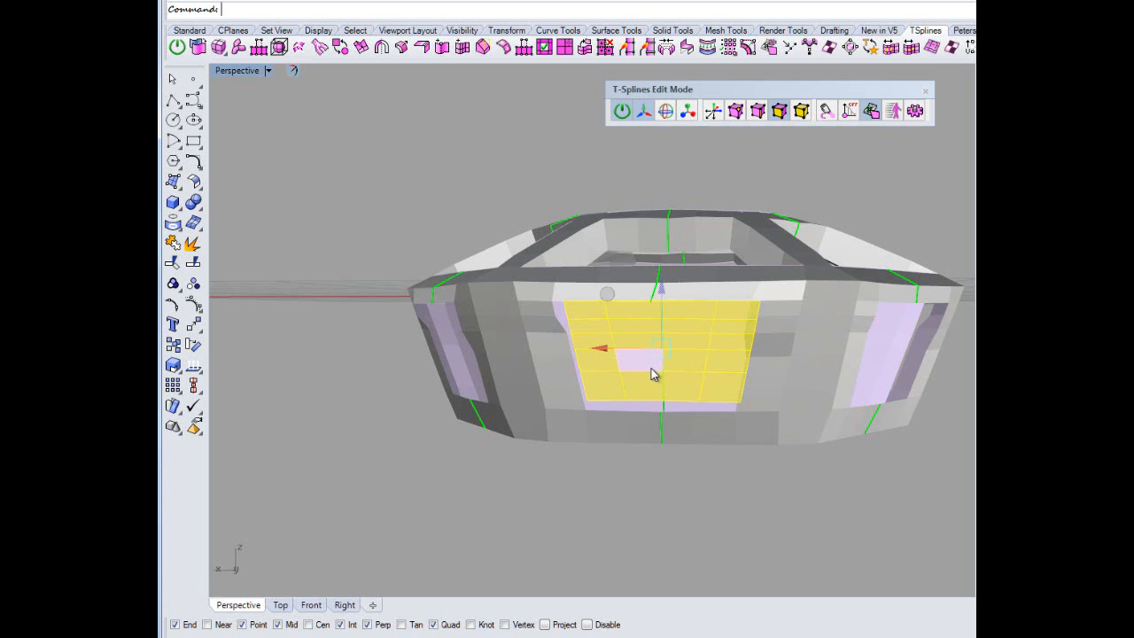
pyautogui.keyDown('shift'); pyautogui.click(651, 368); pyautogui.keyUp('shift')
pyautogui.press('Delete')
# In edge editing, select all the open edges around the outer wall's window, edge by edge.
pyautogui.moveTo(682, 372); pyautogui.dragTo(621, 520, button='right')
pyautogui.click(768, 114)
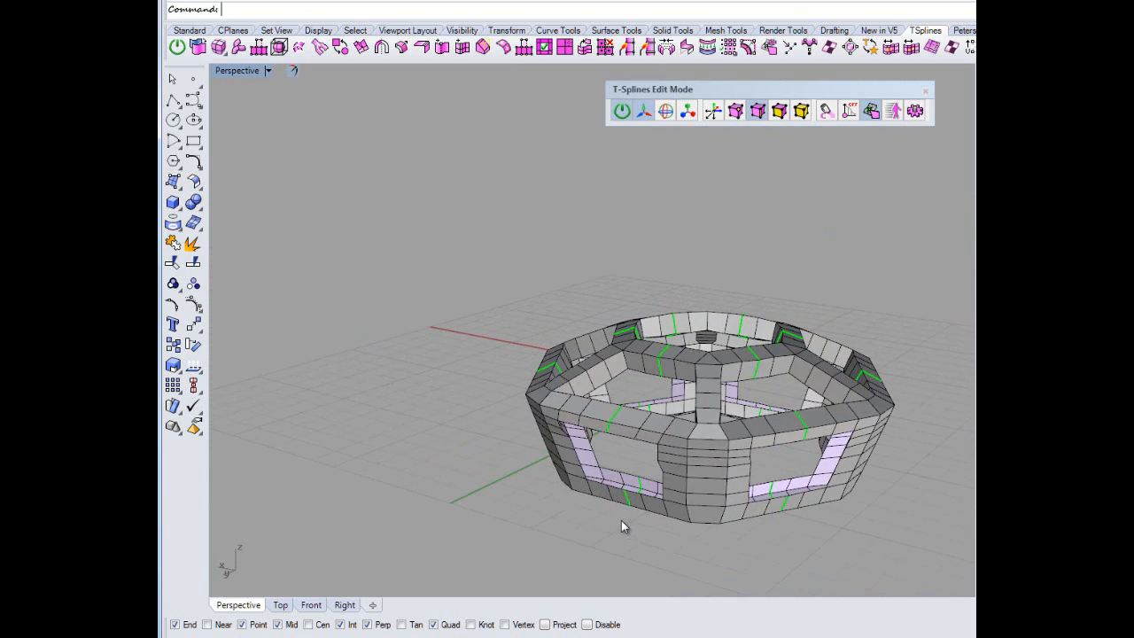
pyautogui.scroll(5, 585, 487)
pyautogui.doubleClick(568, 445)
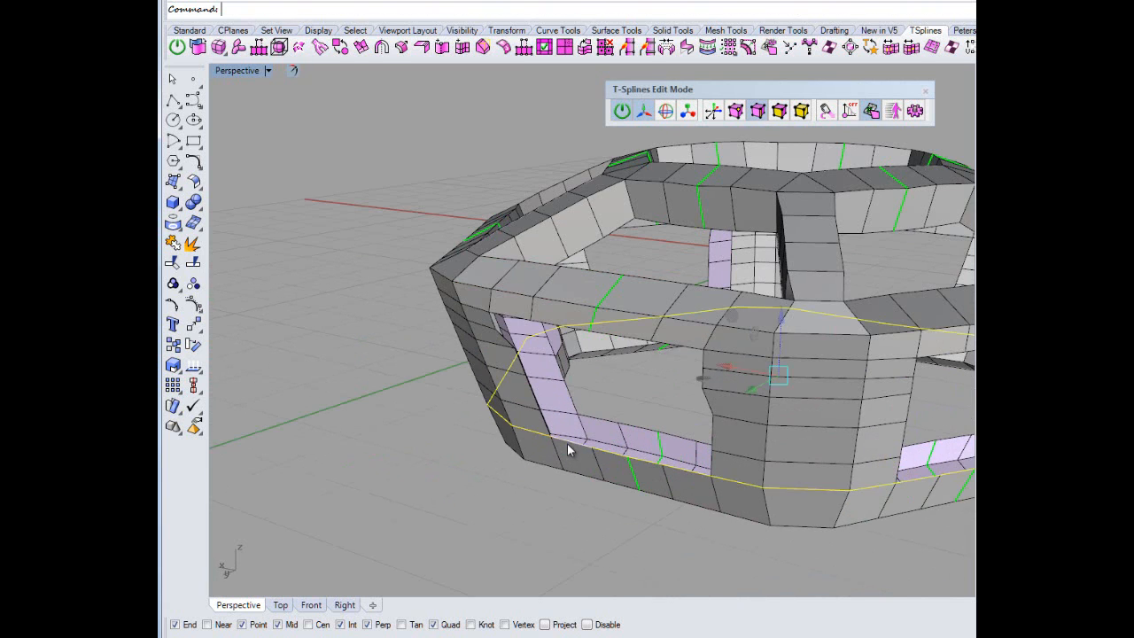
pyautogui.click(571, 512)
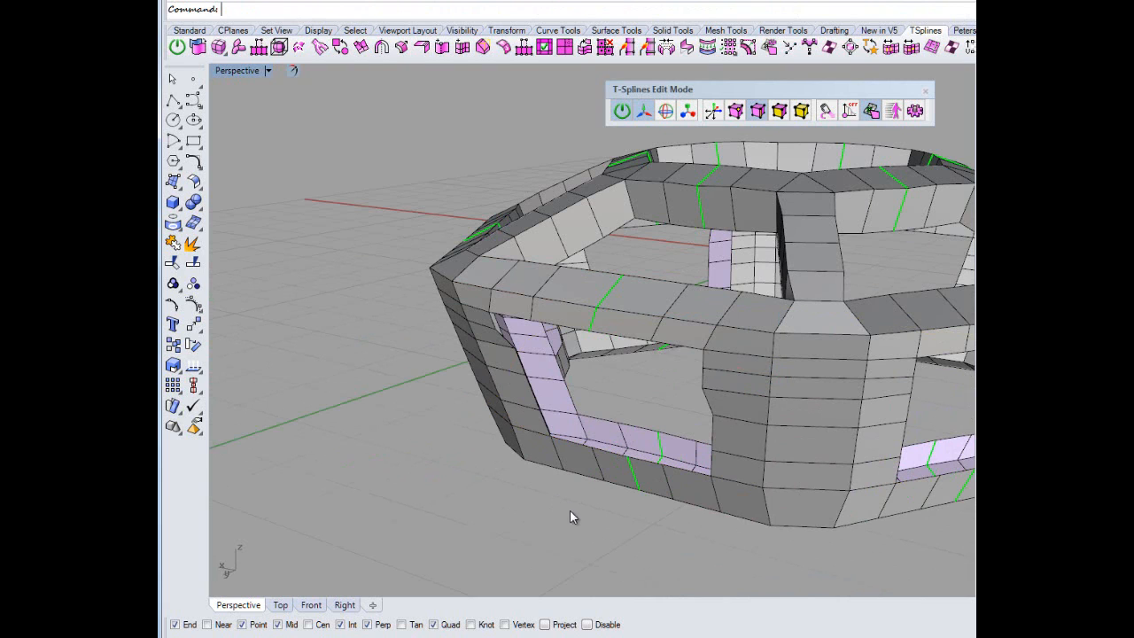
pyautogui.click(567, 439)
pyautogui.keyDown('shift'); pyautogui.click(620, 459); pyautogui.keyUp('shift')
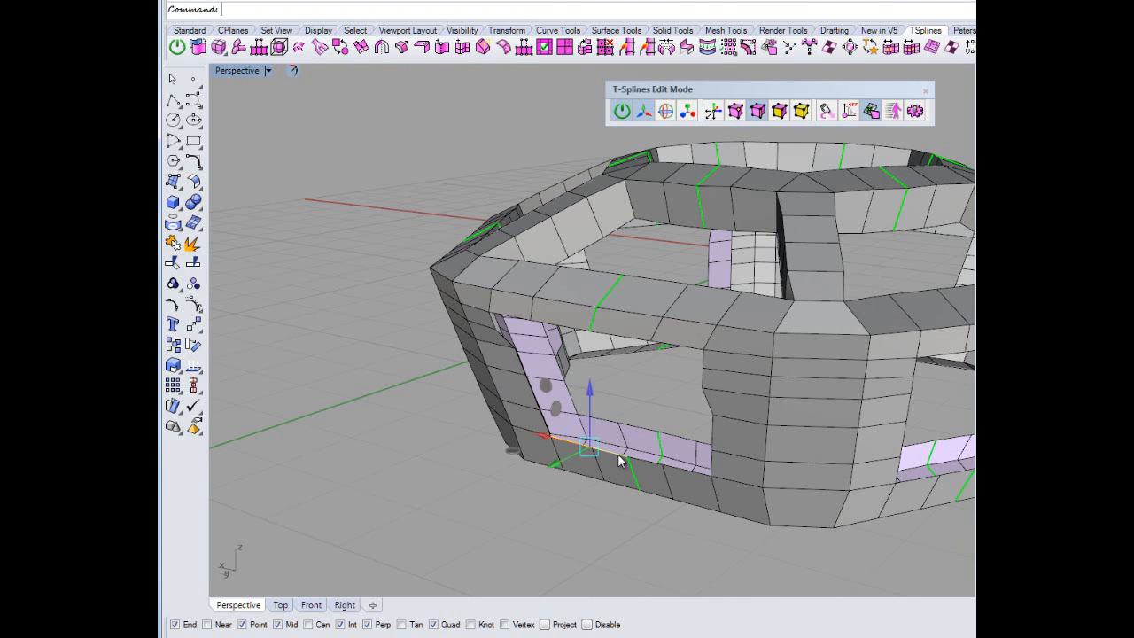
pyautogui.keyDown('shift'); pyautogui.click(691, 474); pyautogui.keyUp('shift')
pyautogui.keyDown('shift'); pyautogui.click(714, 459); pyautogui.keyUp('shift')
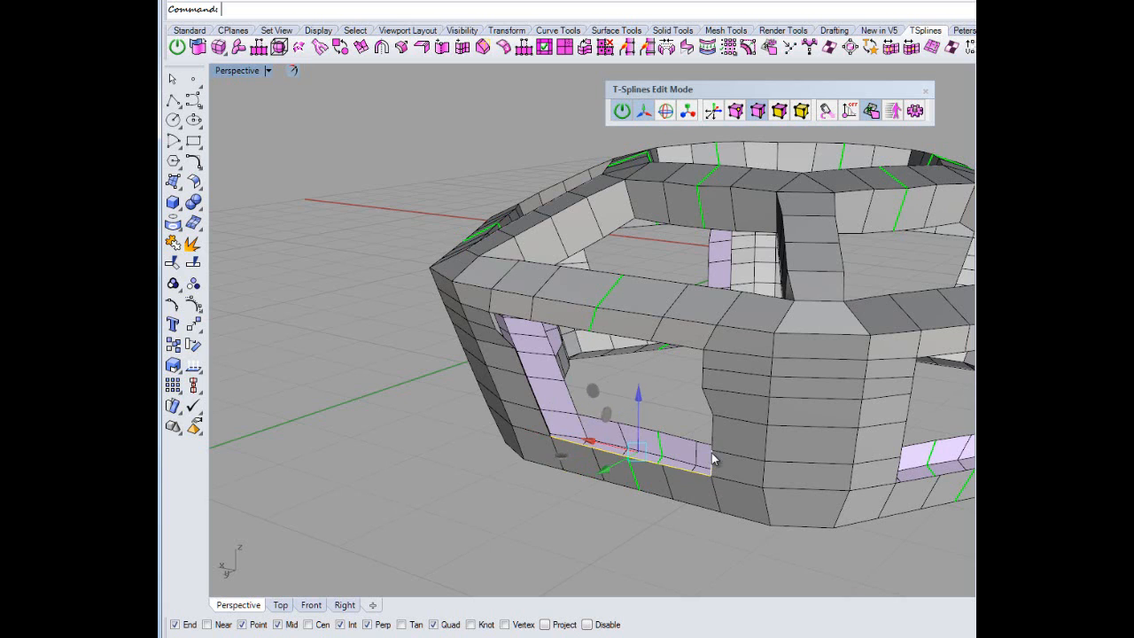
pyautogui.keyDown('shift'); pyautogui.click(714, 436); pyautogui.keyUp('shift')
pyautogui.keyDown('shift'); pyautogui.click(705, 402); pyautogui.keyUp('shift')
pyautogui.keyDown('shift'); pyautogui.click(704, 374); pyautogui.keyUp('shift')
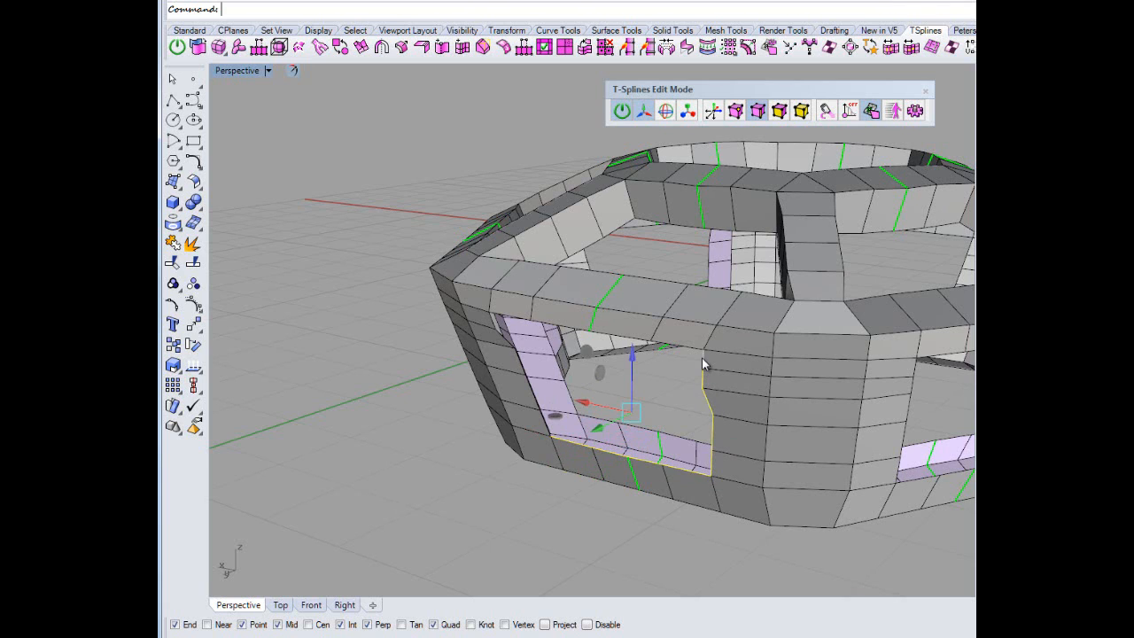
pyautogui.keyDown('shift'); pyautogui.click(681, 351); pyautogui.keyUp('shift')
pyautogui.keyDown('shift'); pyautogui.click(610, 334); pyautogui.keyUp('shift')
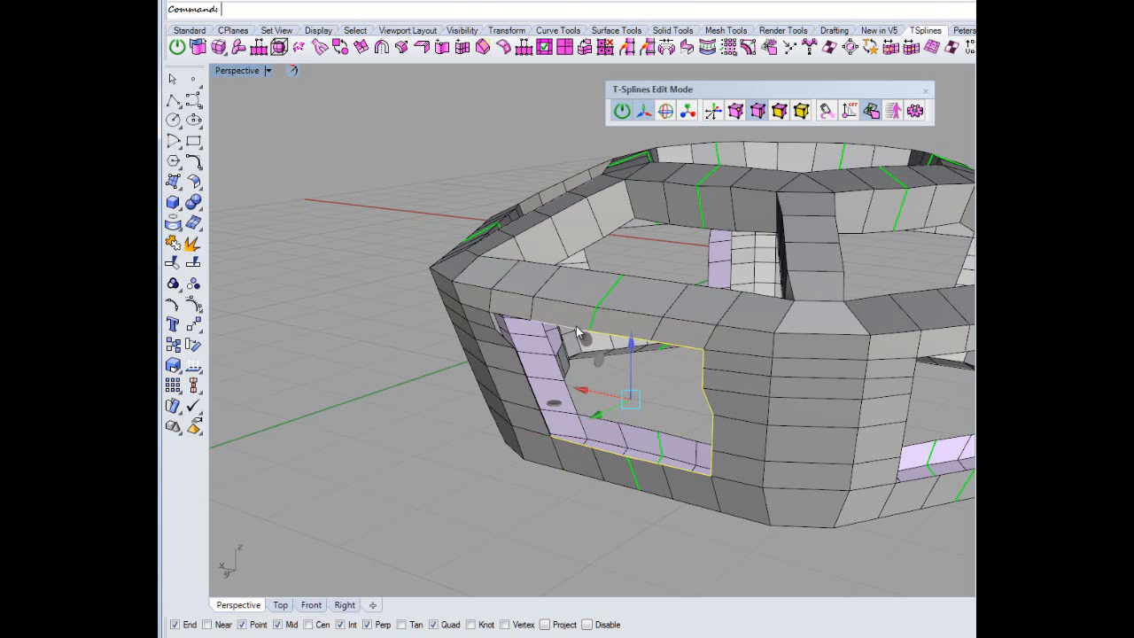
pyautogui.keyDown('shift'); pyautogui.click(568, 327); pyautogui.keyUp('shift')
pyautogui.keyDown('shift'); pyautogui.click(523, 326); pyautogui.keyUp('shift')
pyautogui.keyDown('shift'); pyautogui.click(498, 341); pyautogui.keyUp('shift')
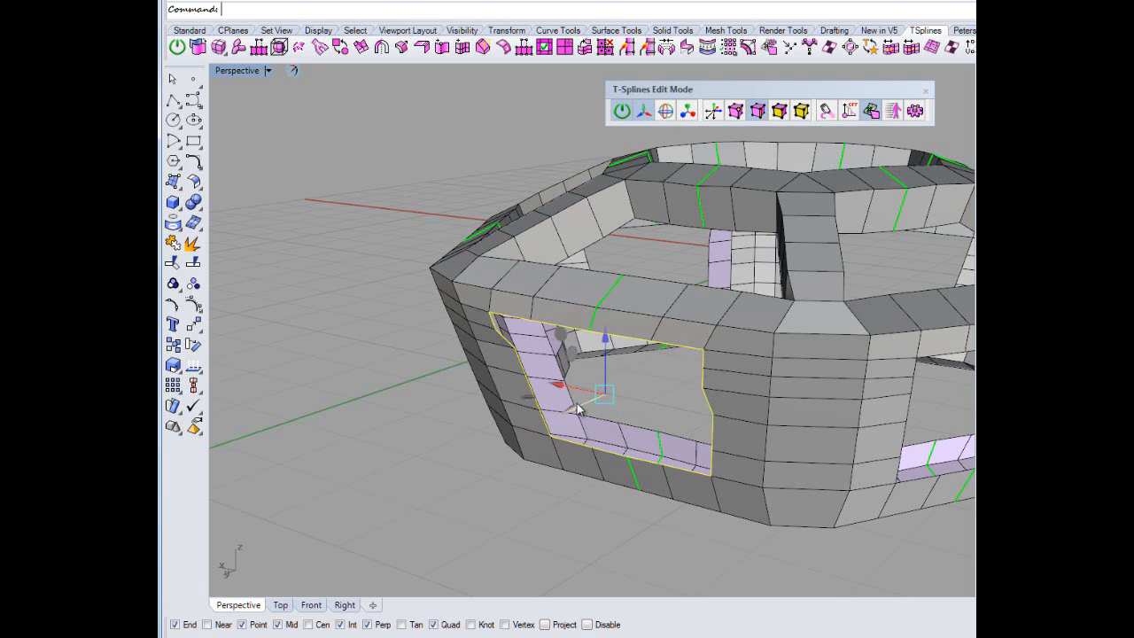
# Add all the open edges around the matching inner wall opening to the selection.
pyautogui.keyDown('shift'); pyautogui.click(618, 426); pyautogui.keyUp('shift')
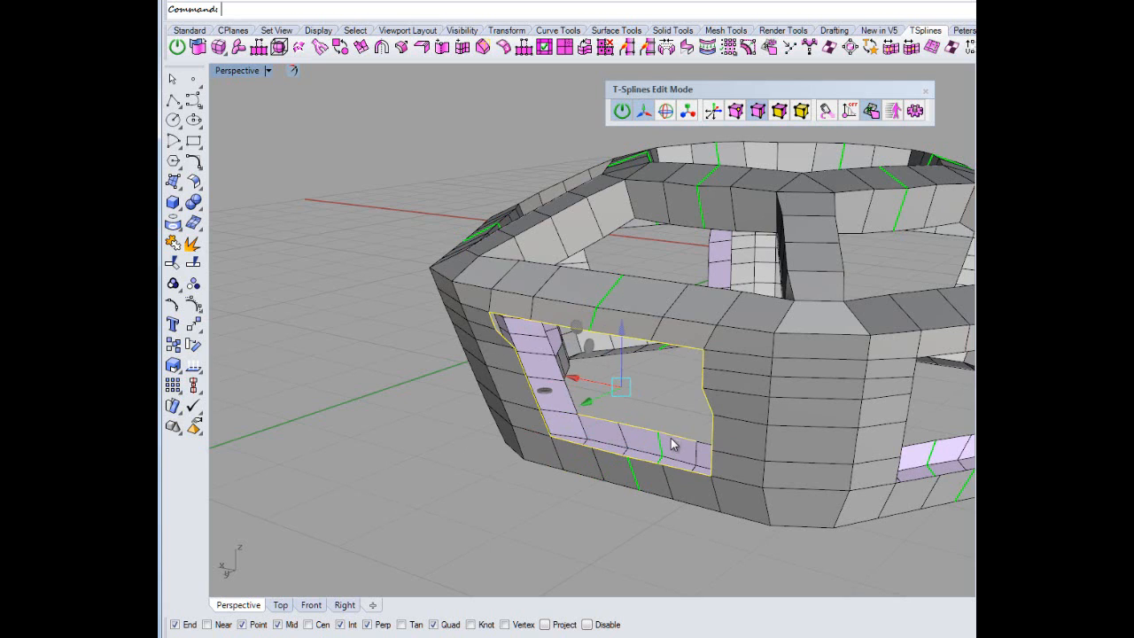
pyautogui.moveTo(671, 438); pyautogui.dragTo(785, 437, button='right')
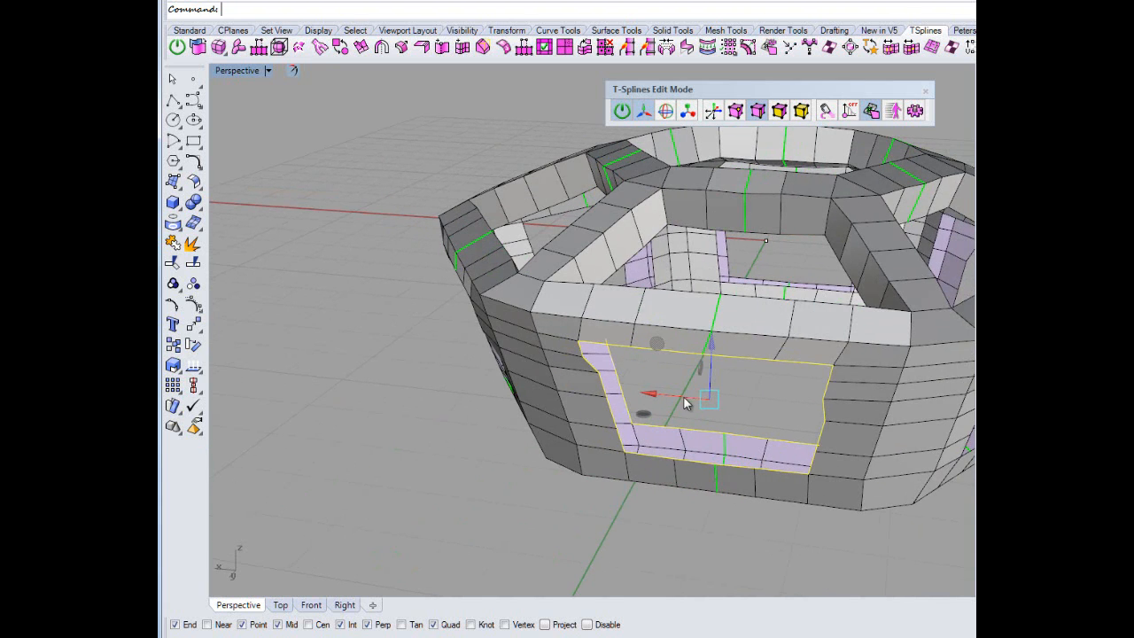
pyautogui.moveTo(684, 403); pyautogui.dragTo(580, 219, button='right')
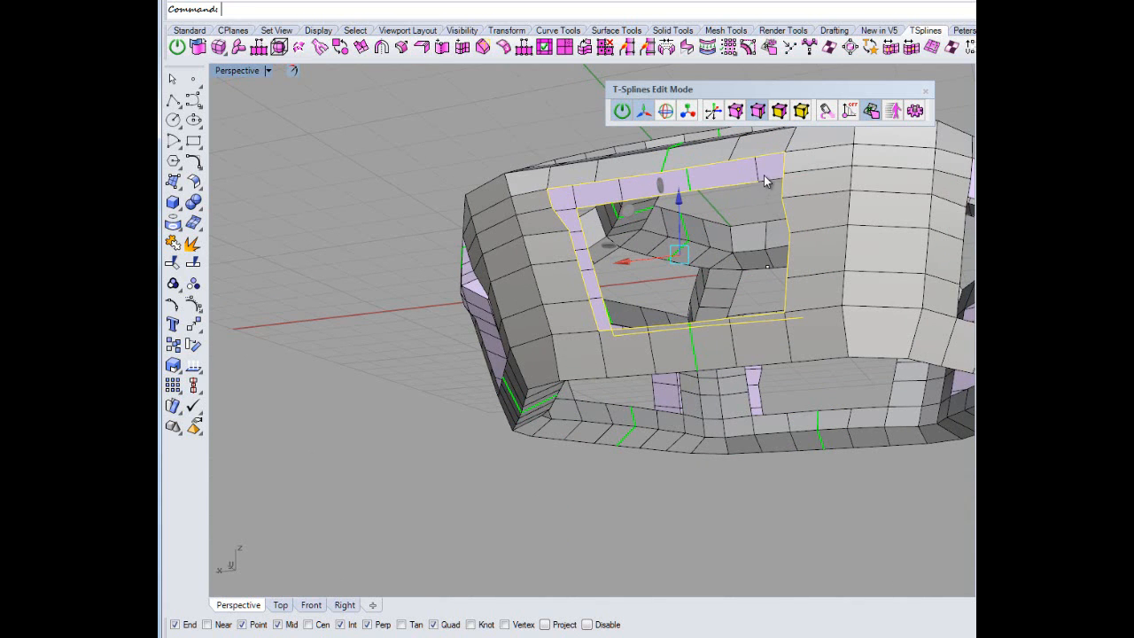
pyautogui.moveTo(727, 253); pyautogui.dragTo(891, 231, button='right')
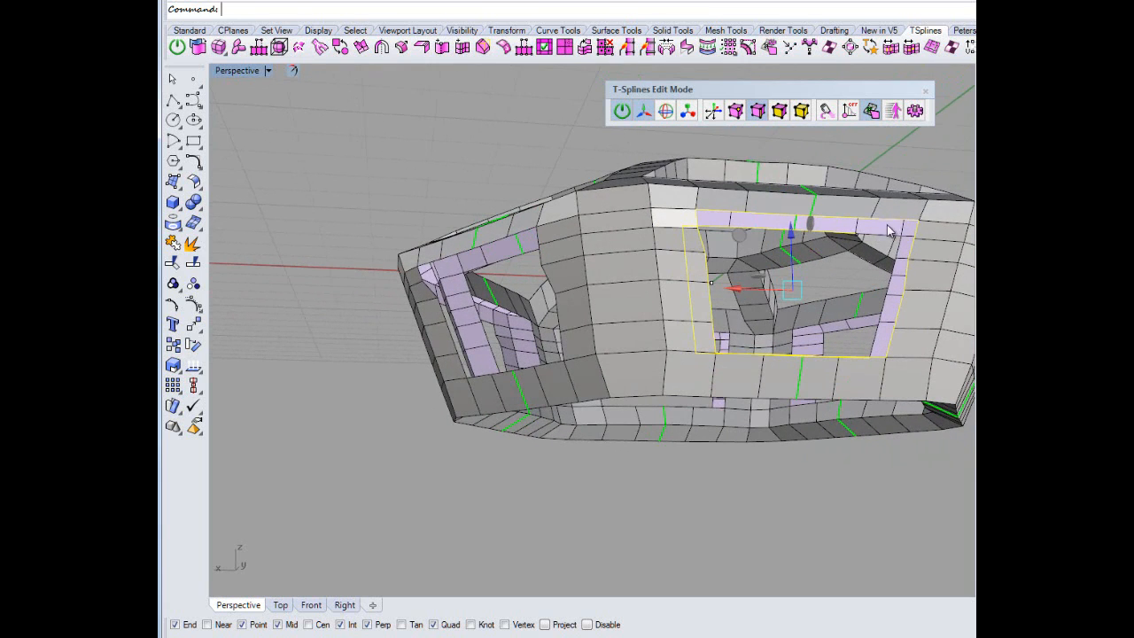
pyautogui.keyDown('shift'); pyautogui.click(897, 249); pyautogui.keyUp('shift')
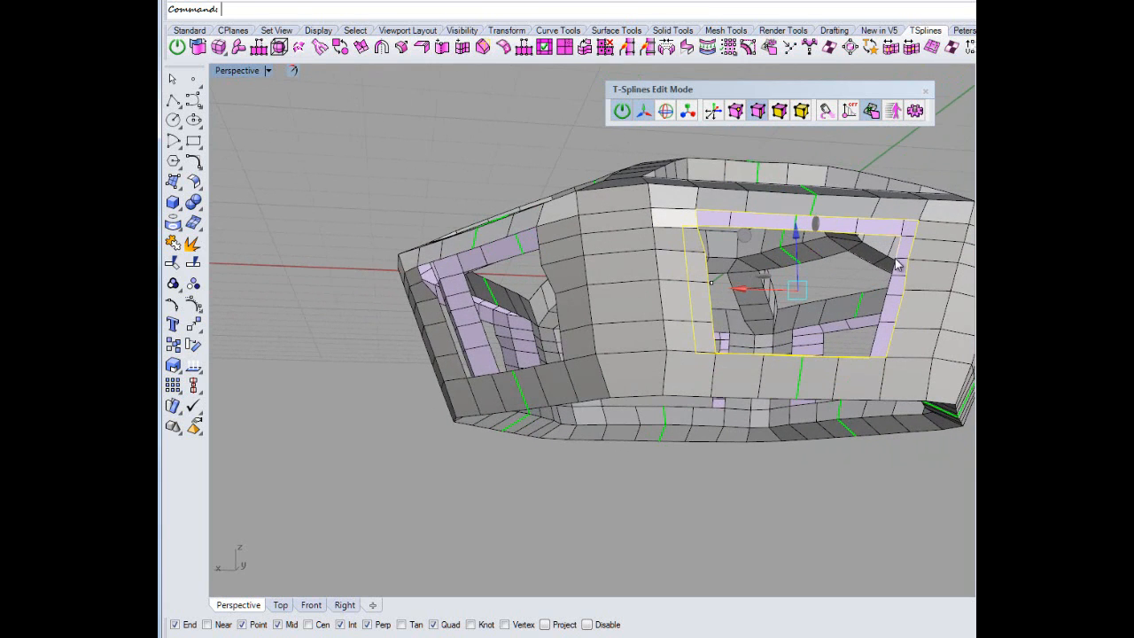
pyautogui.keyDown('shift'); pyautogui.click(897, 262); pyautogui.keyUp('shift')
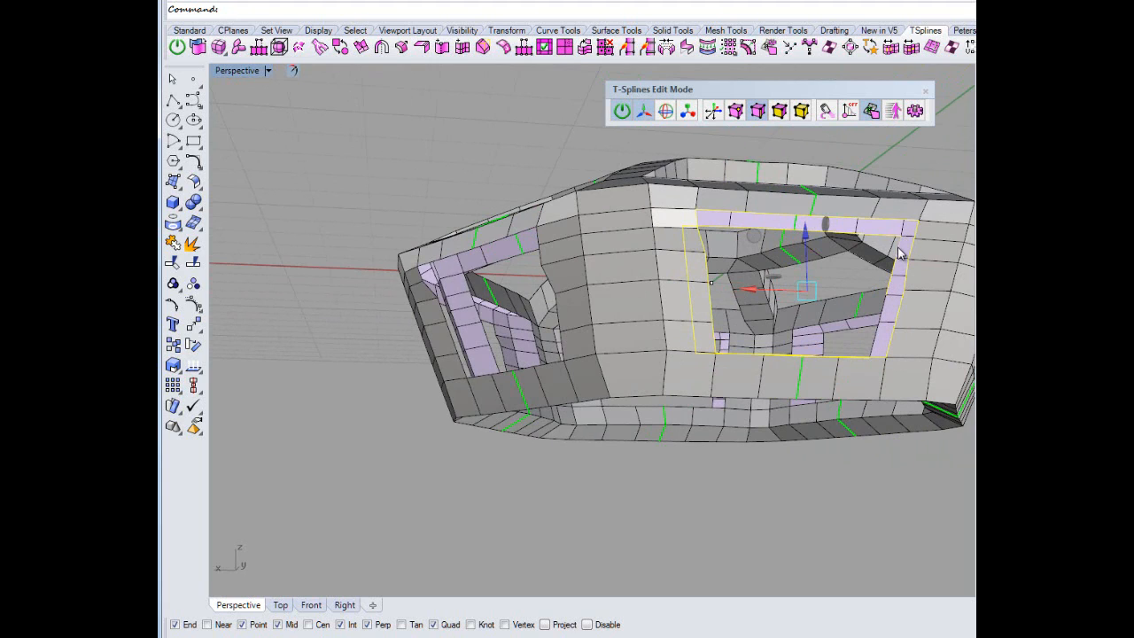
pyautogui.keyDown('ctrl'); pyautogui.click(899, 250); pyautogui.keyUp('ctrl')
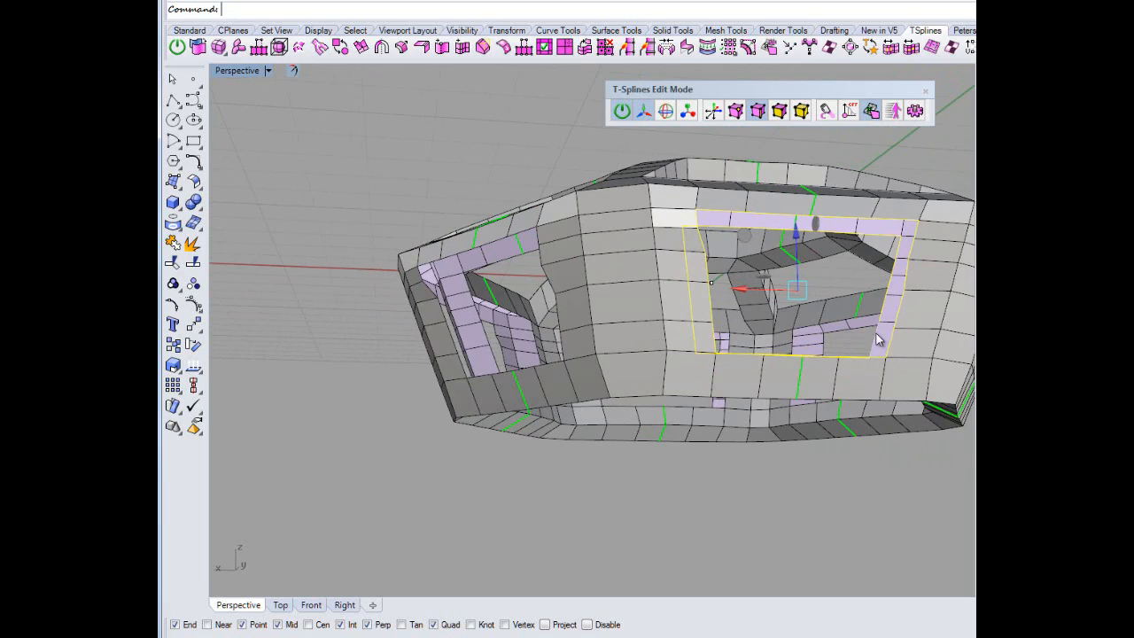
pyautogui.moveTo(880, 319); pyautogui.dragTo(658, 434, button='right')
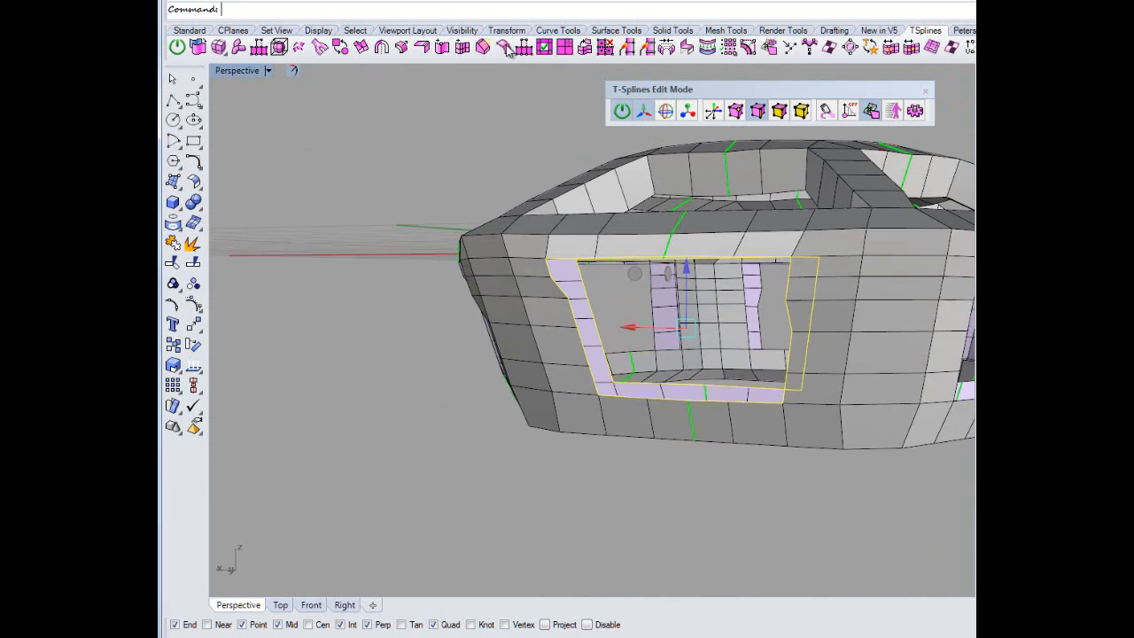
# Bridge the outer and inner window edge chains with Segments=1 and Twist=0, and check the closed window frame.
pyautogui.click(666, 46)
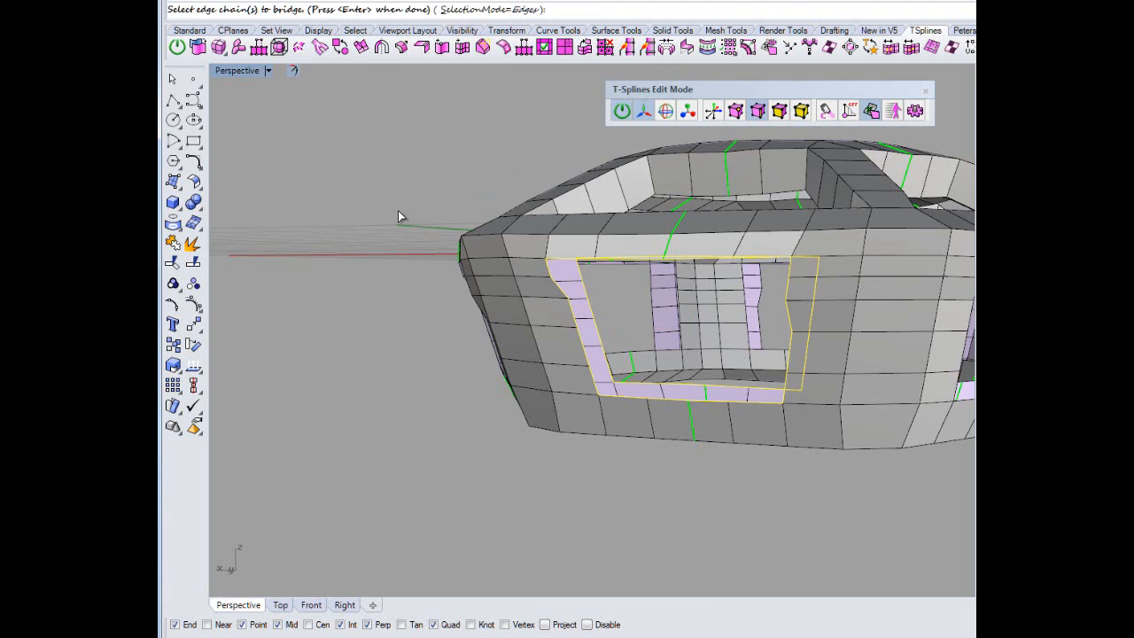
pyautogui.press('Return')
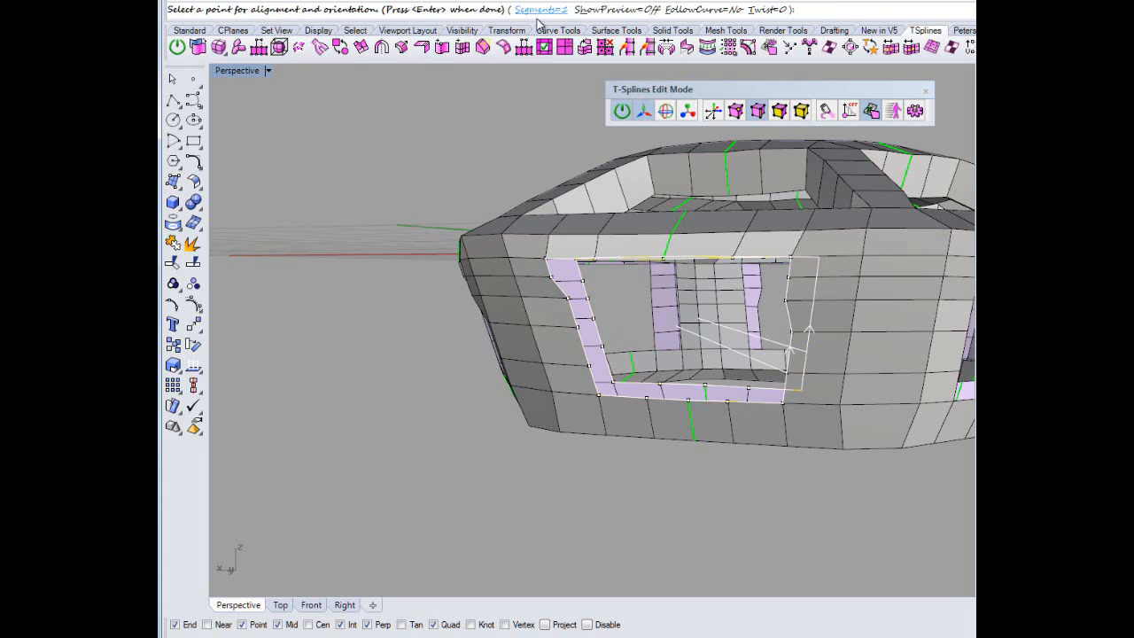
pyautogui.moveTo(420, 231); pyautogui.dragTo(820, 426, button='right')
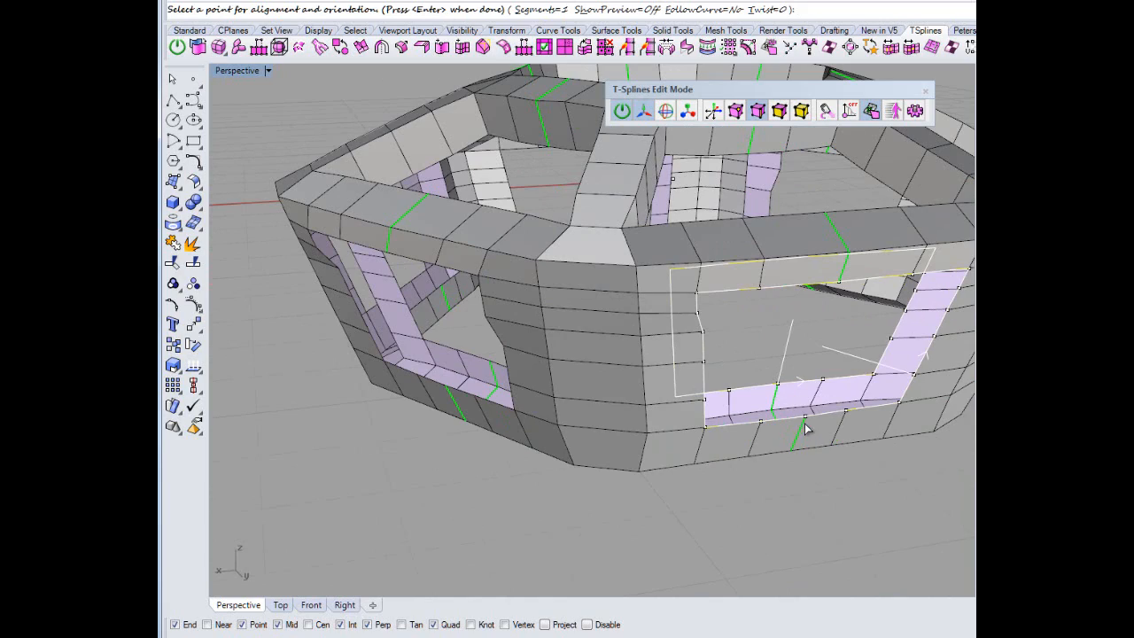
pyautogui.moveTo(804, 425); pyautogui.dragTo(725, 454, button='right')
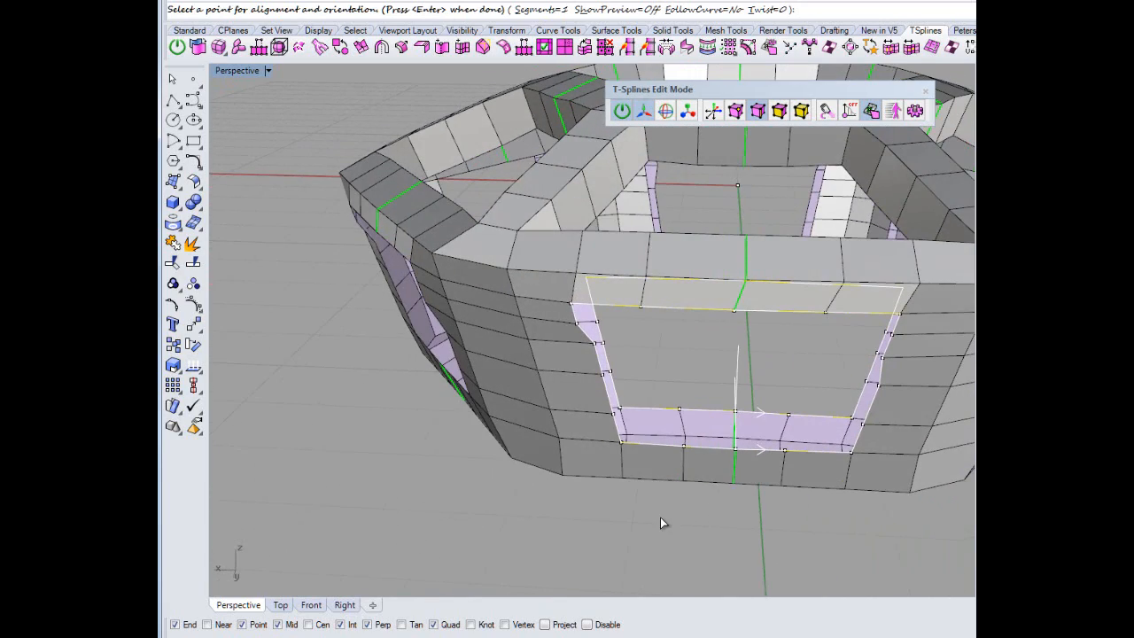
pyautogui.press('Return')
pyautogui.moveTo(661, 523); pyautogui.dragTo(592, 317, button='right')
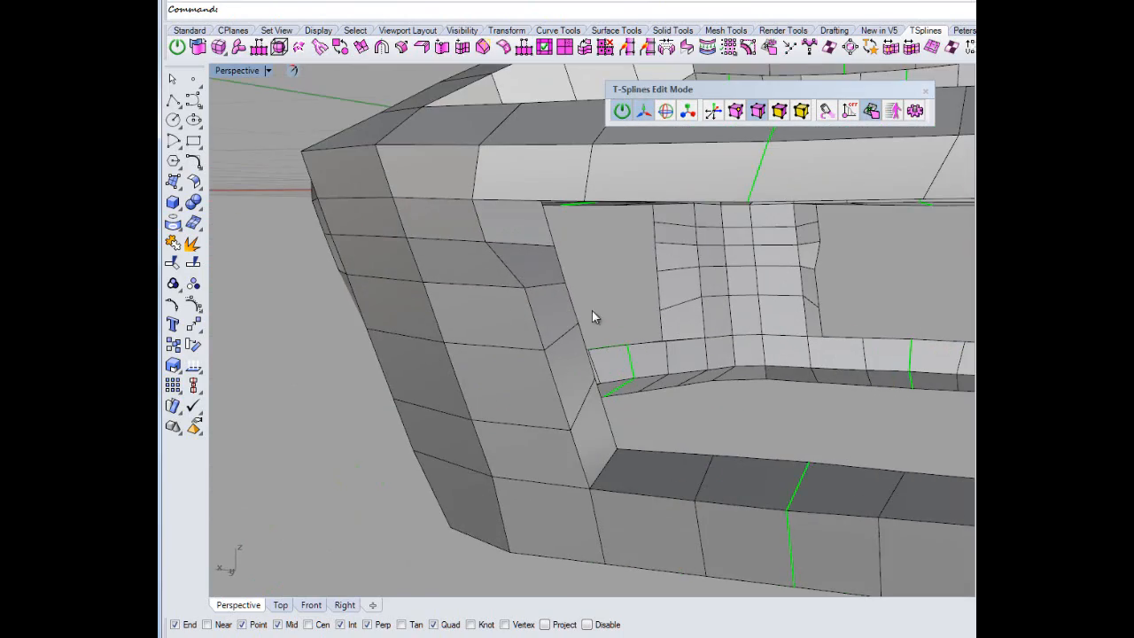
pyautogui.moveTo(600, 419); pyautogui.dragTo(713, 466, button='right')
# Restore the four-view layout and draw a circle of diameter 17 centred on the origin in the Front view.
pyautogui.scroll(-5, 638, 414)
pyautogui.scroll(-3, 651, 421)
pyautogui.scroll(-3, 644, 434)
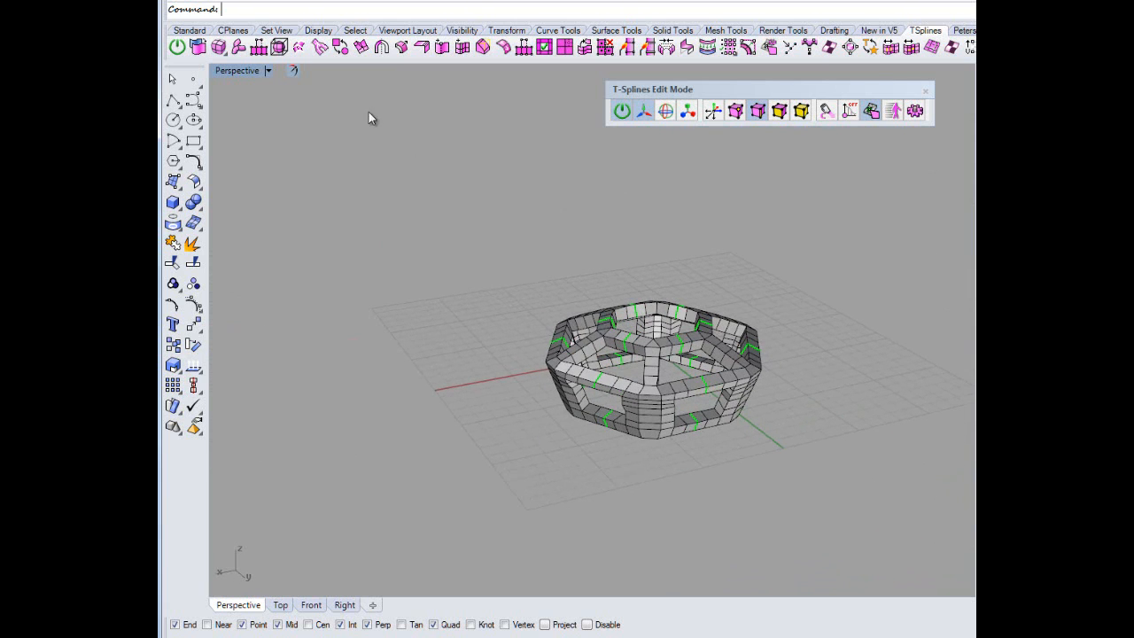
pyautogui.doubleClick(232, 70)
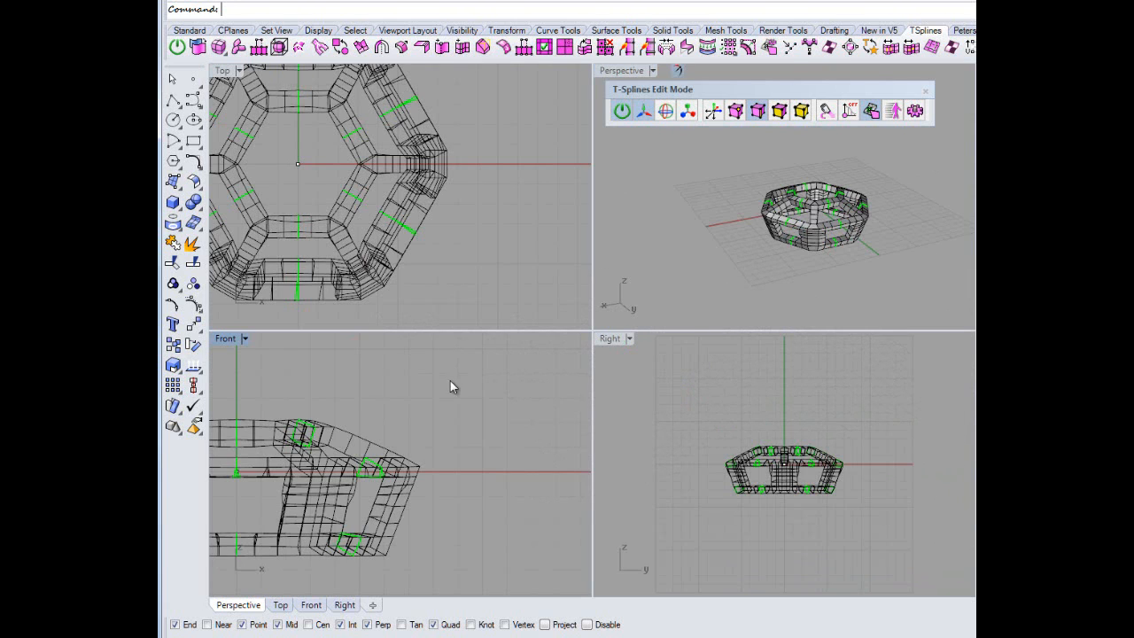
pyautogui.moveTo(451, 380); pyautogui.dragTo(473, 433, button='right')
pyautogui.moveTo(260, 352); pyautogui.dragTo(319, 410, button='right')
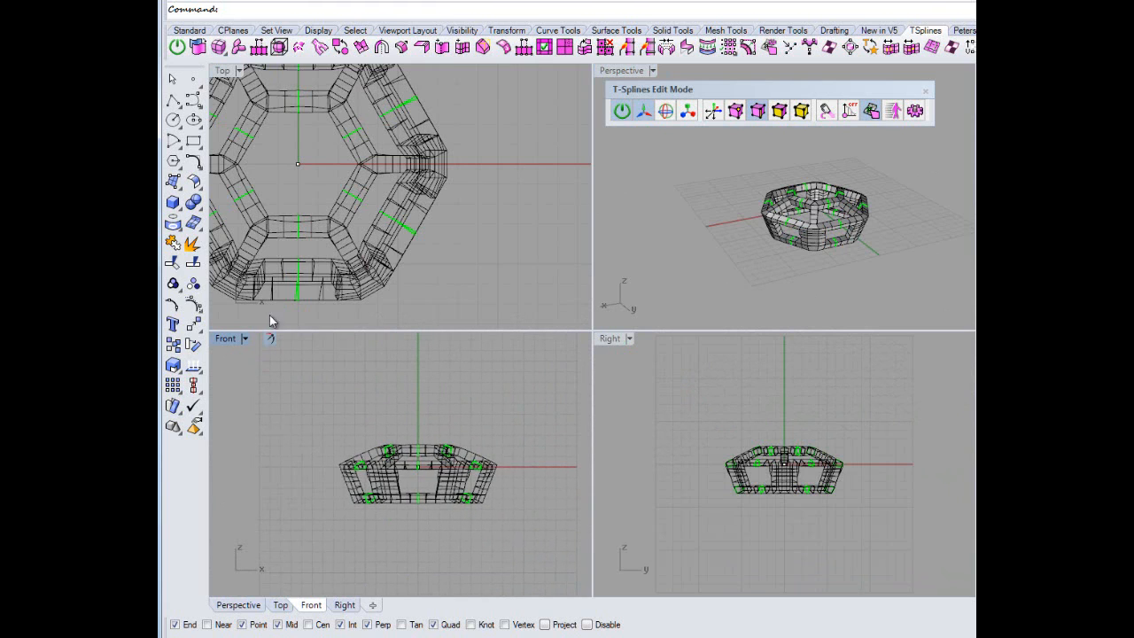
pyautogui.click(173, 119)
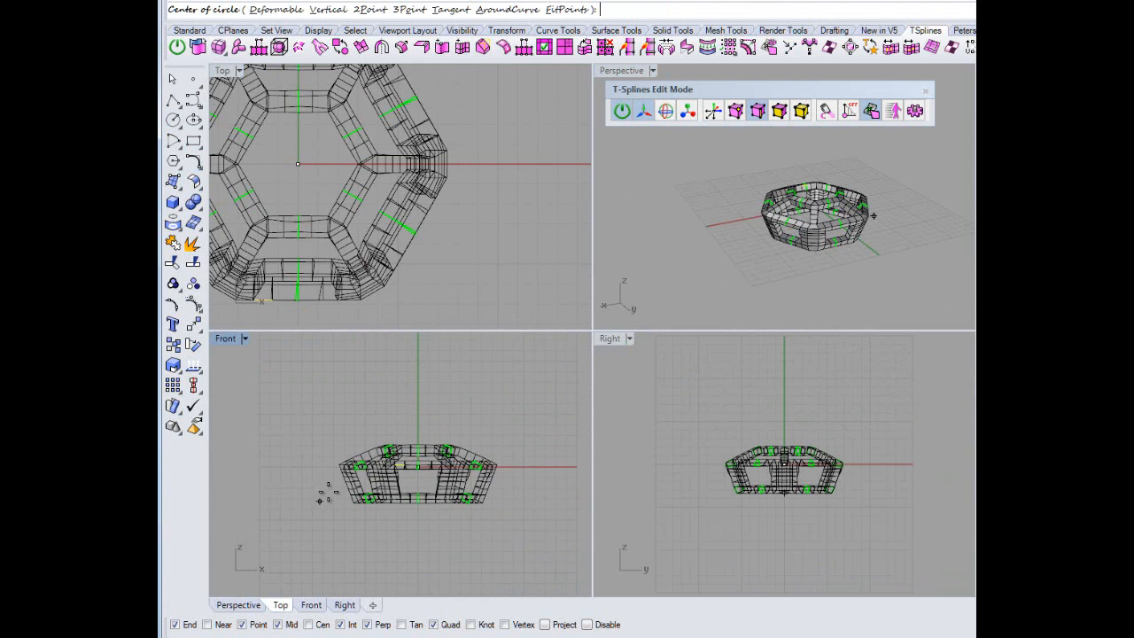
pyautogui.click(417, 466)
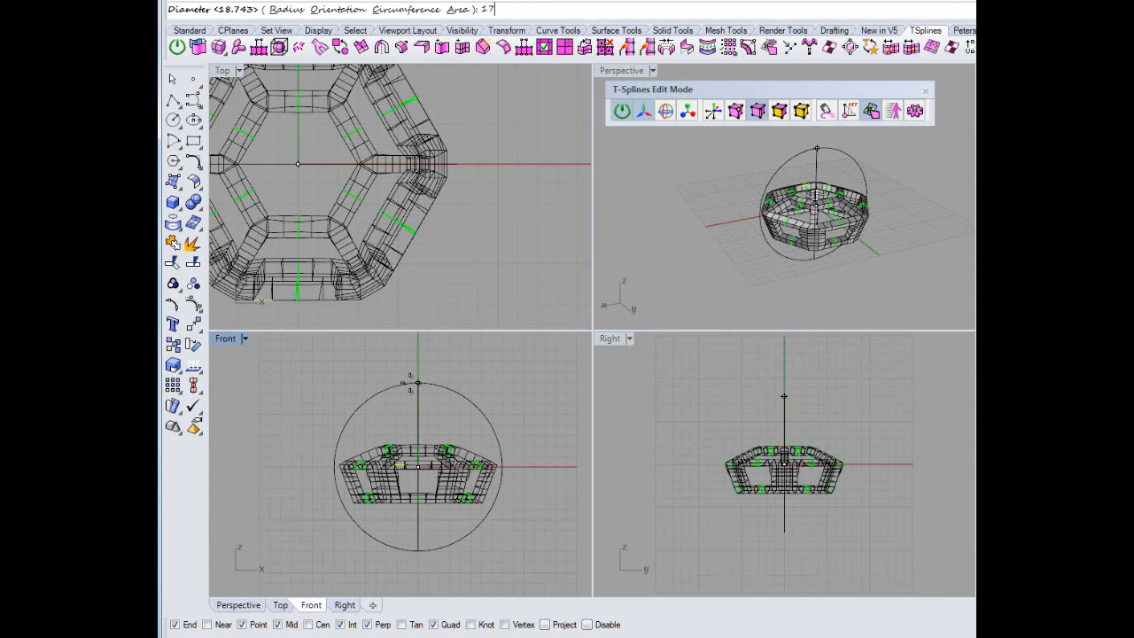
pyautogui.click(411, 379)
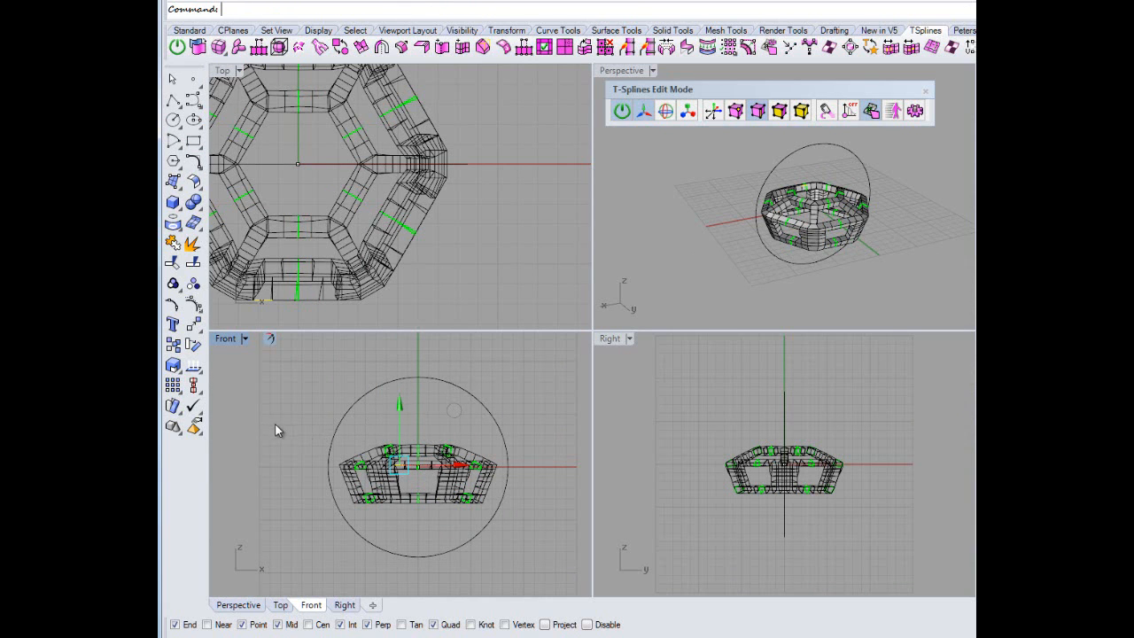
# Select the hexagonal head in the Front view and move it straight up to rest on the top of the finger circle.
pyautogui.moveTo(268, 422); pyautogui.dragTo(556, 544)
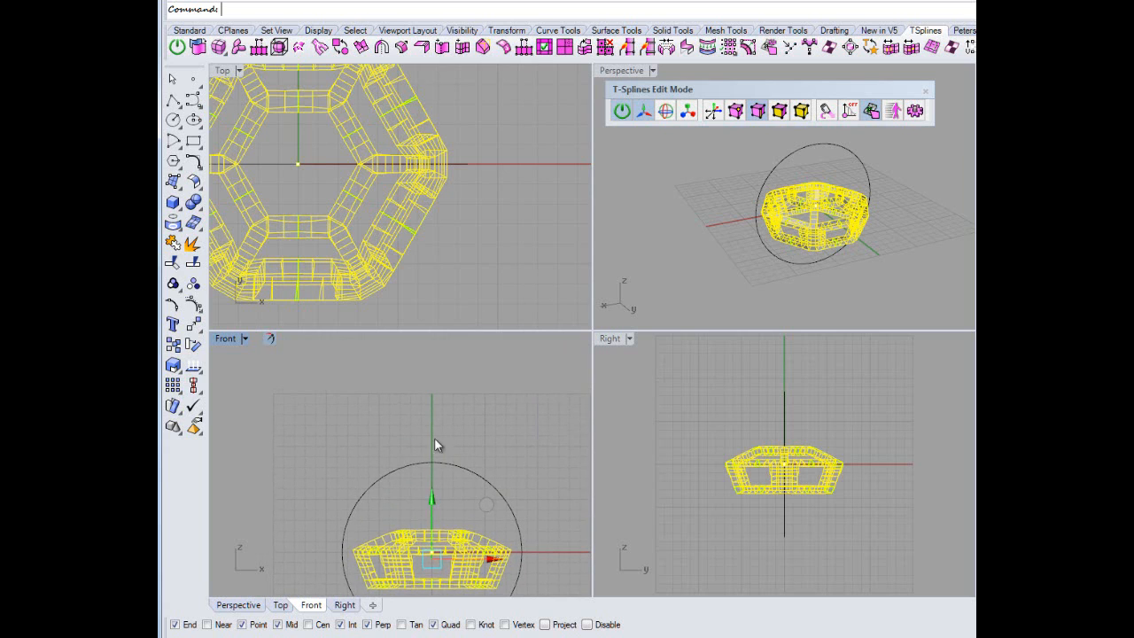
pyautogui.moveTo(431, 509); pyautogui.dragTo(425, 388)
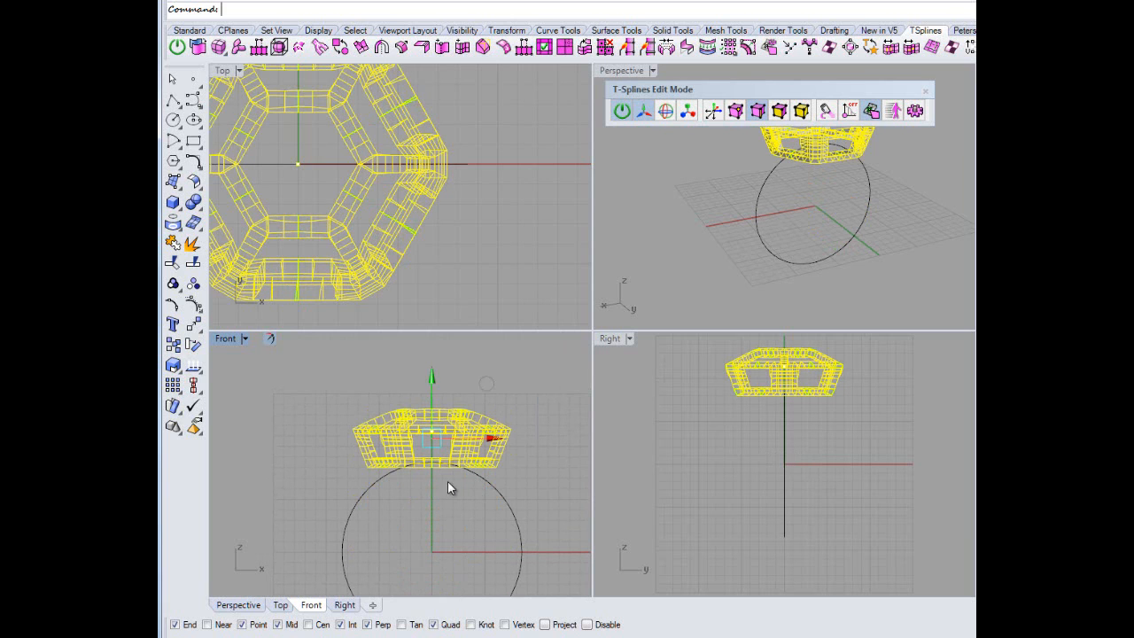
pyautogui.scroll(3, 445, 469)
pyautogui.scroll(5, 426, 457)
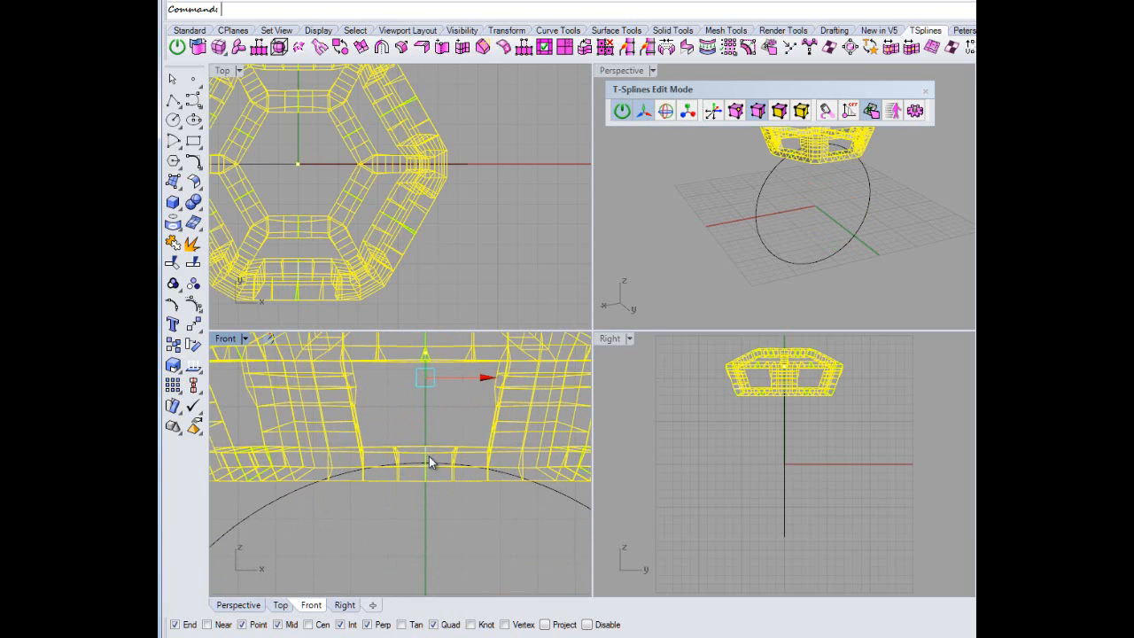
pyautogui.scroll(-6, 408, 447)
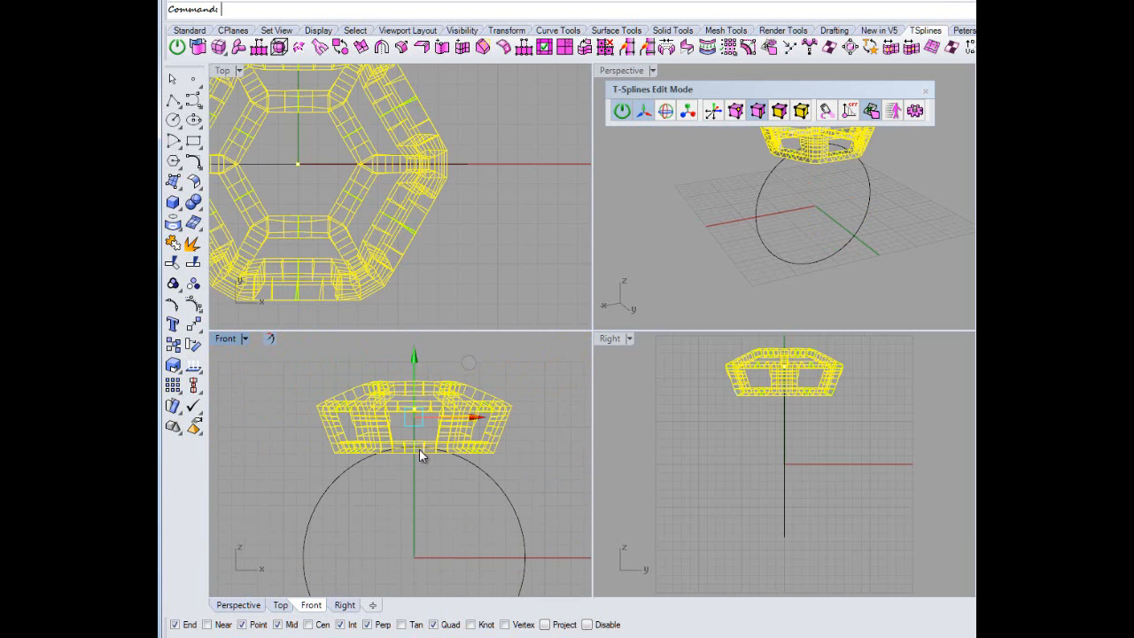
pyautogui.click(283, 454)
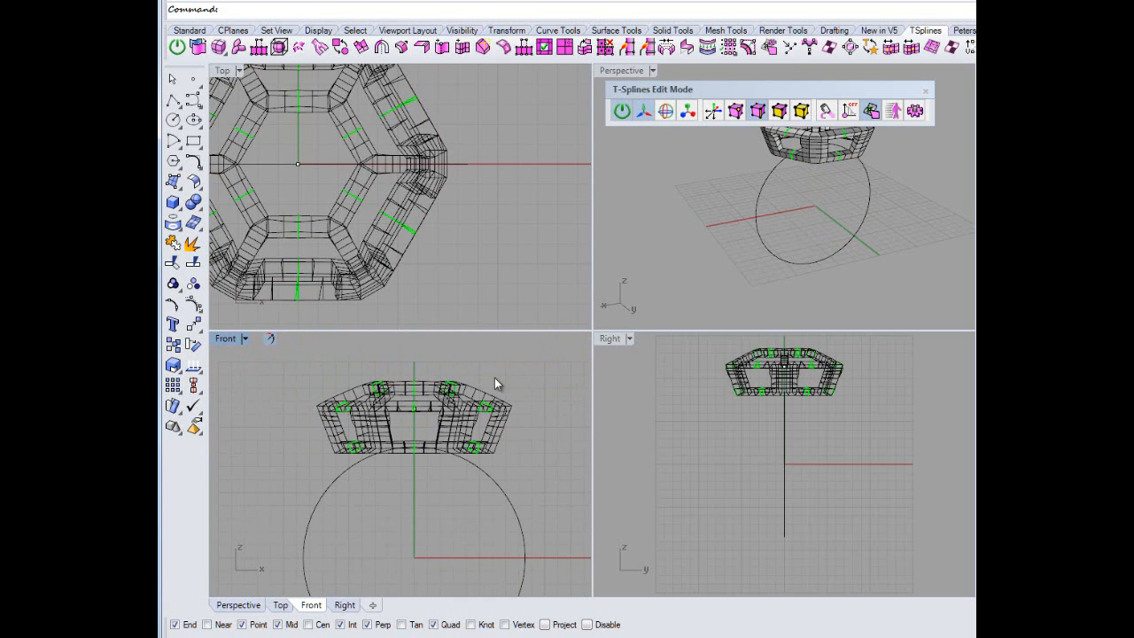
# Show the hidden construction curves, select them together with the head without the finger circle, and switch the manipulator to scaling.
pyautogui.scroll(-3, 441, 454)
pyautogui.scroll(-4, 434, 266)
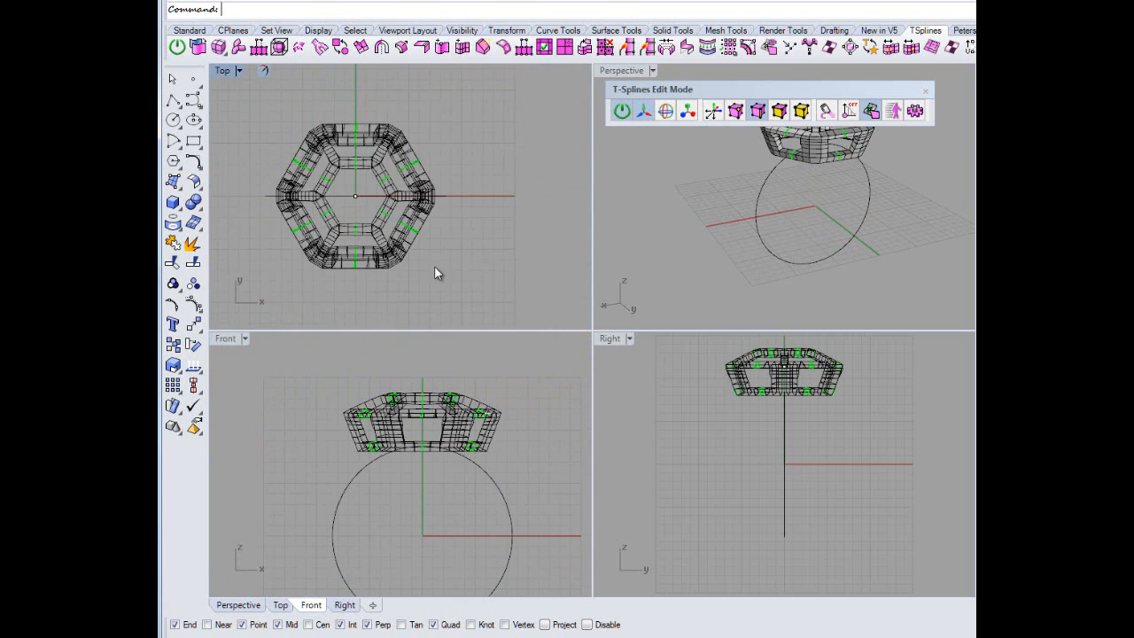
pyautogui.moveTo(434, 266); pyautogui.dragTo(420, 240, button='right')
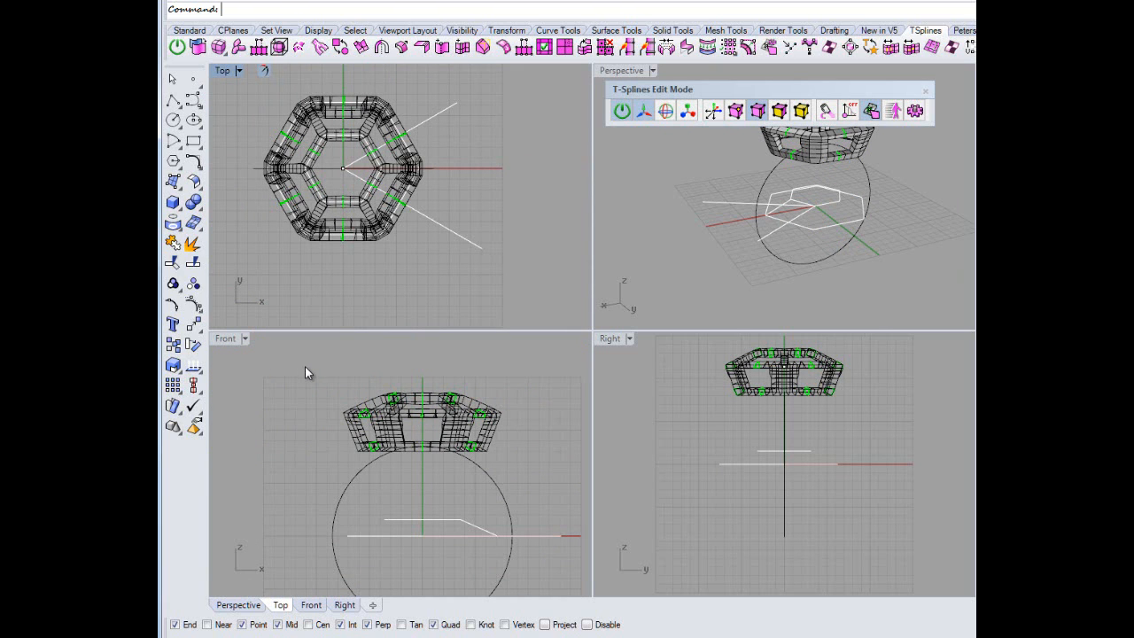
pyautogui.moveTo(303, 380); pyautogui.dragTo(585, 603)
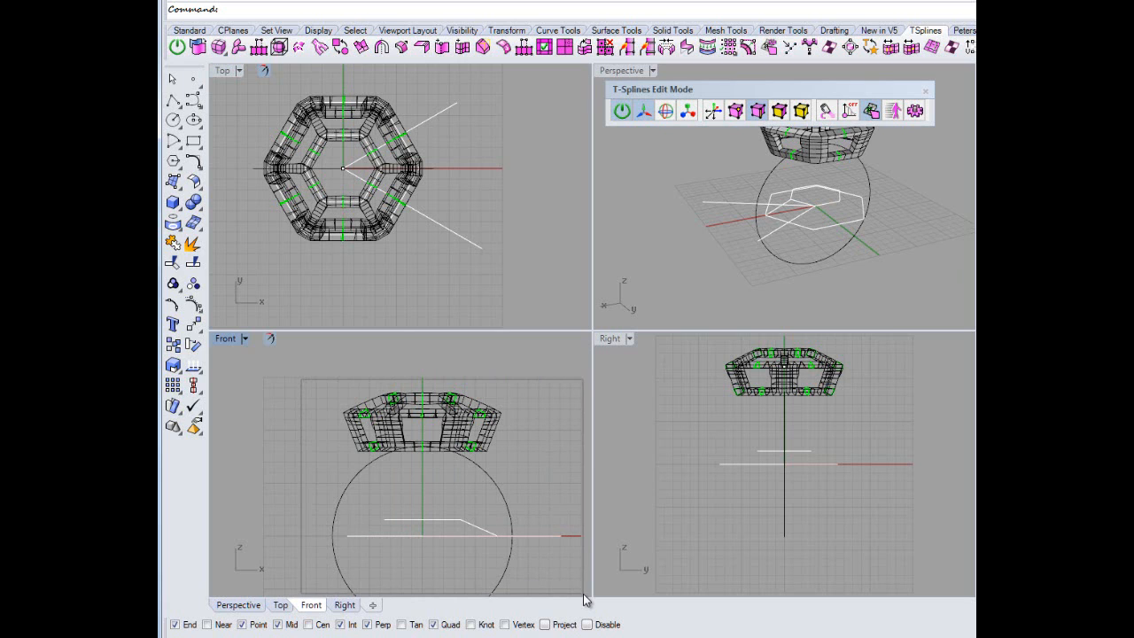
pyautogui.moveTo(295, 475); pyautogui.dragTo(348, 491, button='right')
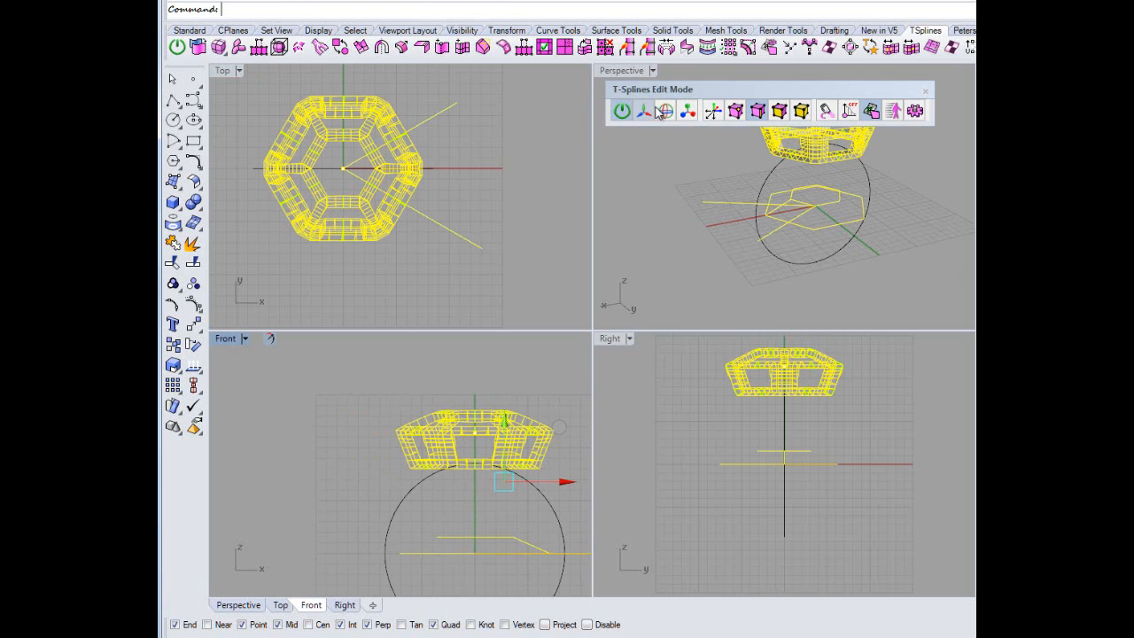
pyautogui.click(686, 114)
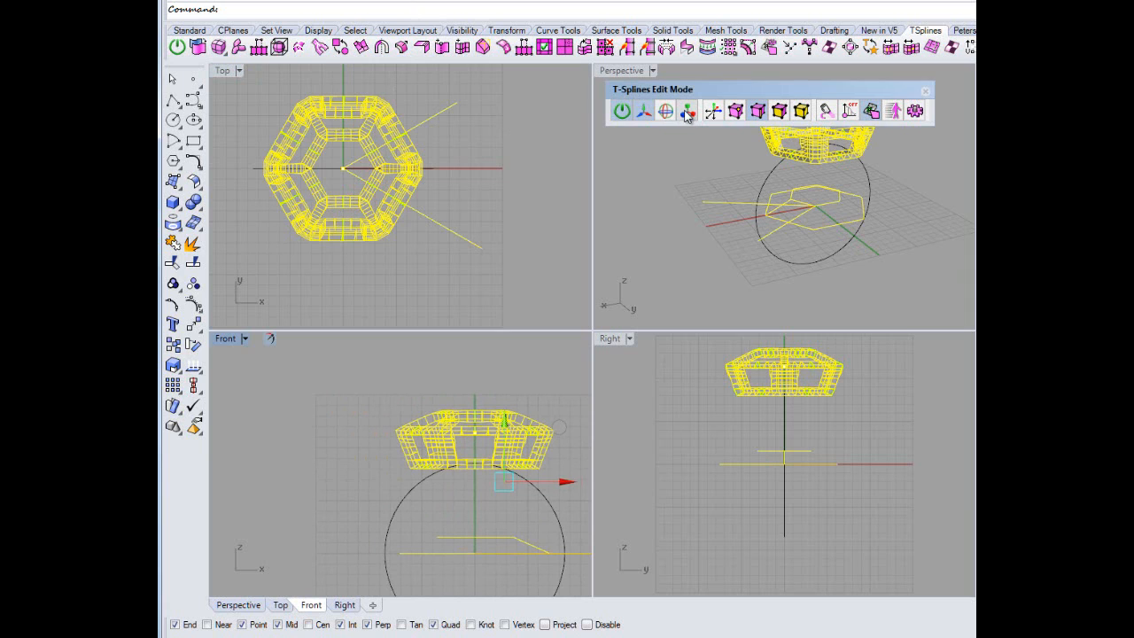
pyautogui.doubleClick(223, 71)
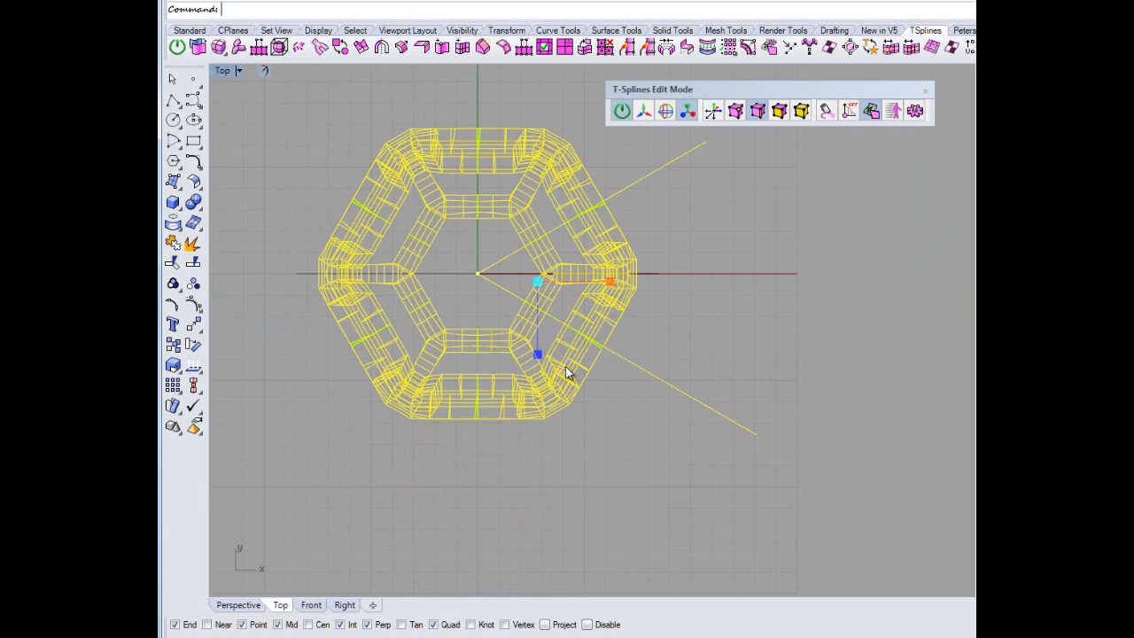
# Remove the two angled guide lines from the selection and scale the head with its hexagon curves down slightly and uniformly in the Top view.
pyautogui.keyDown('ctrl'); pyautogui.moveTo(676, 441); pyautogui.dragTo(673, 443); pyautogui.keyUp('ctrl')
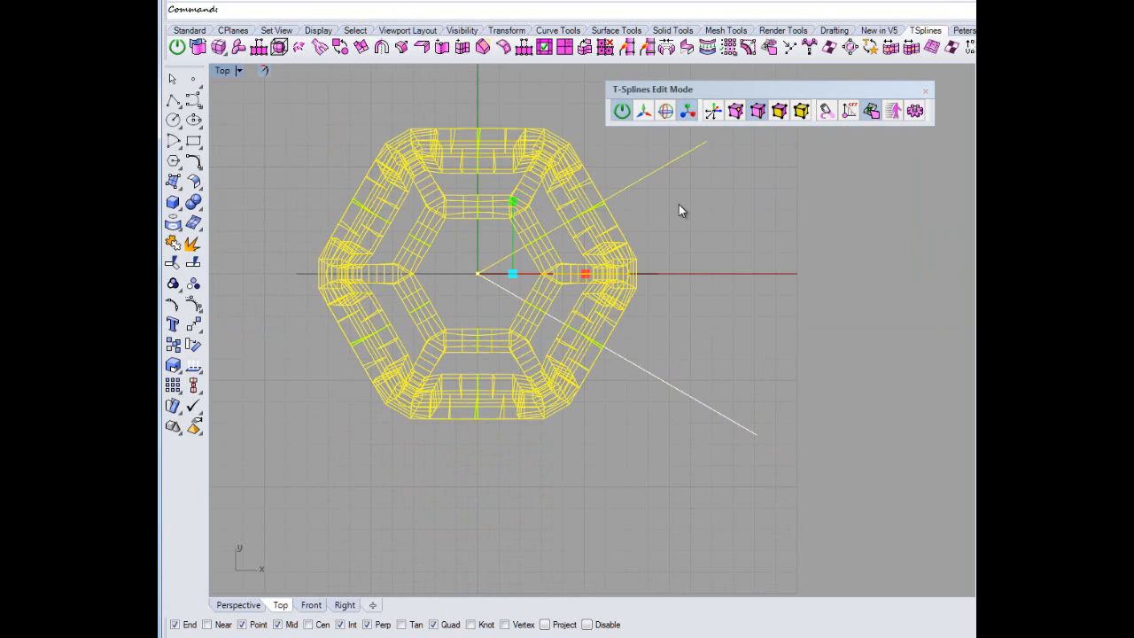
pyautogui.keyDown('ctrl'); pyautogui.click(638, 179); pyautogui.keyUp('ctrl')
pyautogui.moveTo(473, 274); pyautogui.dragTo(447, 281)
pyautogui.press('Escape')
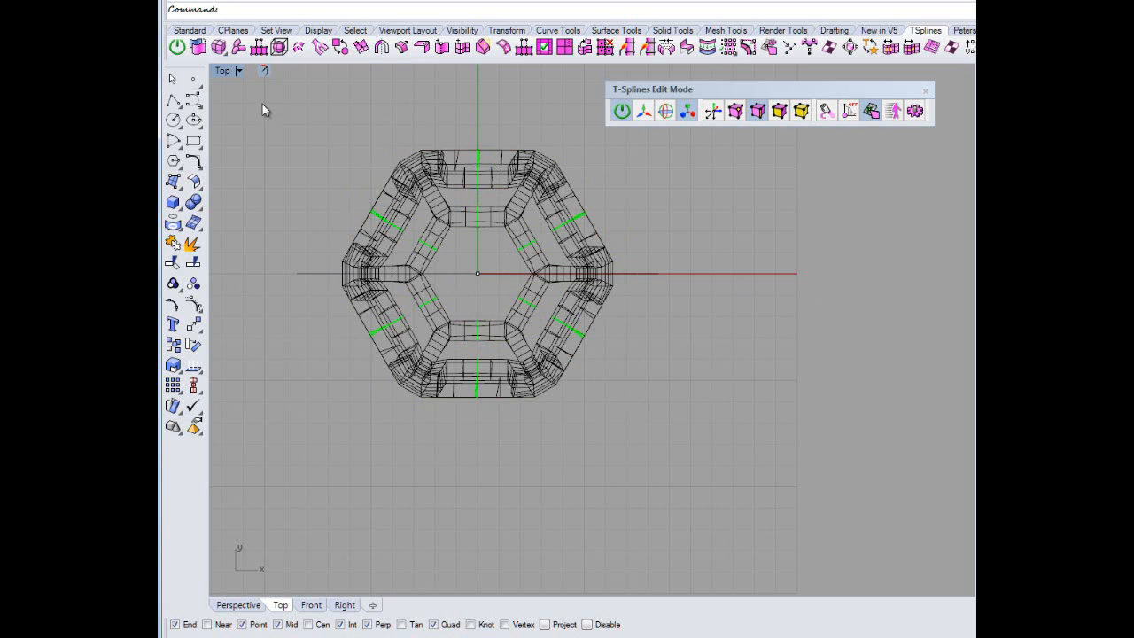
pyautogui.doubleClick(224, 72)
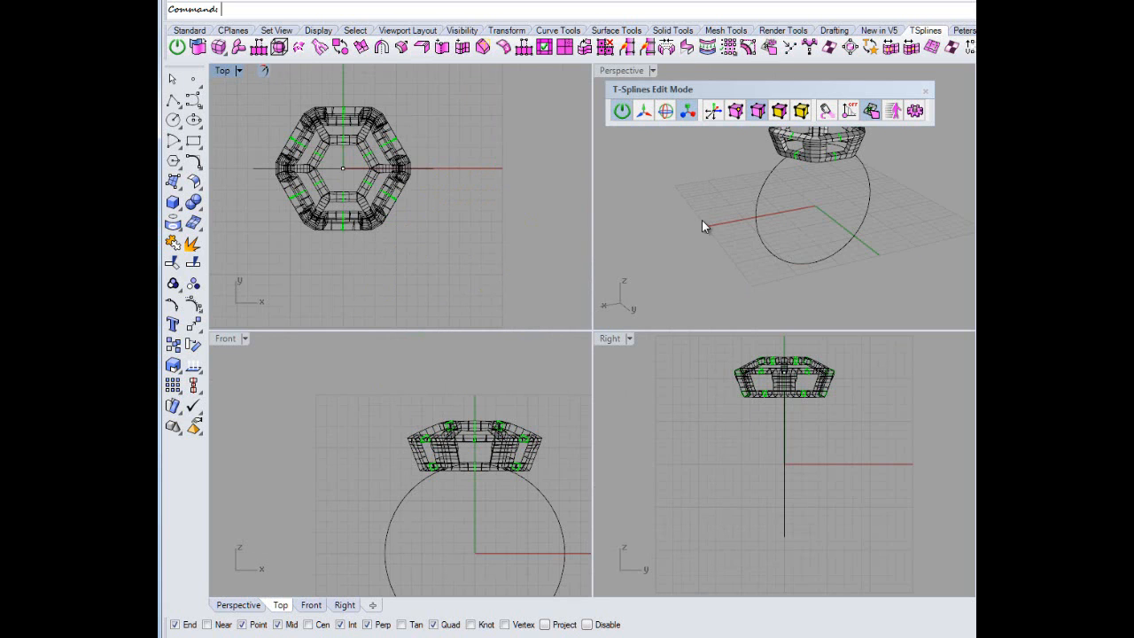
pyautogui.moveTo(702, 226); pyautogui.dragTo(671, 217, button='right')
pyautogui.doubleClick(620, 71)
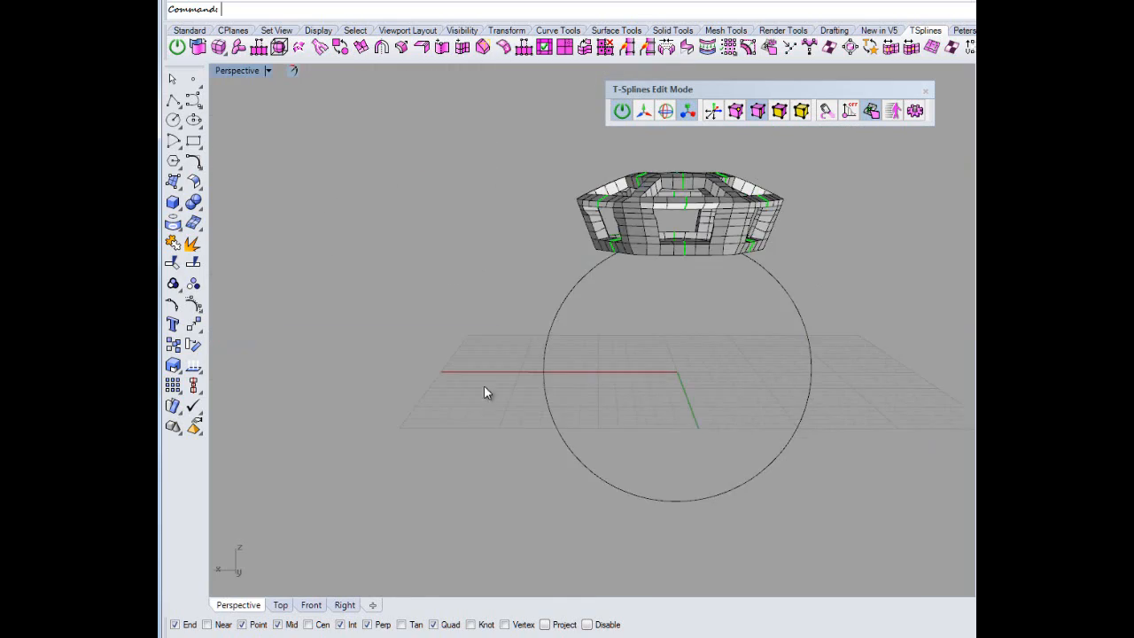
pyautogui.moveTo(484, 393); pyautogui.dragTo(568, 270, button='right')
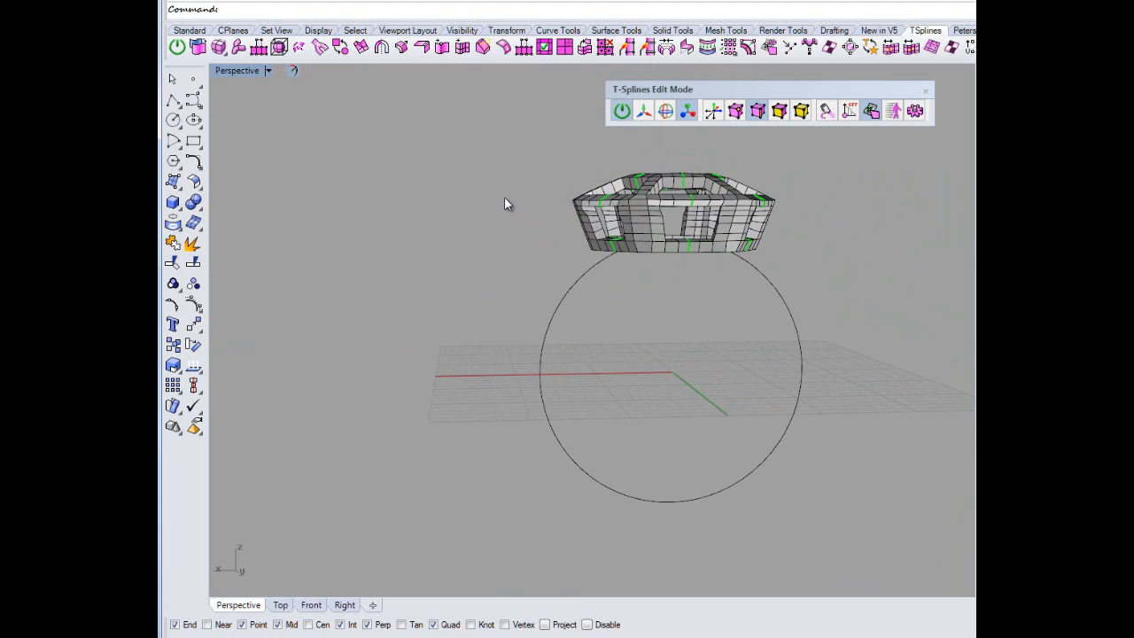
pyautogui.doubleClick(243, 69)
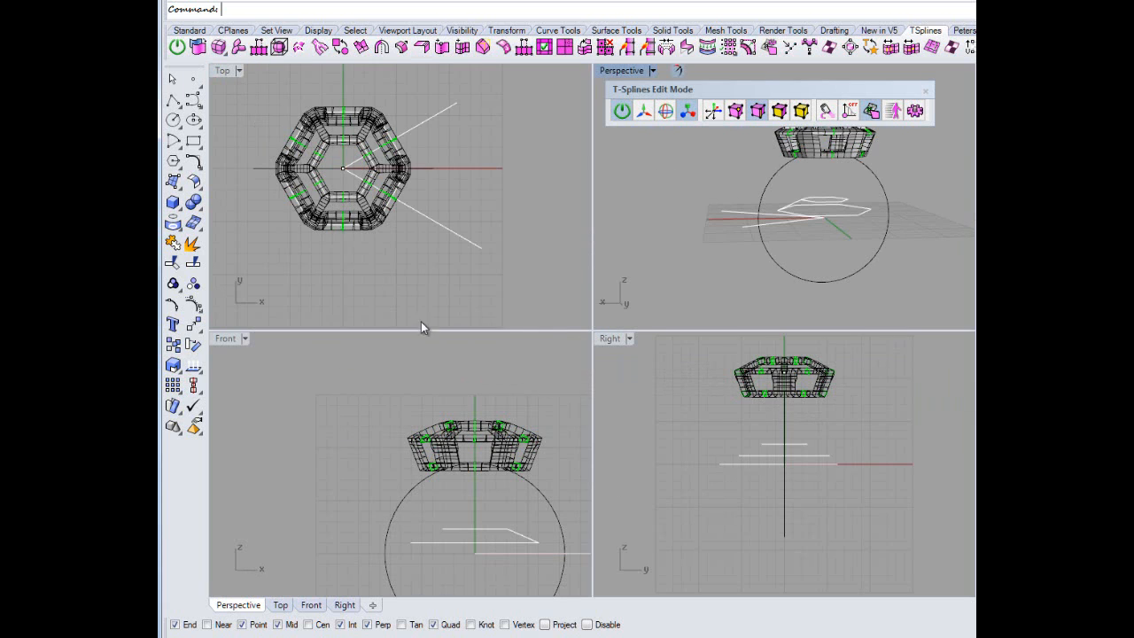
# Select the head, its hexagon curves and the finger circle without the guide lines, and scale them down uniformly together.
pyautogui.moveTo(364, 285); pyautogui.dragTo(439, 293, button='right')
pyautogui.click(418, 176)
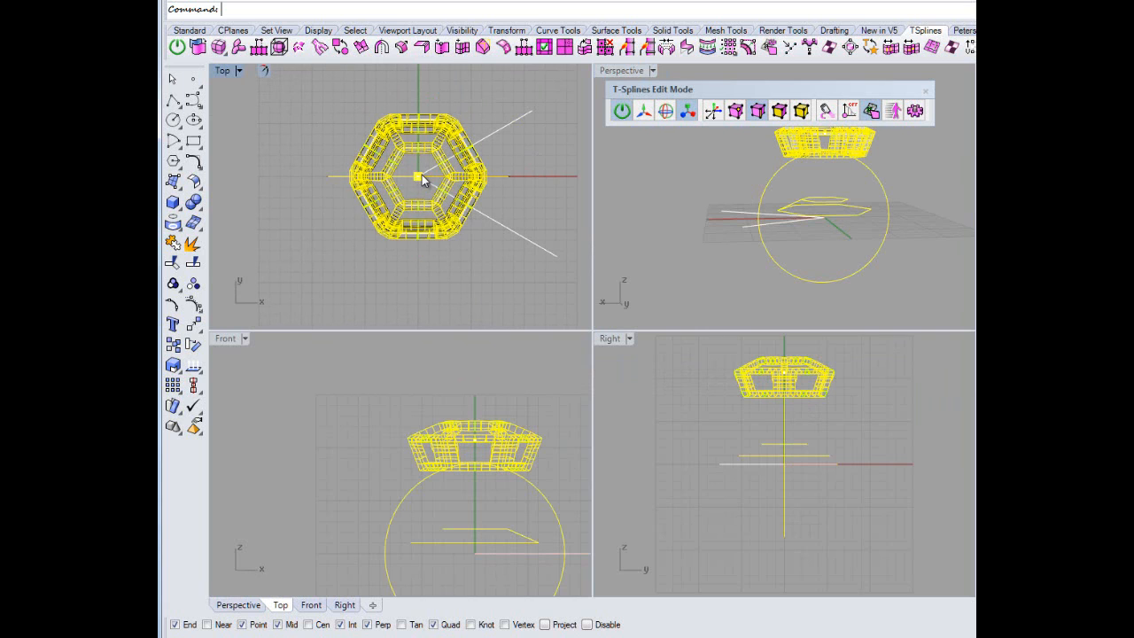
pyautogui.moveTo(416, 177); pyautogui.dragTo(405, 178)
pyautogui.click(340, 279)
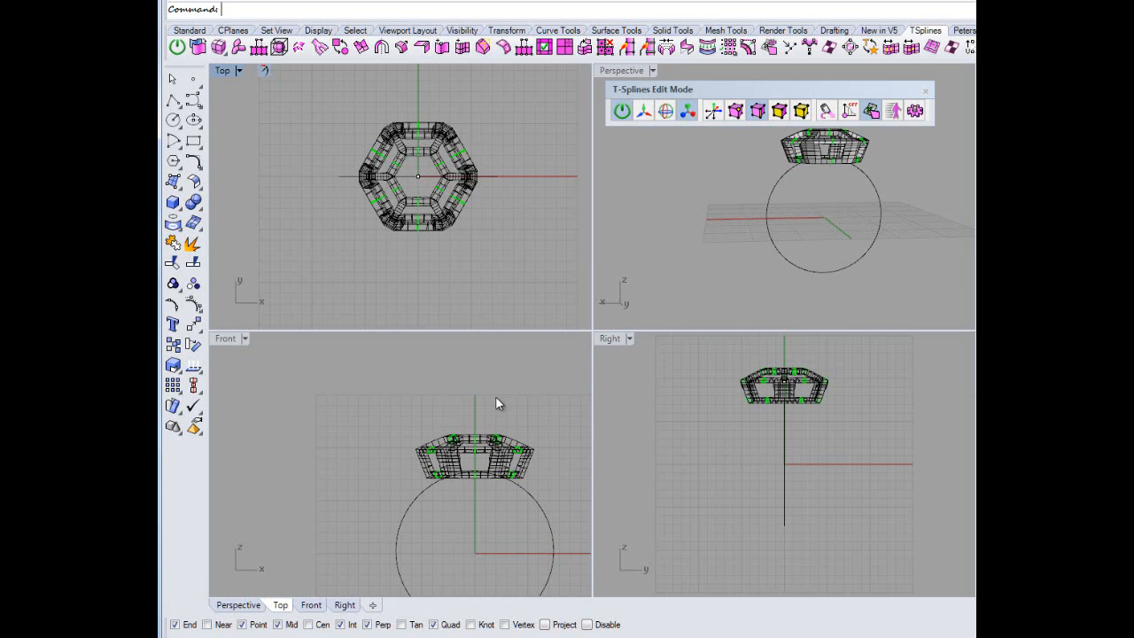
# Maximize the Front view, select the finger circle and turn off T-Splines edit mode.
pyautogui.doubleClick(226, 340)
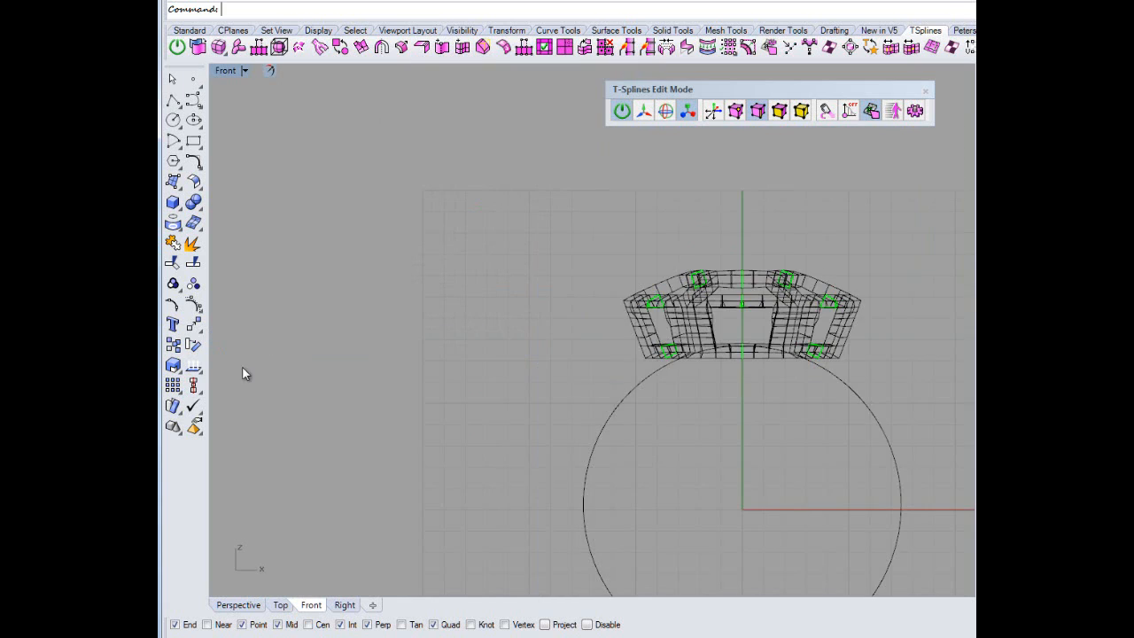
pyautogui.moveTo(508, 390); pyautogui.dragTo(468, 405, button='right')
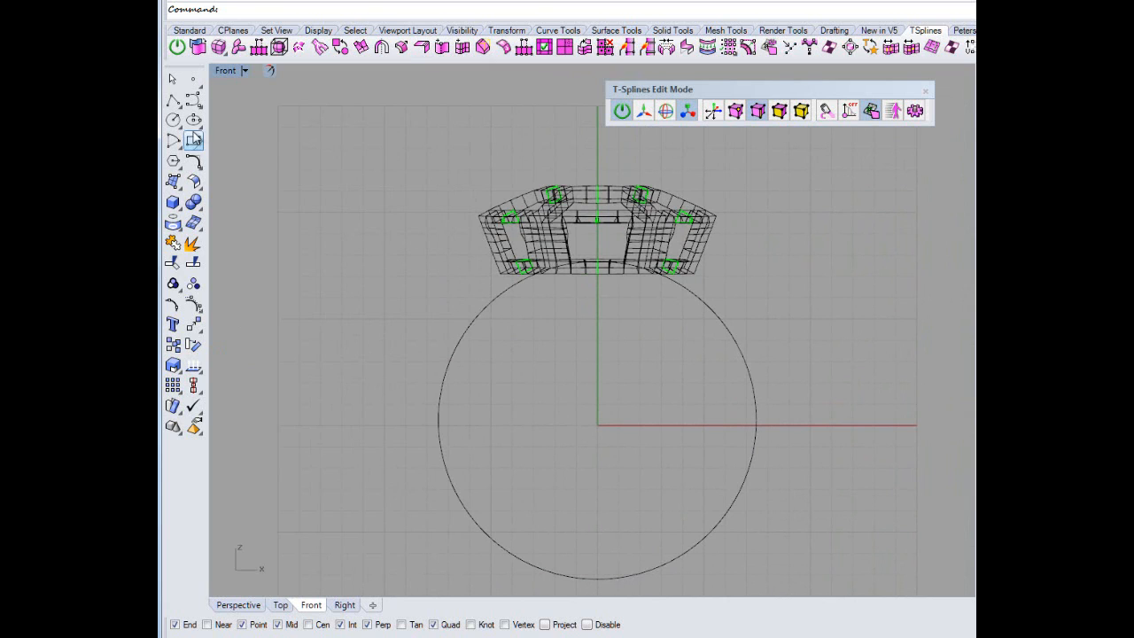
pyautogui.click(470, 338)
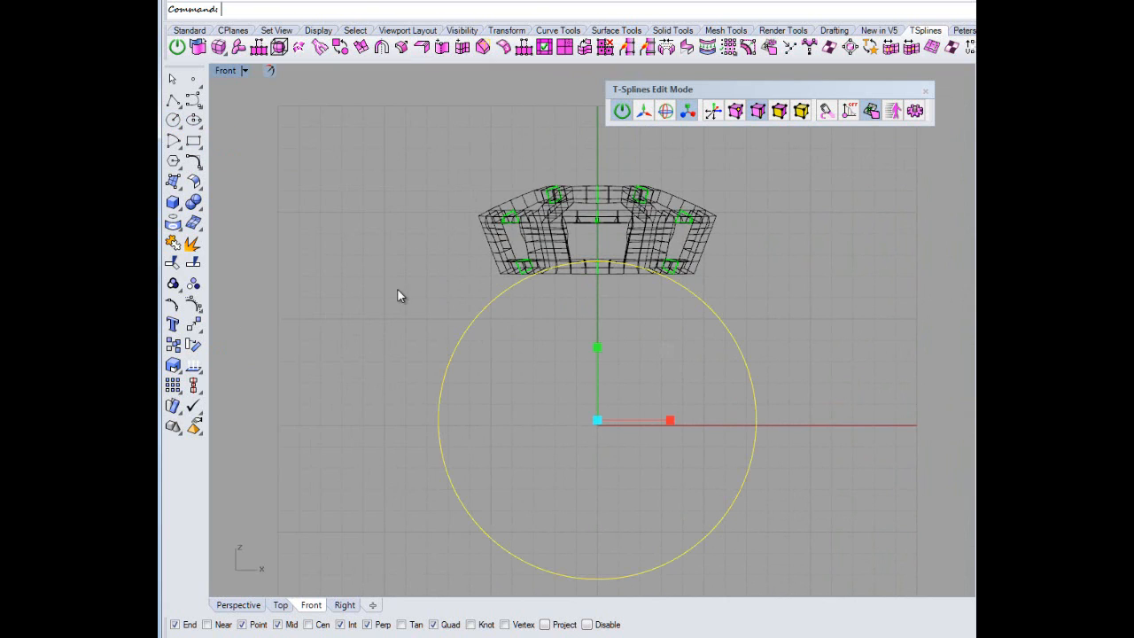
pyautogui.press('Escape')
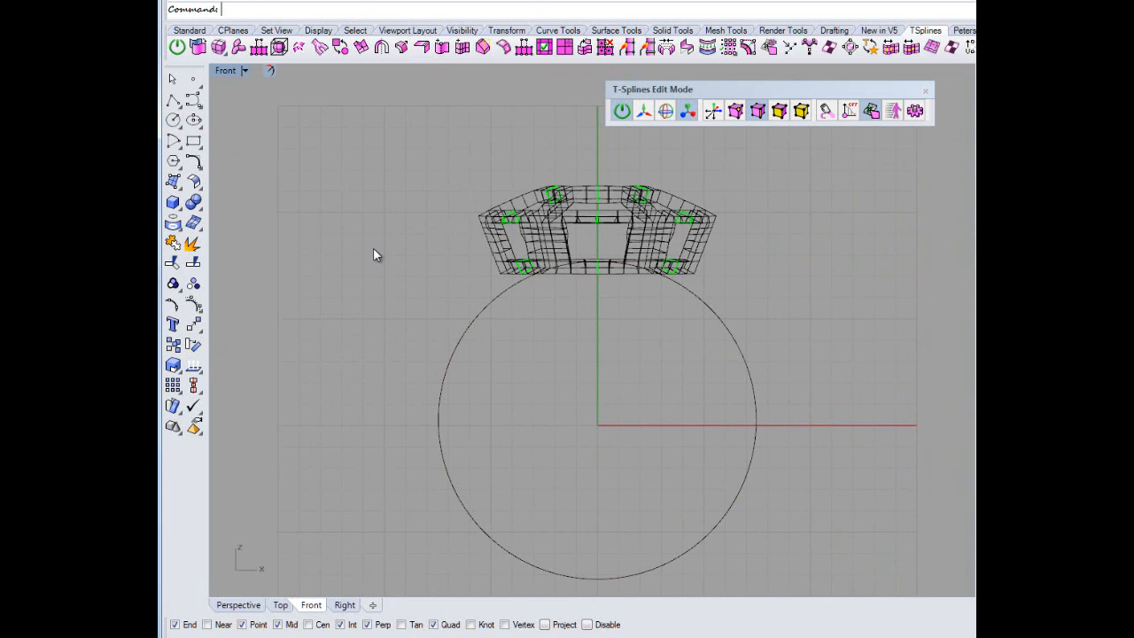
pyautogui.click(458, 341)
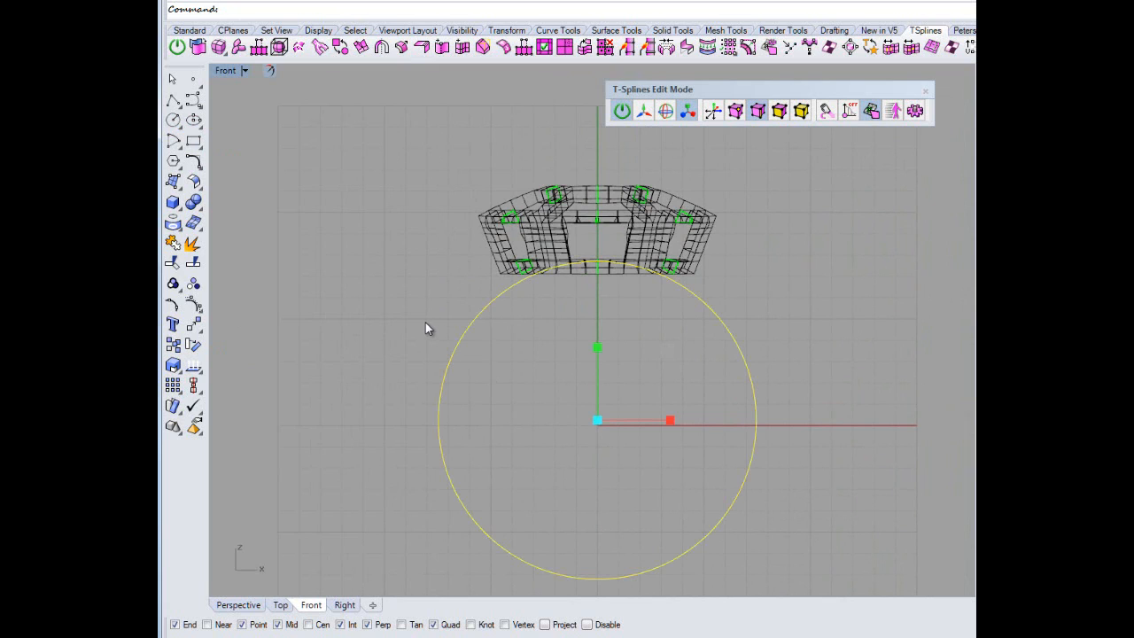
pyautogui.press('e')
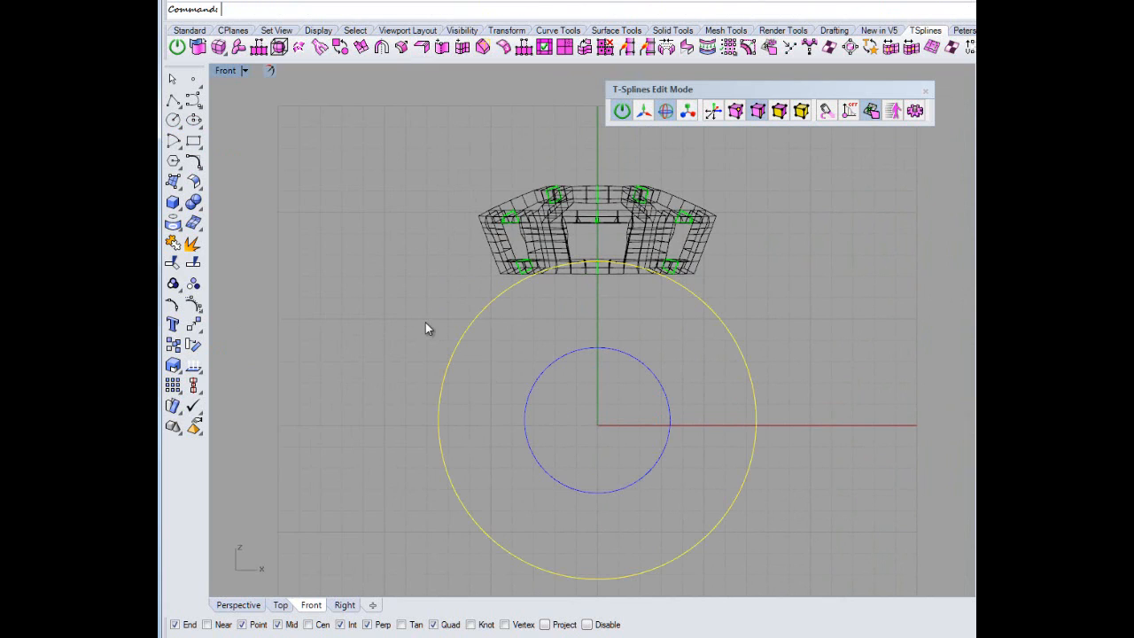
pyautogui.click(622, 111)
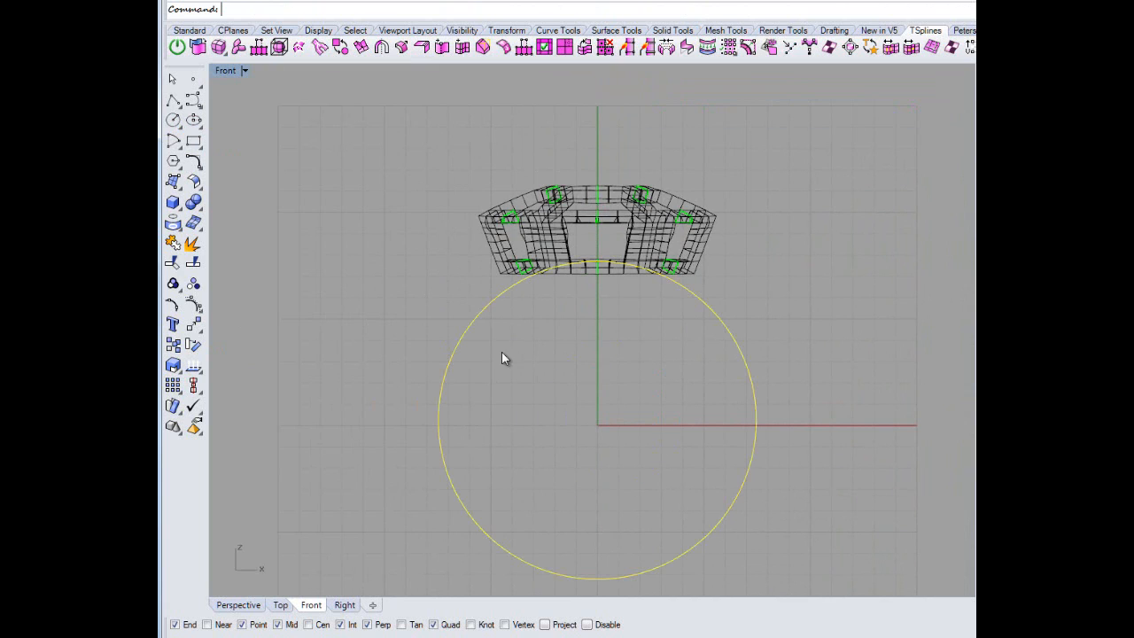
# Offset the finger circle outward by a distance of 1 in the Front view.
pyautogui.write('Offset')
pyautogui.press('Return')
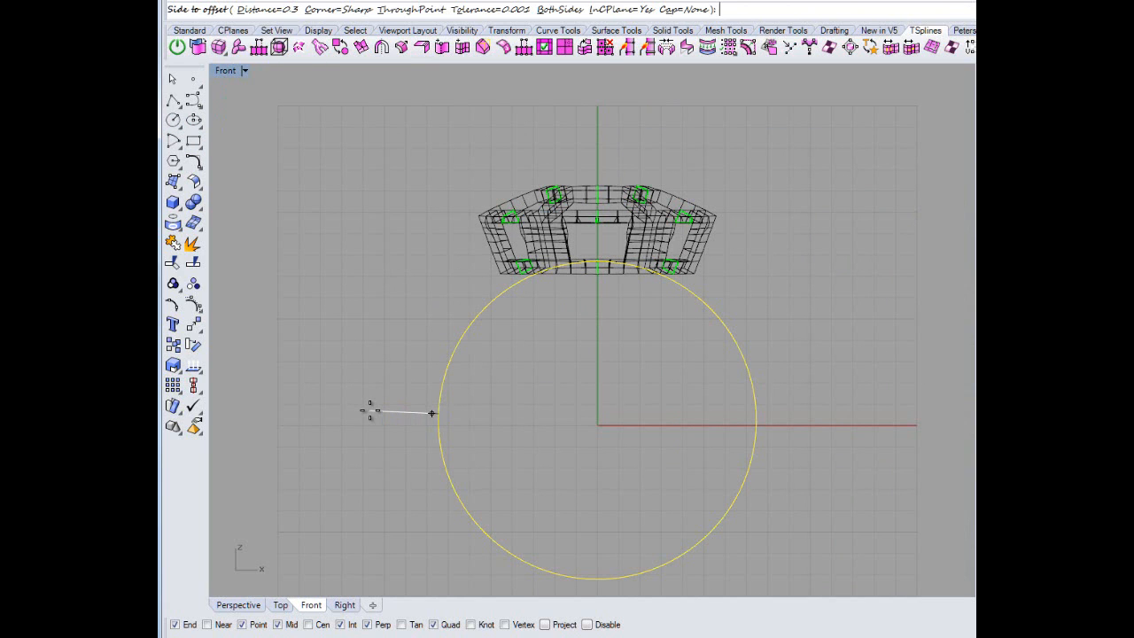
pyautogui.write('2')
pyautogui.press('Return')
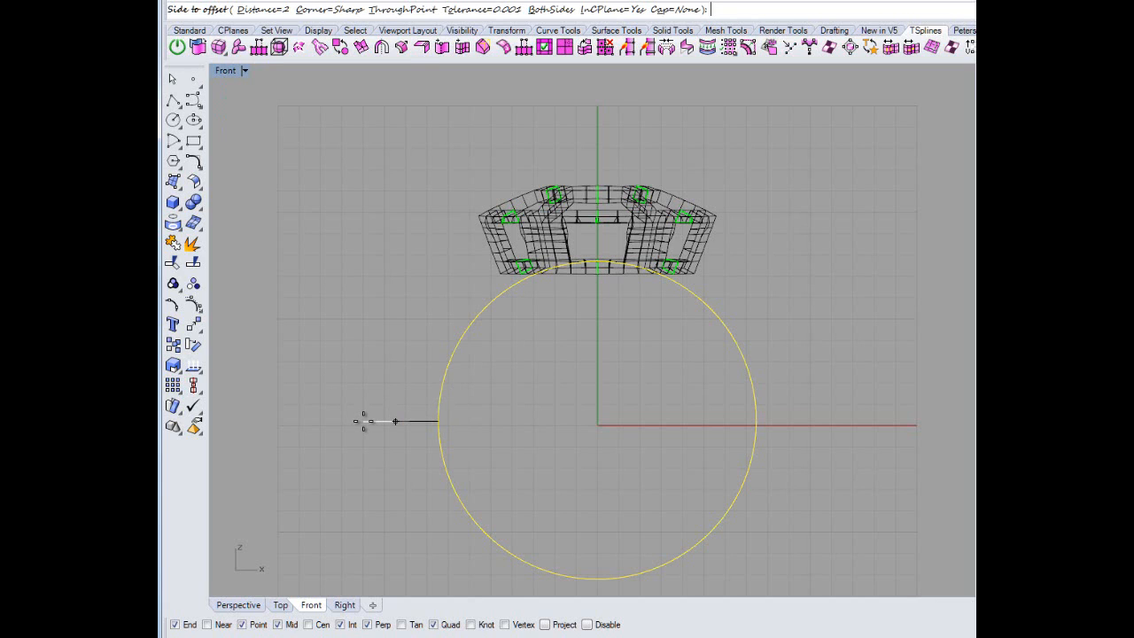
pyautogui.write('1')
pyautogui.press('Return')
pyautogui.press('Escape')
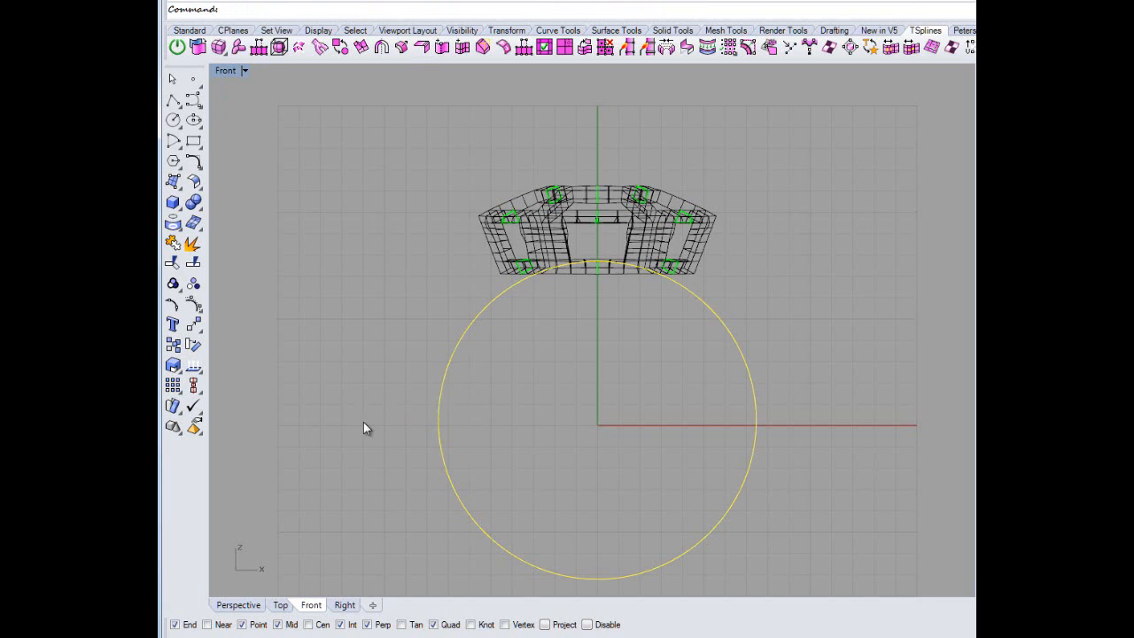
pyautogui.press('Escape')
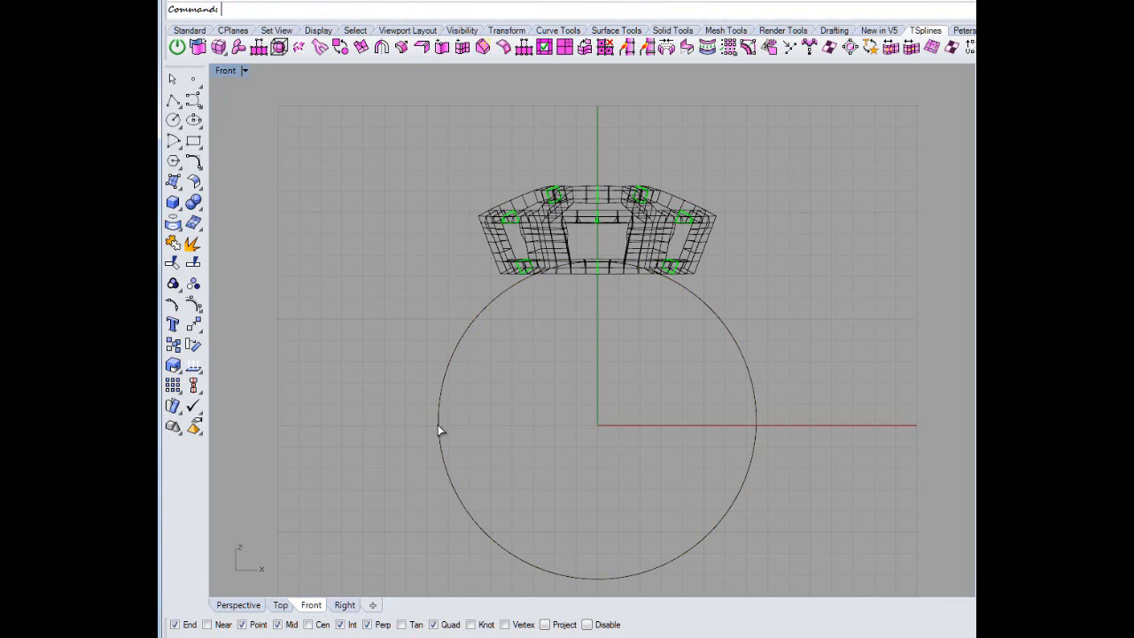
pyautogui.click(437, 425)
pyautogui.press('Return')
pyautogui.click(375, 423)
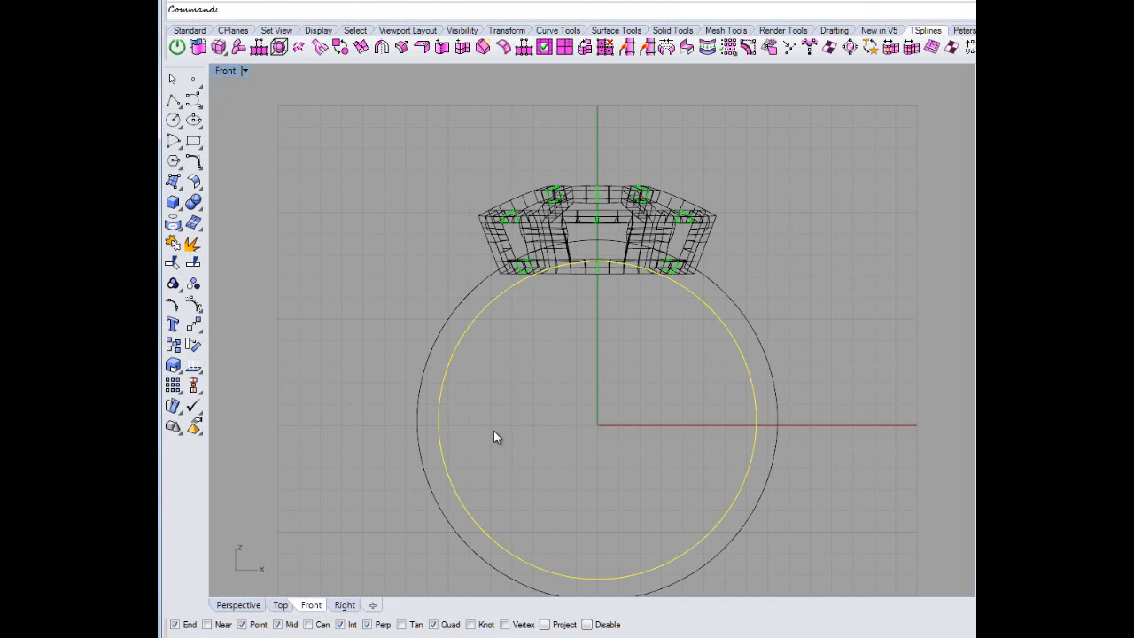
pyautogui.press('Escape')
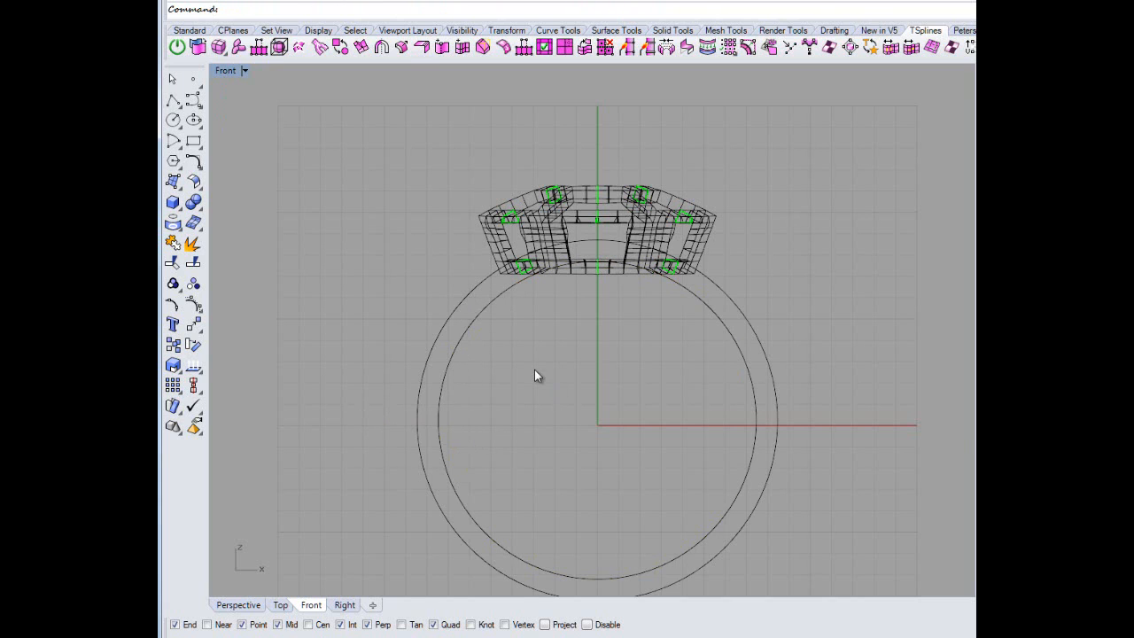
# Extrude the finger circle straight to both sides into a cylinder wider than the head.
pyautogui.scroll(4, 534, 376)
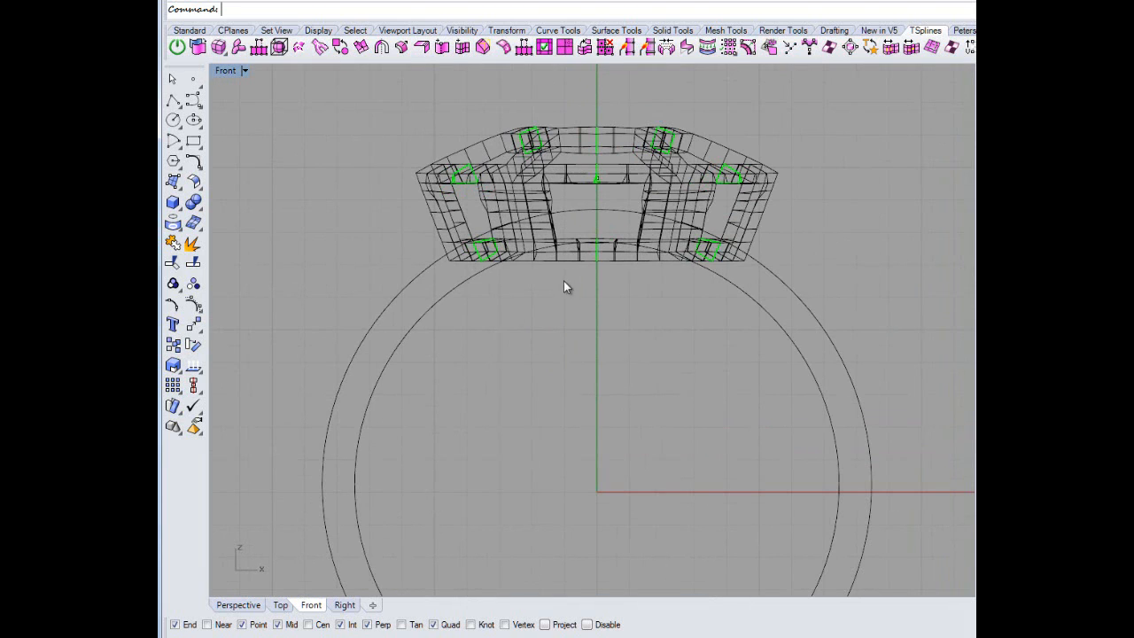
pyautogui.click(431, 314)
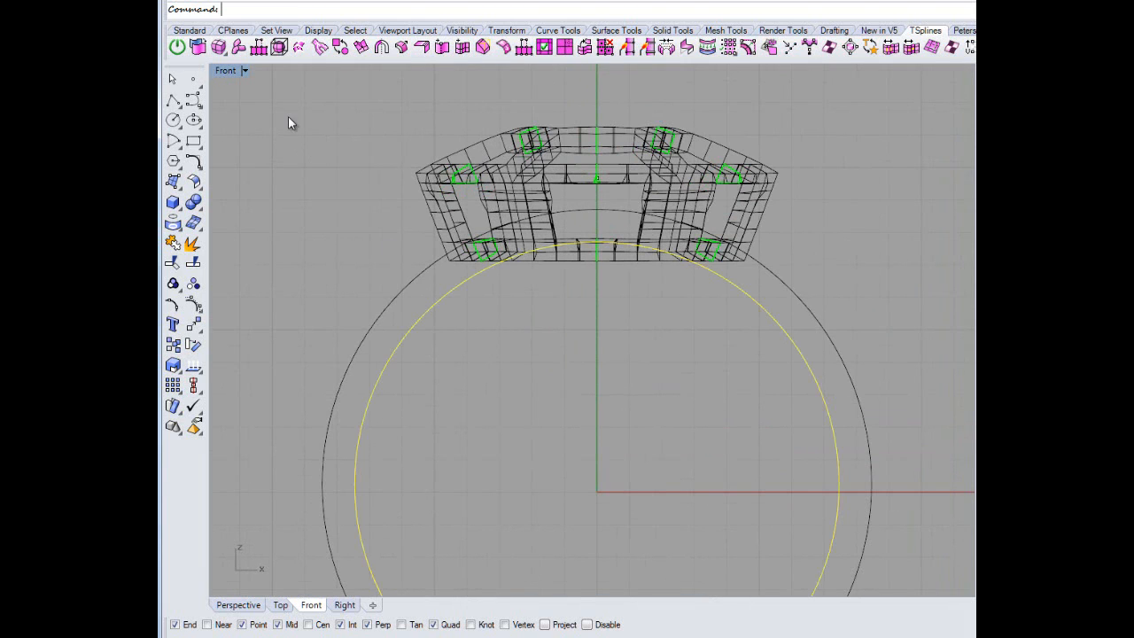
pyautogui.doubleClick(226, 74)
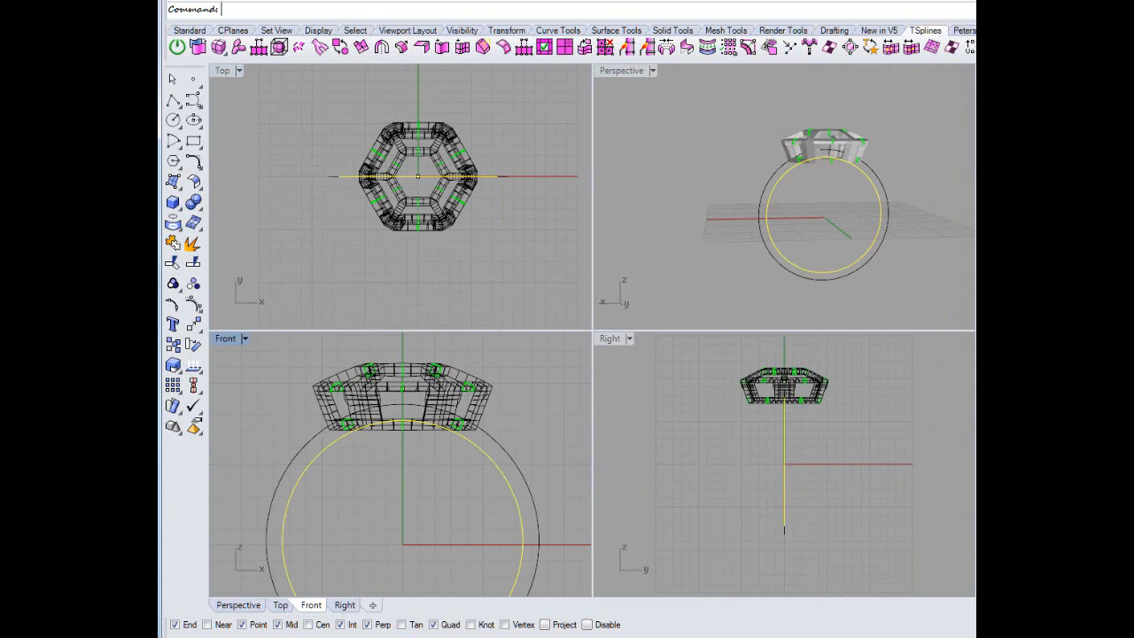
pyautogui.click(290, 1)
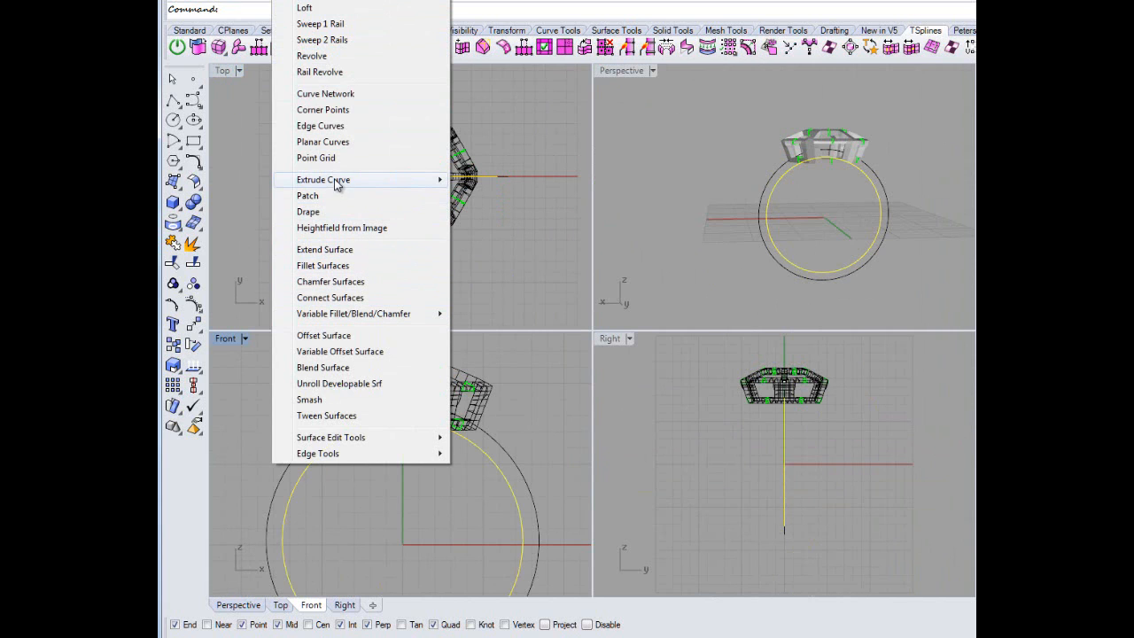
pyautogui.moveTo(339, 181)
pyautogui.click(467, 181)
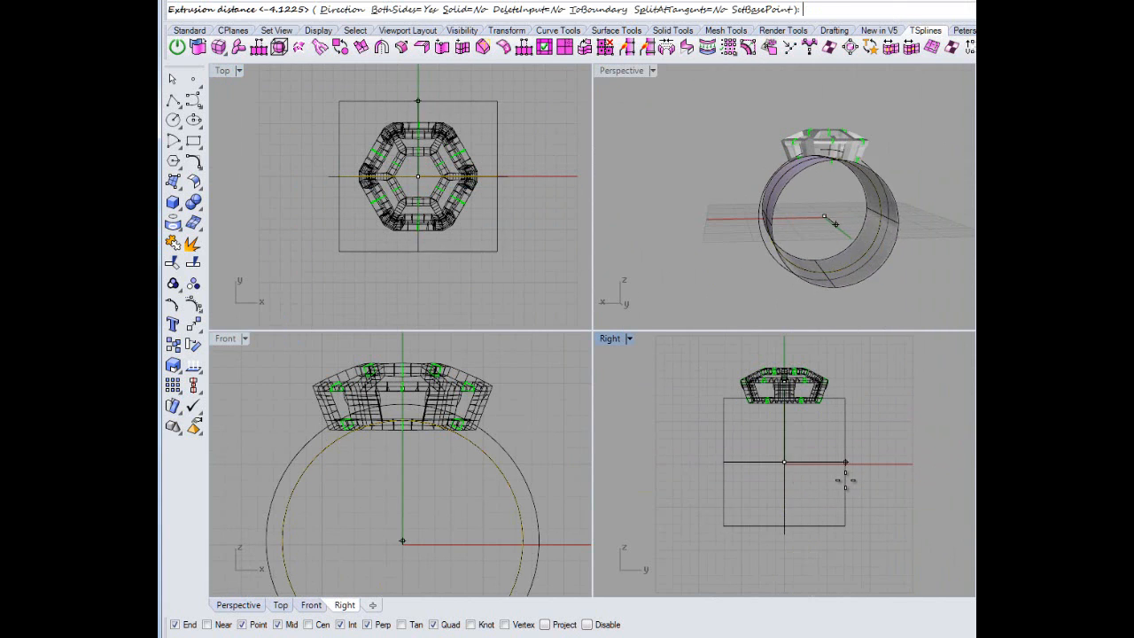
pyautogui.click(867, 269)
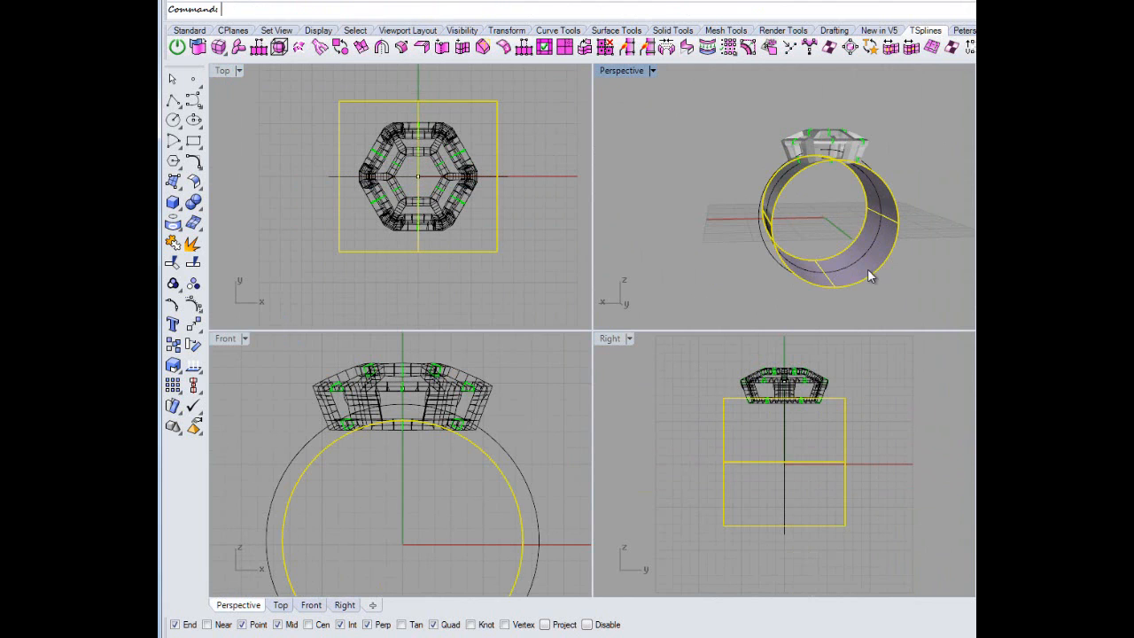
# Cap the open ends of the extruded finger cylinder to make it a closed solid.
pyautogui.write('Cap')
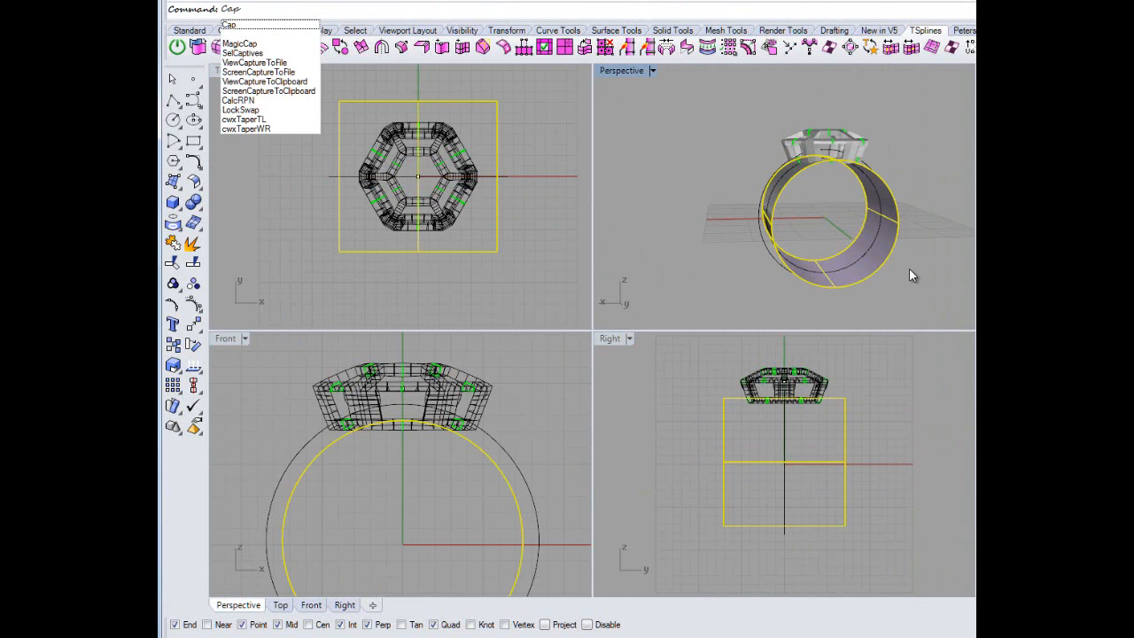
pyautogui.press('Return')
pyautogui.click(708, 281)
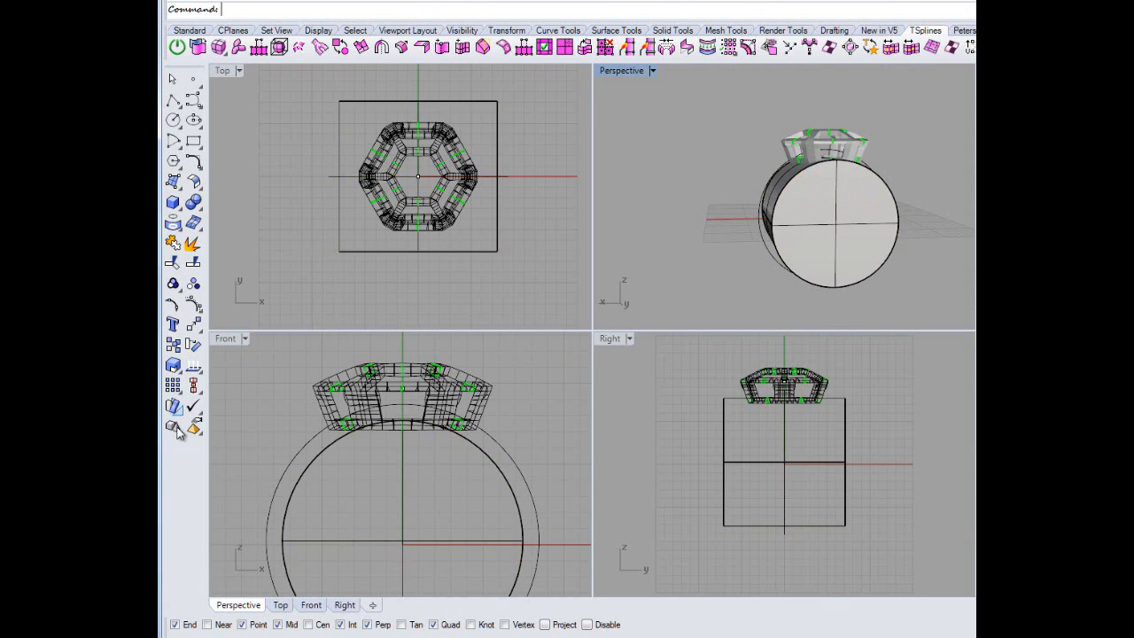
# Select the whole head with its hexagon curves in the Front view and move it up slightly.
pyautogui.scroll(4, 393, 457)
pyautogui.scroll(2, 393, 457)
pyautogui.moveTo(393, 460); pyautogui.dragTo(404, 541, button='right')
pyautogui.scroll(-3, 418, 497)
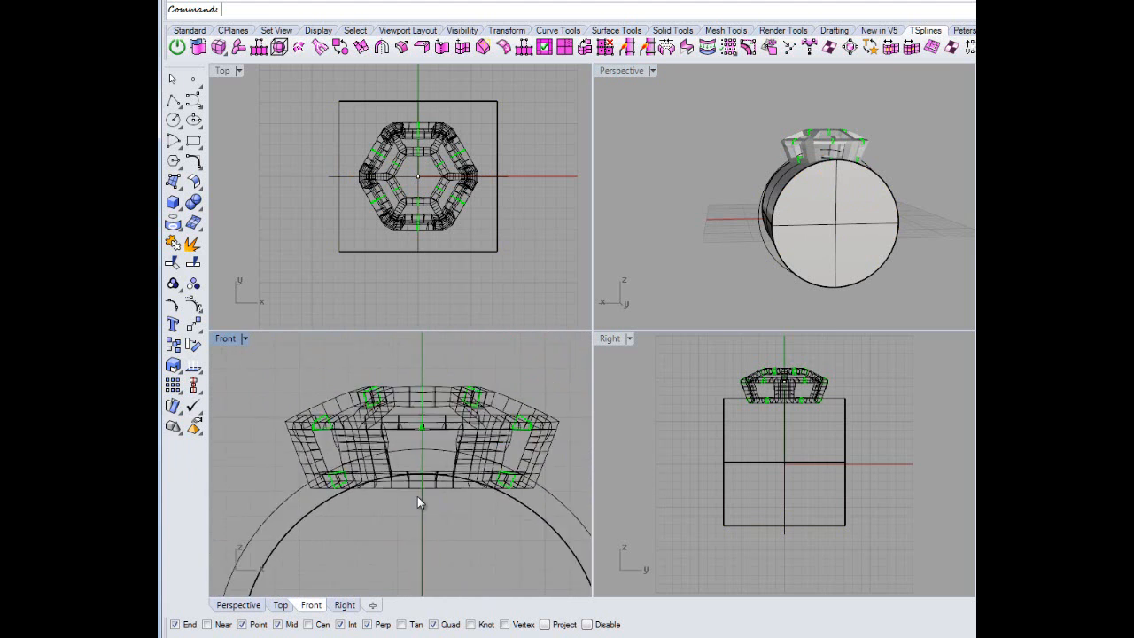
pyautogui.moveTo(268, 381); pyautogui.dragTo(575, 558)
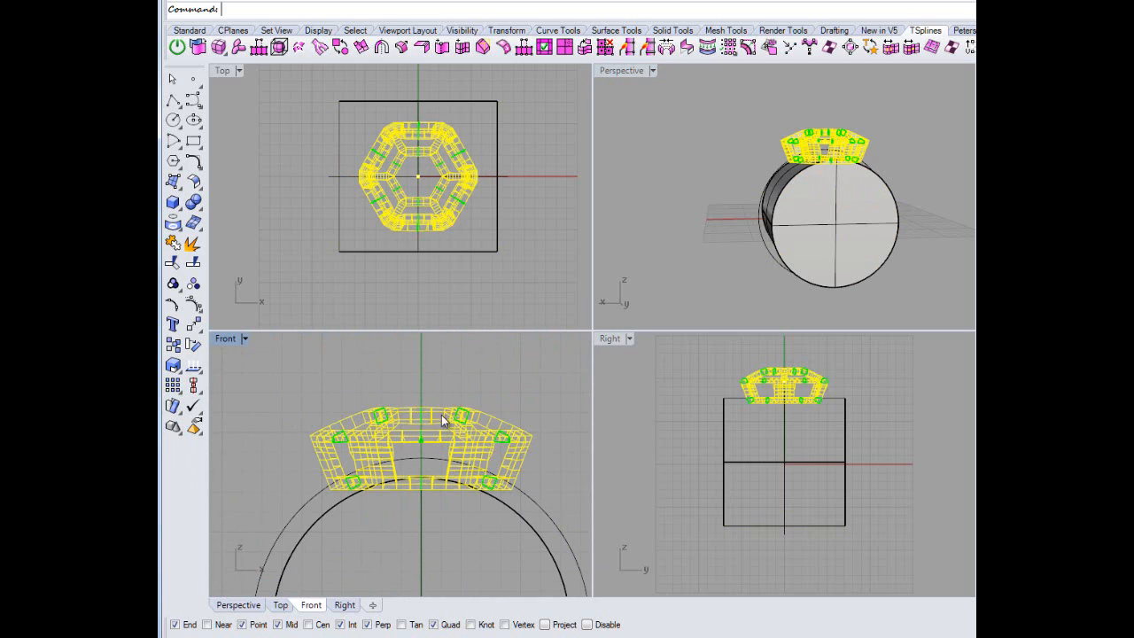
pyautogui.scroll(2, 440, 418)
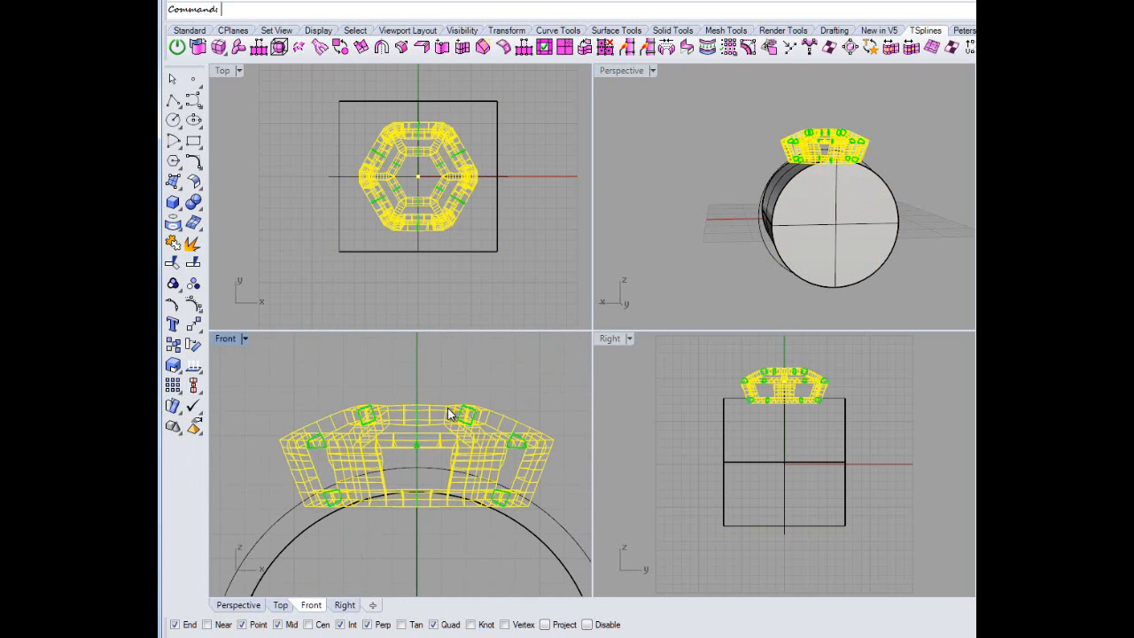
pyautogui.moveTo(447, 408); pyautogui.dragTo(450, 400)
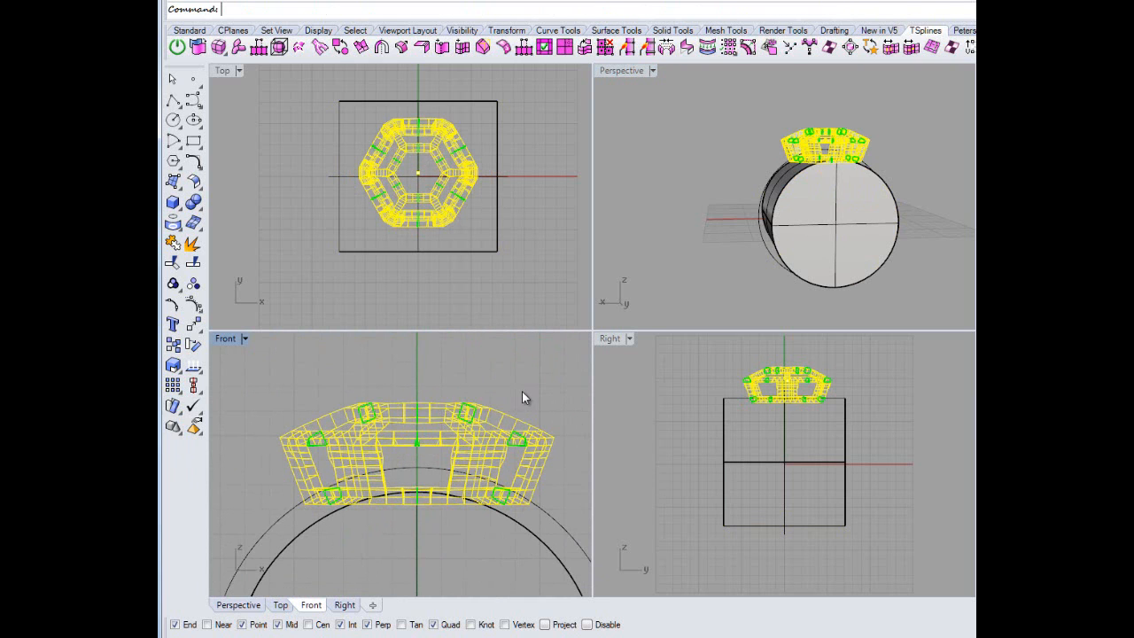
pyautogui.press('Escape')
# Raise the head further in the Front view so its base sits just above the finger cylinder.
pyautogui.scroll(2, 428, 524)
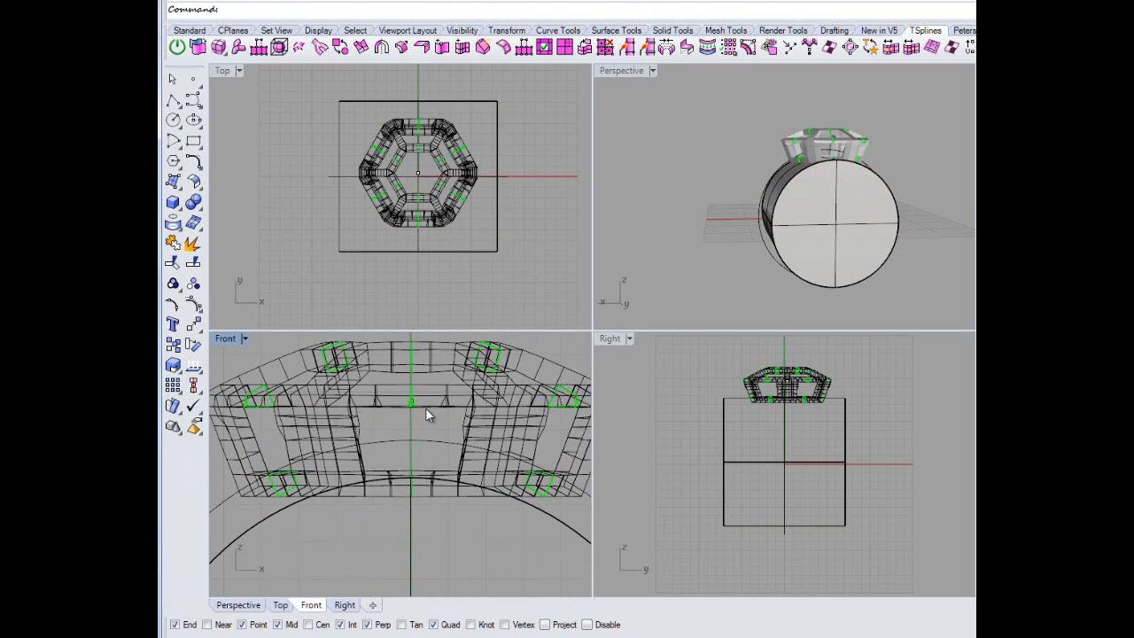
pyautogui.scroll(-3, 425, 408)
pyautogui.moveTo(285, 357); pyautogui.dragTo(536, 489)
pyautogui.moveTo(445, 392); pyautogui.dragTo(449, 390)
pyautogui.click(541, 437)
pyautogui.scroll(3, 397, 454)
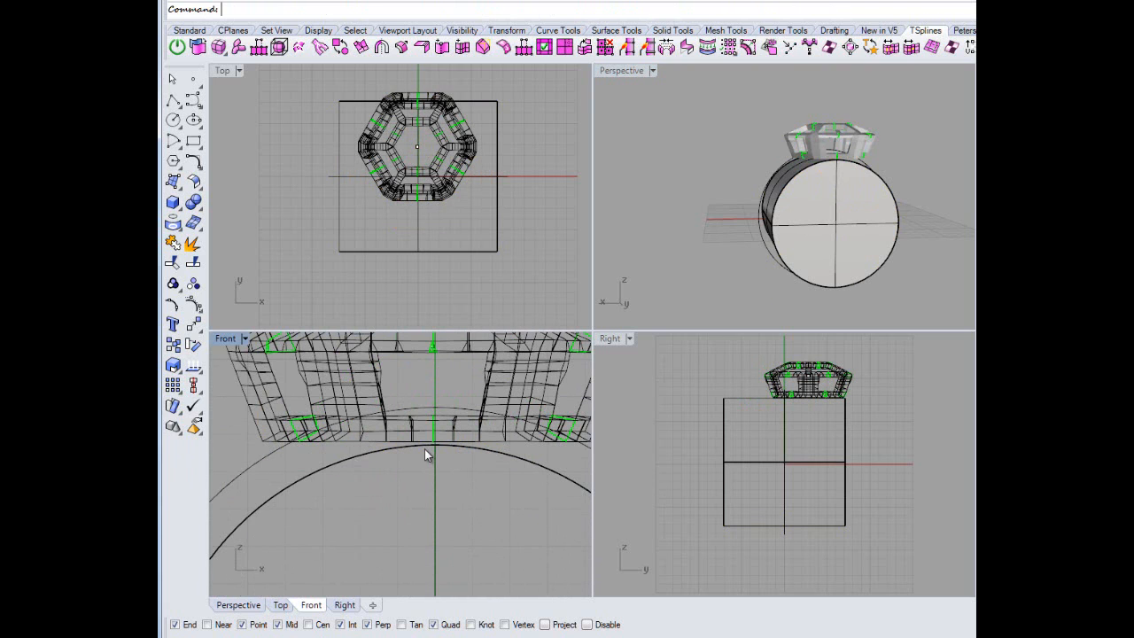
# Try to lower the head slightly into the finger cylinder in the Front view, and undo the move.
pyautogui.scroll(-4, 427, 457)
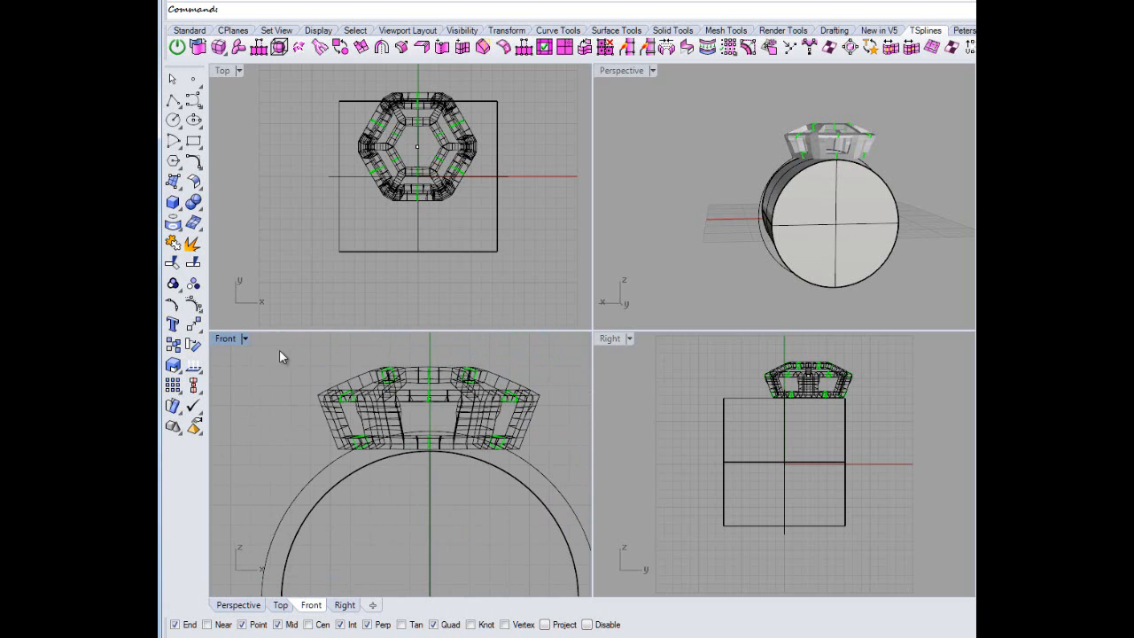
pyautogui.moveTo(279, 351); pyautogui.dragTo(539, 470)
pyautogui.scroll(2, 424, 412)
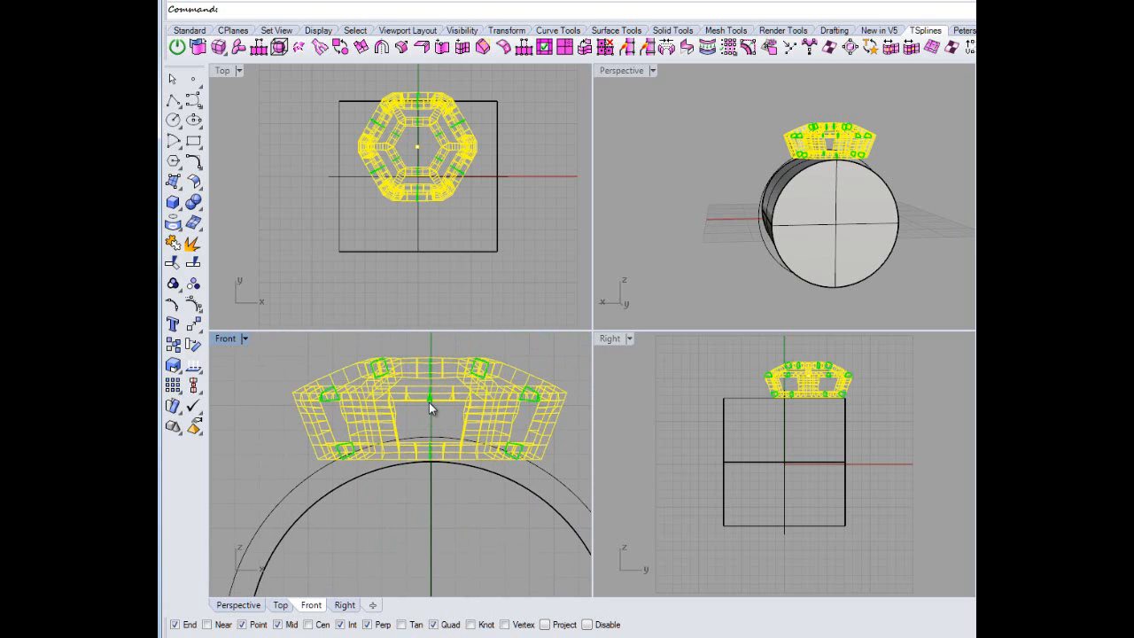
pyautogui.moveTo(431, 401)
pyautogui.mouseDown()
pyautogui.moveTo(430, 416)
pyautogui.moveTo(428, 400)
pyautogui.mouseUp()
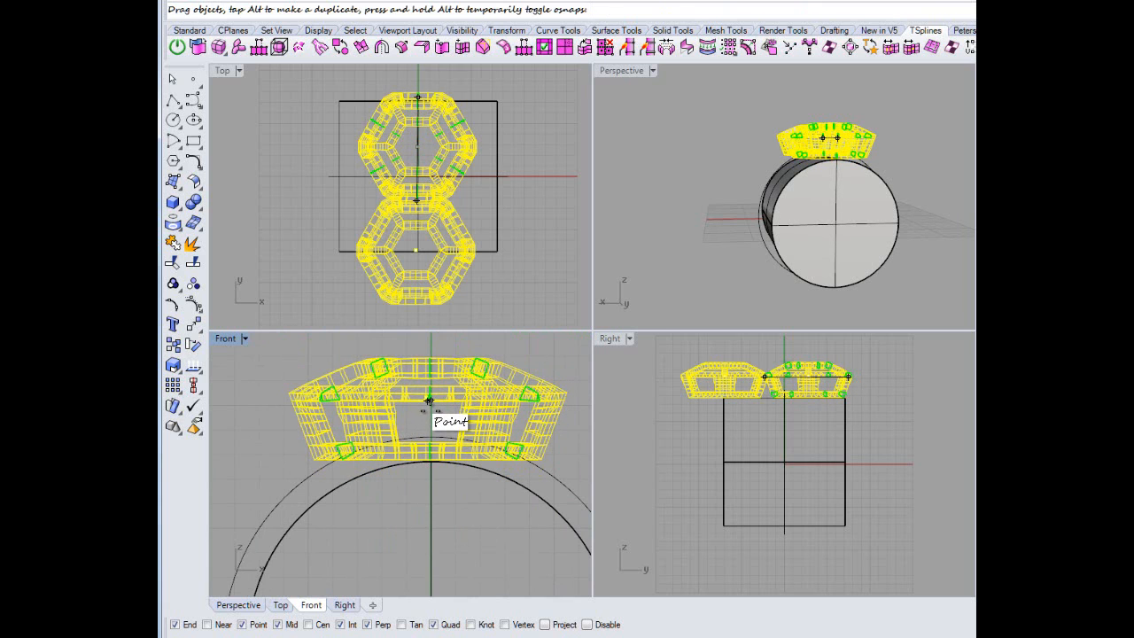
pyautogui.moveTo(428, 400); pyautogui.dragTo(430, 413)
pyautogui.click(293, 365)
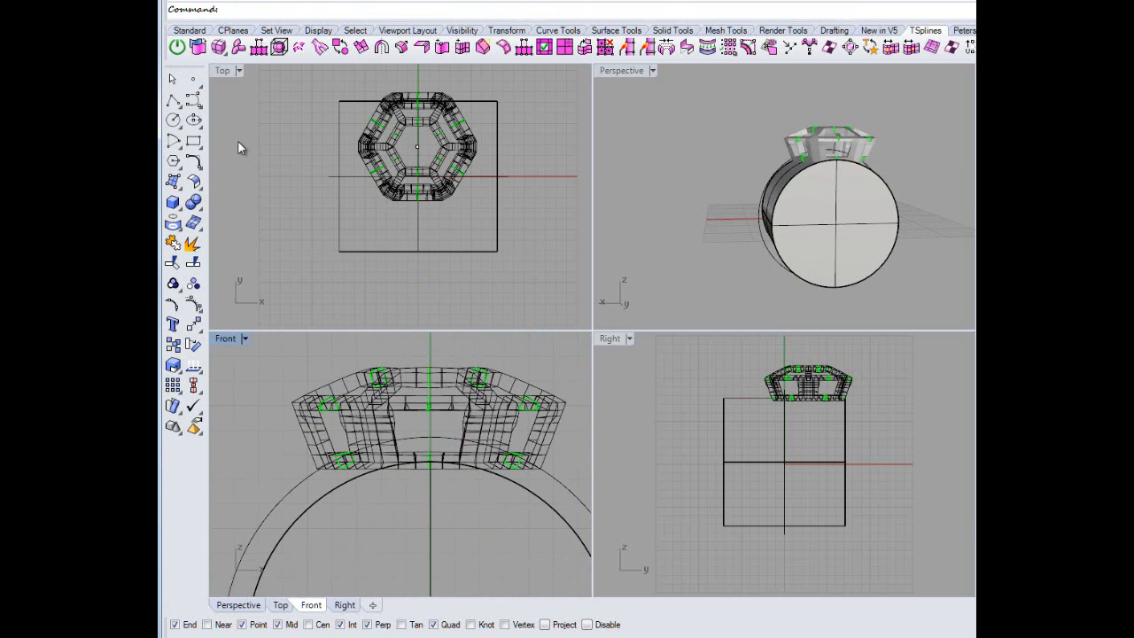
pyautogui.hotkey('ctrl', 'z')
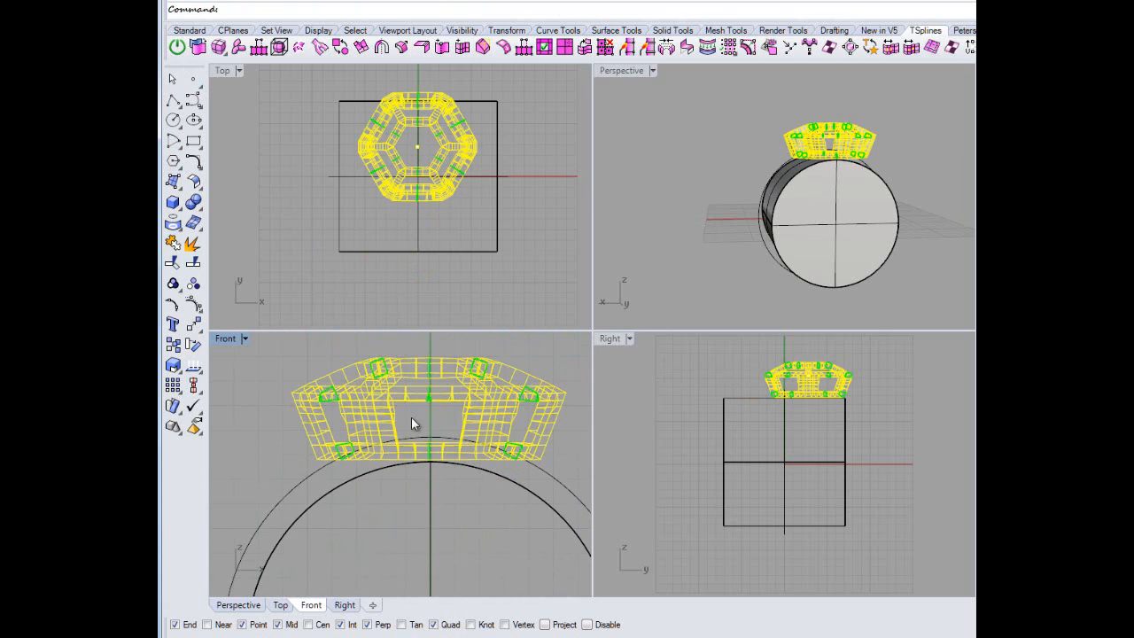
pyautogui.click(428, 565)
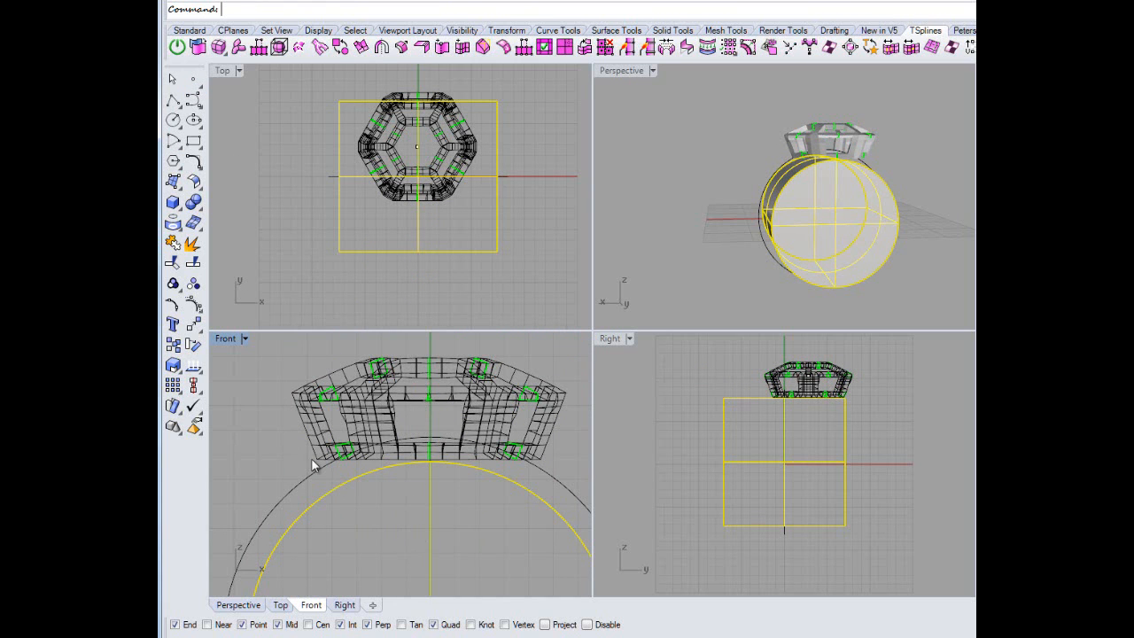
pyautogui.press('Escape')
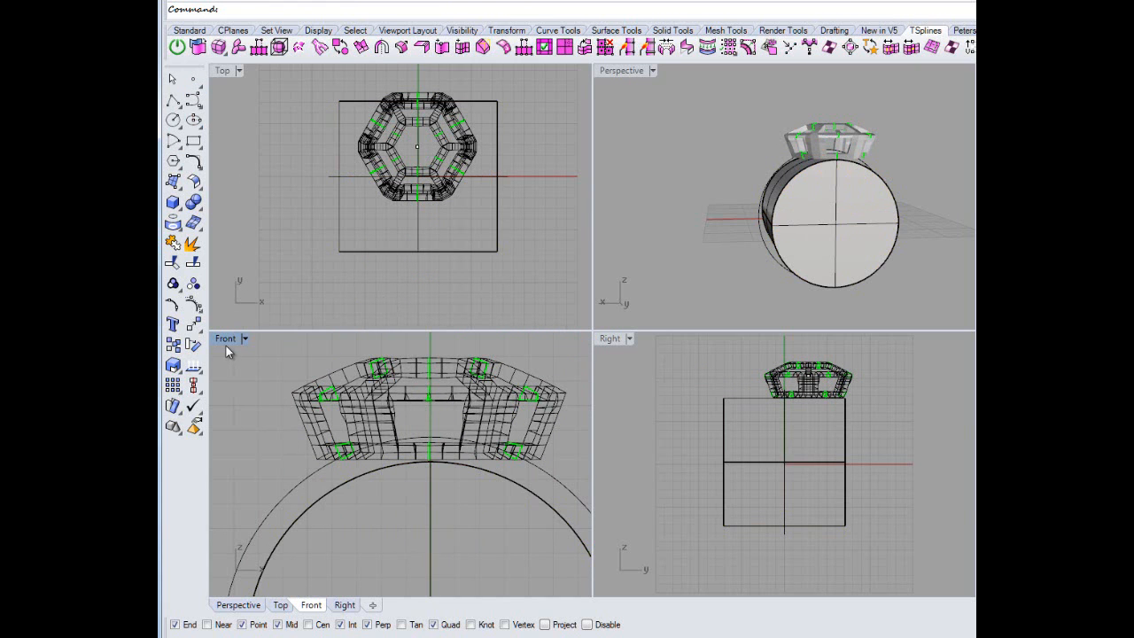
# Turn on T-Splines edit mode in the maximized Front view and select only the head's bottom band of faces, excluding the circles and cylinder.
pyautogui.doubleClick(225, 346)
pyautogui.moveTo(606, 339); pyautogui.dragTo(552, 357, button='right')
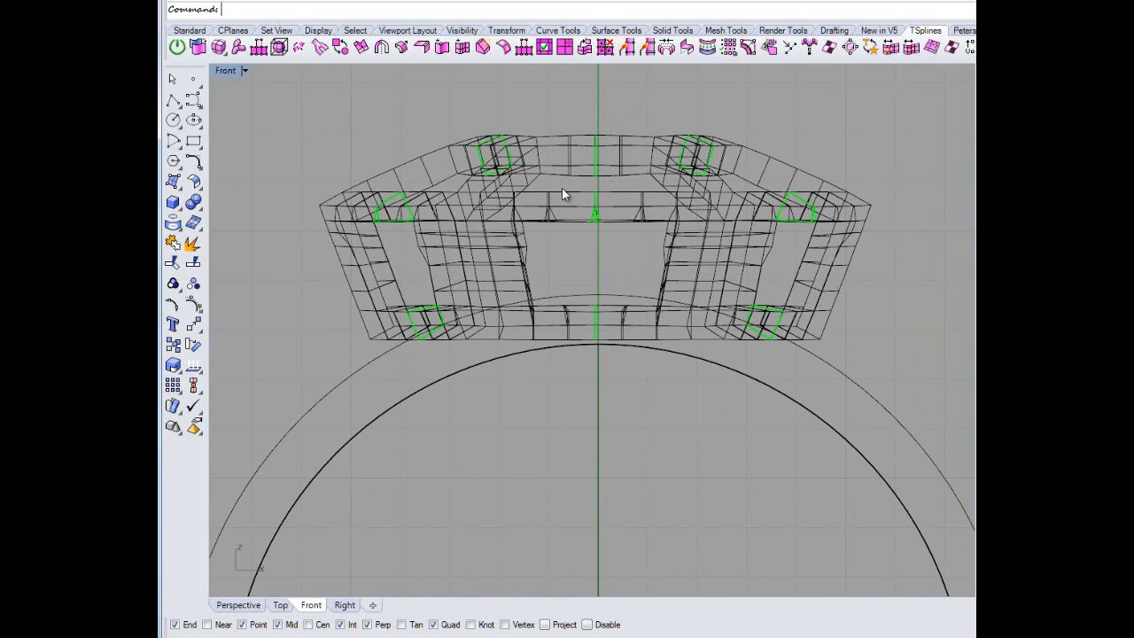
pyautogui.click(177, 46)
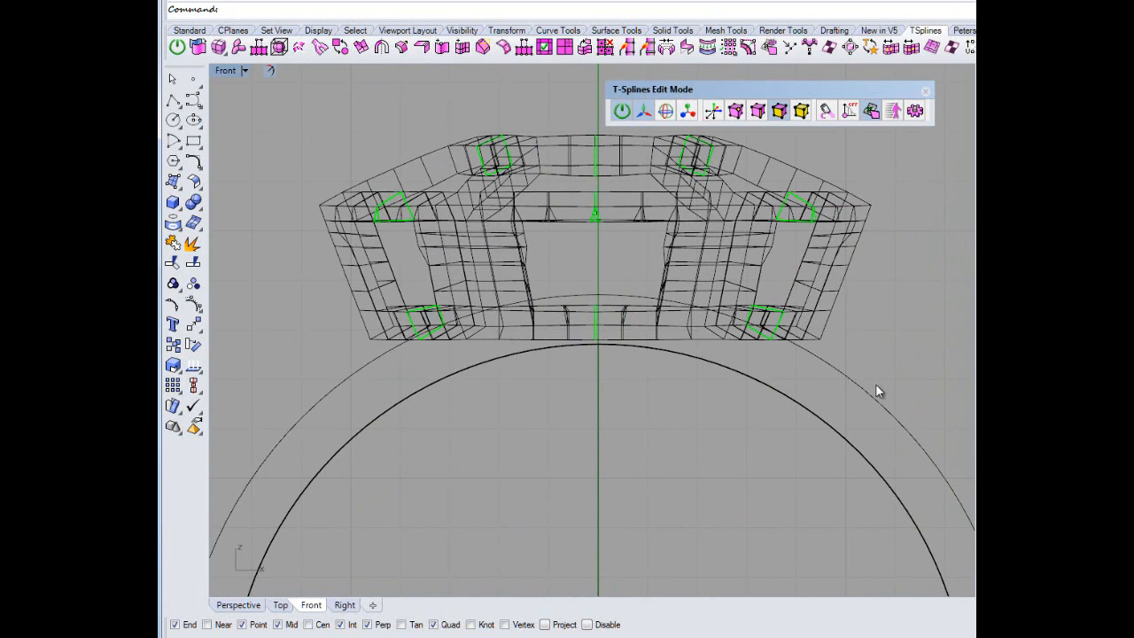
pyautogui.moveTo(856, 333); pyautogui.dragTo(765, 343)
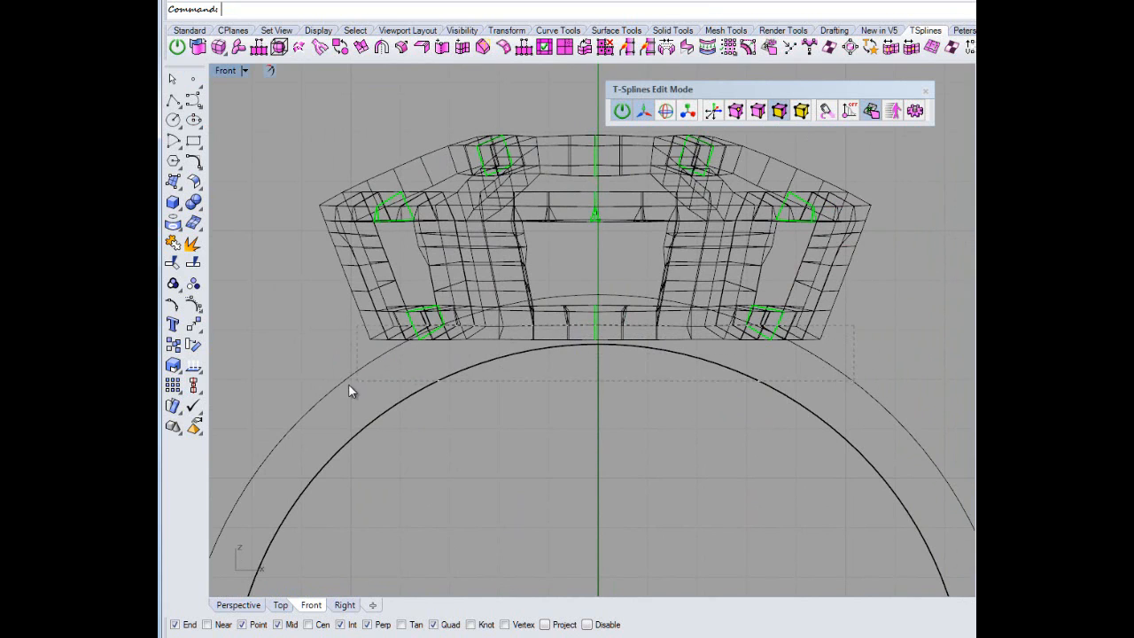
pyautogui.moveTo(349, 392)
pyautogui.mouseDown()
pyautogui.moveTo(336, 390)
pyautogui.moveTo(346, 393)
pyautogui.mouseUp()
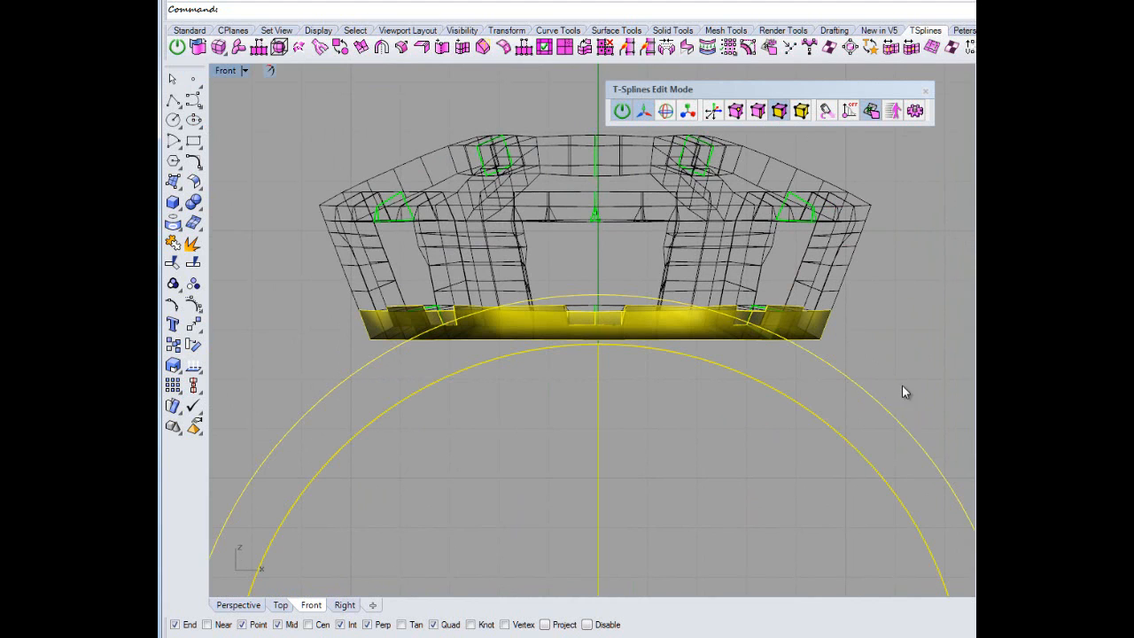
pyautogui.keyDown('ctrl'); pyautogui.moveTo(586, 473); pyautogui.dragTo(228, 473); pyautogui.keyUp('ctrl')
pyautogui.scroll(-5, 479, 473)
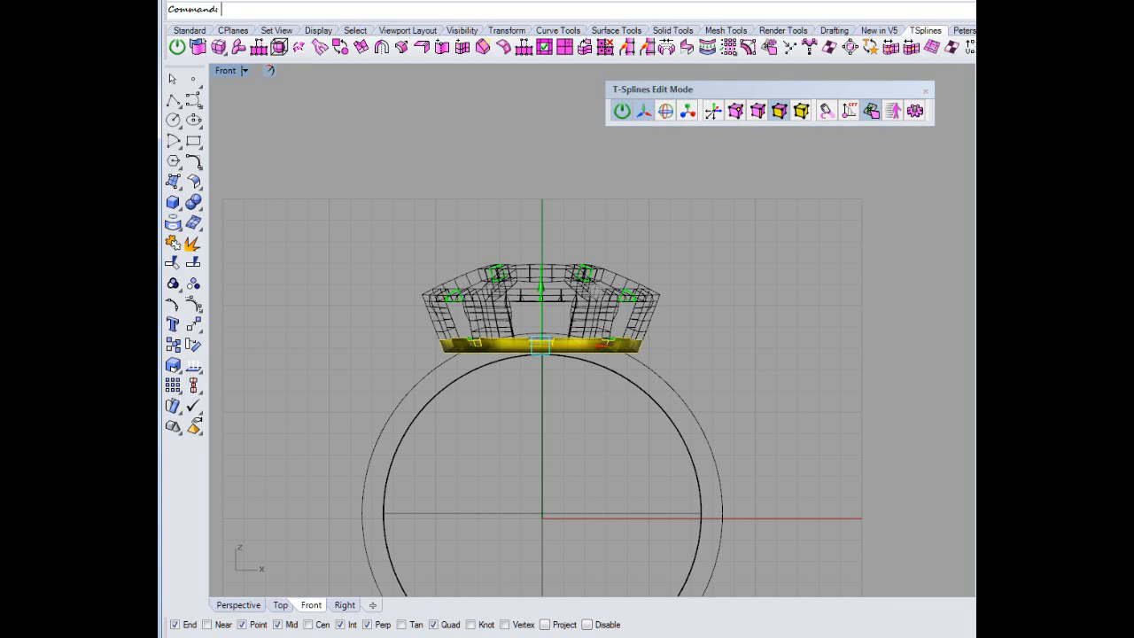
# Pull the selected bottom faces of the head onto the finger cylinder with the ControlPoints pull type.
pyautogui.click(707, 49)
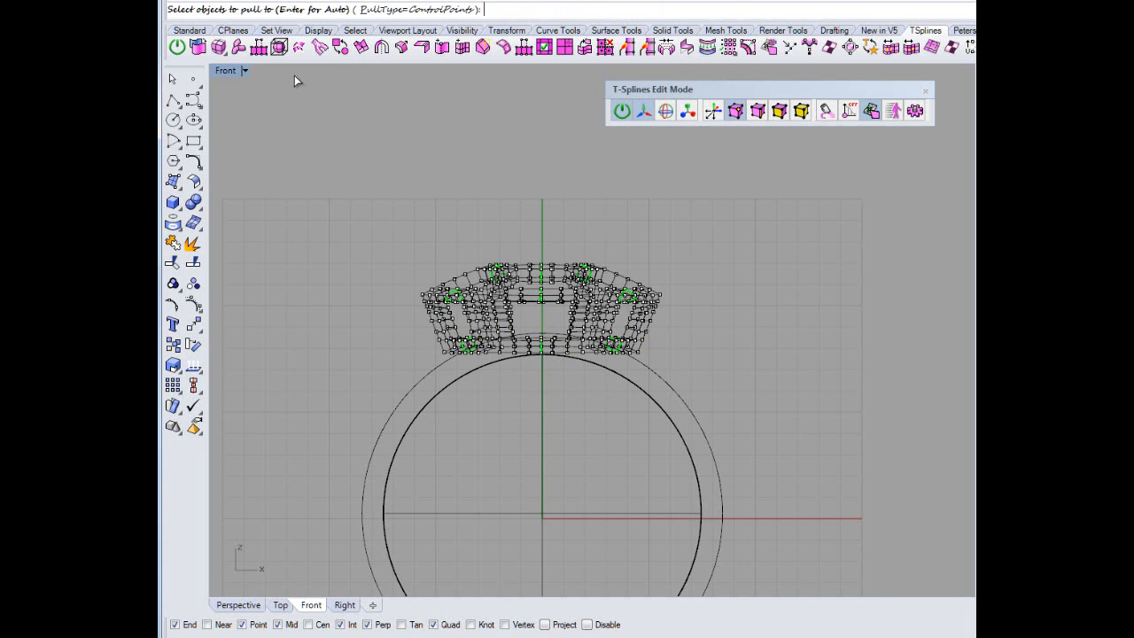
pyautogui.doubleClick(225, 71)
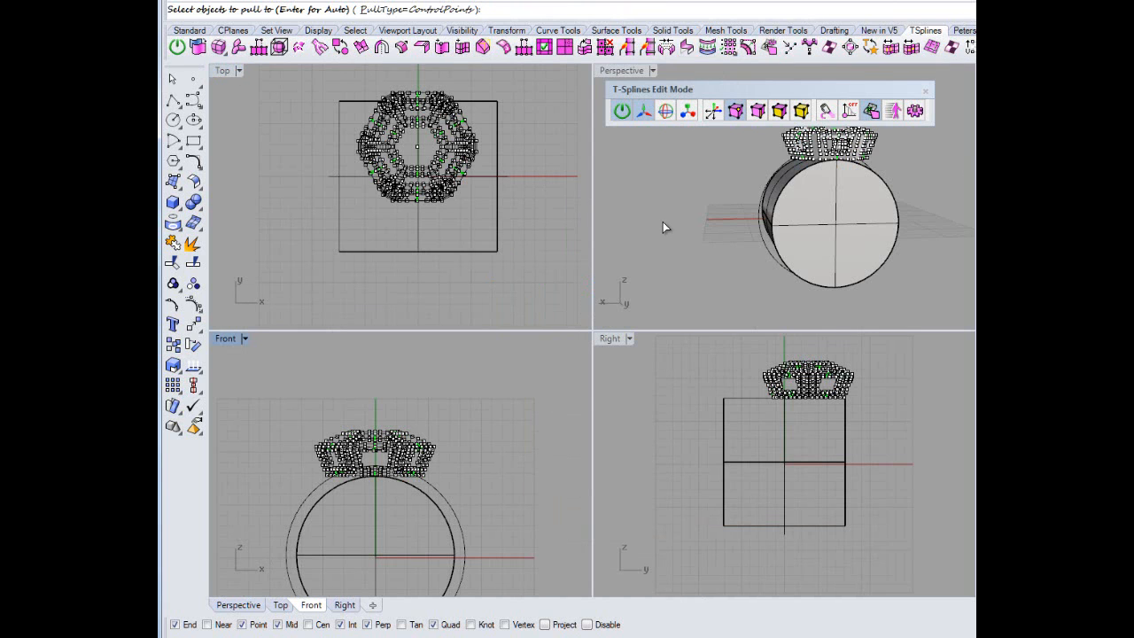
pyautogui.moveTo(663, 221); pyautogui.dragTo(908, 368, button='right')
pyautogui.click(789, 220)
pyautogui.rightClick(676, 243)
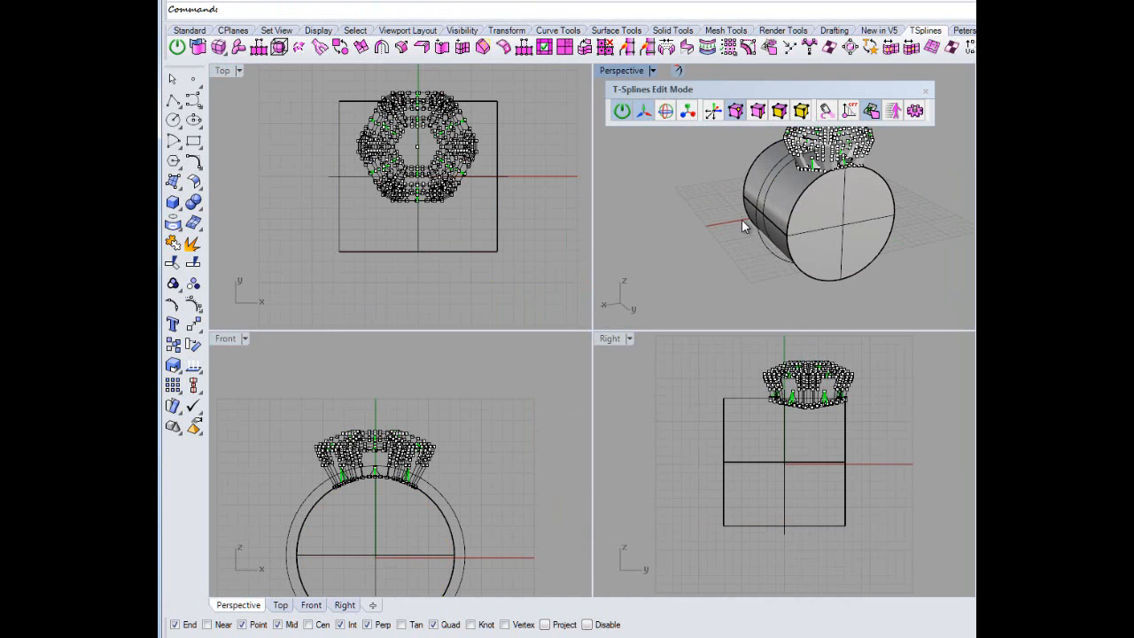
# Inspect the curved base in the maximized Perspective view, turn off T-Splines edit mode and delete the finger cylinder.
pyautogui.doubleClick(630, 71)
pyautogui.scroll(5, 633, 215)
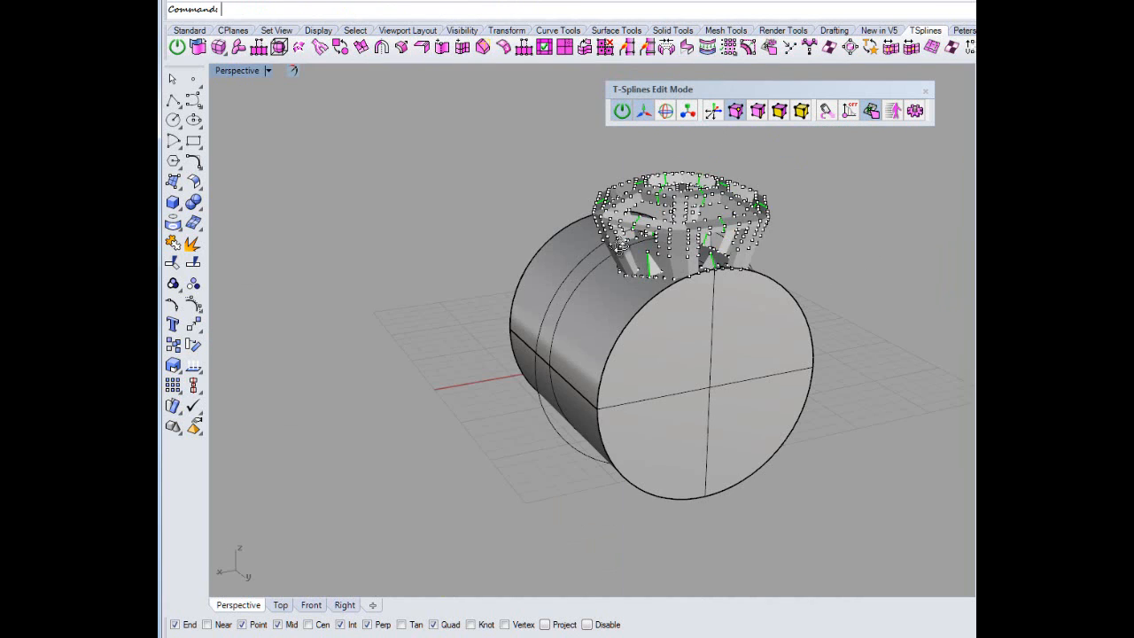
pyautogui.scroll(6, 647, 283)
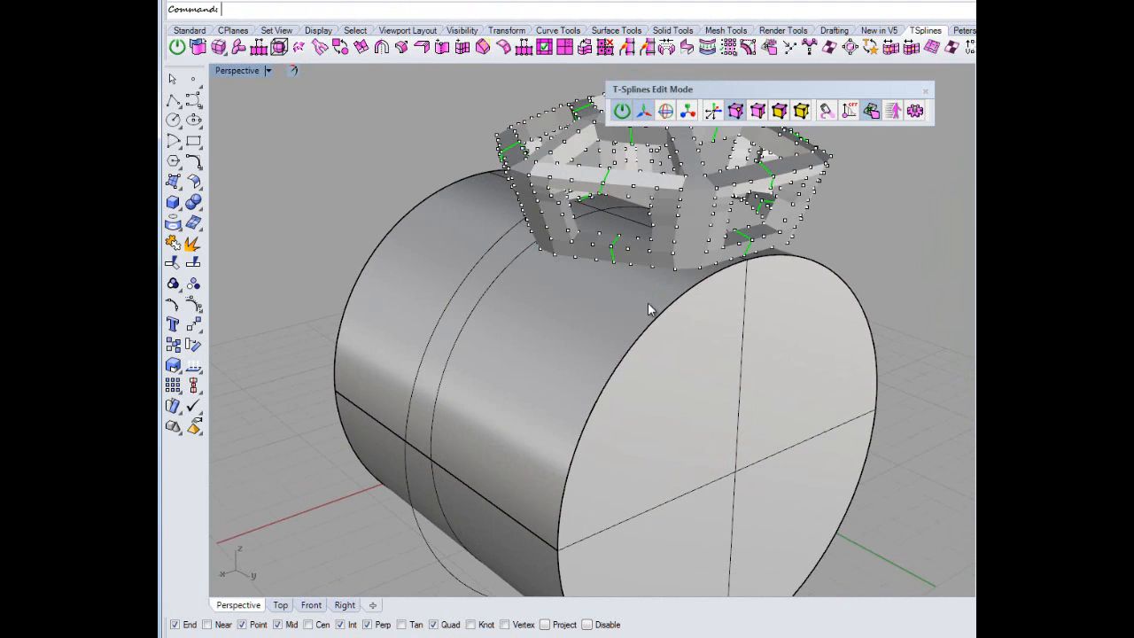
pyautogui.moveTo(650, 304); pyautogui.dragTo(612, 324, button='right')
pyautogui.click(650, 342)
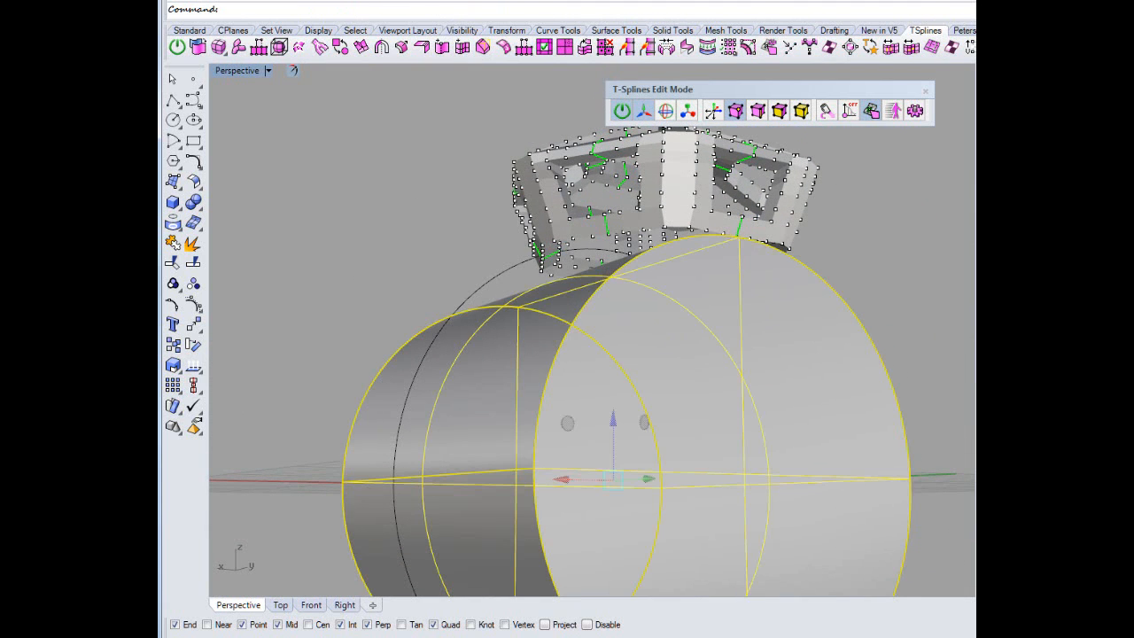
pyautogui.click(621, 110)
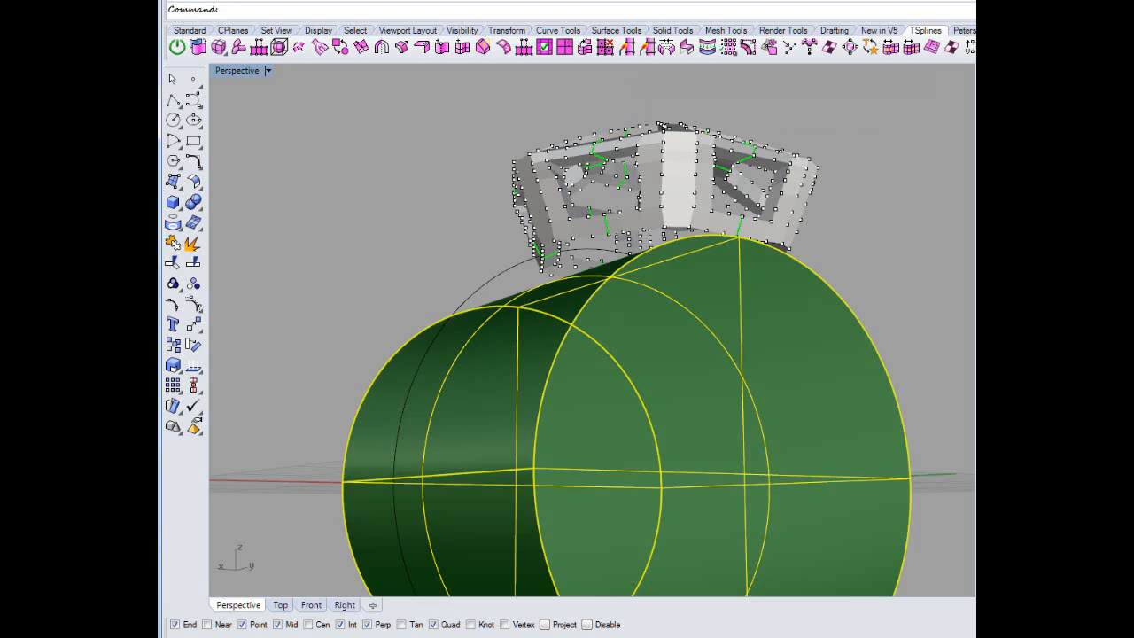
pyautogui.press('Delete')
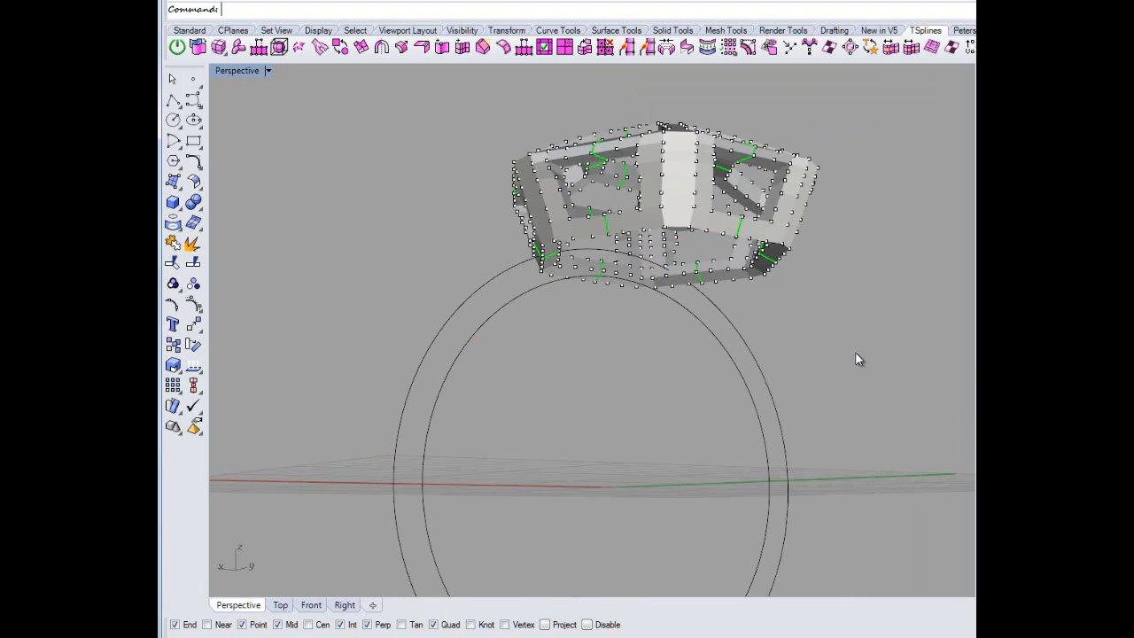
# Turn on T-Splines edit mode with face selection to pick faces on the underside of the head.
pyautogui.moveTo(860, 348); pyautogui.dragTo(857, 290, button='right')
pyautogui.middleClick(849, 292)
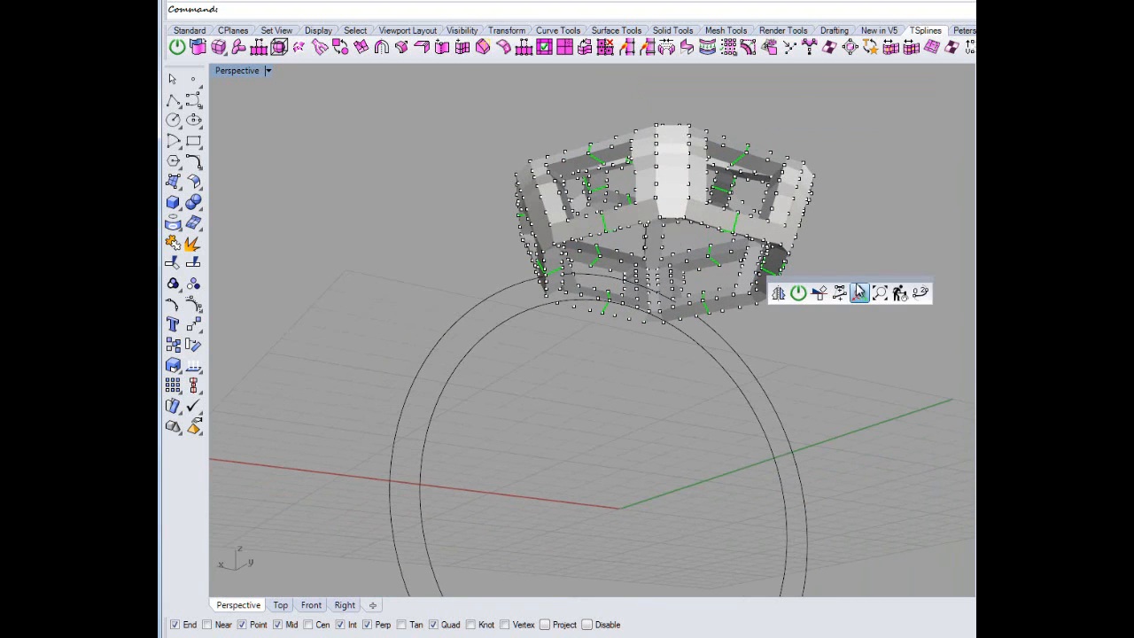
pyautogui.click(799, 293)
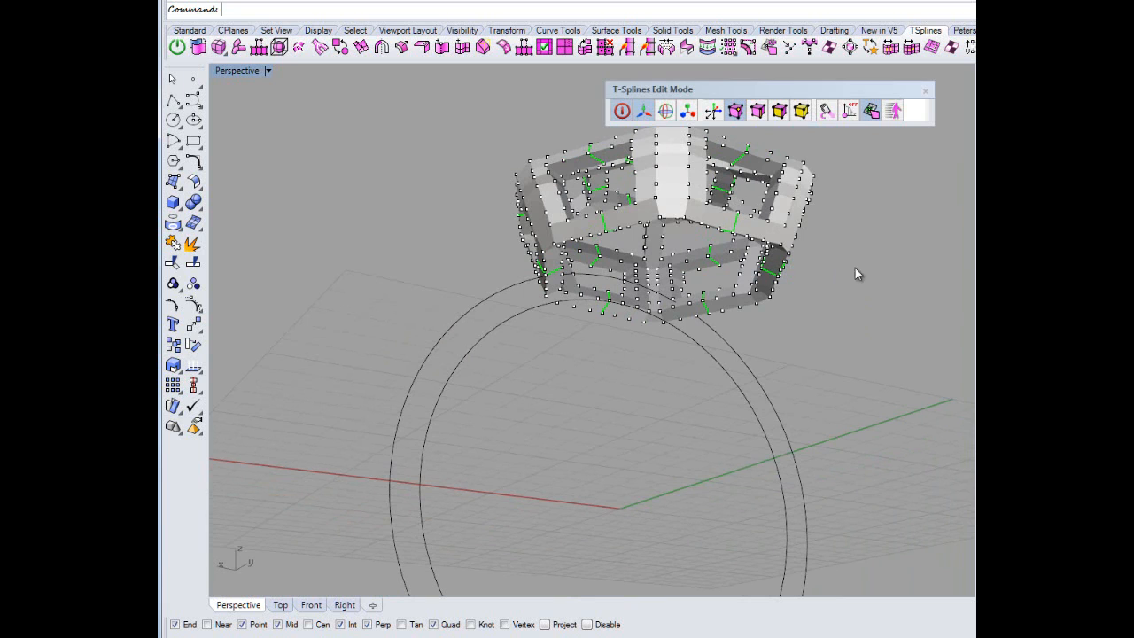
pyautogui.click(781, 114)
pyautogui.moveTo(852, 366); pyautogui.dragTo(840, 316, button='right')
pyautogui.scroll(3, 619, 359)
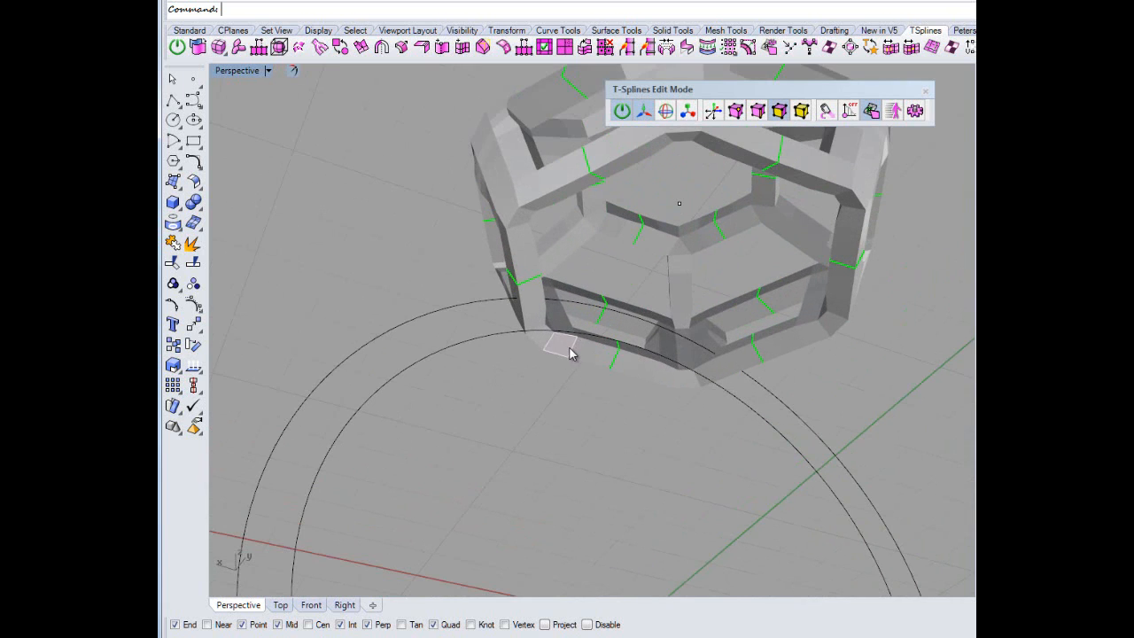
pyautogui.click(542, 334)
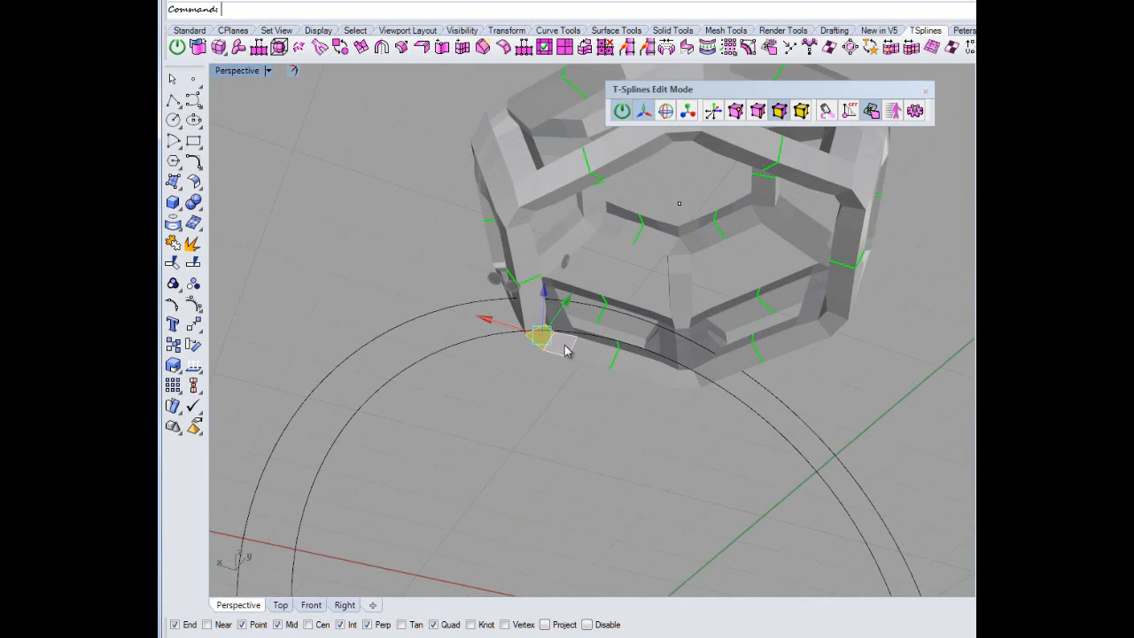
pyautogui.keyDown('shift'); pyautogui.click(567, 350); pyautogui.keyUp('shift')
pyautogui.keyDown('shift'); pyautogui.click(603, 358); pyautogui.keyUp('shift')
pyautogui.keyDown('shift'); pyautogui.click(582, 353); pyautogui.keyUp('shift')
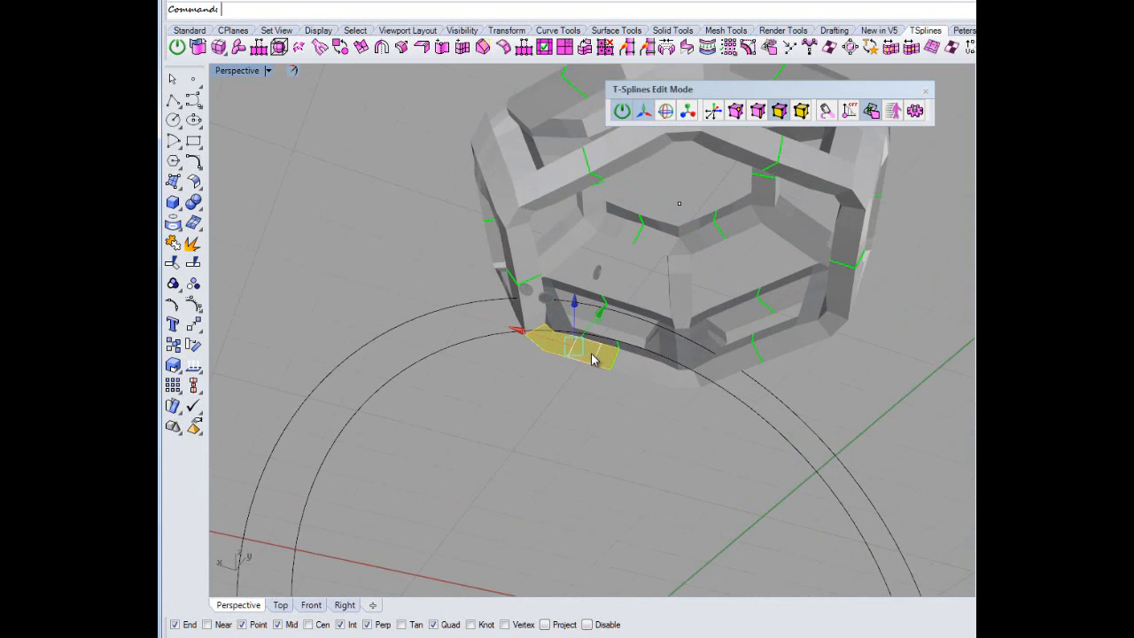
pyautogui.keyDown('shift'); pyautogui.click(642, 371); pyautogui.keyUp('shift')
pyautogui.keyDown('shift'); pyautogui.click(667, 375); pyautogui.keyUp('shift')
pyautogui.keyDown('shift'); pyautogui.click(696, 379); pyautogui.keyUp('shift')
pyautogui.press('Delete')
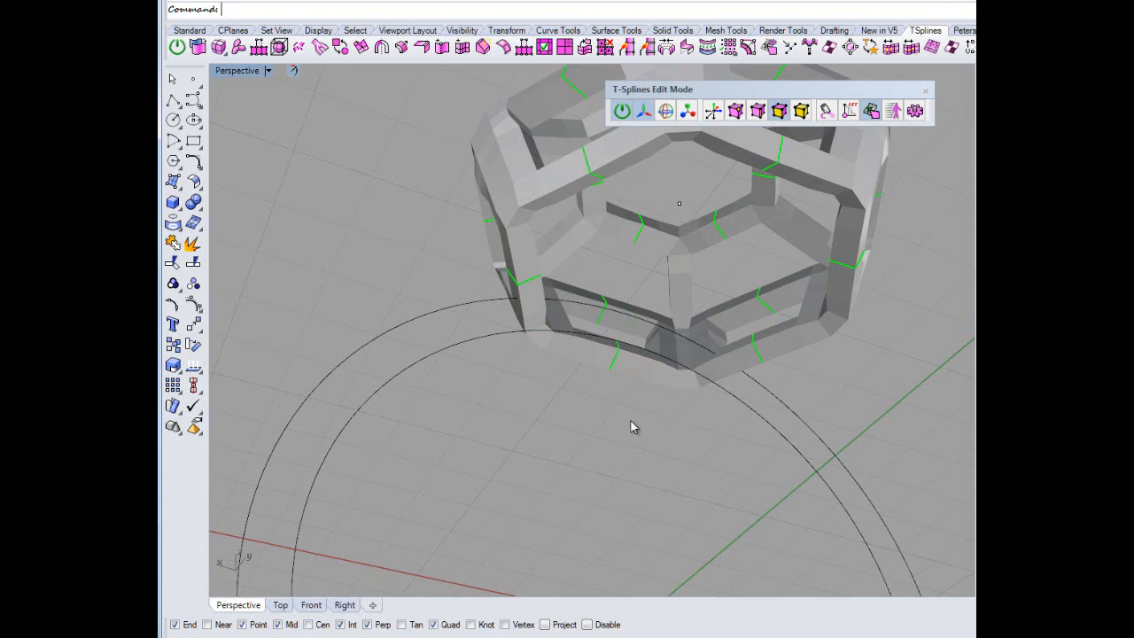
# Bring back the hidden solid cylinder that fills the ring opening beneath the hexagonal head.
pyautogui.moveTo(630, 419); pyautogui.dragTo(700, 366, button='right')
pyautogui.scroll(-5, 611, 415)
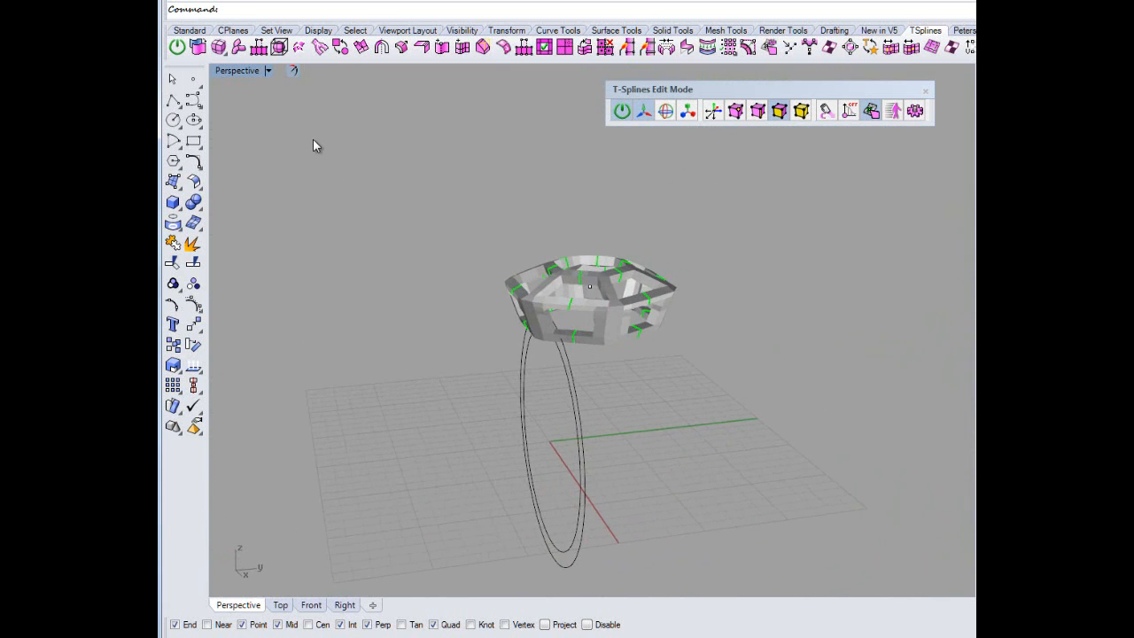
pyautogui.hotkey('ctrl', 'alt', 'h')
pyautogui.click(376, 180)
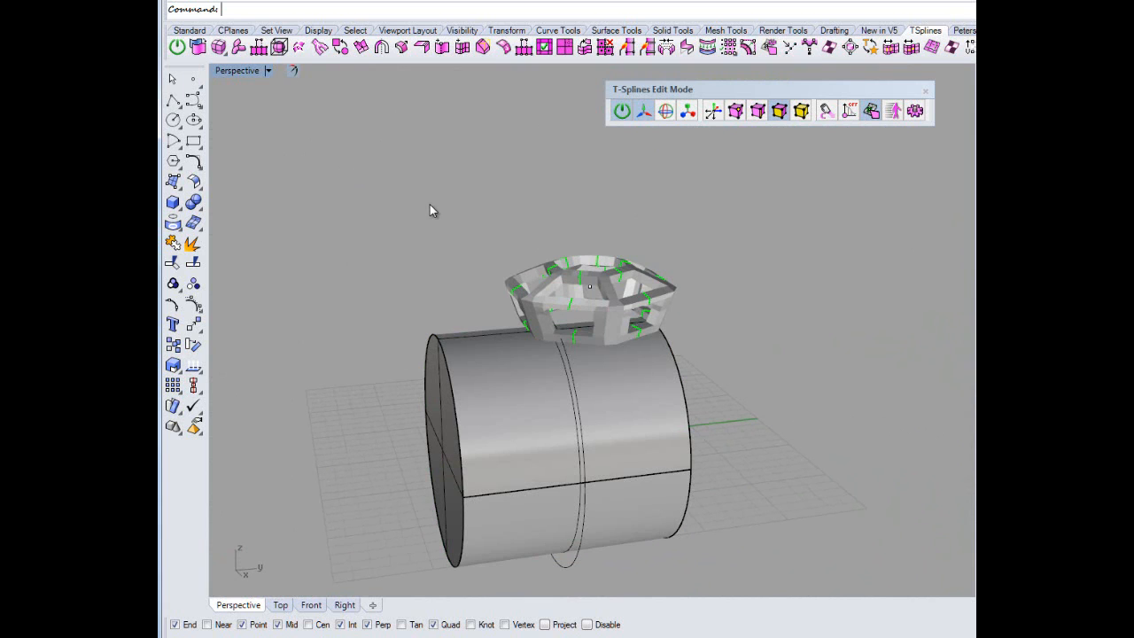
pyautogui.moveTo(396, 207); pyautogui.dragTo(553, 301, button='right')
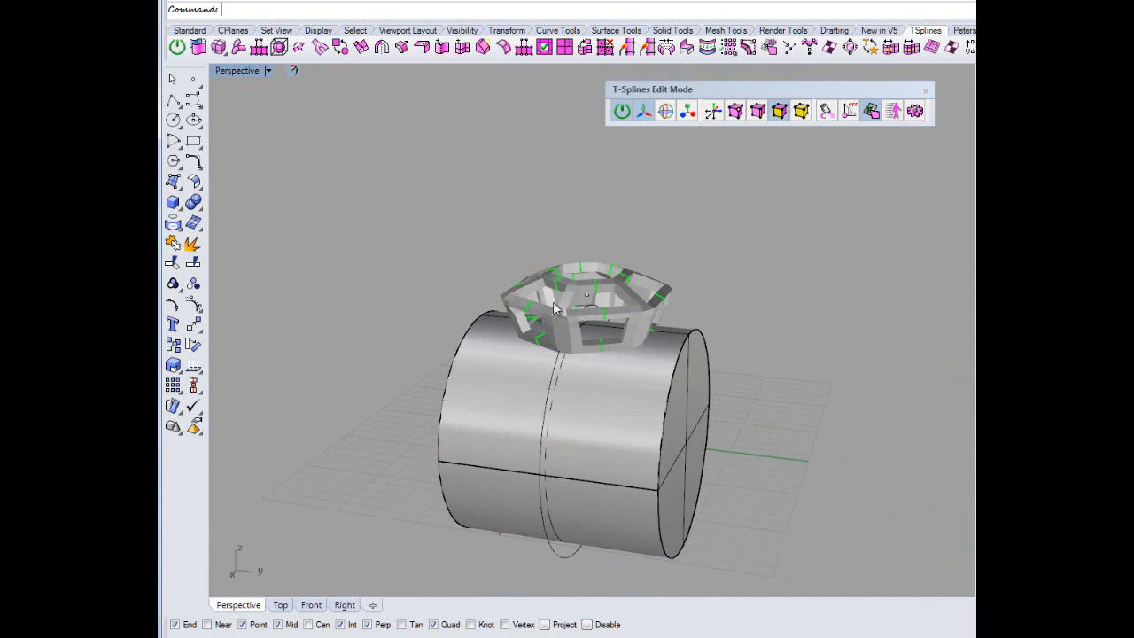
# Change the solid cylinder's display colour to green and hide the cylinder from view.
pyautogui.click(662, 417)
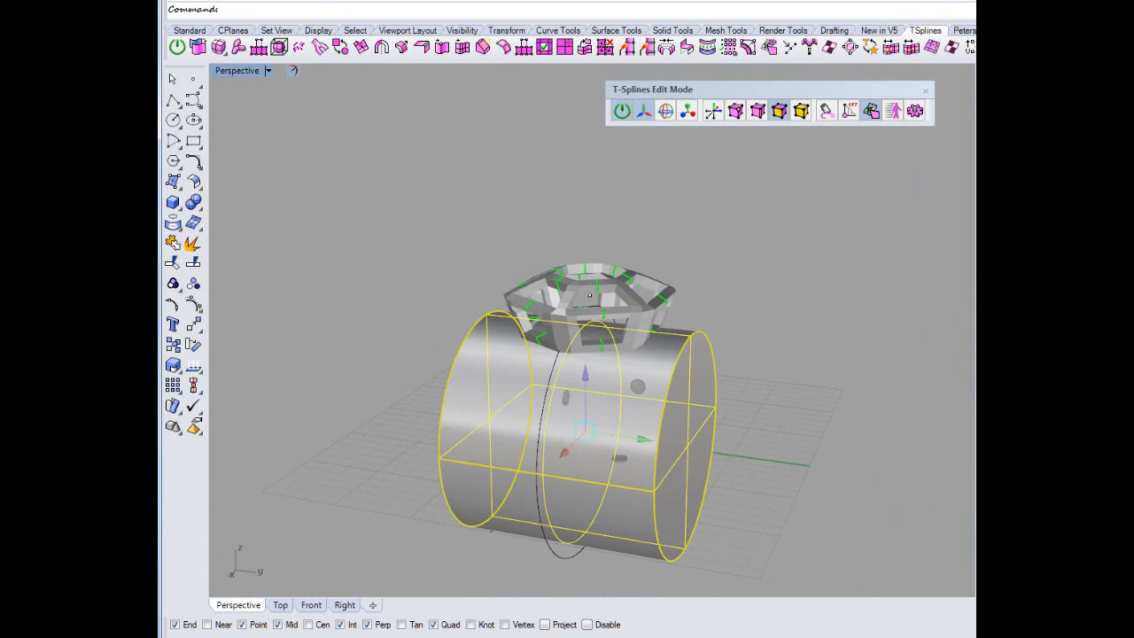
pyautogui.click(852, 380)
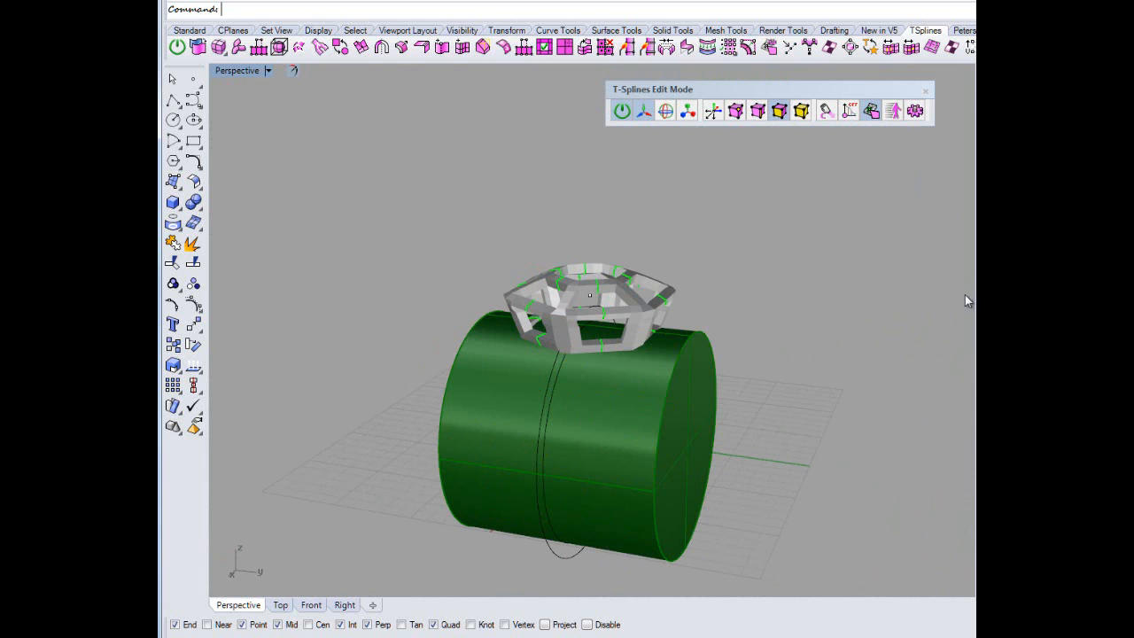
pyautogui.moveTo(726, 361); pyautogui.dragTo(752, 412, button='right')
pyautogui.scroll(-8, 675, 407)
pyautogui.scroll(6, 752, 412)
pyautogui.moveTo(667, 413); pyautogui.dragTo(627, 376, button='right')
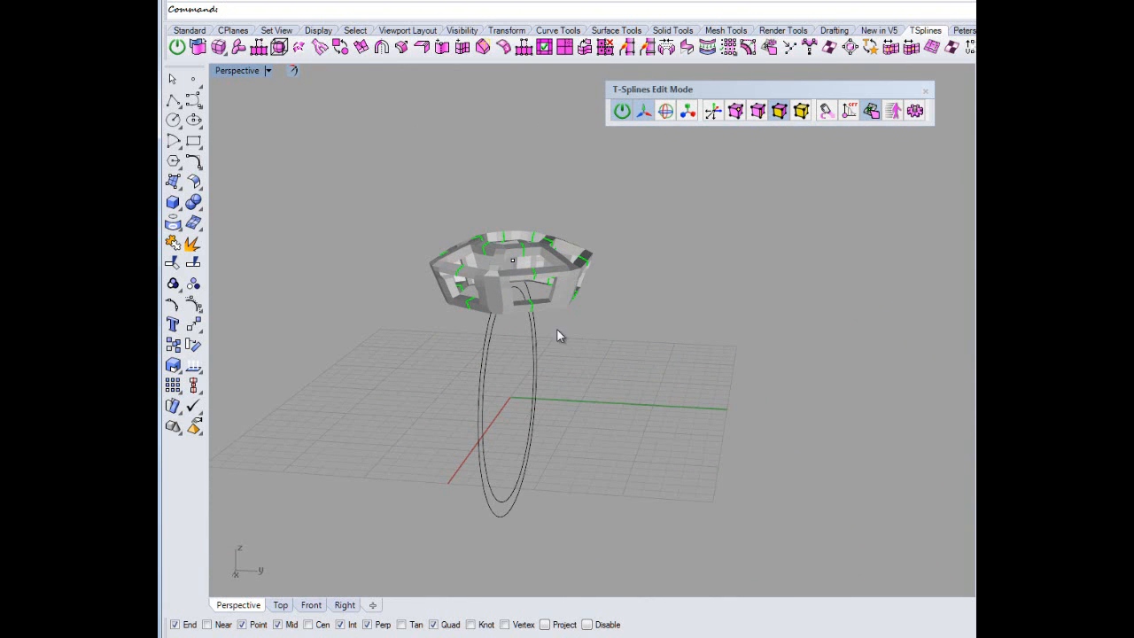
# Examine the hexagonal head in the Top view and the side openings up close in the Perspective view.
pyautogui.moveTo(557, 334); pyautogui.dragTo(519, 323, button='right')
pyautogui.doubleClick(228, 70)
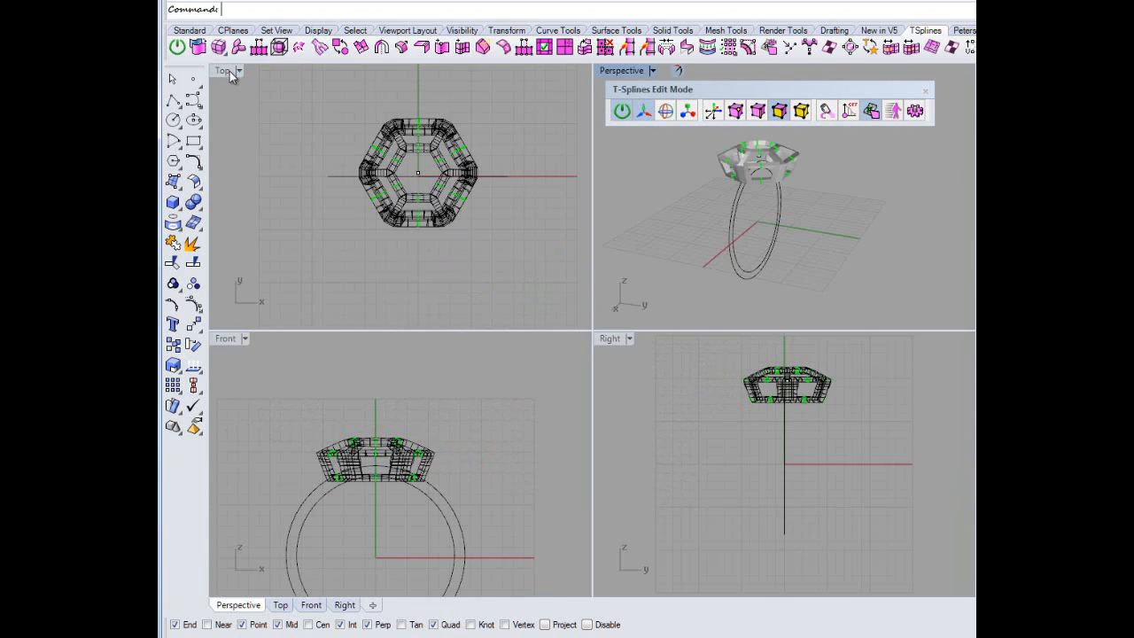
pyautogui.doubleClick(222, 72)
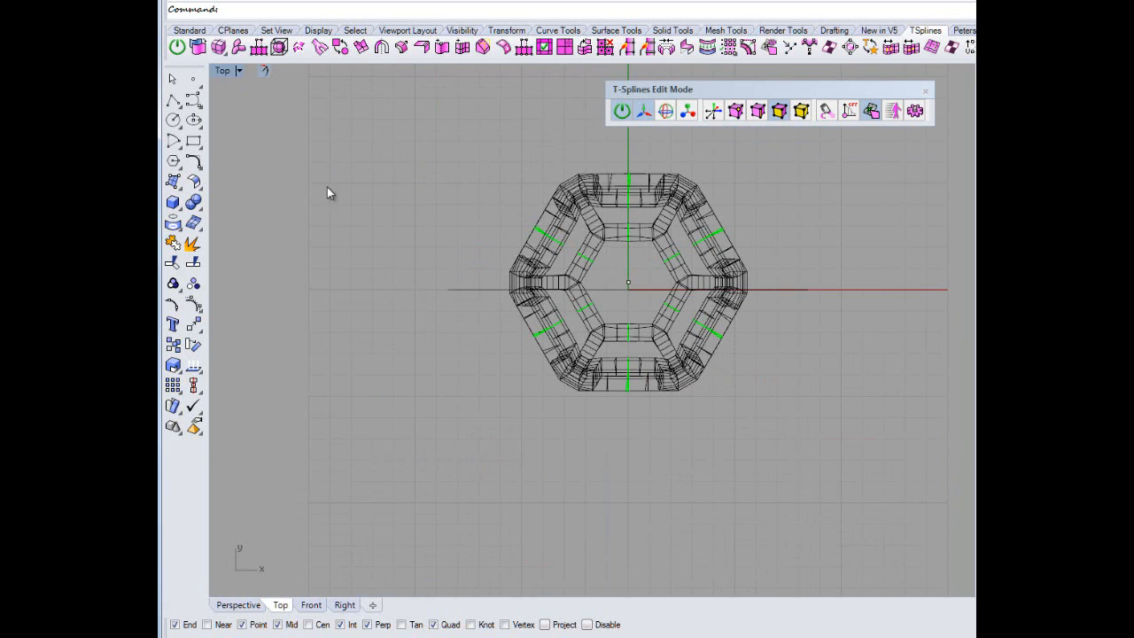
pyautogui.doubleClick(223, 73)
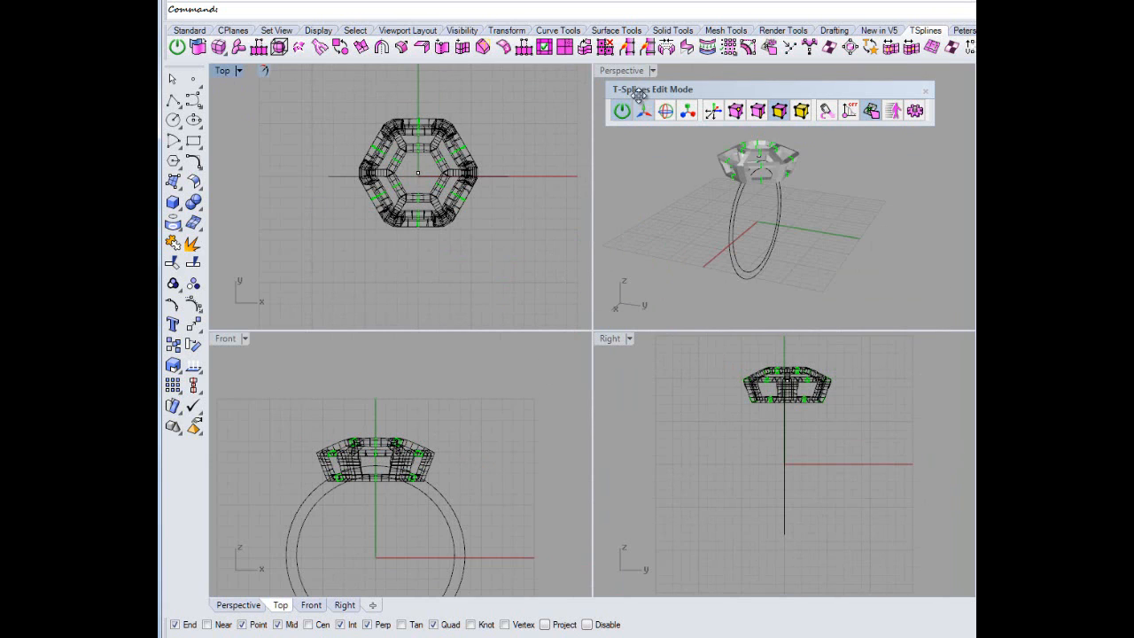
pyautogui.click(622, 71)
pyautogui.doubleClick(623, 73)
pyautogui.scroll(6, 594, 319)
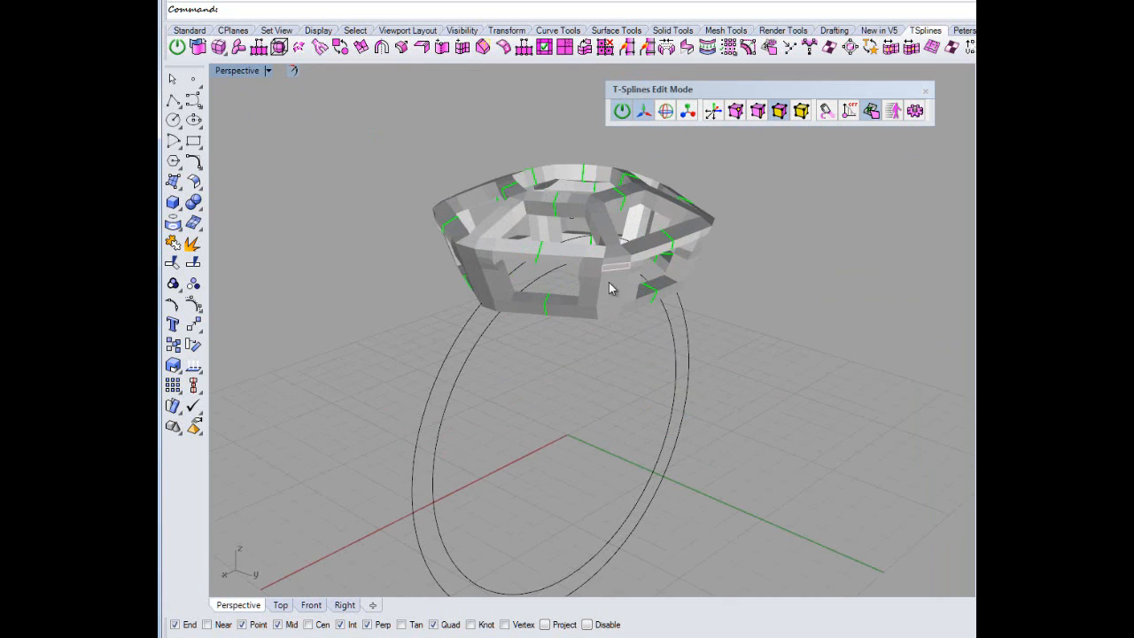
pyautogui.scroll(2, 635, 276)
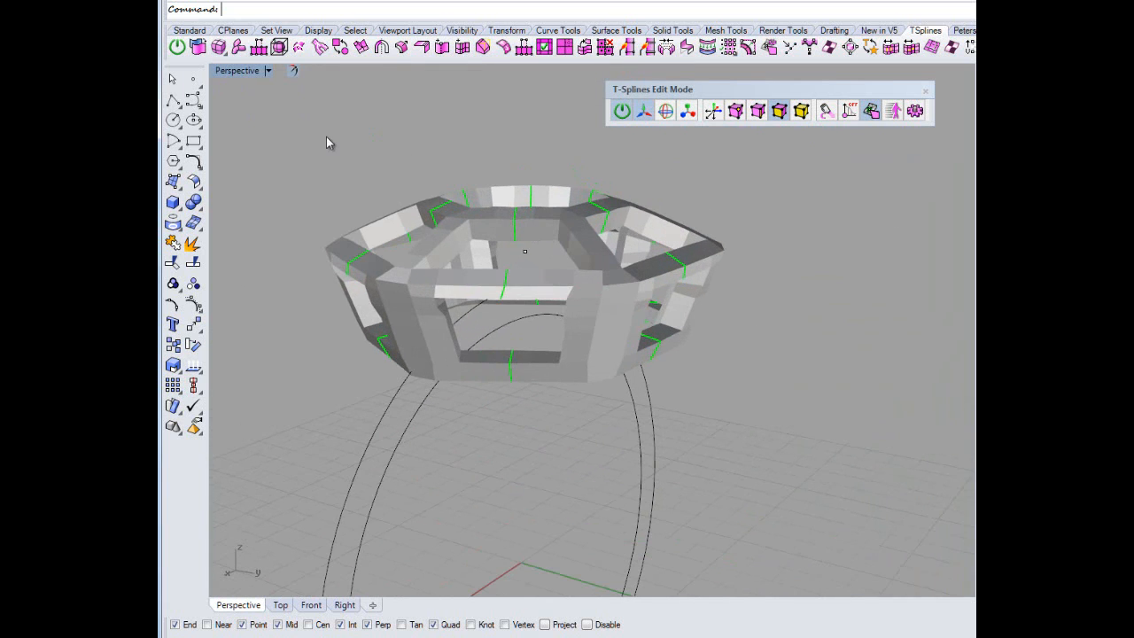
# Toggle the hexagonal T-spline head from boxy to smooth display.
pyautogui.click(341, 46)
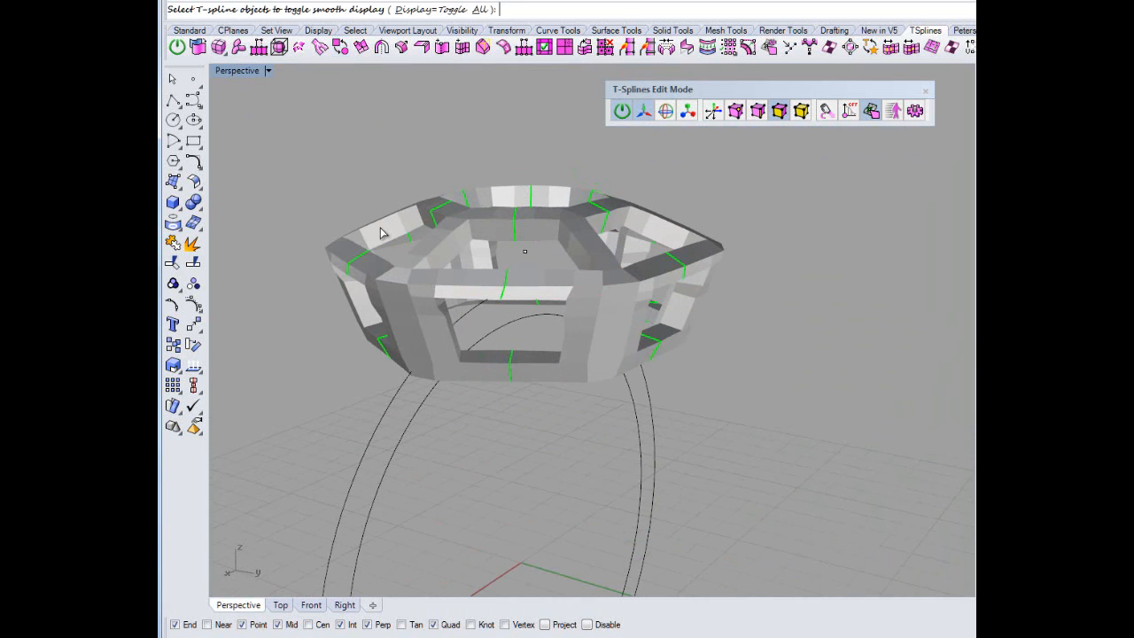
pyautogui.click(398, 295)
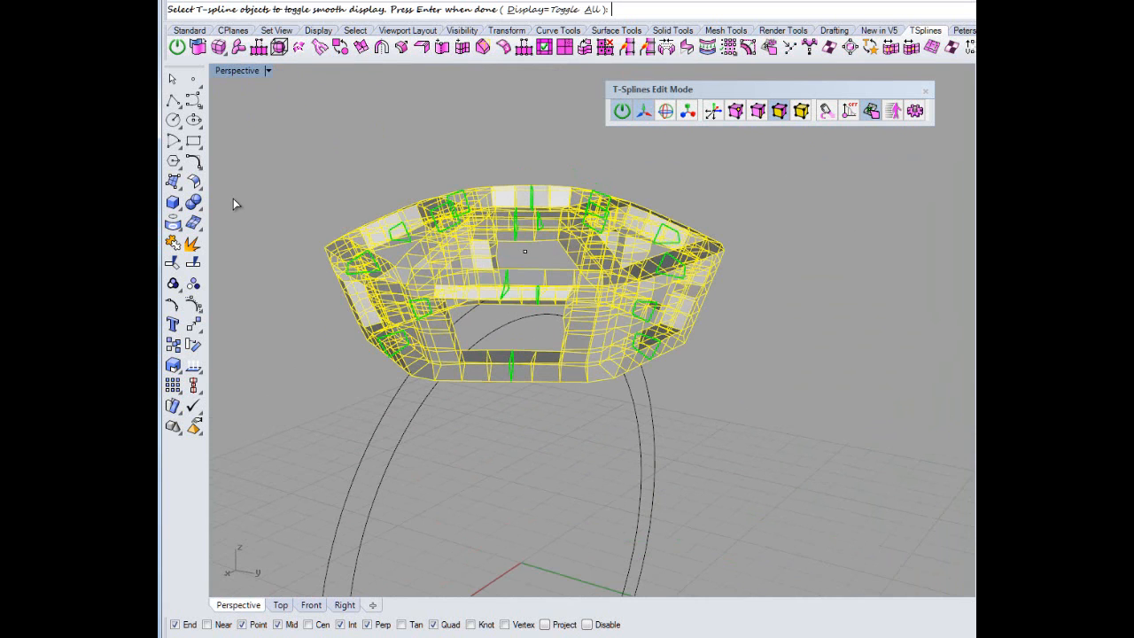
pyautogui.press('Return')
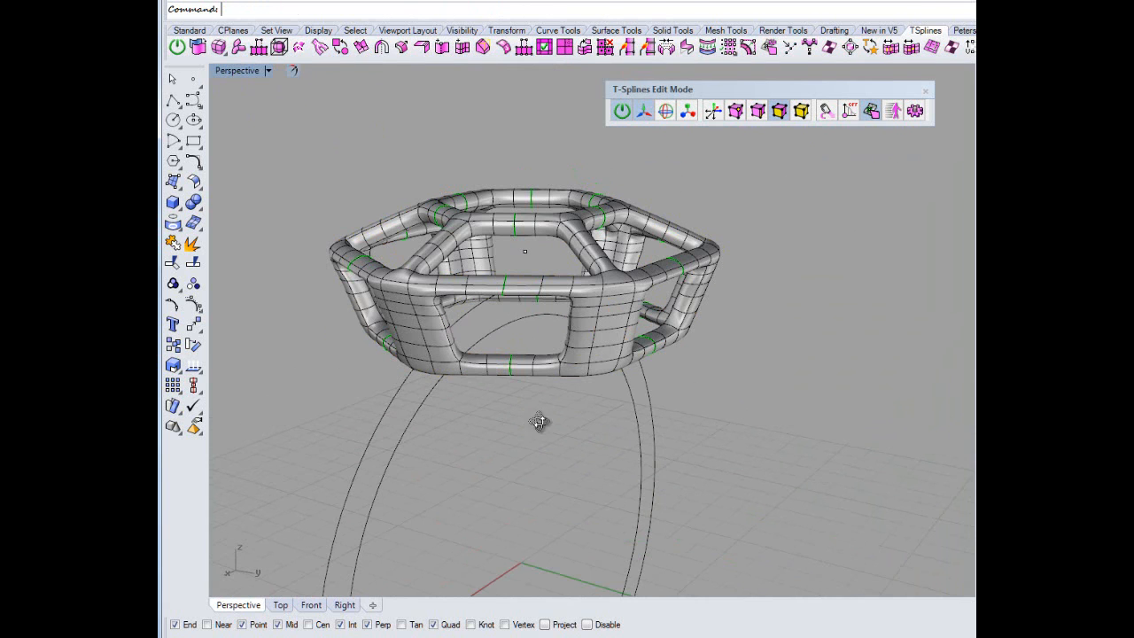
# Scale the selected edges at the head's corner joint slightly outward along one axis to widen the junction, and deselect them.
pyautogui.moveTo(538, 422); pyautogui.dragTo(326, 278, button='right')
pyautogui.scroll(4, 524, 396)
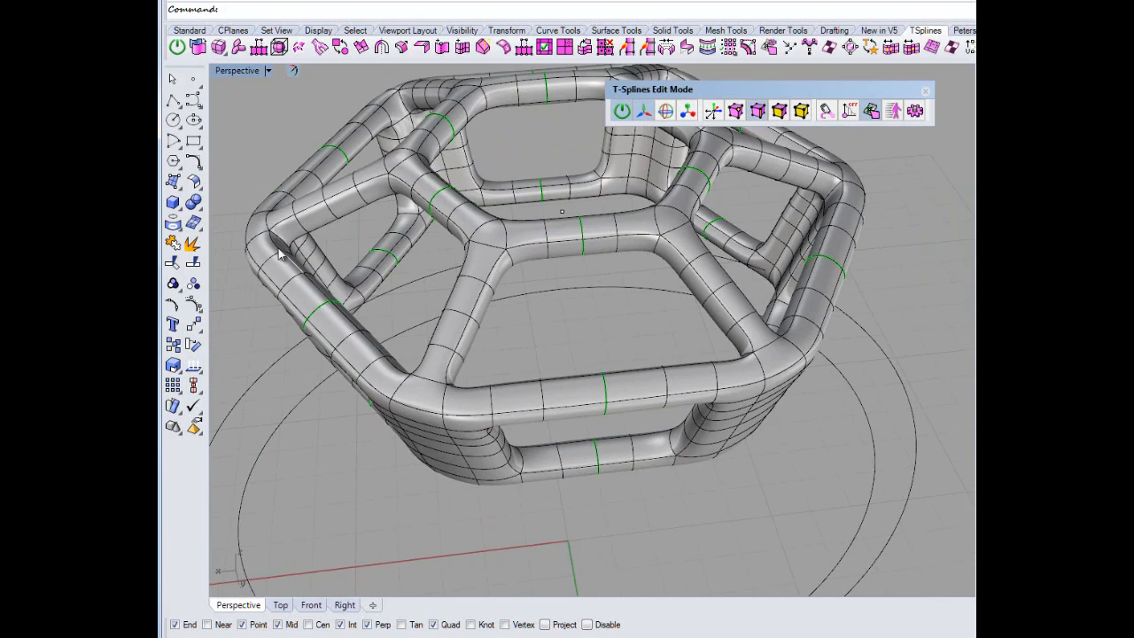
pyautogui.moveTo(355, 283); pyautogui.dragTo(908, 376, button='right')
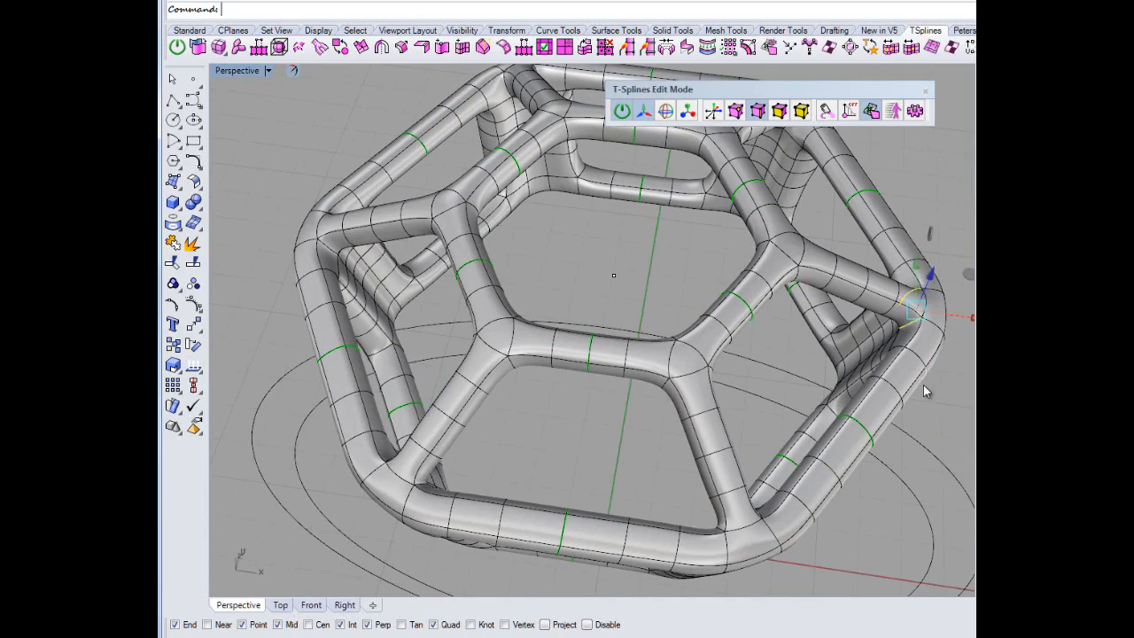
pyautogui.moveTo(915, 381); pyautogui.dragTo(624, 467, button='right')
pyautogui.scroll(3, 624, 462)
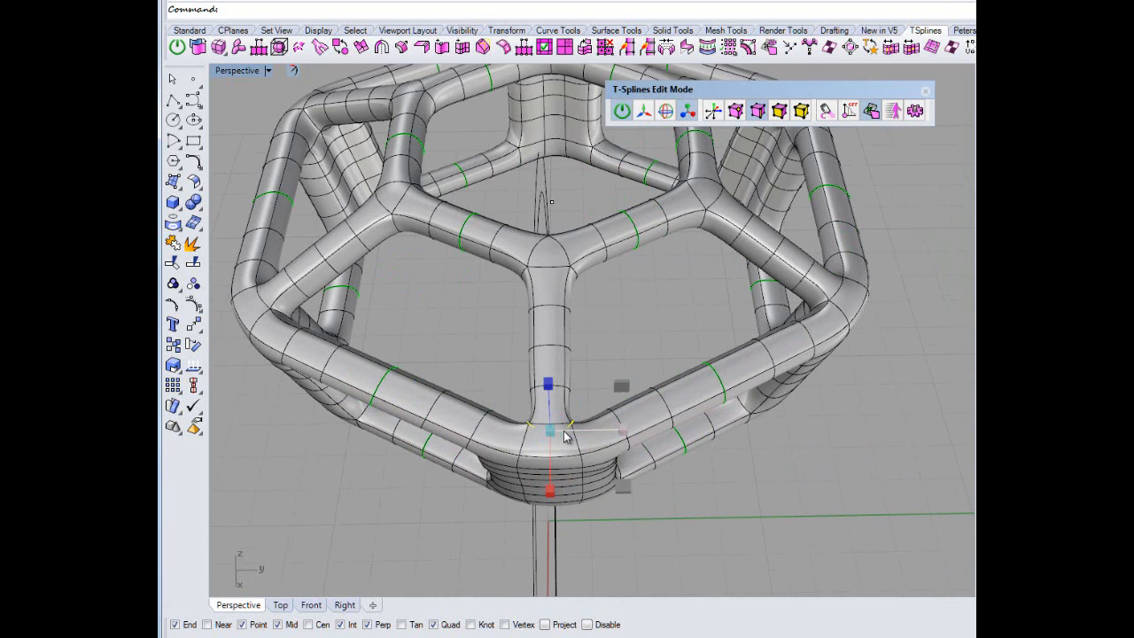
pyautogui.moveTo(536, 431); pyautogui.dragTo(682, 440)
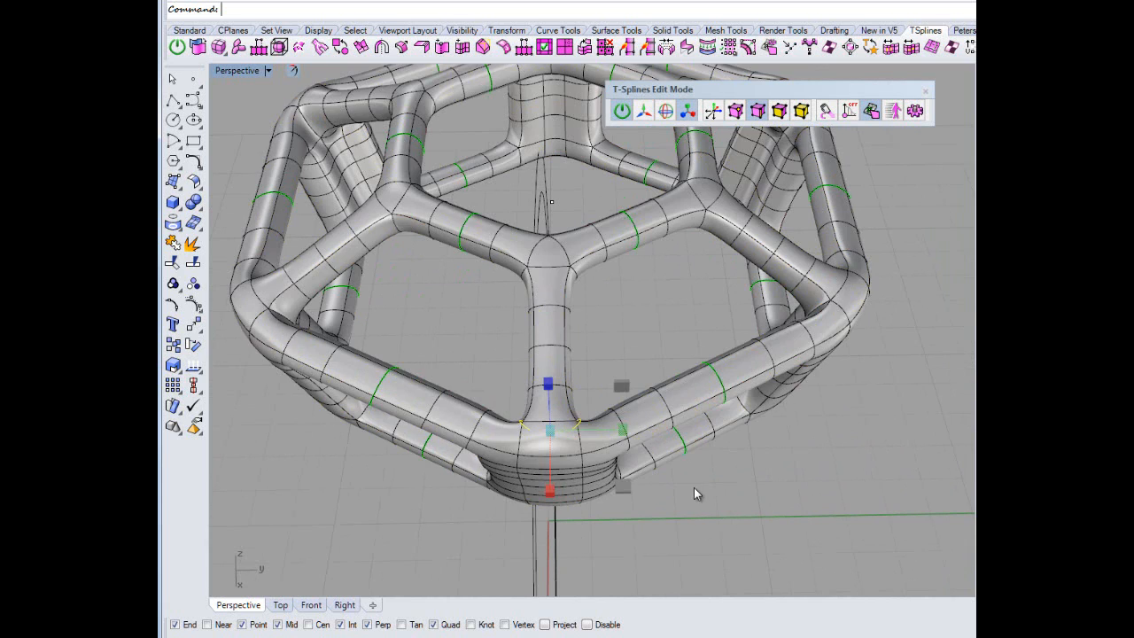
pyautogui.moveTo(697, 490); pyautogui.dragTo(723, 453, button='right')
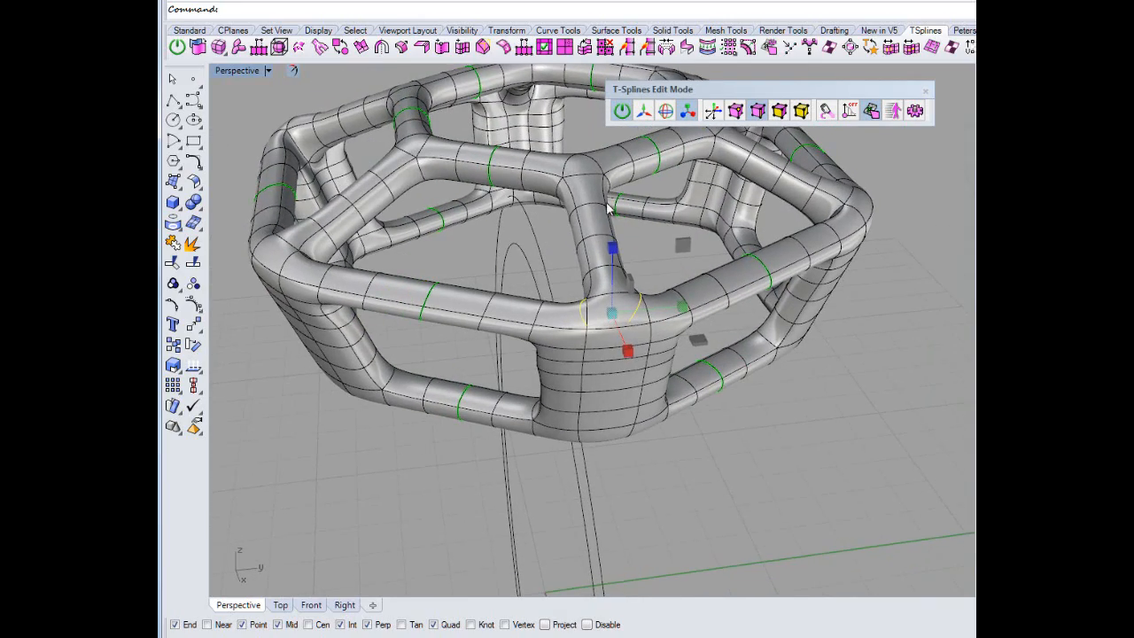
pyautogui.moveTo(619, 361); pyautogui.dragTo(696, 395, button='right')
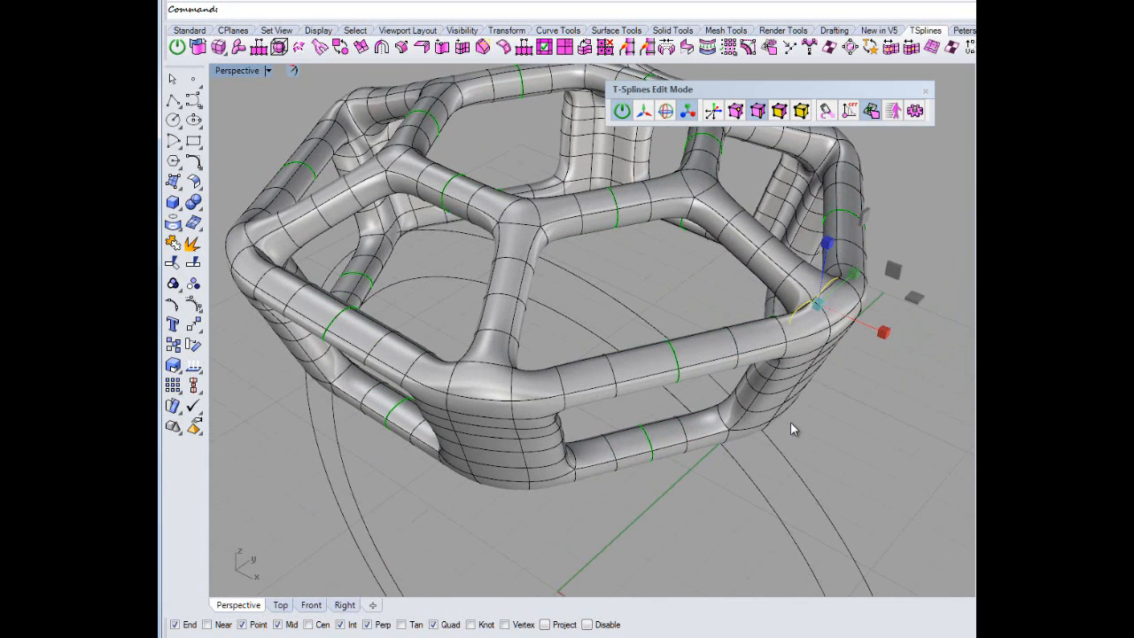
pyautogui.click(818, 409)
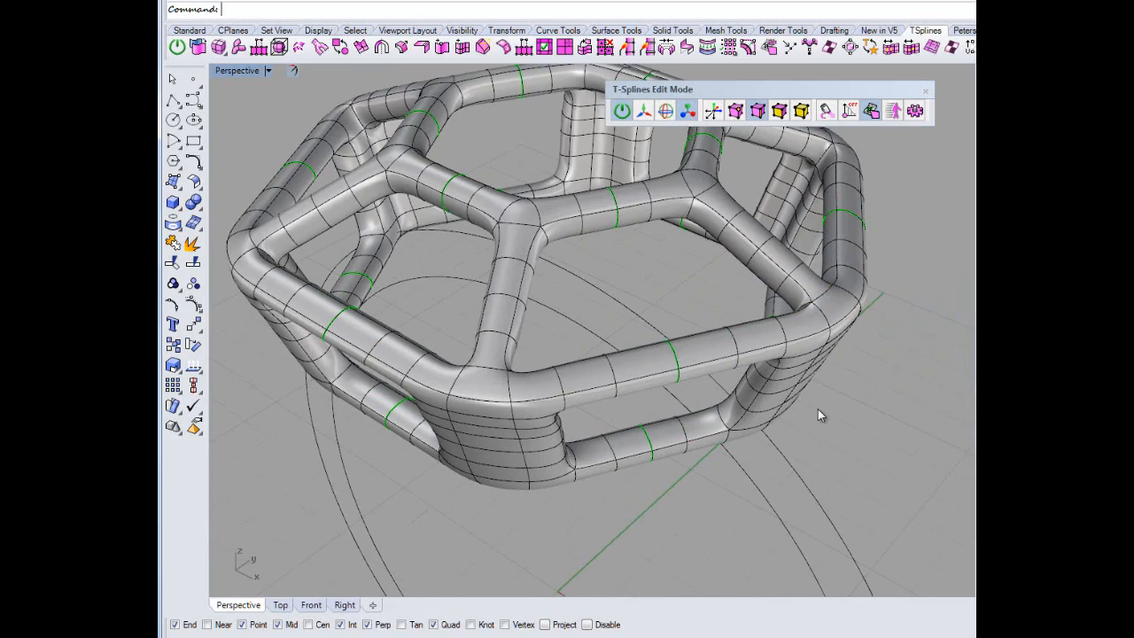
# In face selection mode, select the column of inner faces along one upright side of the front window opening.
pyautogui.moveTo(818, 409); pyautogui.dragTo(356, 276, button='right')
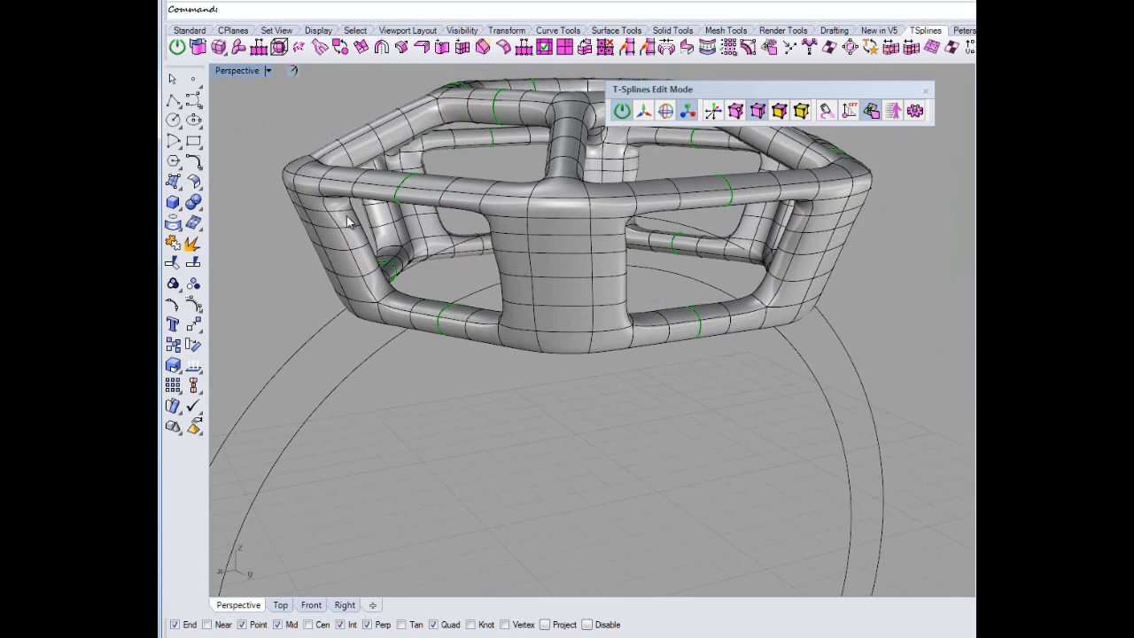
pyautogui.moveTo(640, 281); pyautogui.dragTo(536, 343, button='right')
pyautogui.scroll(-5, 580, 412)
pyautogui.scroll(4, 537, 342)
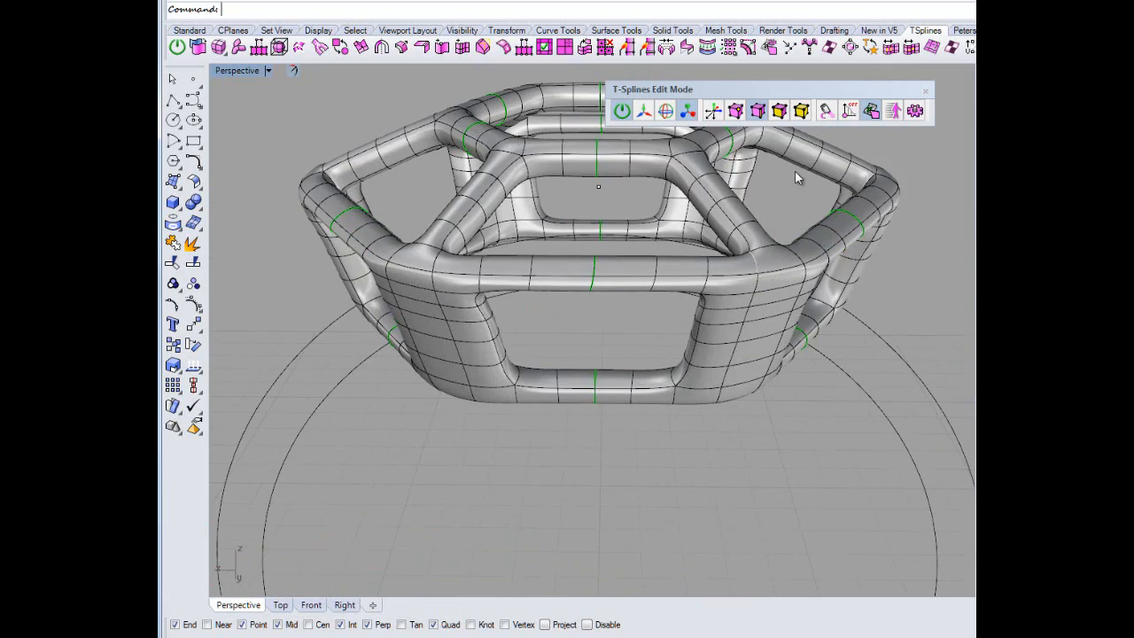
pyautogui.click(782, 113)
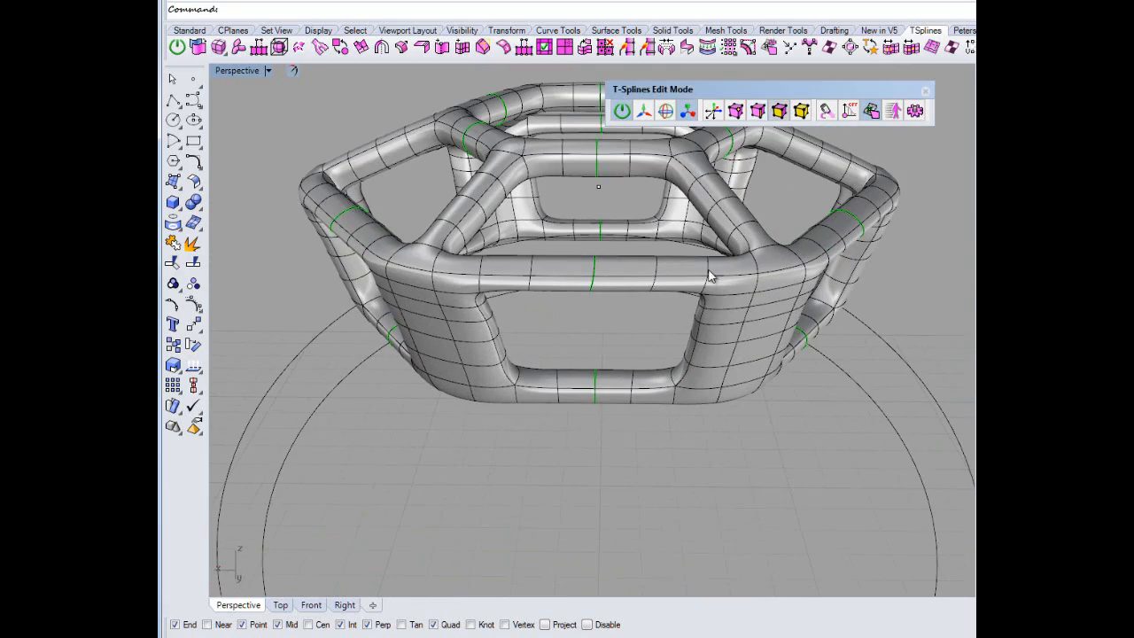
pyautogui.click(508, 368)
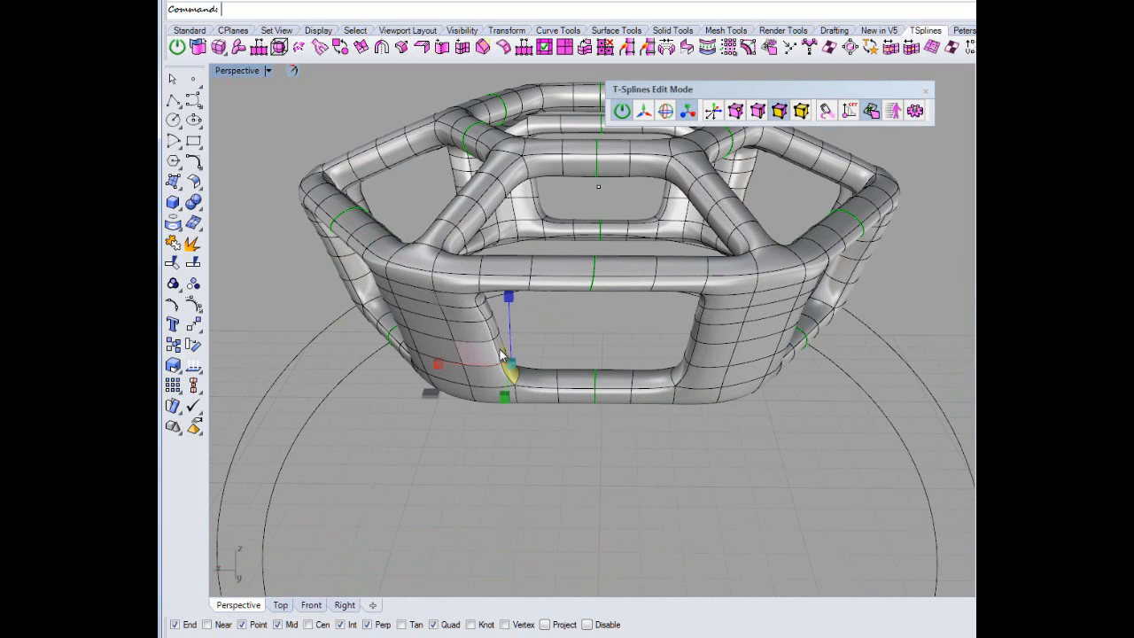
pyautogui.keyDown('shift'); pyautogui.click(490, 316); pyautogui.keyUp('shift')
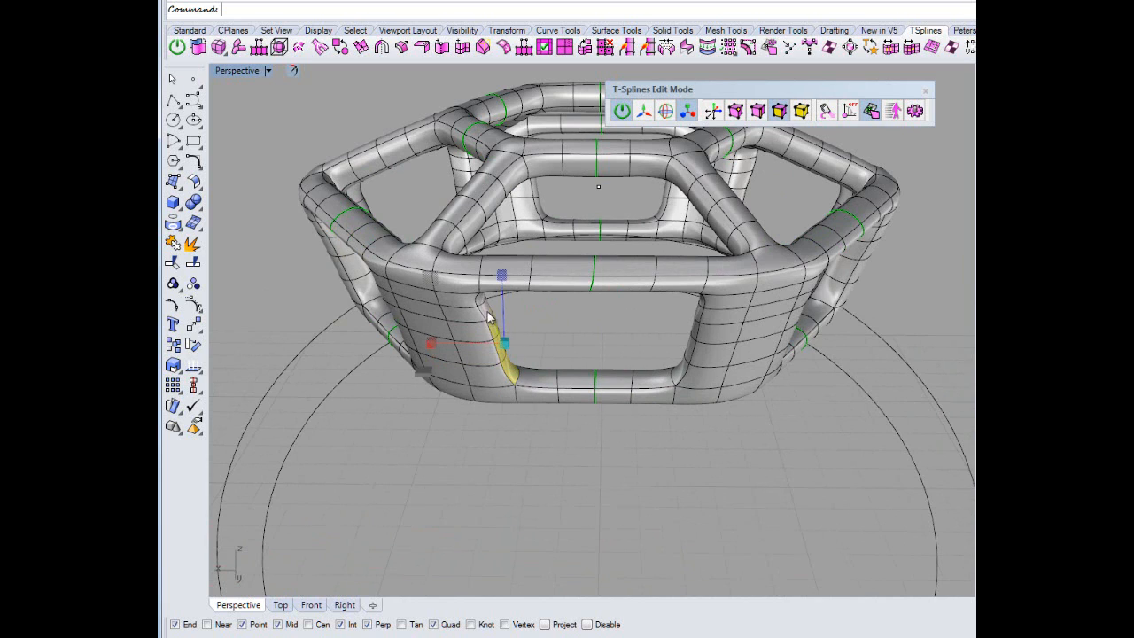
pyautogui.keyDown('shift'); pyautogui.click(478, 303); pyautogui.keyUp('shift')
pyautogui.keyDown('shift'); pyautogui.click(478, 303); pyautogui.keyUp('shift')
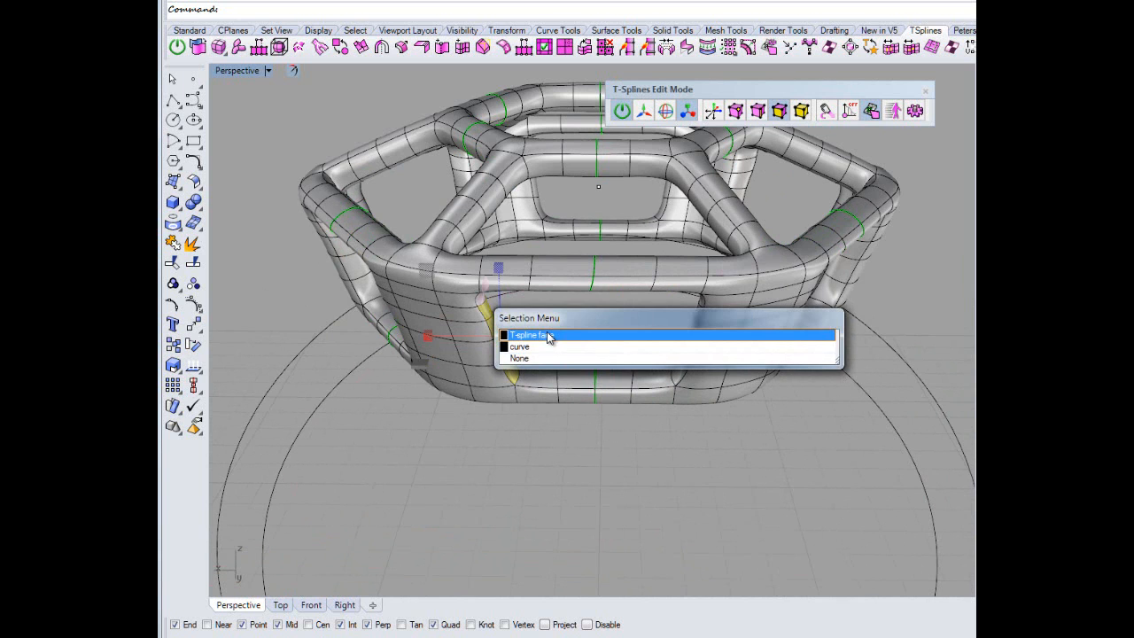
pyautogui.click(547, 337)
# Add the column of inner faces along the opposite upright of the same window opening to the selection.
pyautogui.moveTo(632, 345); pyautogui.dragTo(645, 317, button='right')
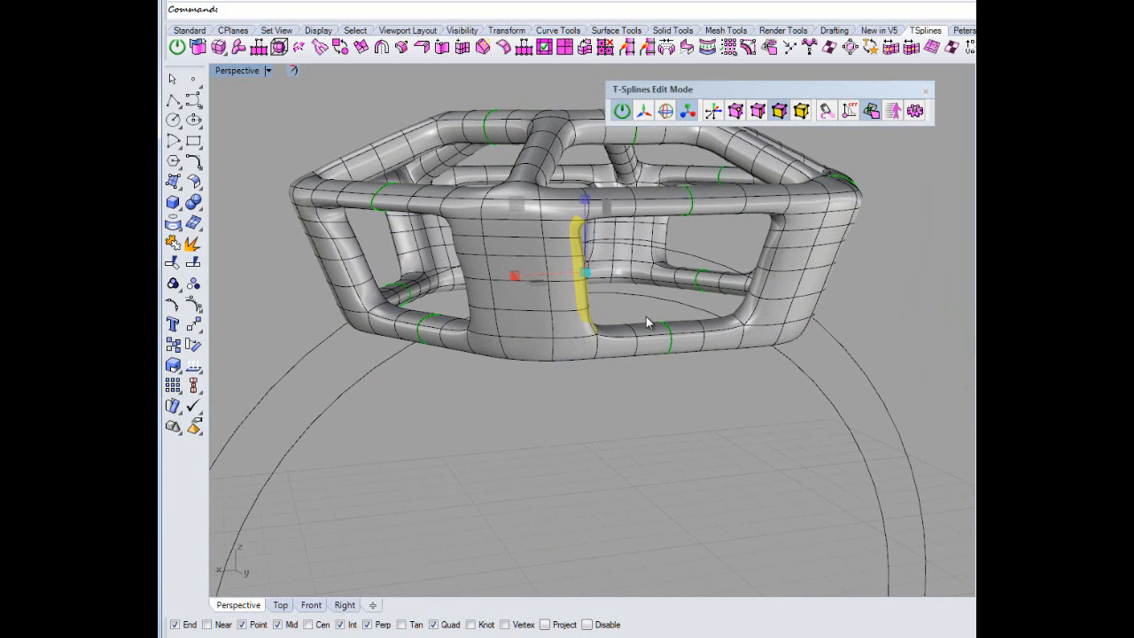
pyautogui.moveTo(723, 331); pyautogui.dragTo(749, 320, button='right')
pyautogui.keyDown('shift'); pyautogui.click(756, 302); pyautogui.keyUp('shift')
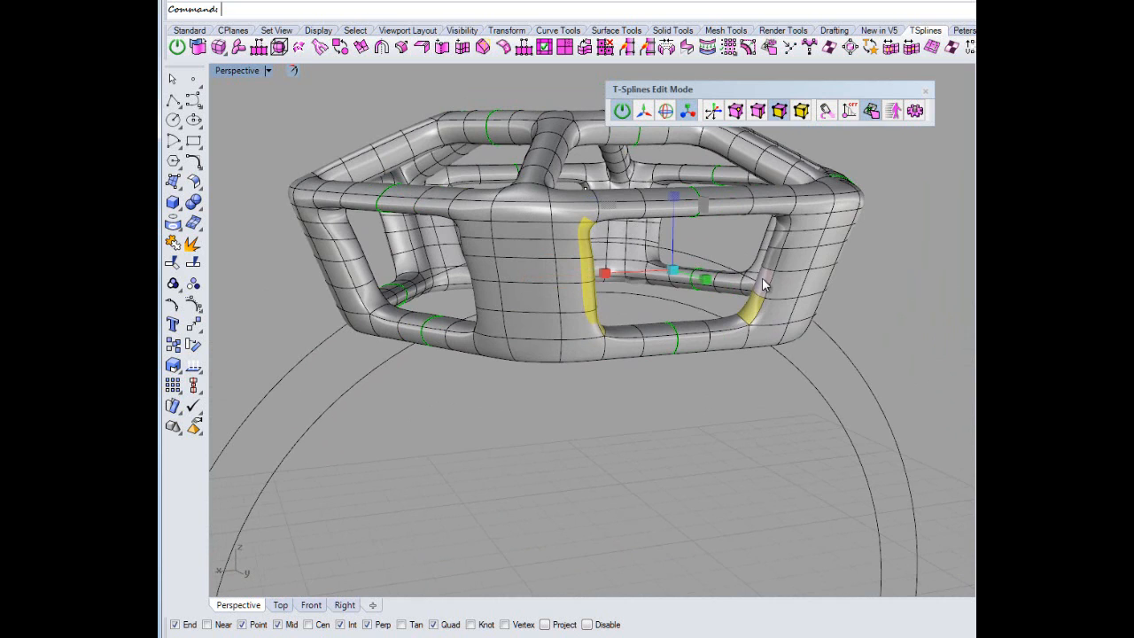
pyautogui.keyDown('shift'); pyautogui.click(767, 269); pyautogui.keyUp('shift')
pyautogui.click(808, 318)
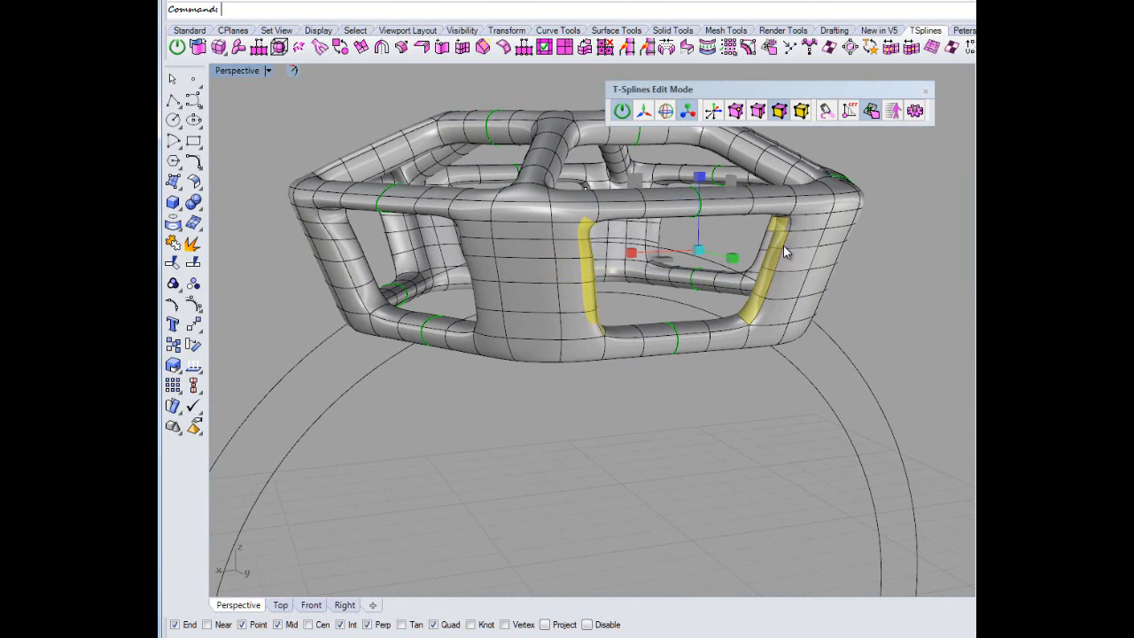
# Try to scale the two selected columns of inner window faces from the manipulator's centre.
pyautogui.moveTo(786, 250); pyautogui.dragTo(842, 247, button='right')
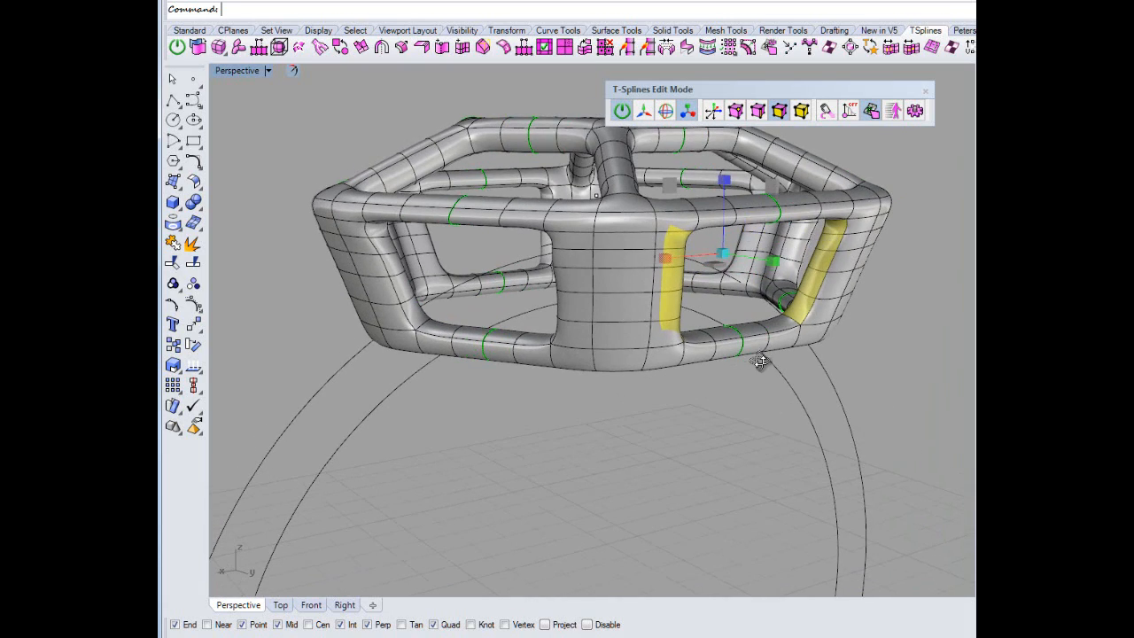
pyautogui.moveTo(759, 362); pyautogui.dragTo(739, 369, button='right')
pyautogui.moveTo(671, 319); pyautogui.dragTo(604, 347, button='right')
pyautogui.moveTo(640, 325); pyautogui.dragTo(671, 272, button='right')
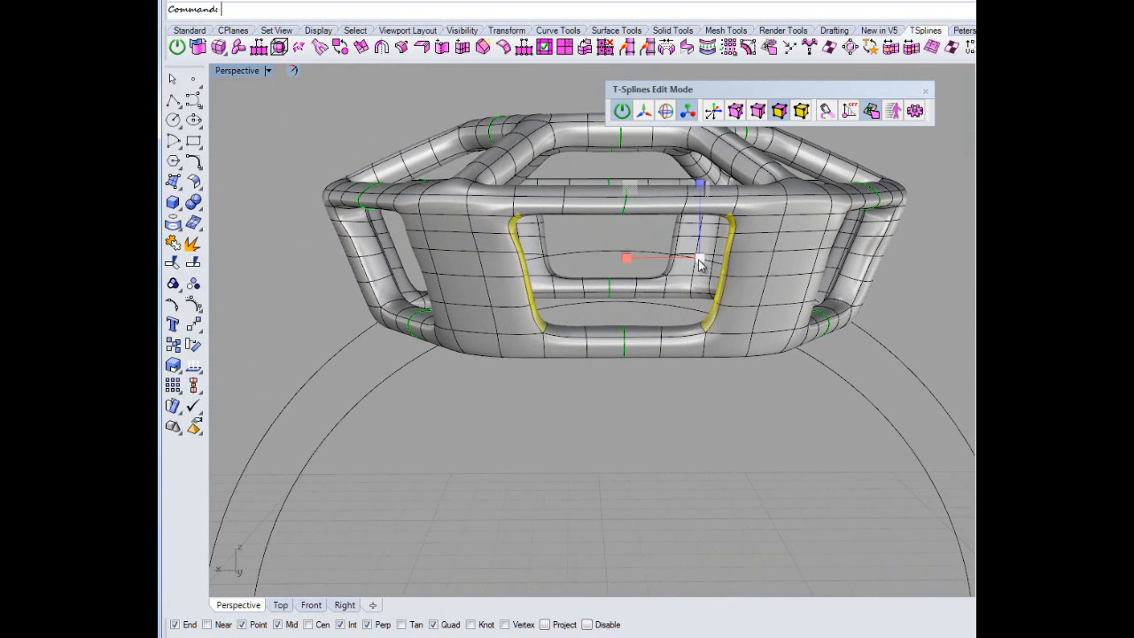
pyautogui.click(681, 268)
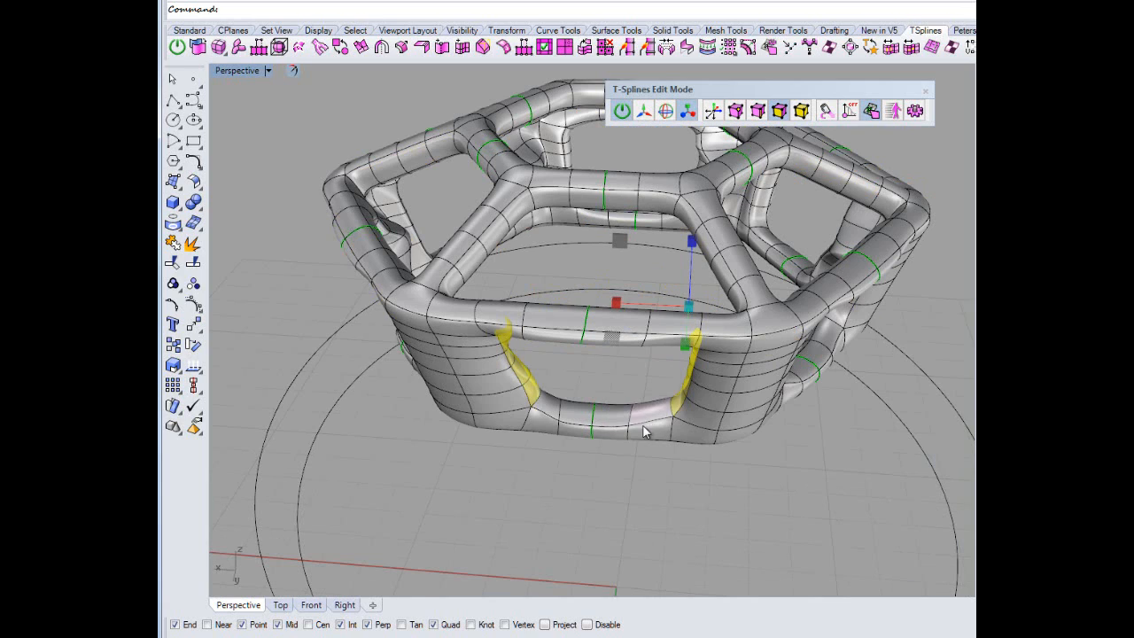
pyautogui.moveTo(617, 474); pyautogui.dragTo(629, 427, button='right')
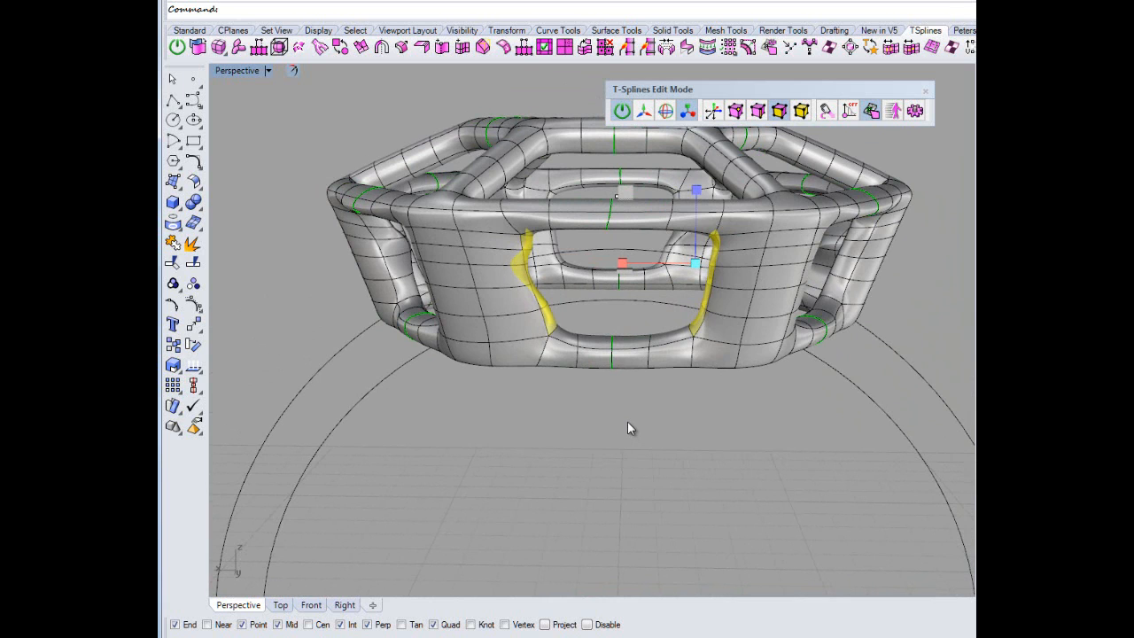
pyautogui.moveTo(618, 430)
pyautogui.mouseDown(button='right')
pyautogui.moveTo(557, 435)
pyautogui.moveTo(488, 417)
pyautogui.moveTo(476, 399)
pyautogui.moveTo(454, 407)
pyautogui.moveTo(458, 382)
pyautogui.moveTo(435, 357)
pyautogui.moveTo(560, 406)
pyautogui.moveTo(590, 433)
pyautogui.moveTo(620, 417)
pyautogui.mouseUp(button='right')
# Try scaling the selected side faces inward and outward to vary the window's width, and undo the changes.
pyautogui.scroll(5, 608, 372)
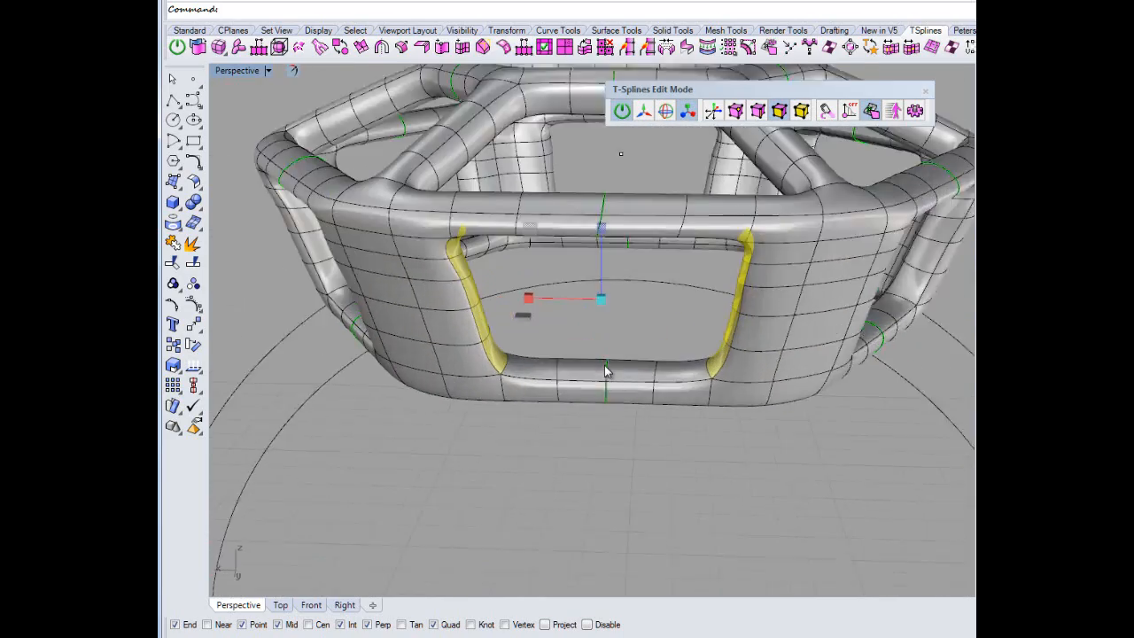
pyautogui.moveTo(599, 367)
pyautogui.mouseDown(button='right')
pyautogui.moveTo(605, 342)
pyautogui.moveTo(599, 359)
pyautogui.moveTo(611, 359)
pyautogui.mouseUp(button='right')
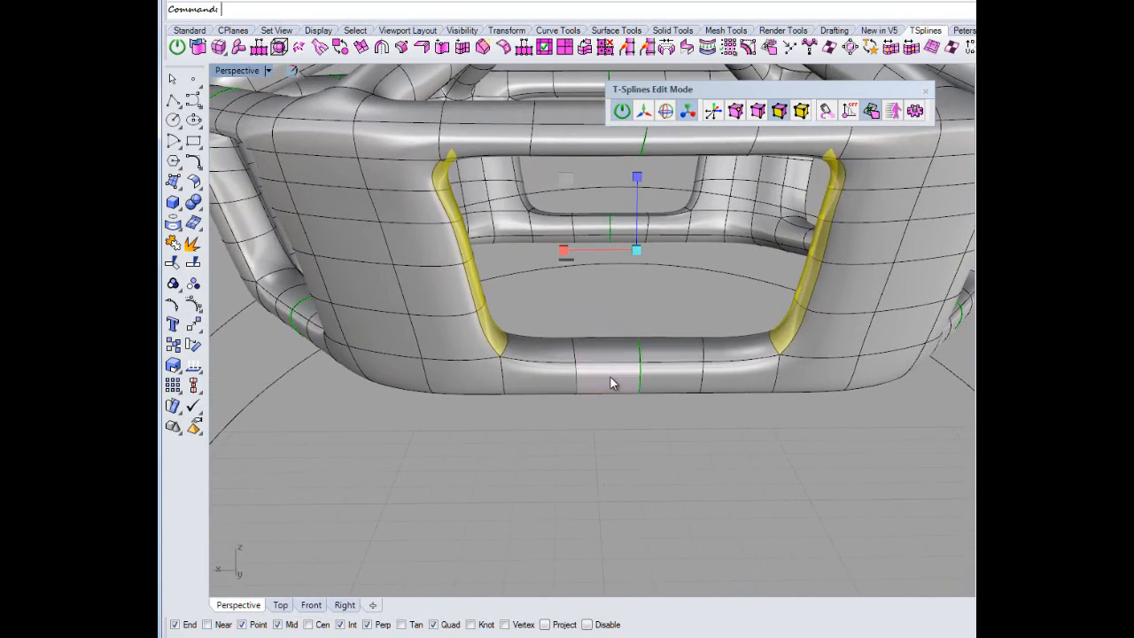
pyautogui.scroll(-5, 610, 382)
pyautogui.moveTo(638, 398); pyautogui.dragTo(608, 307, button='right')
pyautogui.scroll(3, 609, 307)
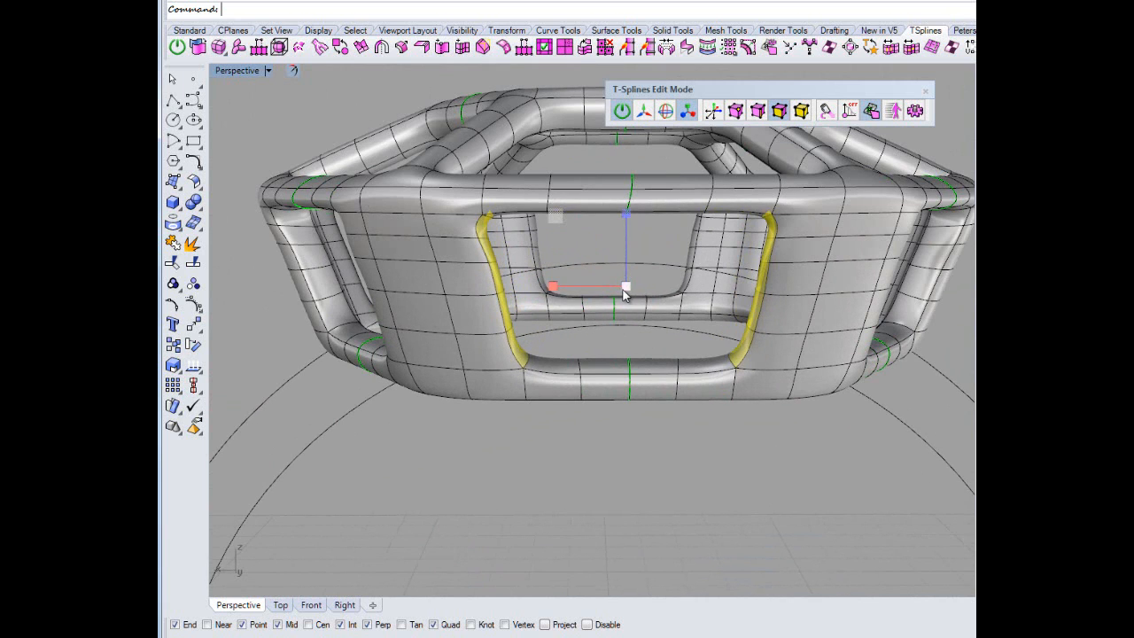
pyautogui.click(615, 291)
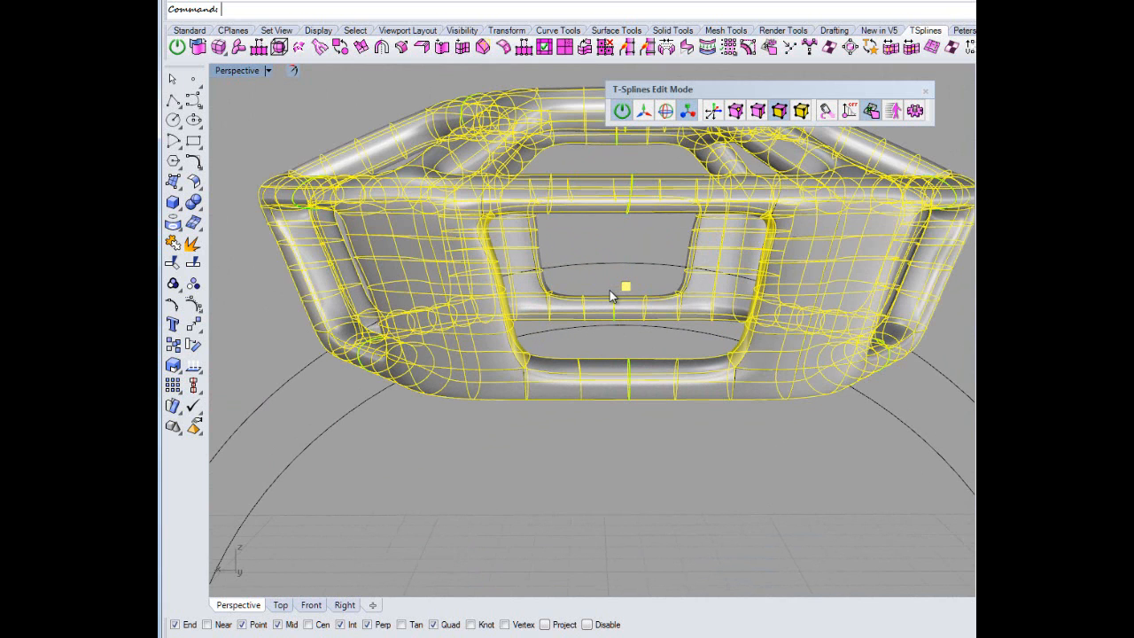
pyautogui.hotkey('ctrl', 'z')
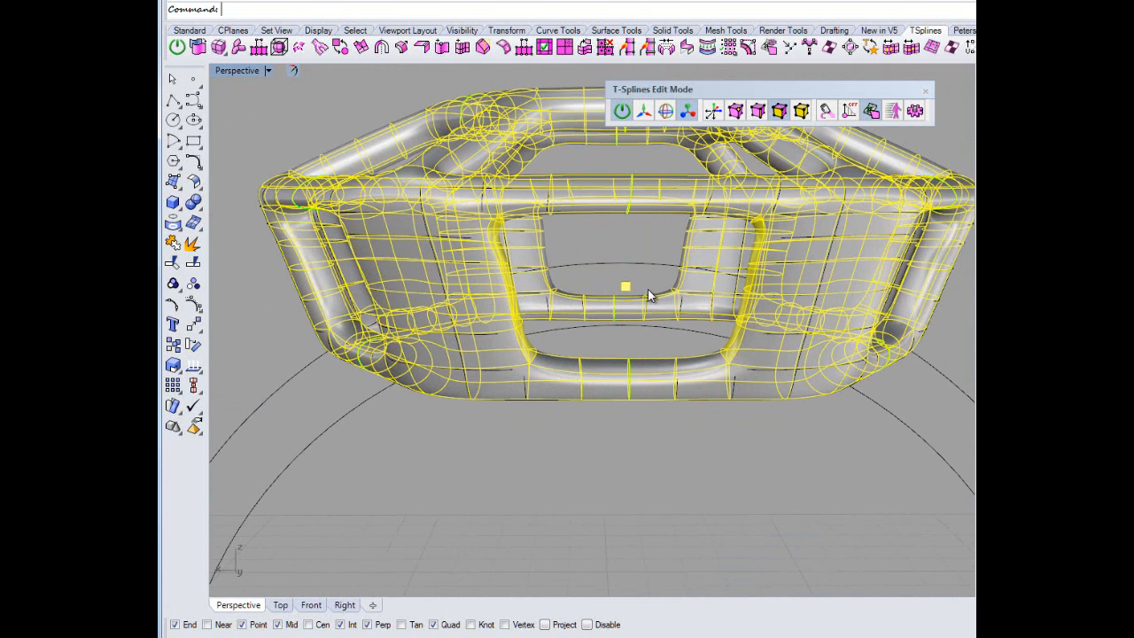
pyautogui.hotkey('ctrl', 'z')
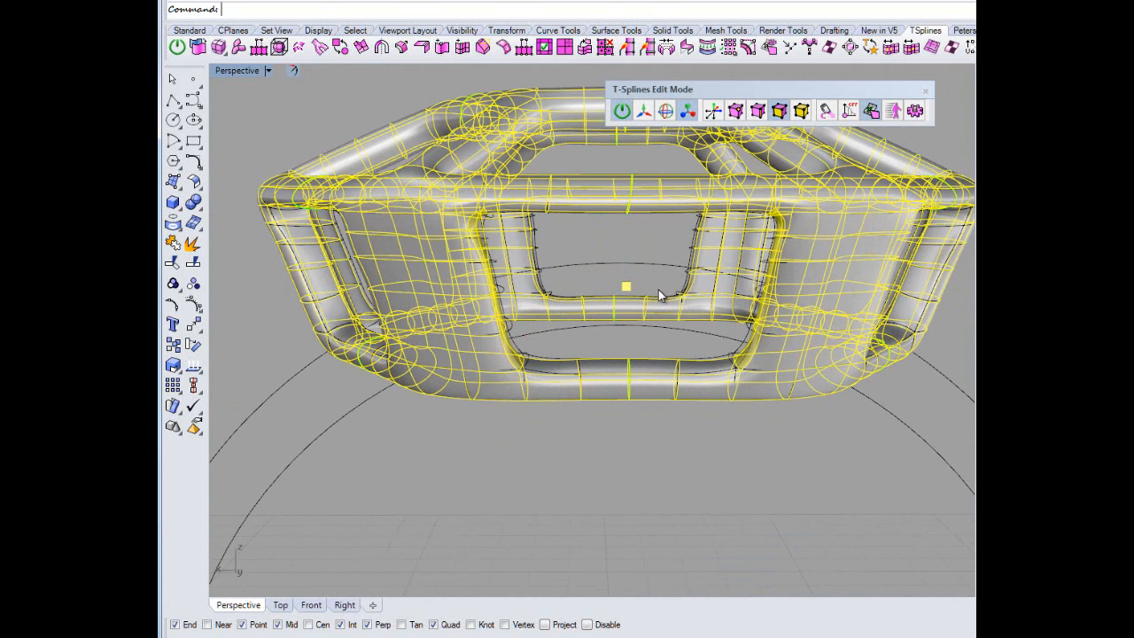
pyautogui.hotkey('ctrl', 'z')
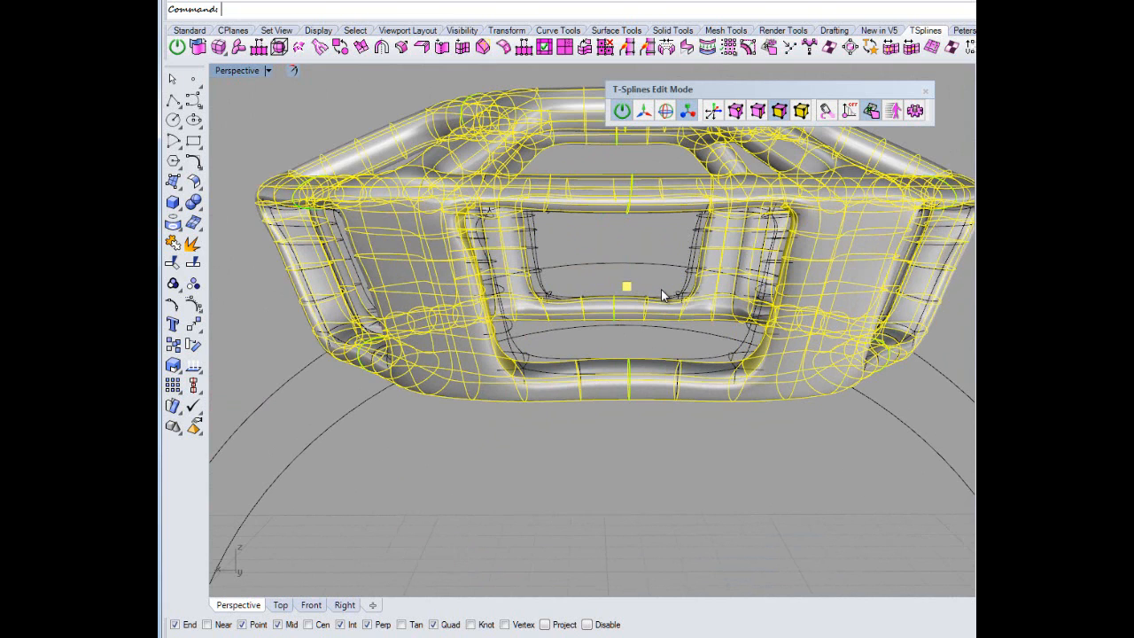
pyautogui.hotkey('ctrl', 'z')
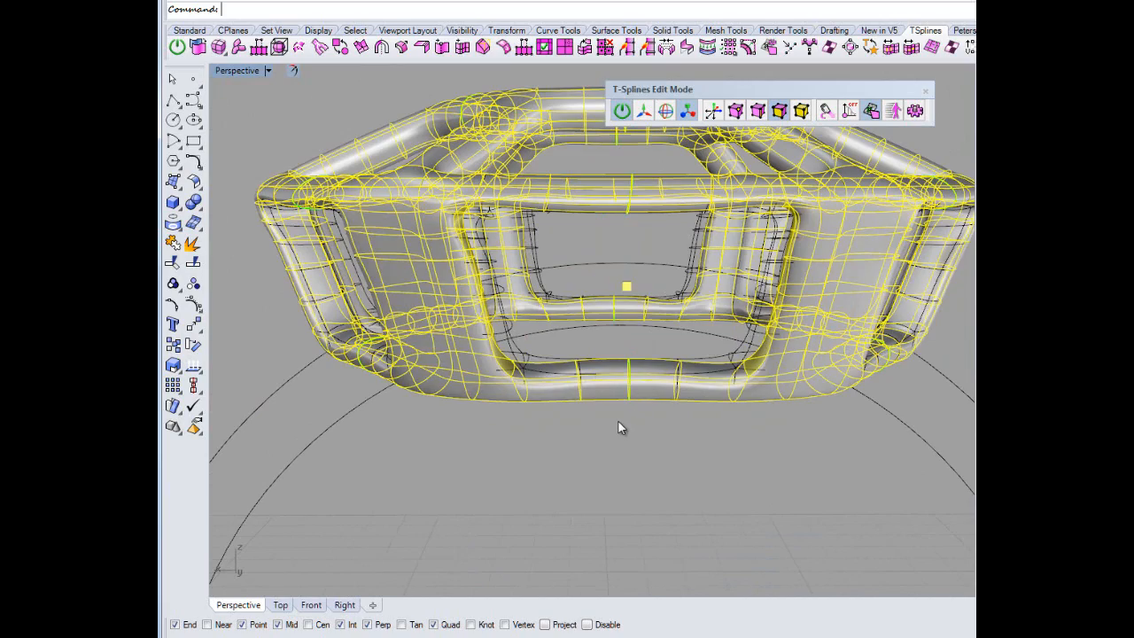
pyautogui.hotkey('ctrl', 'z')
# Examine the head's side windows and uprights from several angles, close up and from farther away.
pyautogui.moveTo(618, 418)
pyautogui.mouseDown(button='right')
pyautogui.moveTo(641, 413)
pyautogui.moveTo(615, 455)
pyautogui.moveTo(598, 431)
pyautogui.moveTo(600, 393)
pyautogui.moveTo(588, 388)
pyautogui.moveTo(577, 410)
pyautogui.moveTo(534, 431)
pyautogui.moveTo(526, 387)
pyautogui.moveTo(529, 401)
pyautogui.moveTo(650, 452)
pyautogui.mouseUp(button='right')
pyautogui.rightClick(615, 450)
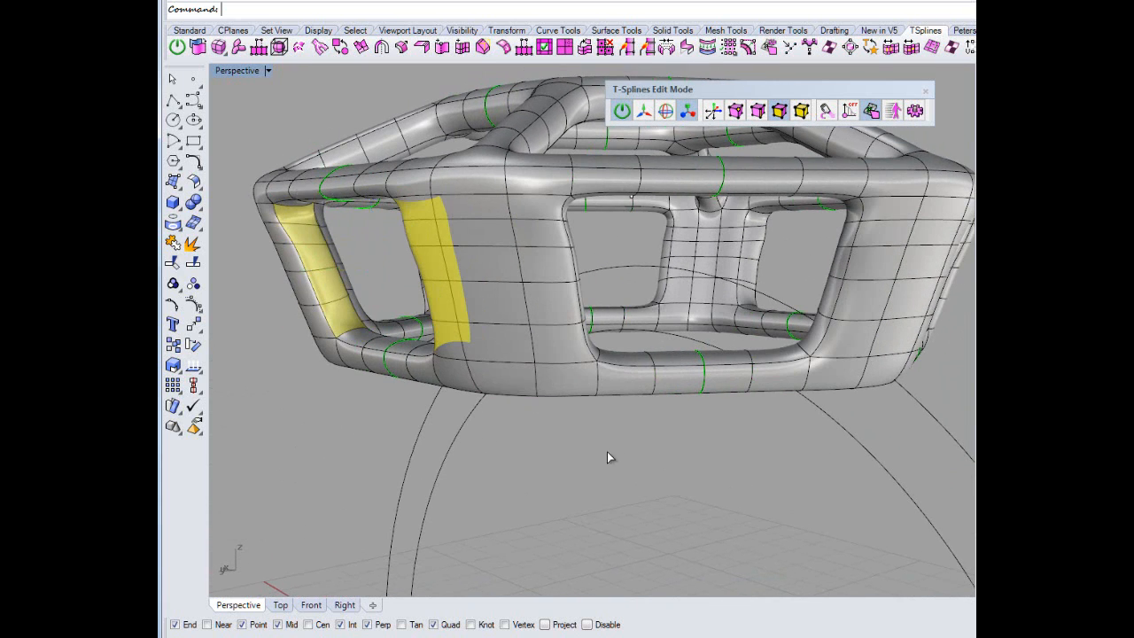
pyautogui.moveTo(581, 459); pyautogui.dragTo(644, 347, button='right')
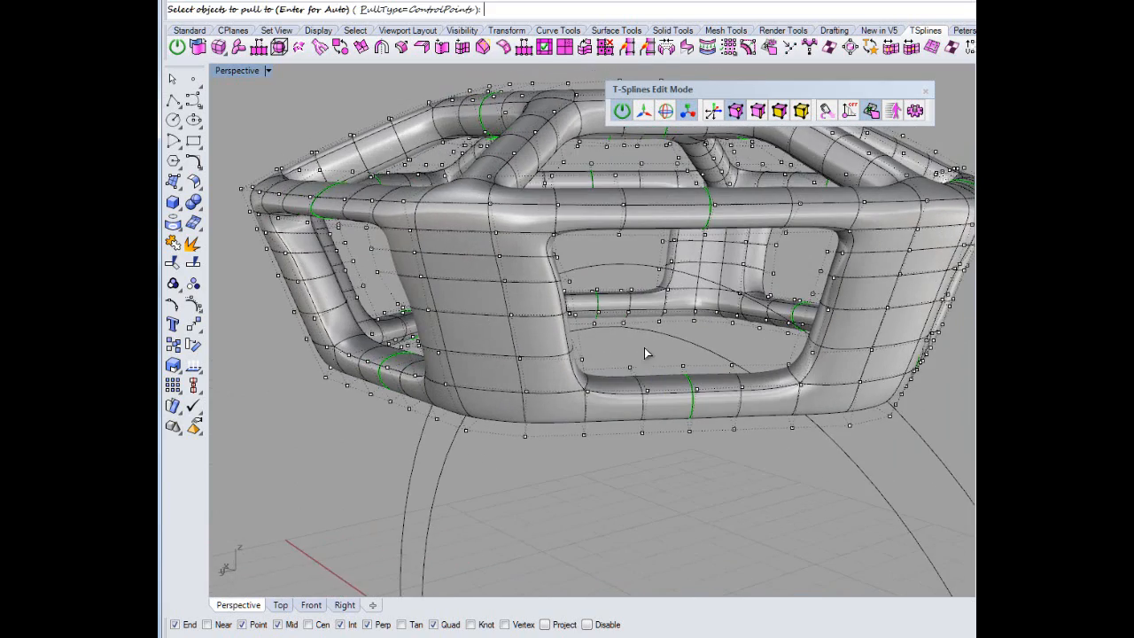
pyautogui.click(780, 111)
pyautogui.moveTo(583, 475); pyautogui.dragTo(604, 323, button='right')
pyautogui.moveTo(598, 390); pyautogui.dragTo(654, 443, button='right')
pyautogui.scroll(3, 630, 368)
pyautogui.scroll(-3, 632, 371)
pyautogui.scroll(2, 652, 443)
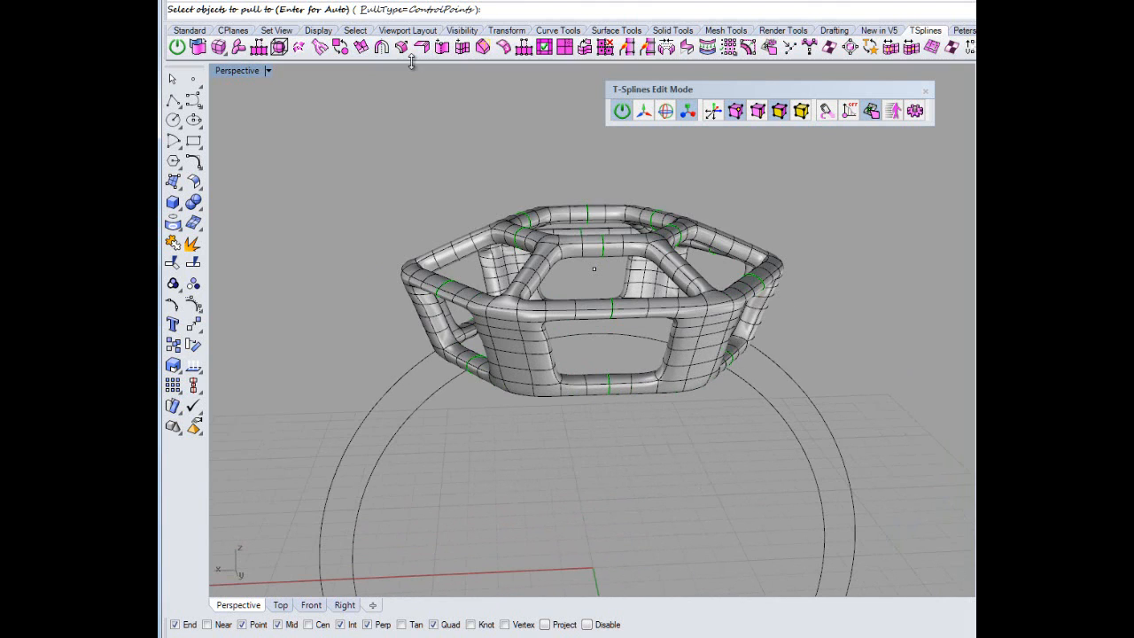
# Toggle the hexagonal T-spline head from smooth to boxy display.
pyautogui.click(342, 49)
pyautogui.click(452, 301)
pyautogui.rightClick(320, 264)
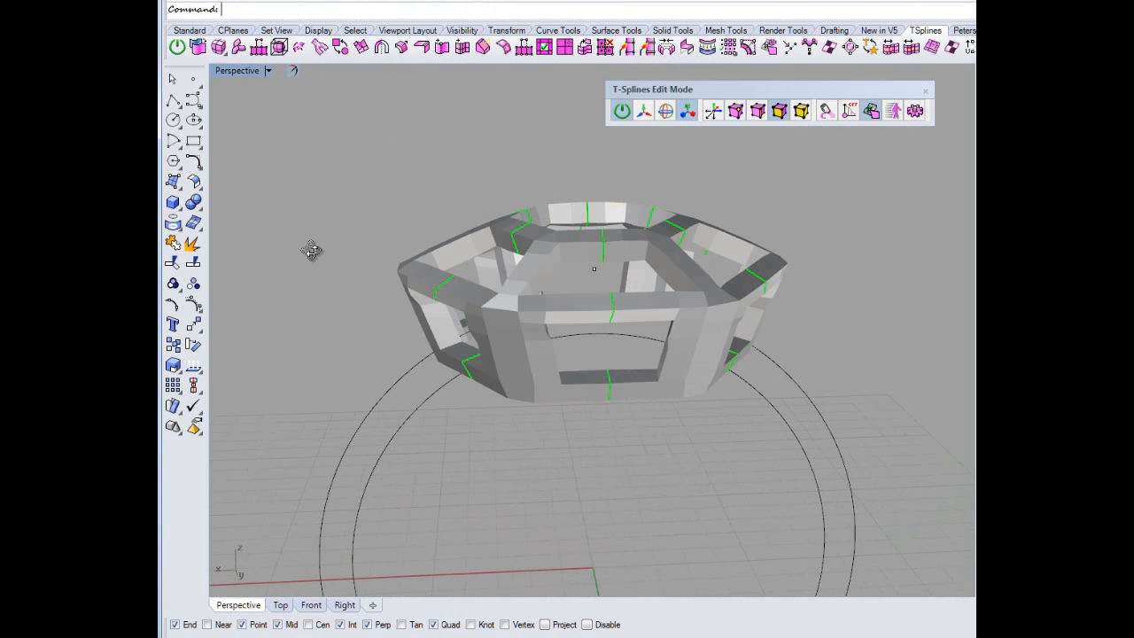
pyautogui.moveTo(311, 250); pyautogui.dragTo(319, 257, button='right')
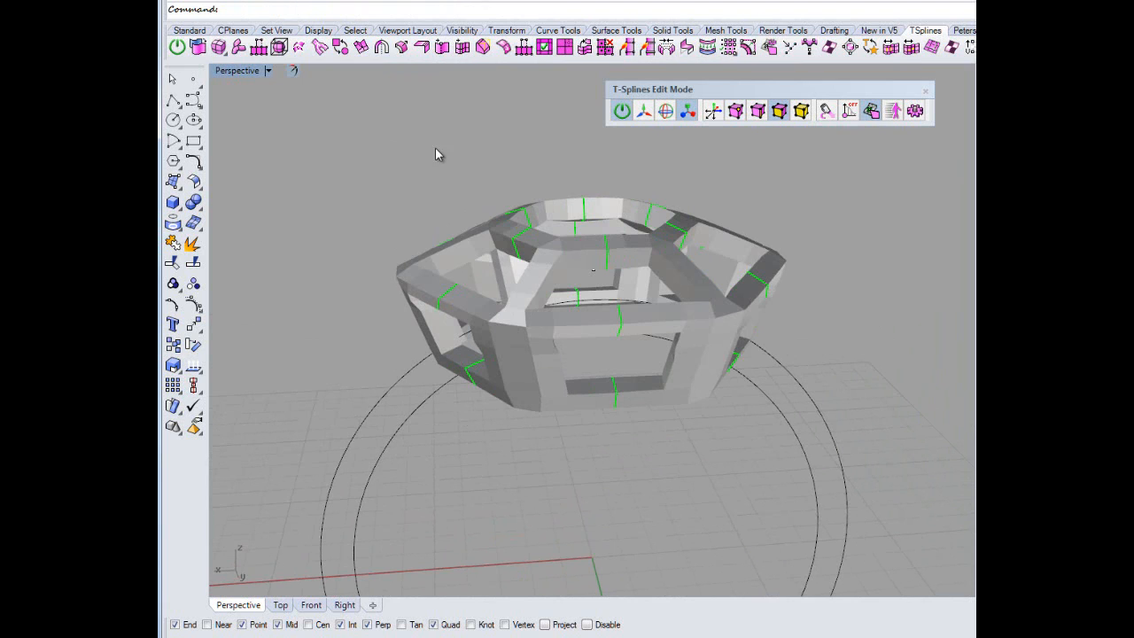
# Turn off symmetry on the hexagonal T-spline head.
pyautogui.click(381, 46)
pyautogui.click(448, 248)
pyautogui.rightClick(414, 231)
pyautogui.moveTo(358, 215); pyautogui.dragTo(437, 245, button='right')
pyautogui.scroll(4, 524, 338)
pyautogui.moveTo(524, 342); pyautogui.dragTo(481, 291, button='right')
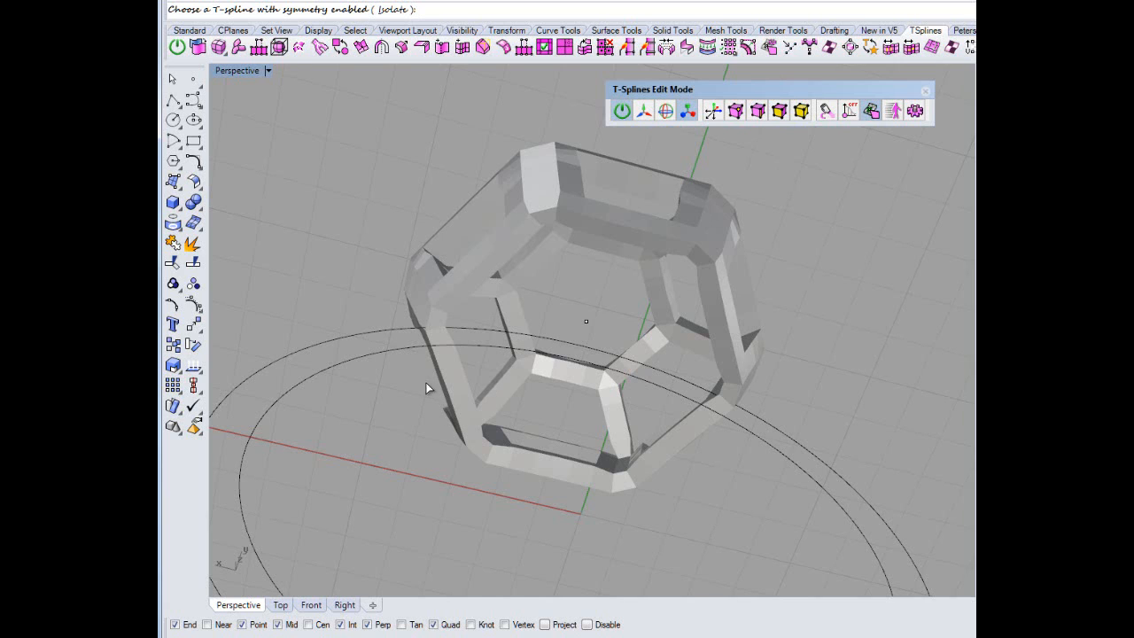
pyautogui.press('Escape')
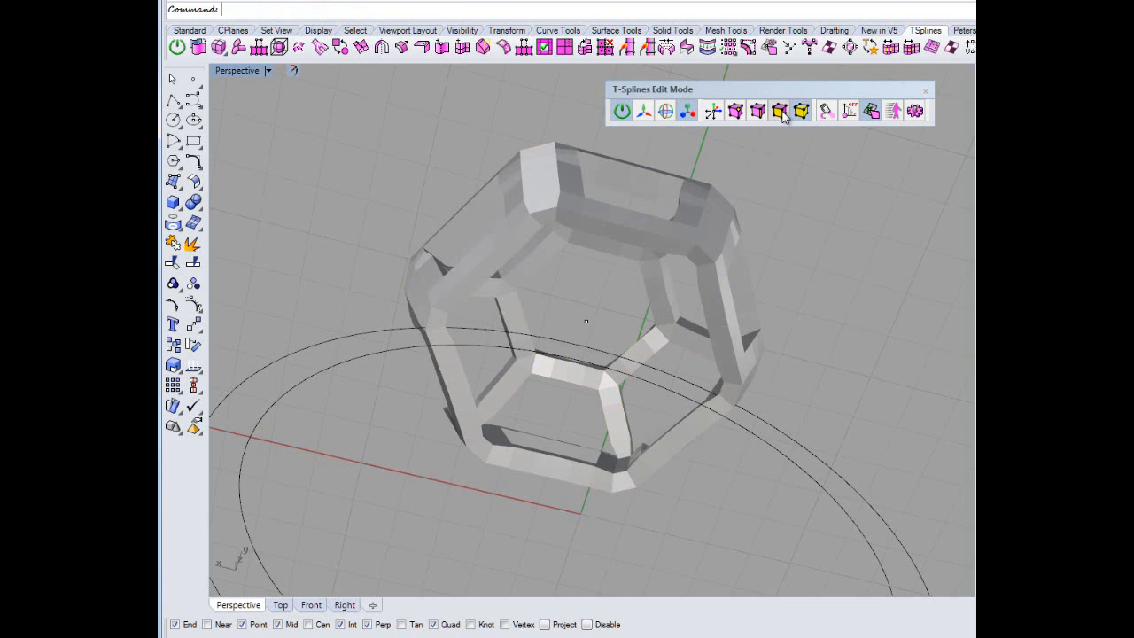
# In face selection mode, select the complete ring of faces on the underside of the head's base.
pyautogui.click(520, 461)
pyautogui.keyDown('shift'); pyautogui.click(544, 467); pyautogui.keyUp('shift')
pyautogui.keyDown('shift'); pyautogui.click(578, 470); pyautogui.keyUp('shift')
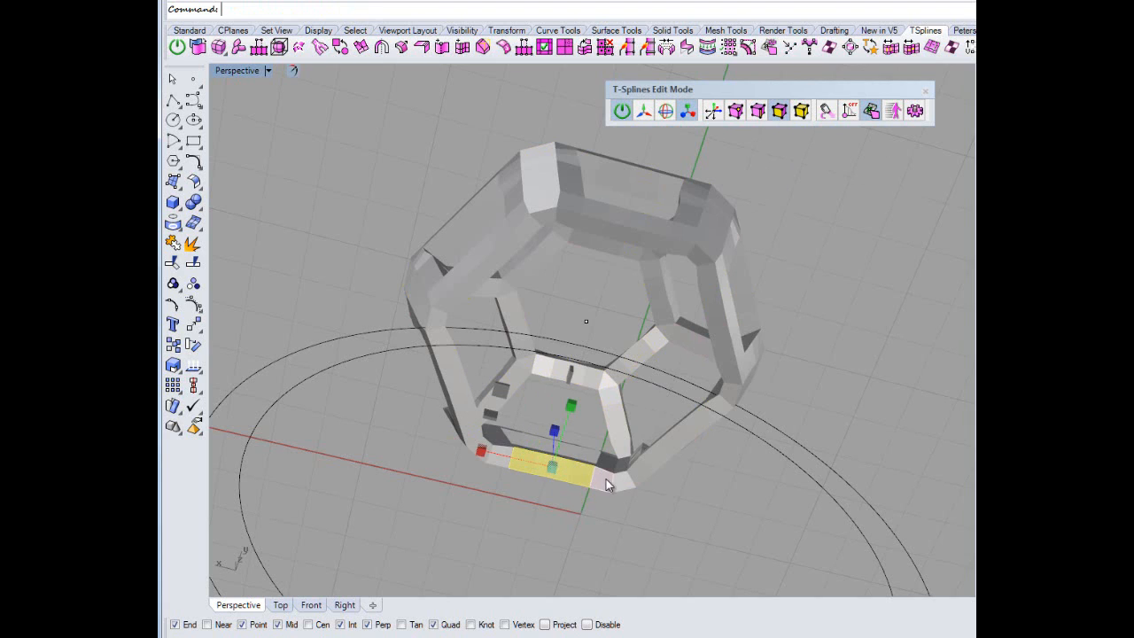
pyautogui.keyDown('shift'); pyautogui.click(588, 476); pyautogui.keyUp('shift')
pyautogui.keyDown('shift'); pyautogui.click(620, 478); pyautogui.keyUp('shift')
pyautogui.keyDown('shift'); pyautogui.click(647, 462); pyautogui.keyUp('shift')
pyautogui.keyDown('shift'); pyautogui.click(669, 442); pyautogui.keyUp('shift')
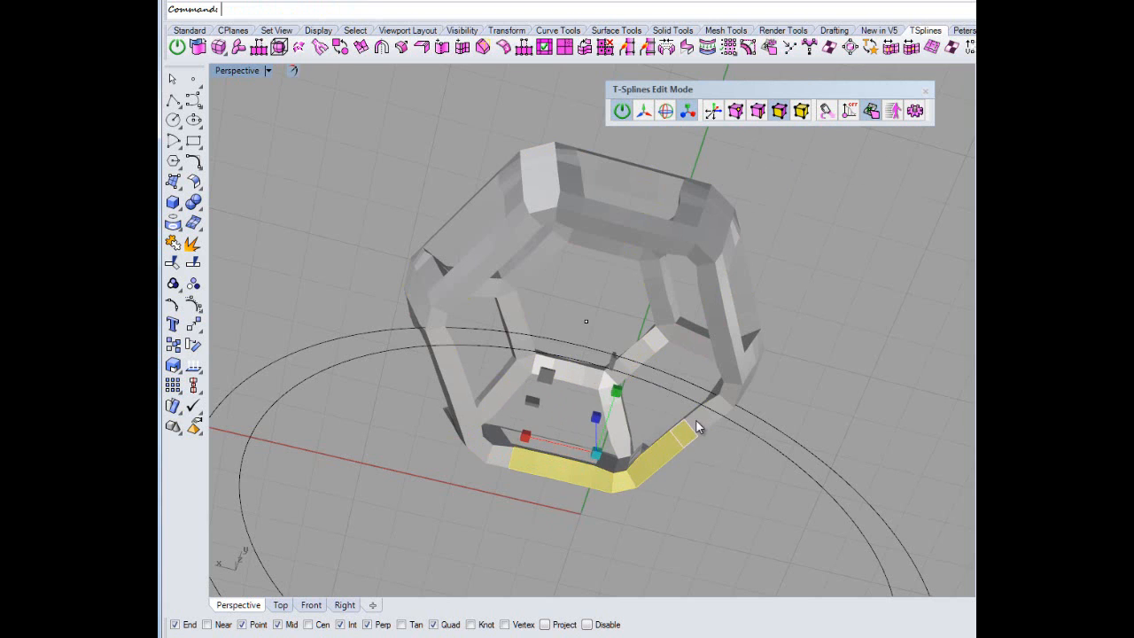
pyautogui.keyDown('shift'); pyautogui.click(696, 420); pyautogui.keyUp('shift')
pyautogui.keyDown('shift'); pyautogui.click(707, 411); pyautogui.keyUp('shift')
pyautogui.keyDown('shift'); pyautogui.click(719, 401); pyautogui.keyUp('shift')
pyautogui.keyDown('shift'); pyautogui.click(730, 388); pyautogui.keyUp('shift')
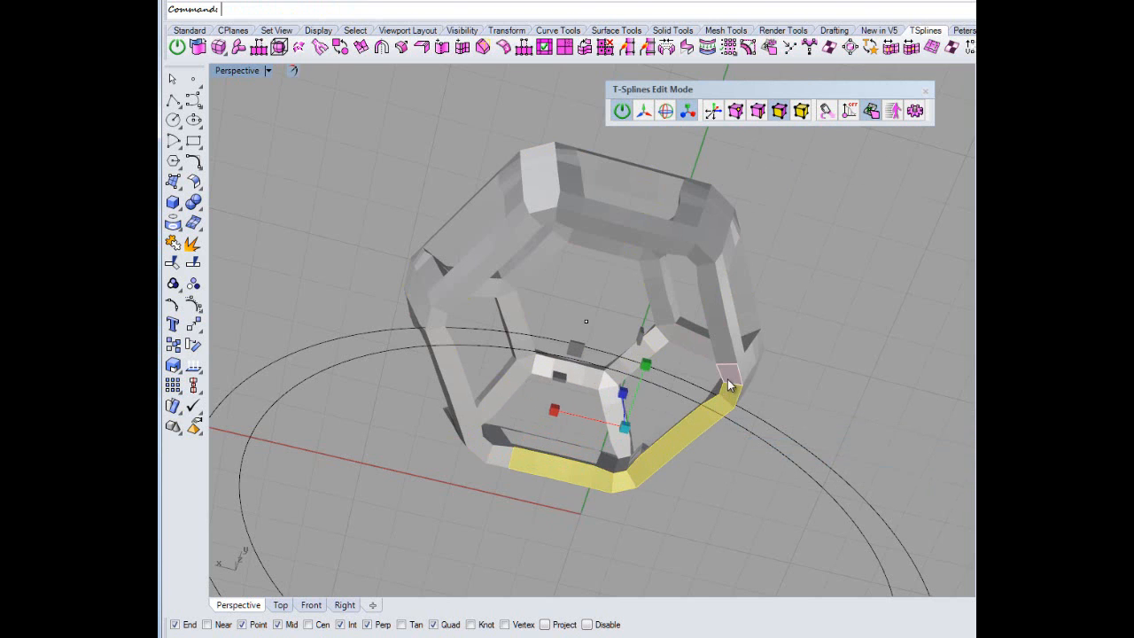
pyautogui.keyDown('shift'); pyautogui.doubleClick(727, 362); pyautogui.keyUp('shift')
pyautogui.moveTo(847, 389); pyautogui.dragTo(702, 417, button='right')
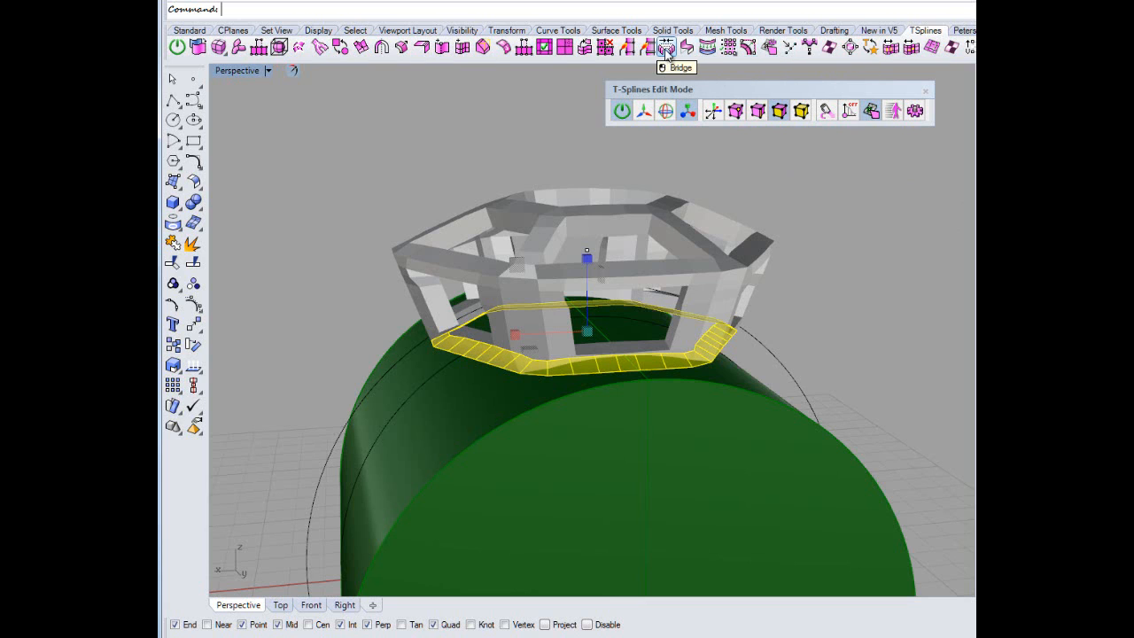
# Try to pull the selected underside faces onto the green finger cylinder with the pull type set to ControlPoints.
pyautogui.click(728, 47)
pyautogui.click(448, 439)
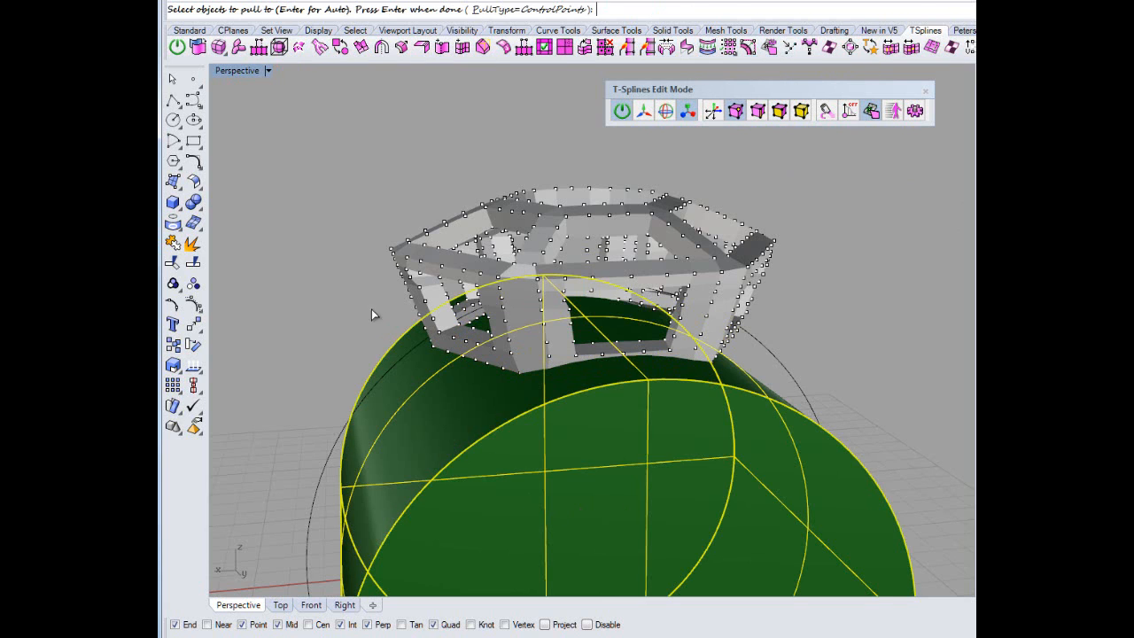
pyautogui.press('Return')
pyautogui.moveTo(292, 331); pyautogui.dragTo(551, 289, button='right')
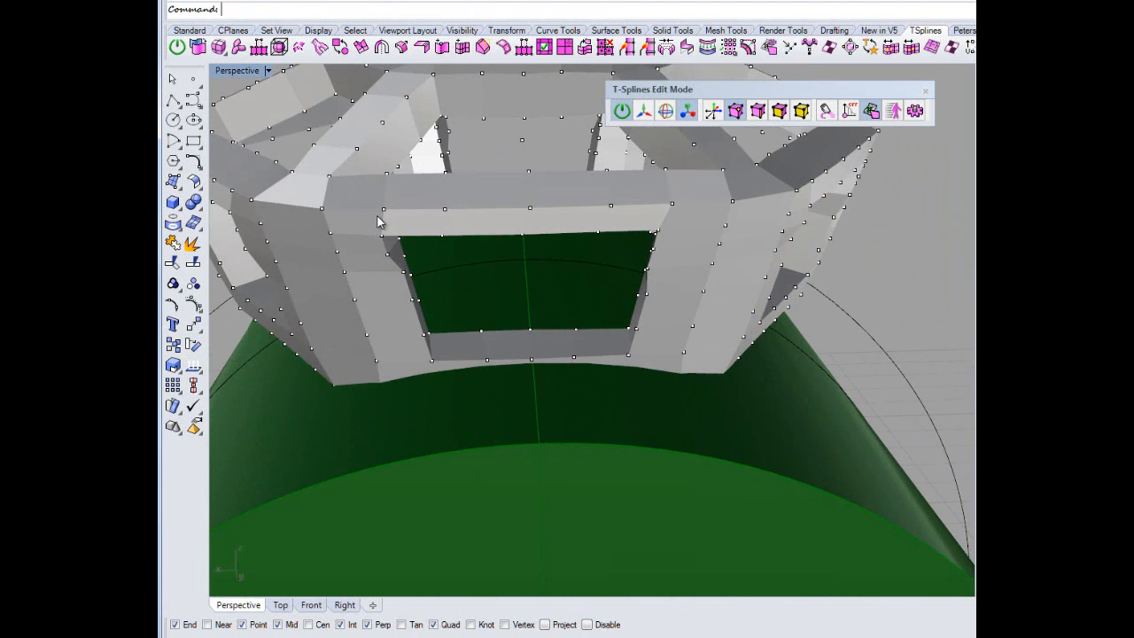
pyautogui.moveTo(380, 329); pyautogui.dragTo(393, 302, button='right')
pyautogui.scroll(-6, 394, 303)
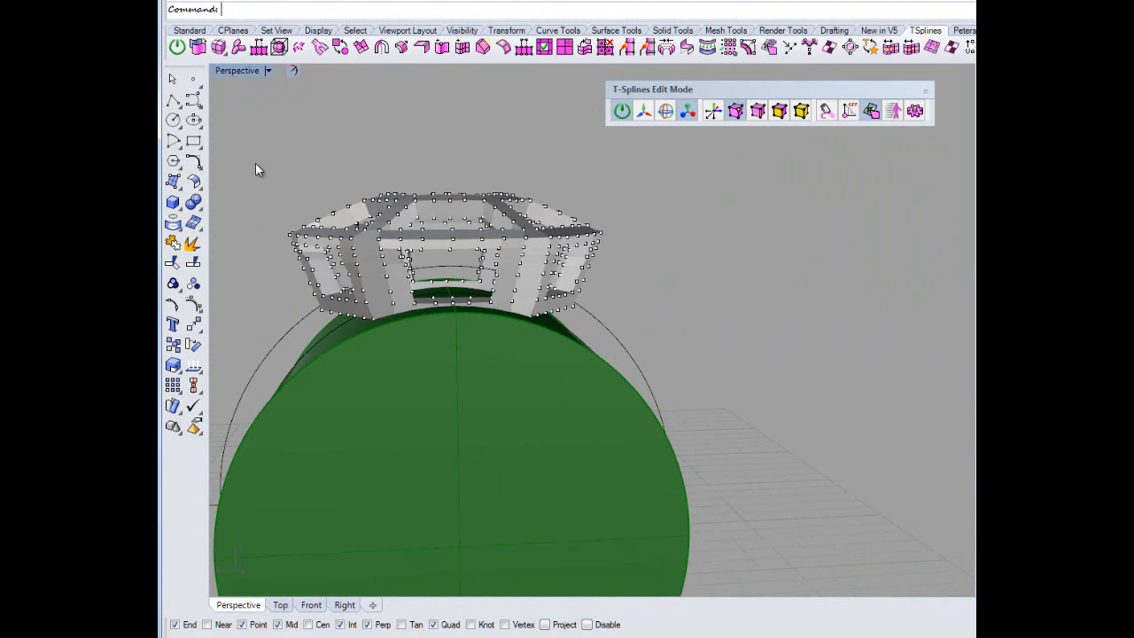
# Try to move all of the head's control points slightly upward with the translate manipulator, and undo the move.
pyautogui.moveTo(248, 148); pyautogui.dragTo(735, 334)
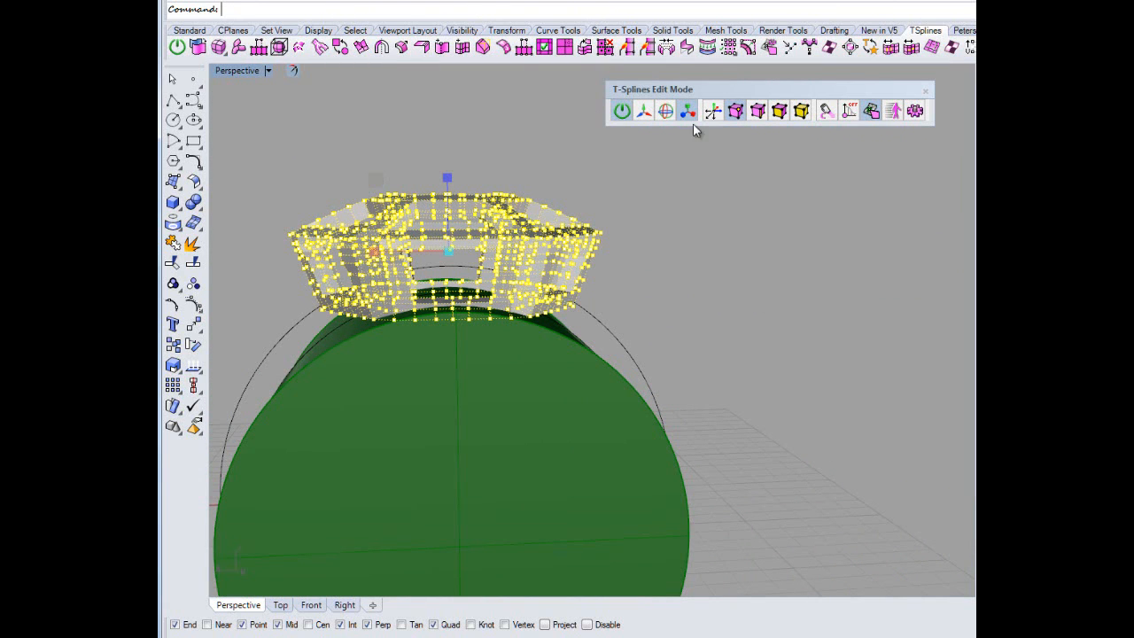
pyautogui.click(643, 112)
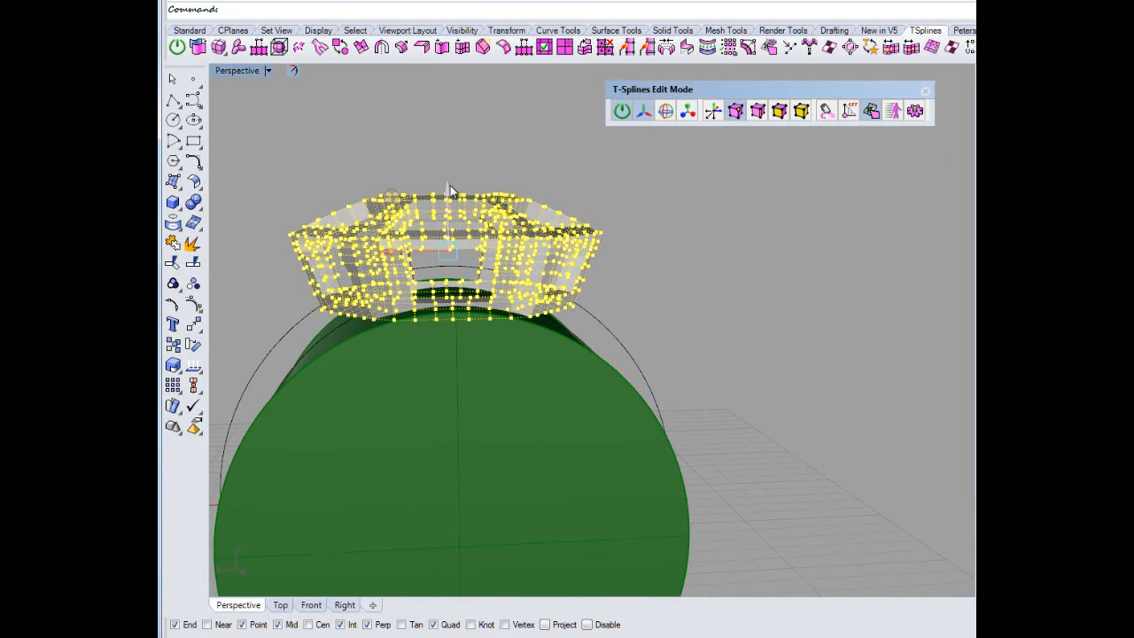
pyautogui.moveTo(451, 186); pyautogui.dragTo(450, 169)
pyautogui.click(687, 292)
pyautogui.moveTo(688, 292); pyautogui.dragTo(758, 400, button='right')
pyautogui.hotkey('ctrl', 'z')
# Show all four viewports, select the whole head in the Front view, and move it vertically up clear of the finger cylinder.
pyautogui.doubleClick(237, 71)
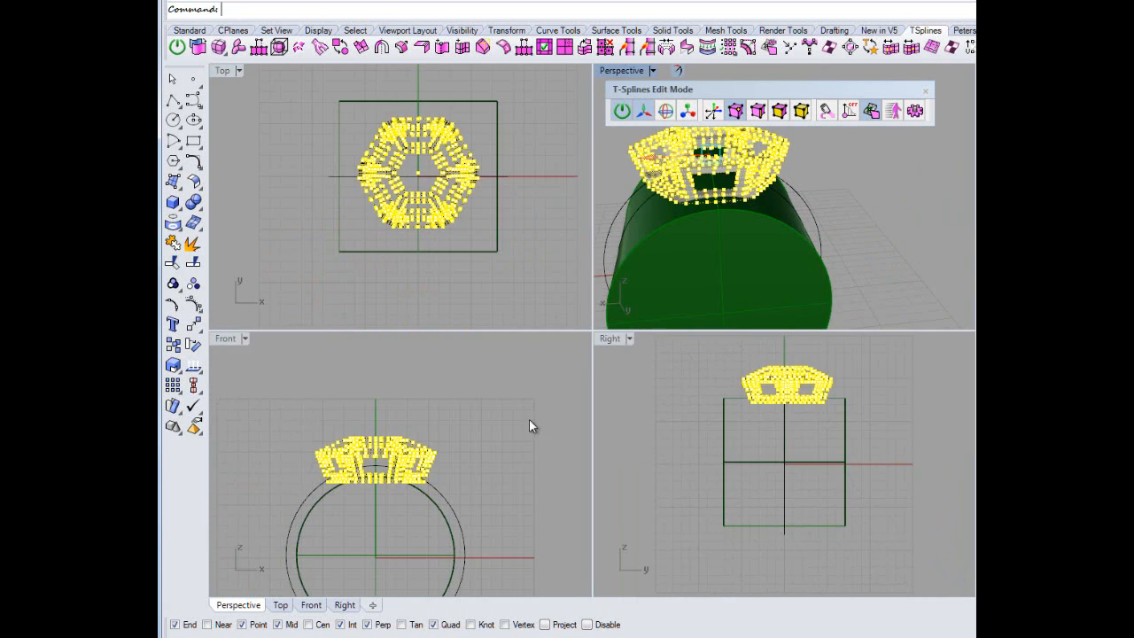
pyautogui.click(779, 111)
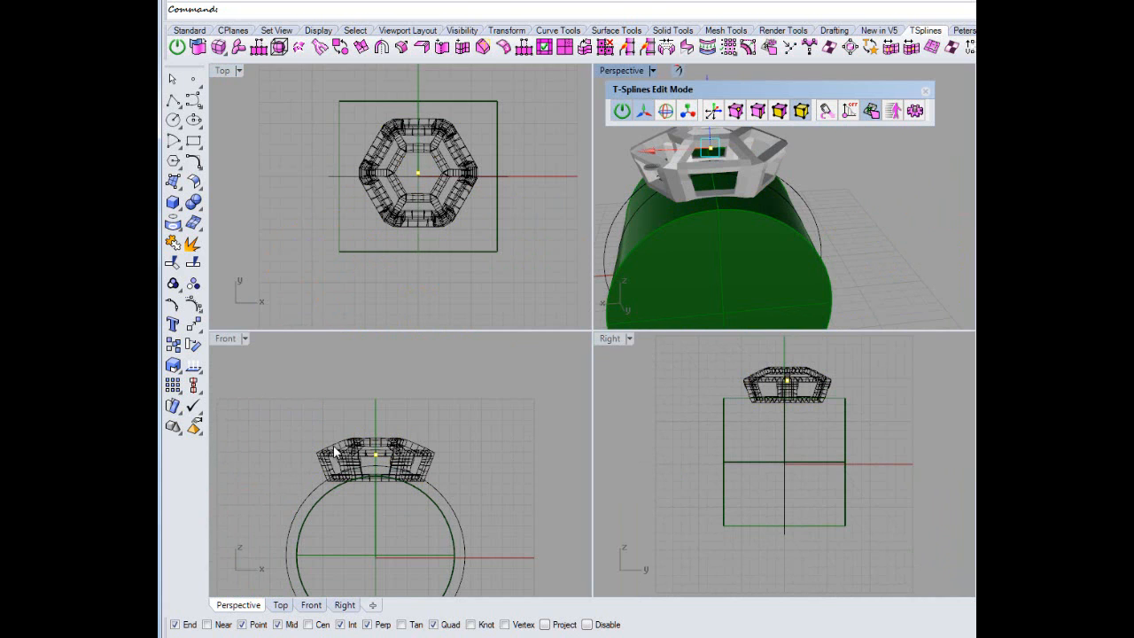
pyautogui.moveTo(475, 492); pyautogui.dragTo(507, 481, button='right')
pyautogui.moveTo(334, 407); pyautogui.dragTo(507, 487)
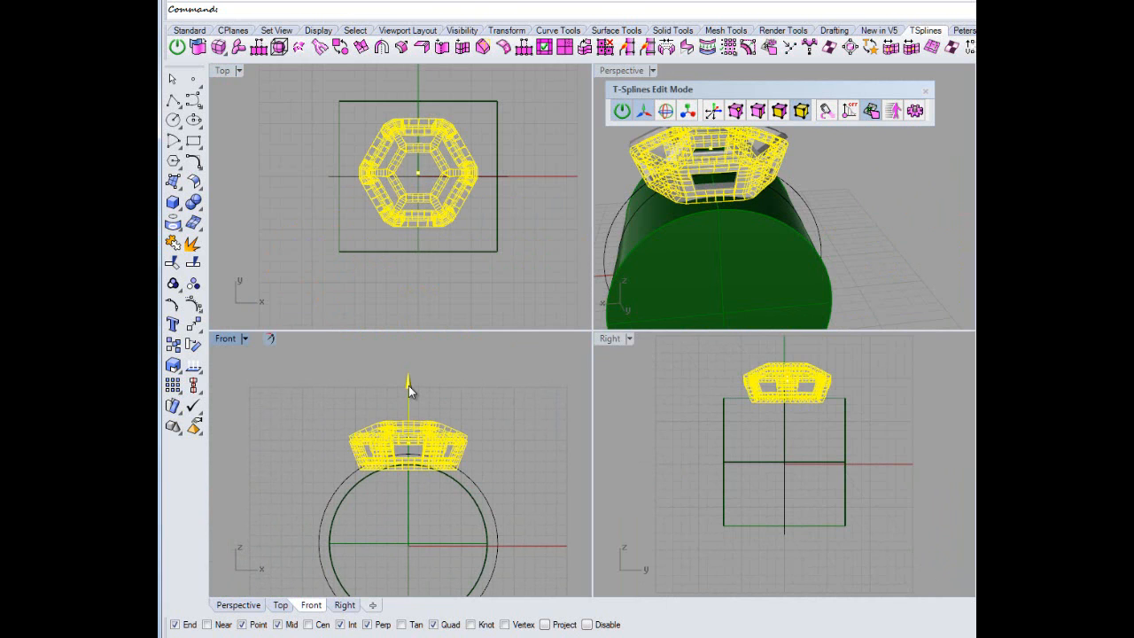
pyautogui.moveTo(409, 385); pyautogui.dragTo(414, 352)
pyautogui.scroll(6, 410, 468)
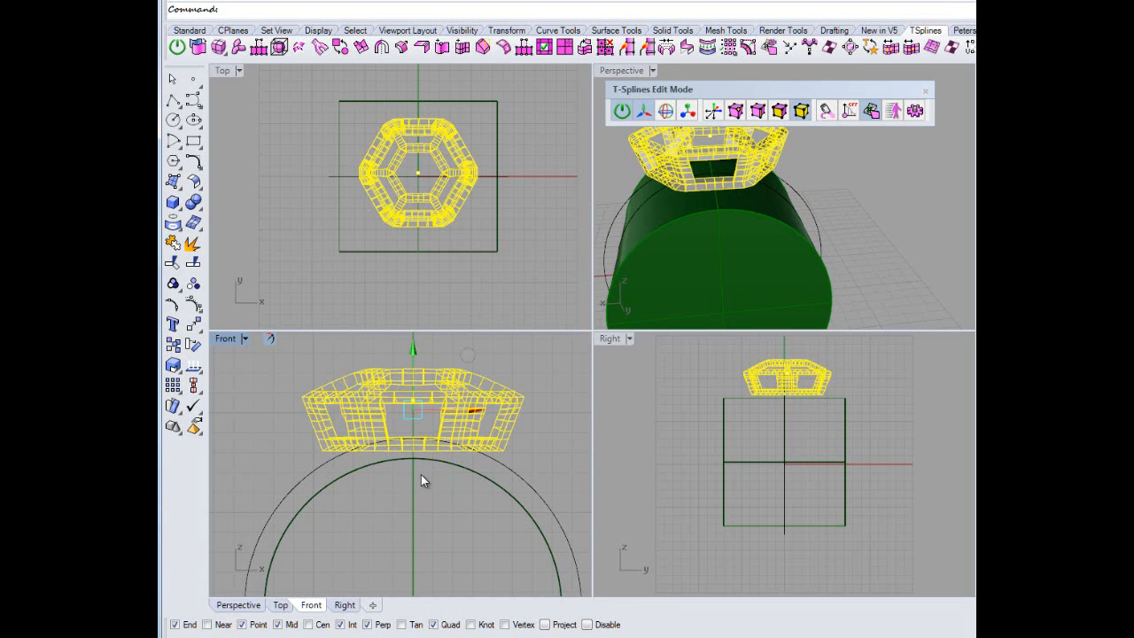
# Clear the head selection, maximize the Perspective view, and hide the green finger cylinder to expose the head's underside.
pyautogui.click(421, 476)
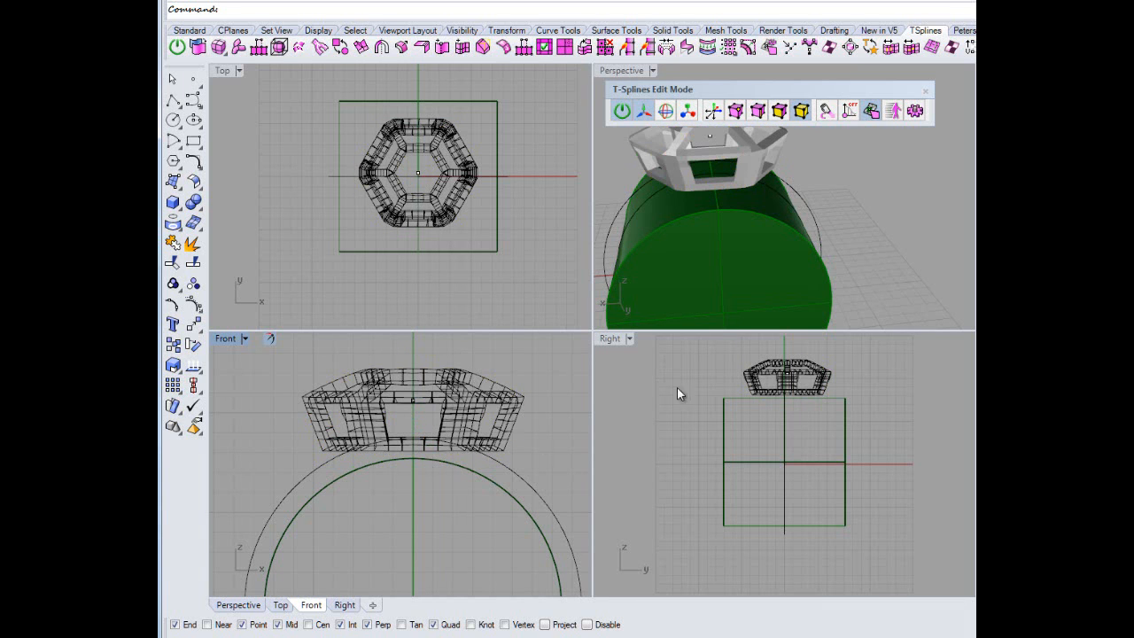
pyautogui.doubleClick(621, 71)
pyautogui.moveTo(644, 440); pyautogui.dragTo(411, 244, button='right')
pyautogui.click(336, 241)
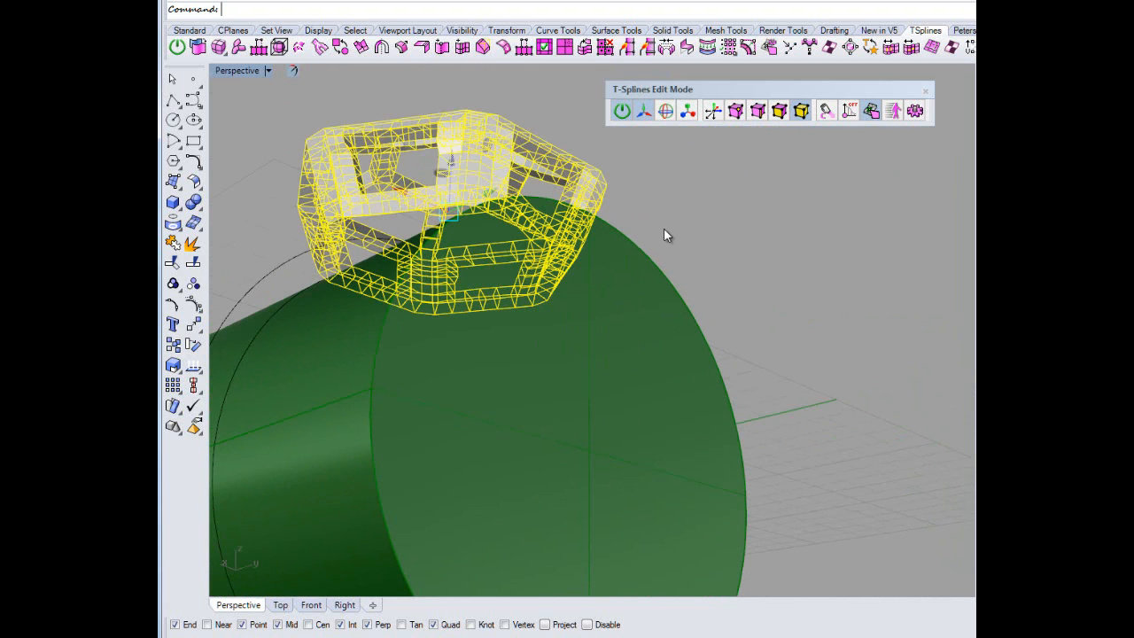
pyautogui.click(665, 229)
pyautogui.moveTo(811, 212); pyautogui.dragTo(788, 290, button='right')
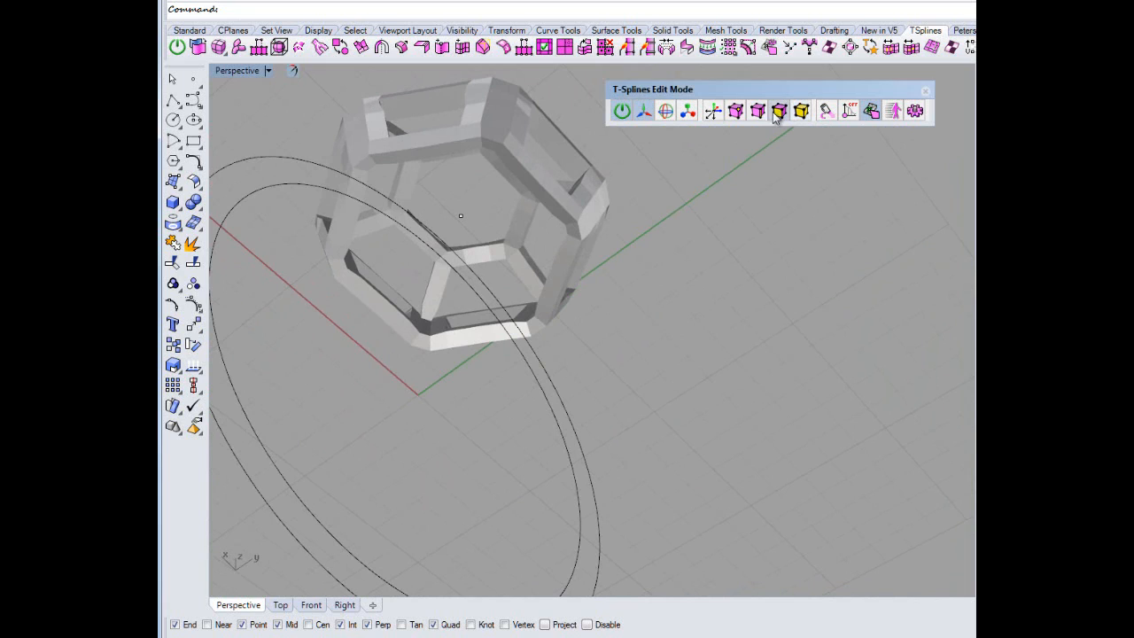
# Pick two adjacent faces on the underside of the head's base and grow the selection around the complete ring.
pyautogui.click(396, 320)
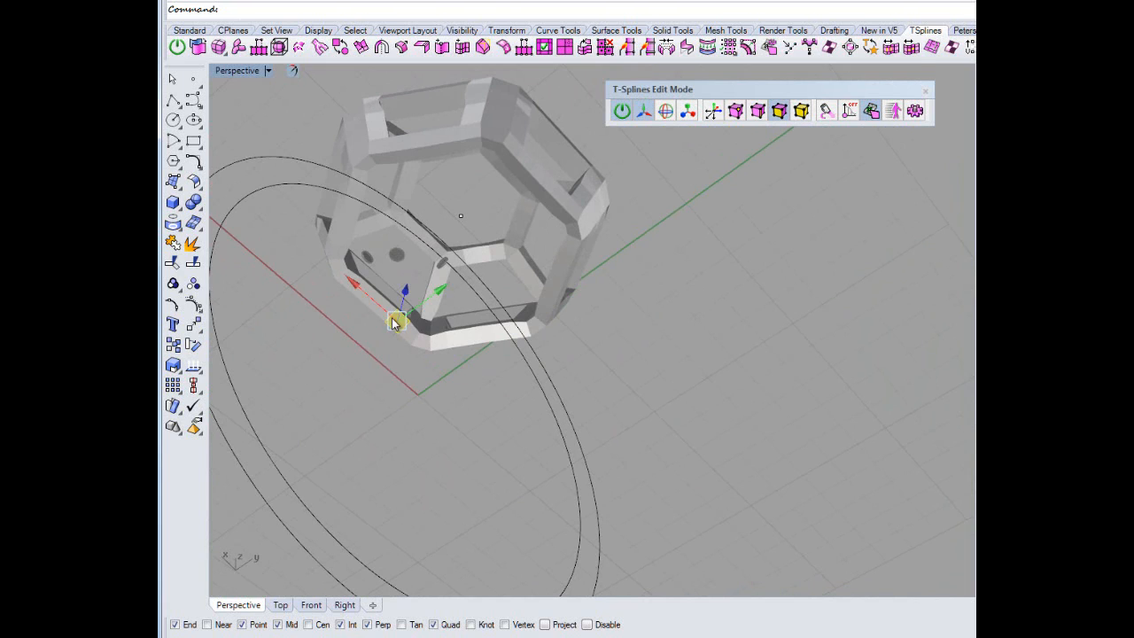
pyautogui.moveTo(409, 331); pyautogui.dragTo(413, 335)
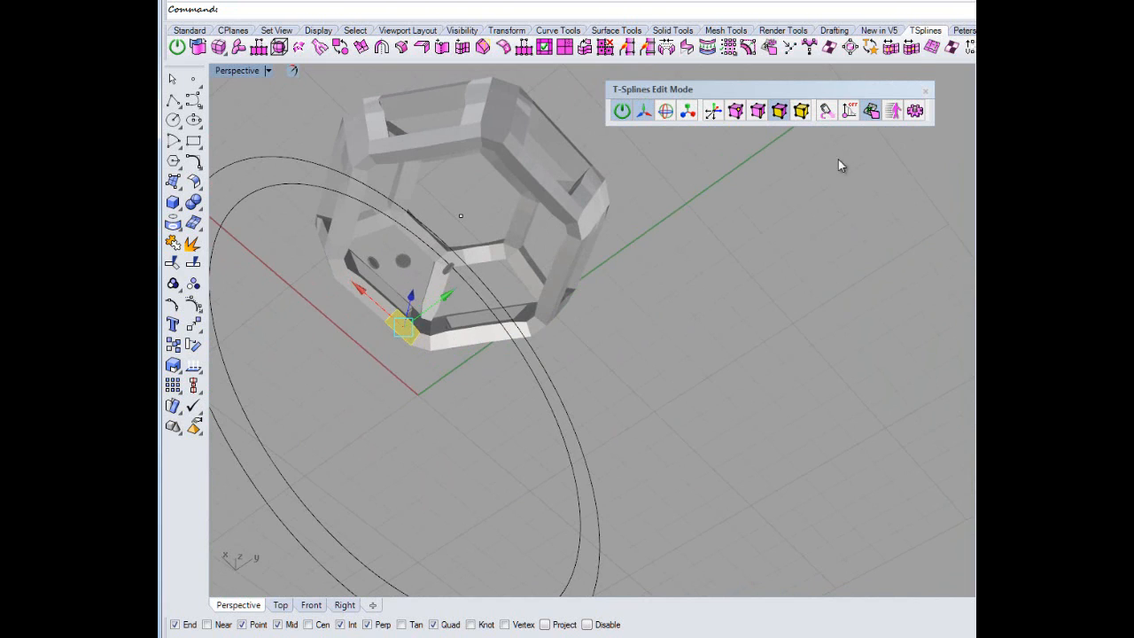
pyautogui.click(911, 47)
pyautogui.click(909, 47)
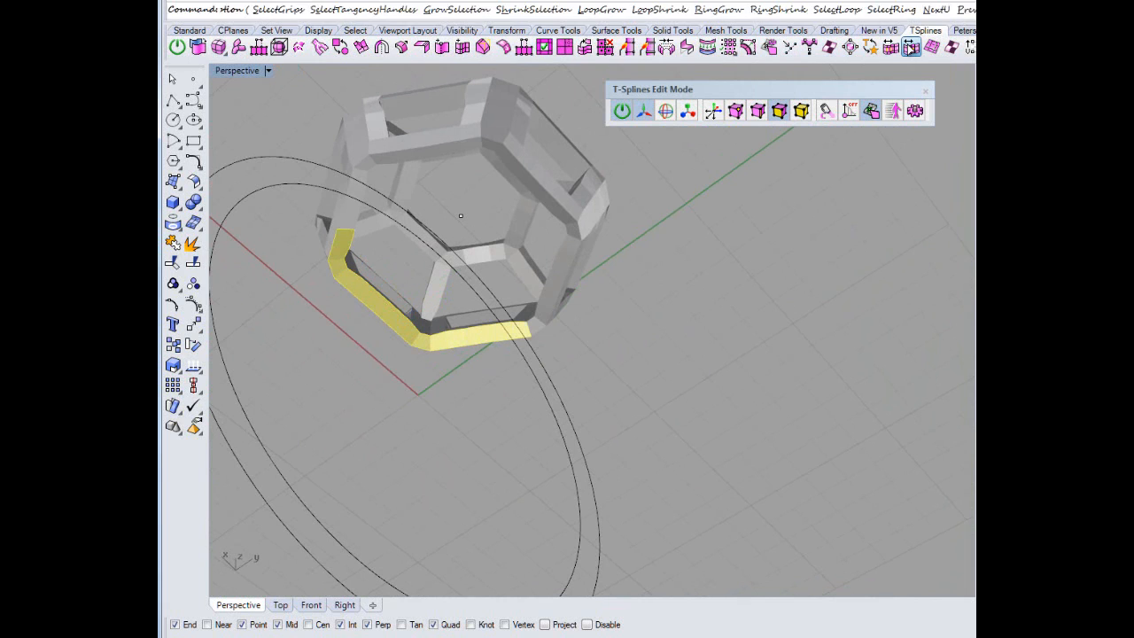
pyautogui.click(910, 48)
pyautogui.click(909, 48)
pyautogui.click(909, 48)
pyautogui.click(909, 47)
pyautogui.click(911, 48)
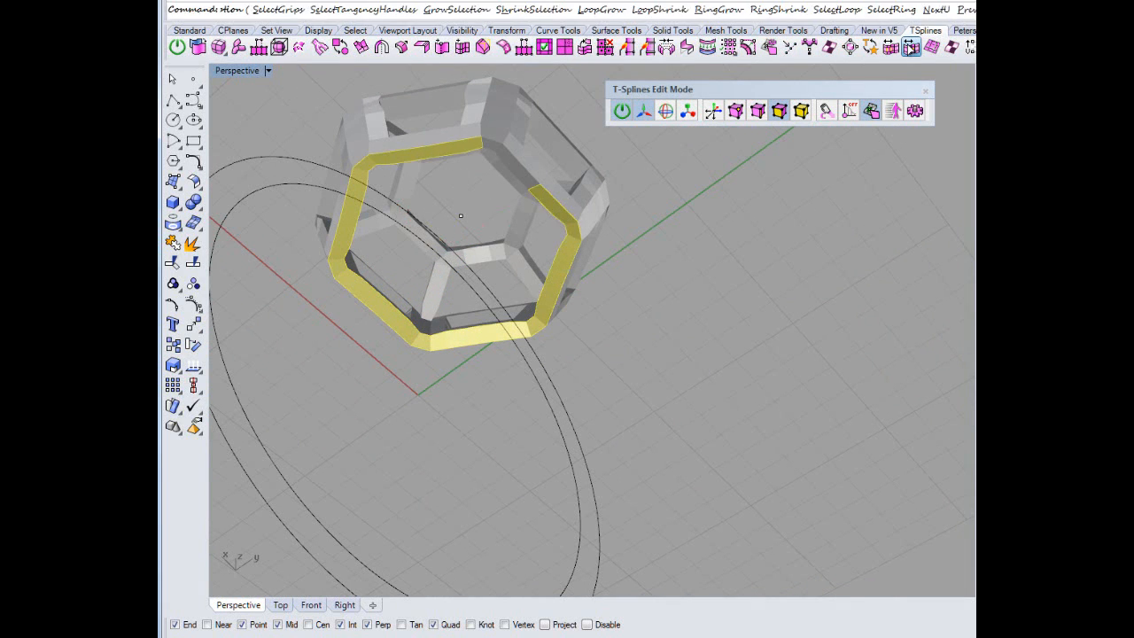
pyautogui.click(911, 47)
# Show the finger cylinder again and pull the selected underside faces onto it with the pull type set to ControlPoints.
pyautogui.moveTo(765, 321); pyautogui.dragTo(745, 408, button='right')
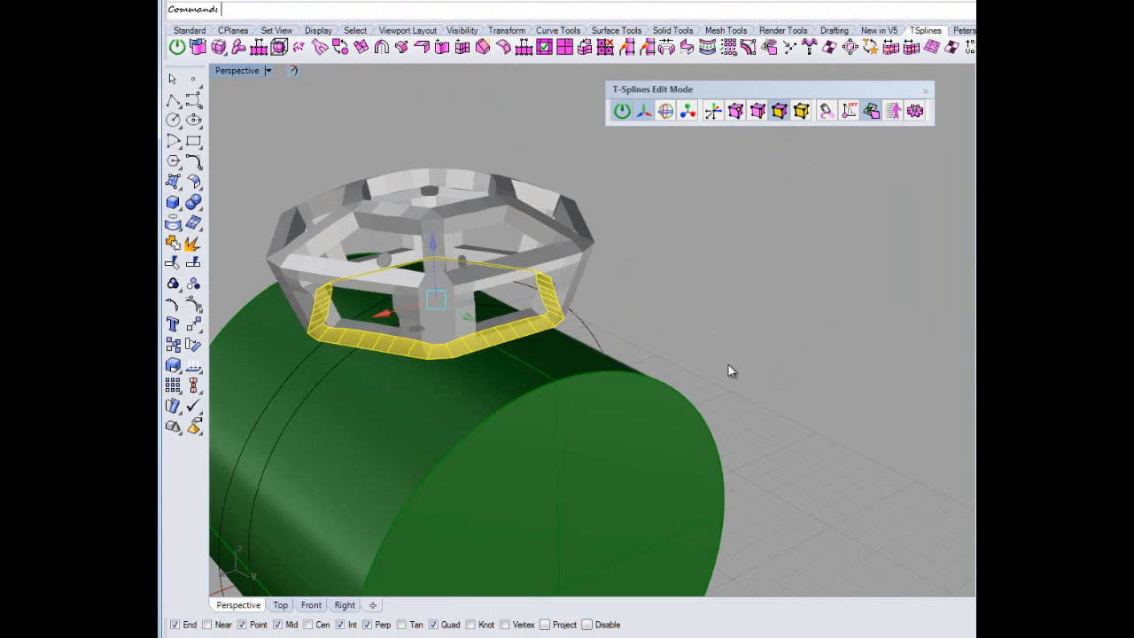
pyautogui.moveTo(728, 364); pyautogui.dragTo(764, 376, button='right')
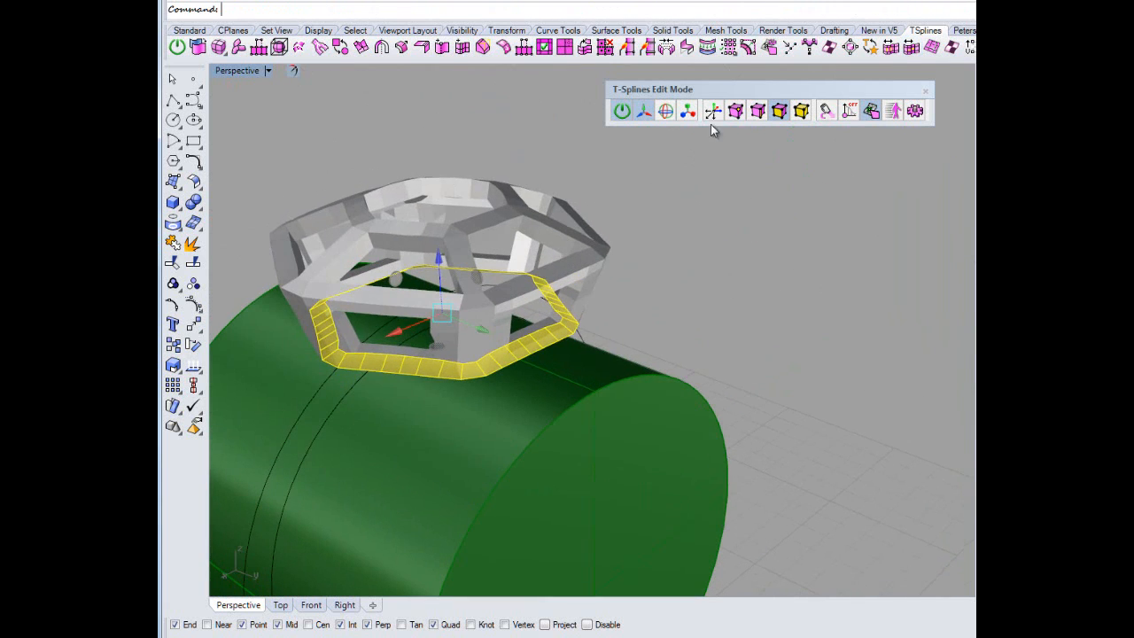
pyautogui.click(707, 48)
pyautogui.click(602, 435)
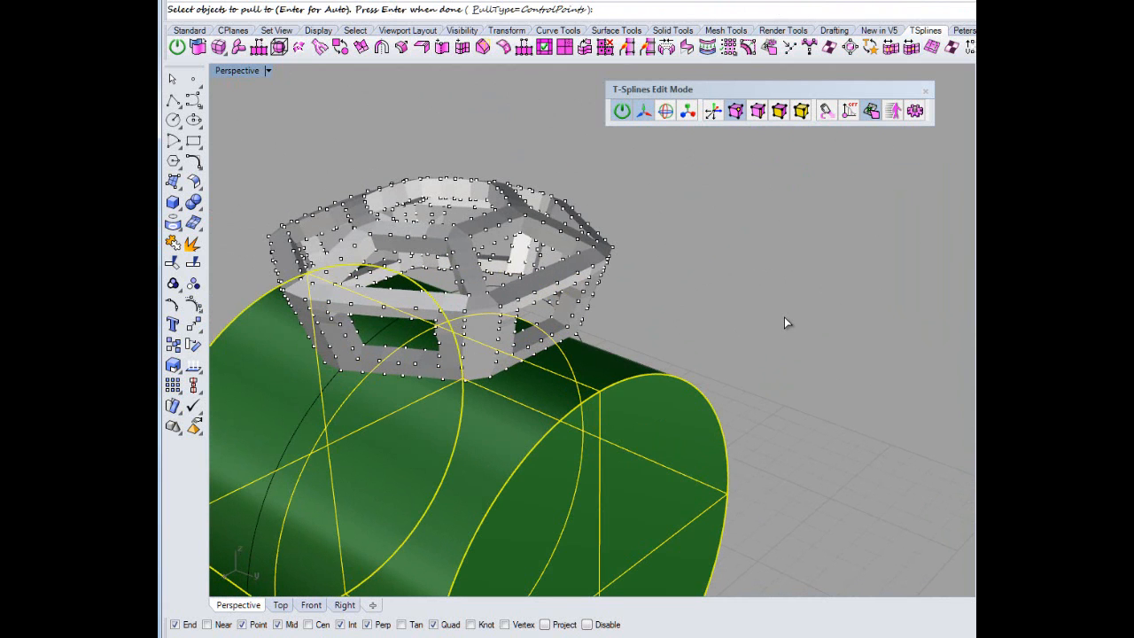
pyautogui.press('Return')
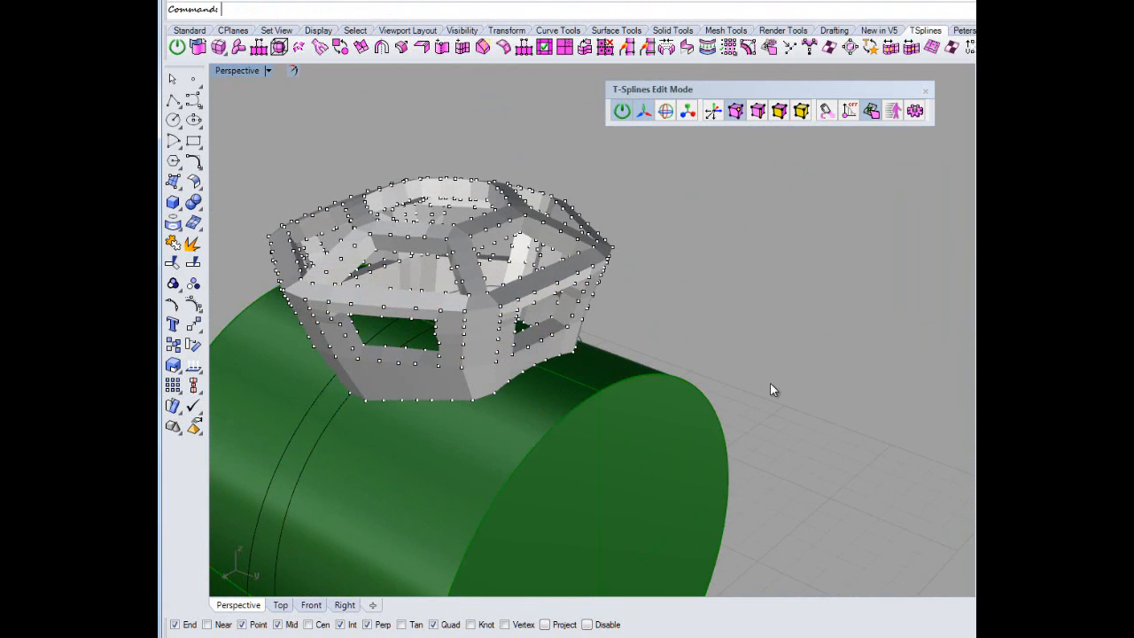
# Examine from several sides and close up how the head's base edge follows the finger cylinder.
pyautogui.moveTo(772, 387); pyautogui.dragTo(725, 372, button='right')
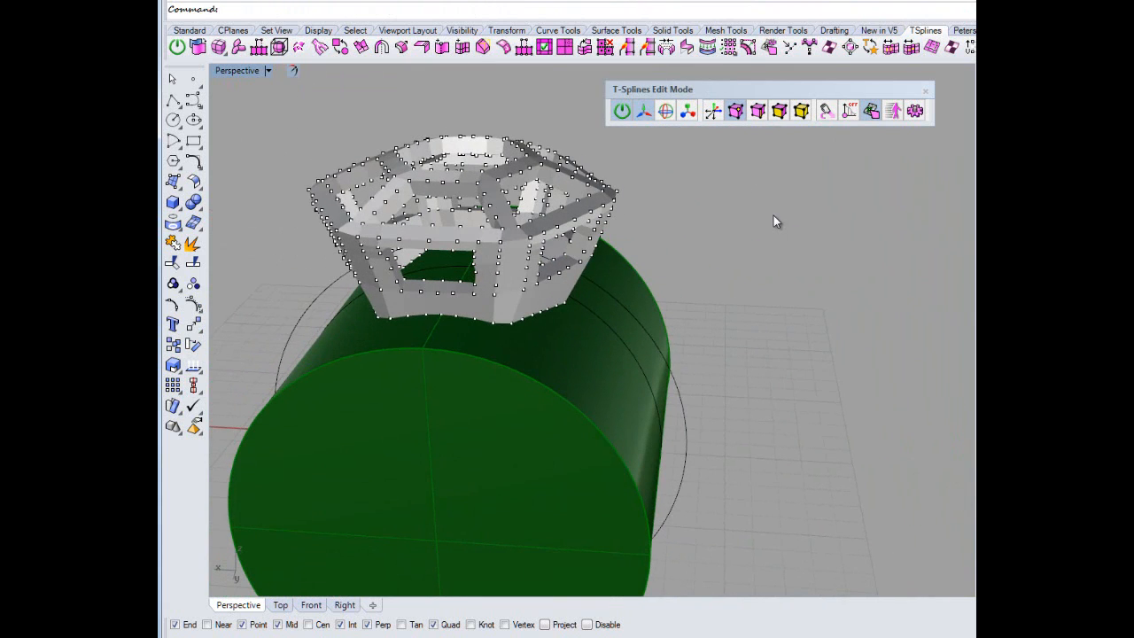
pyautogui.moveTo(785, 311); pyautogui.dragTo(764, 293, button='right')
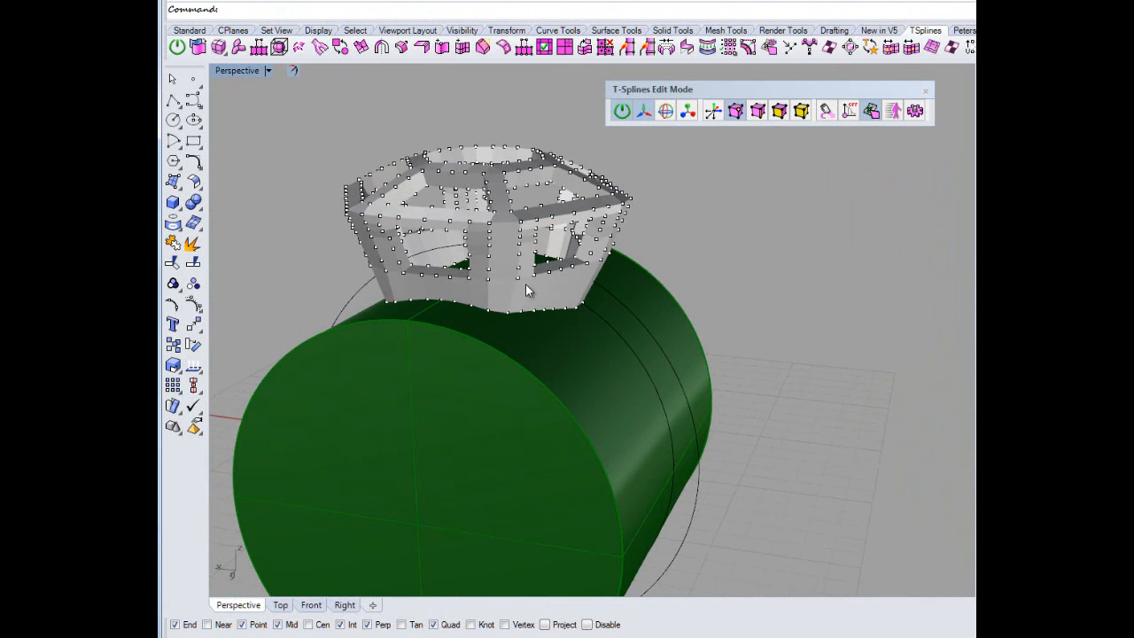
pyautogui.moveTo(421, 374); pyautogui.dragTo(668, 288, button='right')
pyautogui.scroll(3, 610, 325)
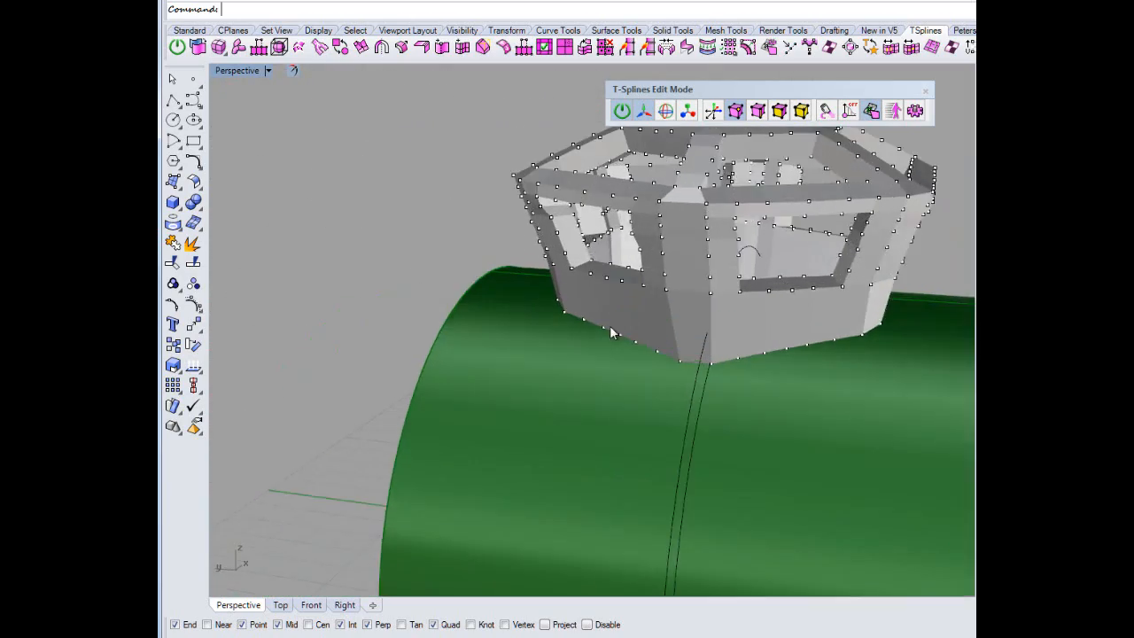
pyautogui.moveTo(610, 325); pyautogui.dragTo(686, 332, button='right')
pyautogui.scroll(6, 608, 284)
pyautogui.moveTo(608, 285); pyautogui.dragTo(618, 326, button='right')
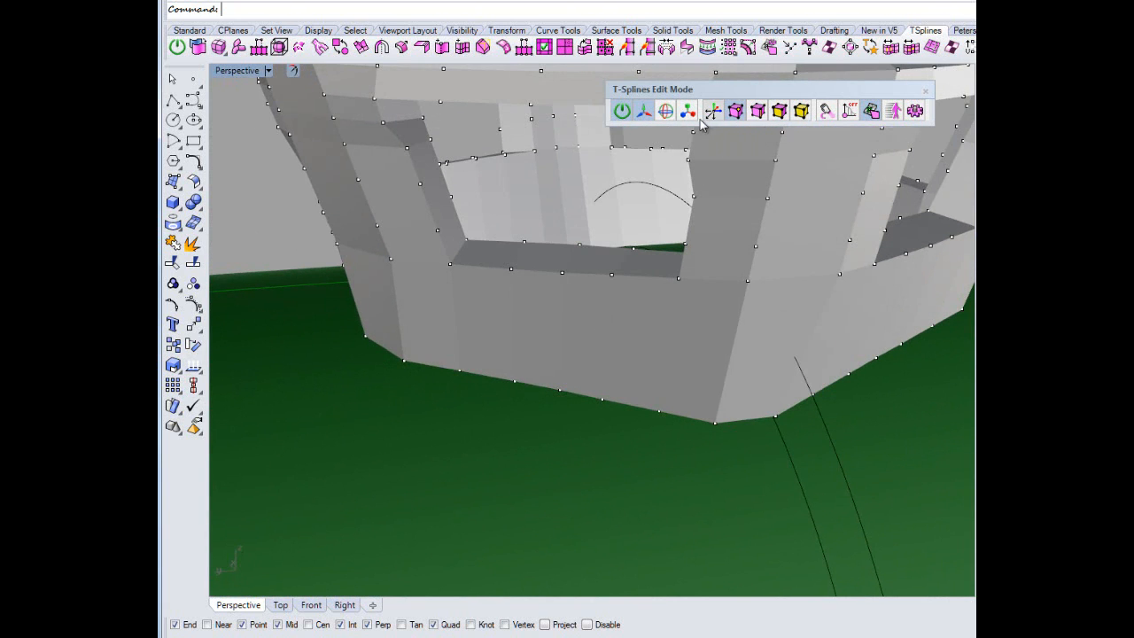
pyautogui.moveTo(662, 262); pyautogui.dragTo(704, 235, button='right')
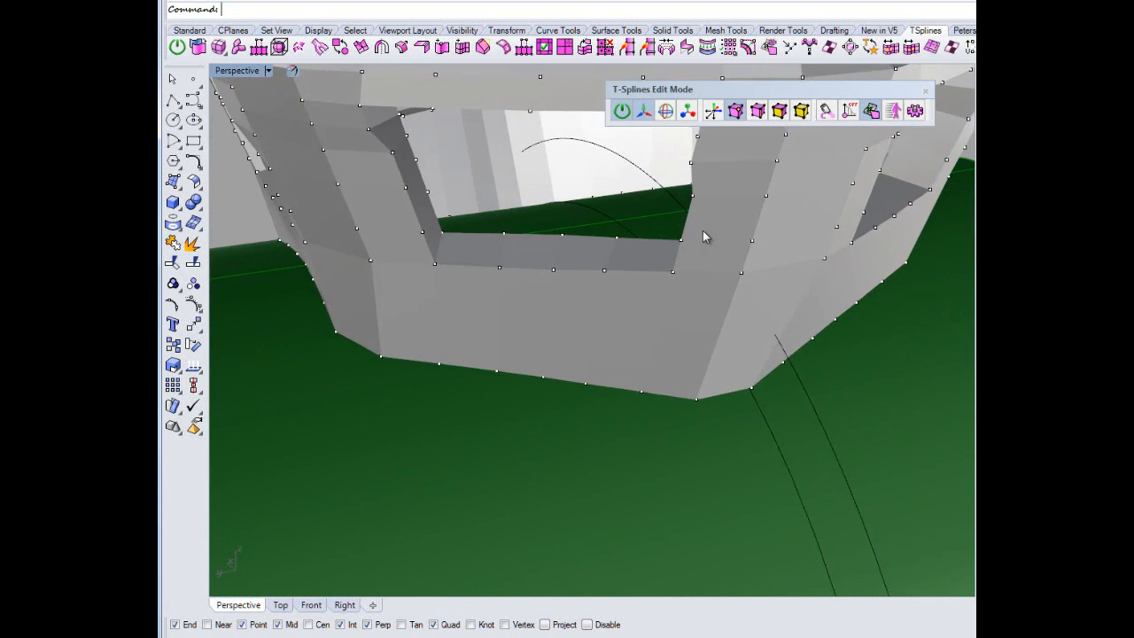
# Hide the finger cylinder and, in face selection mode, select the row of faces forming one window's lower sill.
pyautogui.click(780, 111)
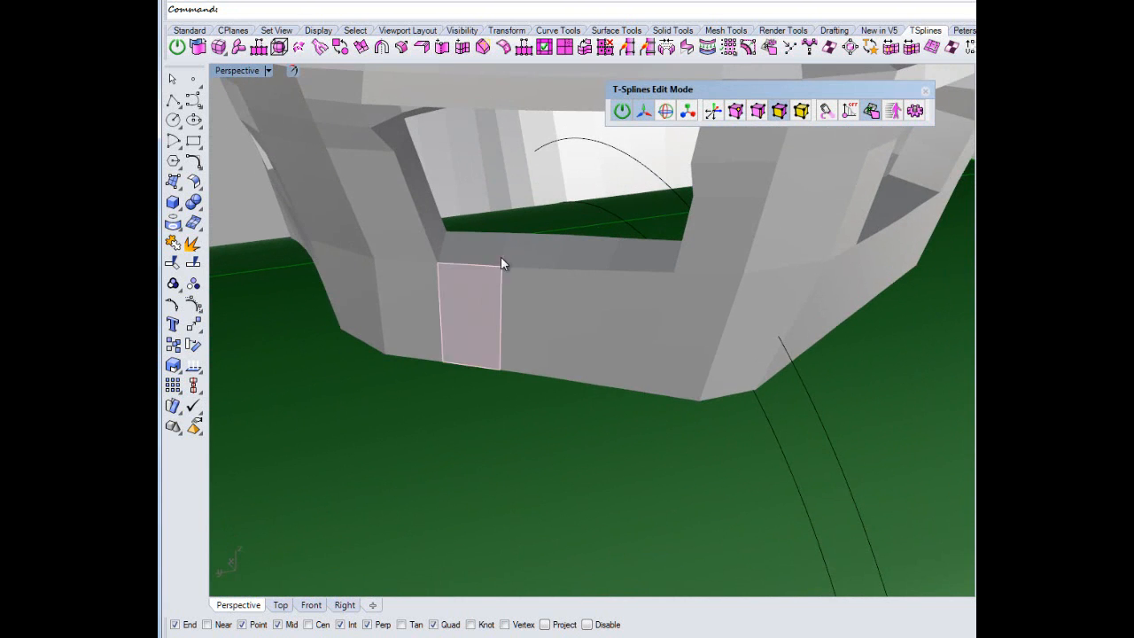
pyautogui.click(477, 248)
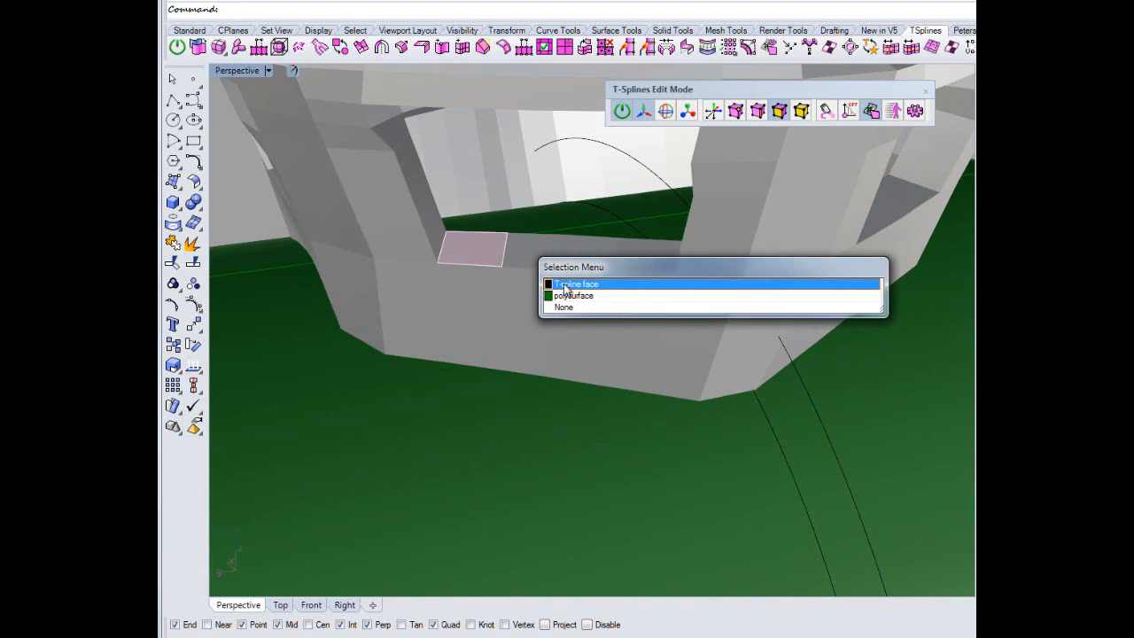
pyautogui.click(569, 285)
pyautogui.click(543, 253)
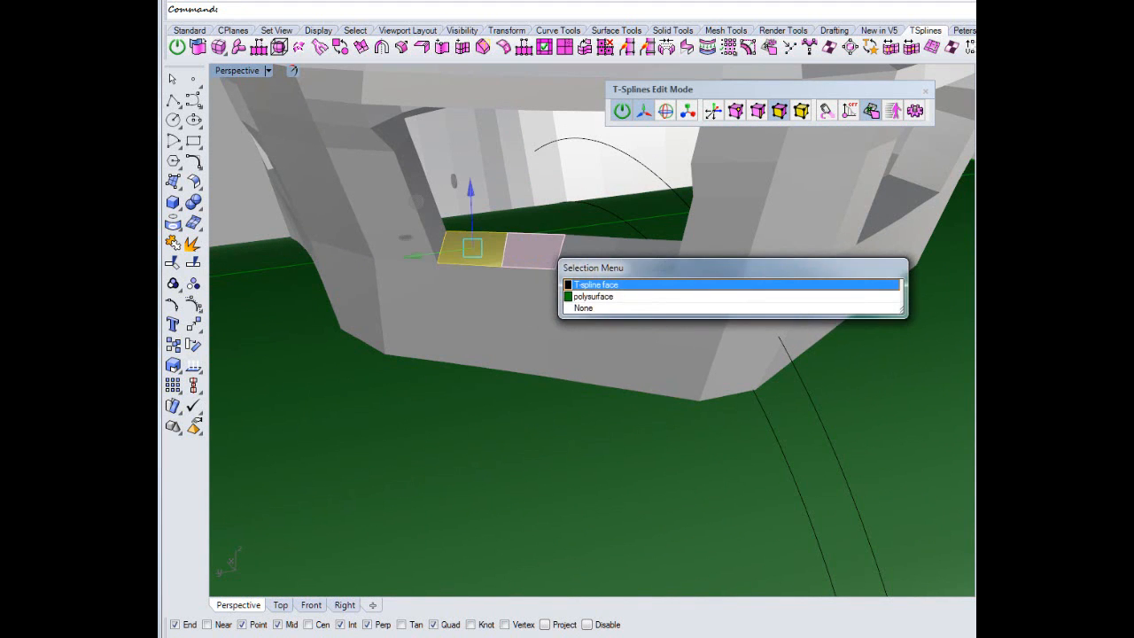
pyautogui.press('Escape')
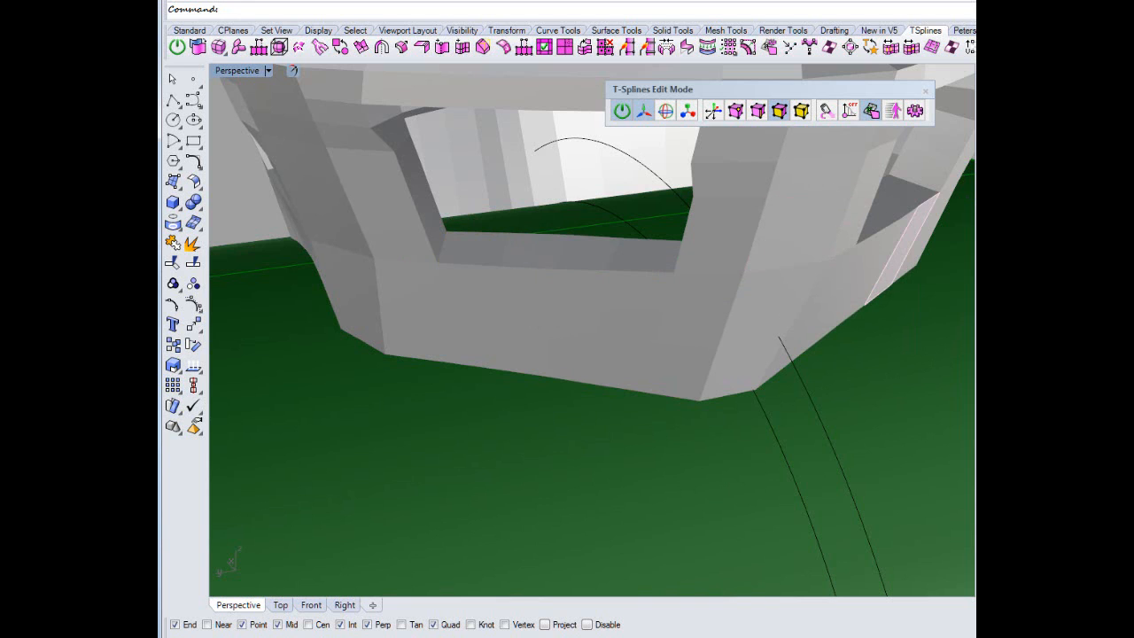
pyautogui.click(476, 251)
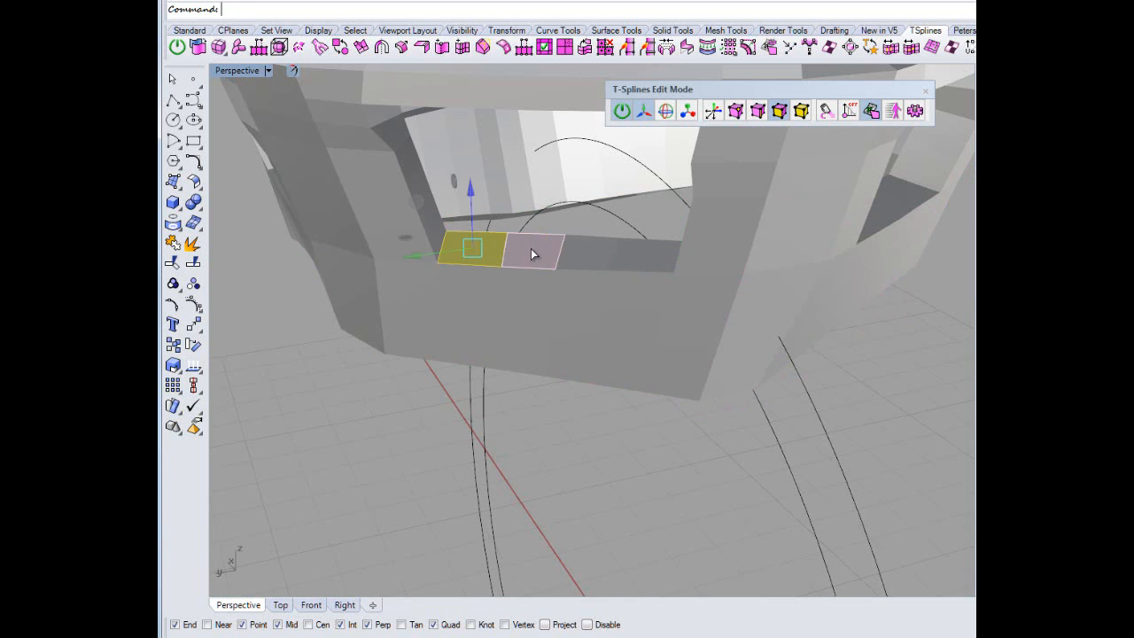
pyautogui.keyDown('shift'); pyautogui.click(531, 251); pyautogui.keyUp('shift')
pyautogui.keyDown('shift'); pyautogui.click(604, 259); pyautogui.keyUp('shift')
pyautogui.moveTo(883, 352); pyautogui.dragTo(792, 236, button='right')
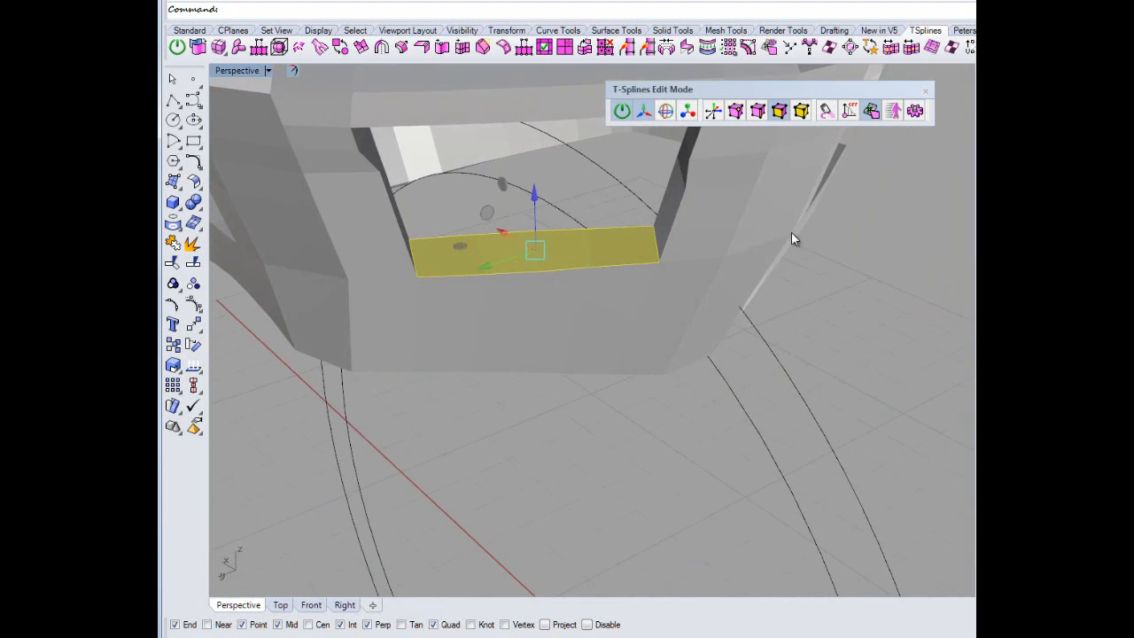
# Set the rotation pivot at the sill's end corner with its X axis along the end edge, and tilt the sill's far end slightly down.
pyautogui.click(664, 113)
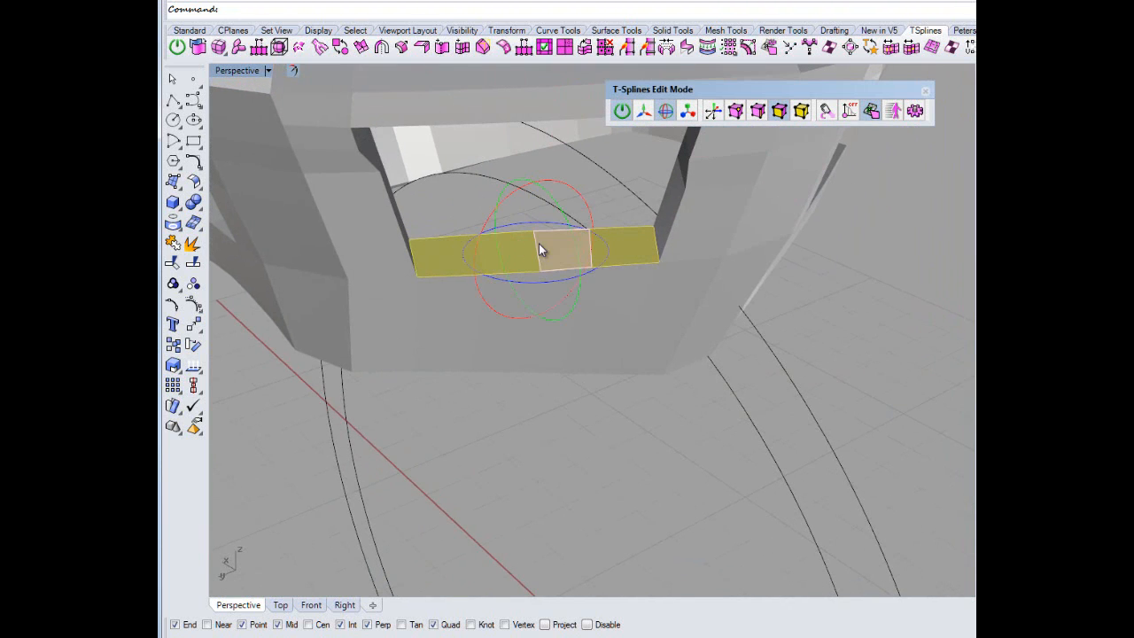
pyautogui.click(687, 110)
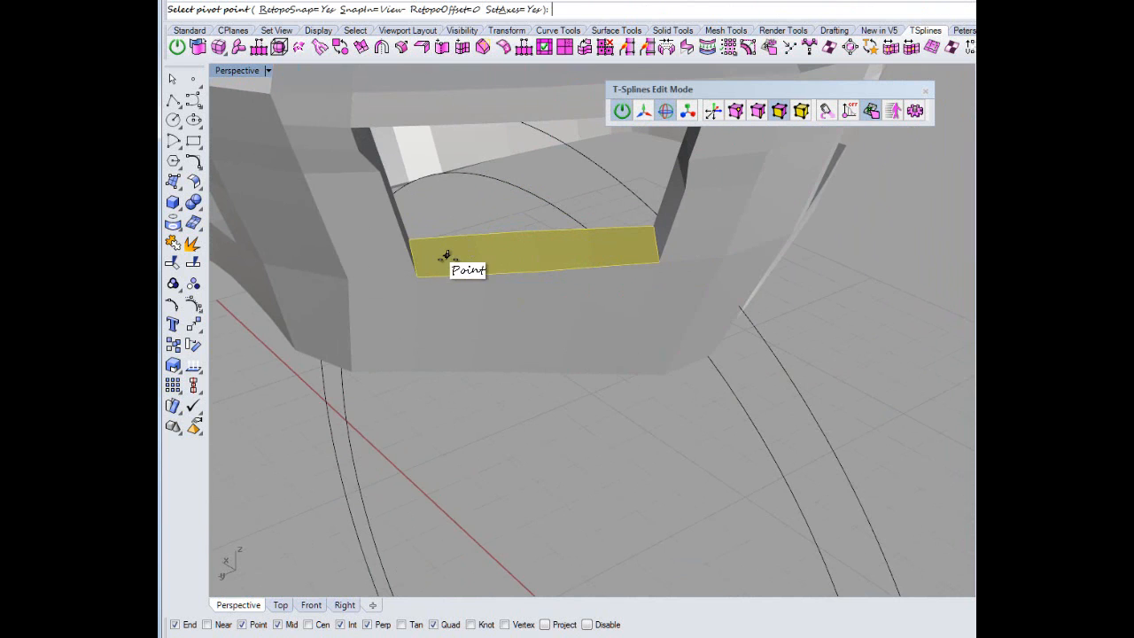
pyautogui.moveTo(447, 256); pyautogui.dragTo(468, 236, button='right')
pyautogui.click(437, 223)
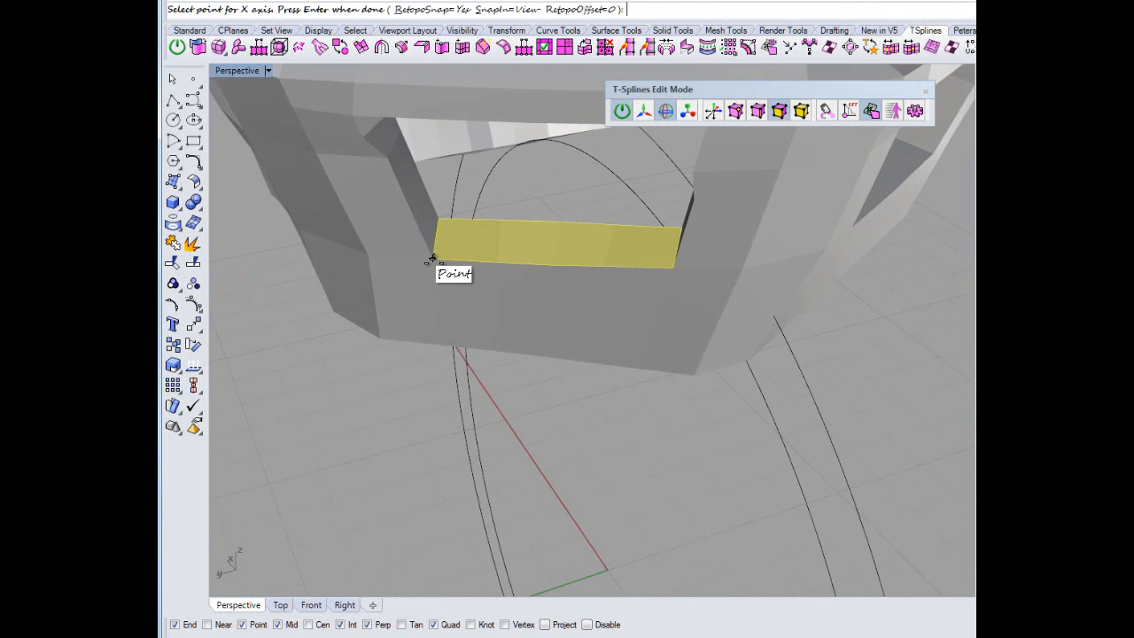
pyautogui.click(432, 258)
pyautogui.rightClick(452, 273)
pyautogui.moveTo(495, 270); pyautogui.dragTo(483, 239, button='right')
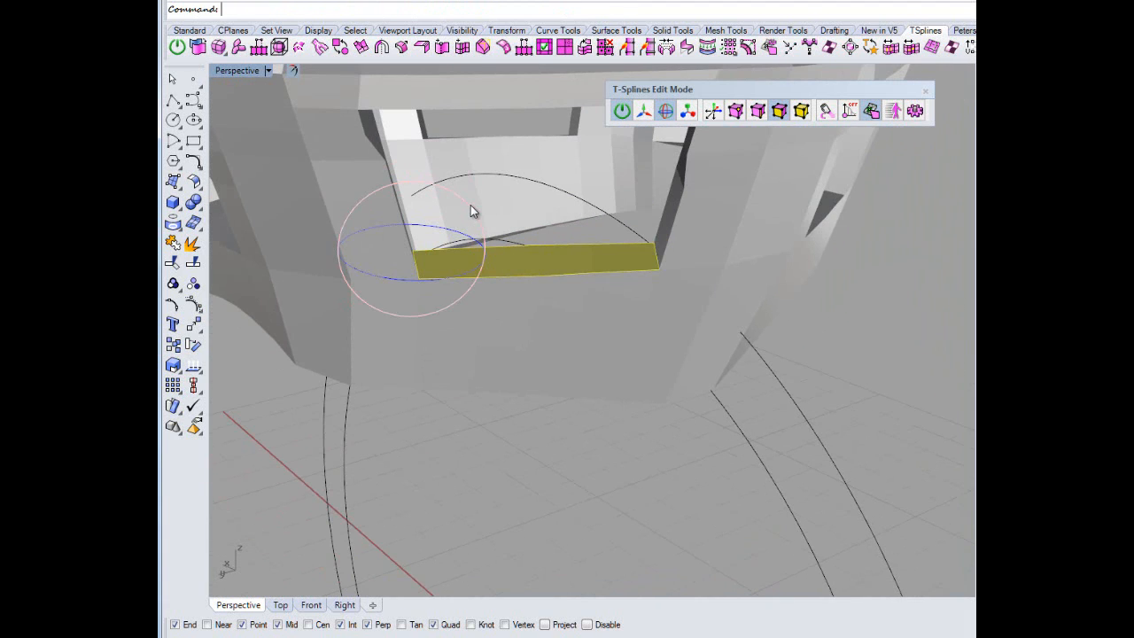
pyautogui.moveTo(471, 205); pyautogui.dragTo(475, 237)
pyautogui.moveTo(723, 474); pyautogui.dragTo(654, 461, button='right')
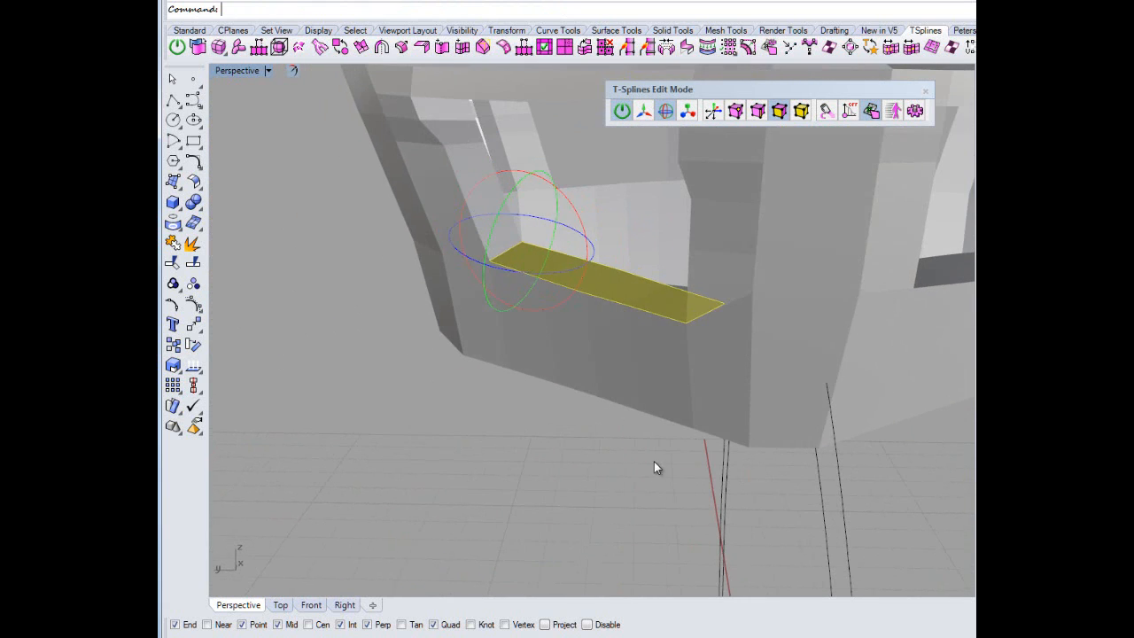
pyautogui.click(551, 447)
# Select the row of faces forming the lower sill of the adjacent window.
pyautogui.moveTo(551, 448); pyautogui.dragTo(789, 421, button='right')
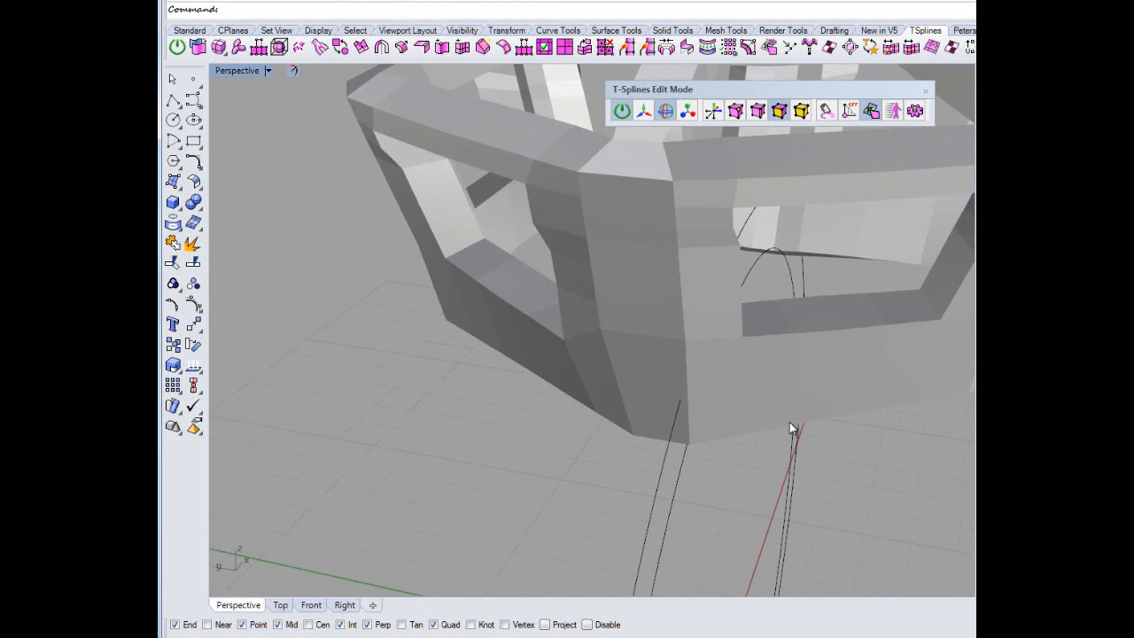
pyautogui.click(776, 314)
pyautogui.keyDown('shift'); pyautogui.click(887, 313); pyautogui.keyUp('shift')
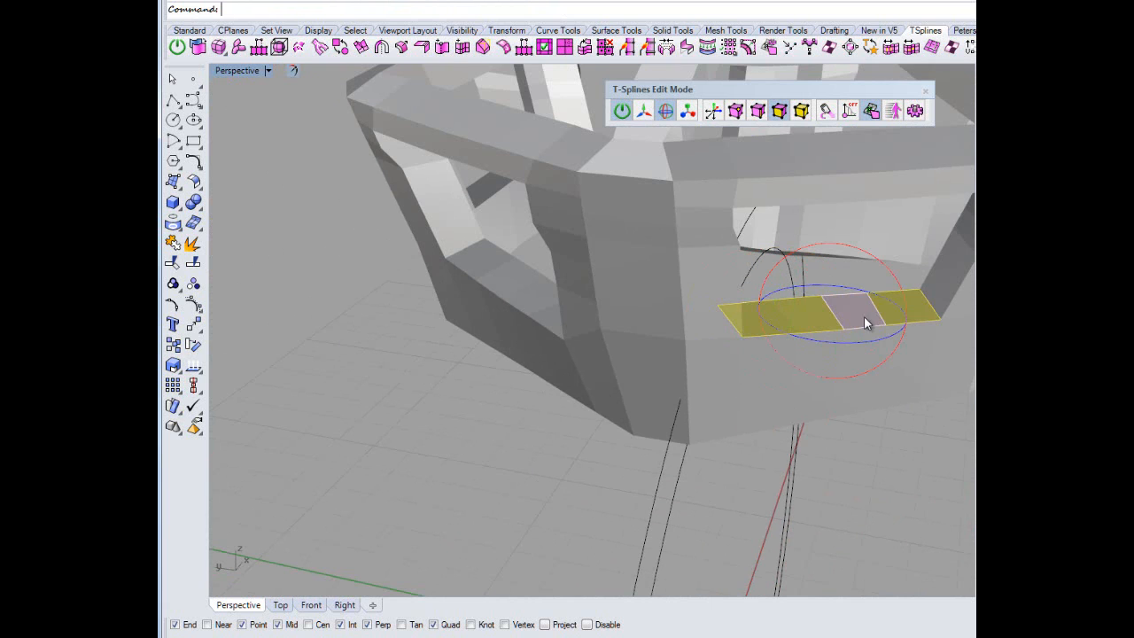
pyautogui.moveTo(859, 329); pyautogui.dragTo(882, 263, button='right')
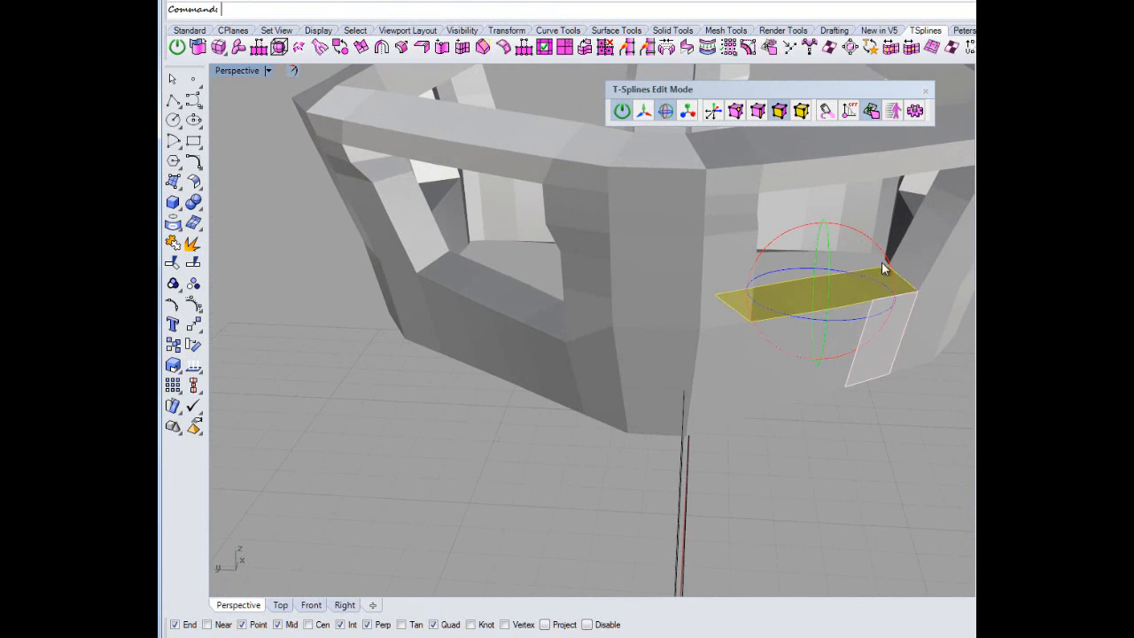
# Set the pivot and X axis along the adjacent sill's outer end edge, tilt its other end slightly down, and clear the selection.
pyautogui.click(714, 113)
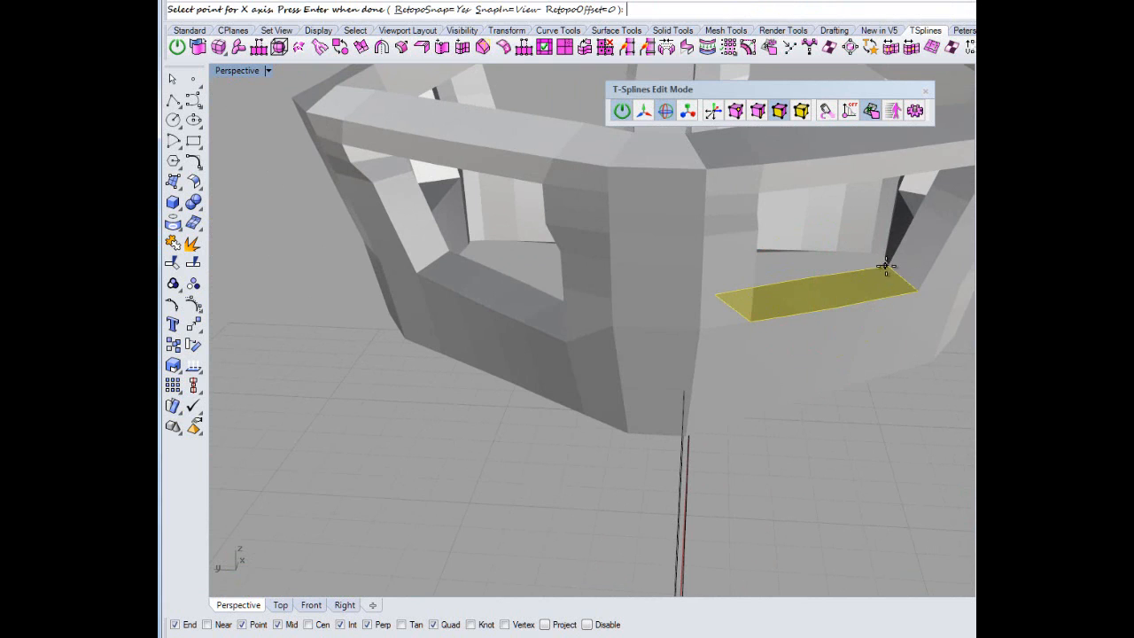
pyautogui.click(916, 290)
pyautogui.press('Return')
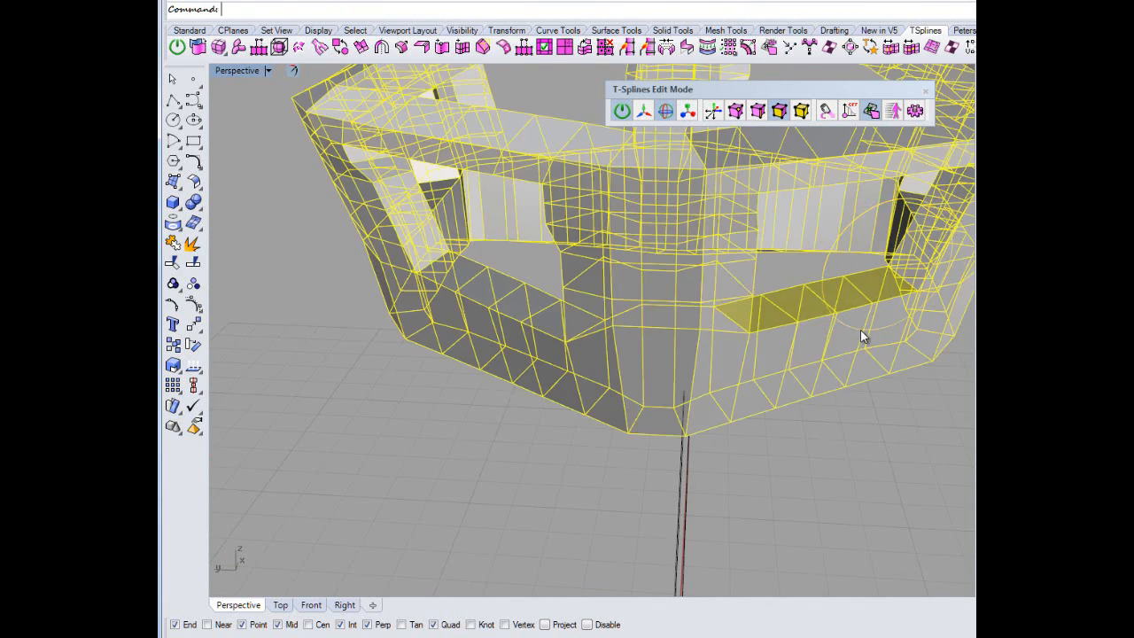
pyautogui.moveTo(859, 333); pyautogui.dragTo(888, 488, button='right')
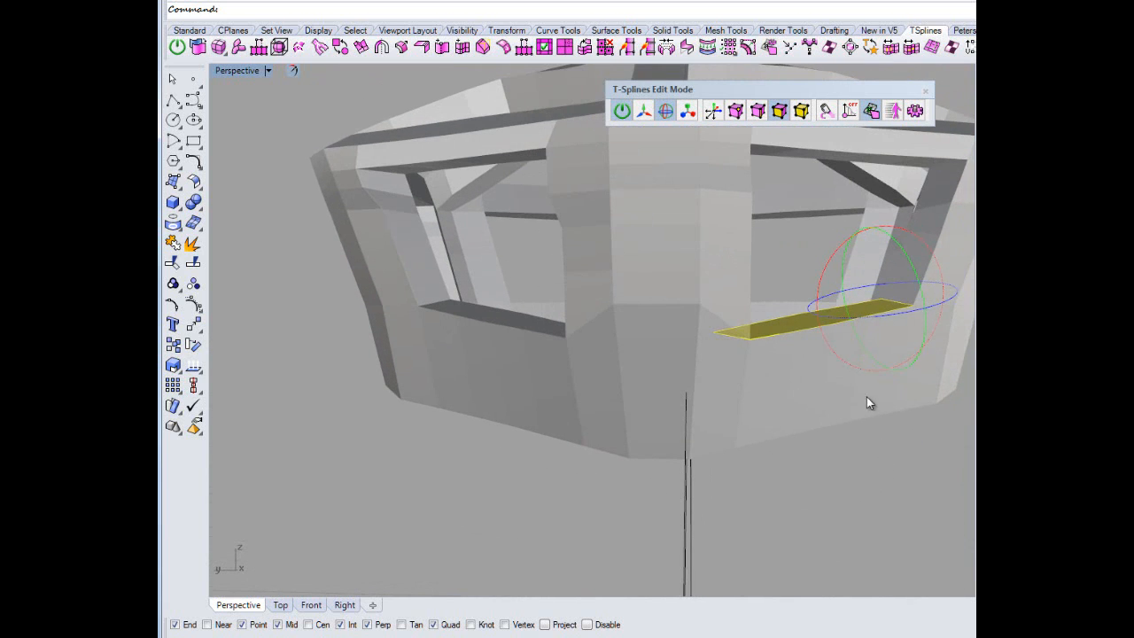
pyautogui.moveTo(772, 464); pyautogui.dragTo(810, 486, button='right')
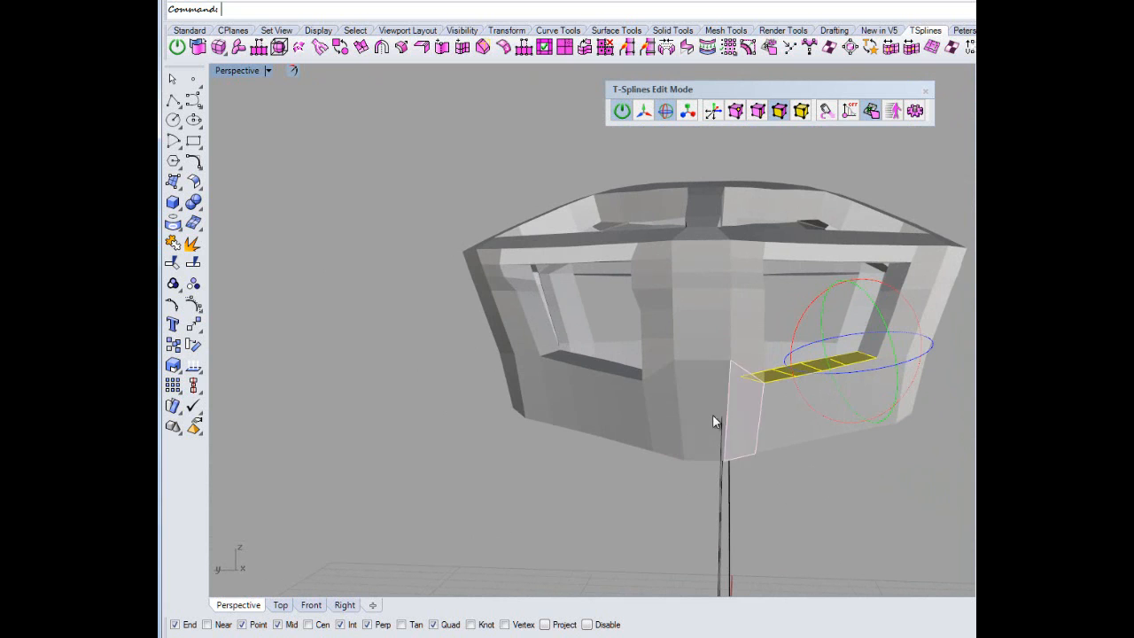
pyautogui.click(785, 512)
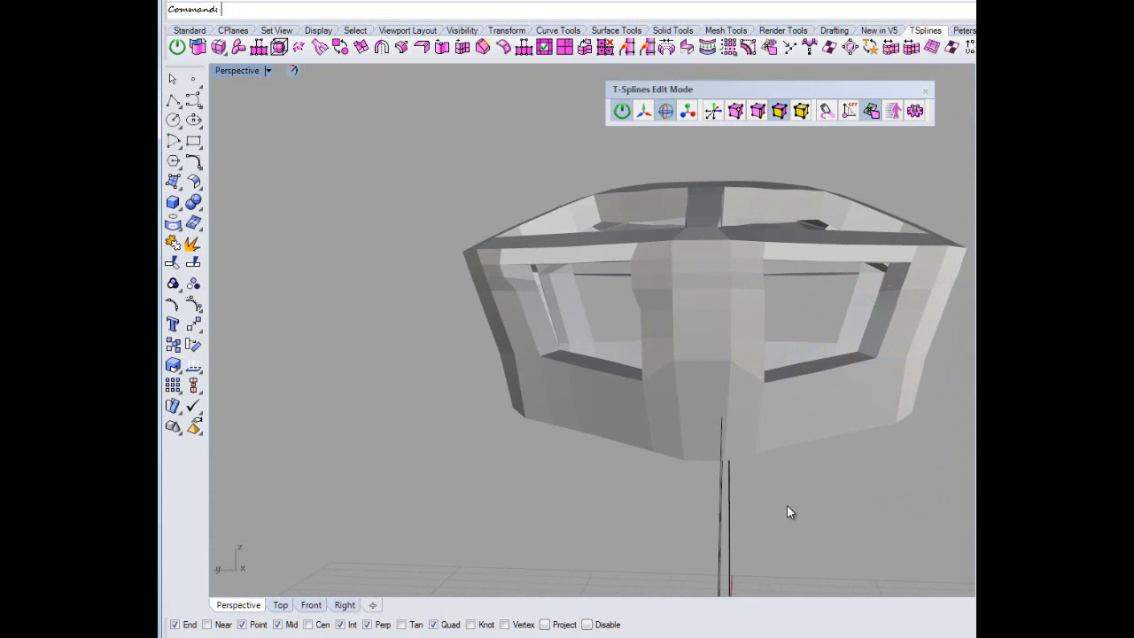
# Select the entire ring head together with its centre point in the Top view.
pyautogui.moveTo(785, 511)
pyautogui.mouseDown(button='right')
pyautogui.moveTo(835, 505)
pyautogui.moveTo(802, 514)
pyautogui.mouseUp(button='right')
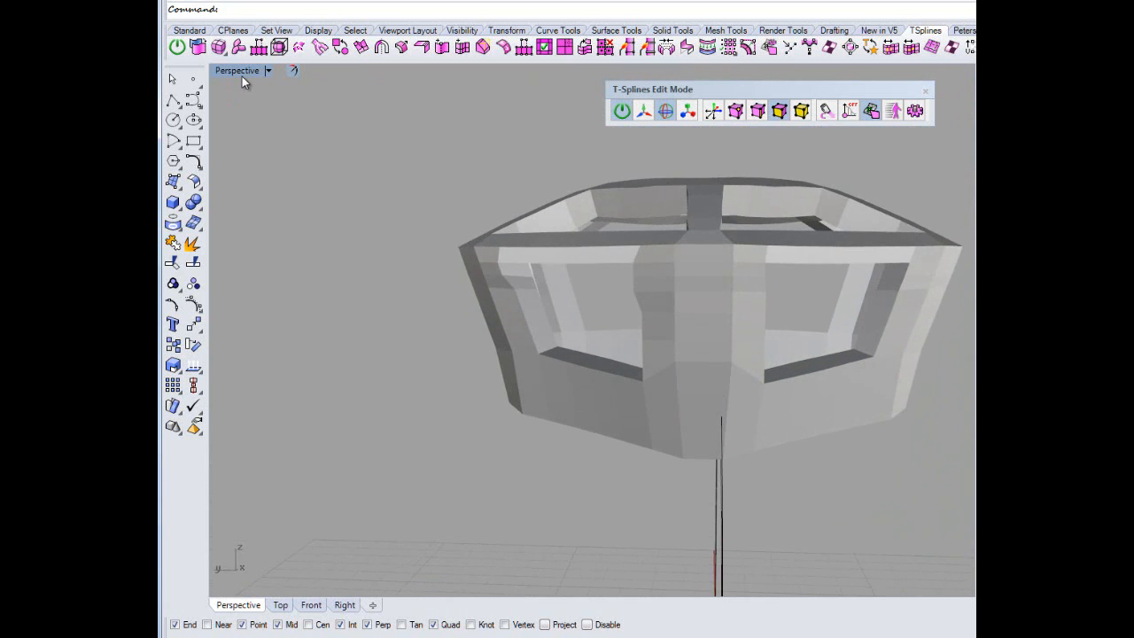
pyautogui.doubleClick(241, 74)
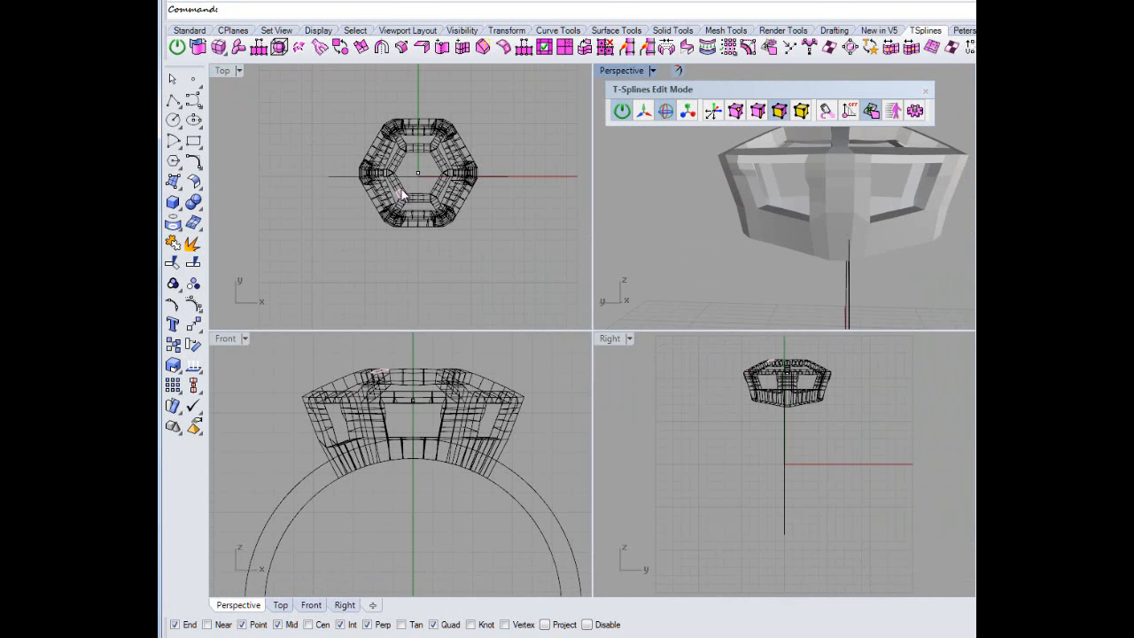
pyautogui.scroll(3, 389, 174)
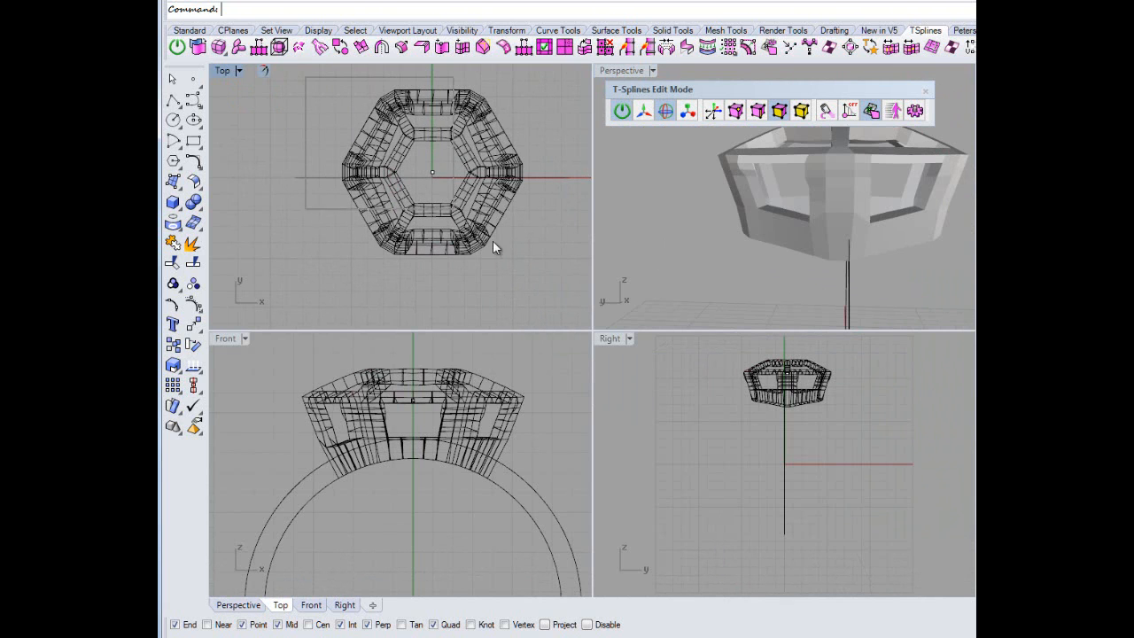
pyautogui.moveTo(492, 241); pyautogui.dragTo(540, 281)
pyautogui.moveTo(539, 279); pyautogui.dragTo(535, 310, button='right')
pyautogui.scroll(2, 443, 220)
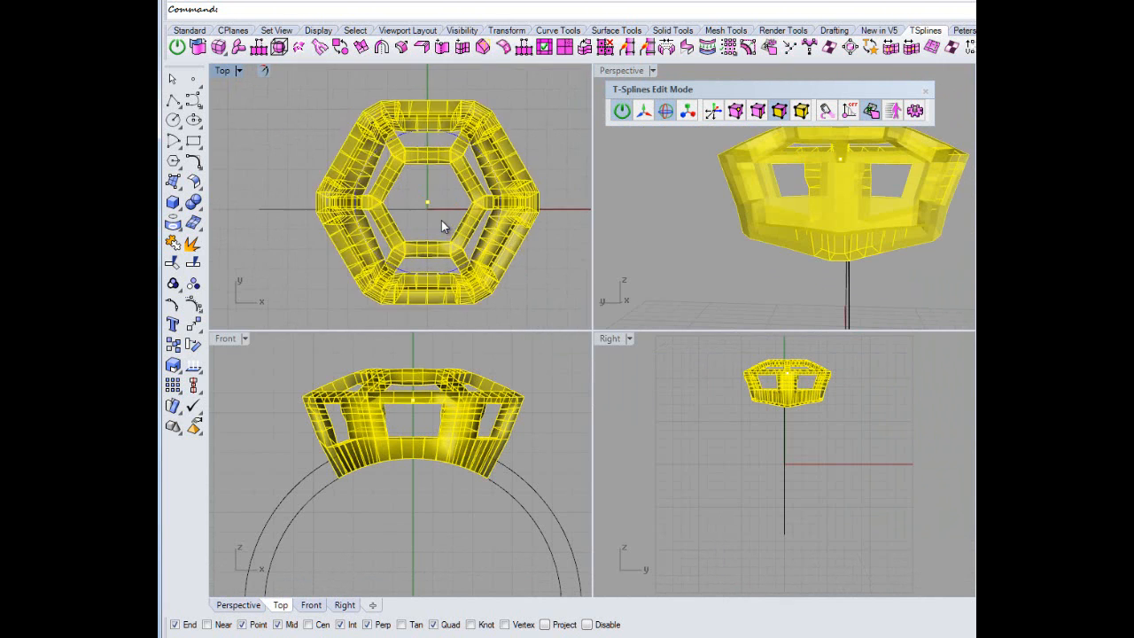
pyautogui.scroll(2, 427, 216)
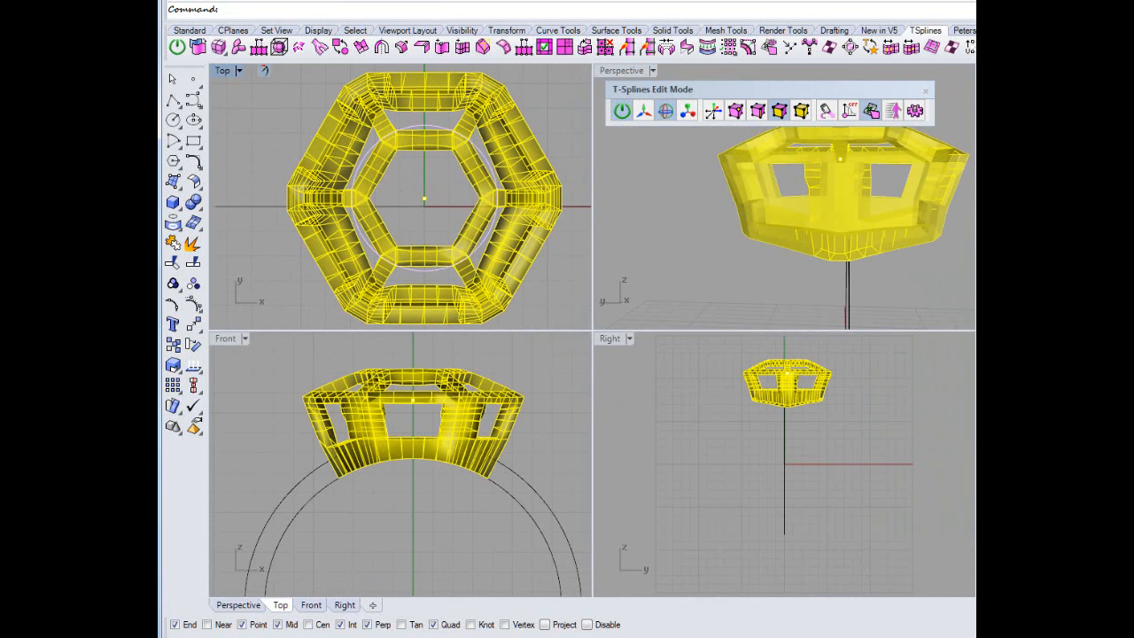
# Move the ring head from its centre point to the world origin and clear the selection.
pyautogui.click(445, 1)
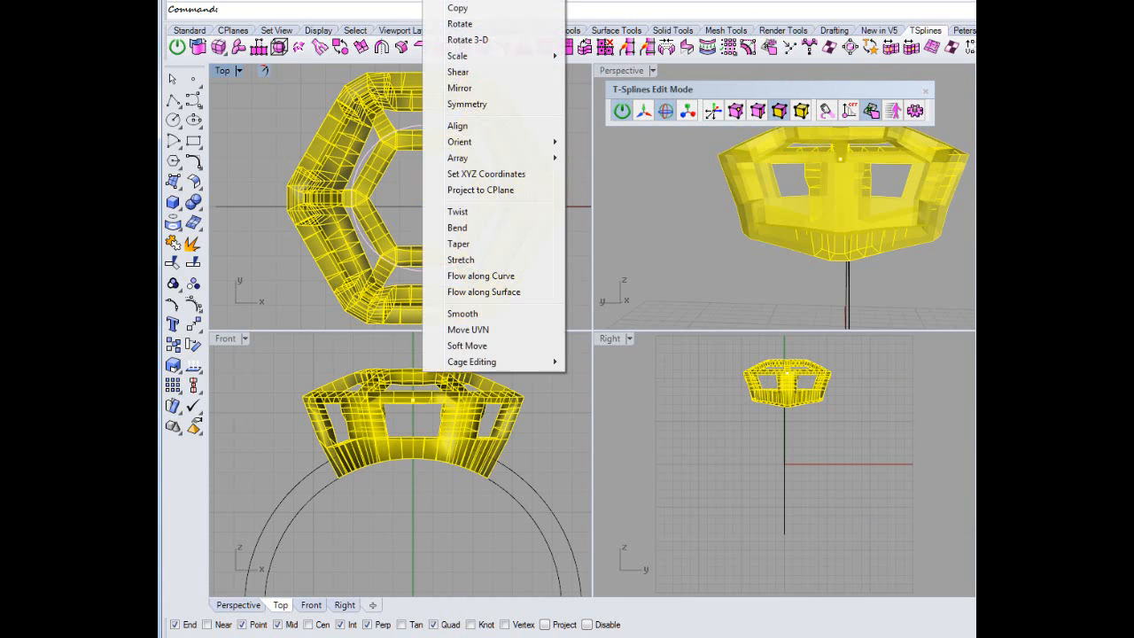
pyautogui.click(459, 9)
pyautogui.click(427, 198)
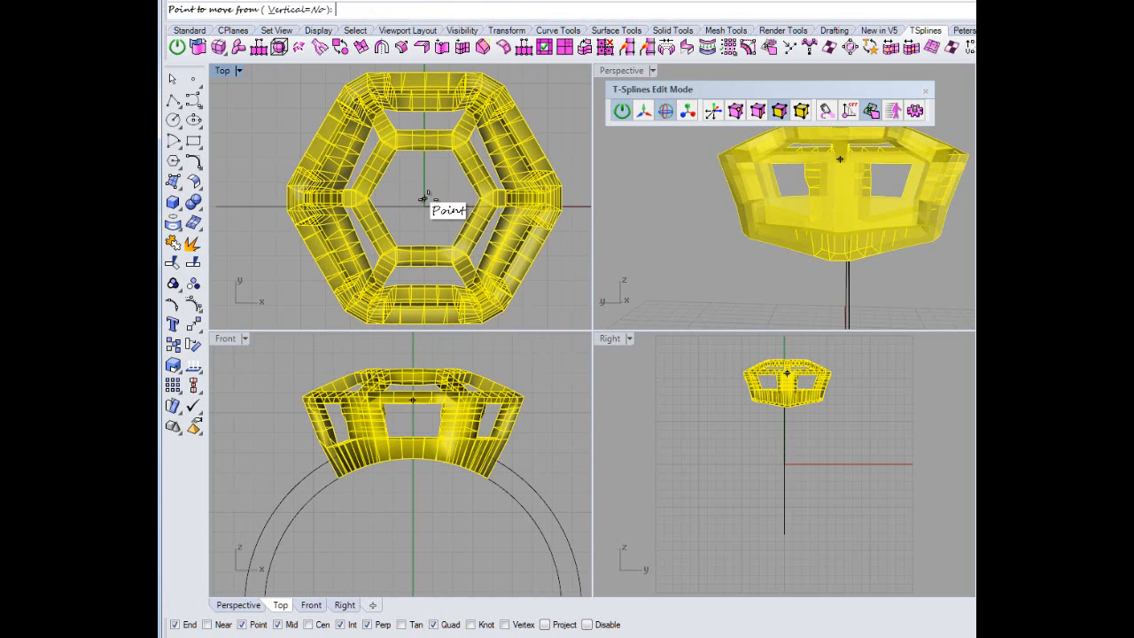
pyautogui.click(428, 199)
pyautogui.click(423, 201)
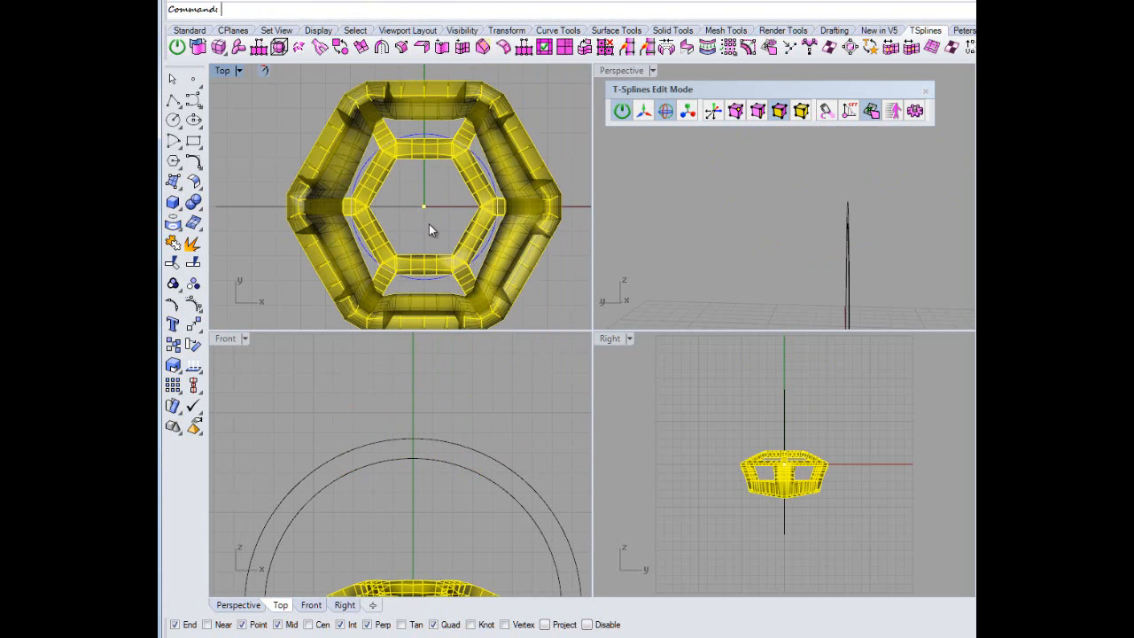
pyautogui.click(429, 226)
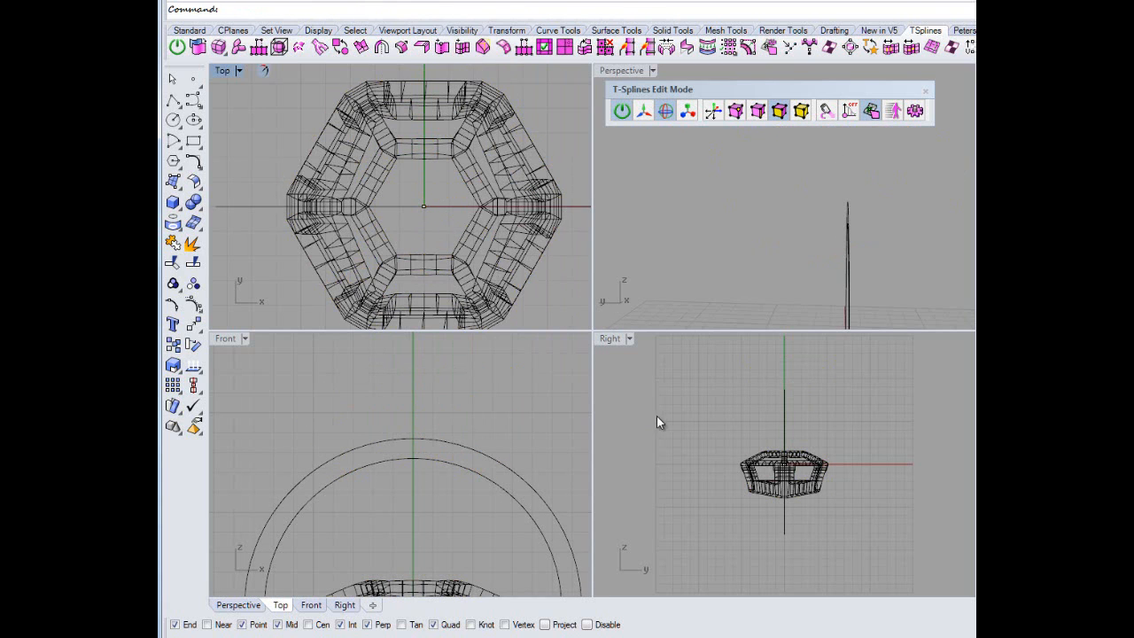
# Move the ring head straight up in the Front view until its curved base rests on the inner finger circle, and deselect it.
pyautogui.scroll(-4, 484, 455)
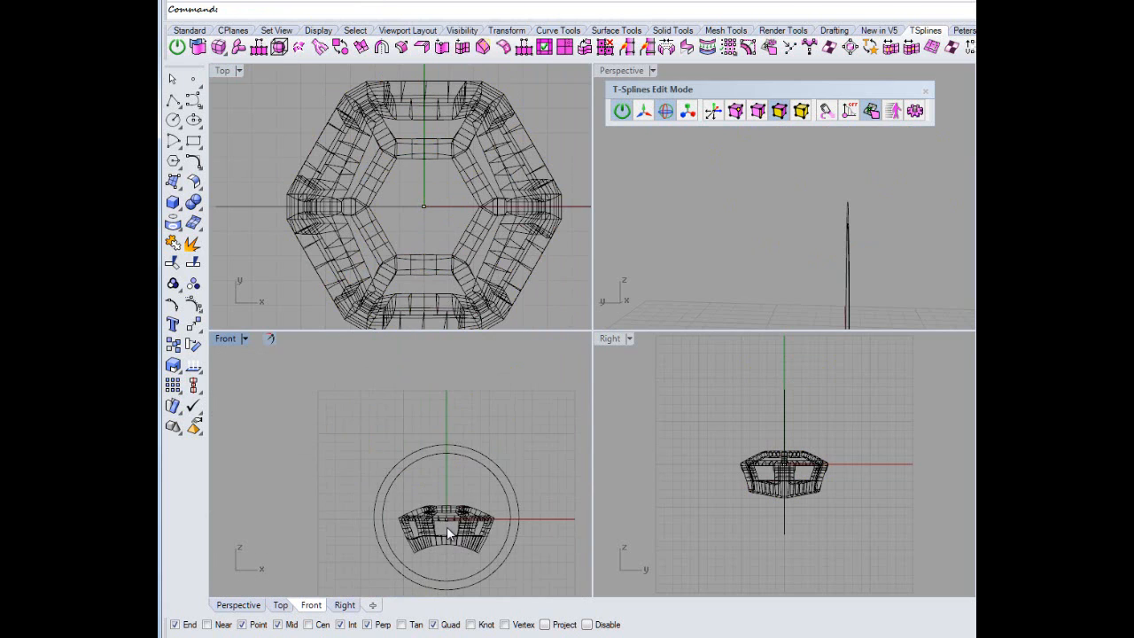
pyautogui.scroll(2, 456, 524)
pyautogui.click(353, 479)
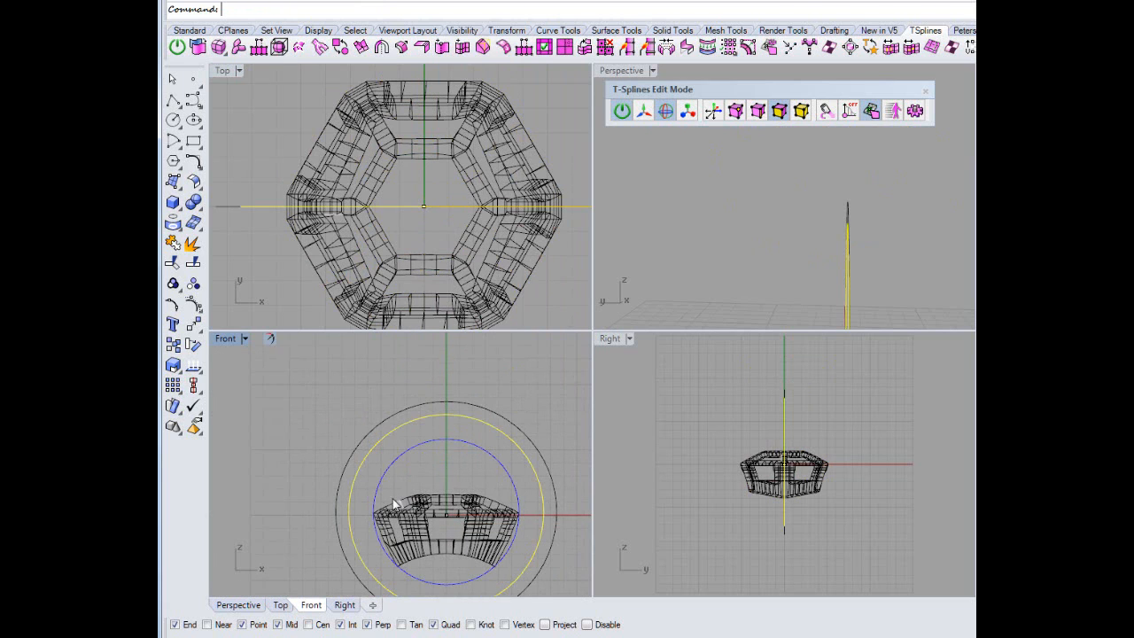
pyautogui.click(295, 462)
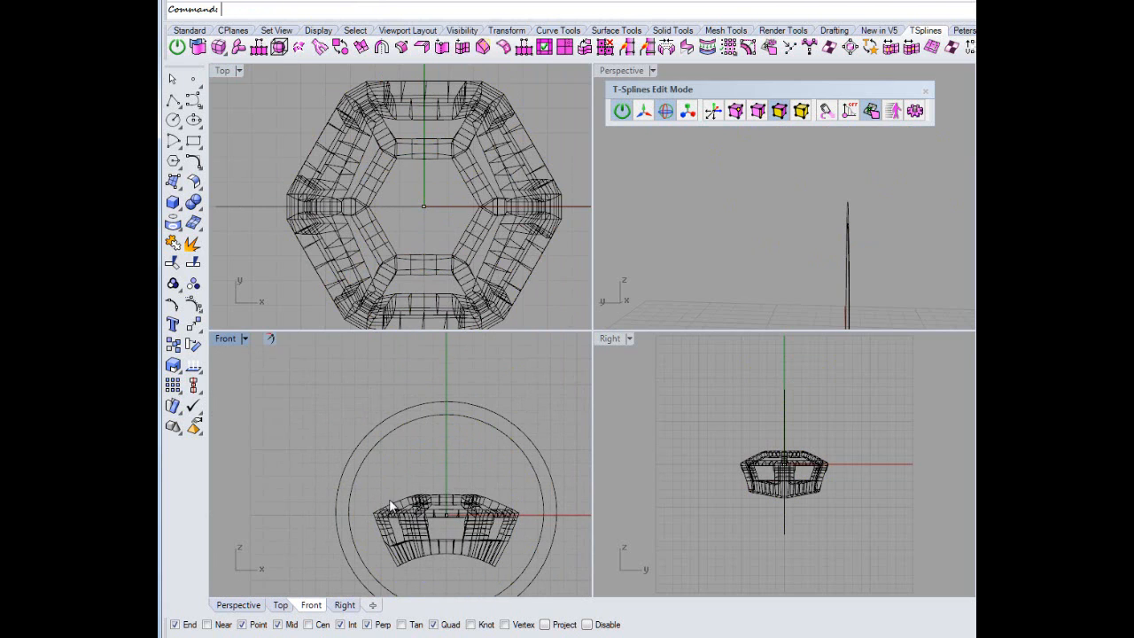
pyautogui.click(454, 537)
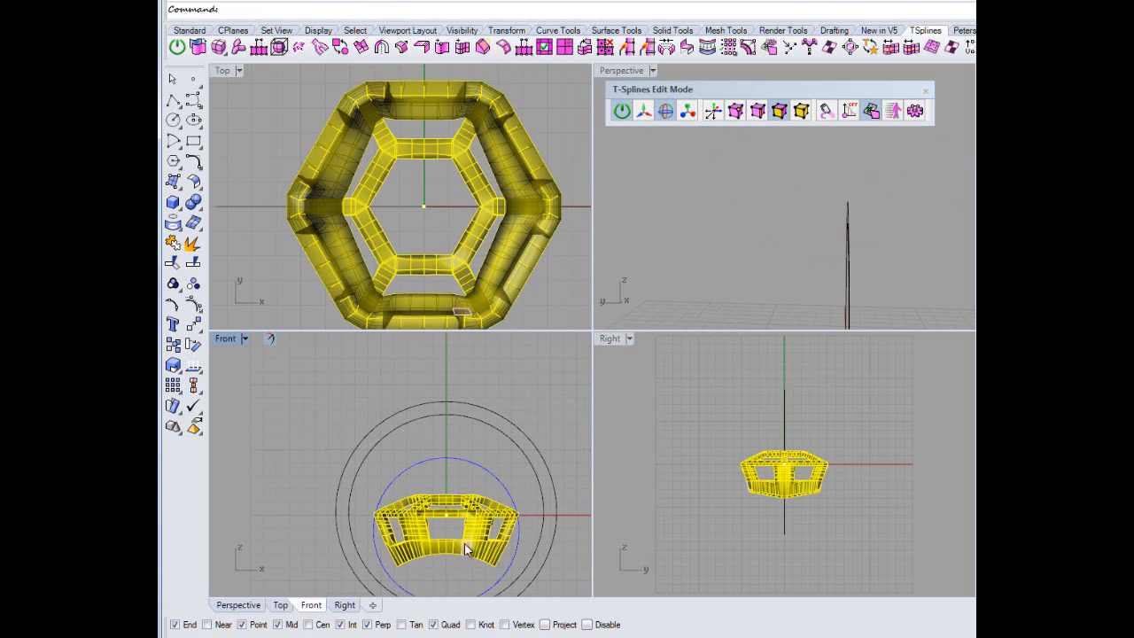
pyautogui.moveTo(456, 530); pyautogui.dragTo(492, 503)
pyautogui.moveTo(491, 503); pyautogui.dragTo(511, 588, button='right')
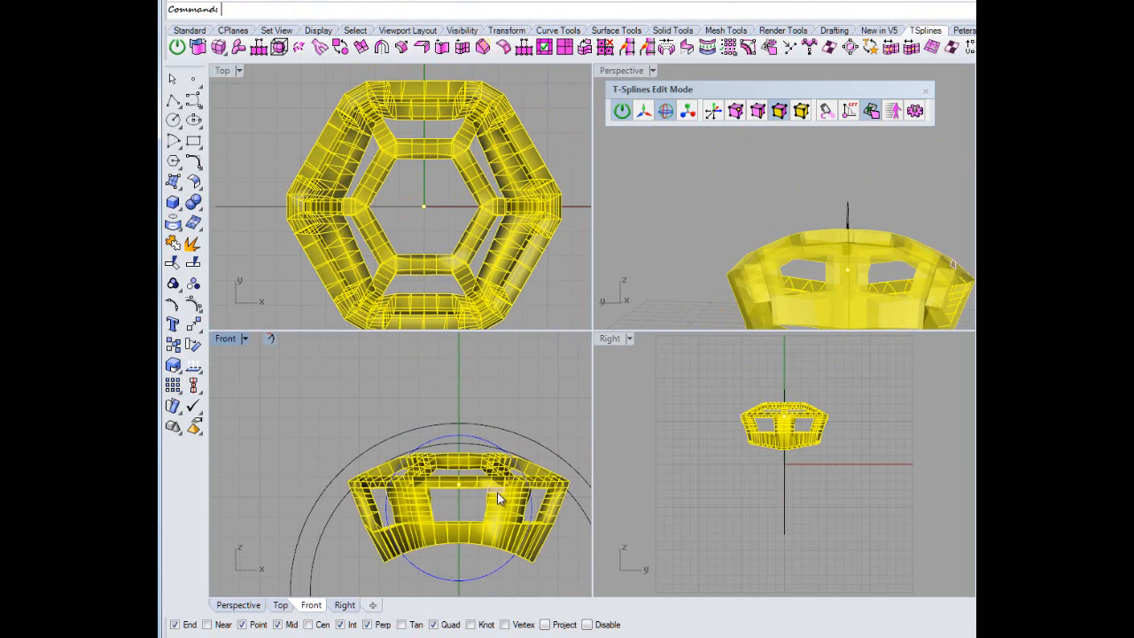
pyautogui.moveTo(497, 493); pyautogui.dragTo(492, 387)
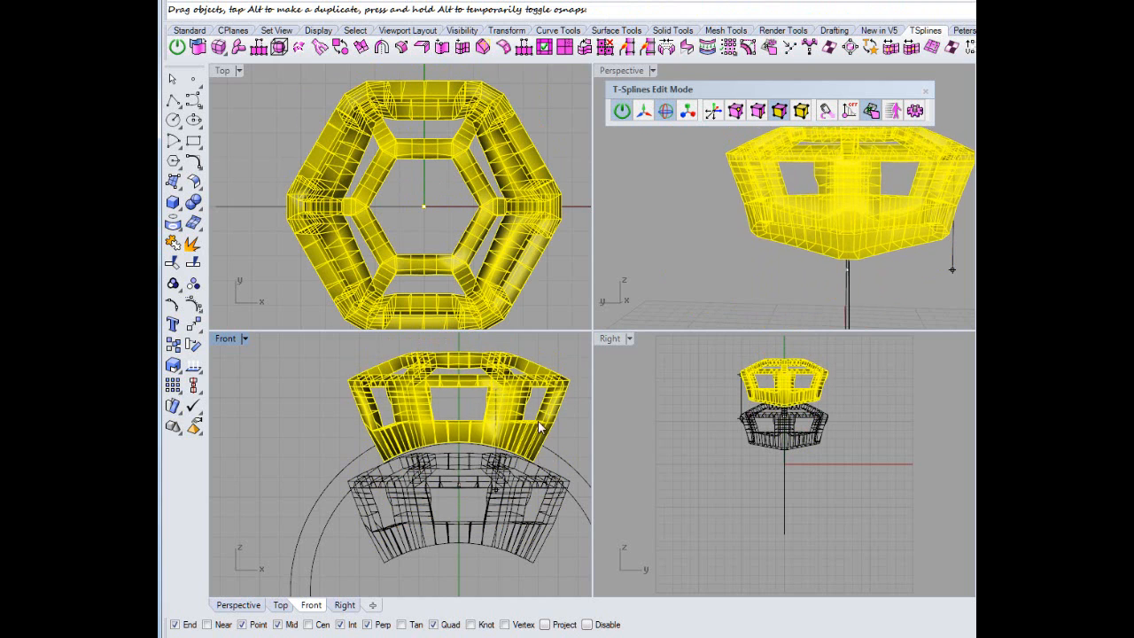
pyautogui.moveTo(539, 428); pyautogui.dragTo(542, 428)
pyautogui.press('Escape')
# Examine the window sills against the curved base of the ring head in the Right and Perspective views.
pyautogui.moveTo(895, 232); pyautogui.dragTo(875, 218, button='right')
pyautogui.scroll(3, 875, 213)
pyautogui.moveTo(782, 241); pyautogui.dragTo(794, 232, button='right')
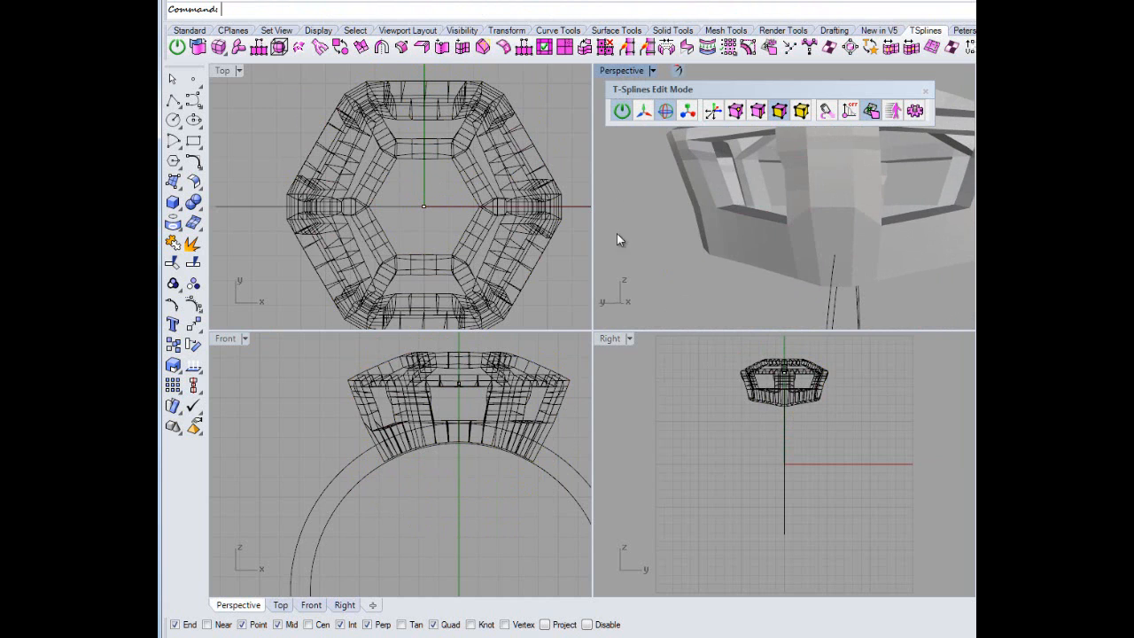
pyautogui.doubleClick(609, 338)
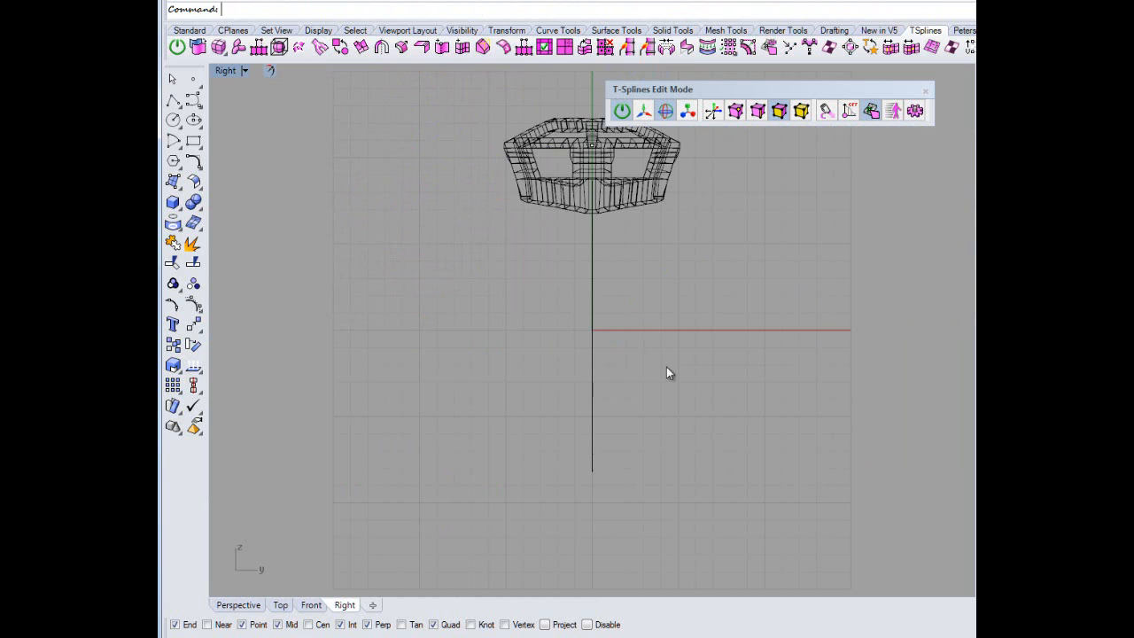
pyautogui.scroll(2, 577, 231)
pyautogui.scroll(4, 655, 321)
pyautogui.scroll(-3, 654, 321)
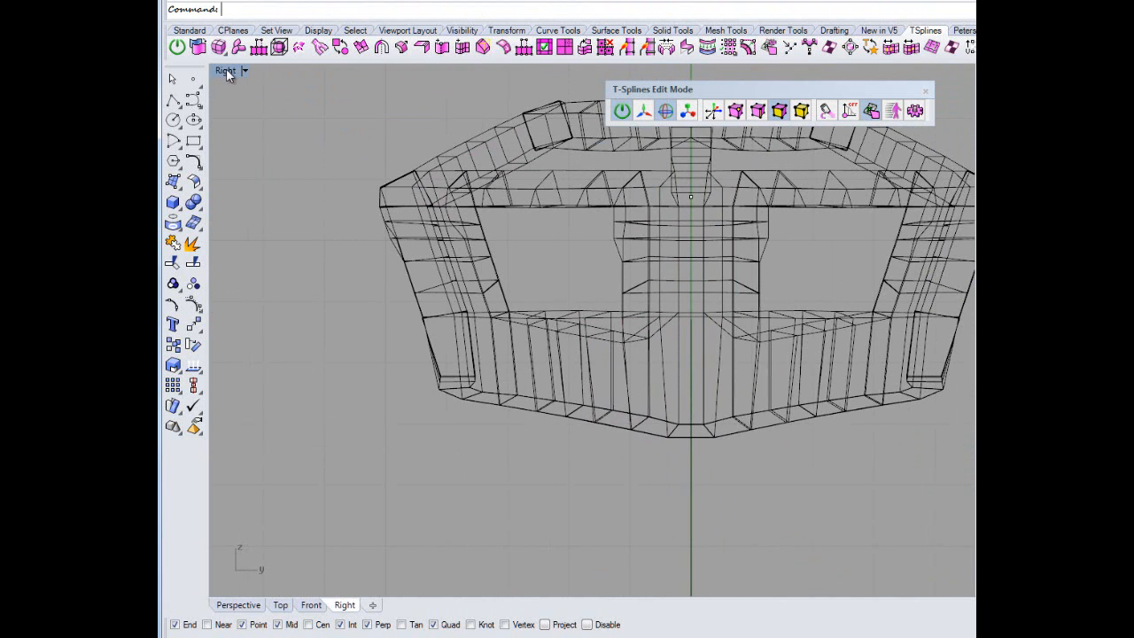
pyautogui.doubleClick(227, 71)
pyautogui.doubleClick(621, 72)
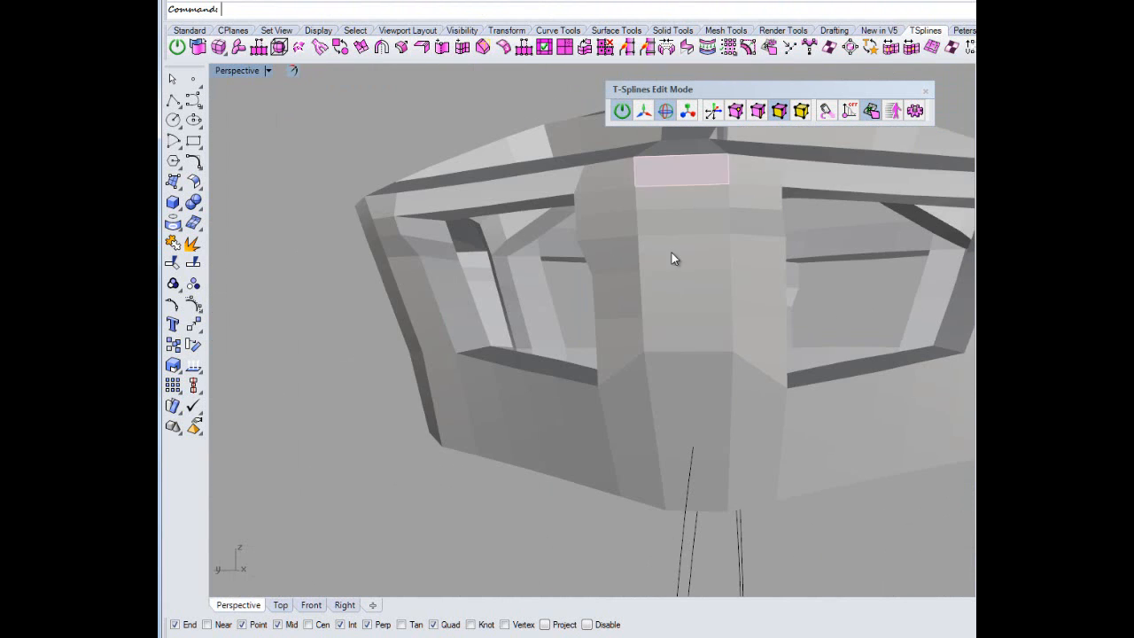
pyautogui.moveTo(753, 297); pyautogui.dragTo(548, 301, button='right')
pyautogui.scroll(3, 645, 301)
pyautogui.scroll(-6, 548, 301)
pyautogui.moveTo(663, 332); pyautogui.dragTo(592, 430, button='right')
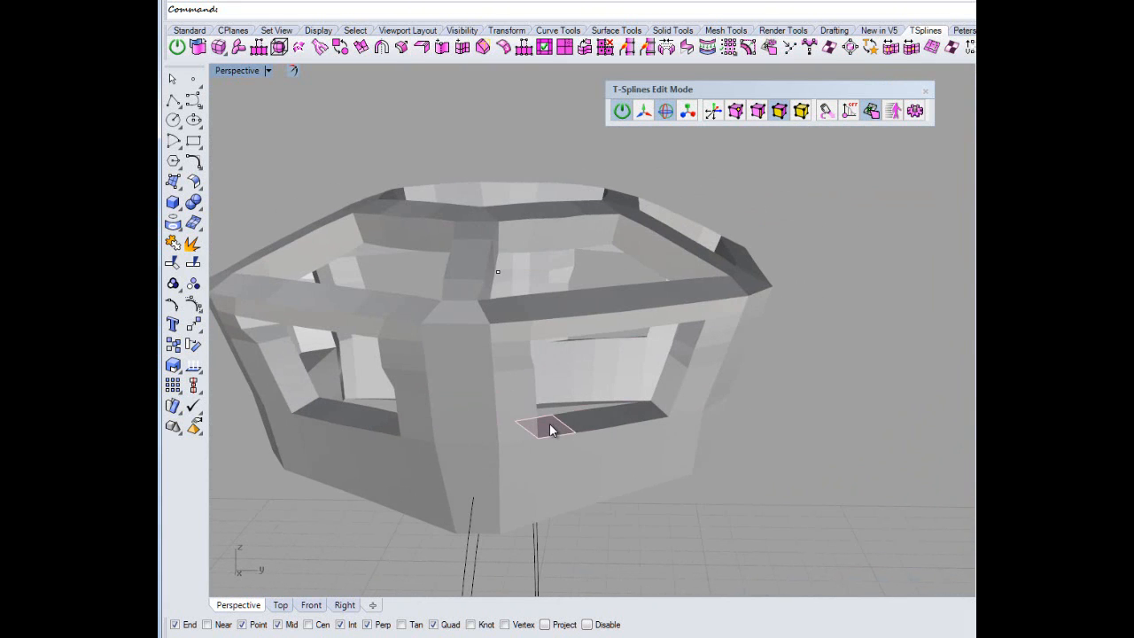
# Select the row of faces forming the lower sill of the window on the head's +X, +Y side.
pyautogui.click(549, 429)
pyautogui.keyDown('shift'); pyautogui.click(587, 422); pyautogui.keyUp('shift')
pyautogui.keyDown('shift'); pyautogui.click(639, 411); pyautogui.keyUp('shift')
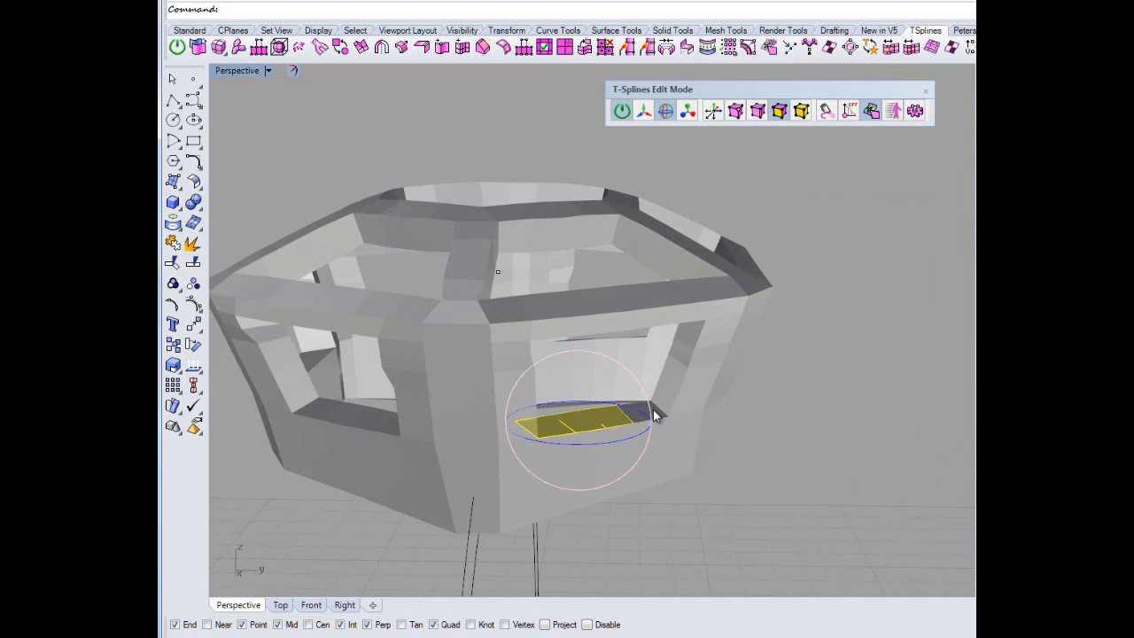
pyautogui.moveTo(646, 411); pyautogui.dragTo(734, 452, button='right')
pyautogui.moveTo(841, 460); pyautogui.dragTo(941, 168, button='right')
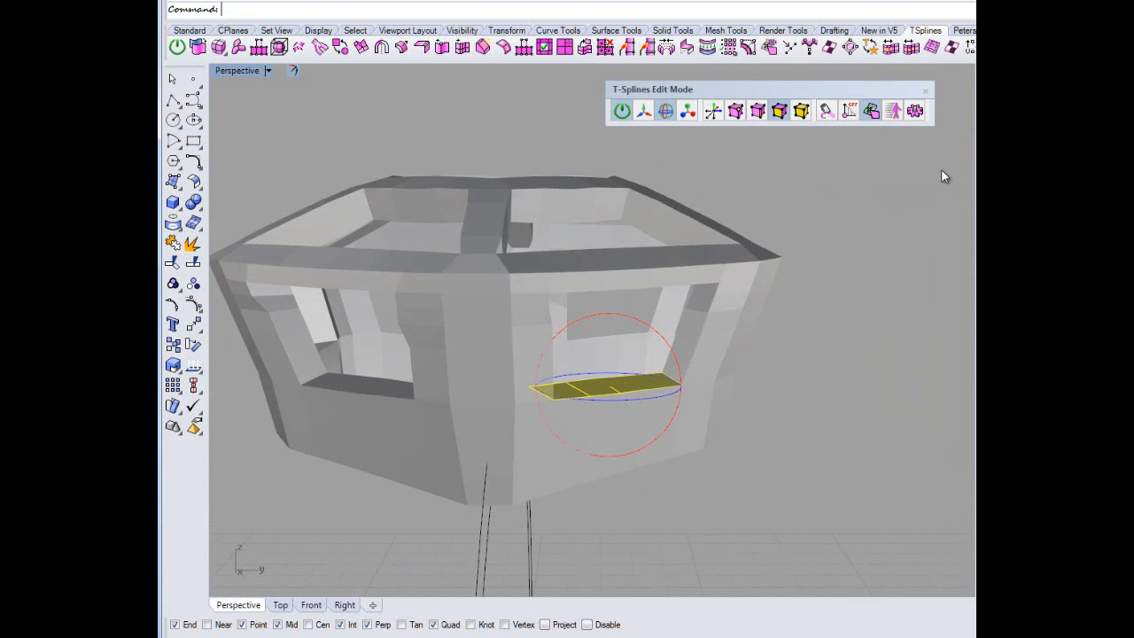
# Try to set the rotation pivot and axes at the end edge of the selected sill, and clear the selection.
pyautogui.click(710, 112)
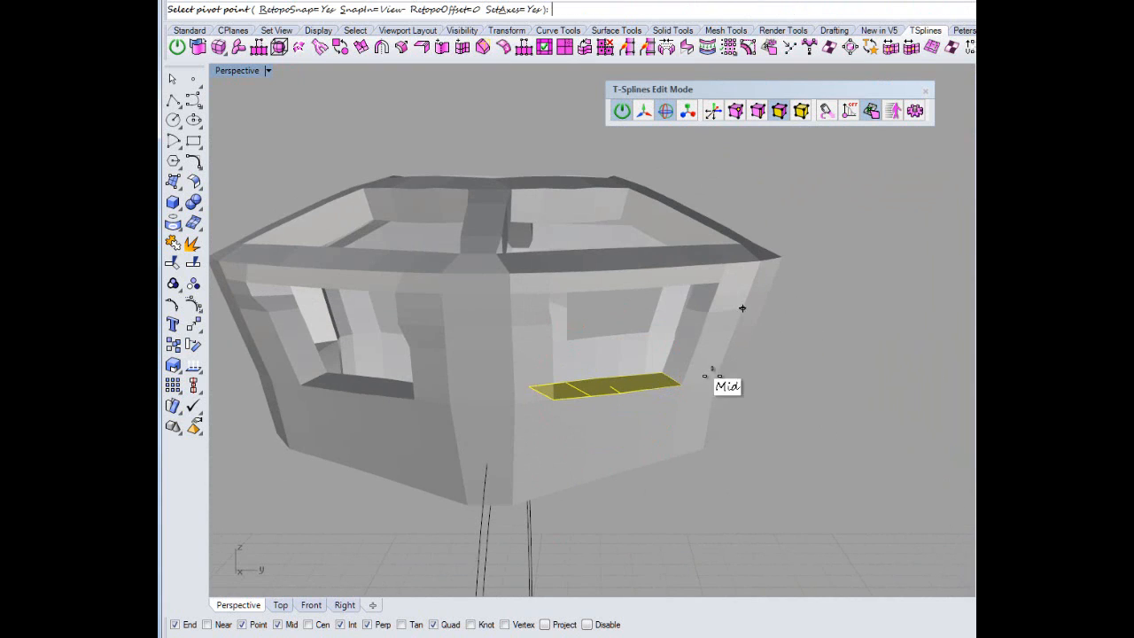
pyautogui.click(660, 371)
pyautogui.click(678, 384)
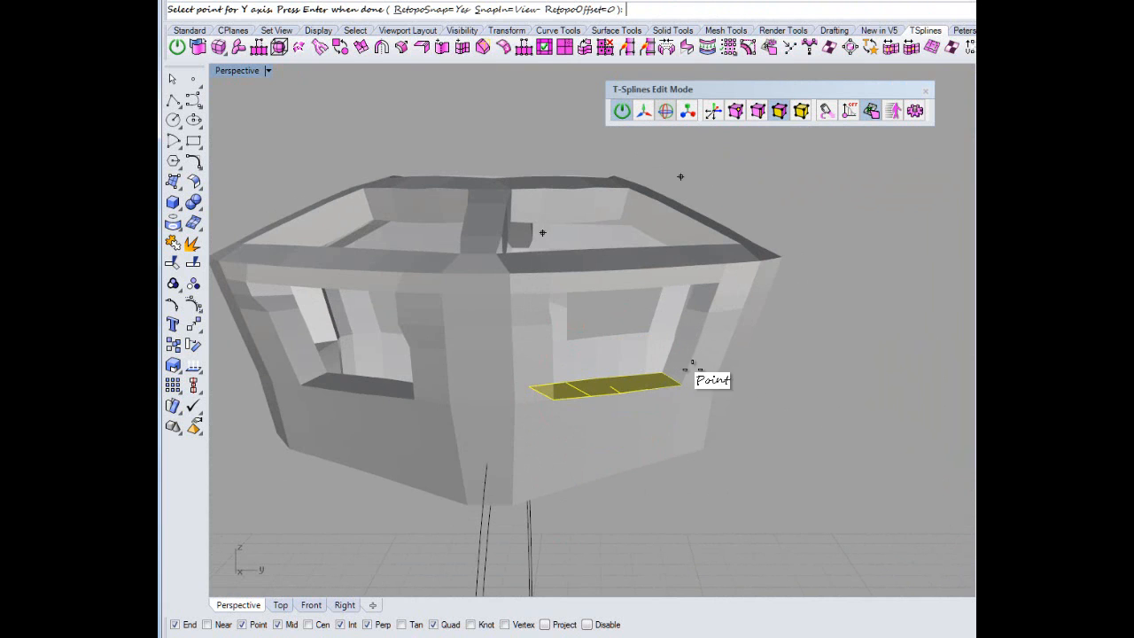
pyautogui.moveTo(689, 387); pyautogui.dragTo(361, 120, button='right')
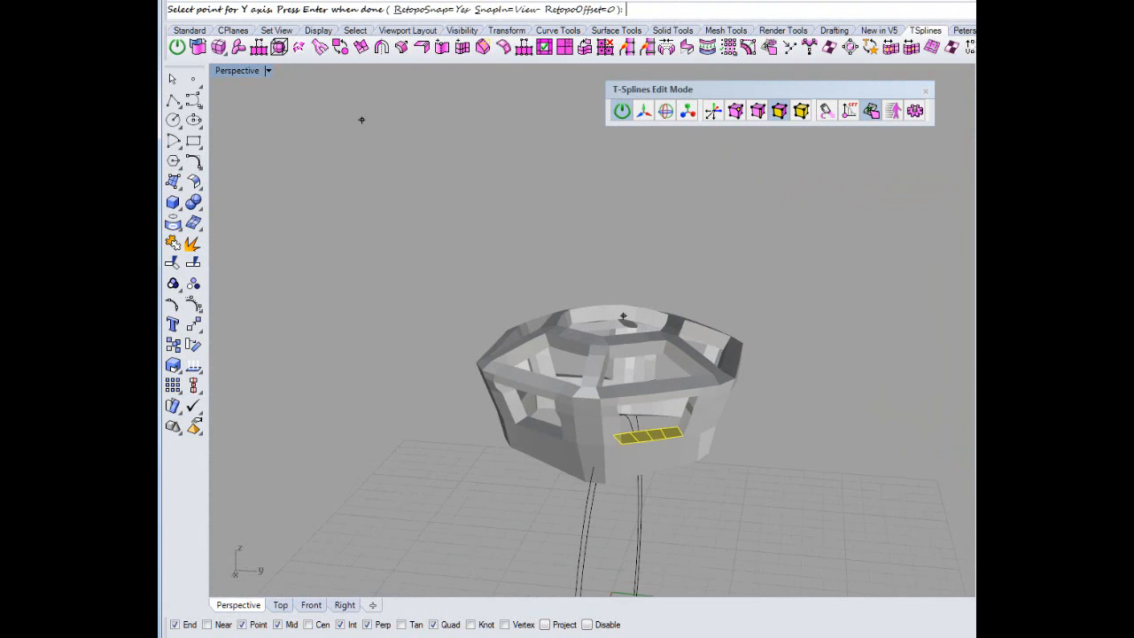
pyautogui.doubleClick(247, 74)
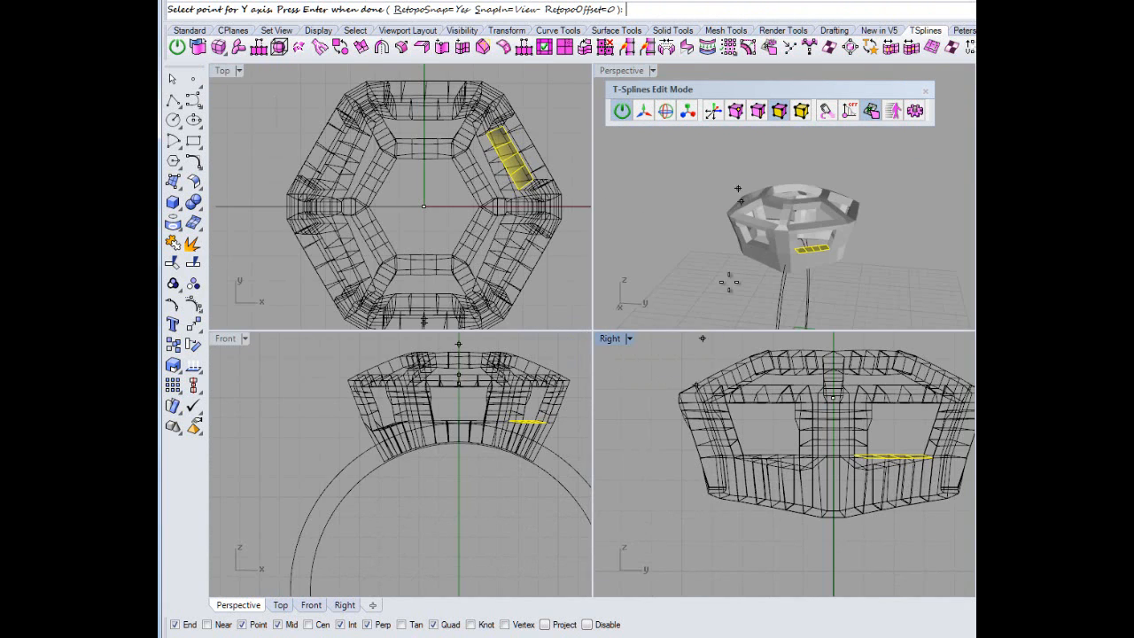
pyautogui.click(618, 75)
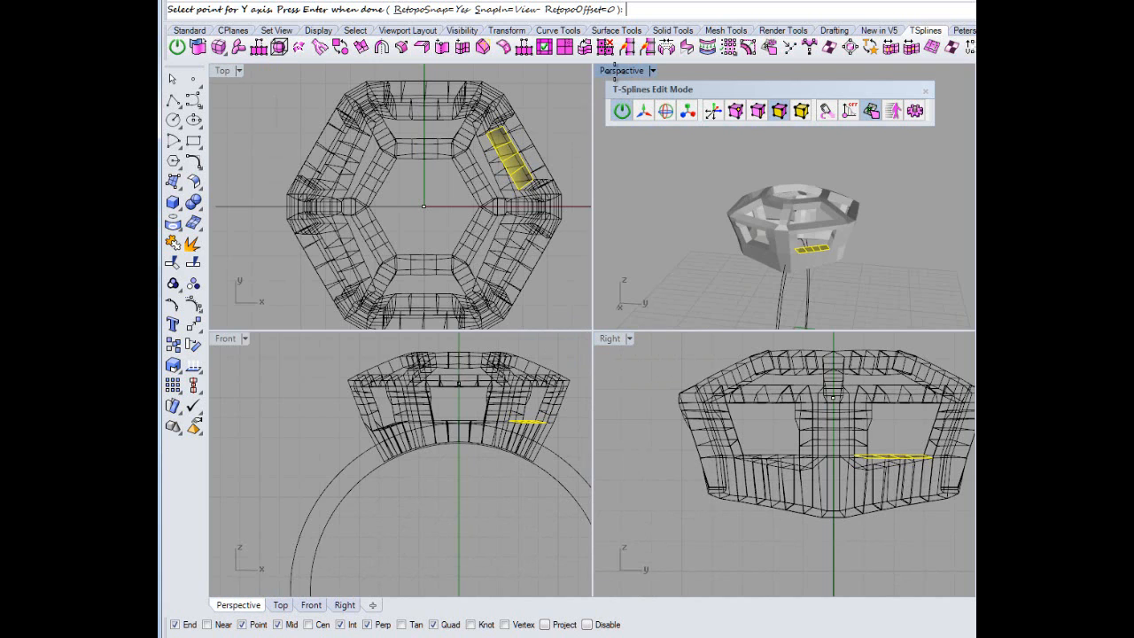
pyautogui.doubleClick(618, 73)
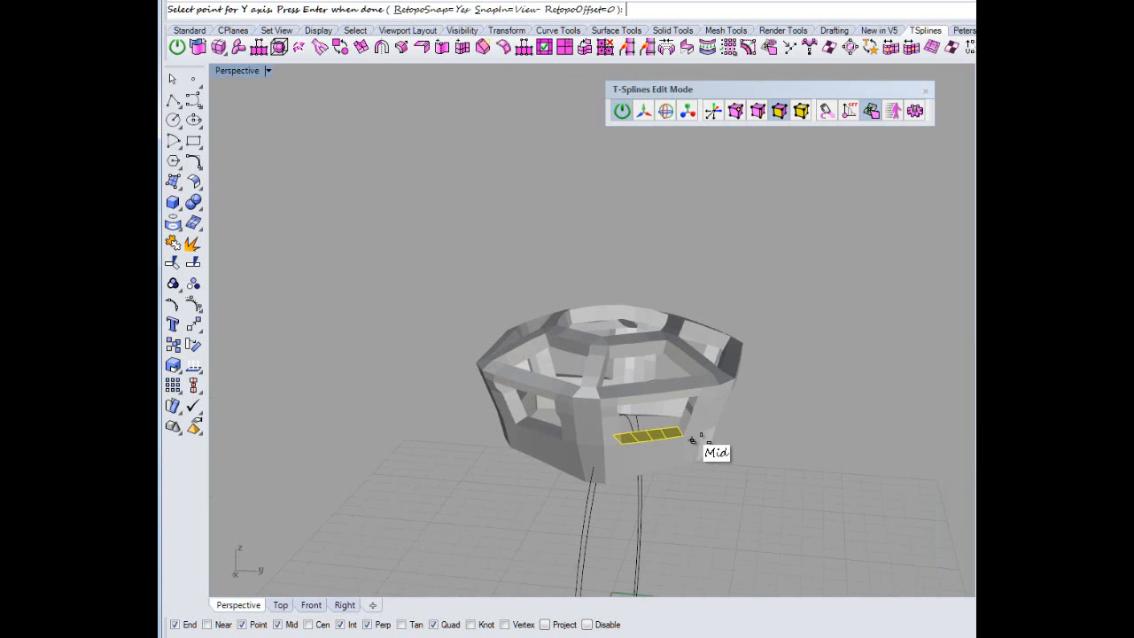
pyautogui.scroll(5, 680, 450)
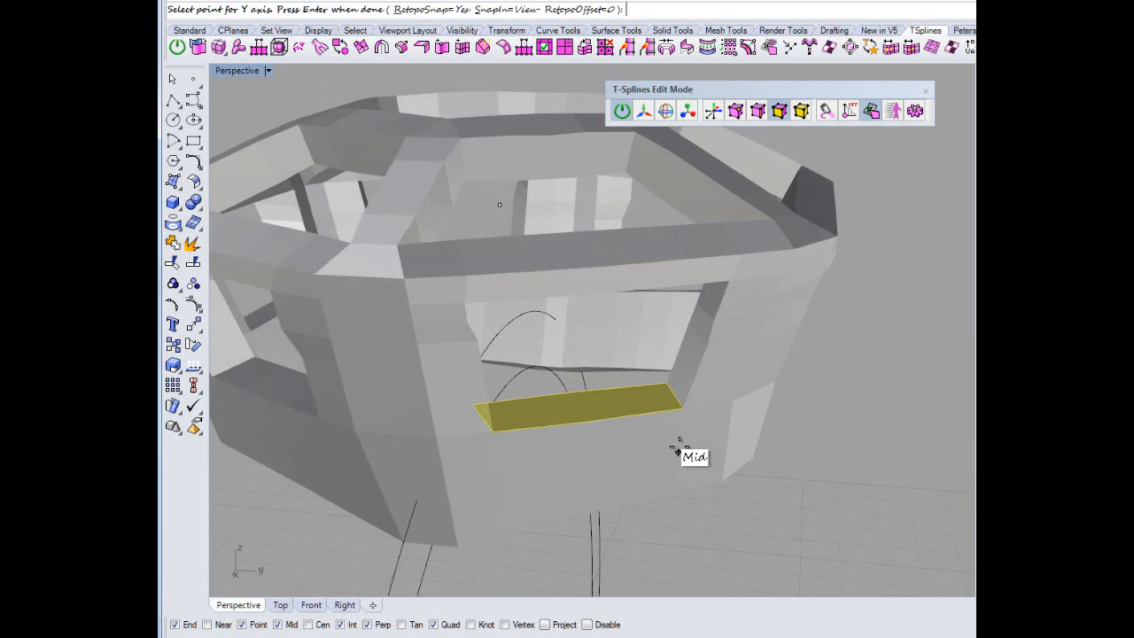
pyautogui.click(667, 383)
pyautogui.click(680, 408)
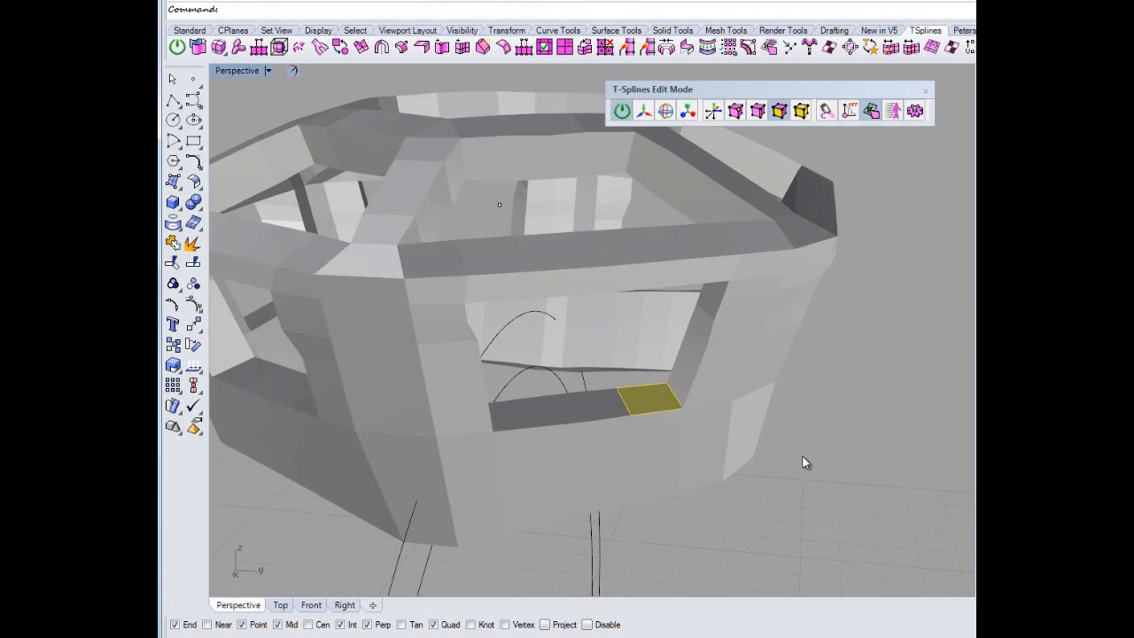
pyautogui.write('m')
pyautogui.press('Return')
pyautogui.press('Escape')
pyautogui.press('Escape')
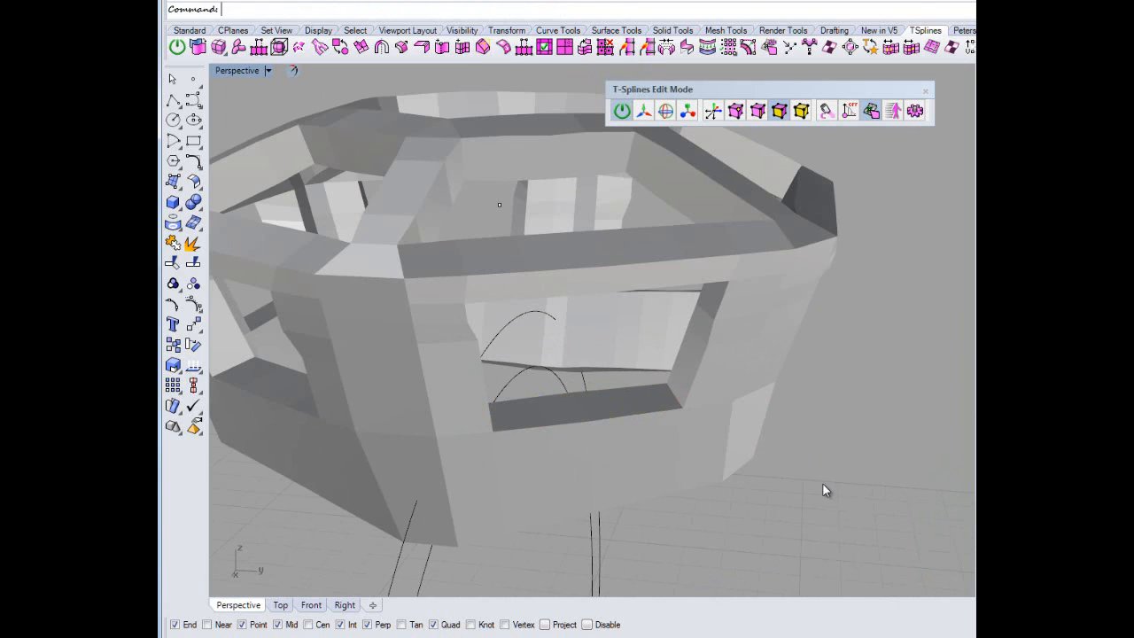
# Select the row of faces forming the lower window sill on the head's +X, +Y side.
pyautogui.scroll(3, 828, 385)
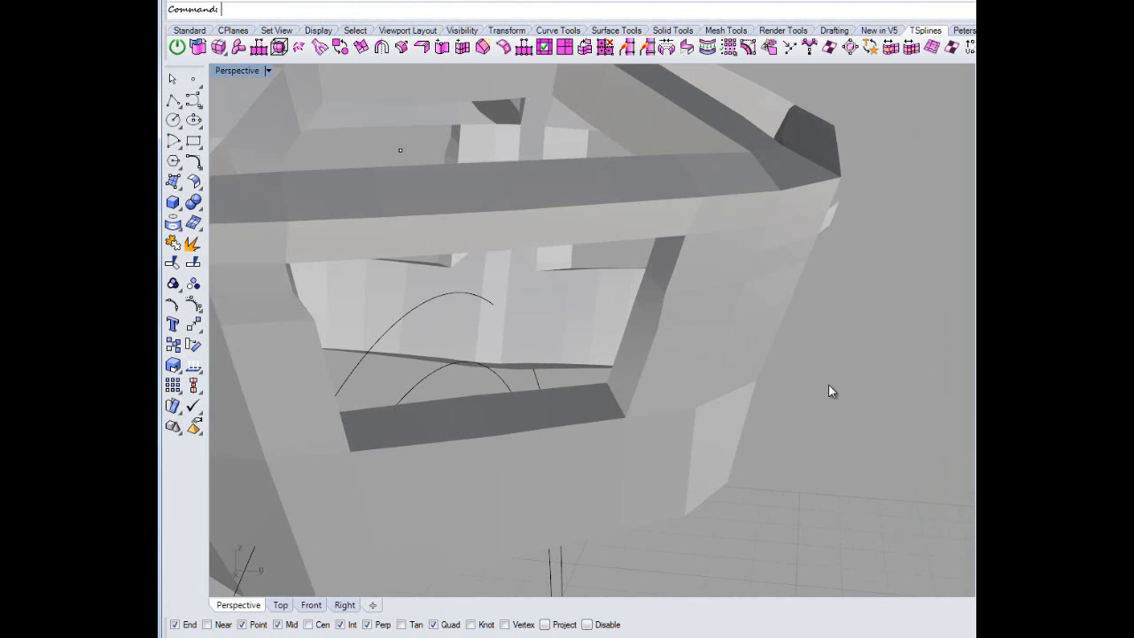
pyautogui.middleClick(831, 381)
pyautogui.click(780, 389)
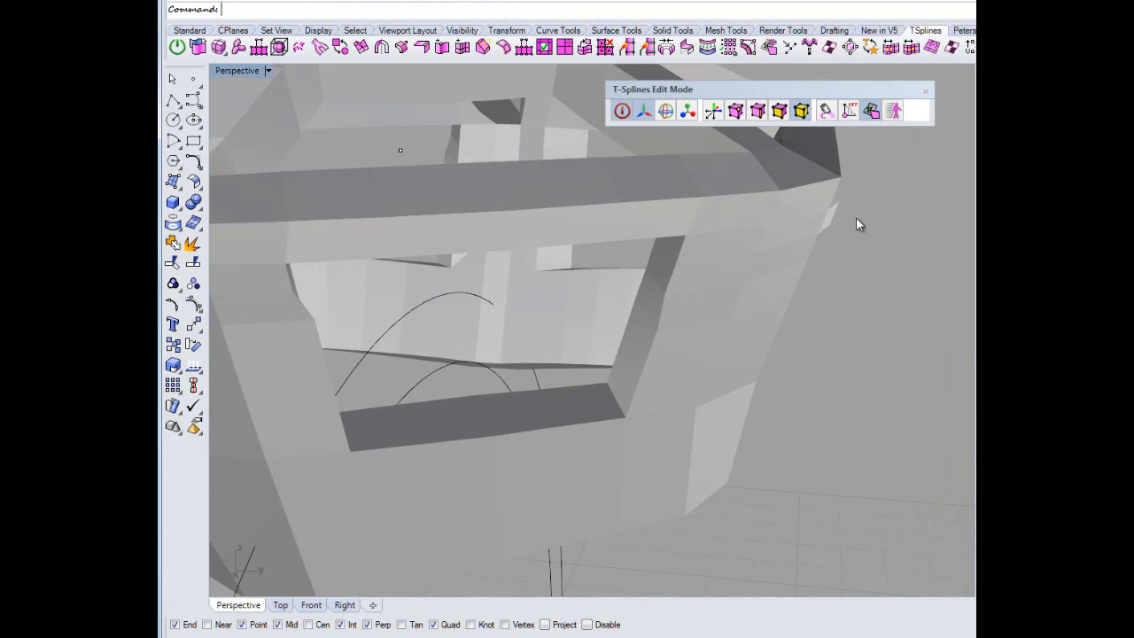
pyautogui.click(380, 436)
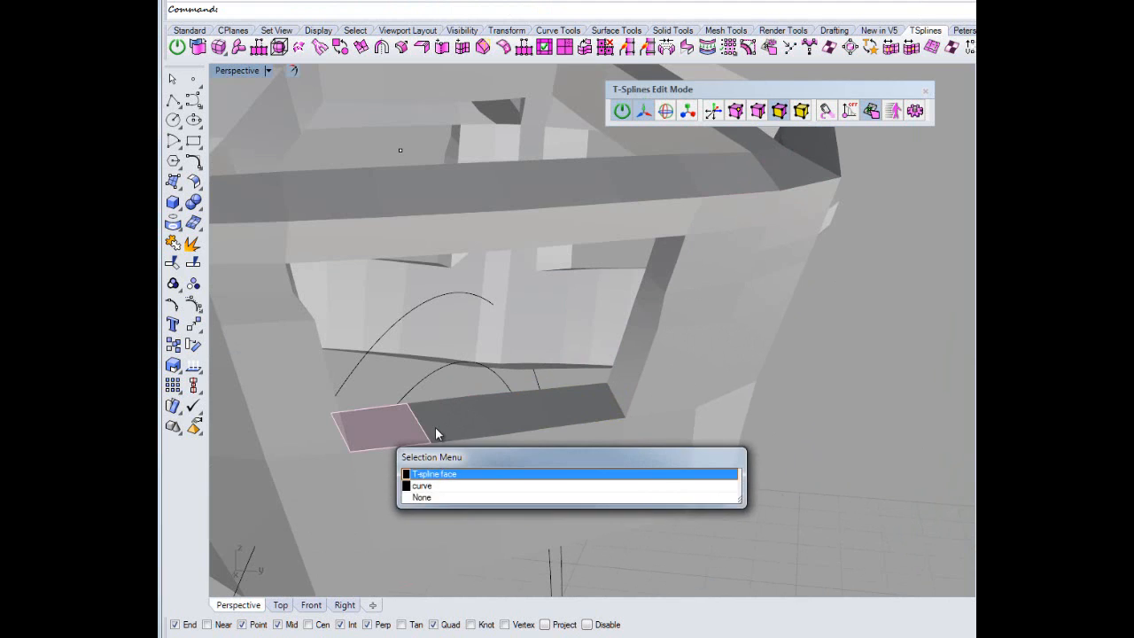
pyautogui.click(458, 475)
pyautogui.keyDown('shift'); pyautogui.click(524, 420); pyautogui.keyUp('shift')
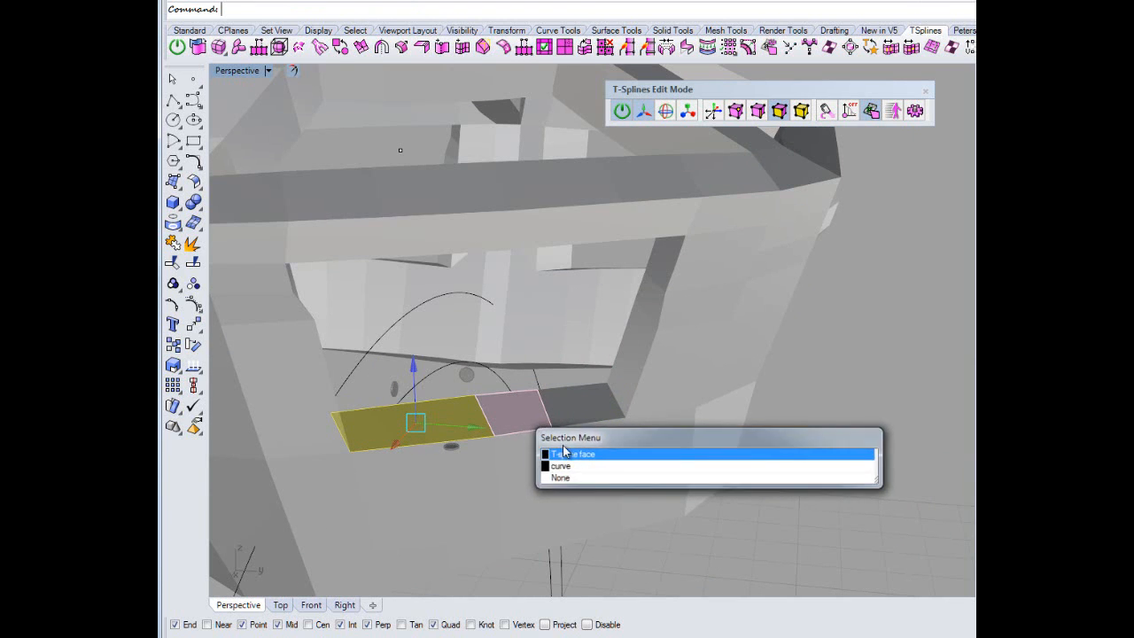
pyautogui.click(557, 452)
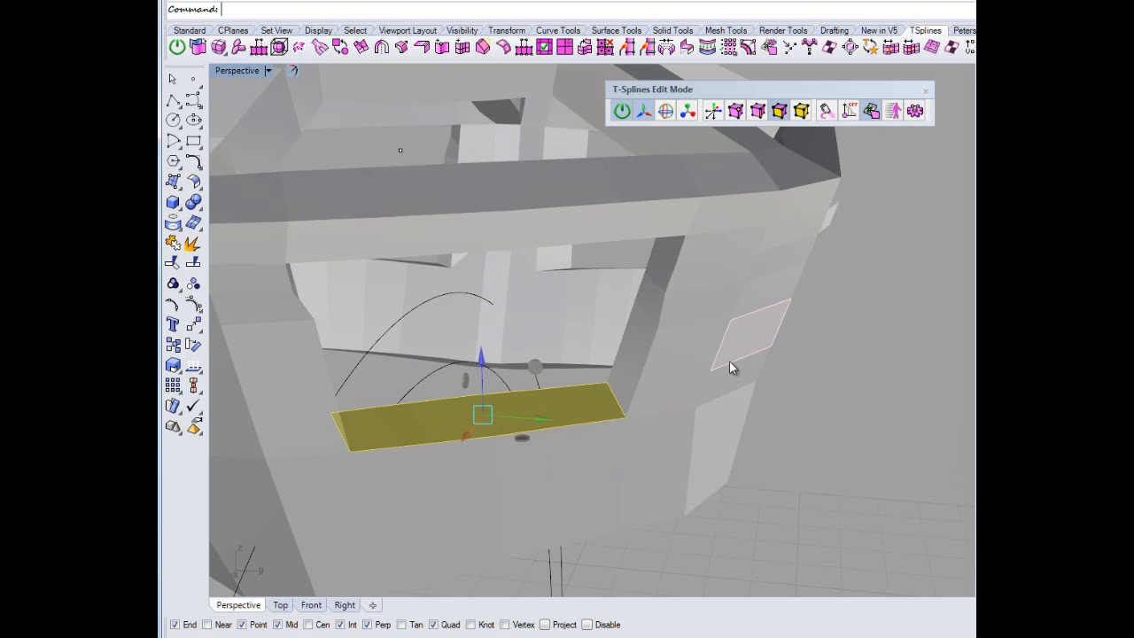
# Set the manipulator pivot at the inner corner of the sill's +Y end and align its axes along that end edge.
pyautogui.click(714, 111)
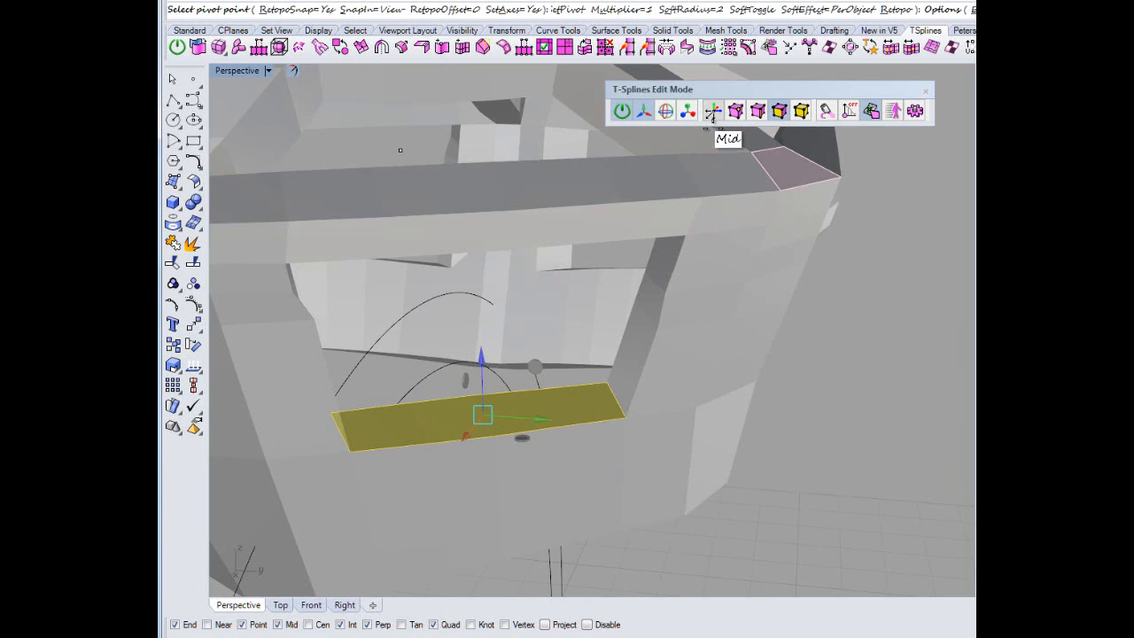
pyautogui.click(621, 375)
pyautogui.click(628, 413)
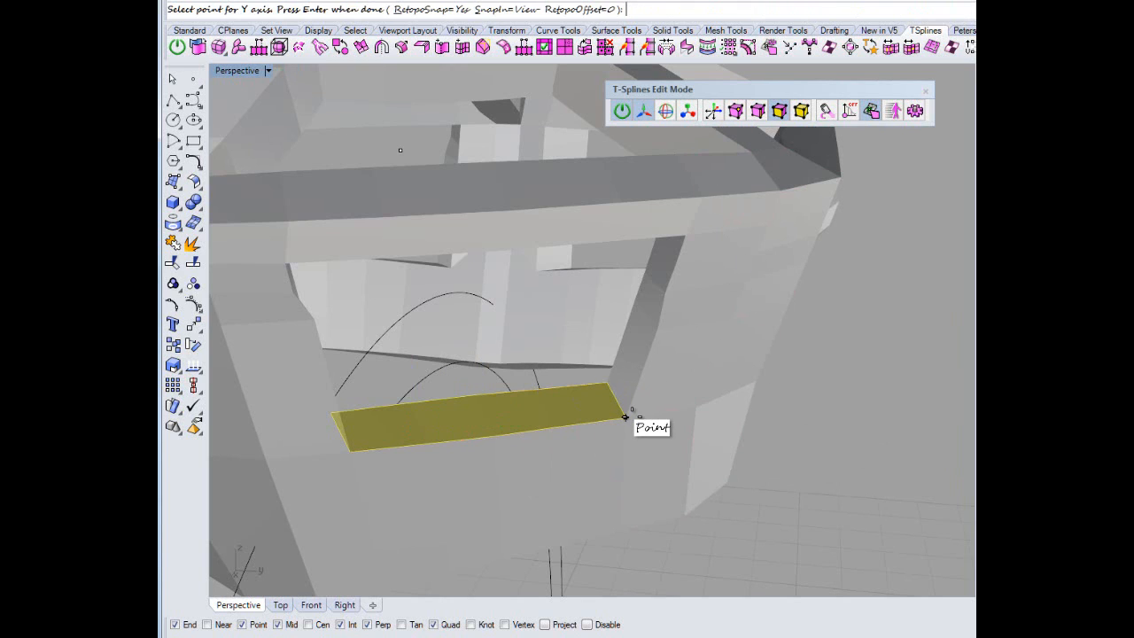
pyautogui.click(674, 433)
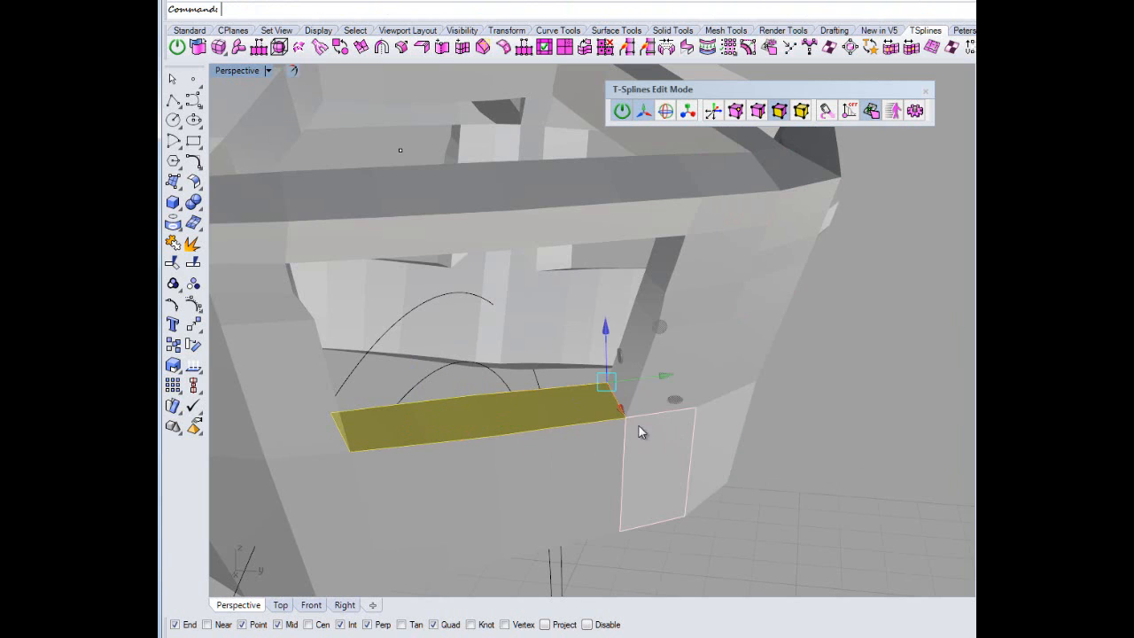
# Rotate the sill about that end so it slopes down toward the +X corner prong, following the base, and clear the selection.
pyautogui.click(663, 117)
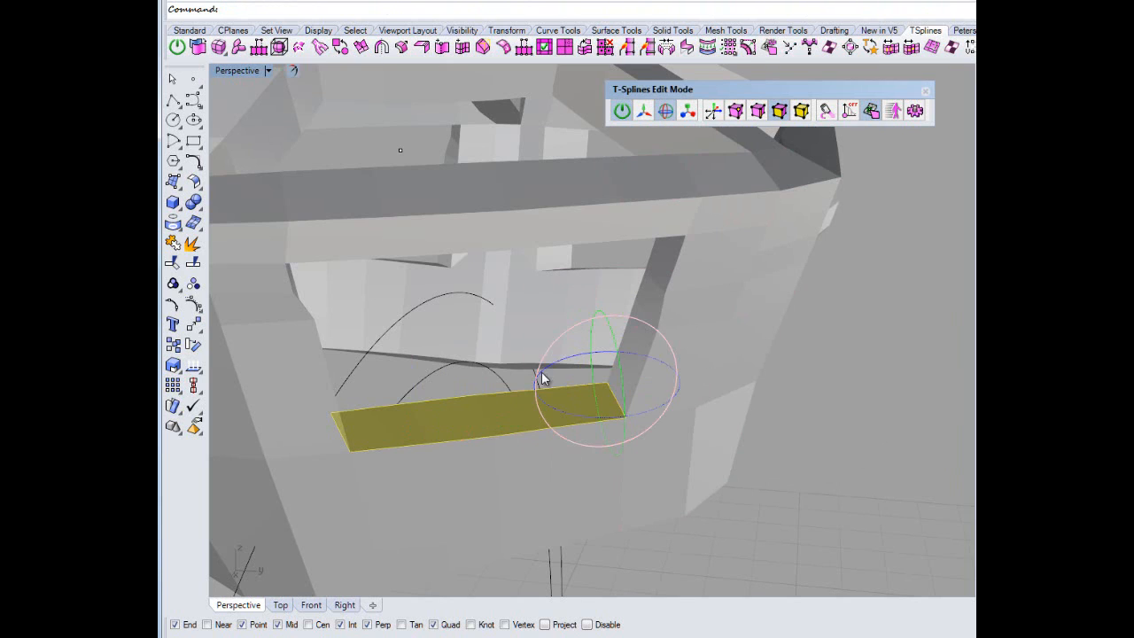
pyautogui.moveTo(497, 386); pyautogui.dragTo(663, 334, button='right')
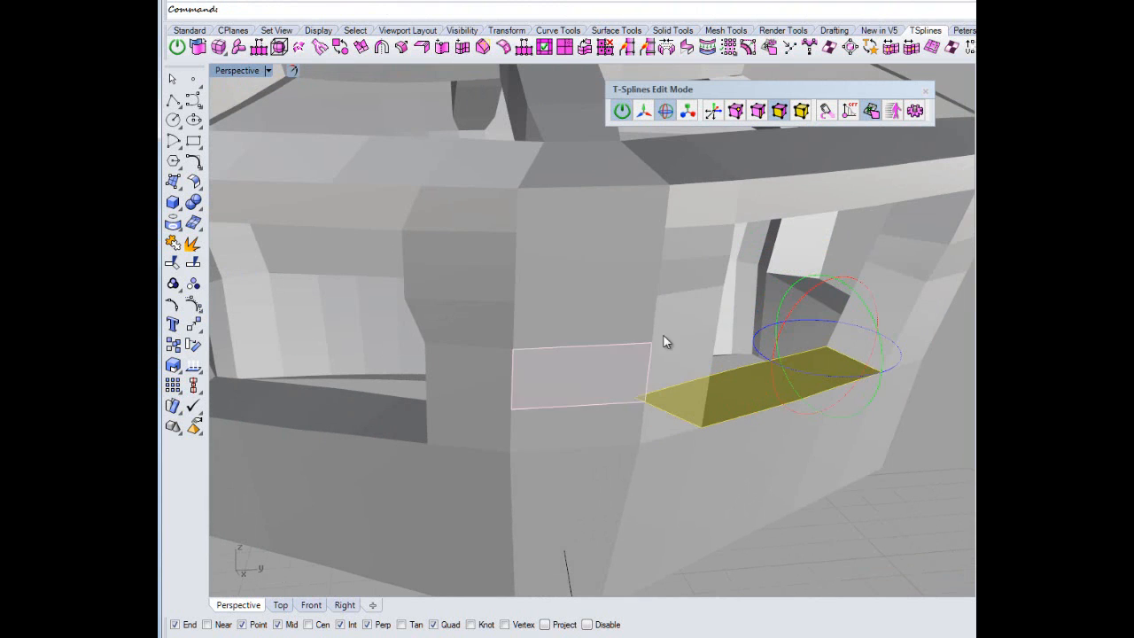
pyautogui.moveTo(797, 301); pyautogui.dragTo(787, 317)
pyautogui.moveTo(846, 492); pyautogui.dragTo(496, 460, button='right')
pyautogui.click(779, 497)
# Select the row of faces forming the lower window sill on the head's +X, -Y side.
pyautogui.click(362, 426)
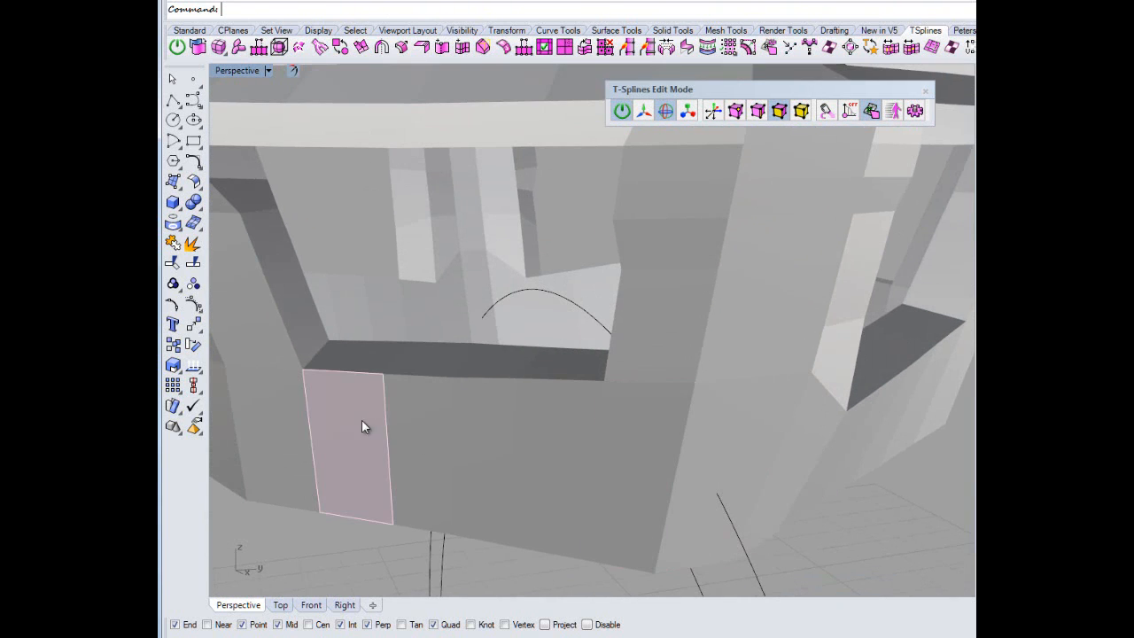
pyautogui.click(349, 355)
pyautogui.click(349, 353)
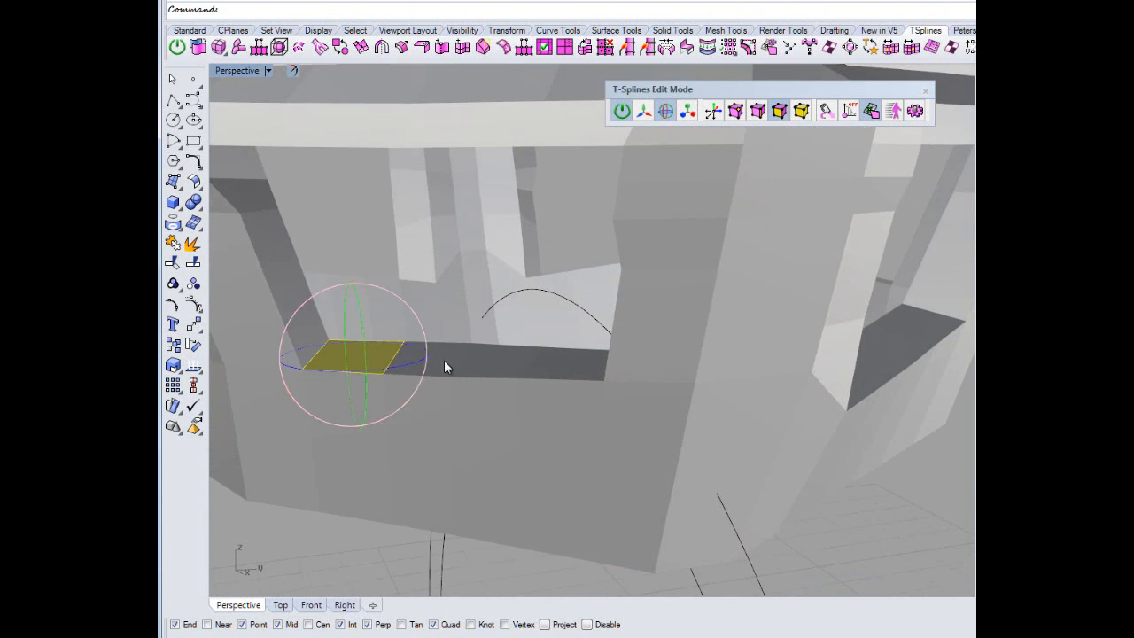
pyautogui.keyDown('shift'); pyautogui.click(447, 365); pyautogui.keyUp('shift')
pyautogui.keyDown('shift'); pyautogui.click(568, 372); pyautogui.keyUp('shift')
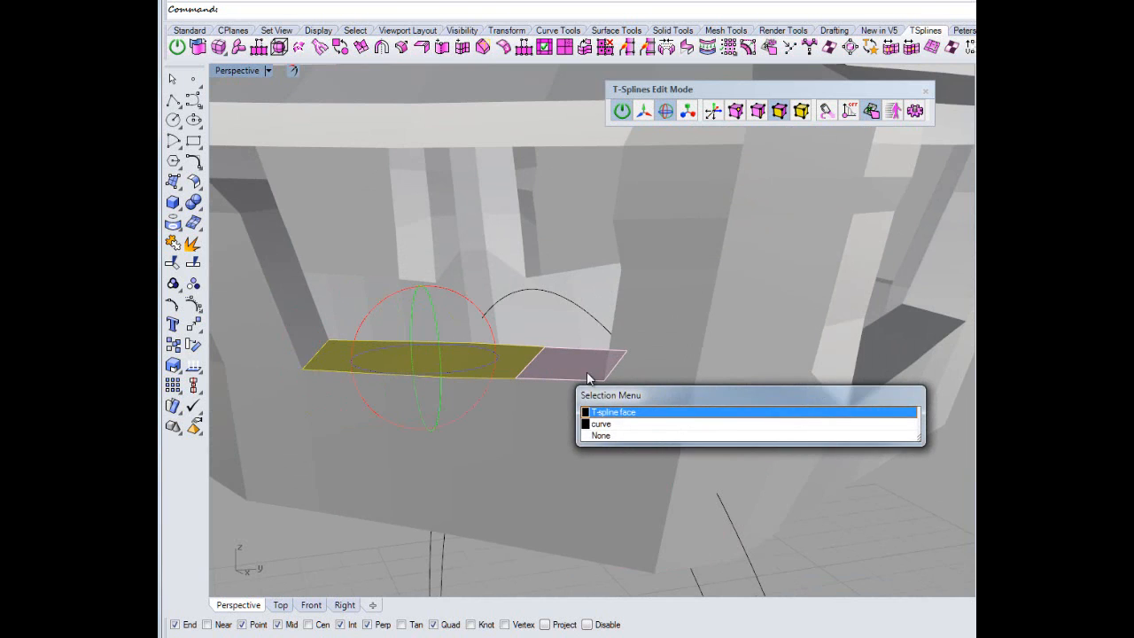
pyautogui.click(618, 414)
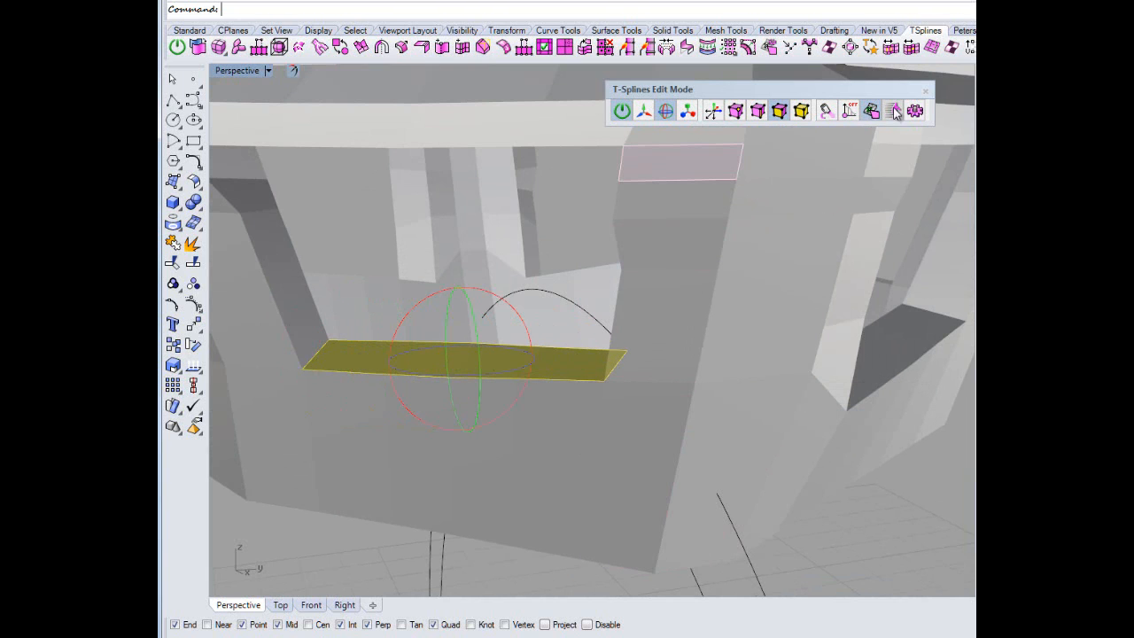
# Set the pivot at the inner corner of this sill's -Y end, with the axes following that end edge.
pyautogui.click(713, 110)
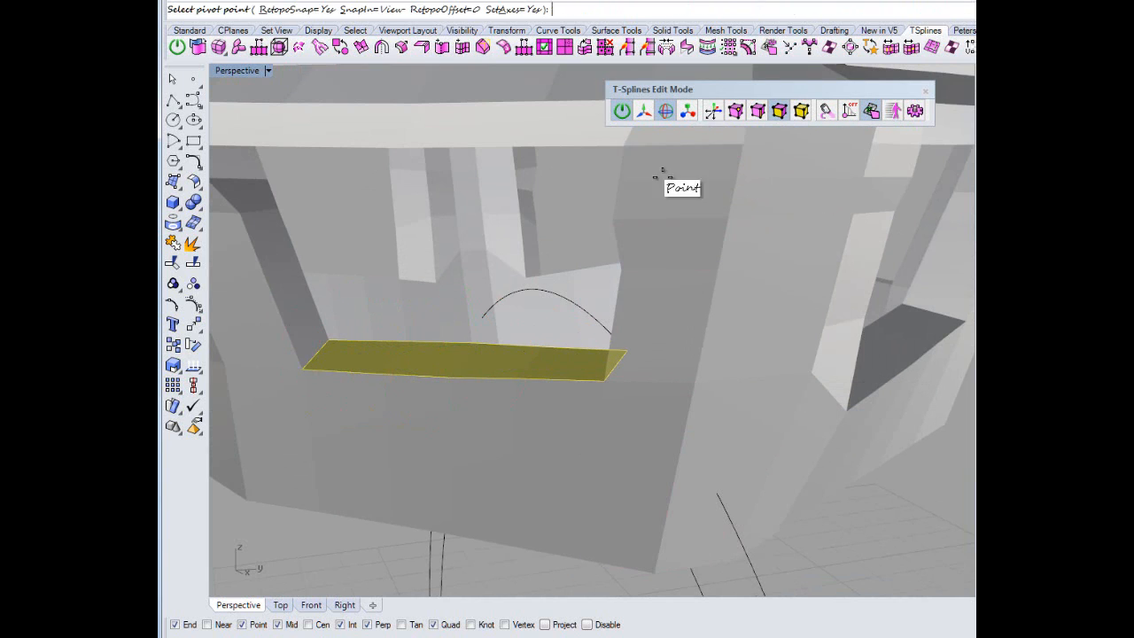
pyautogui.click(329, 339)
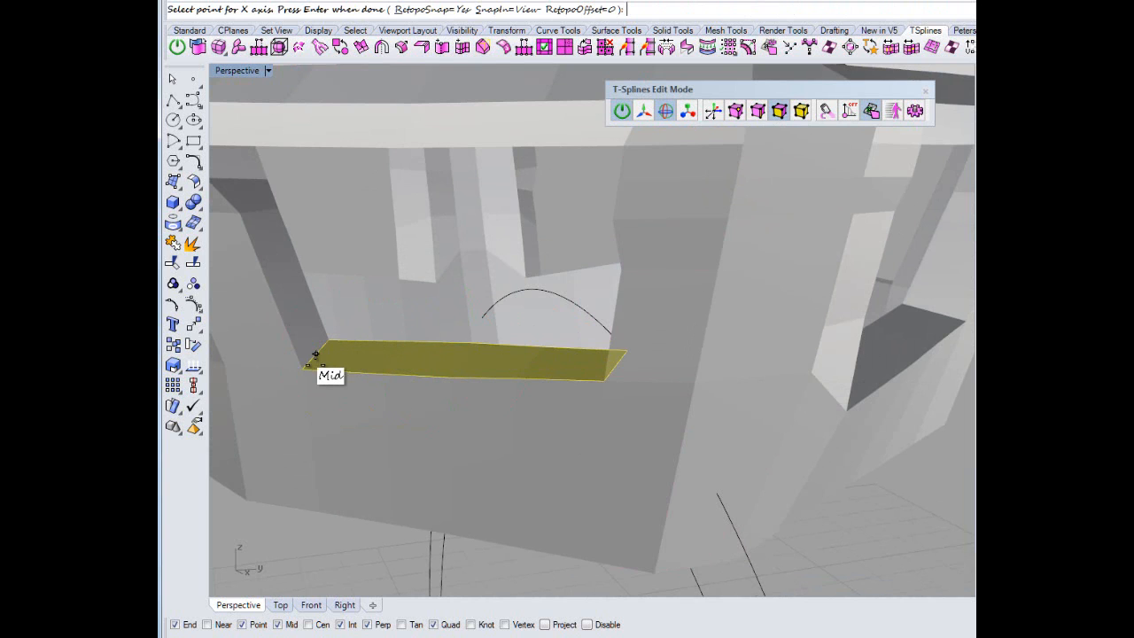
pyautogui.click(301, 366)
pyautogui.moveTo(403, 329); pyautogui.dragTo(416, 355, button='right')
pyautogui.rightClick(418, 355)
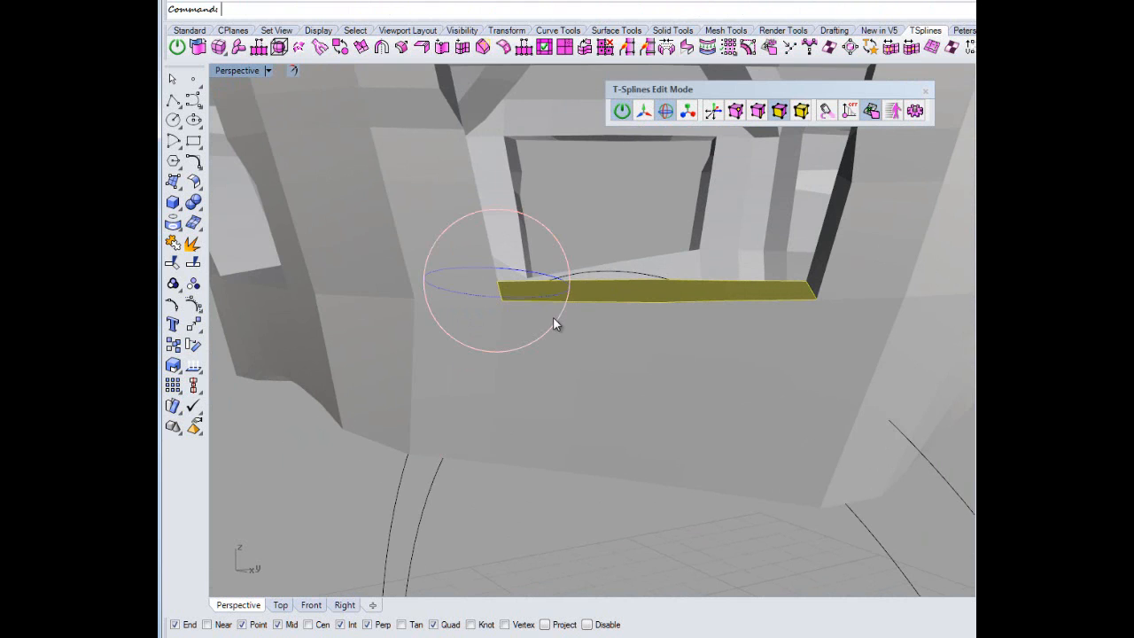
# Rotate the -Y side sill about its pivot so it slopes down toward the +X corner prong, matching the opposite sill.
pyautogui.moveTo(552, 321); pyautogui.dragTo(527, 327, button='right')
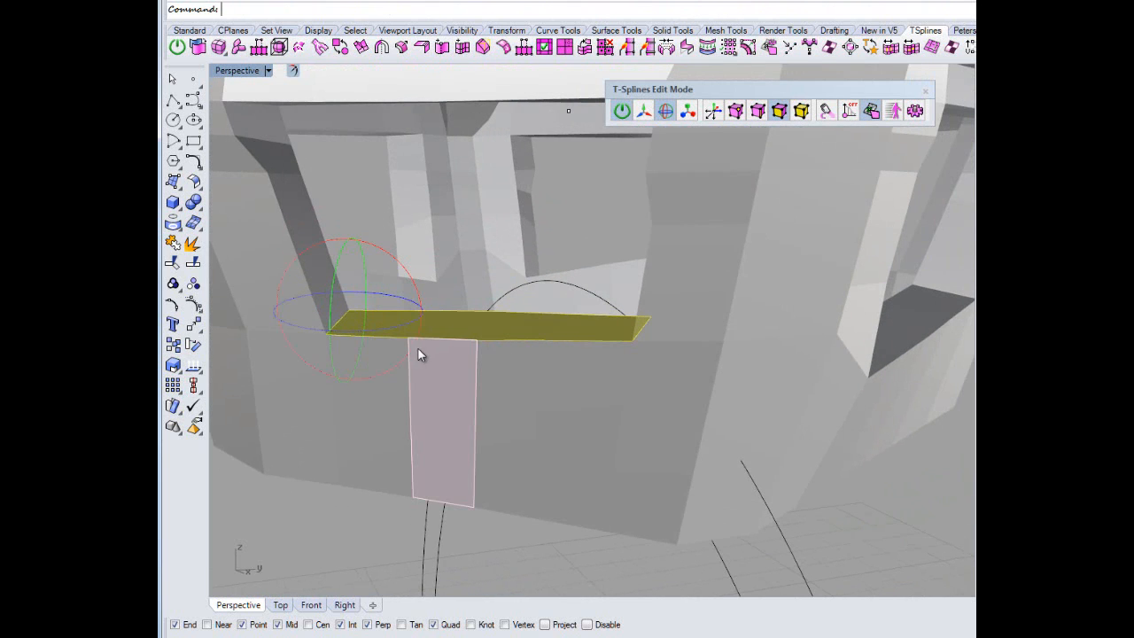
pyautogui.moveTo(410, 345); pyautogui.dragTo(416, 360)
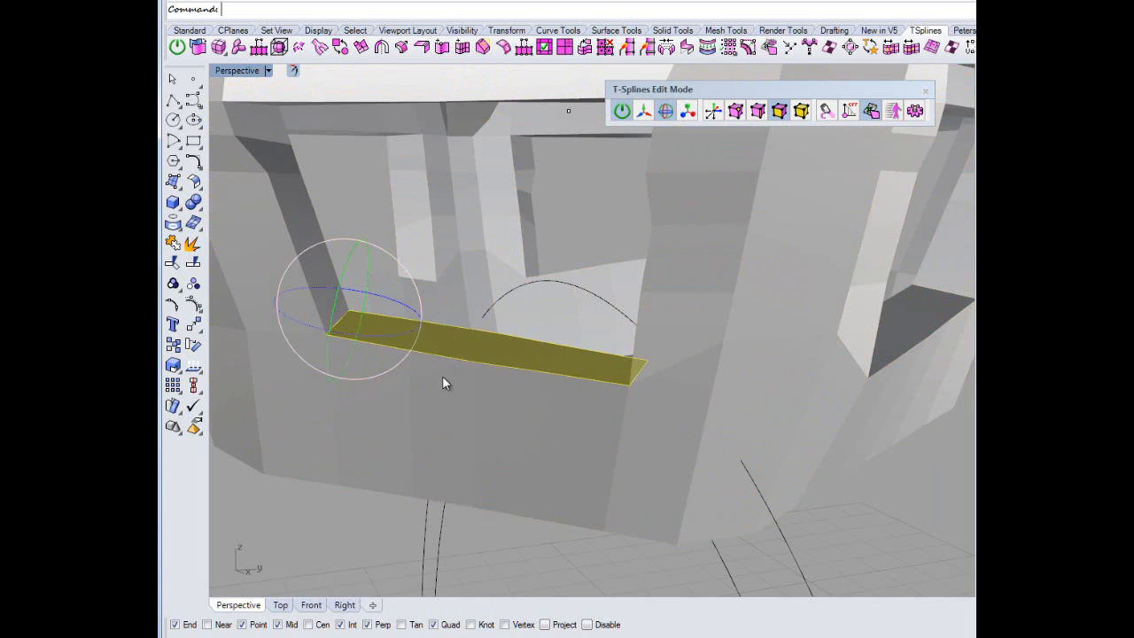
# Compare the slopes of the two sills with the base edge in the Right view, and clear the face selection.
pyautogui.doubleClick(248, 71)
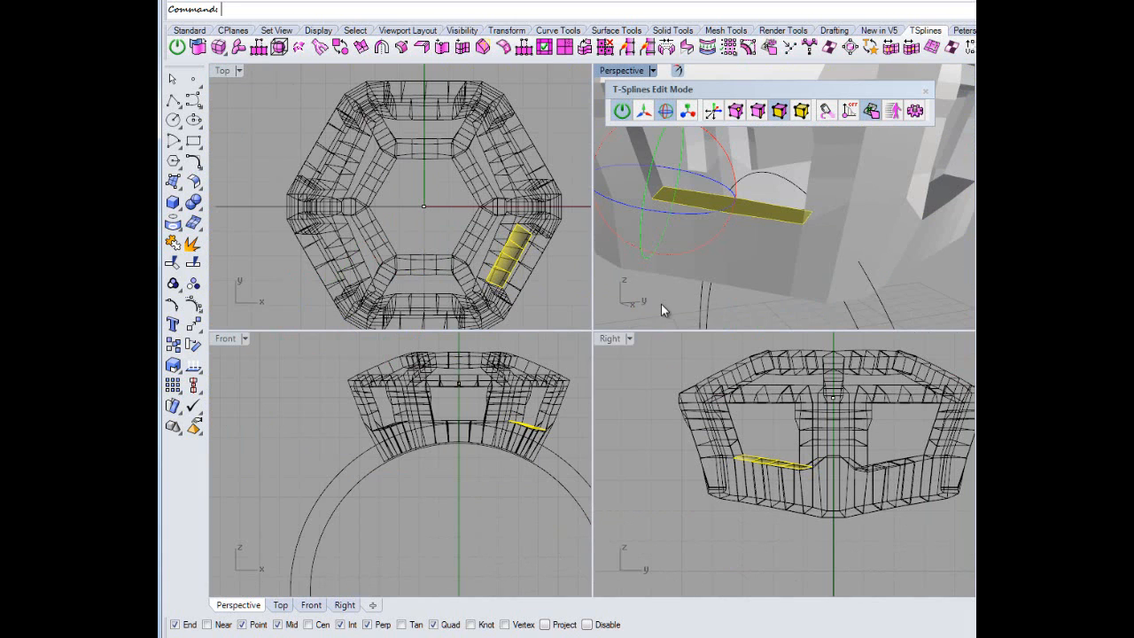
pyautogui.doubleClick(610, 338)
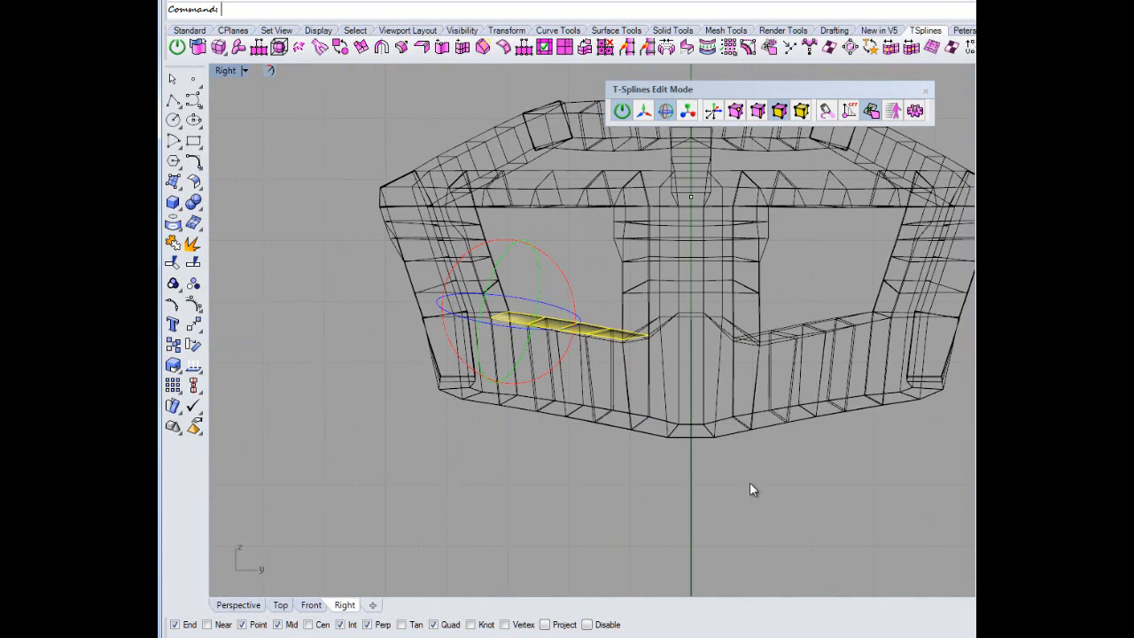
pyautogui.scroll(5, 750, 482)
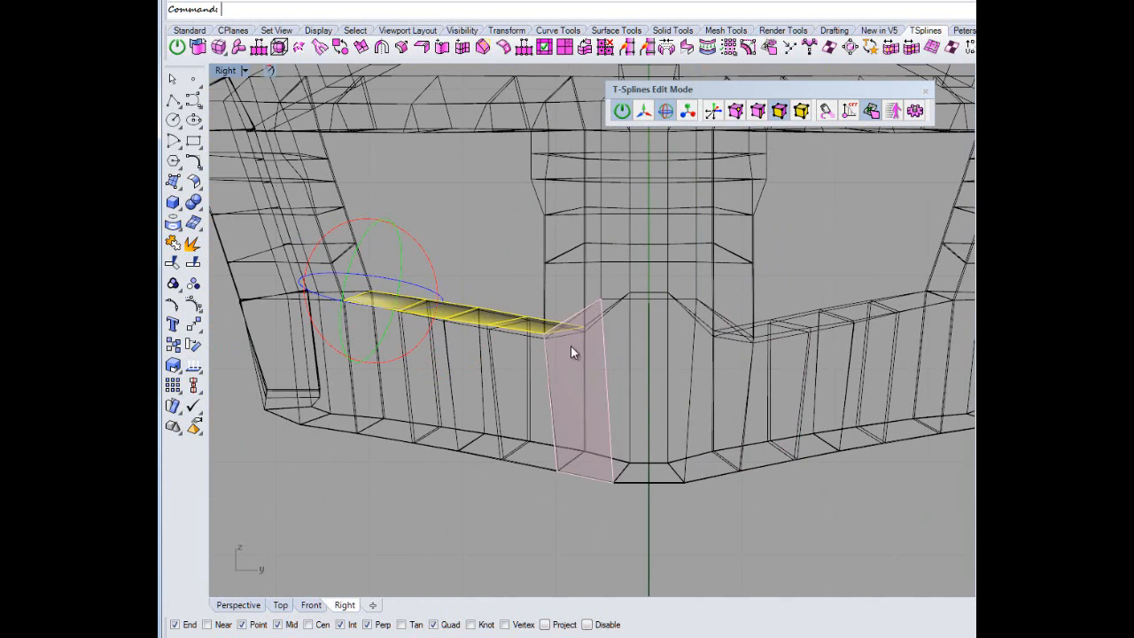
pyautogui.rightClick(805, 528)
pyautogui.moveTo(789, 526); pyautogui.dragTo(781, 527, button='right')
pyautogui.scroll(-8, 779, 526)
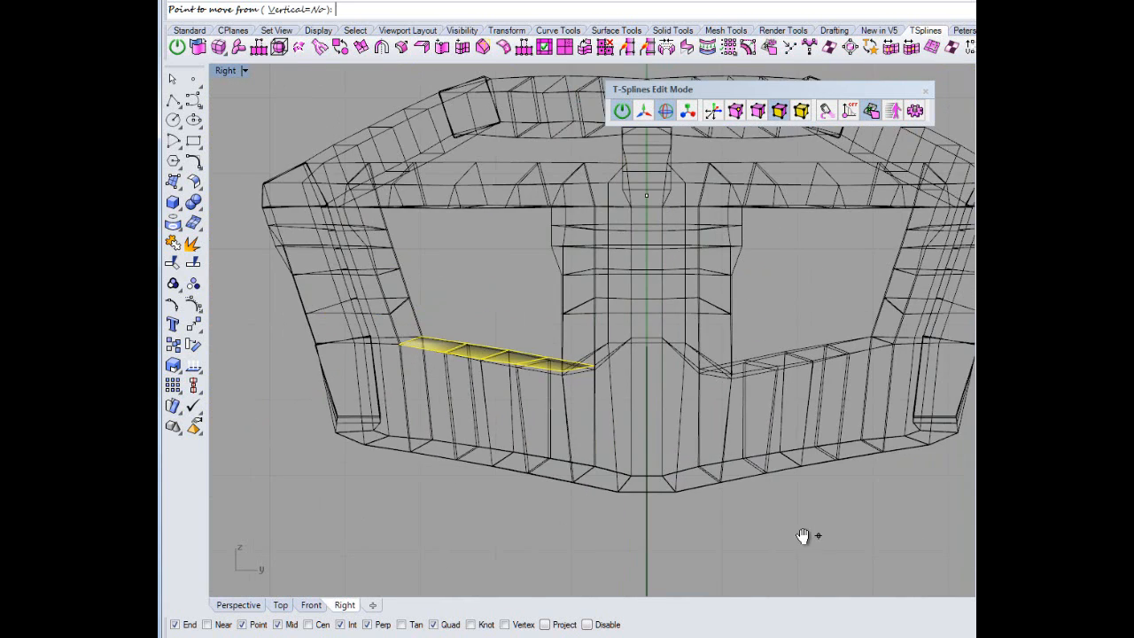
pyautogui.press('Escape')
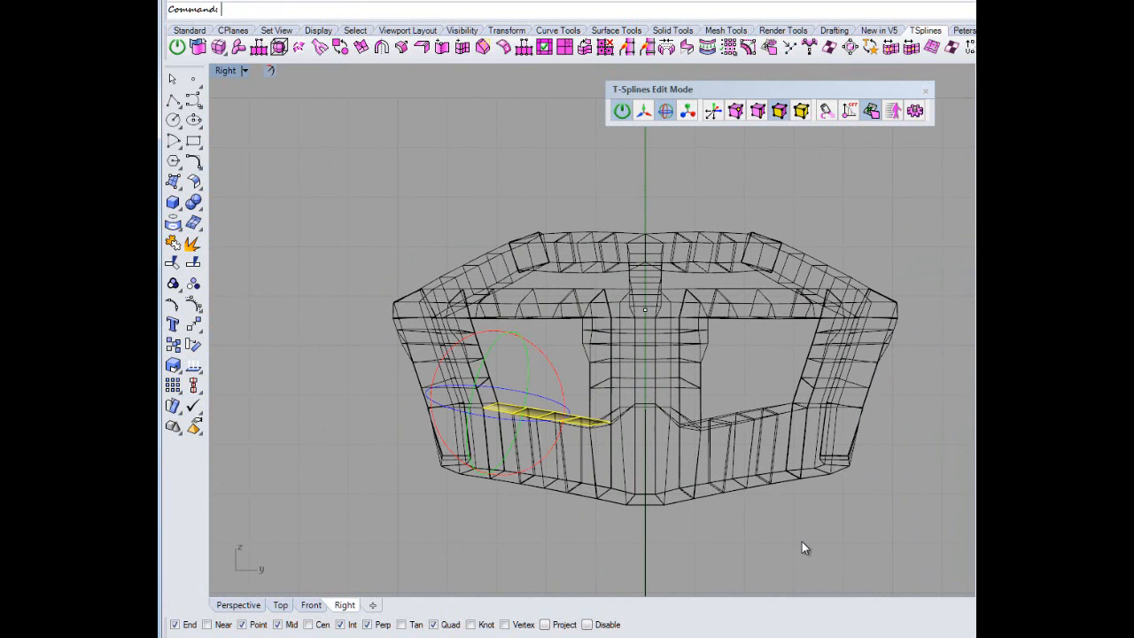
pyautogui.press('Escape')
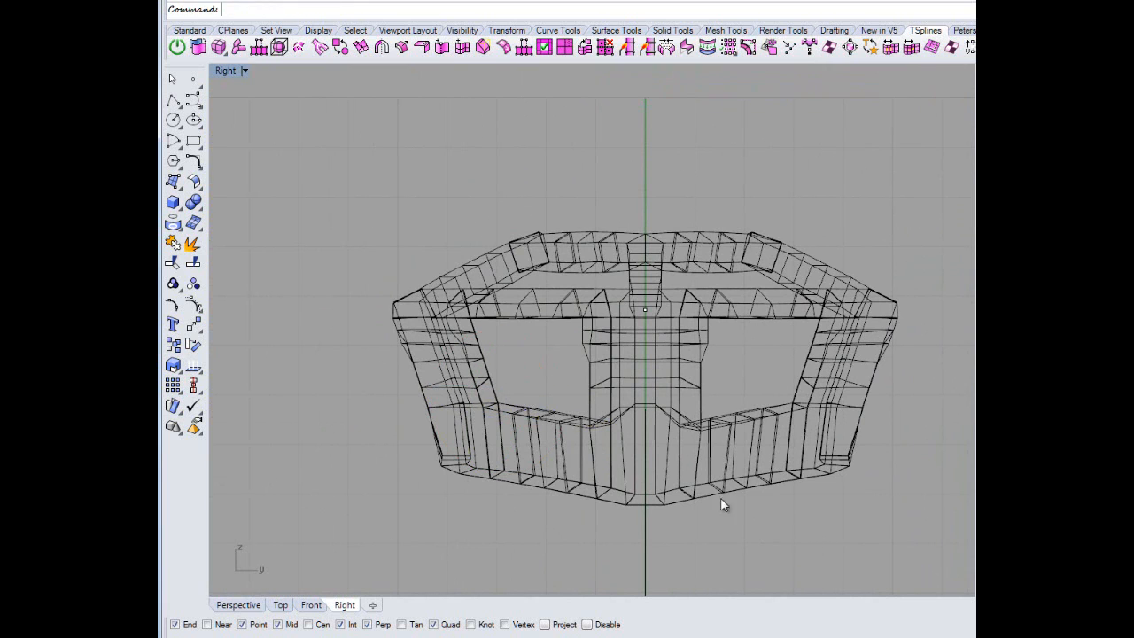
# Apply Make uniform to the ring head T-spline.
pyautogui.doubleClick(222, 70)
pyautogui.scroll(-3, 413, 252)
pyautogui.moveTo(304, 132); pyautogui.dragTo(389, 178)
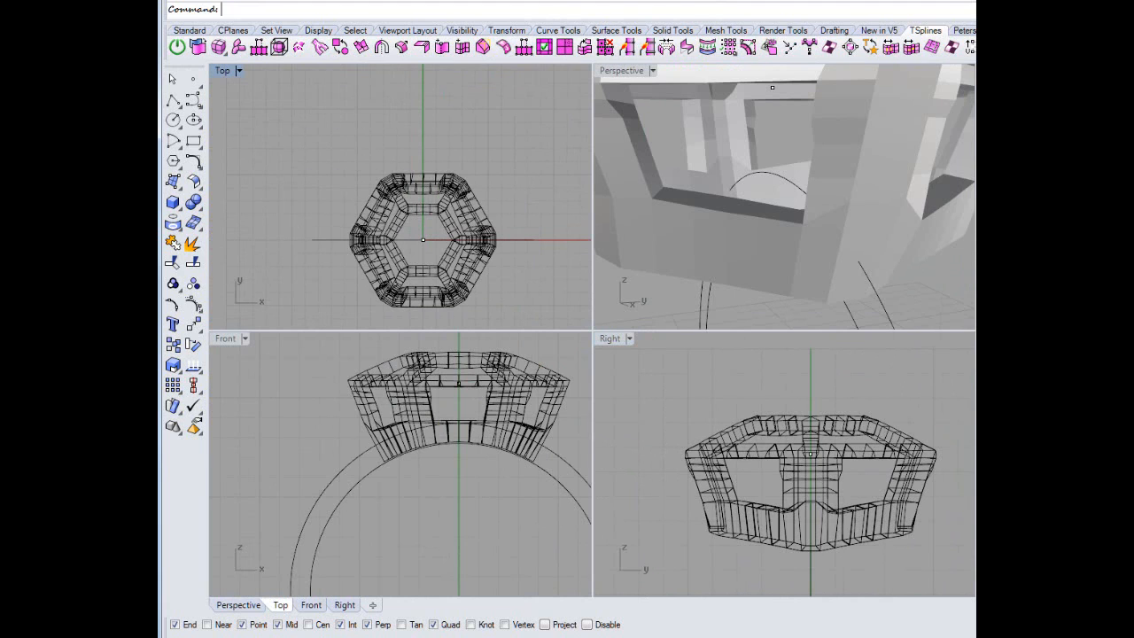
pyautogui.middleClick(771, 87)
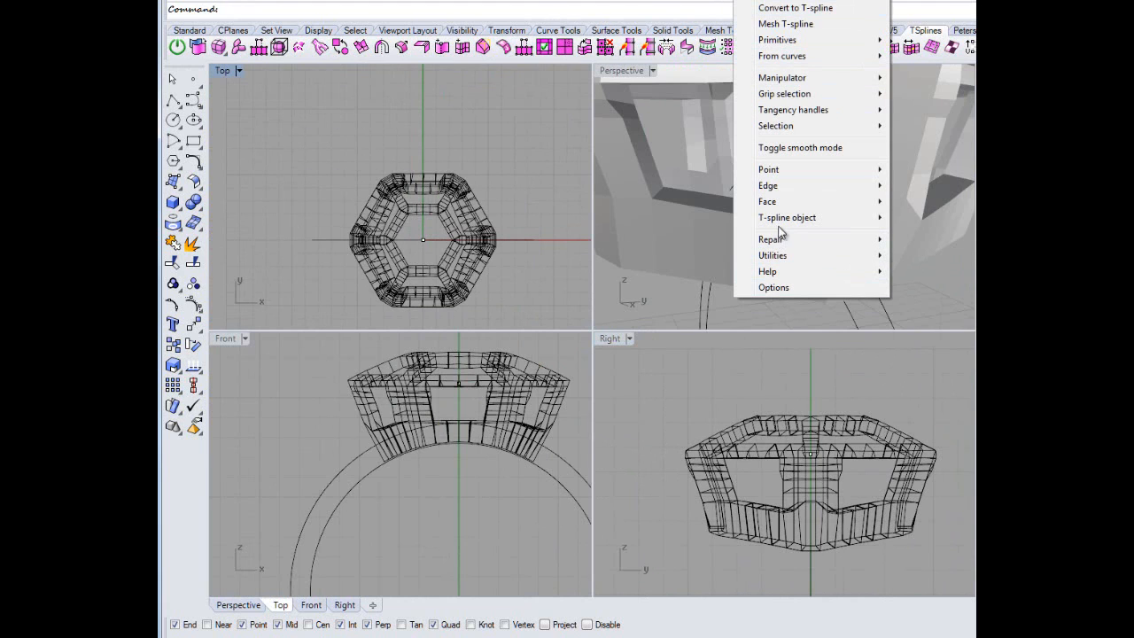
pyautogui.moveTo(783, 241)
pyautogui.click(939, 240)
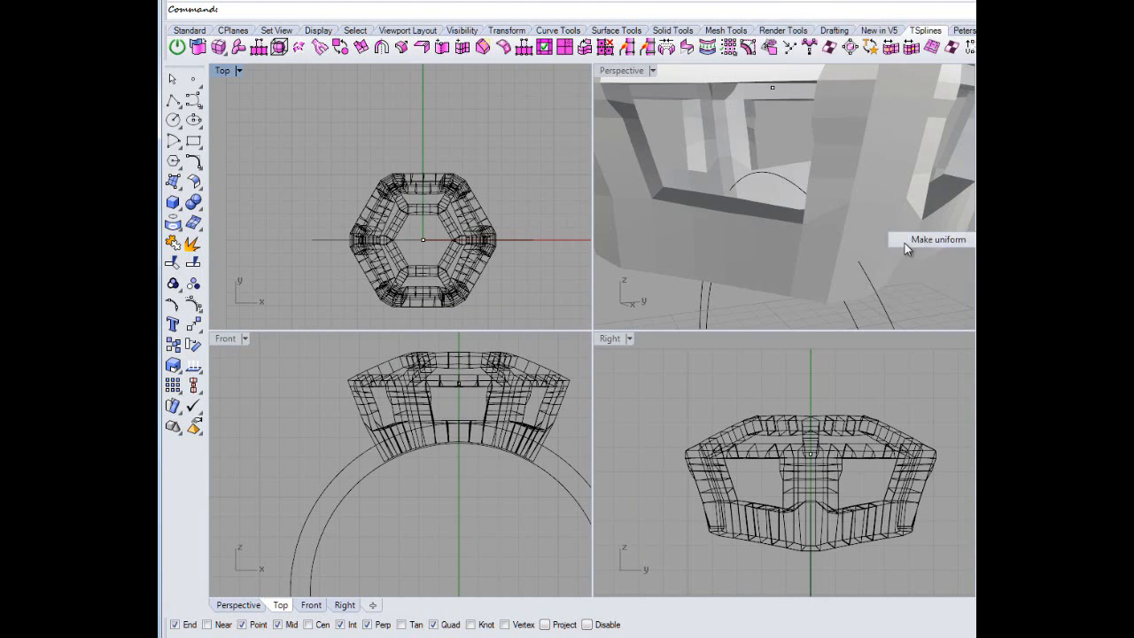
pyautogui.click(485, 232)
pyautogui.press('Return')
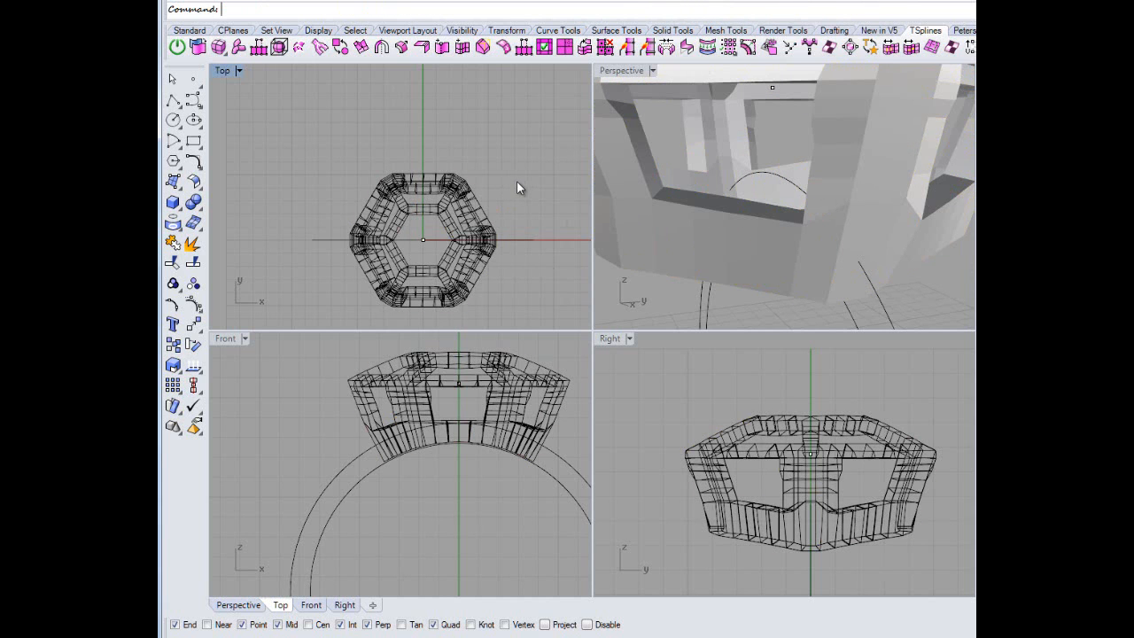
# Maximize the Perspective view and create a T-spline pipe along the outer finger circle.
pyautogui.moveTo(608, 194); pyautogui.dragTo(646, 199, button='right')
pyautogui.moveTo(908, 221); pyautogui.dragTo(751, 259, button='right')
pyautogui.doubleClick(617, 72)
pyautogui.scroll(-7, 767, 301)
pyautogui.moveTo(782, 334); pyautogui.dragTo(656, 354, button='right')
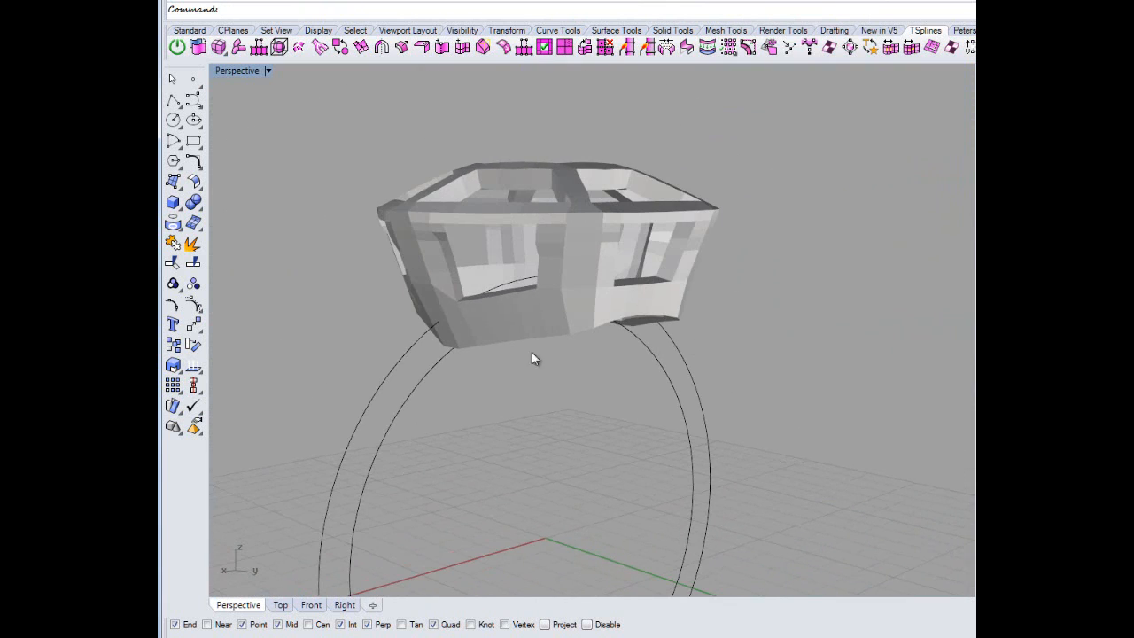
pyautogui.moveTo(533, 357); pyautogui.dragTo(502, 392, button='right')
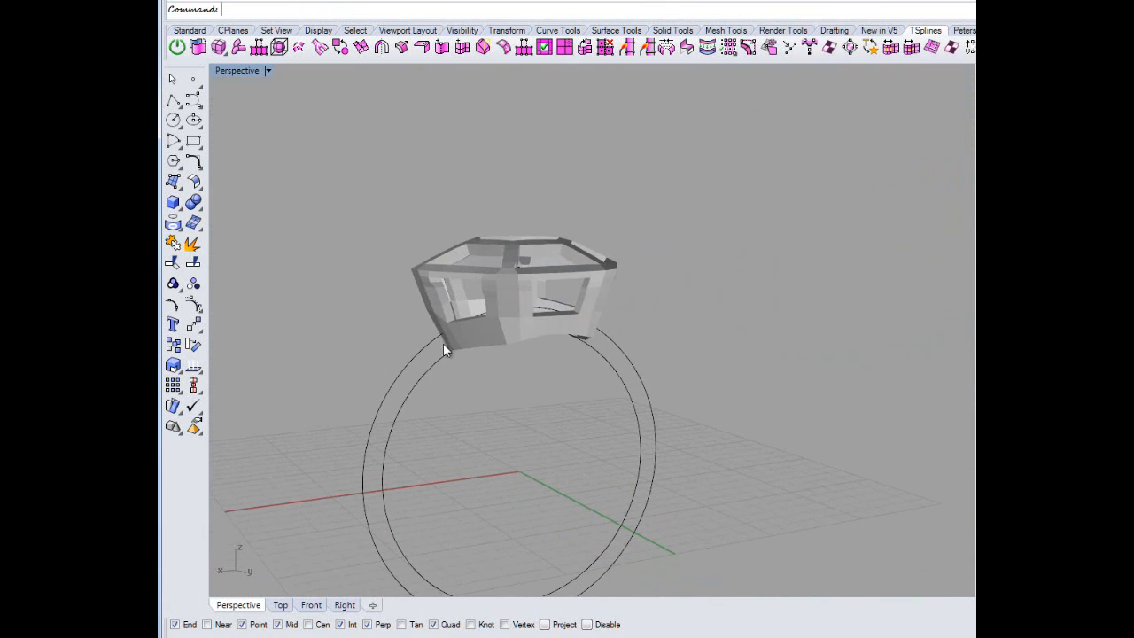
pyautogui.click(415, 345)
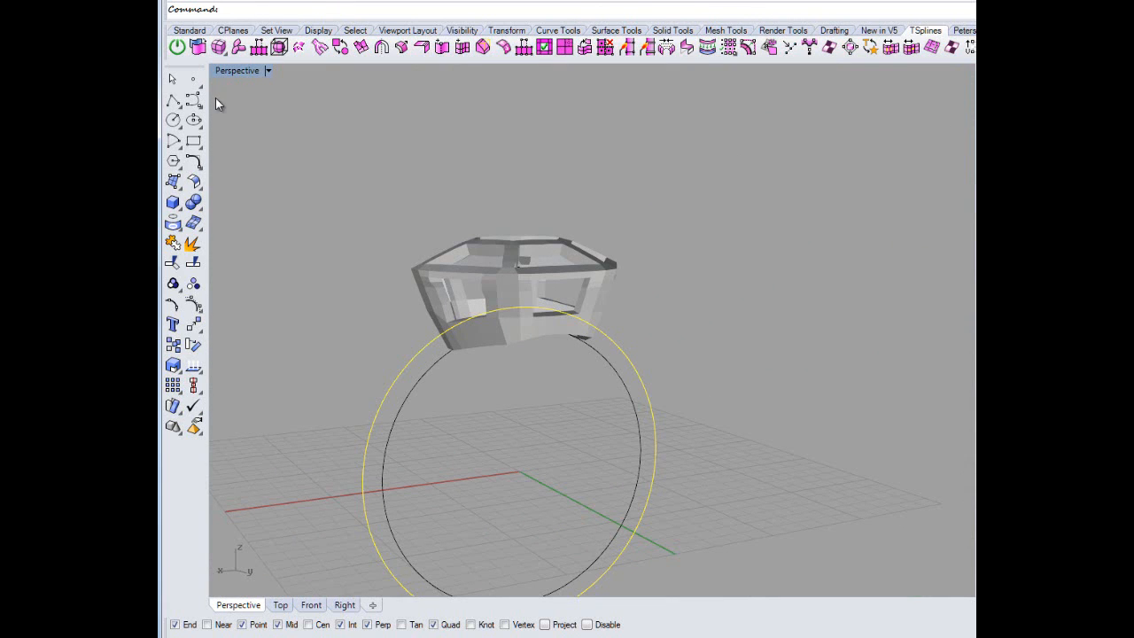
pyautogui.click(239, 46)
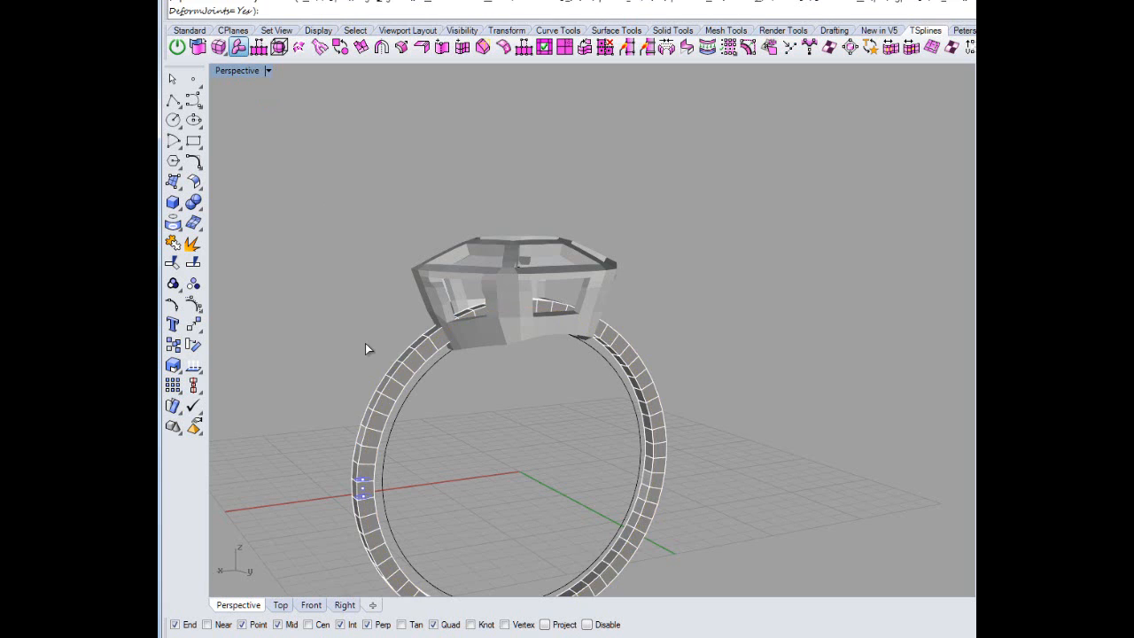
# Set the pipe's number of segments around the circle to 25.
pyautogui.moveTo(341, 317); pyautogui.dragTo(309, 316, button='right')
pyautogui.scroll(4, 434, 482)
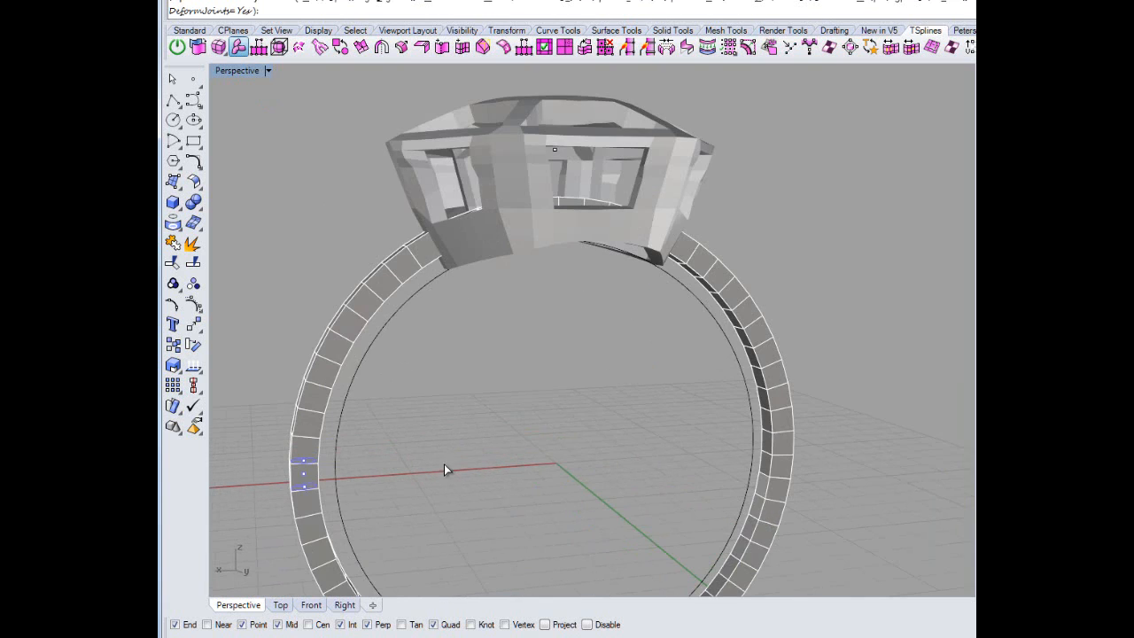
pyautogui.scroll(-2, 445, 462)
pyautogui.moveTo(492, 474); pyautogui.dragTo(473, 440, button='right')
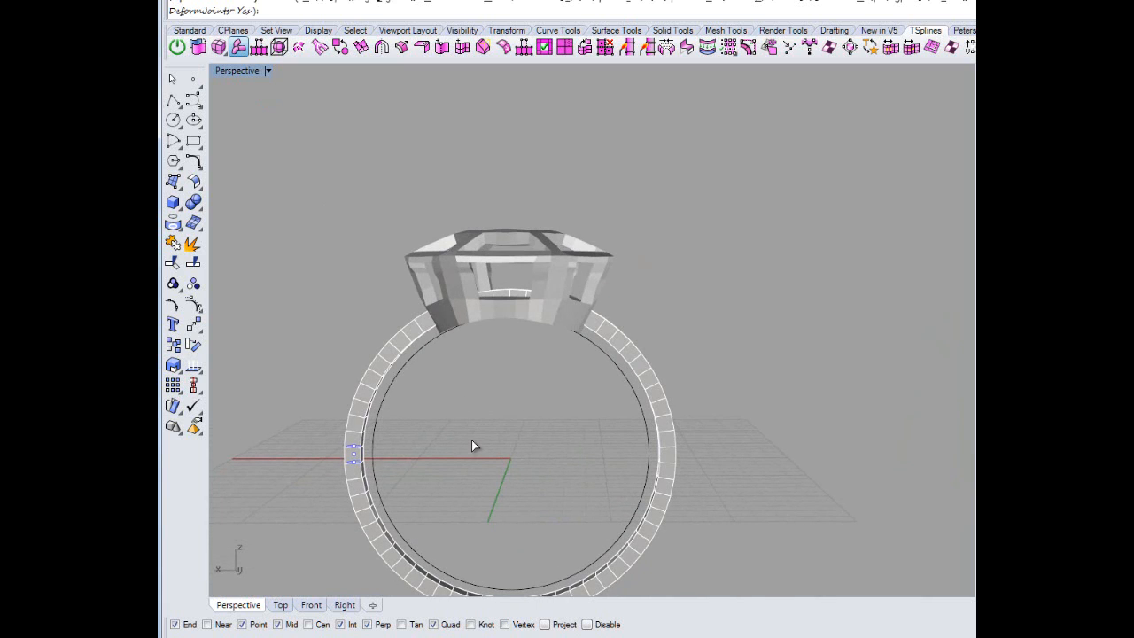
pyautogui.click(397, 4)
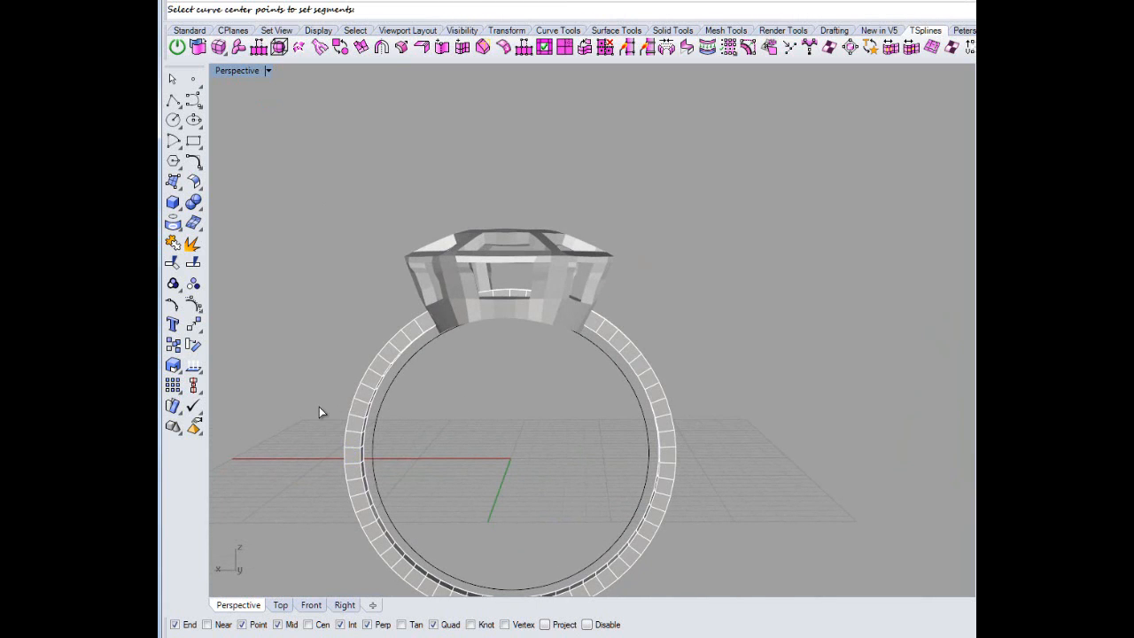
pyautogui.click(667, 453)
pyautogui.press('Return')
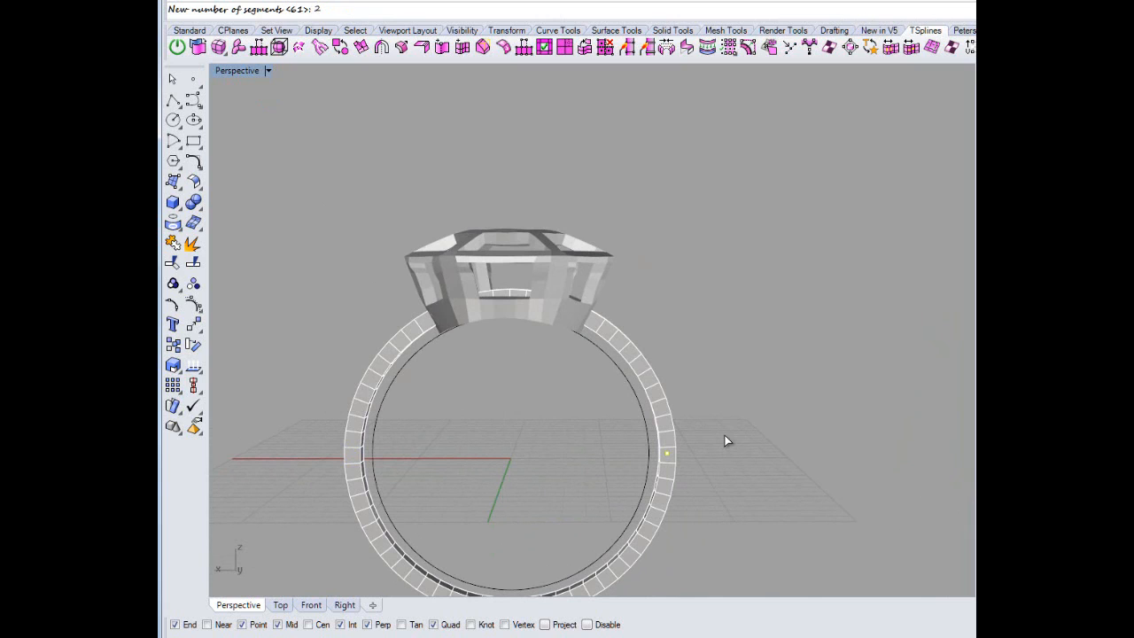
pyautogui.write('22')
pyautogui.press('Return')
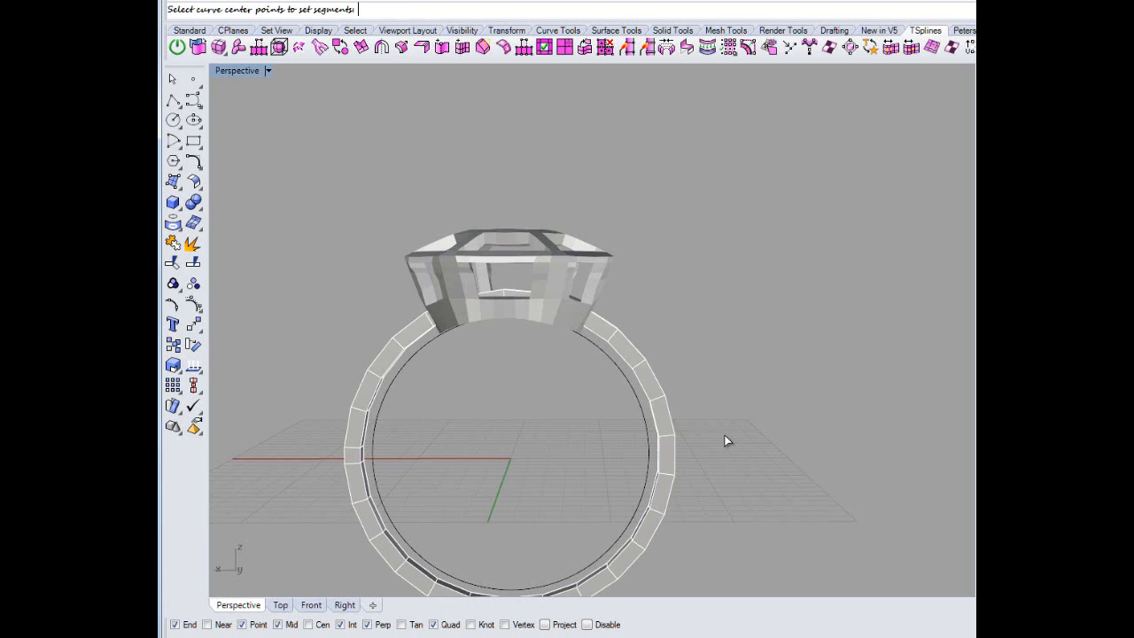
# Reduce the pipe's number of segments to 20 and finish setting its segments.
pyautogui.moveTo(278, 374); pyautogui.dragTo(785, 572)
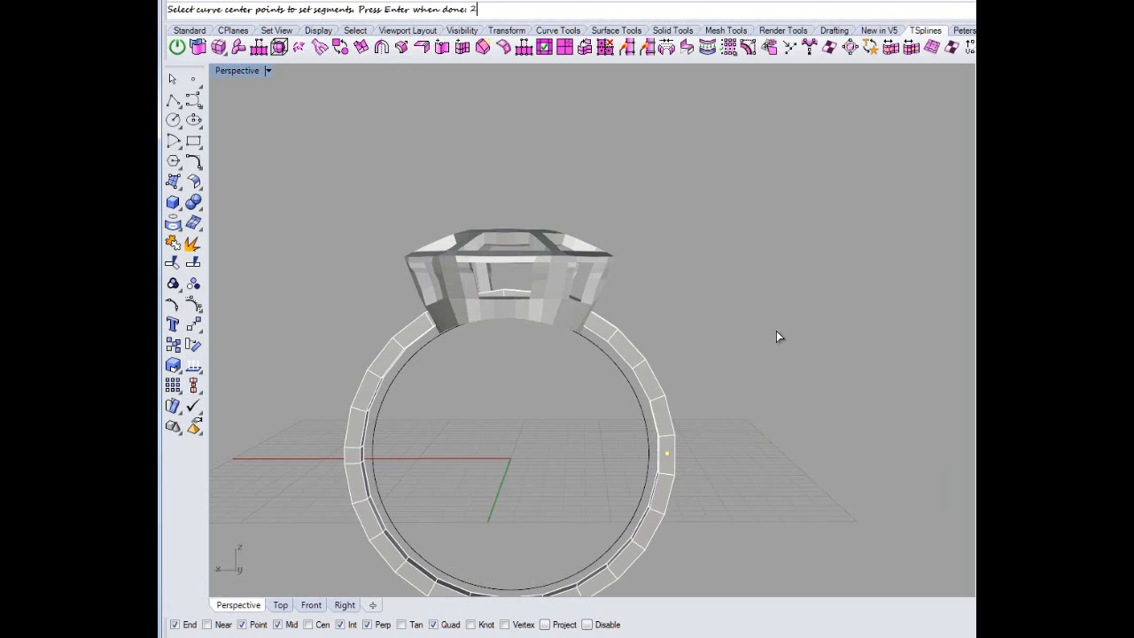
pyautogui.press('BackSpace')
pyautogui.press('Return')
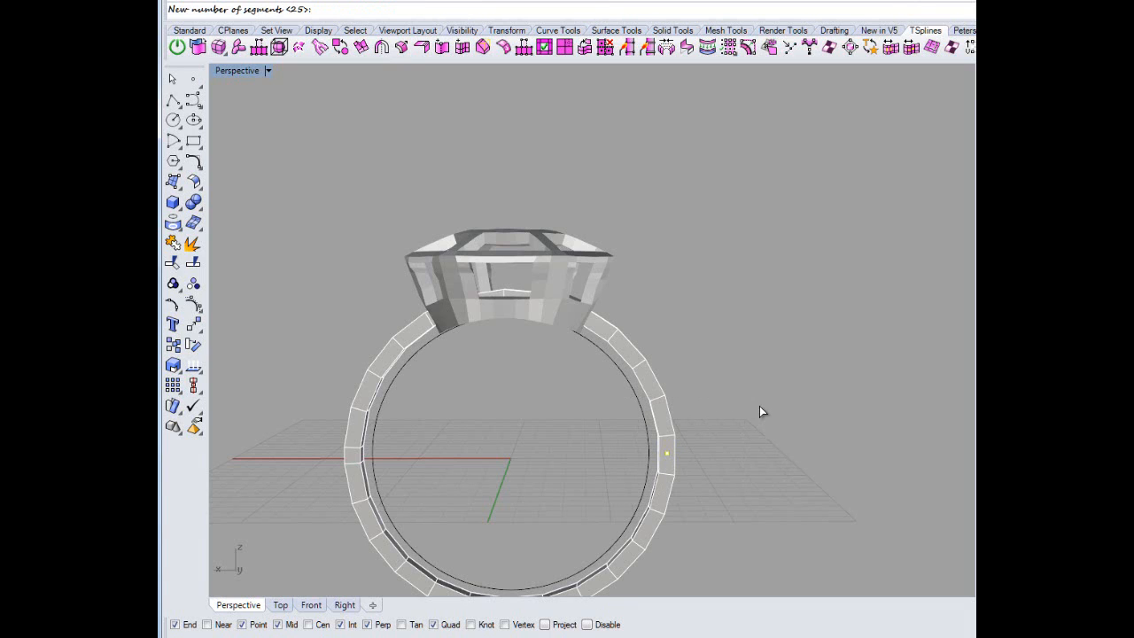
pyautogui.write('20')
pyautogui.press('Return')
pyautogui.moveTo(691, 405)
pyautogui.mouseDown(button='right')
pyautogui.moveTo(711, 411)
pyautogui.moveTo(705, 405)
pyautogui.mouseUp(button='right')
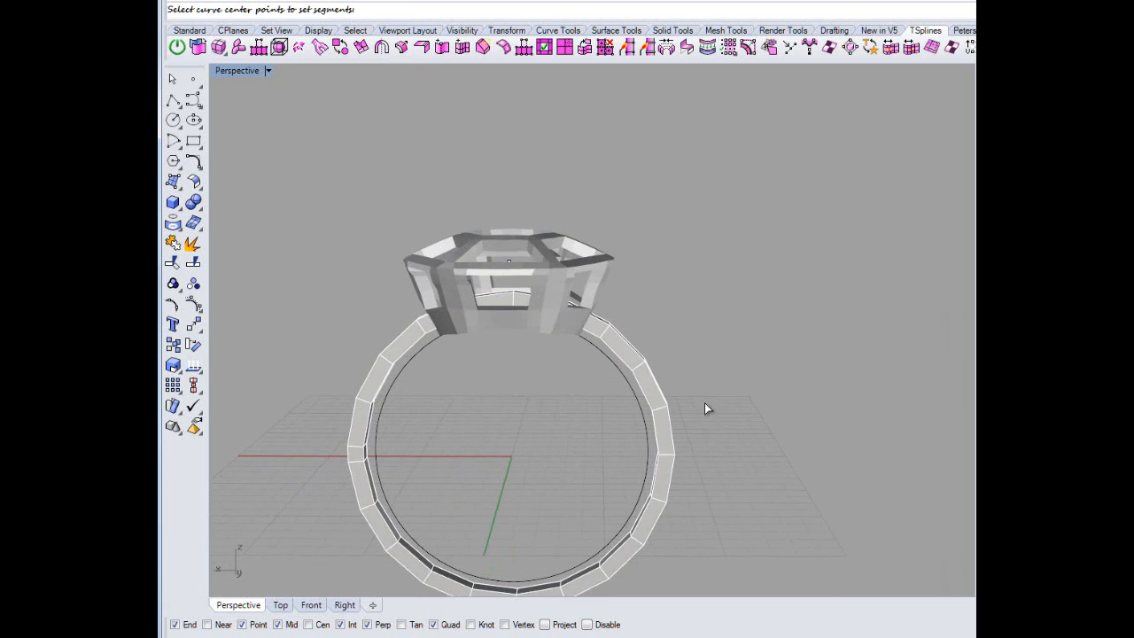
pyautogui.scroll(2, 491, 399)
pyautogui.moveTo(551, 296)
pyautogui.mouseDown(button='right')
pyautogui.moveTo(516, 278)
pyautogui.moveTo(538, 285)
pyautogui.mouseUp(button='right')
pyautogui.moveTo(531, 421); pyautogui.dragTo(443, 293, button='right')
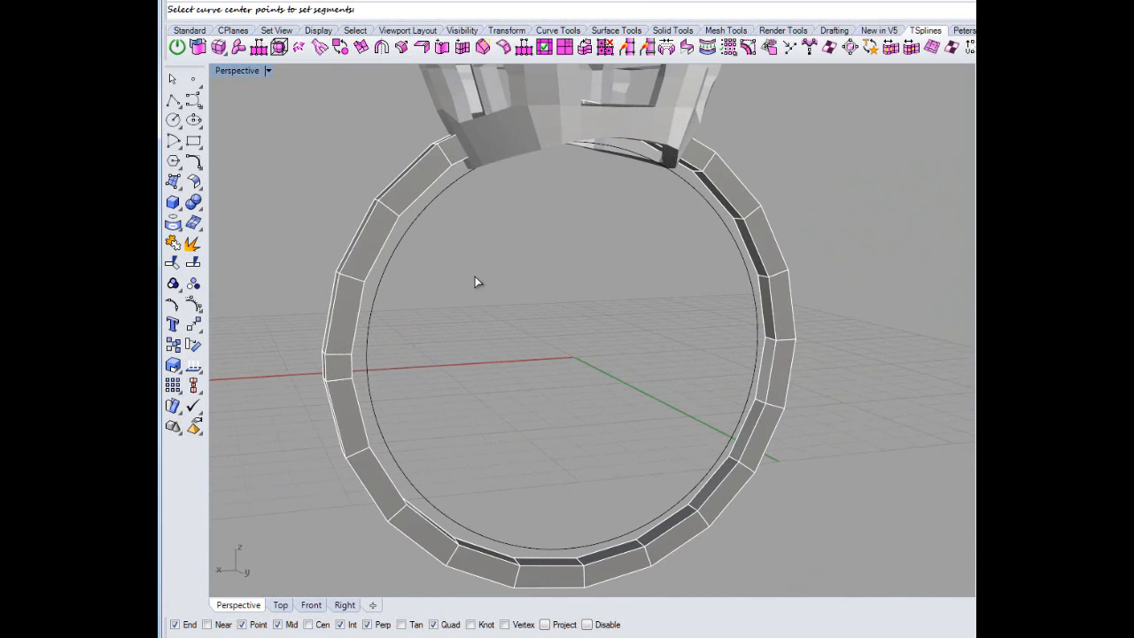
pyautogui.rightClick(513, 312)
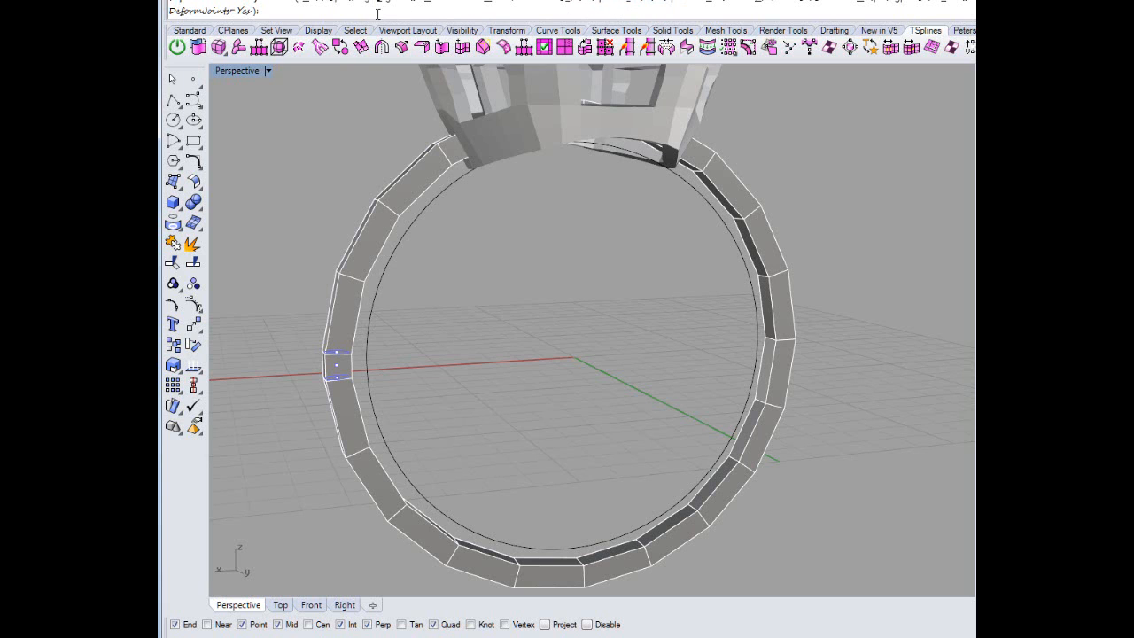
# Add pipe handles at the top and bottom quadrant points of the outer circle.
pyautogui.click(454, 4)
pyautogui.moveTo(575, 324); pyautogui.dragTo(576, 204, button='right')
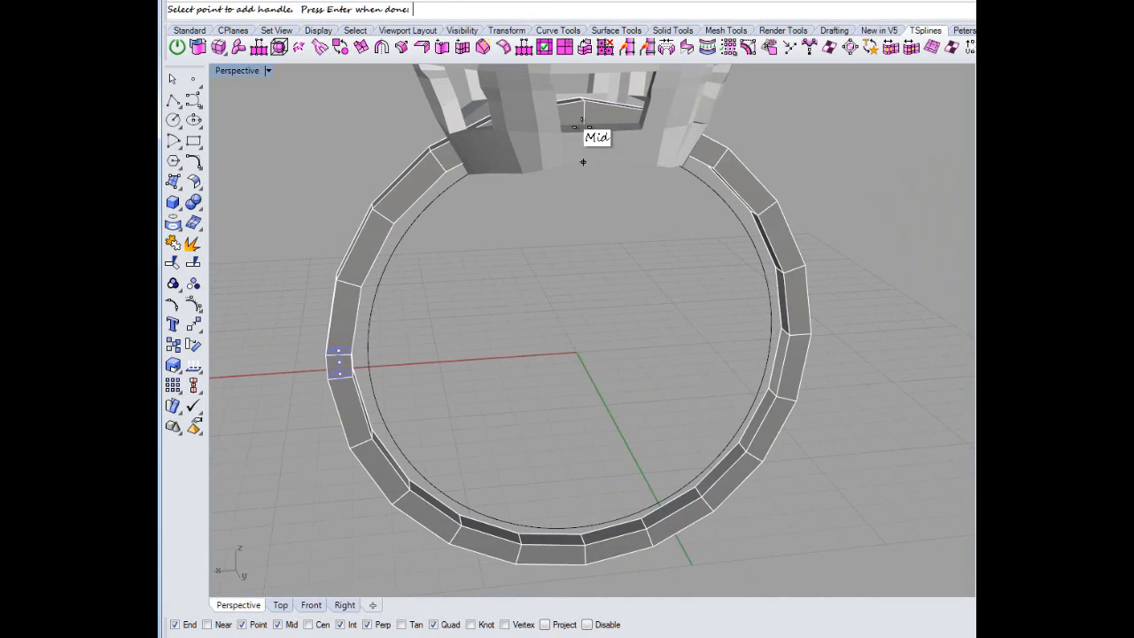
pyautogui.click(574, 113)
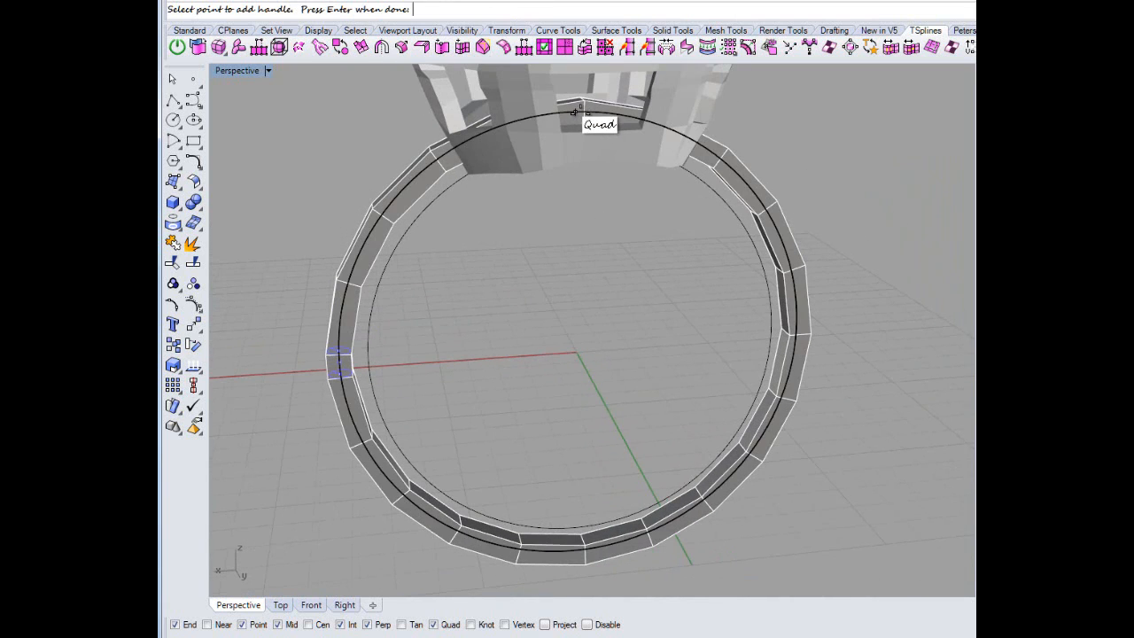
pyautogui.click(575, 113)
pyautogui.scroll(5, 576, 142)
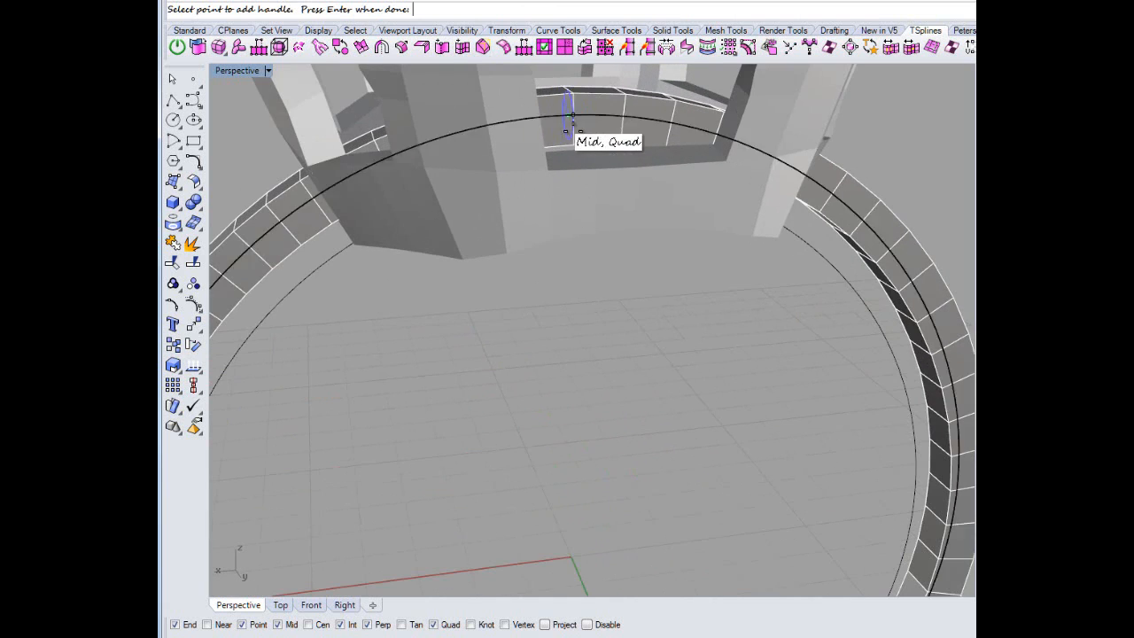
pyautogui.scroll(-3, 576, 234)
pyautogui.scroll(-3, 562, 360)
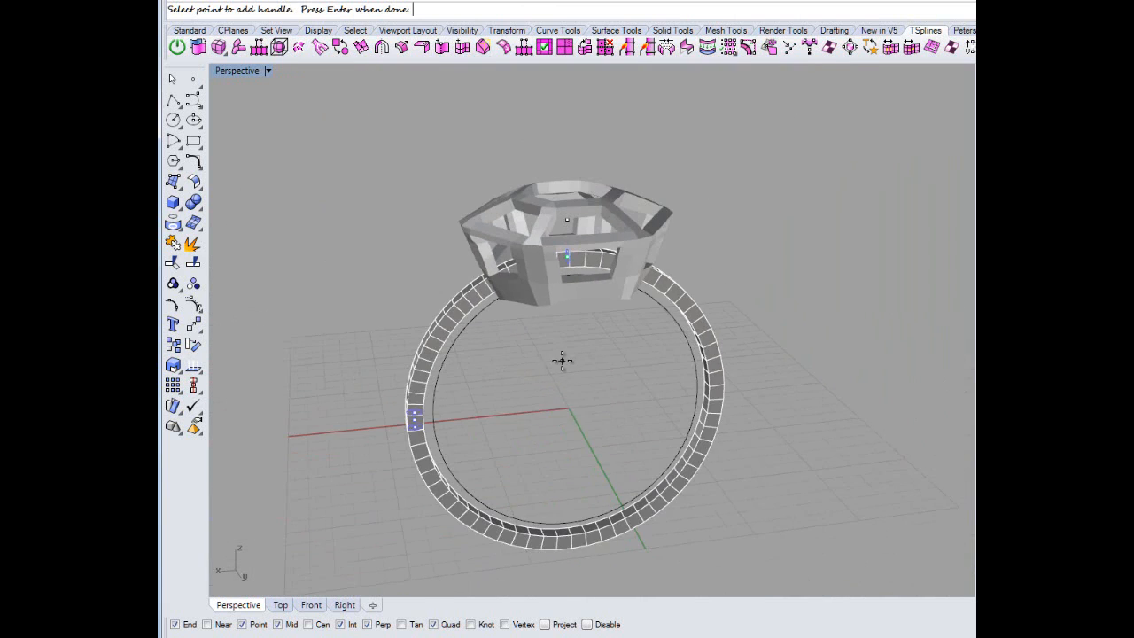
pyautogui.scroll(2, 568, 523)
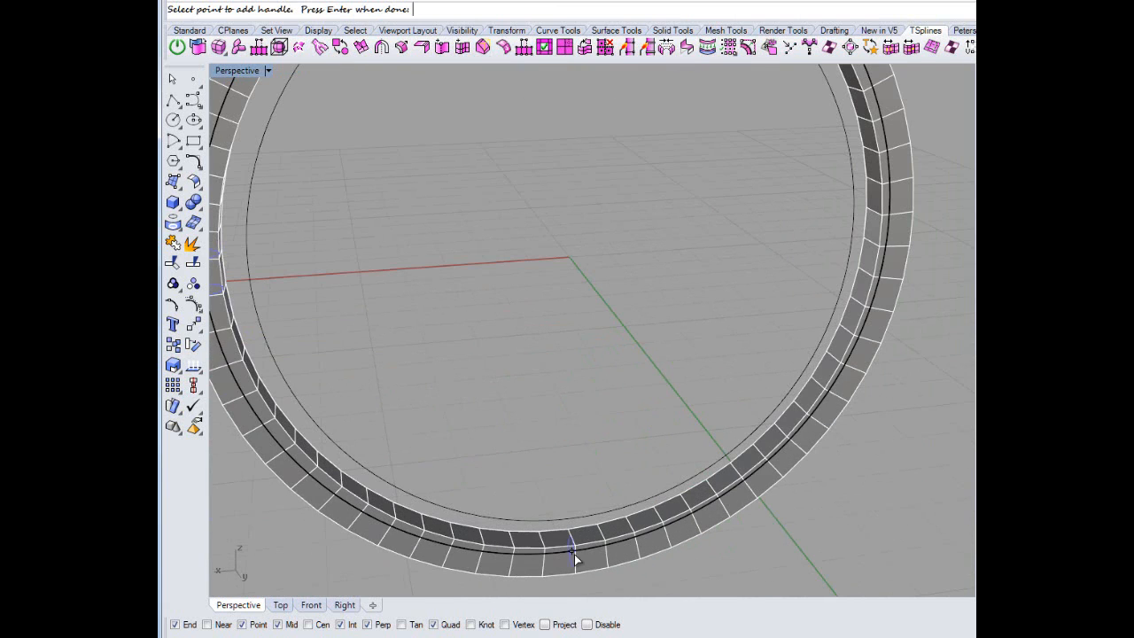
pyautogui.click(572, 550)
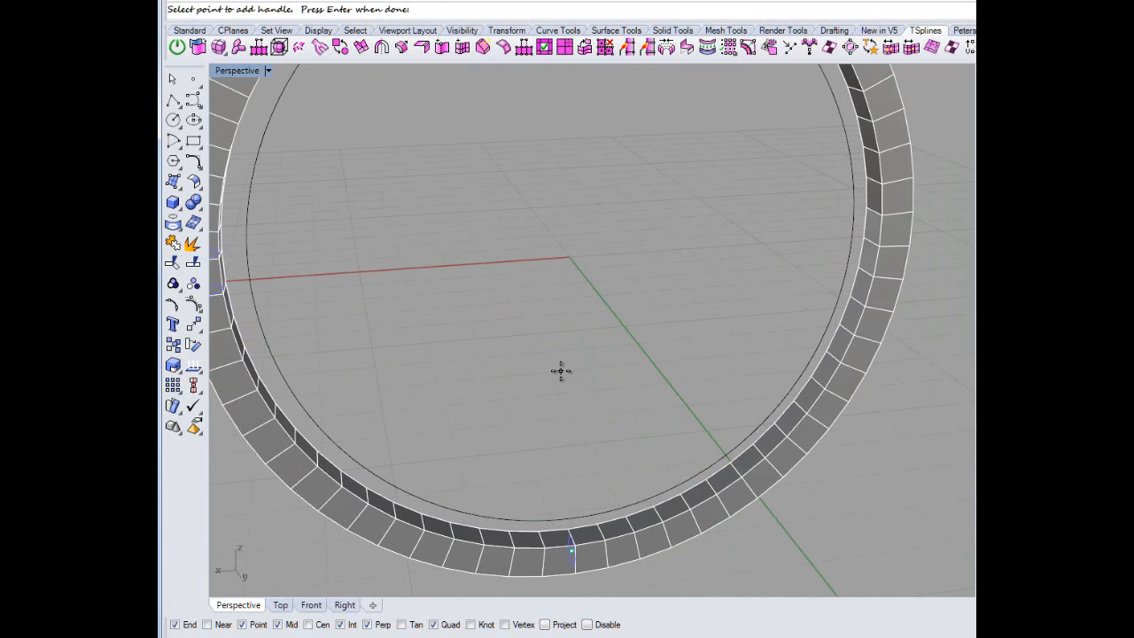
pyautogui.press('Return')
# Try to delete the handles at the pipe's +X side, then finish the pipe.
pyautogui.scroll(-4, 560, 371)
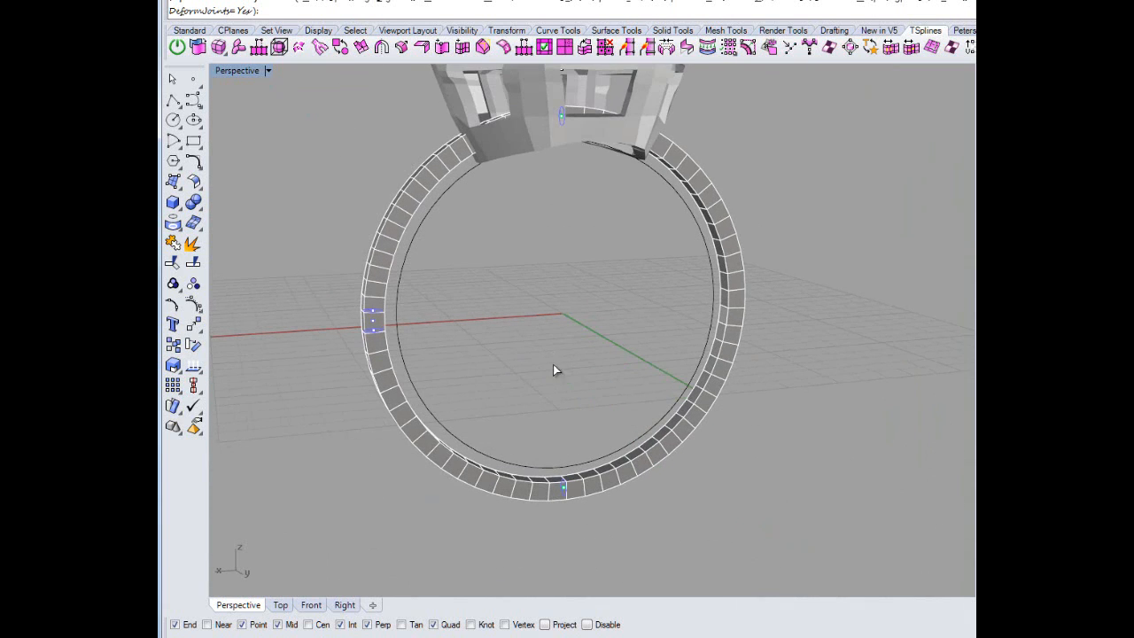
pyautogui.click(523, 9)
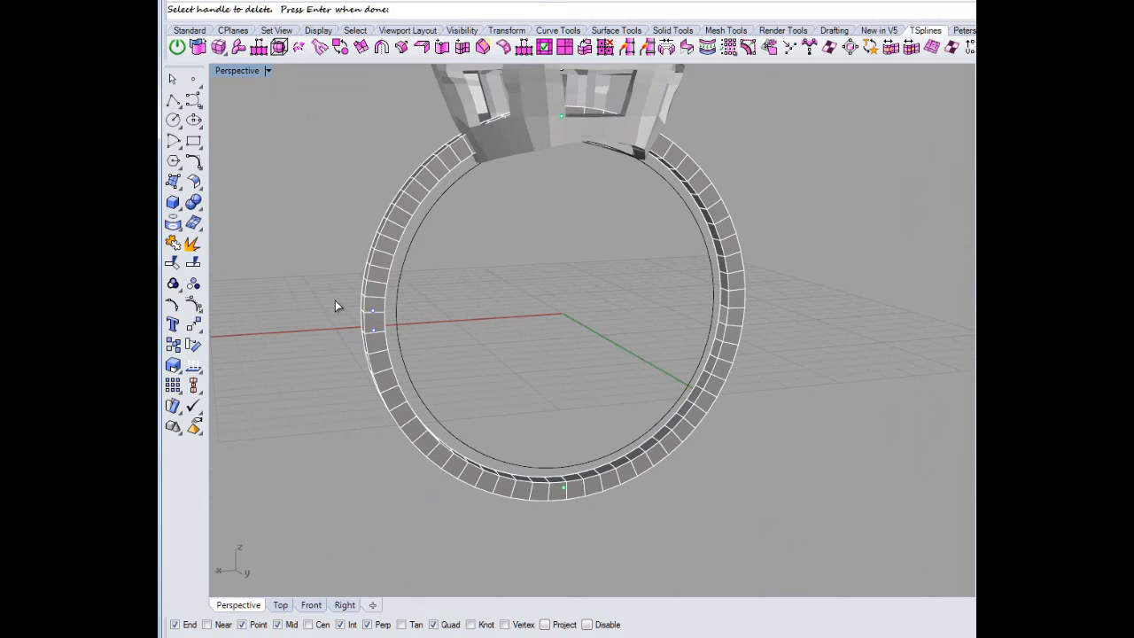
pyautogui.moveTo(335, 300); pyautogui.dragTo(464, 356)
pyautogui.scroll(2, 413, 312)
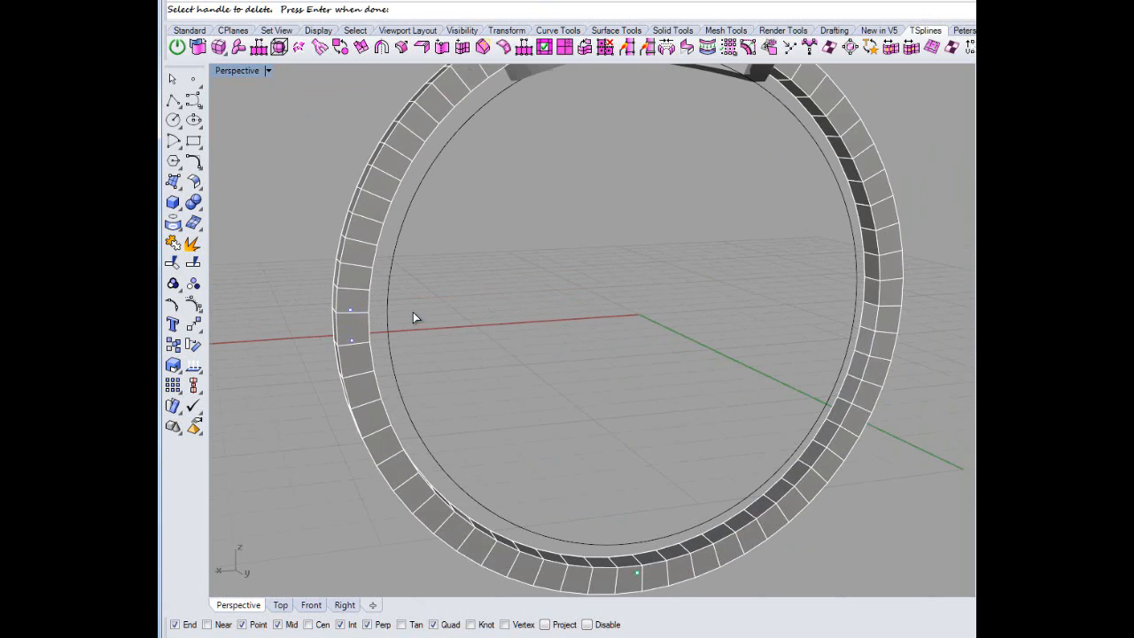
pyautogui.click(352, 310)
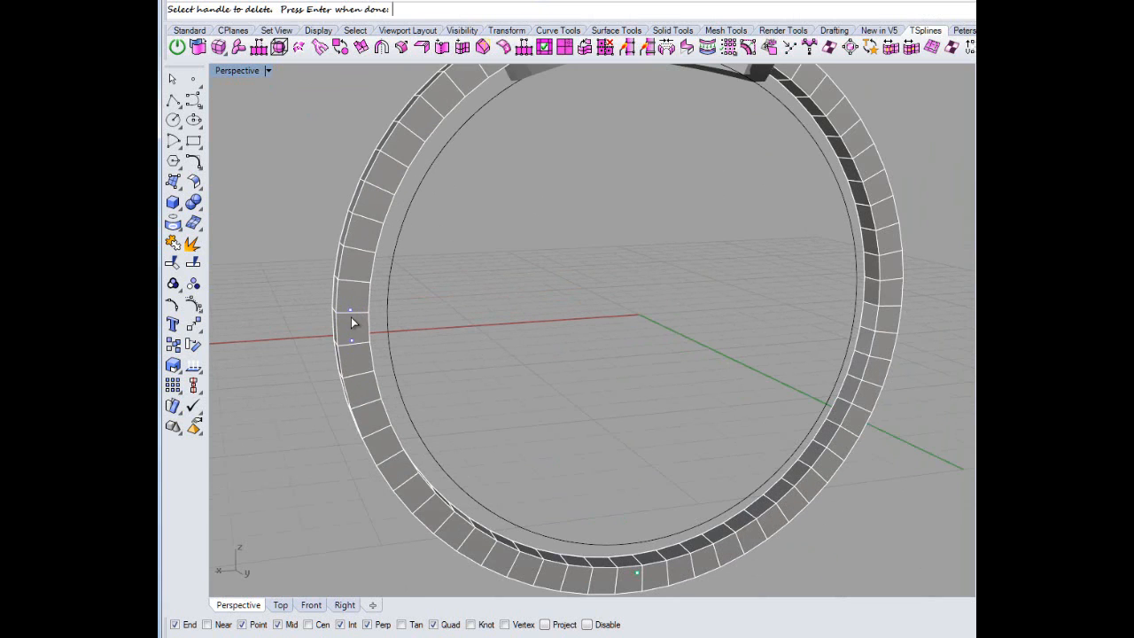
pyautogui.press('Return')
pyautogui.moveTo(275, 307); pyautogui.dragTo(443, 357)
pyautogui.press('Return')
# Delete the T-spline pipe from the outer finger circle.
pyautogui.moveTo(539, 375); pyautogui.dragTo(451, 337, button='right')
pyautogui.click(454, 328)
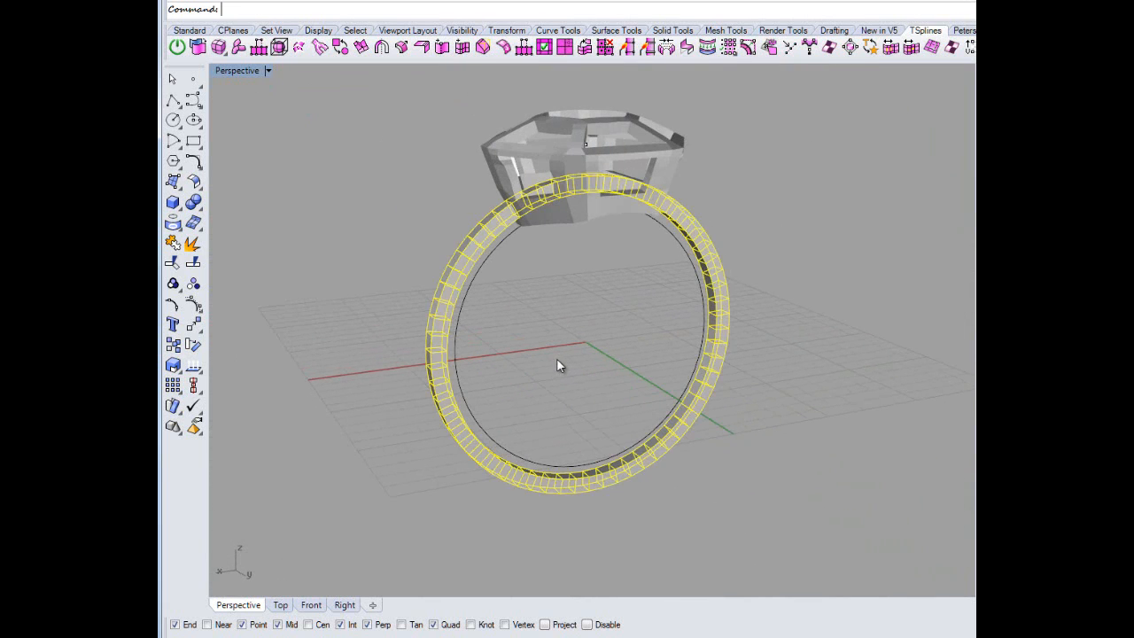
pyautogui.press('Delete')
# Rebuild the outer finger circle with the input curve deleted, and select the rebuilt curve.
pyautogui.click(438, 350)
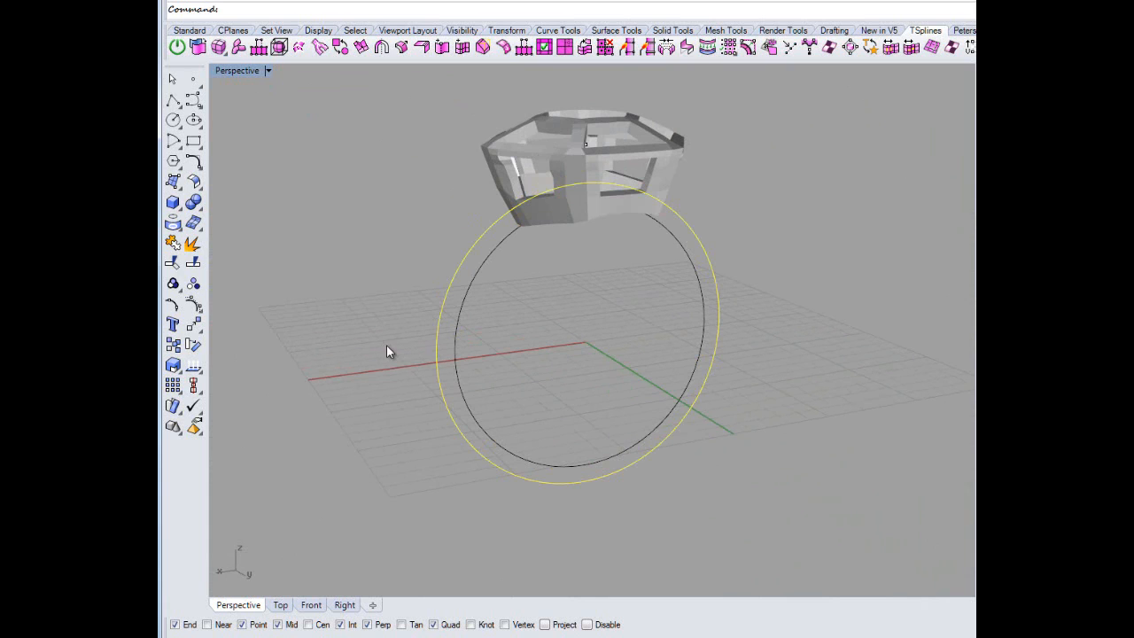
pyautogui.write('Rebuild')
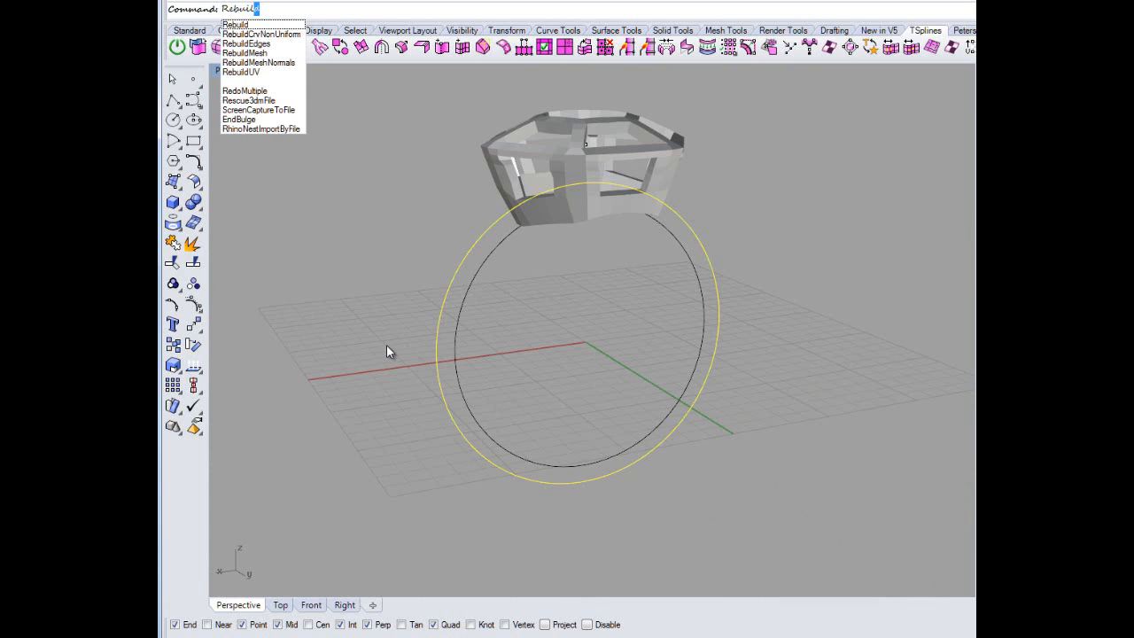
pyautogui.press('Return')
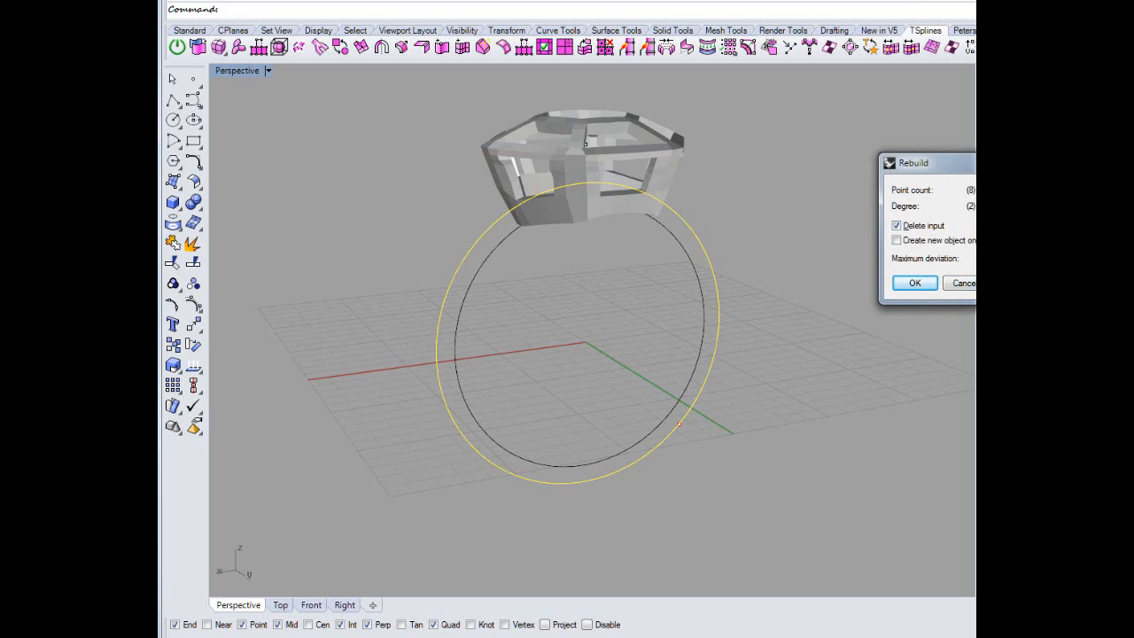
pyautogui.click(914, 282)
pyautogui.click(853, 351)
pyautogui.click(720, 337)
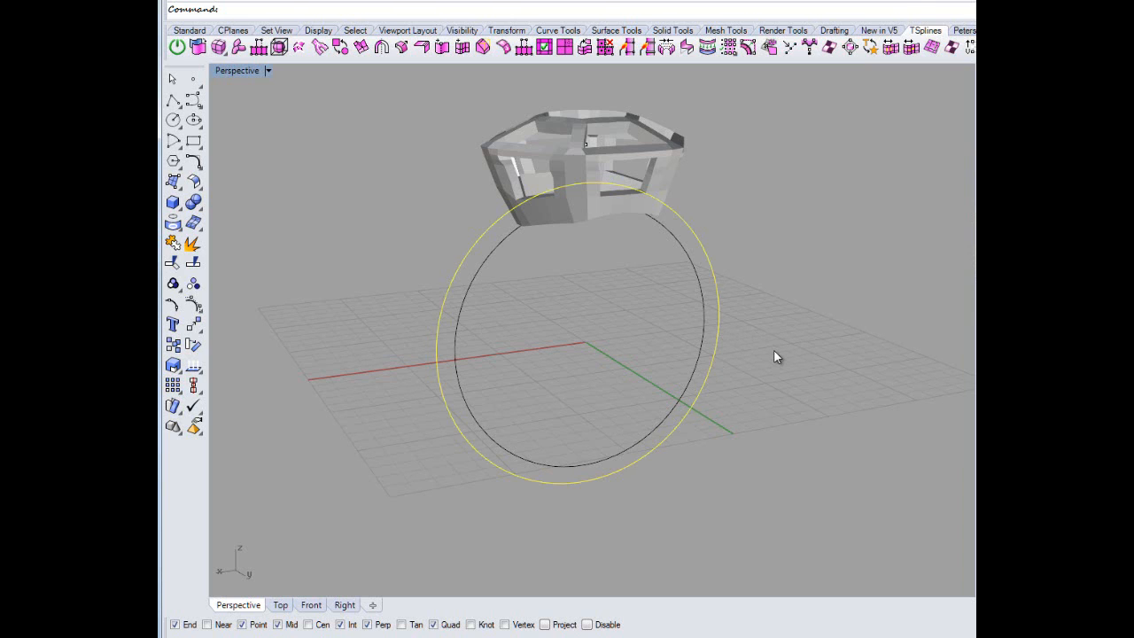
# Start CrvSeam on the outer circle and restrict the object snaps to End and Quad.
pyautogui.write('CrvSeam')
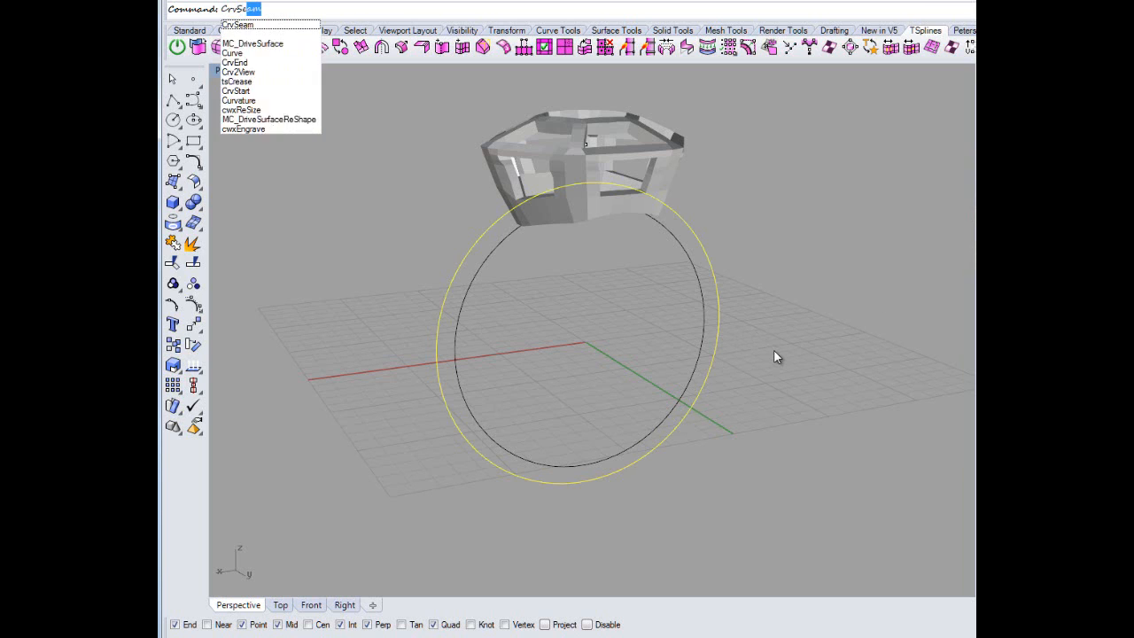
pyautogui.press('Return')
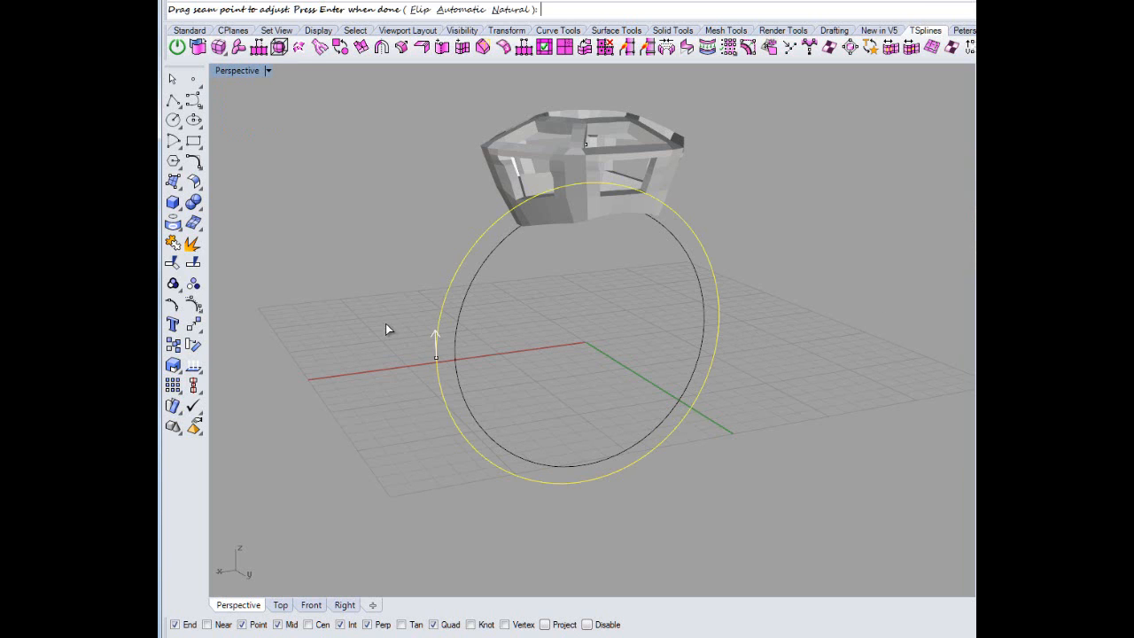
pyautogui.moveTo(436, 358); pyautogui.dragTo(477, 452)
pyautogui.click(432, 625)
pyautogui.click(341, 625)
pyautogui.click(278, 625)
pyautogui.click(241, 626)
# Move the outer finger circle's seam to its top quadrant point and try a T-spline pipe on the circle.
pyautogui.moveTo(479, 453); pyautogui.dragTo(437, 358)
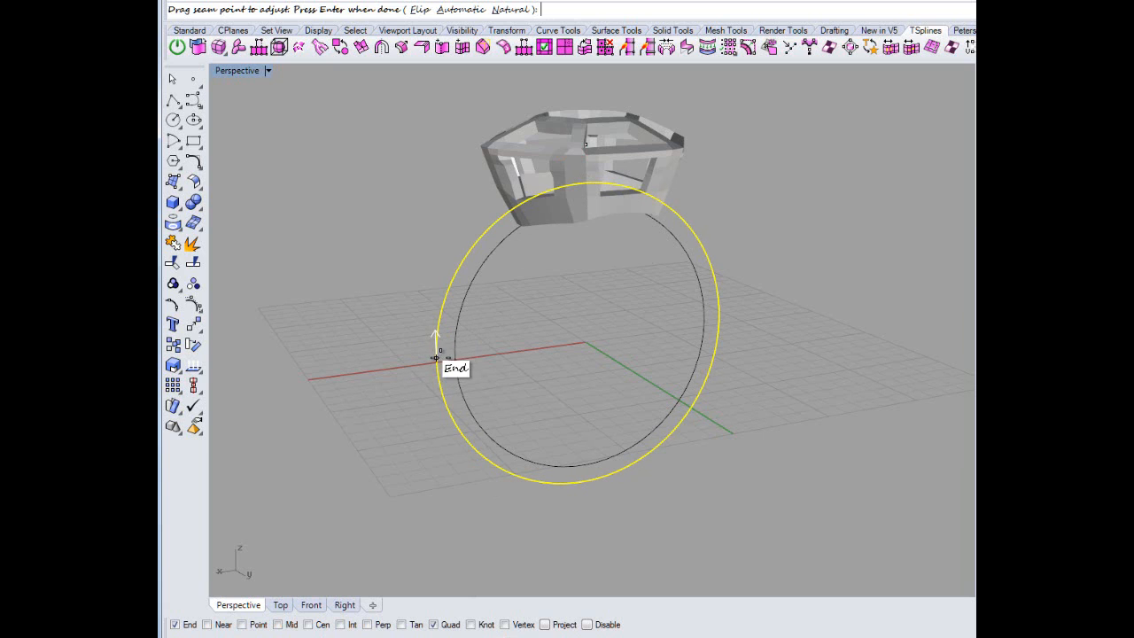
pyautogui.moveTo(437, 358); pyautogui.dragTo(585, 183)
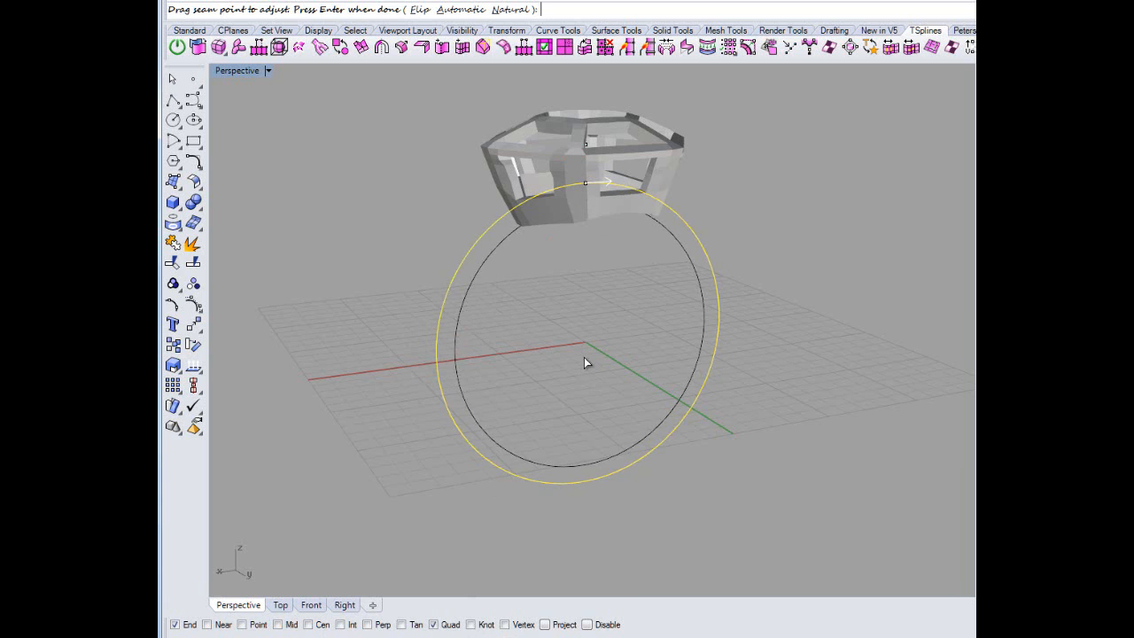
pyautogui.moveTo(584, 357)
pyautogui.mouseDown(button='right')
pyautogui.moveTo(549, 349)
pyautogui.moveTo(575, 341)
pyautogui.moveTo(592, 364)
pyautogui.mouseUp(button='right')
pyautogui.scroll(2, 587, 365)
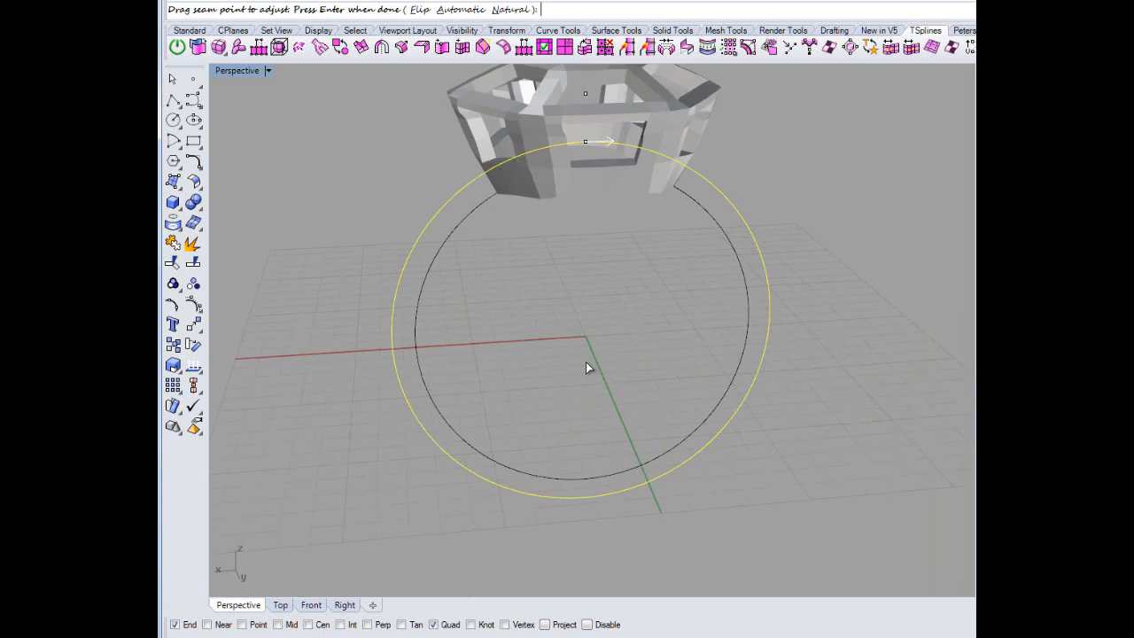
pyautogui.scroll(-2, 587, 365)
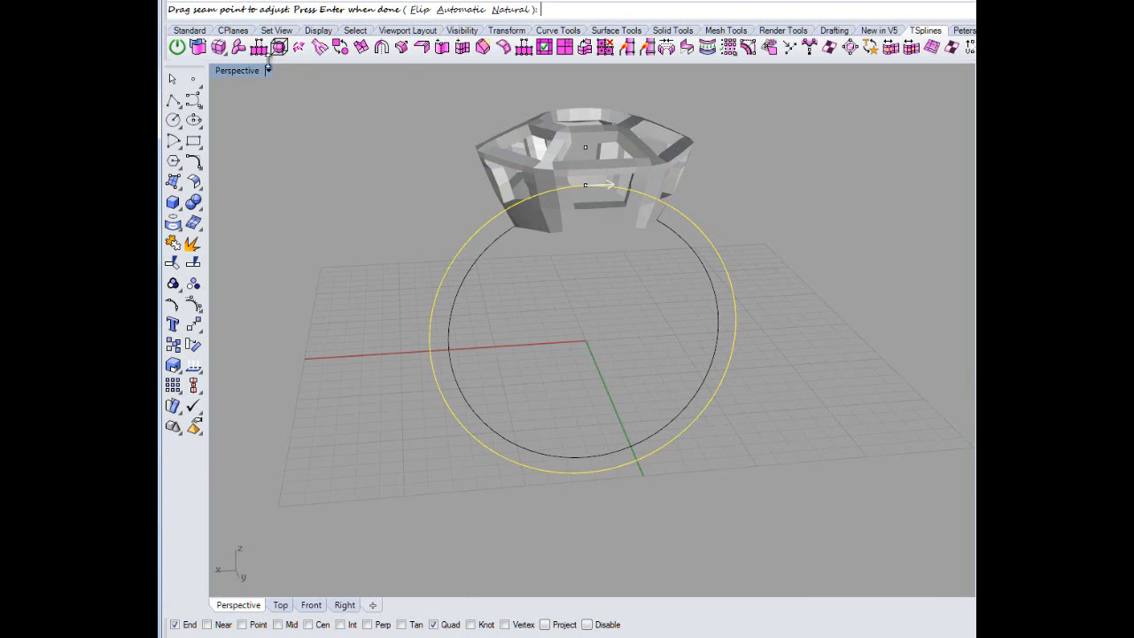
pyautogui.press('Return')
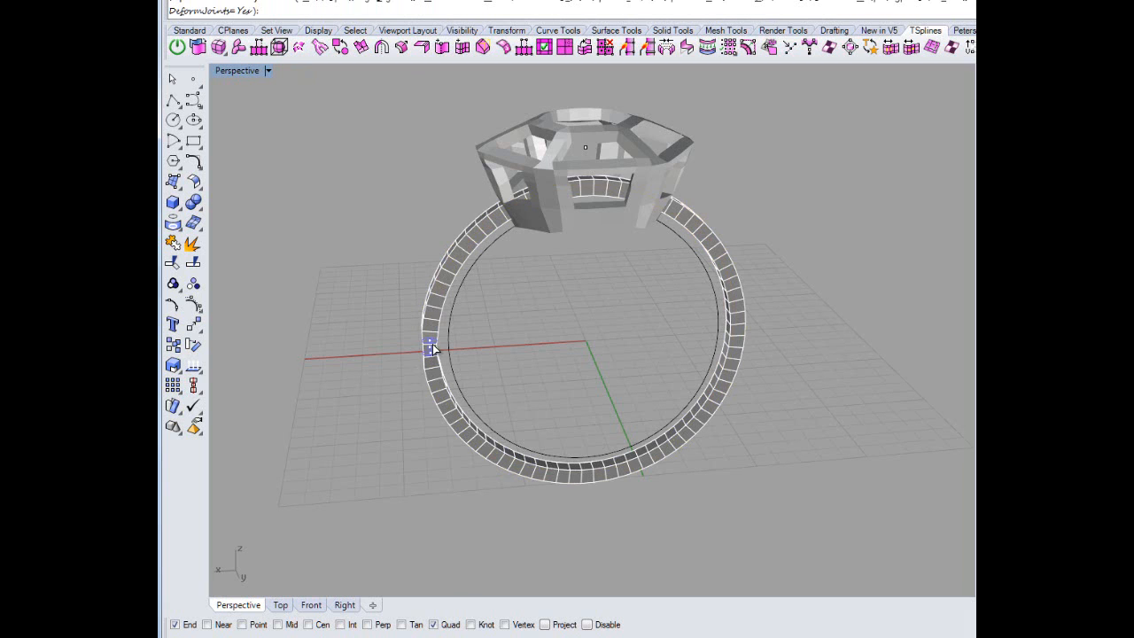
pyautogui.moveTo(433, 343); pyautogui.dragTo(465, 346, button='right')
pyautogui.press('Escape')
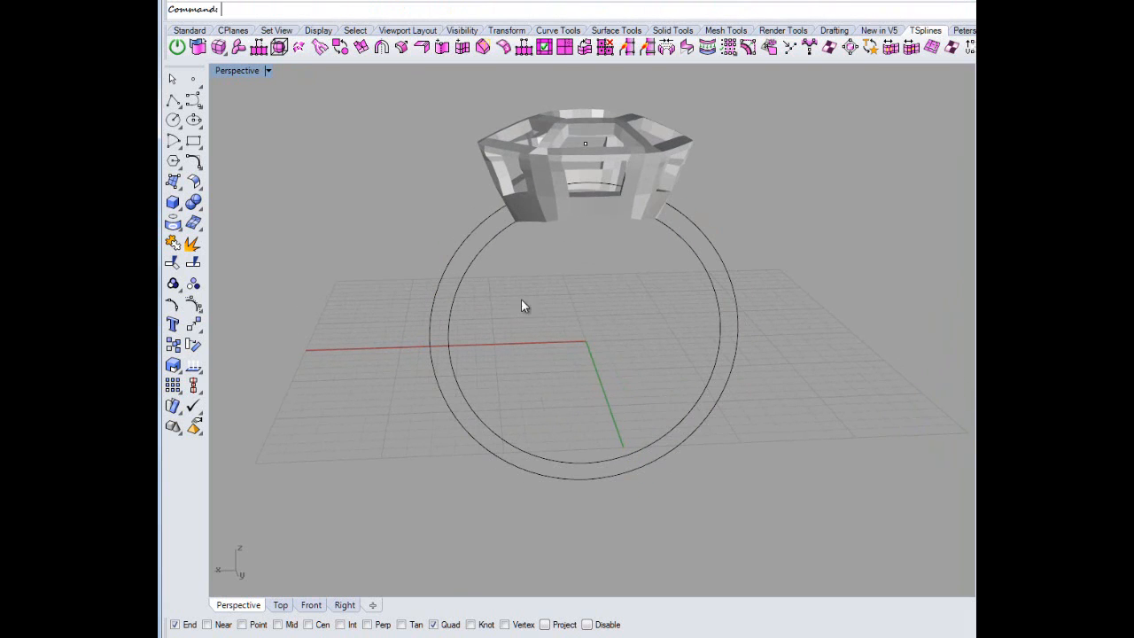
# Switch to the maximized Front view with the whole ring framed and nothing selected.
pyautogui.click(471, 248)
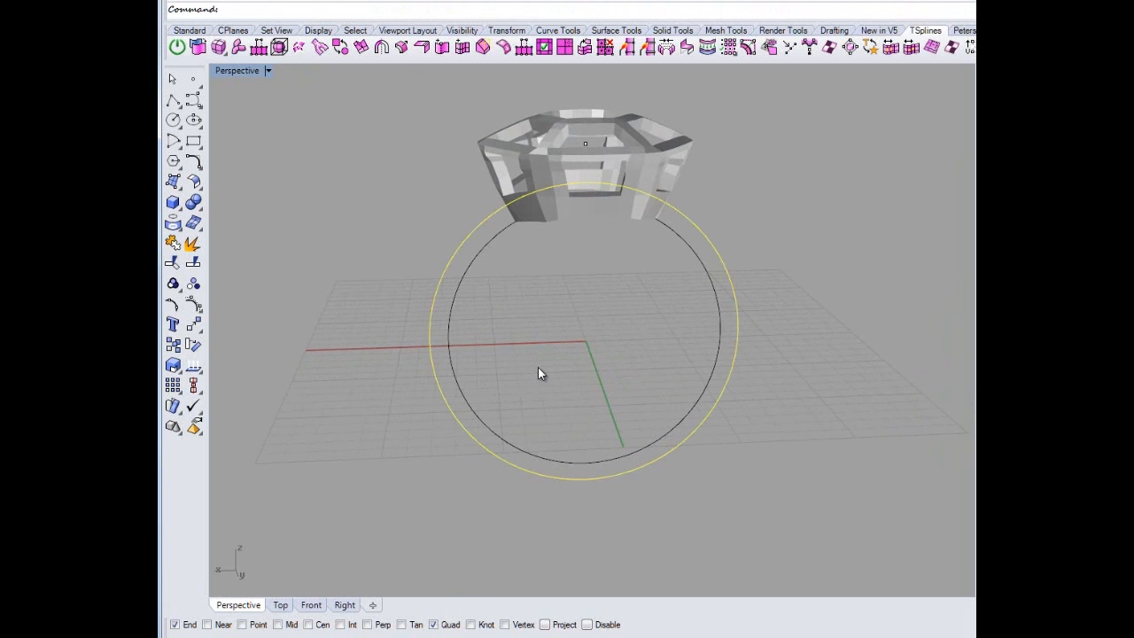
pyautogui.moveTo(541, 375); pyautogui.dragTo(370, 276, button='right')
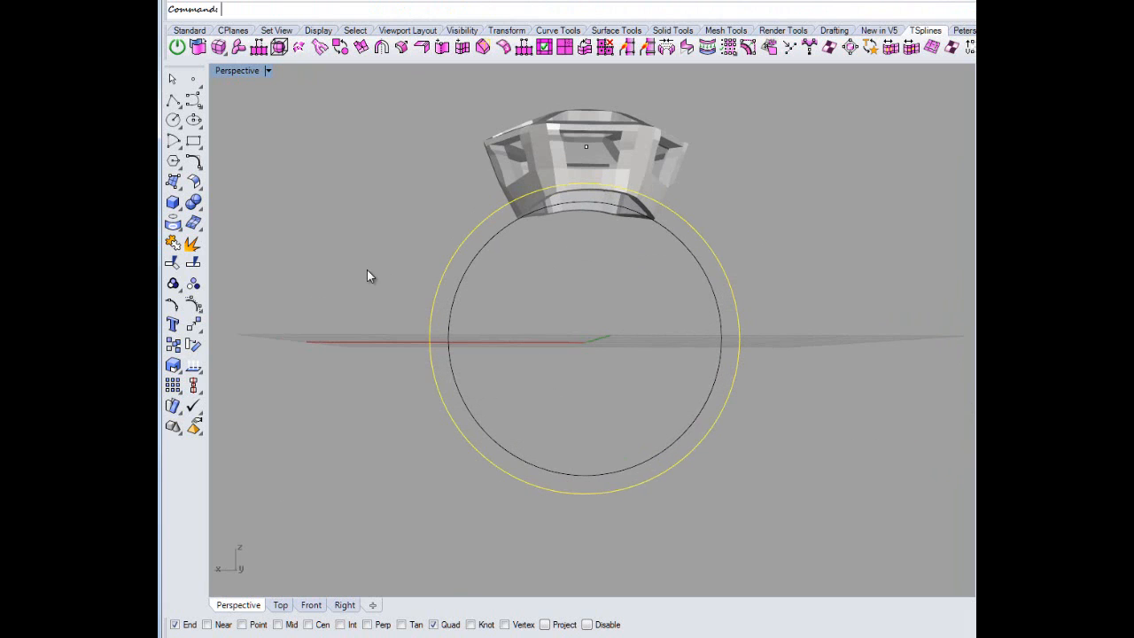
pyautogui.doubleClick(238, 71)
pyautogui.click(223, 341)
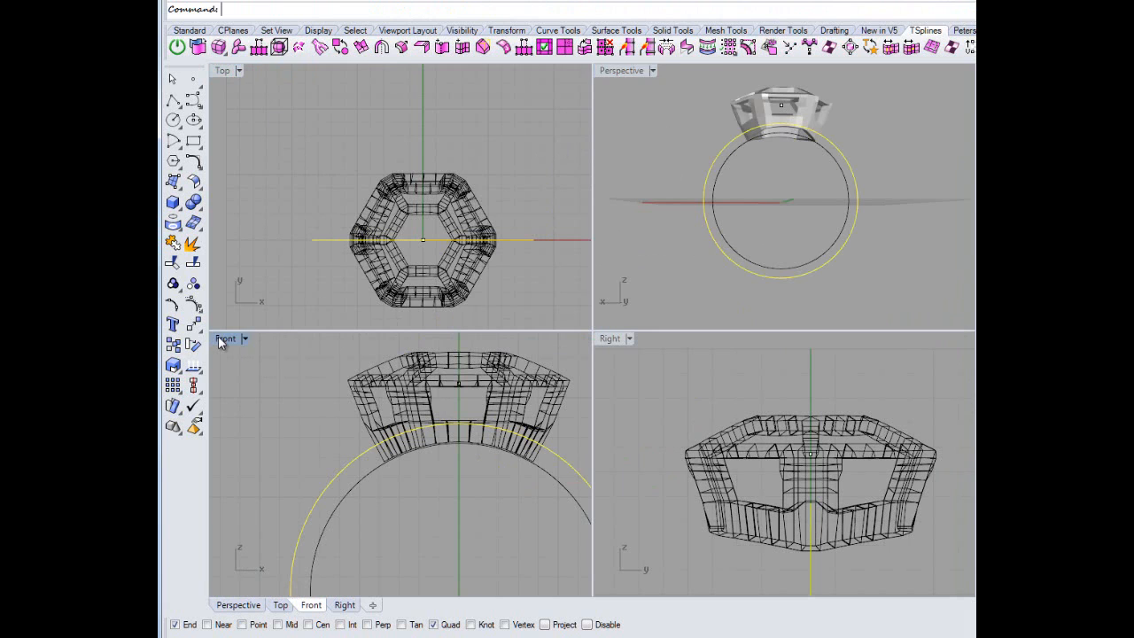
pyautogui.doubleClick(219, 339)
pyautogui.scroll(-8, 483, 310)
pyautogui.moveTo(588, 430); pyautogui.dragTo(530, 364, button='right')
pyautogui.click(317, 345)
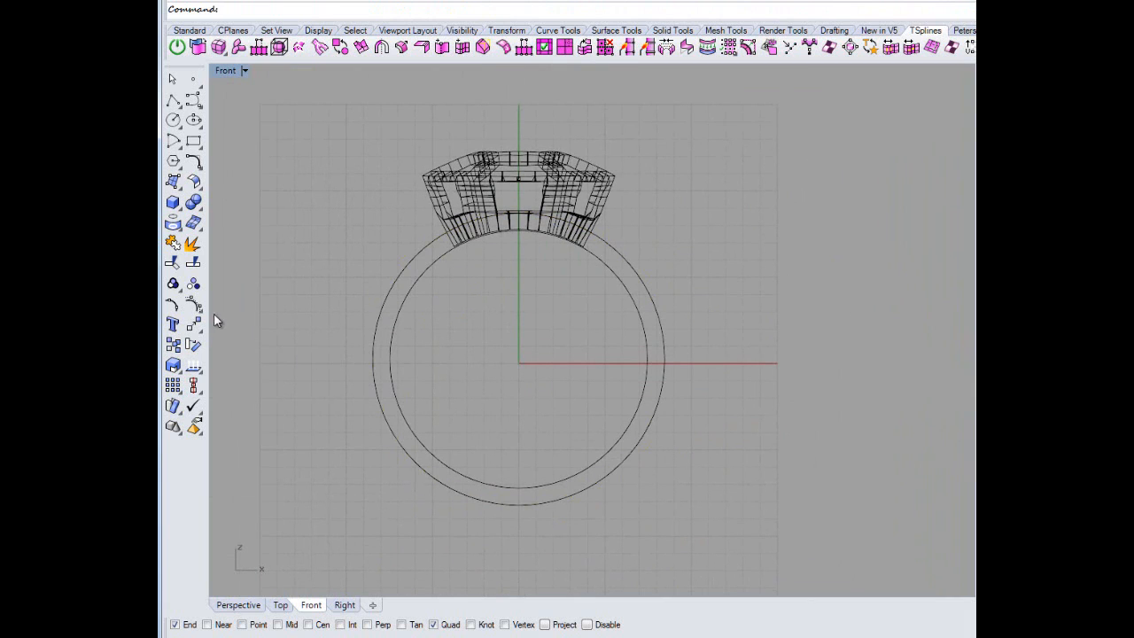
# Draw a trial circle about 17.42 in diameter, centred at the origin and passing through the outer finger circle's top quadrant point.
pyautogui.click(173, 120)
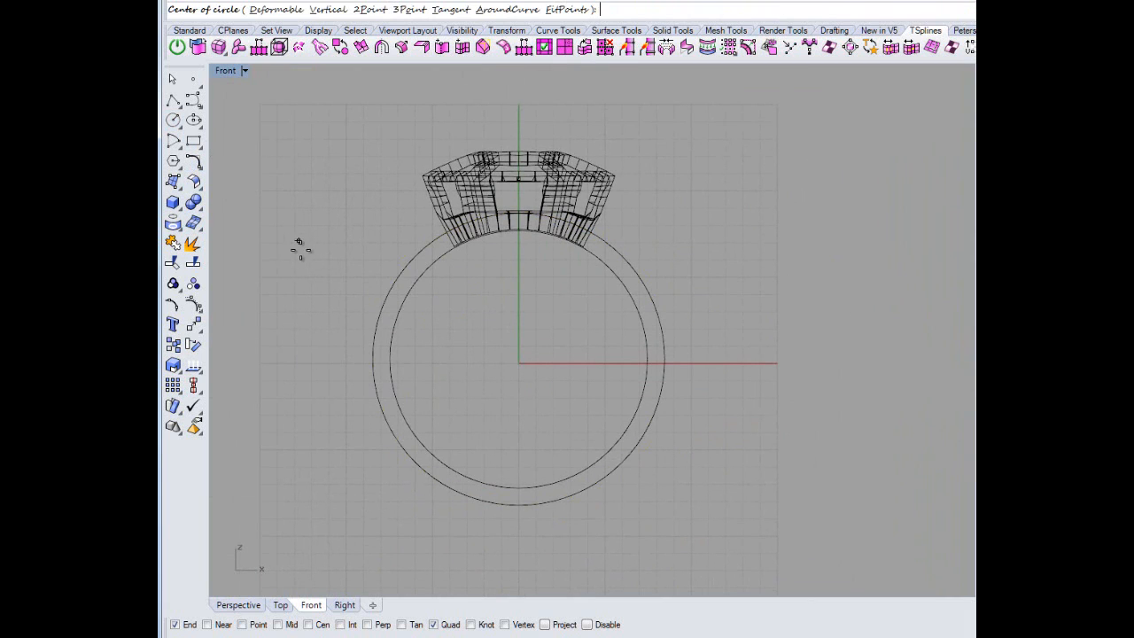
pyautogui.click(519, 362)
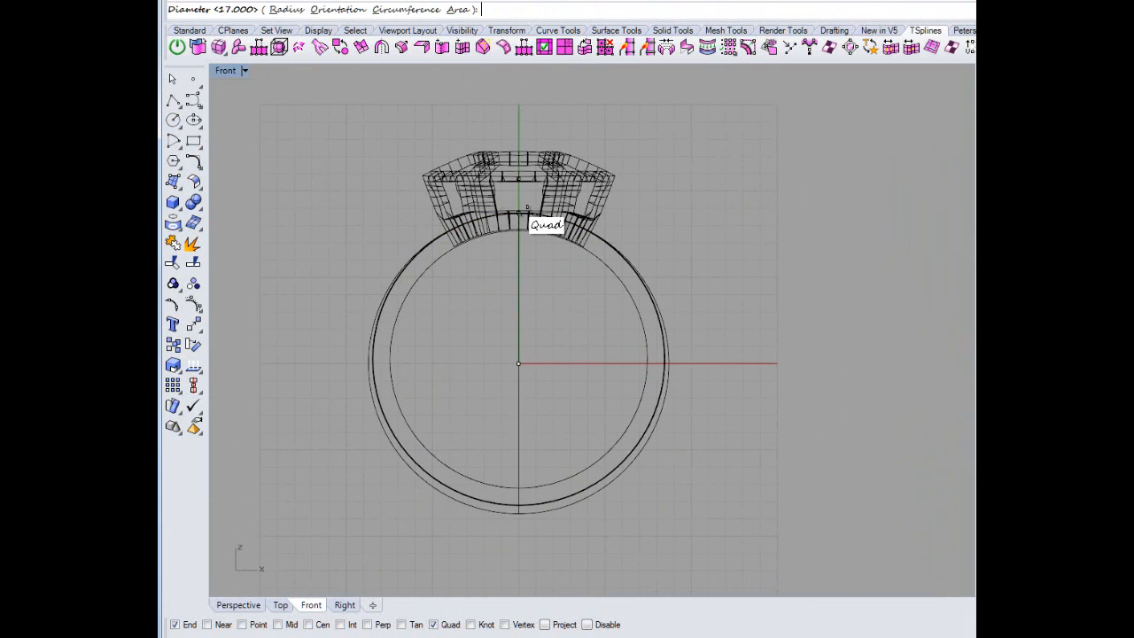
pyautogui.scroll(3, 527, 209)
pyautogui.click(514, 213)
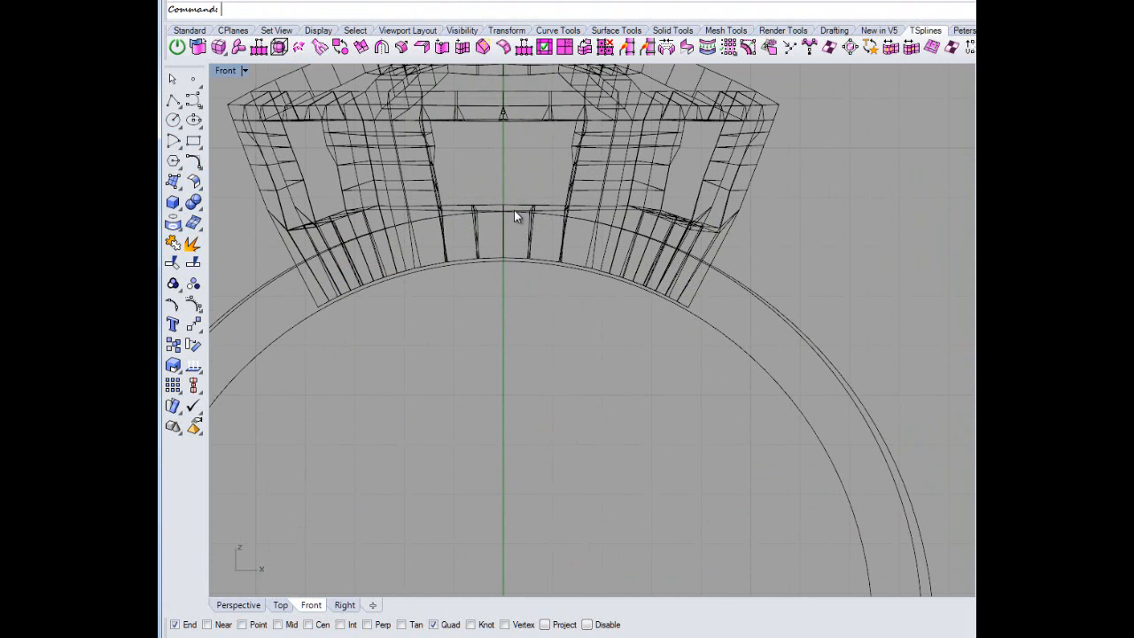
# Delete the trial circle and the outer finger circle.
pyautogui.scroll(-5, 742, 317)
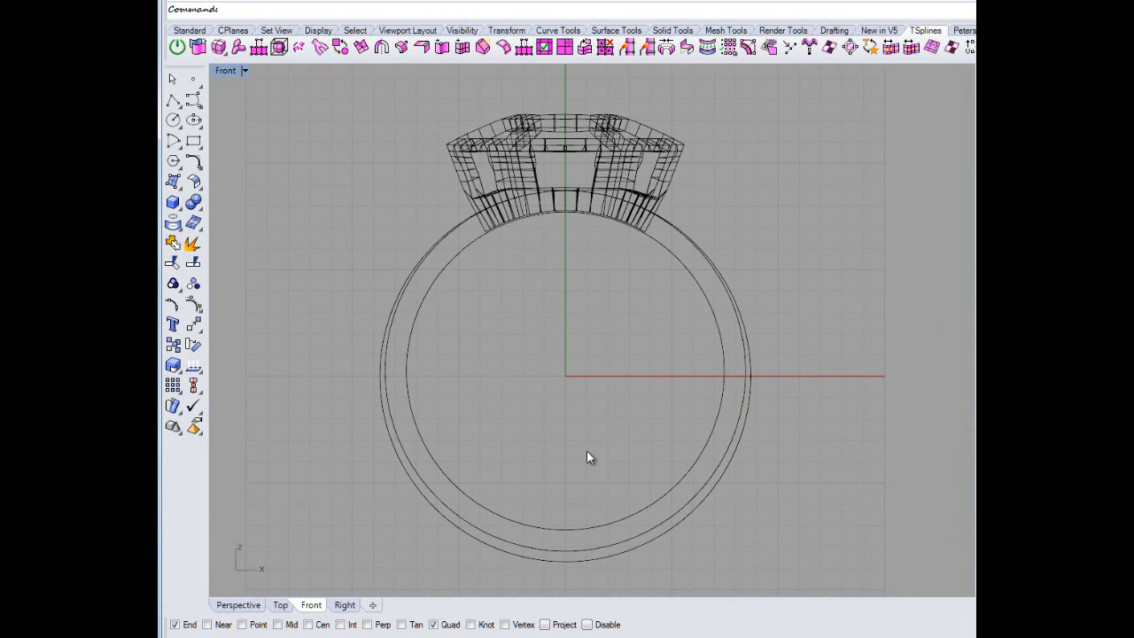
pyautogui.click(618, 553)
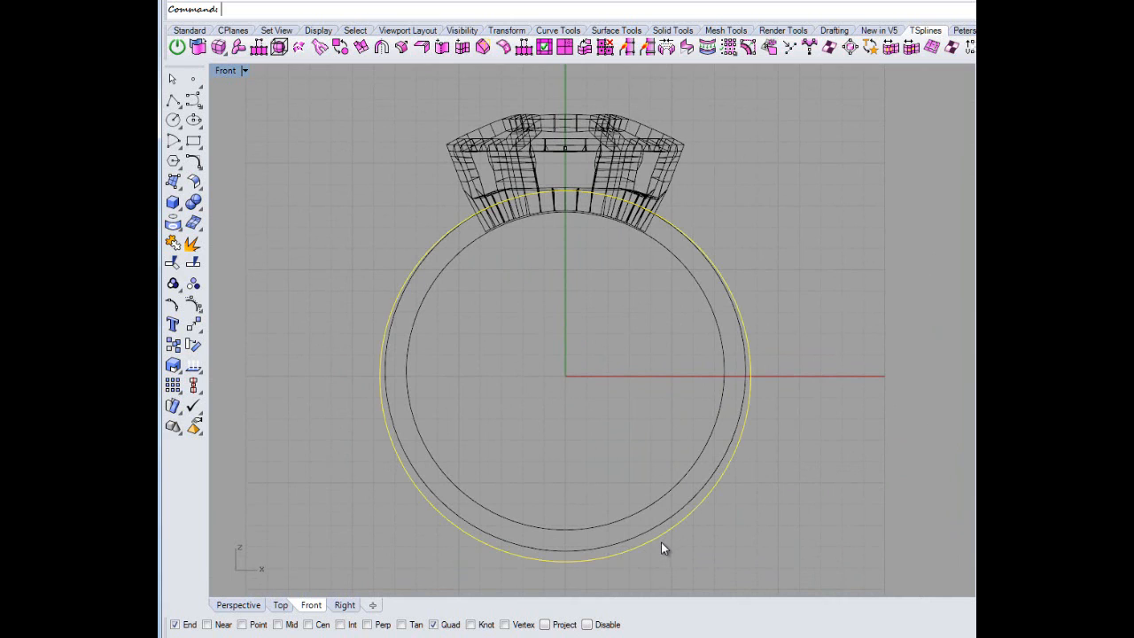
pyautogui.press('Delete')
pyautogui.click(697, 497)
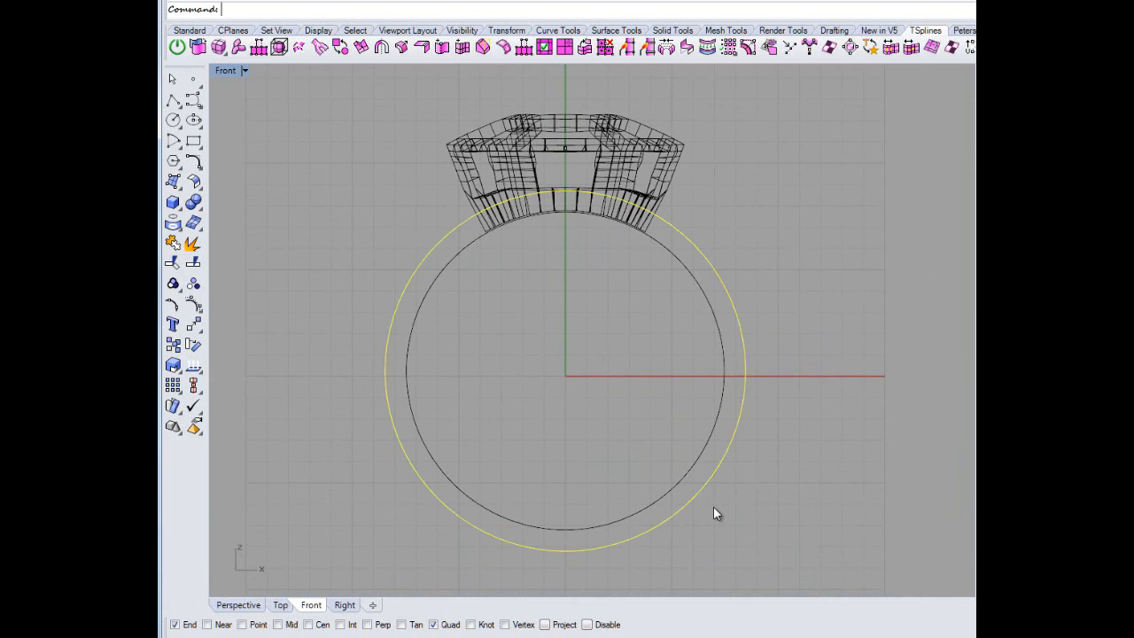
pyautogui.press('Delete')
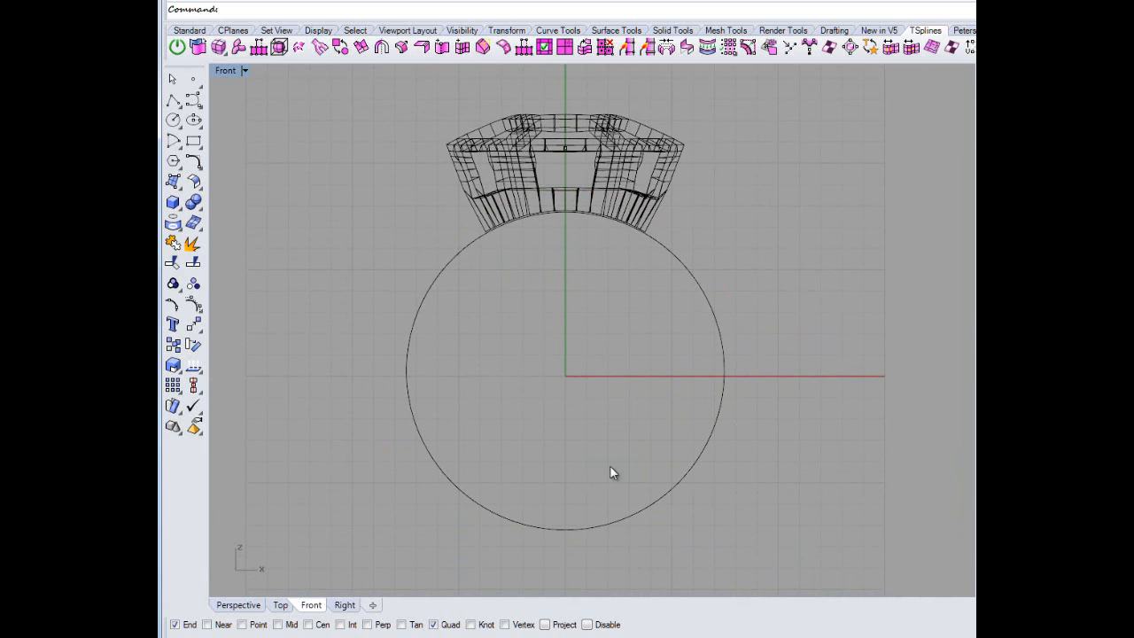
# Draw a circle centred at 0, slightly larger than the remaining finger circle, with a diameter of about 16.34.
pyautogui.click(172, 120)
pyautogui.write('0')
pyautogui.press('Return')
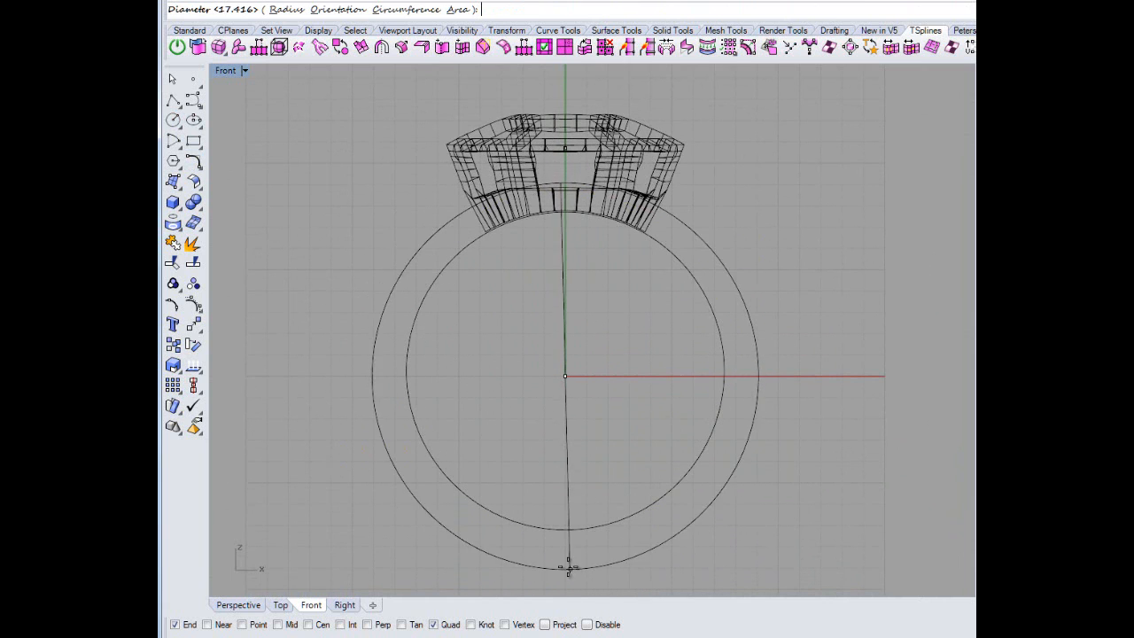
pyautogui.scroll(2, 566, 556)
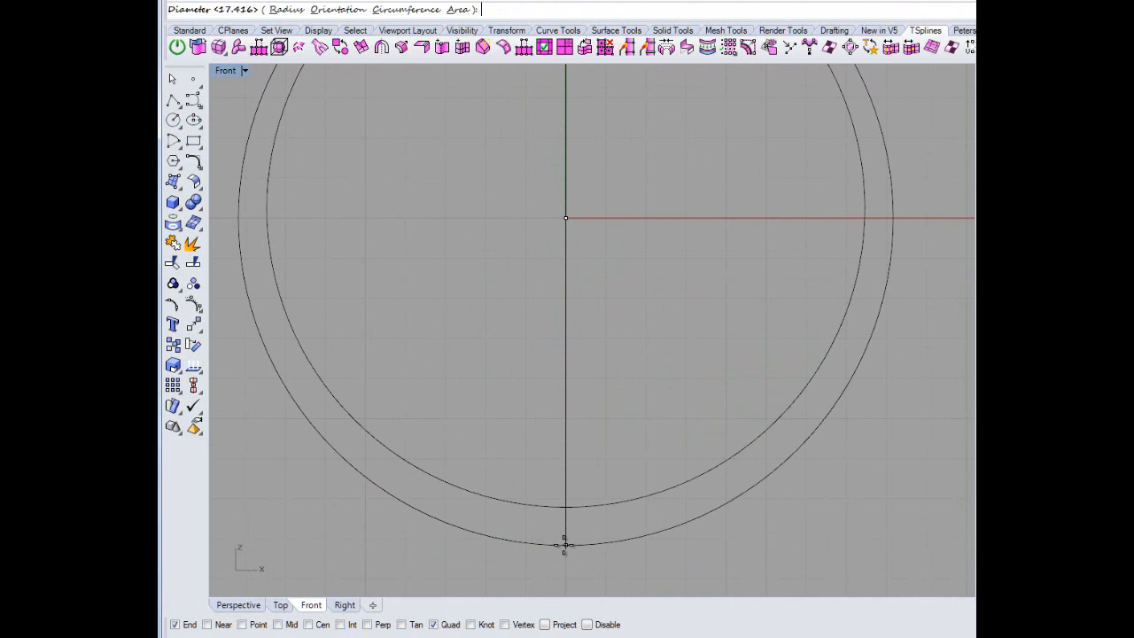
pyautogui.click(563, 544)
# Delete the original inner finger circle.
pyautogui.scroll(-5, 650, 514)
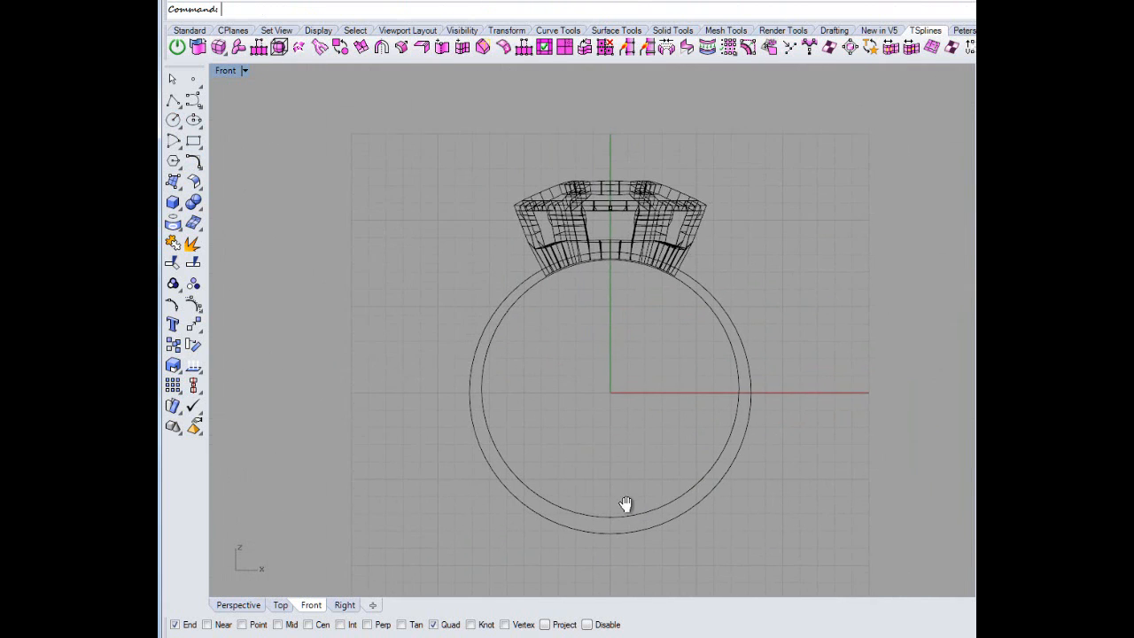
pyautogui.scroll(3, 588, 335)
pyautogui.click(465, 326)
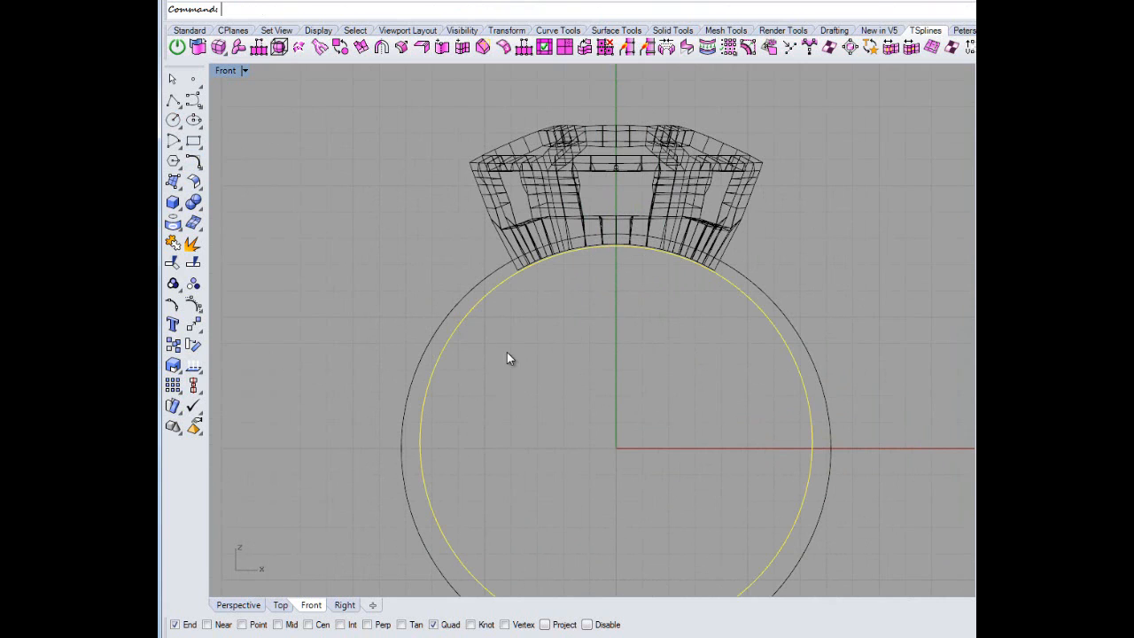
pyautogui.press('Delete')
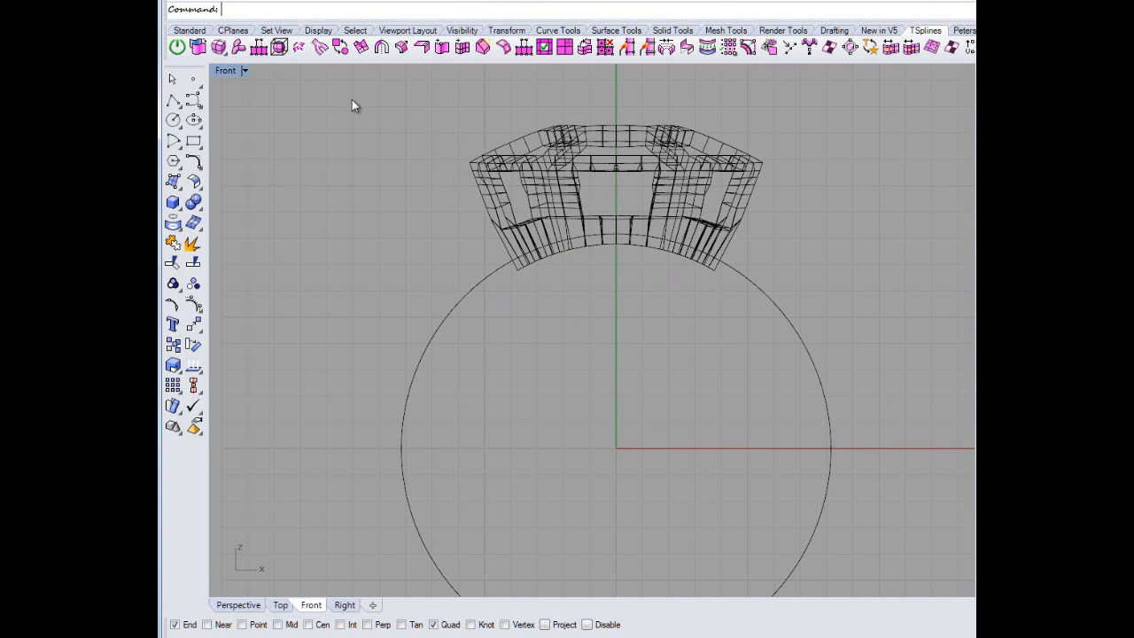
# Draw a trial circle of diameter 17 centred at the origin, and delete it again.
pyautogui.click(173, 120)
pyautogui.click(616, 448)
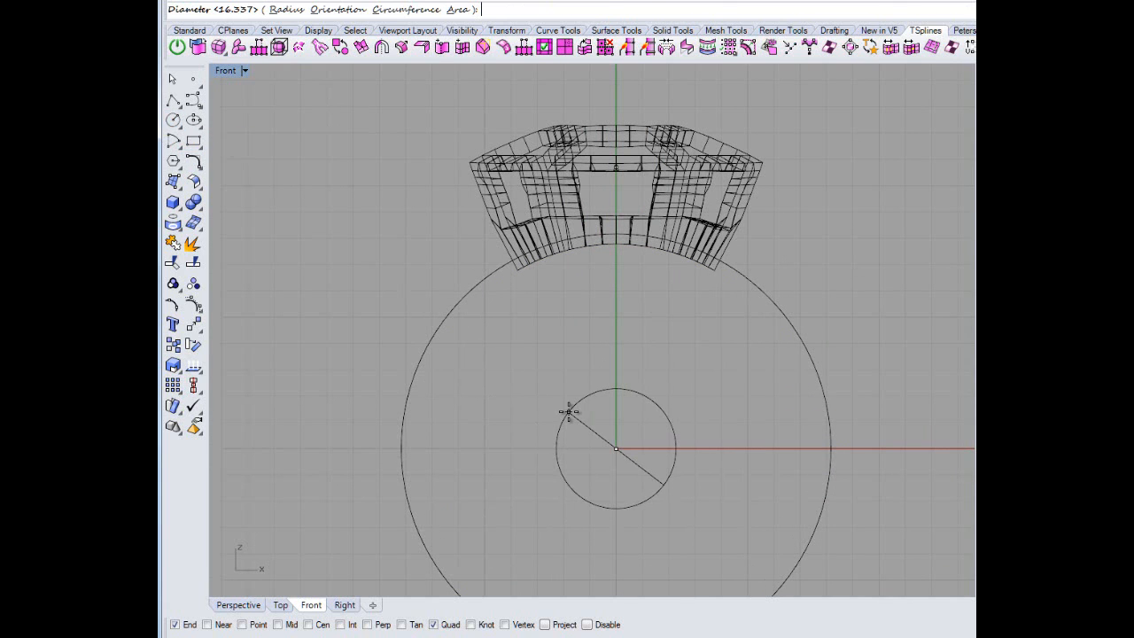
pyautogui.write('17')
pyautogui.press('Return')
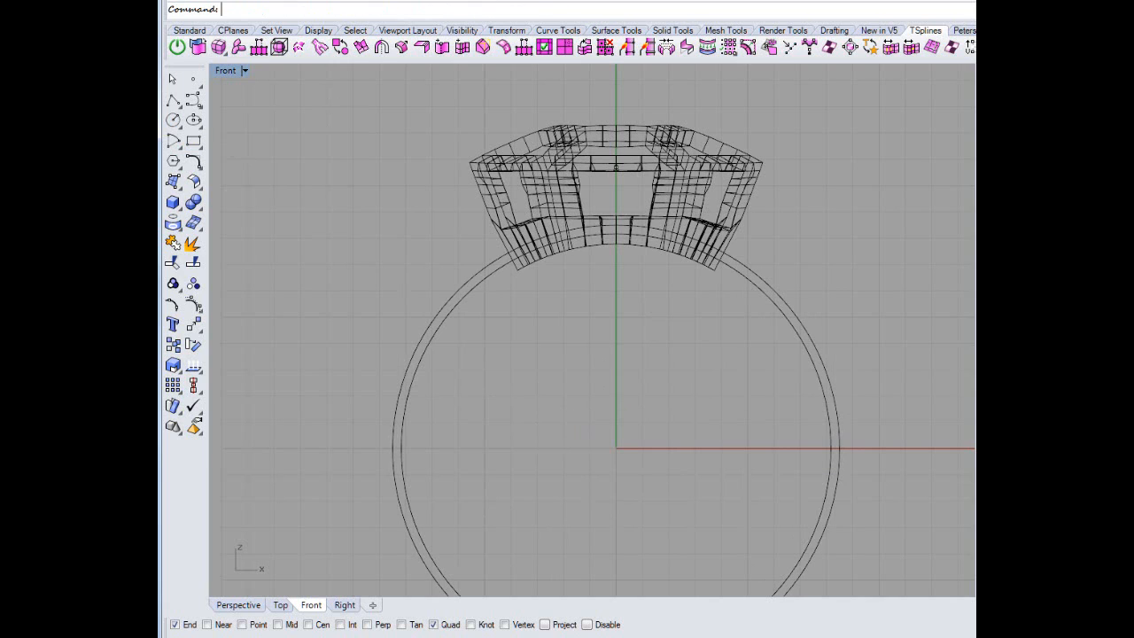
pyautogui.click(455, 288)
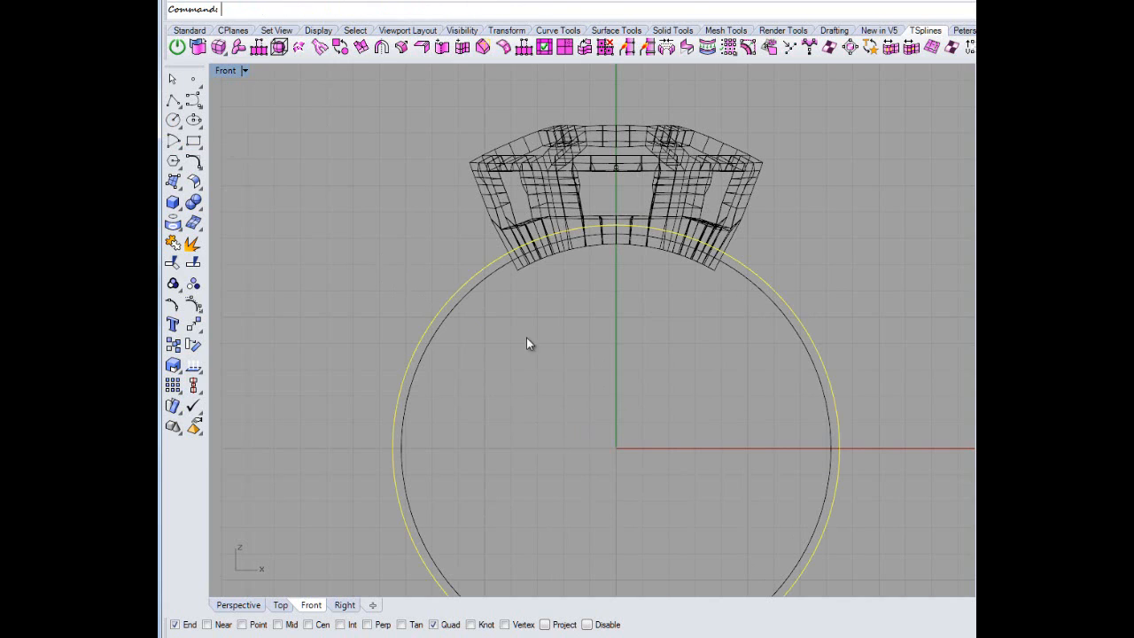
pyautogui.click(532, 349)
pyautogui.click(457, 288)
pyautogui.press('Delete')
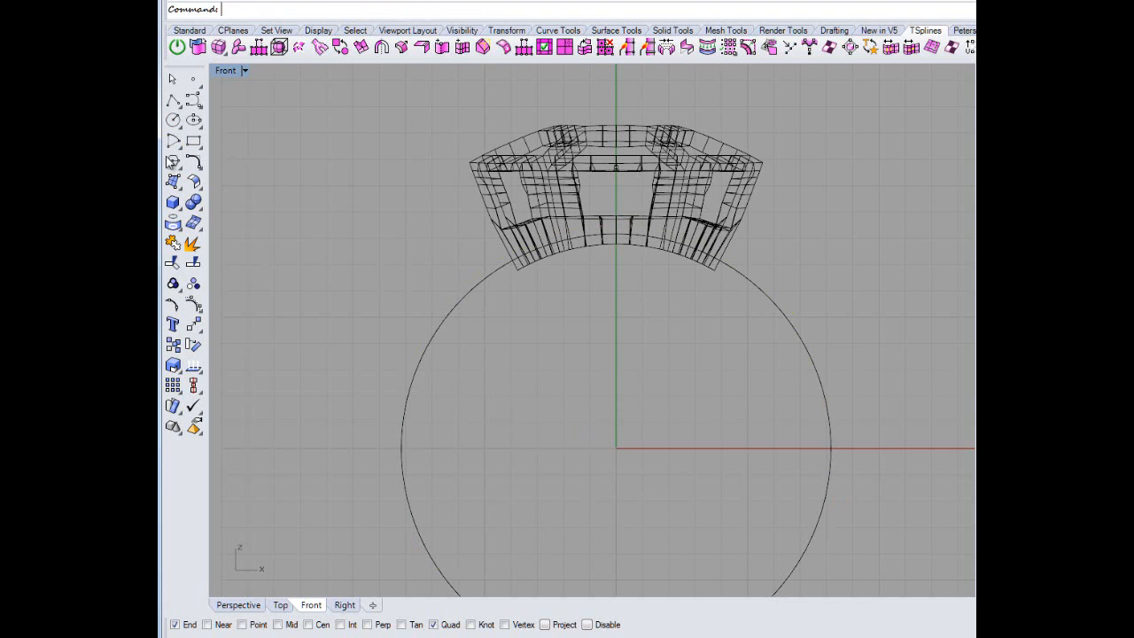
pyautogui.click(430, 358)
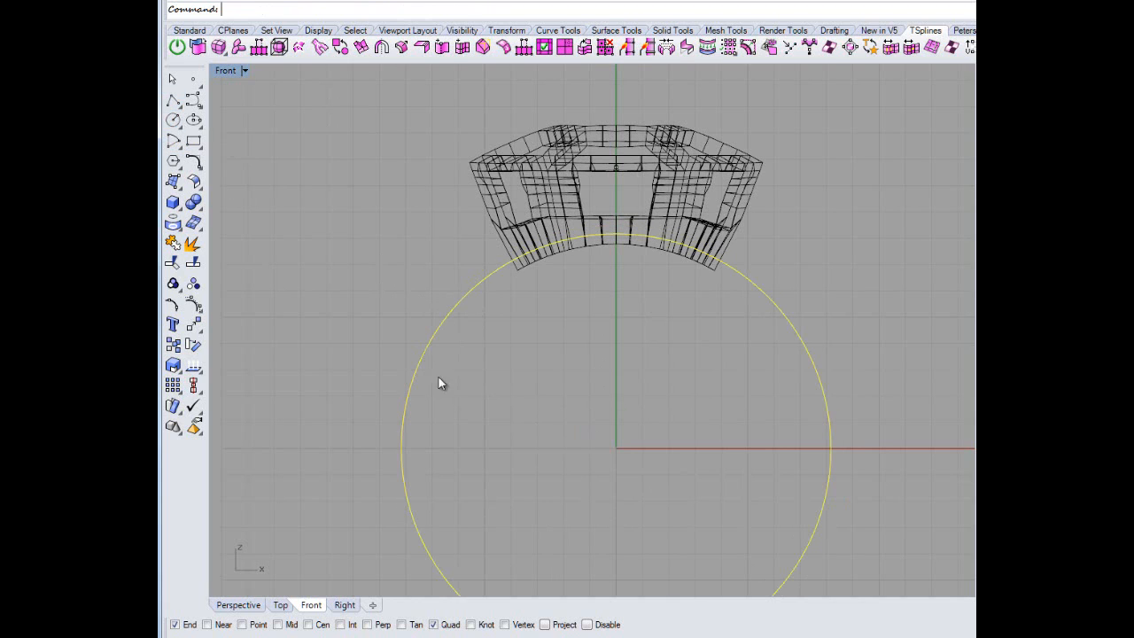
pyautogui.click(484, 397)
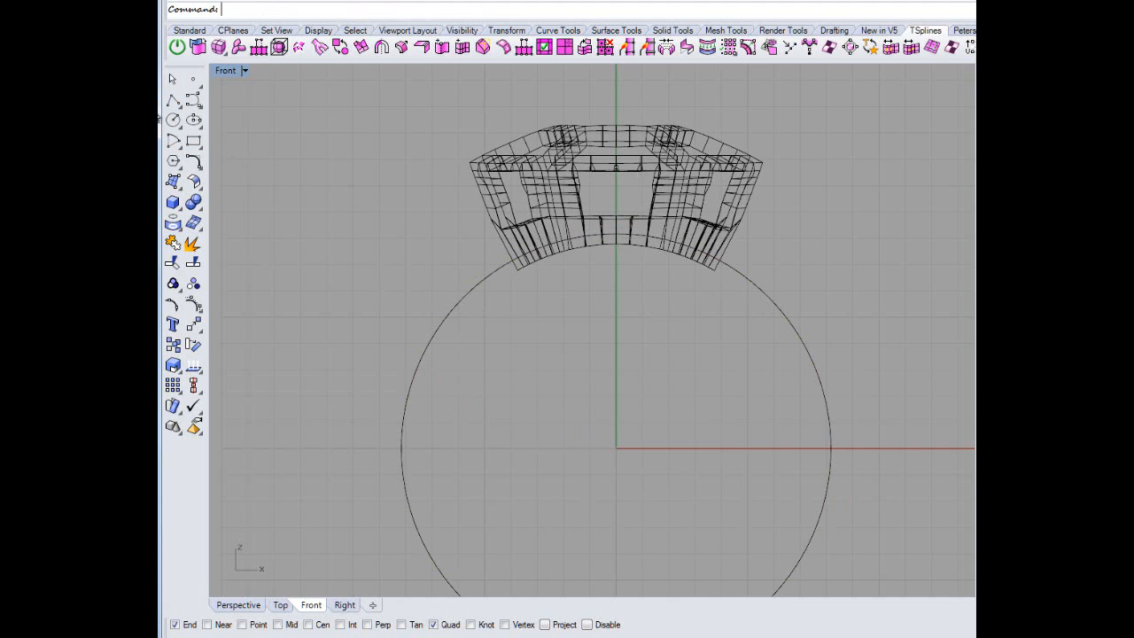
# Draw a circle about 15.48 in diameter from the origin to the ring head's curved underside, and delete the larger circle around it.
pyautogui.click(173, 120)
pyautogui.click(616, 448)
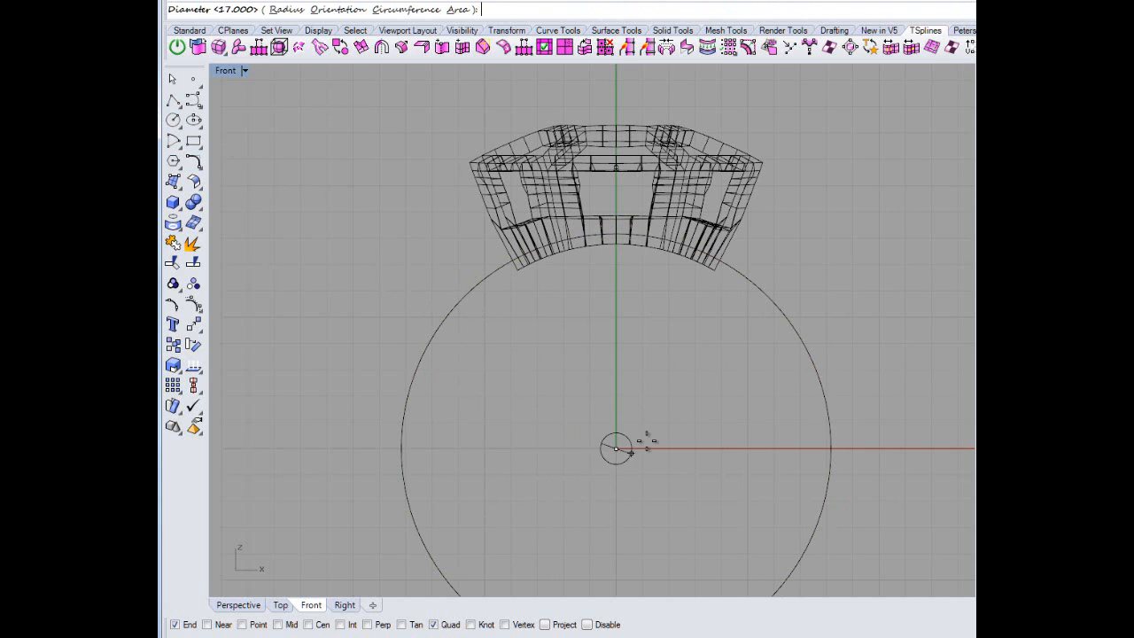
pyautogui.click(526, 270)
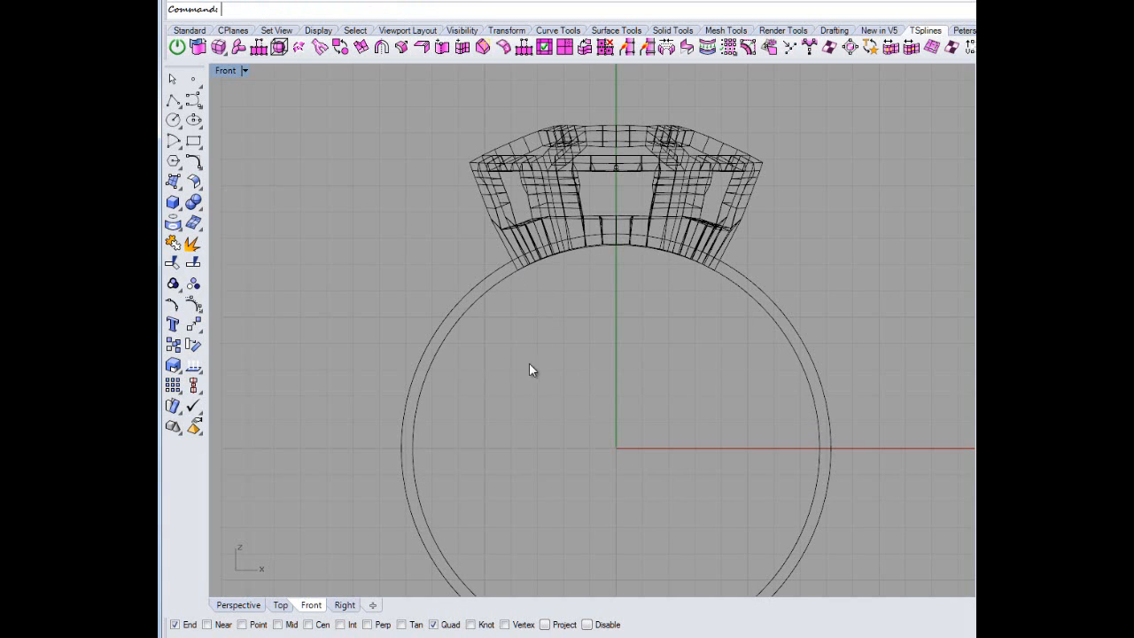
pyautogui.click(468, 293)
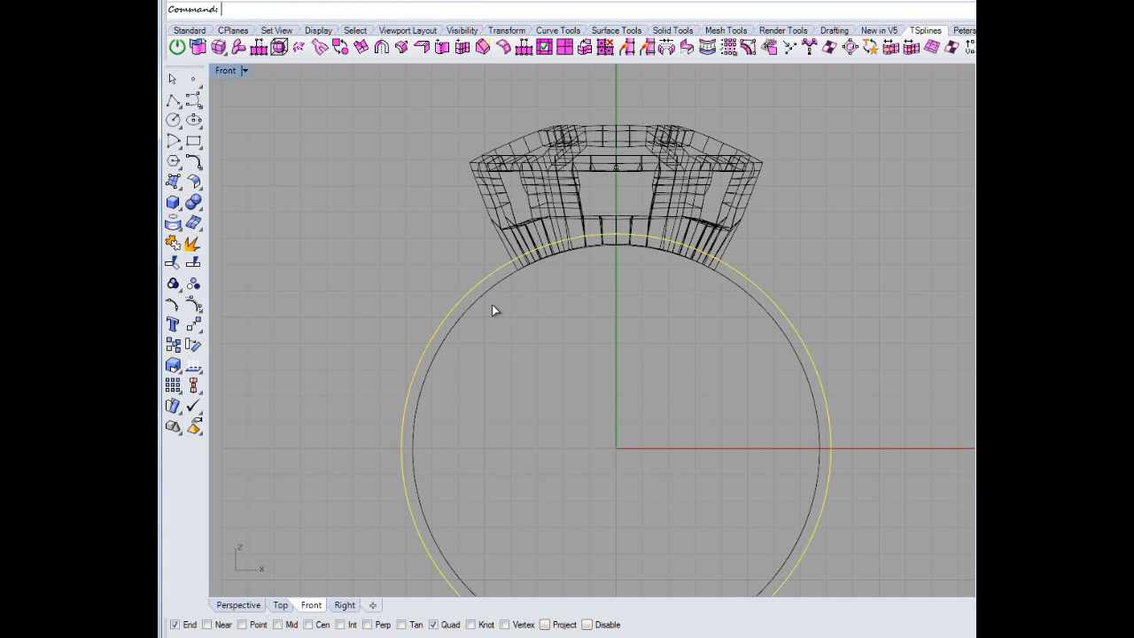
pyautogui.press('Delete')
# Draw a larger concentric circle centred at the origin, with its top just below the lower rail of the head's middle window.
pyautogui.click(173, 120)
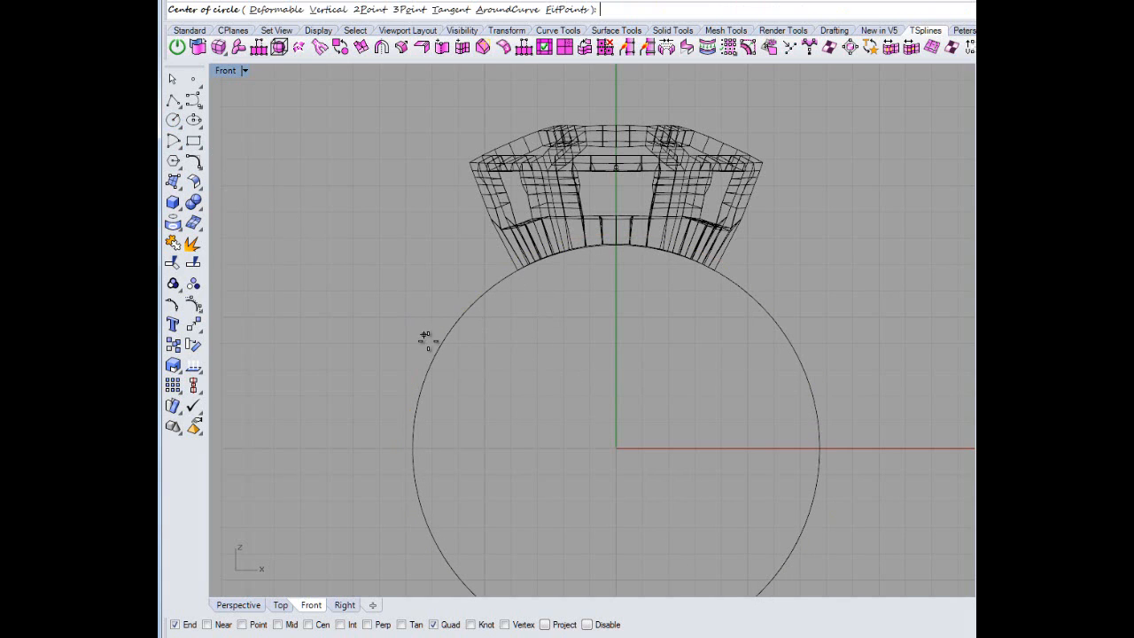
pyautogui.click(616, 447)
pyautogui.scroll(3, 426, 339)
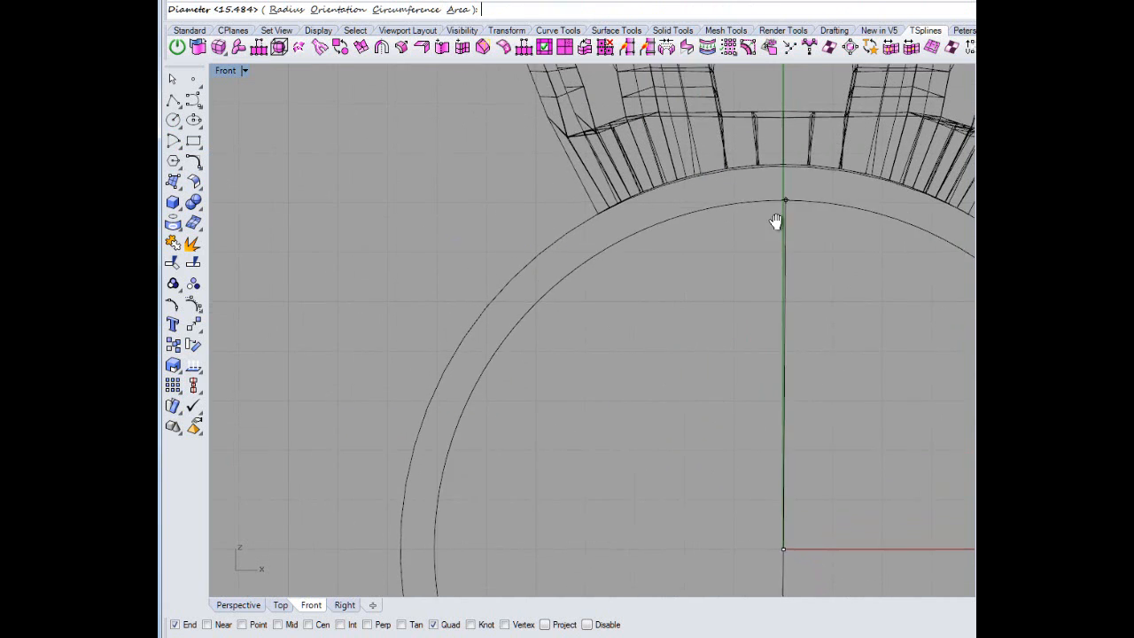
pyautogui.scroll(2, 769, 237)
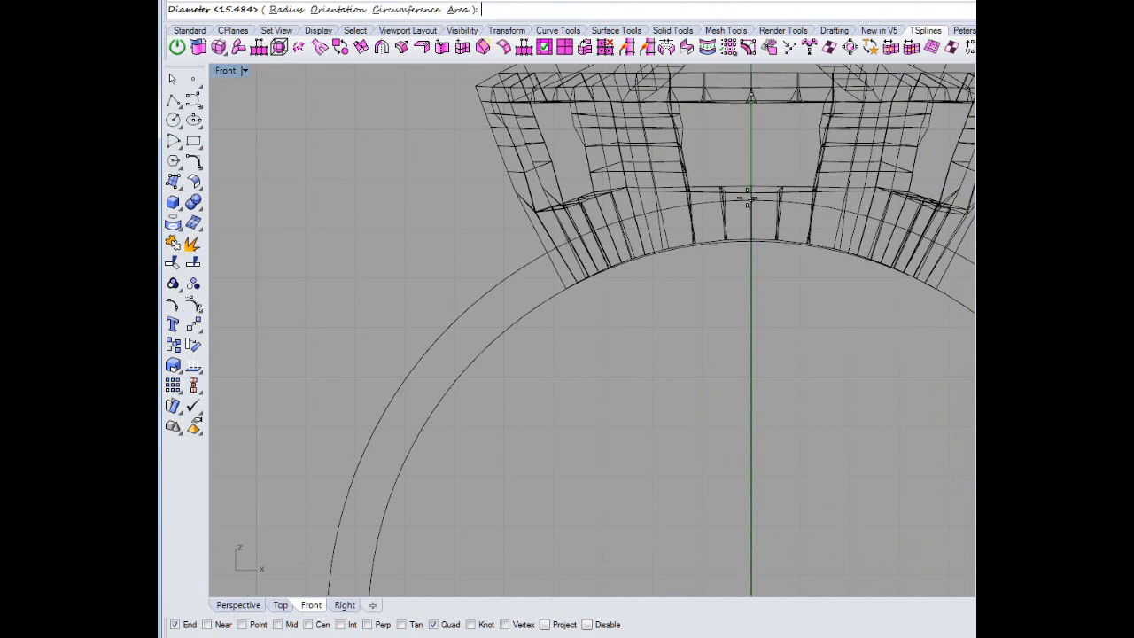
pyautogui.click(749, 205)
pyautogui.scroll(-4, 682, 405)
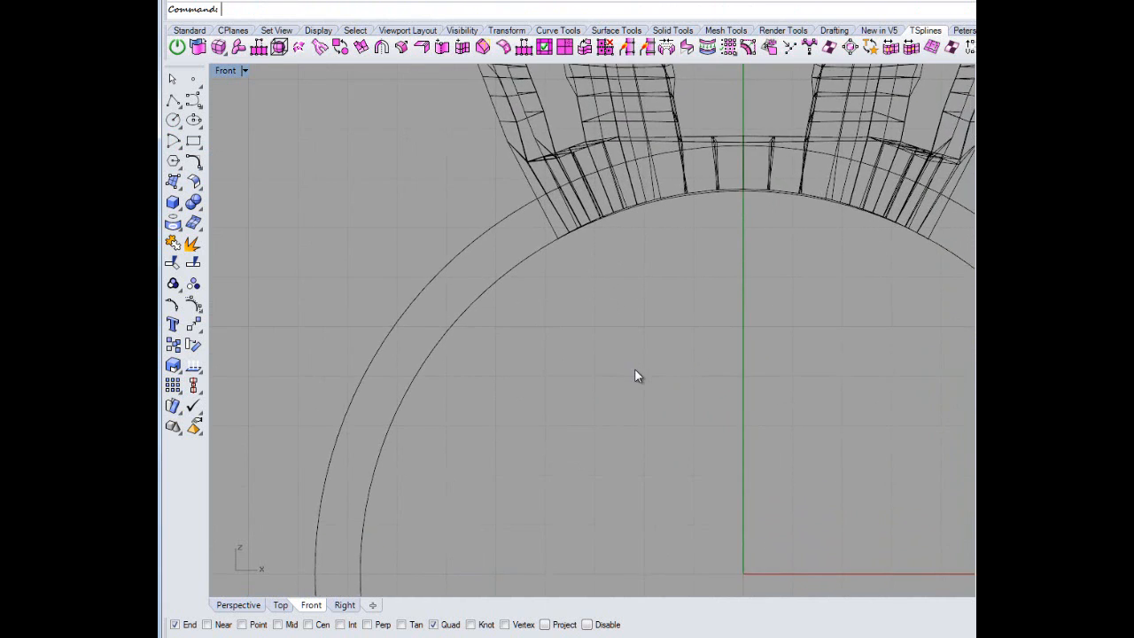
# Create a T-spline pipe along the larger circle, with an added handle at its lowest point and a default radius of 1.
pyautogui.click(493, 288)
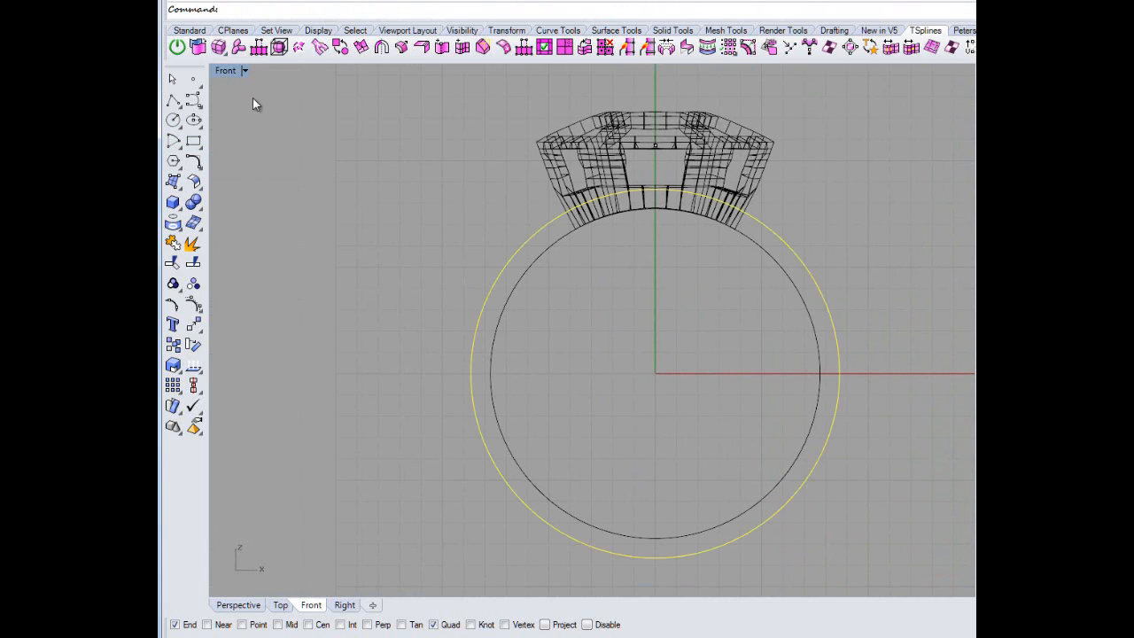
pyautogui.click(237, 46)
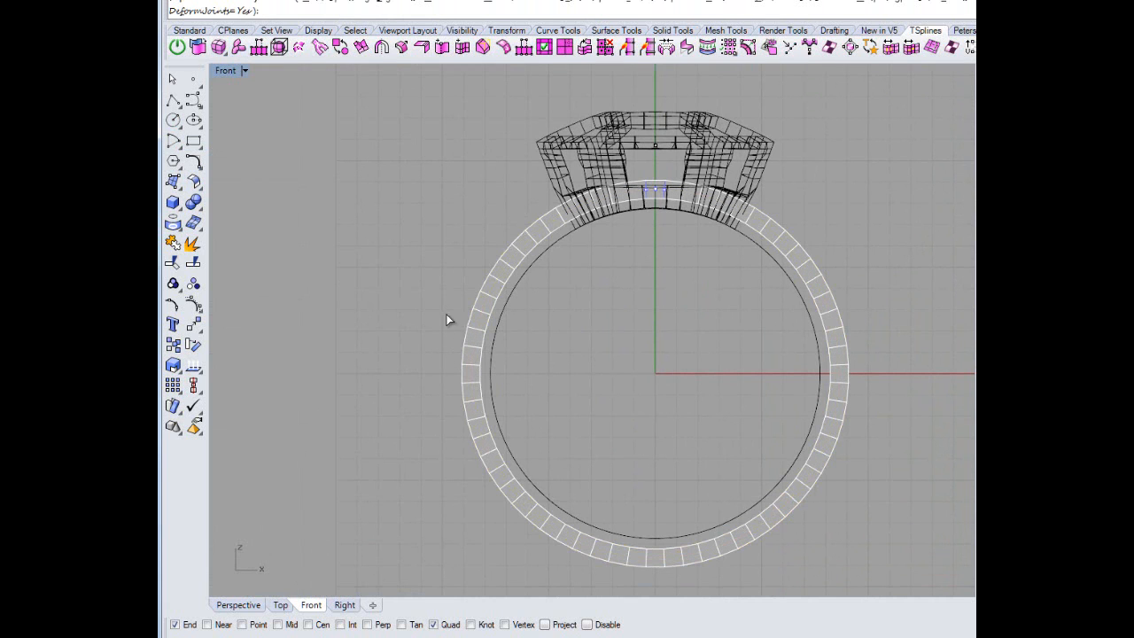
pyautogui.scroll(5, 666, 183)
pyautogui.scroll(-3, 666, 183)
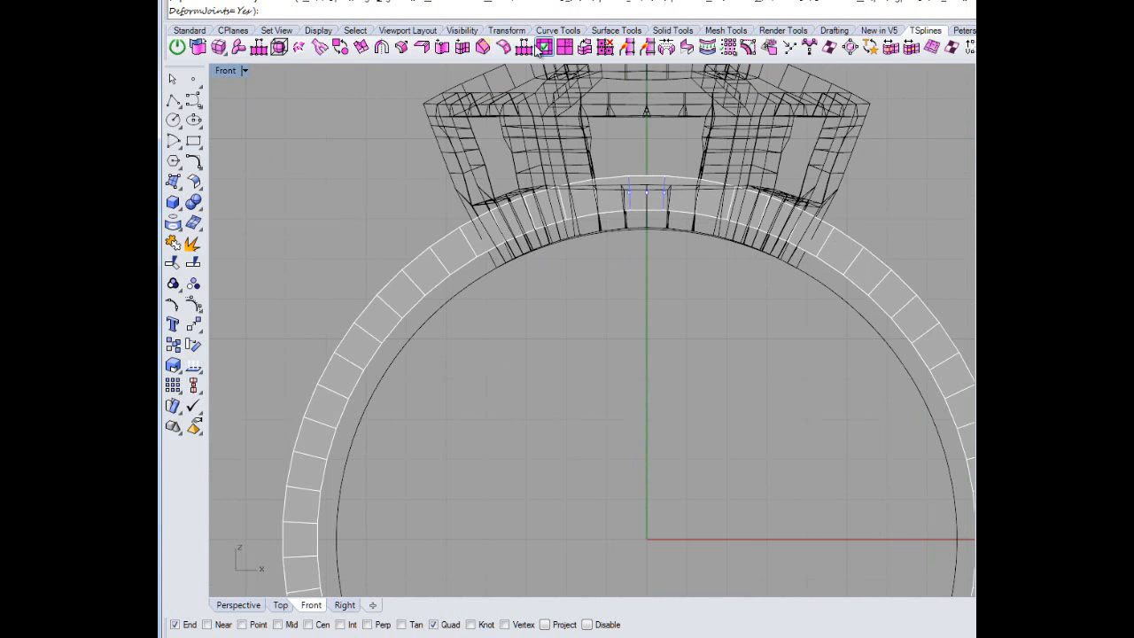
pyautogui.click(540, 49)
pyautogui.scroll(-5, 623, 351)
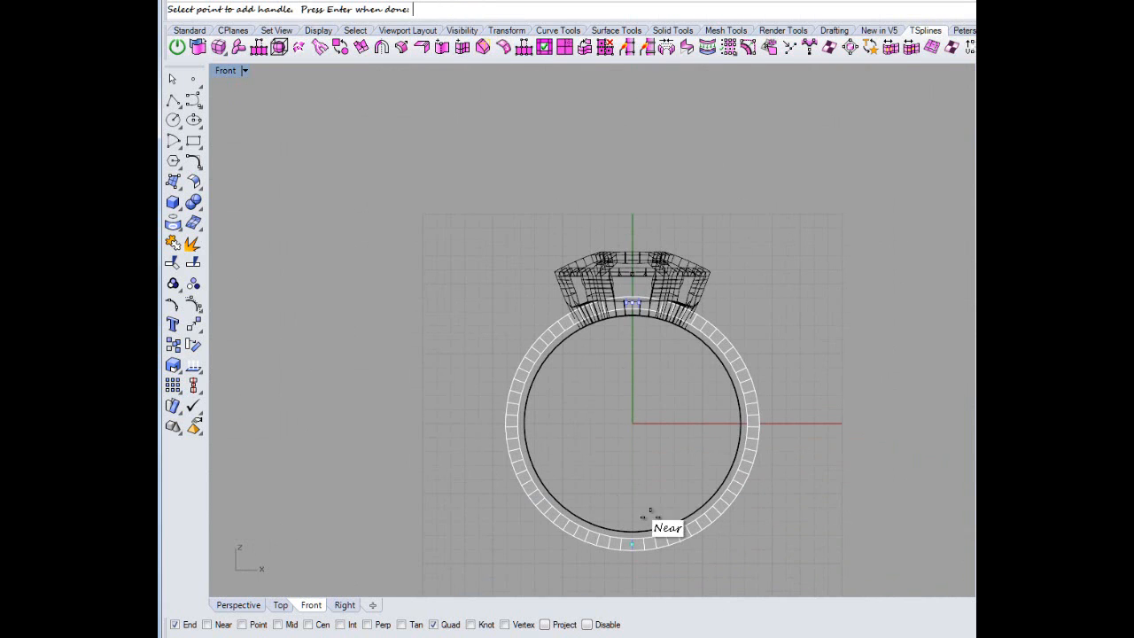
pyautogui.press('Return')
pyautogui.moveTo(615, 465)
pyautogui.mouseDown(button='right')
pyautogui.moveTo(646, 463)
pyautogui.moveTo(604, 456)
pyautogui.mouseUp(button='right')
pyautogui.click(713, 5)
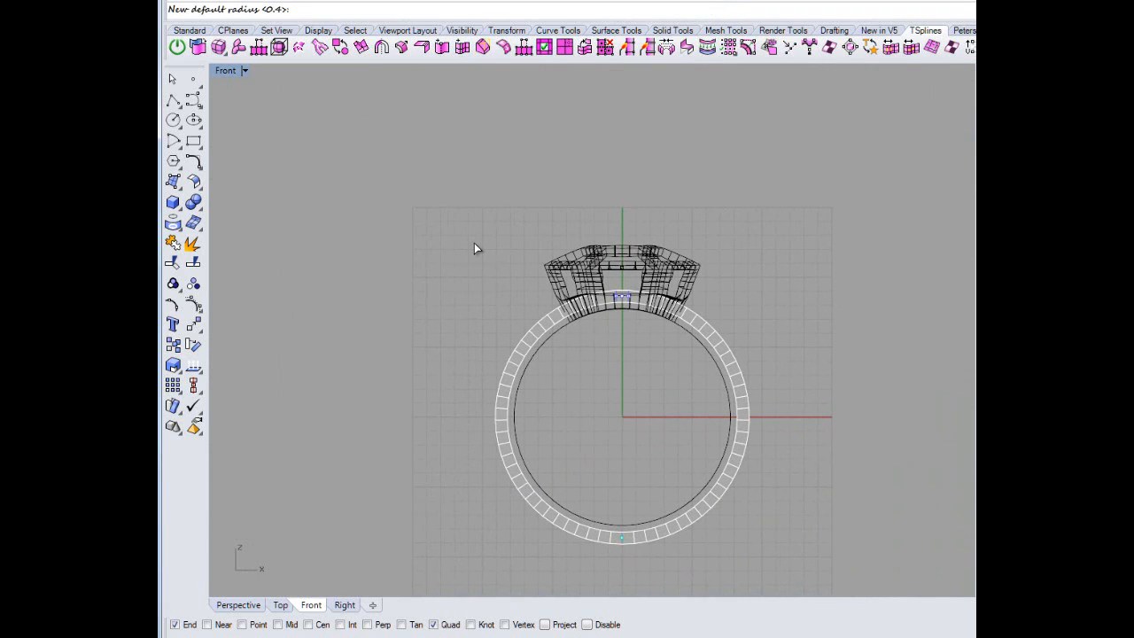
pyautogui.write('1')
pyautogui.press('Return')
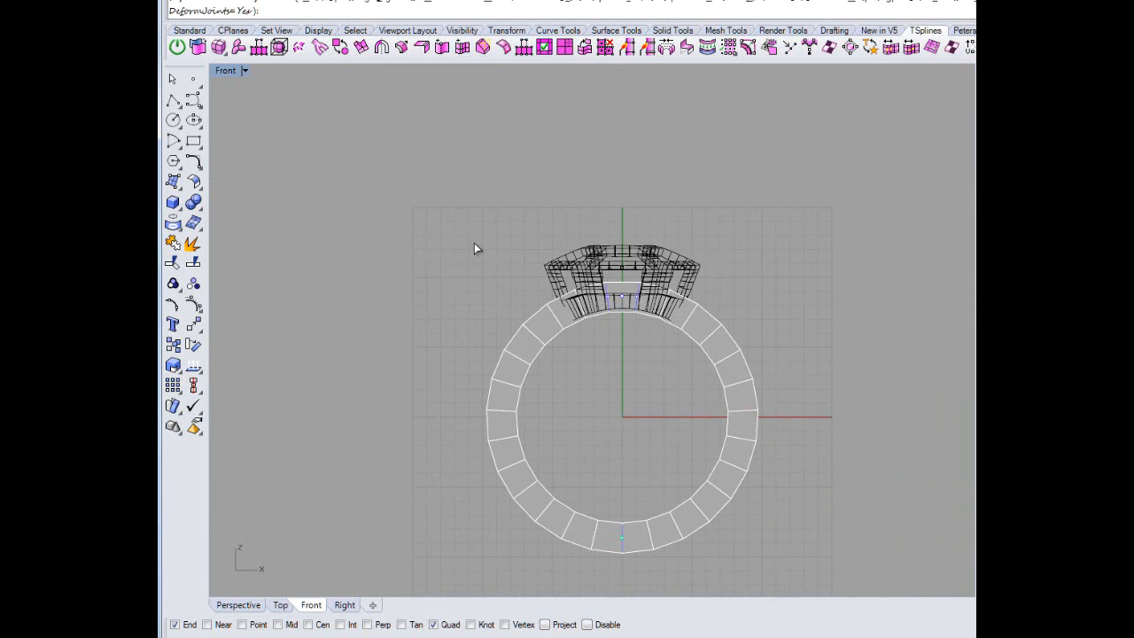
# Slightly adjust the pipe radius at the handle on the bottom of the band and finish the pipe.
pyautogui.moveTo(656, 446); pyautogui.dragTo(576, 411, button='right')
pyautogui.scroll(2, 578, 437)
pyautogui.scroll(-3, 550, 454)
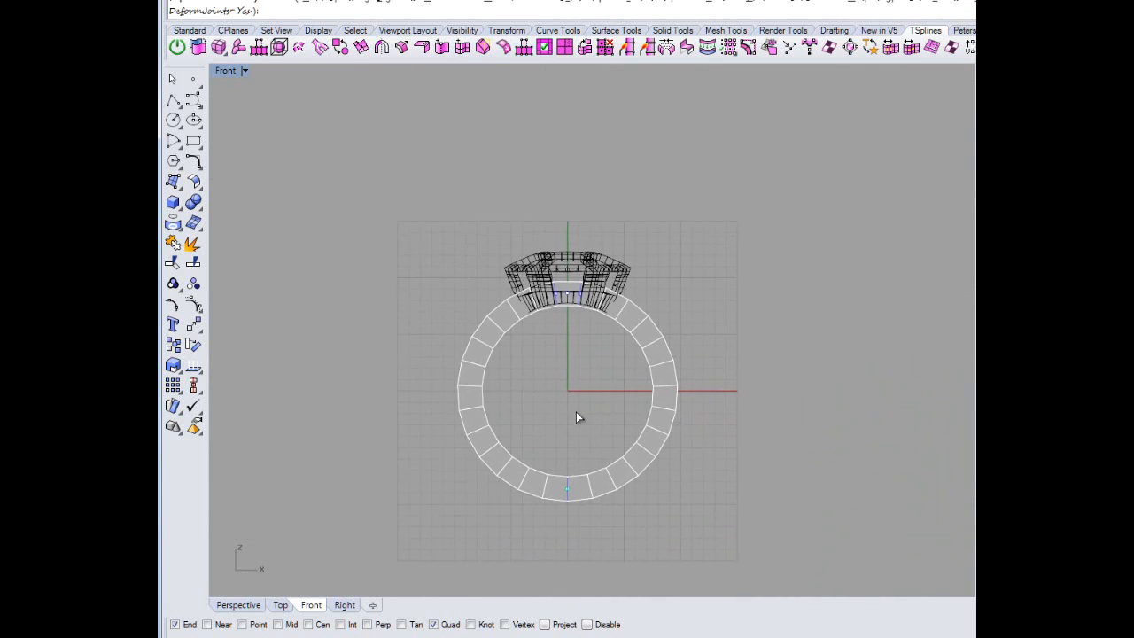
pyautogui.scroll(1, 554, 494)
pyautogui.scroll(2, 553, 495)
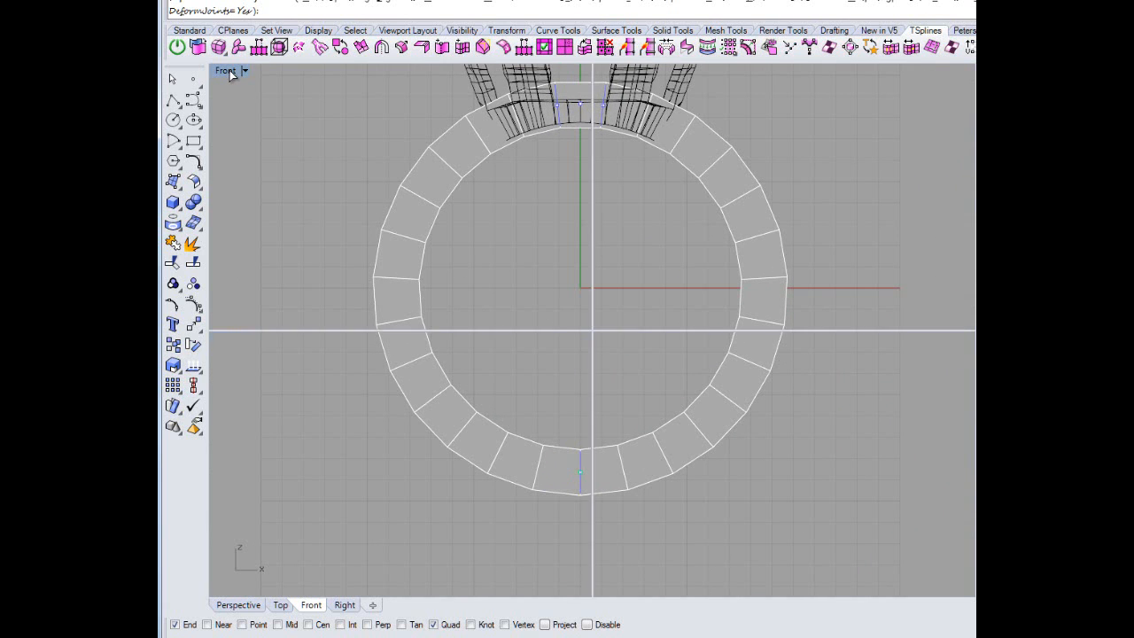
pyautogui.doubleClick(227, 71)
pyautogui.scroll(6, 779, 266)
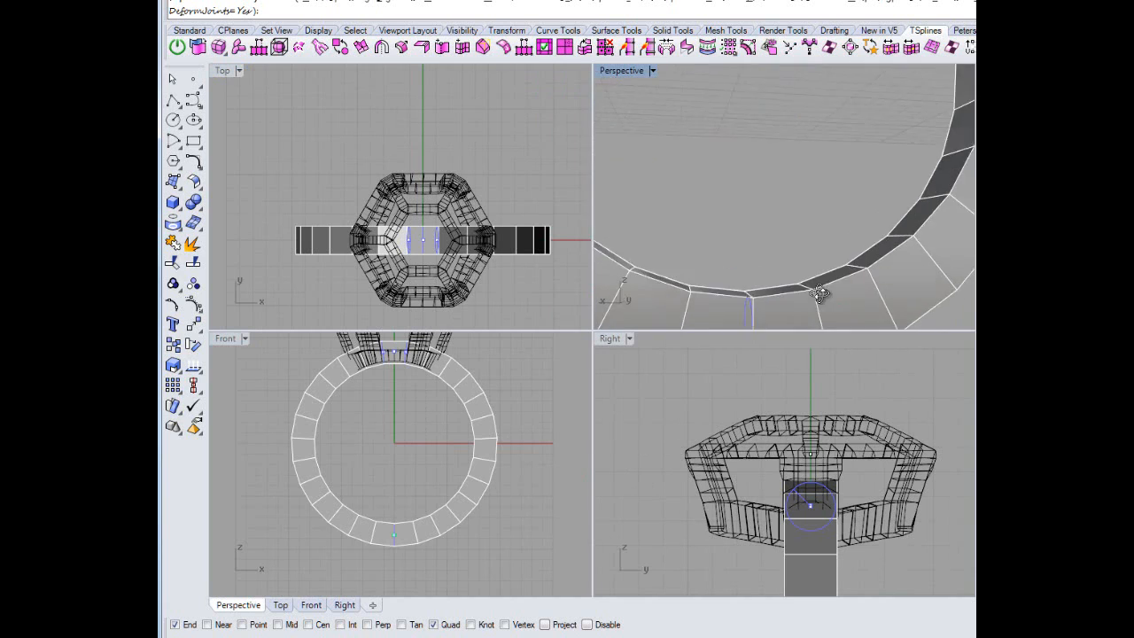
pyautogui.scroll(-7, 739, 240)
pyautogui.scroll(5, 727, 296)
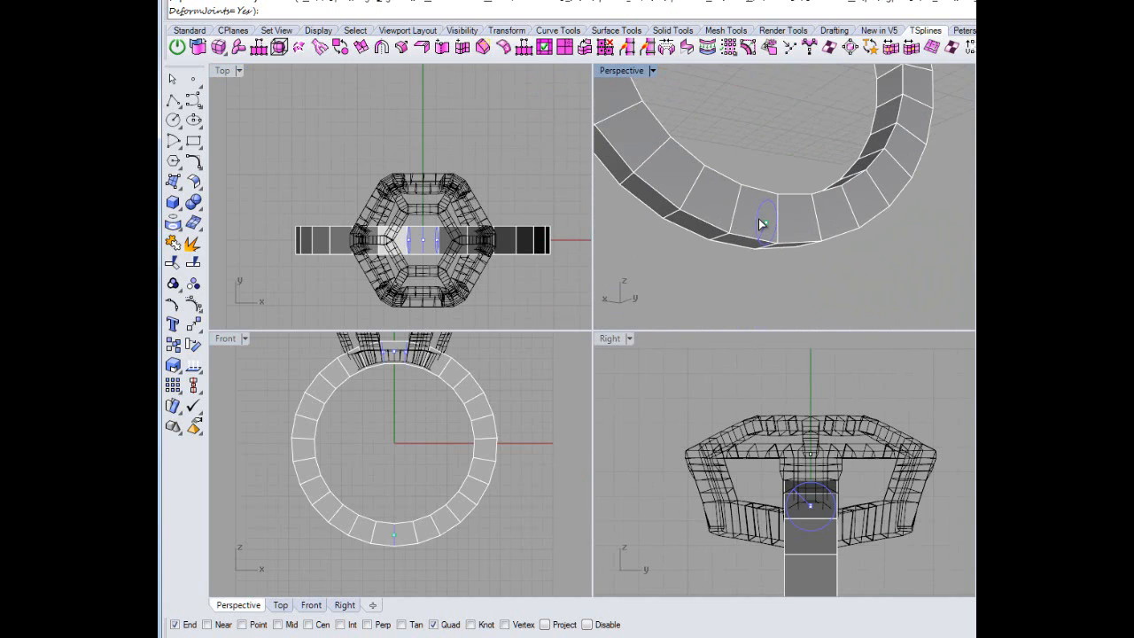
pyautogui.click(759, 218)
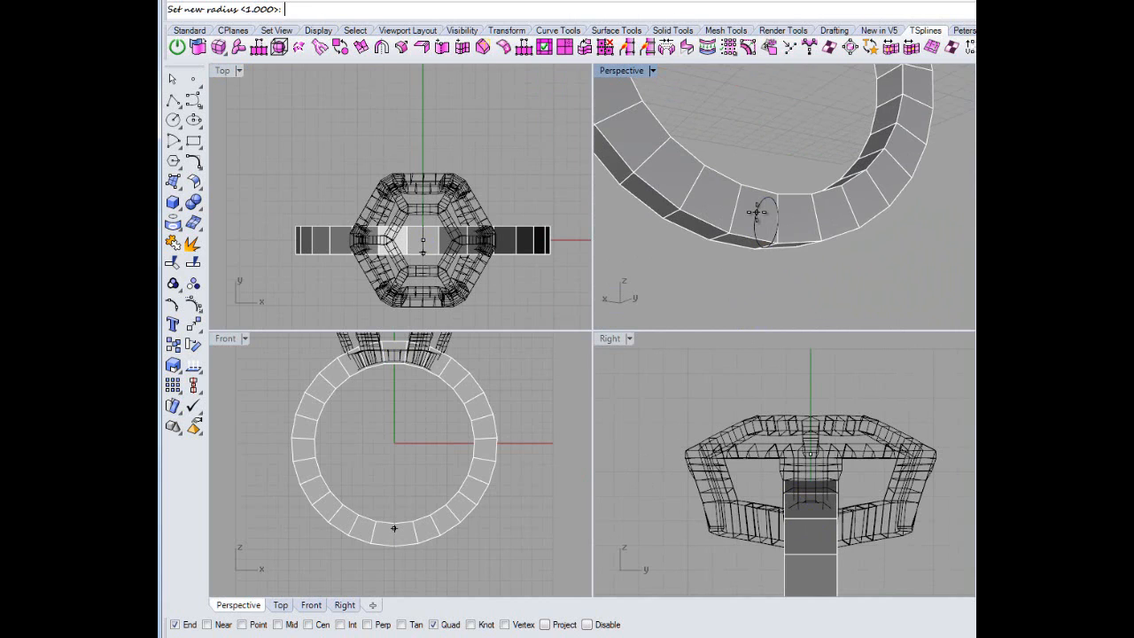
pyautogui.click(757, 215)
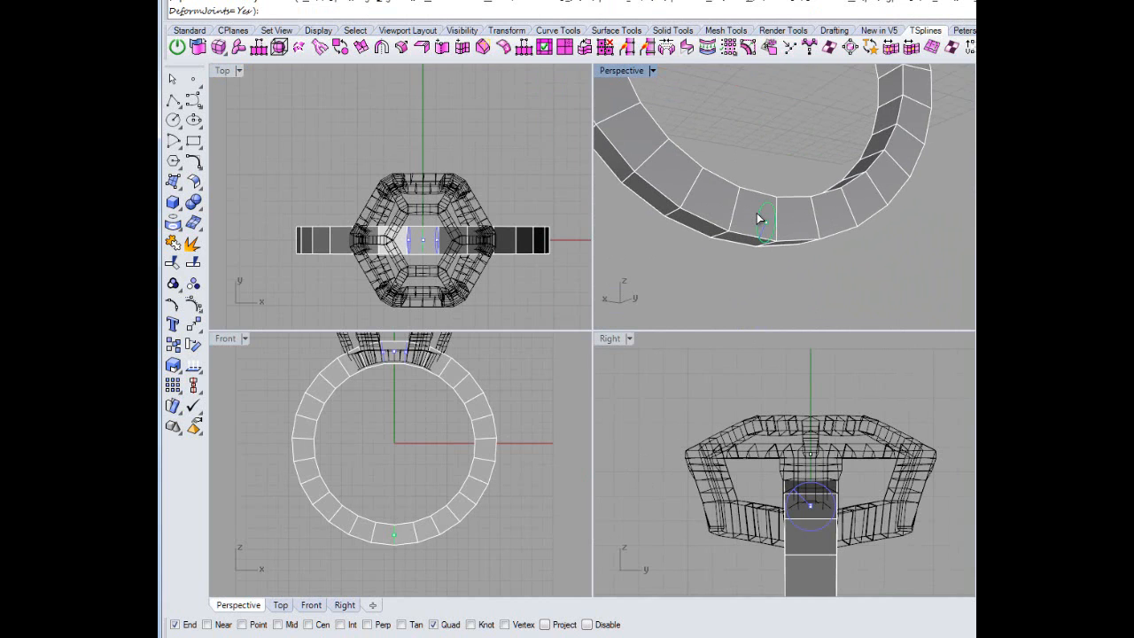
pyautogui.rightClick(756, 213)
pyautogui.scroll(-5, 730, 225)
pyautogui.moveTo(731, 234)
pyautogui.mouseDown(button='right')
pyautogui.moveTo(747, 269)
pyautogui.moveTo(700, 278)
pyautogui.mouseUp(button='right')
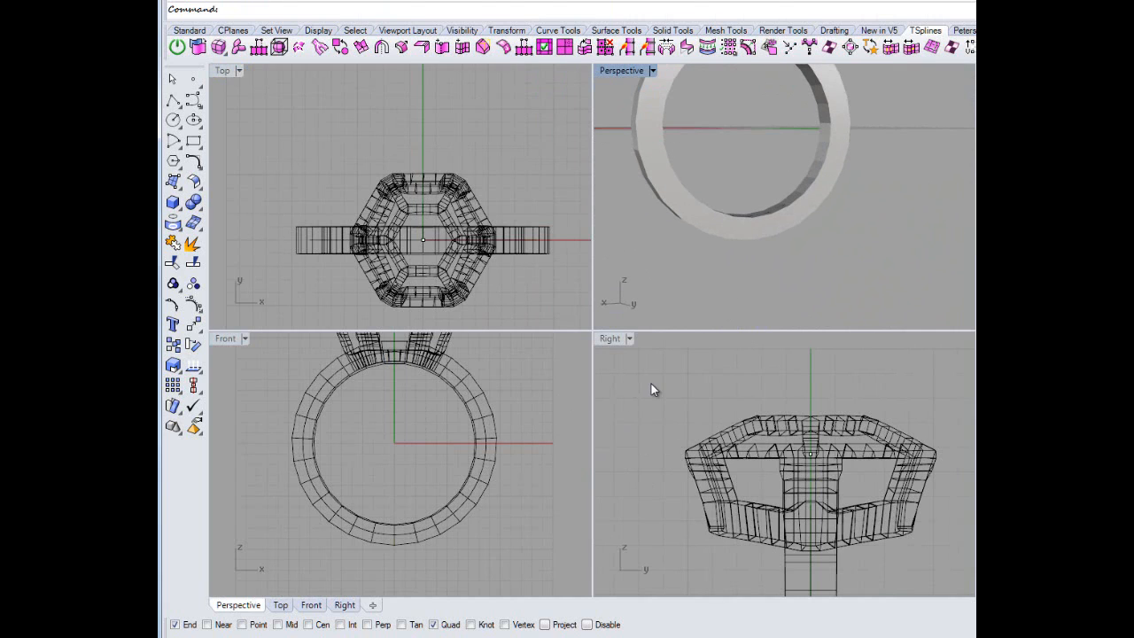
# Change the hexagonal ring head's display colour to purple.
pyautogui.moveTo(651, 383); pyautogui.dragTo(974, 567)
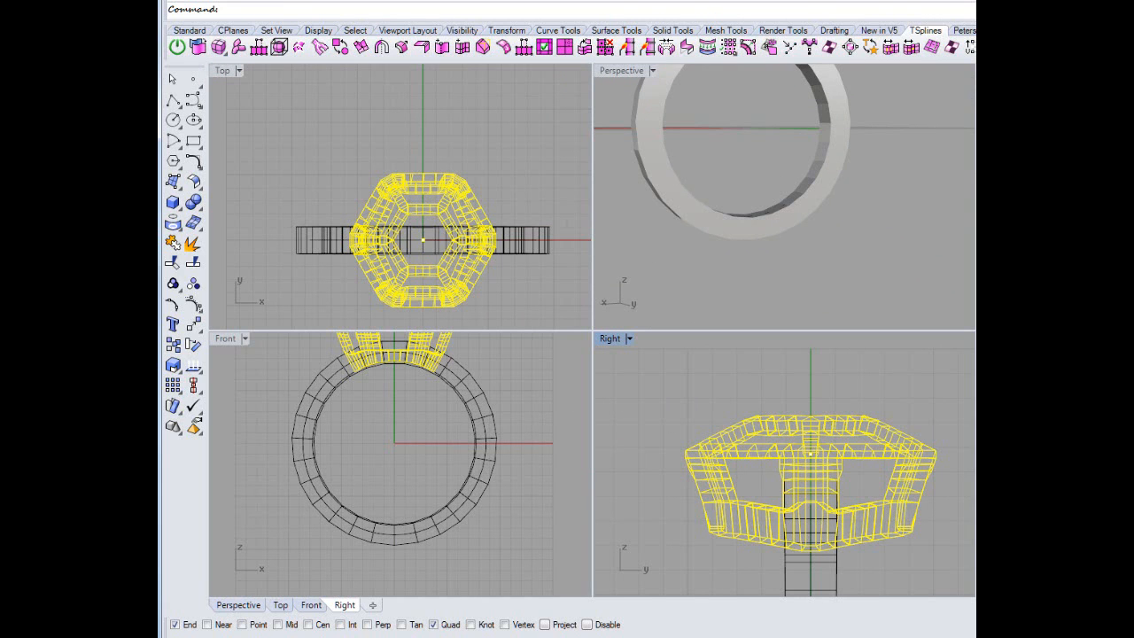
pyautogui.click(942, 383)
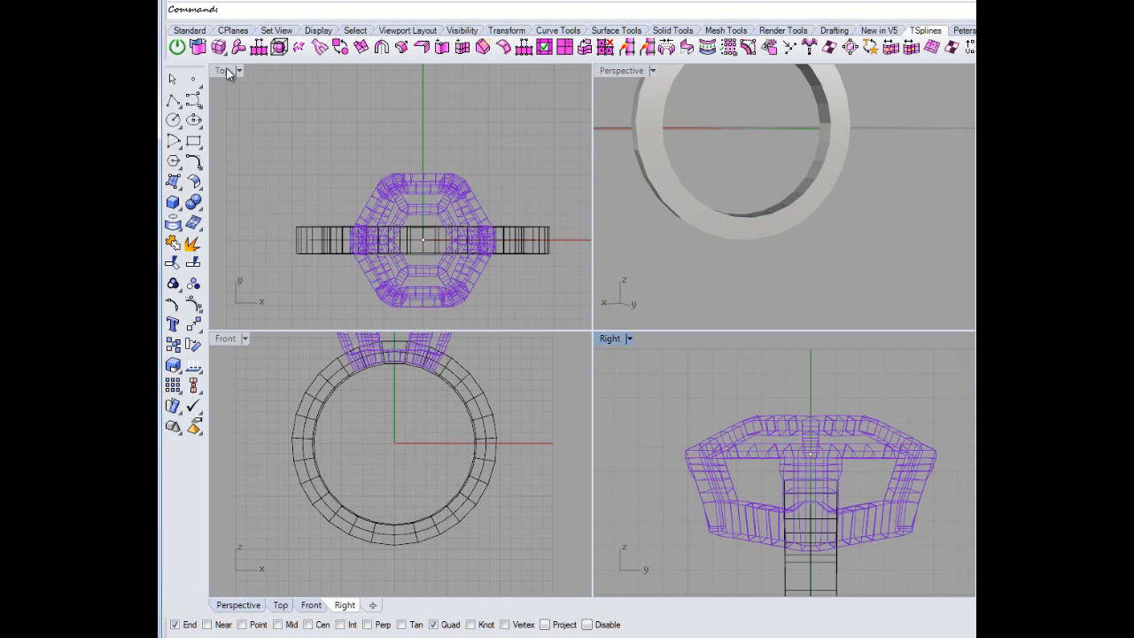
# In T-Splines edit mode, delete the faces of the band's top centre segment and the adjacent segment to its right in the front view.
pyautogui.doubleClick(225, 339)
pyautogui.moveTo(483, 346); pyautogui.dragTo(449, 430, button='right')
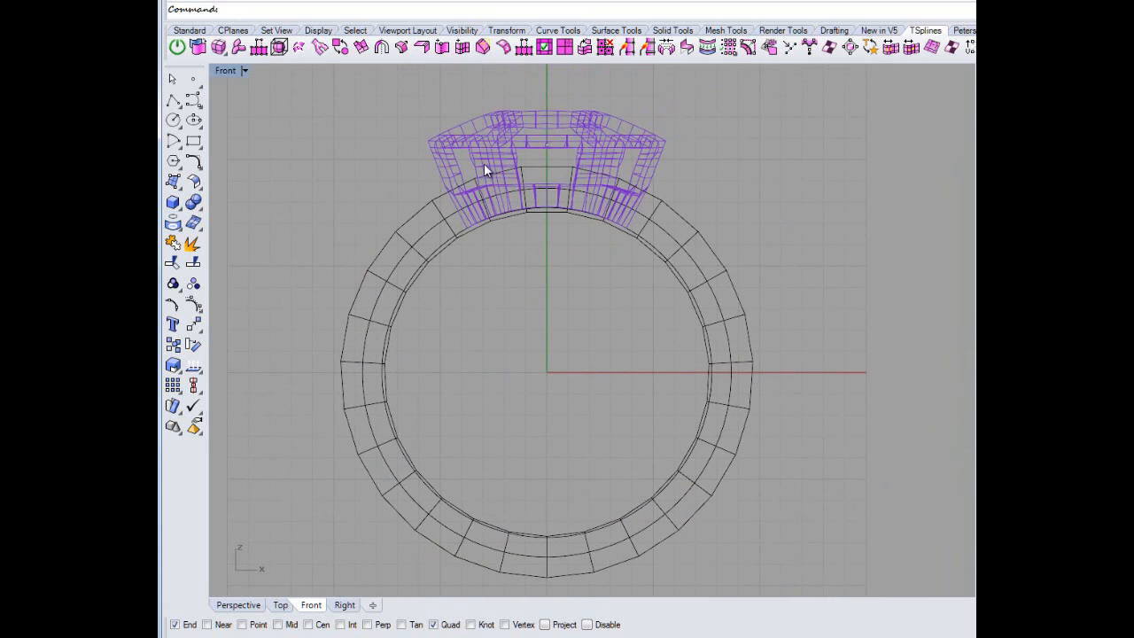
pyautogui.scroll(5, 497, 169)
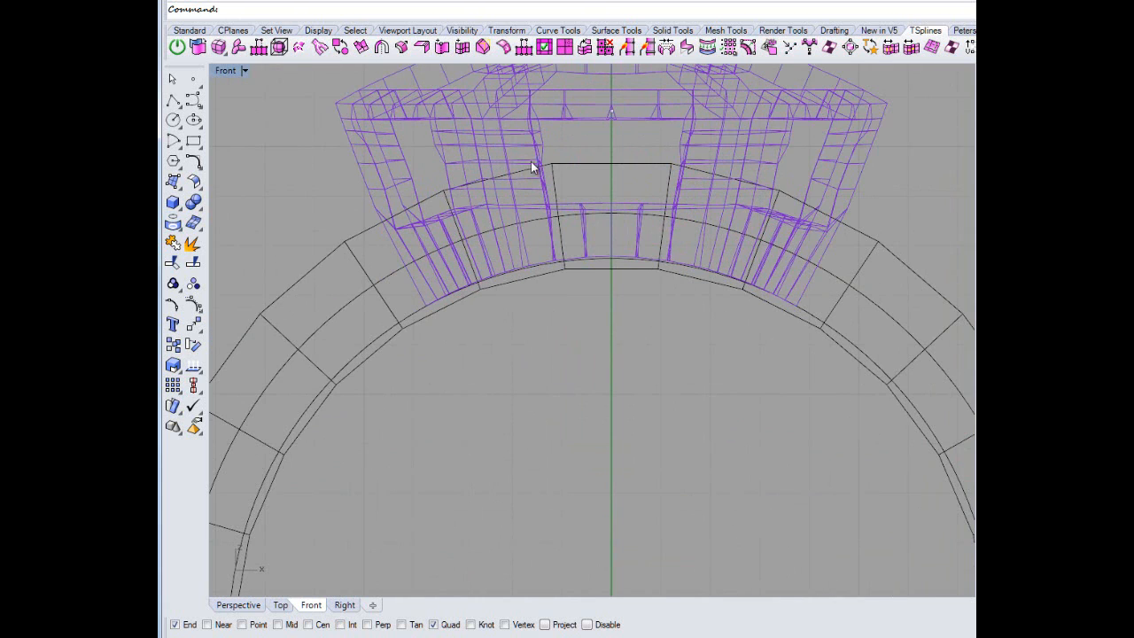
pyautogui.click(193, 244)
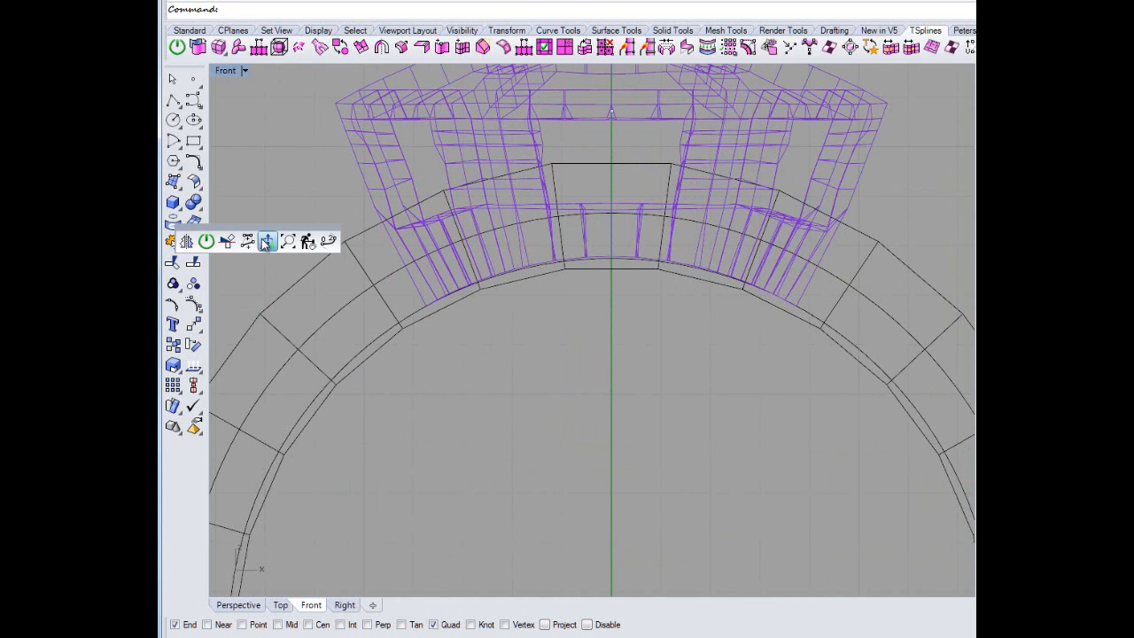
pyautogui.click(203, 241)
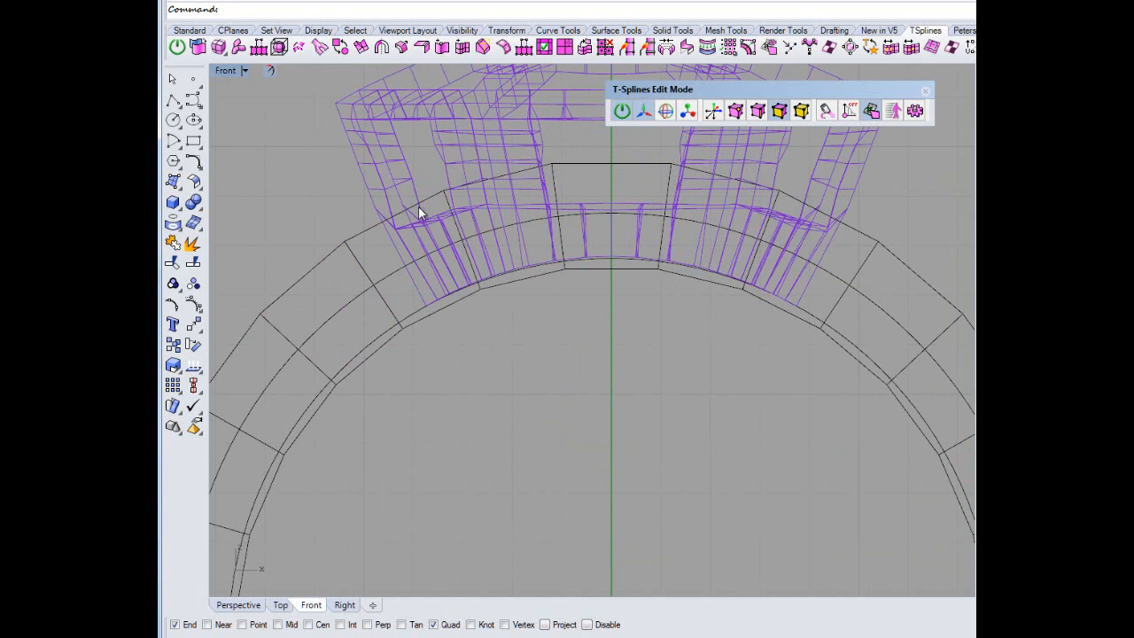
pyautogui.click(436, 231)
pyautogui.click(590, 415)
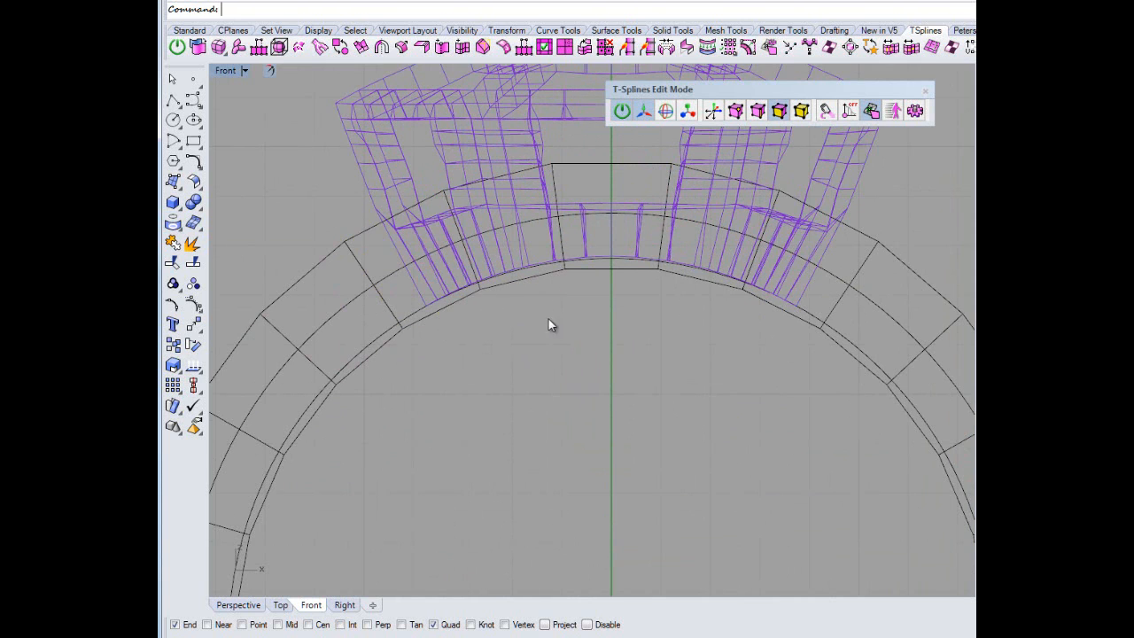
pyautogui.scroll(-5, 548, 325)
pyautogui.moveTo(396, 151); pyautogui.dragTo(585, 314)
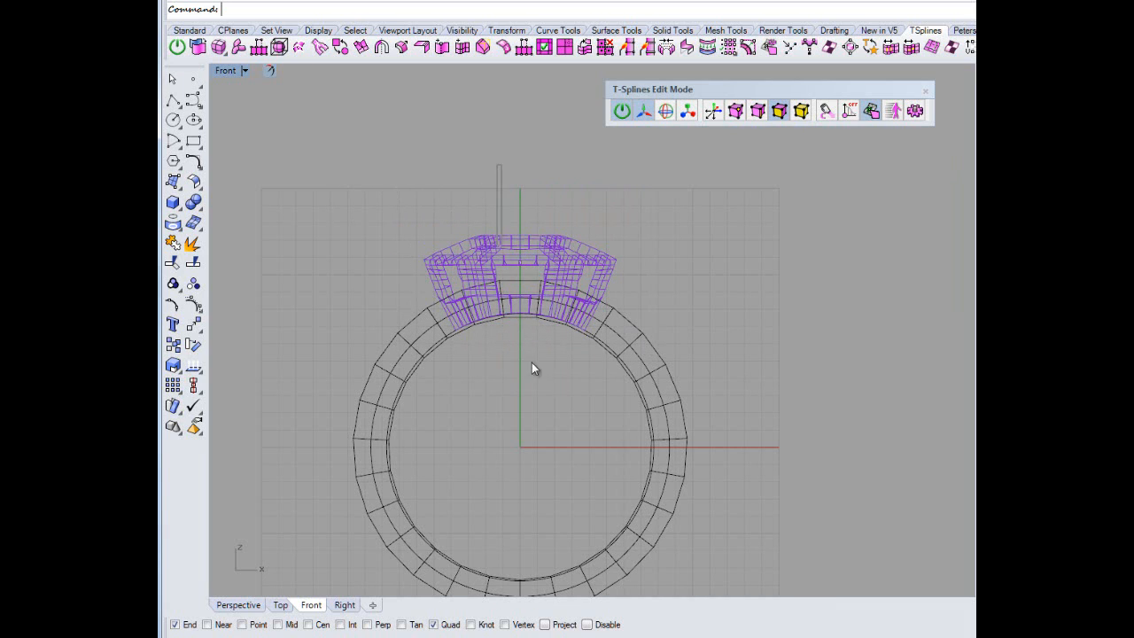
pyautogui.moveTo(531, 362); pyautogui.dragTo(609, 391)
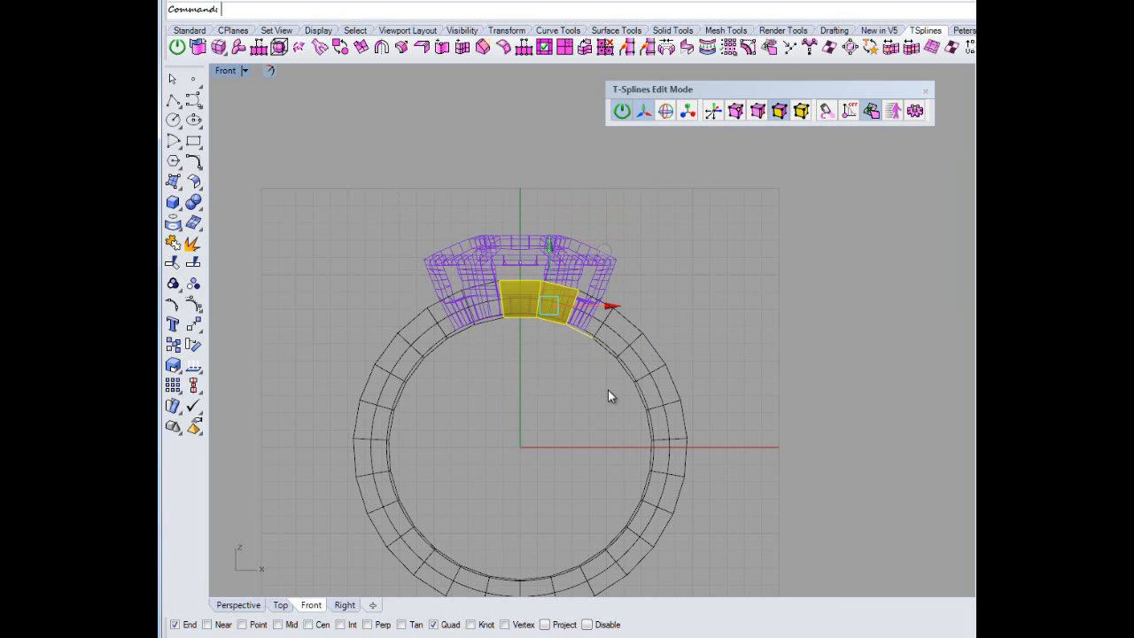
pyautogui.press('Delete')
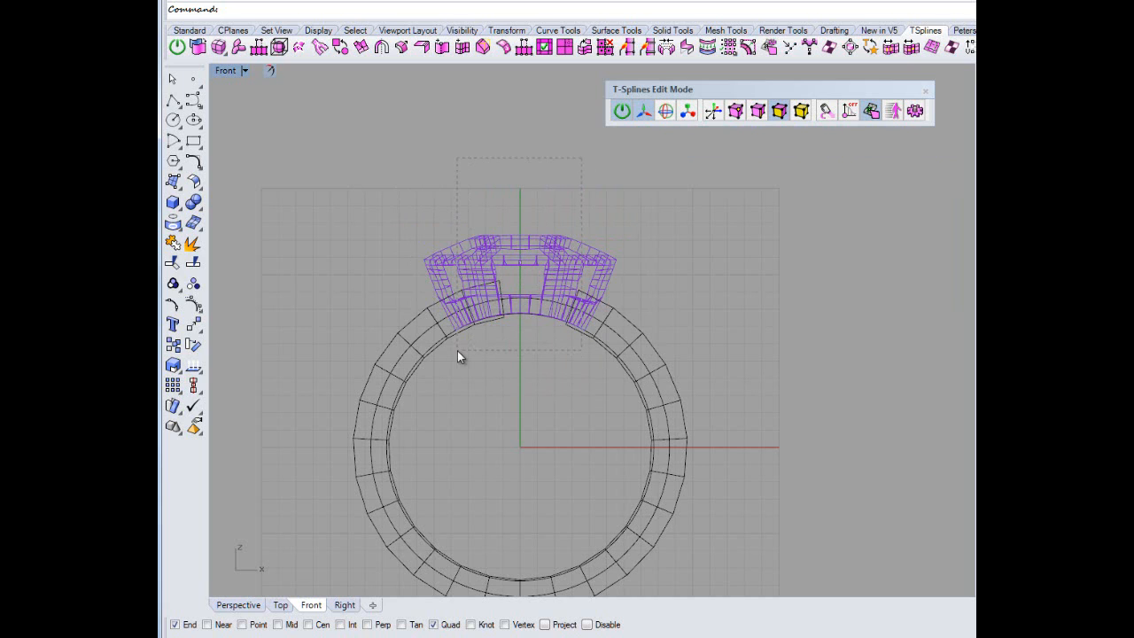
# Delete the faces of the remaining band segments overlapping the head, two on the left and one on the right, keeping both circles.
pyautogui.moveTo(457, 356); pyautogui.dragTo(457, 356)
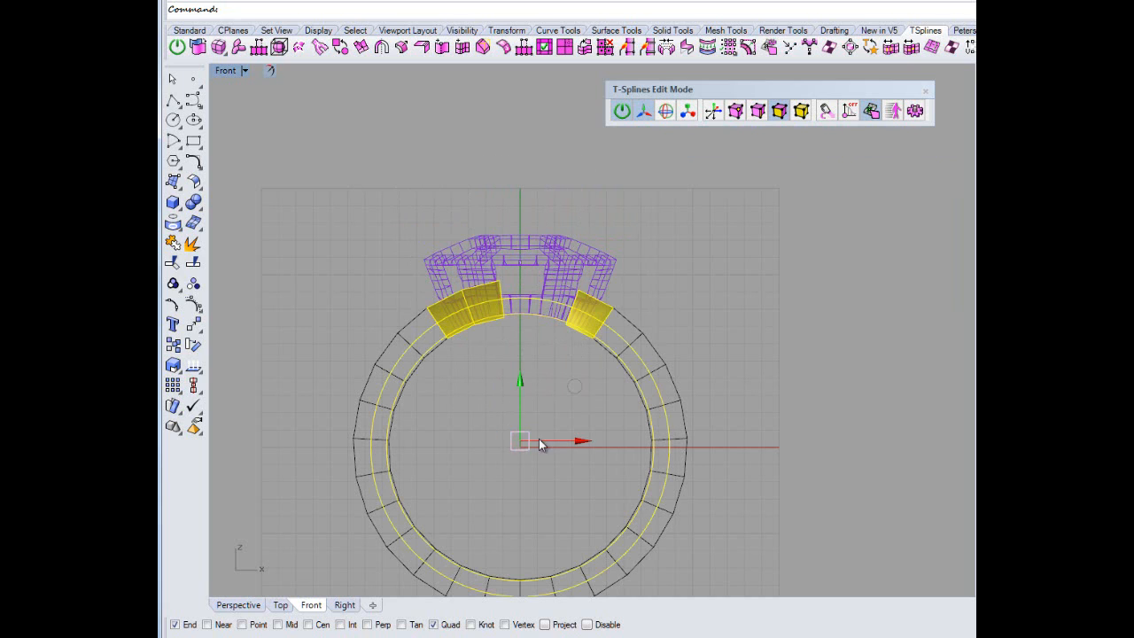
pyautogui.keyDown('ctrl'); pyautogui.moveTo(618, 452); pyautogui.dragTo(574, 465); pyautogui.keyUp('ctrl')
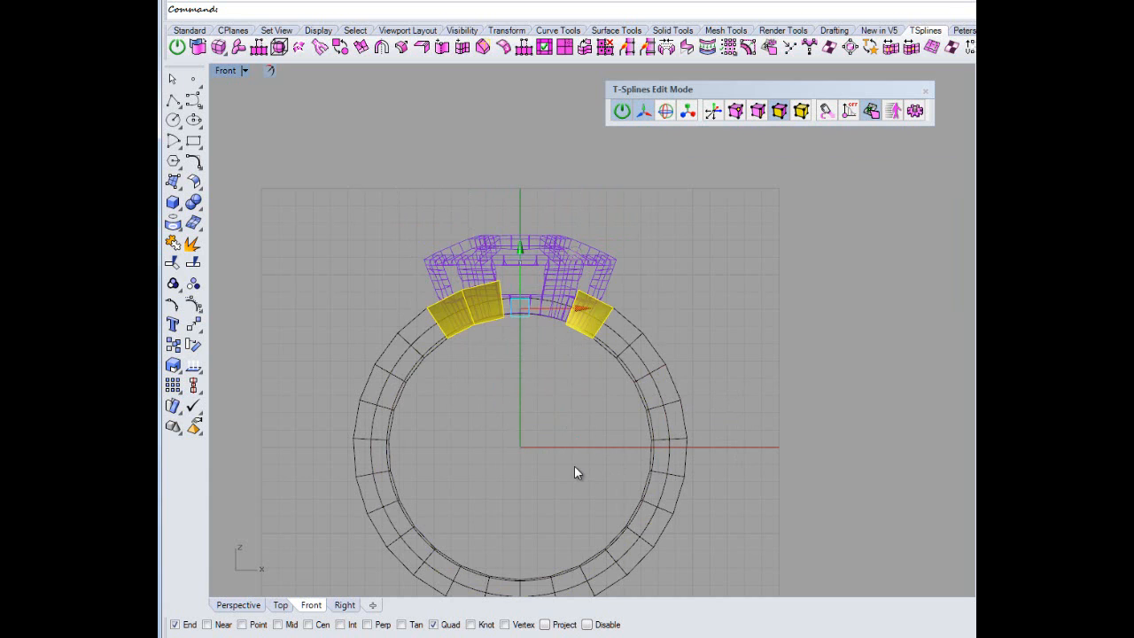
pyautogui.click(584, 444)
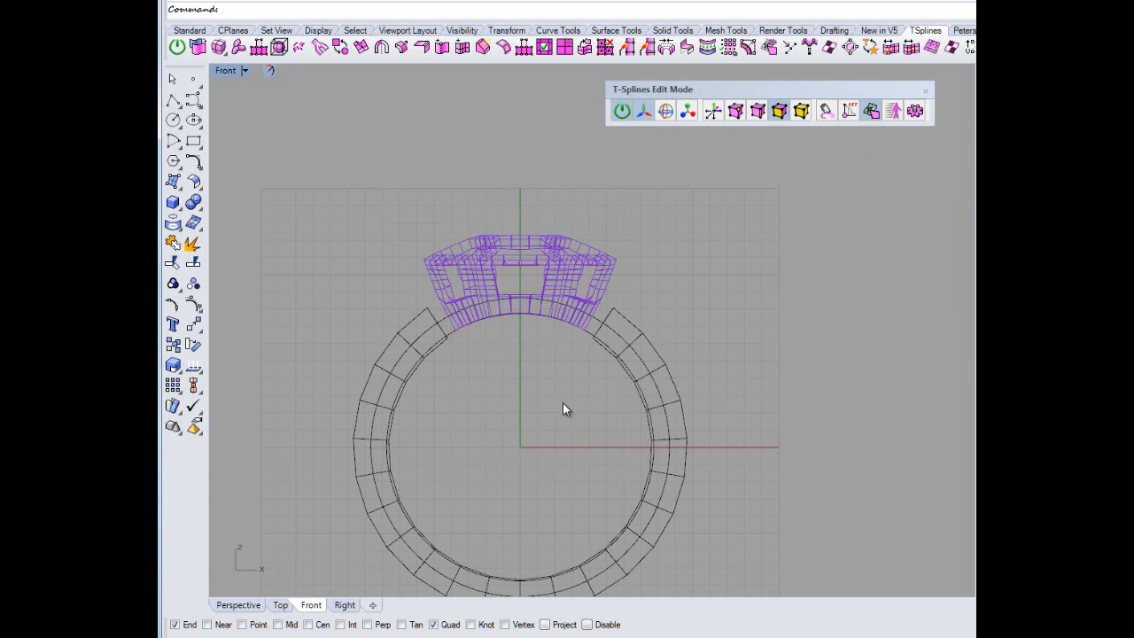
# Examine the gaps between the open band ends and the ring head from the front and in perspective.
pyautogui.scroll(4, 494, 306)
pyautogui.scroll(-1, 483, 387)
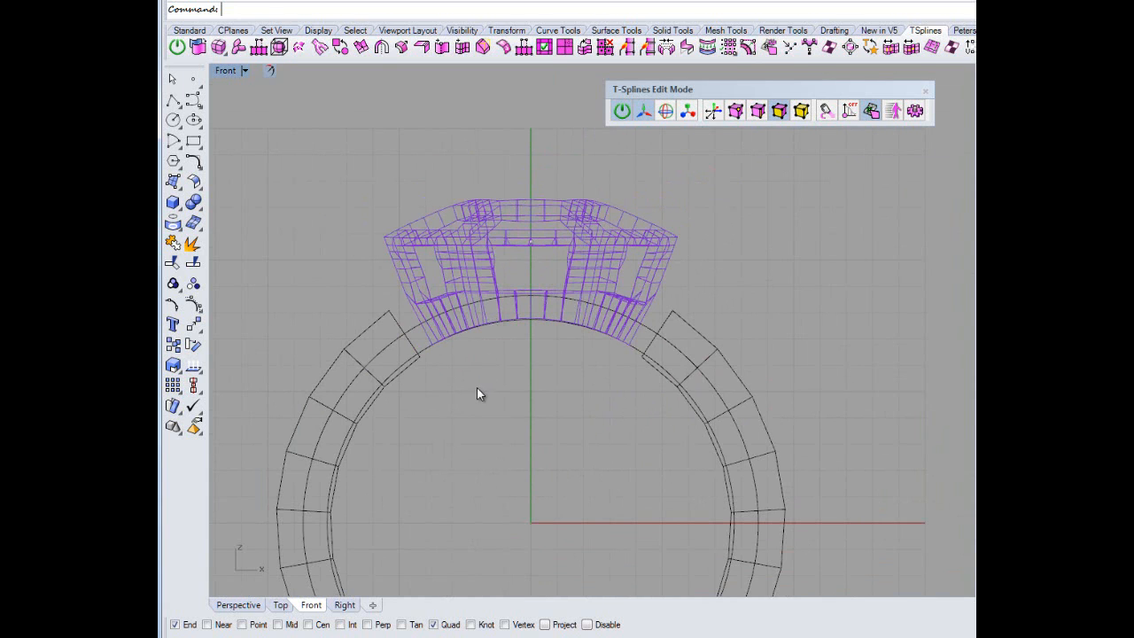
pyautogui.scroll(1, 467, 402)
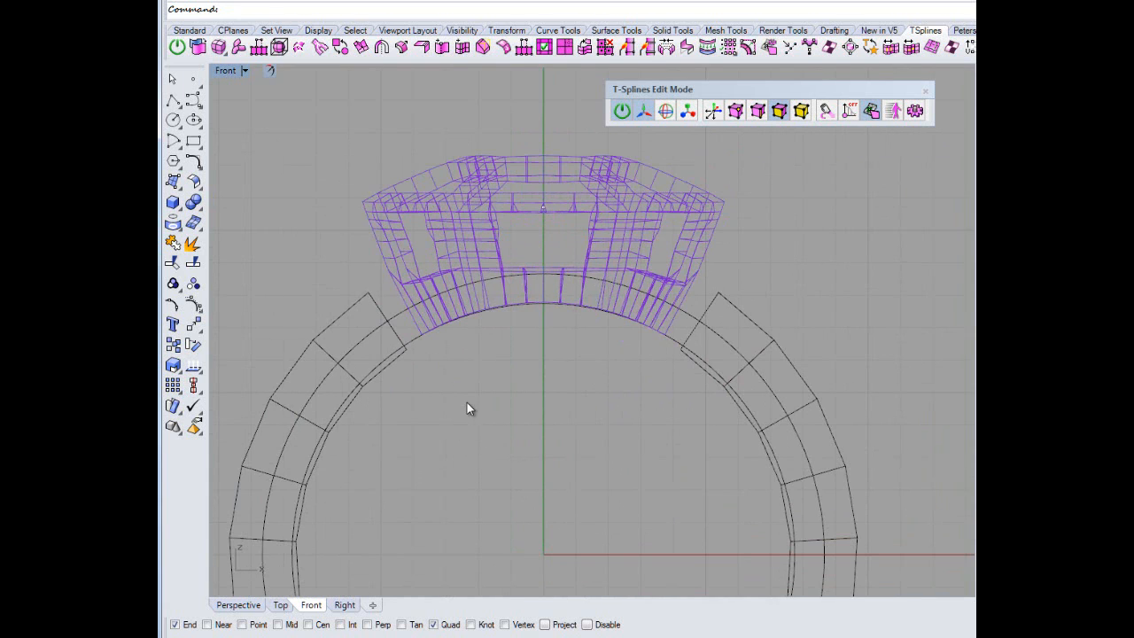
pyautogui.doubleClick(224, 71)
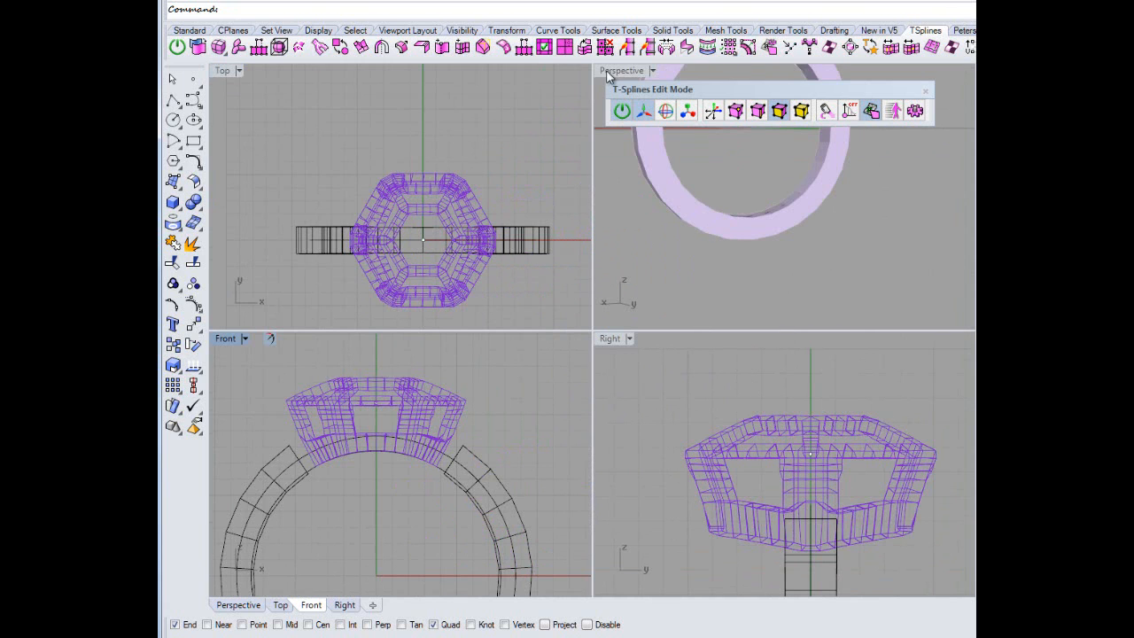
pyautogui.doubleClick(608, 72)
pyautogui.moveTo(506, 299); pyautogui.dragTo(520, 315, button='right')
pyautogui.scroll(-6, 520, 315)
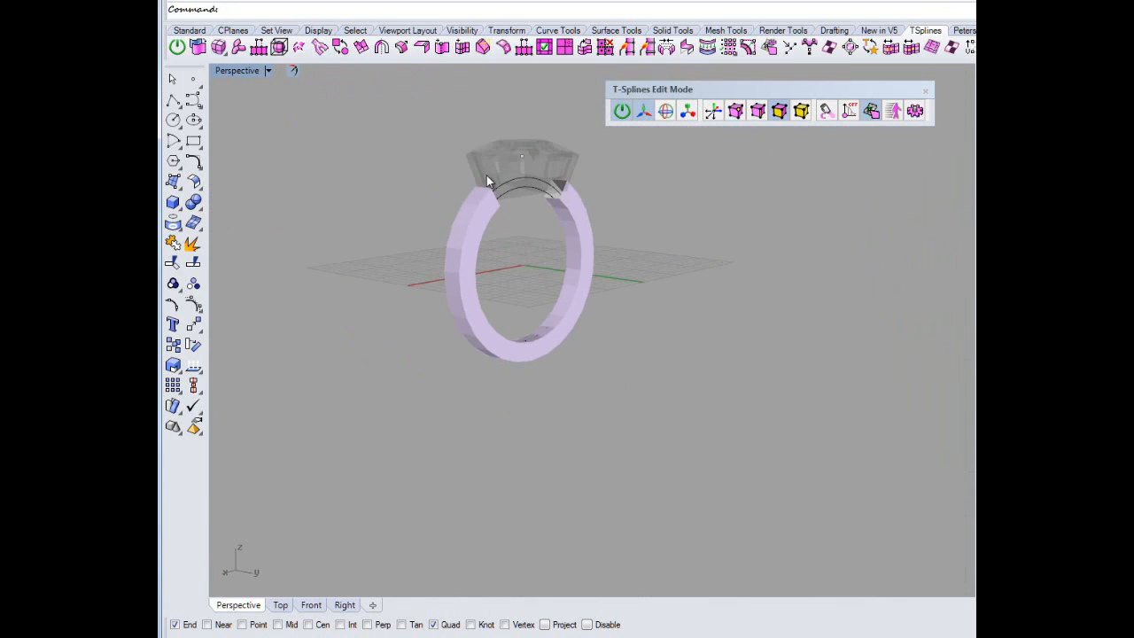
pyautogui.scroll(5, 486, 181)
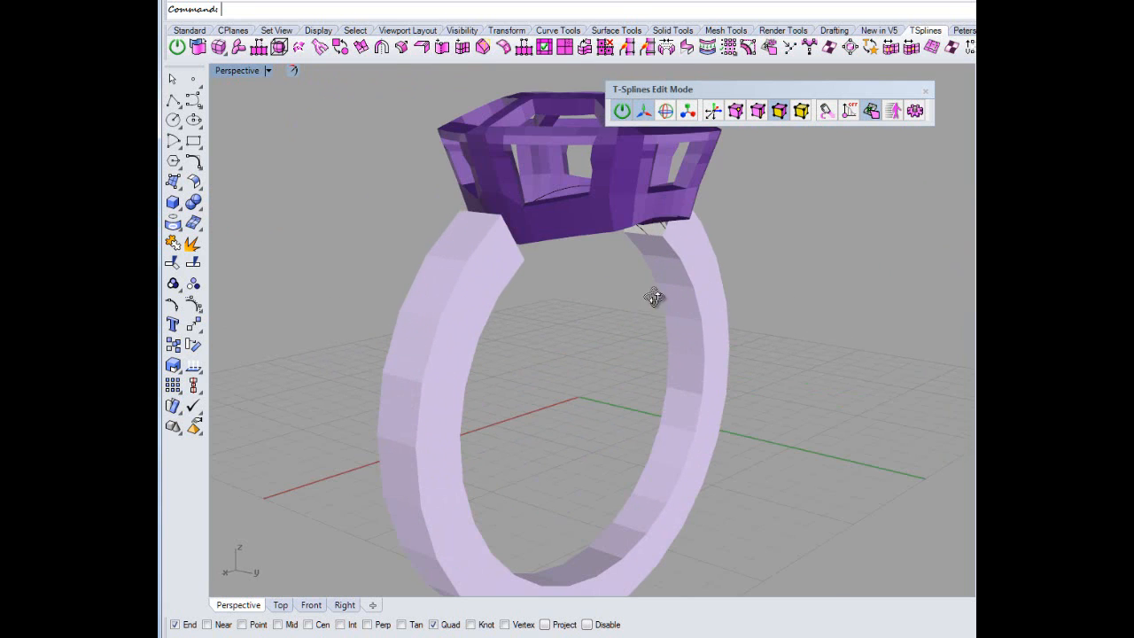
pyautogui.moveTo(653, 296); pyautogui.dragTo(519, 292, button='right')
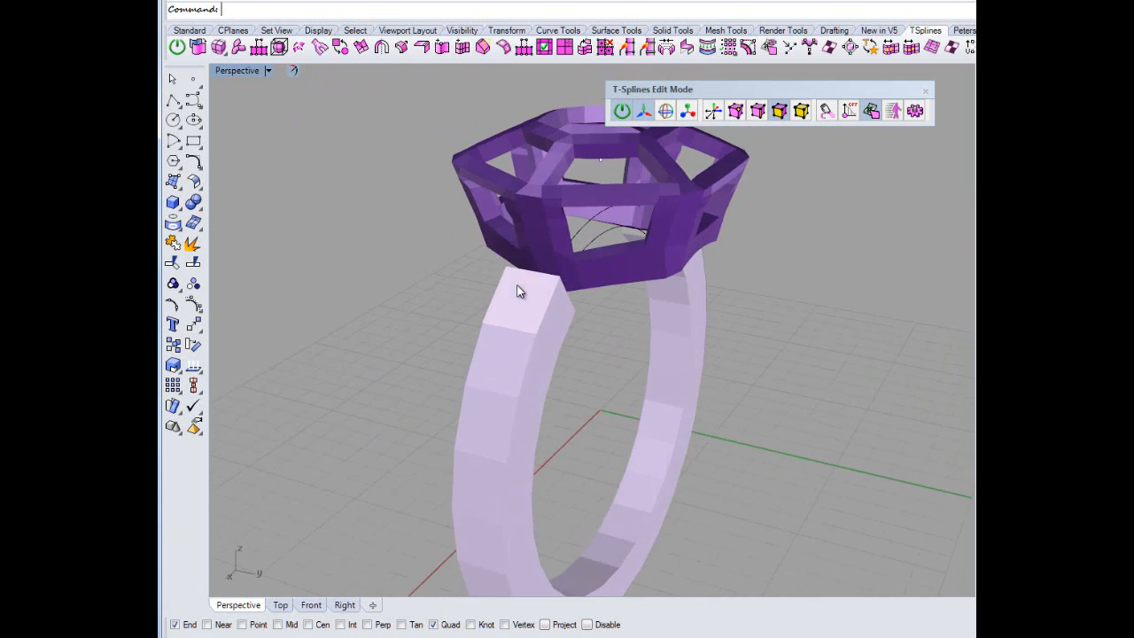
pyautogui.scroll(5, 600, 333)
pyautogui.scroll(-5, 601, 333)
pyautogui.moveTo(698, 358); pyautogui.dragTo(677, 423, button='right')
pyautogui.scroll(-10, 668, 345)
pyautogui.scroll(2, 670, 413)
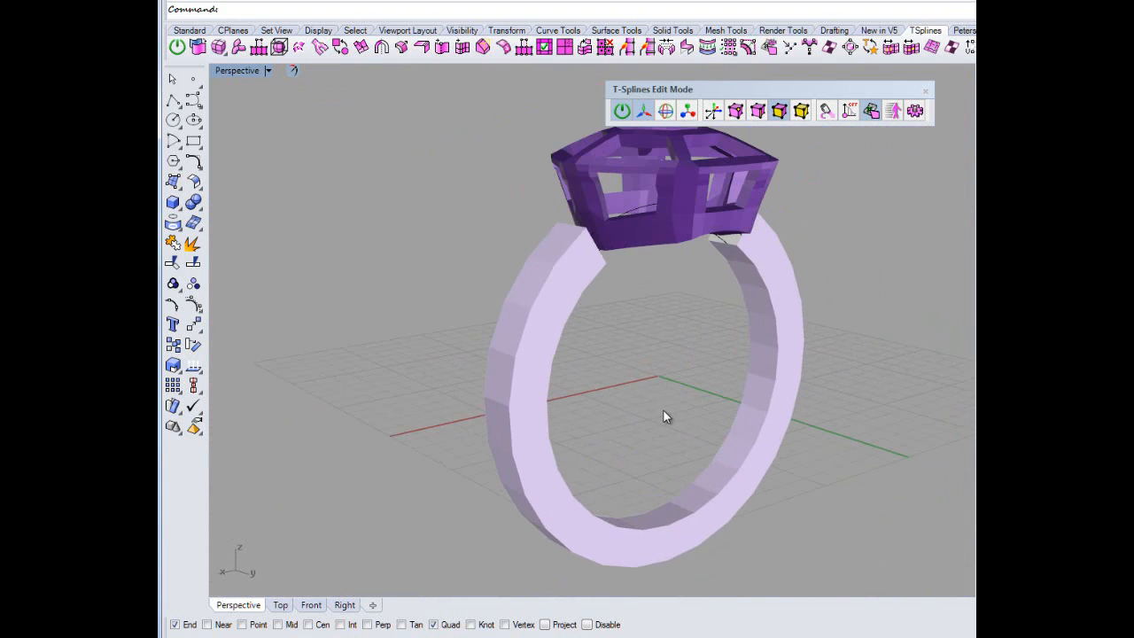
# Try to insert edges at 0.2 on both sides of the band's outer edge loop on the positive-Y side, and undo it.
pyautogui.click(761, 112)
pyautogui.doubleClick(549, 278)
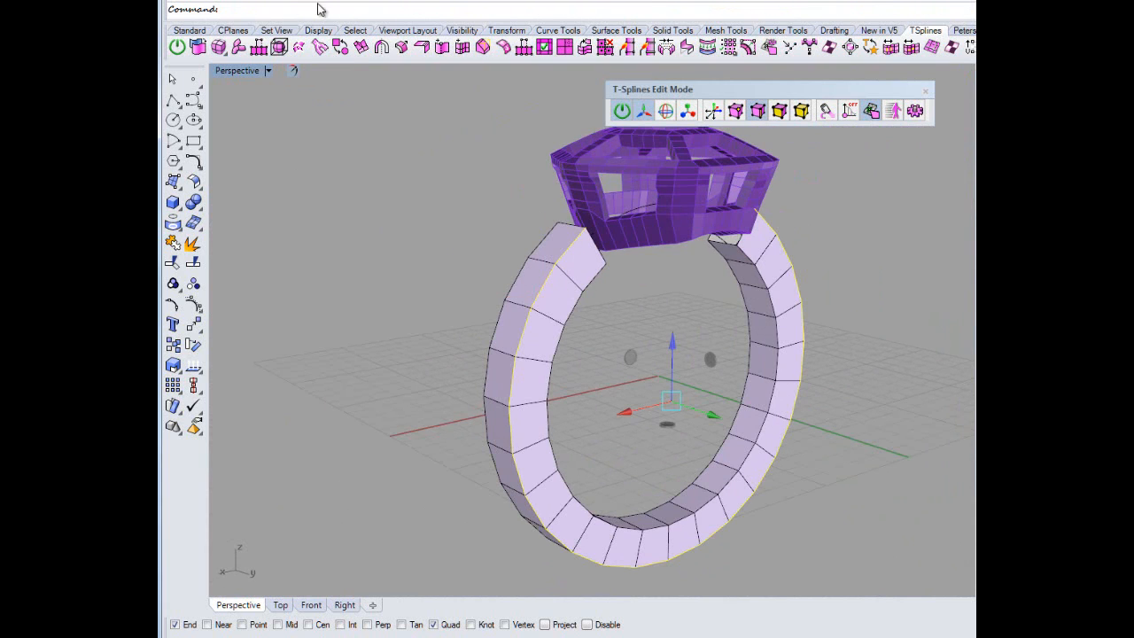
pyautogui.click(461, 49)
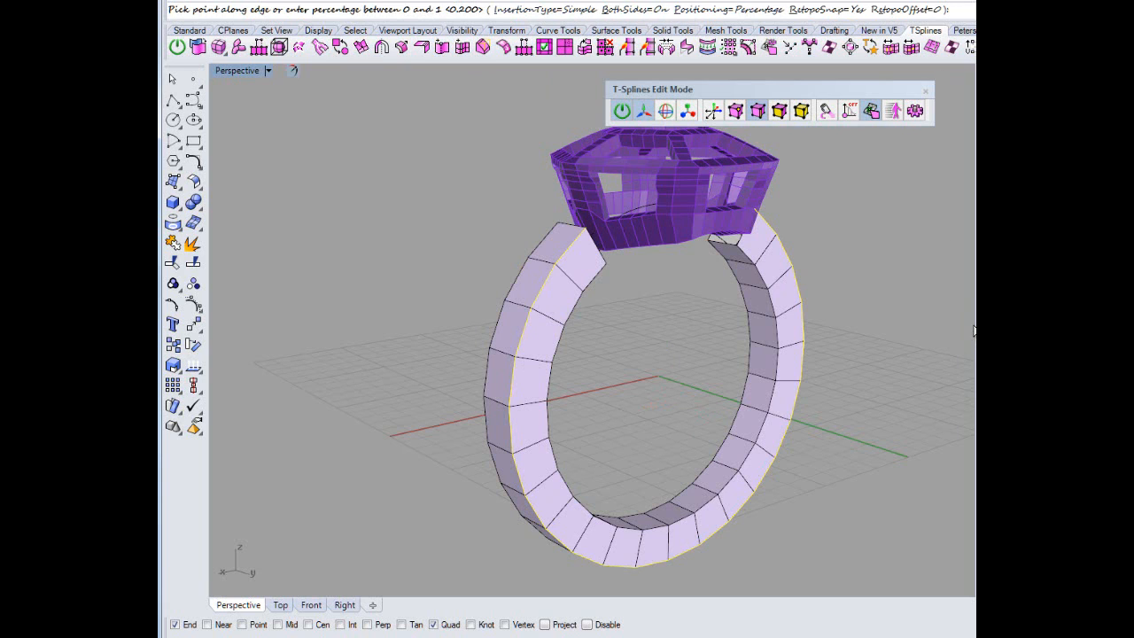
pyautogui.press('Return')
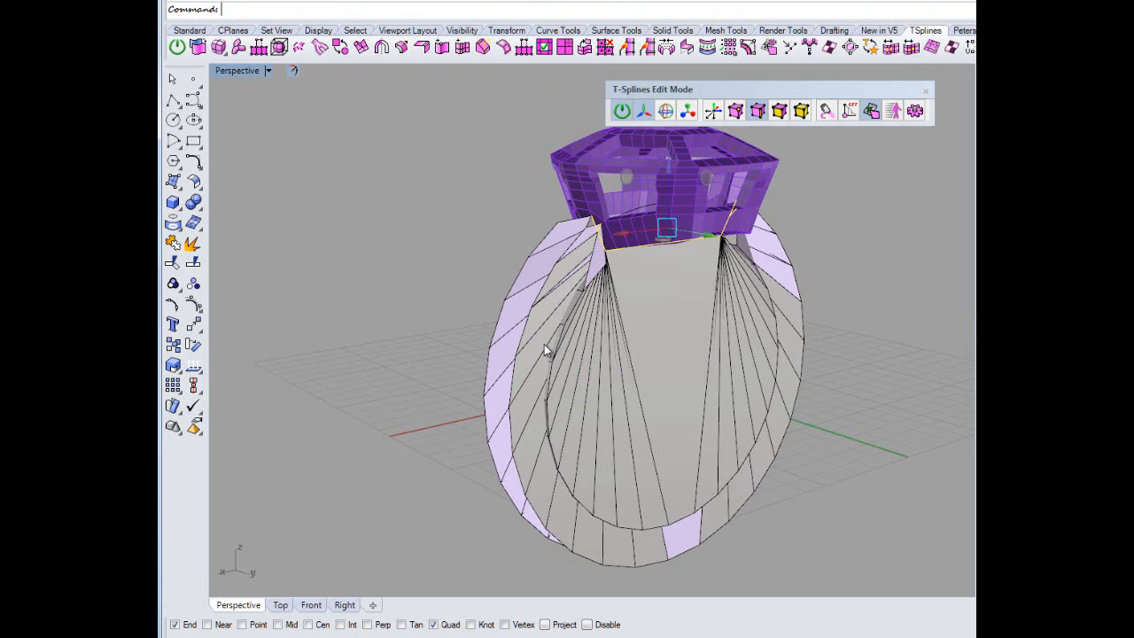
pyautogui.hotkey('ctrl', 'z')
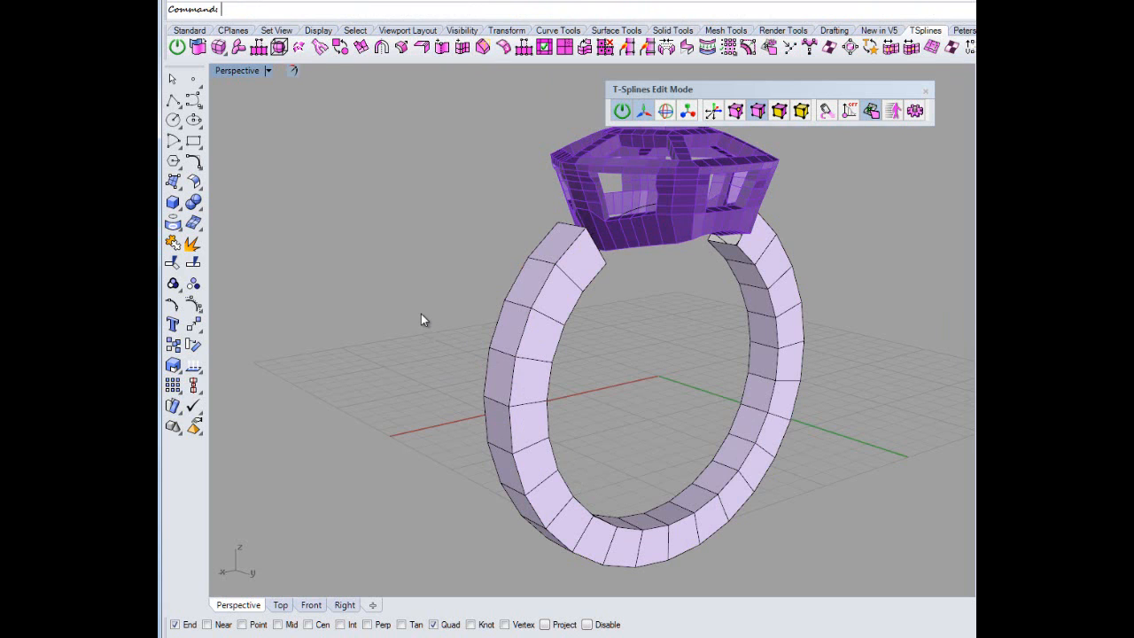
# Reselect the same outer edge loop, try the two-sided edge insertion again with 0.2, and undo the result.
pyautogui.moveTo(421, 314); pyautogui.dragTo(404, 317, button='right')
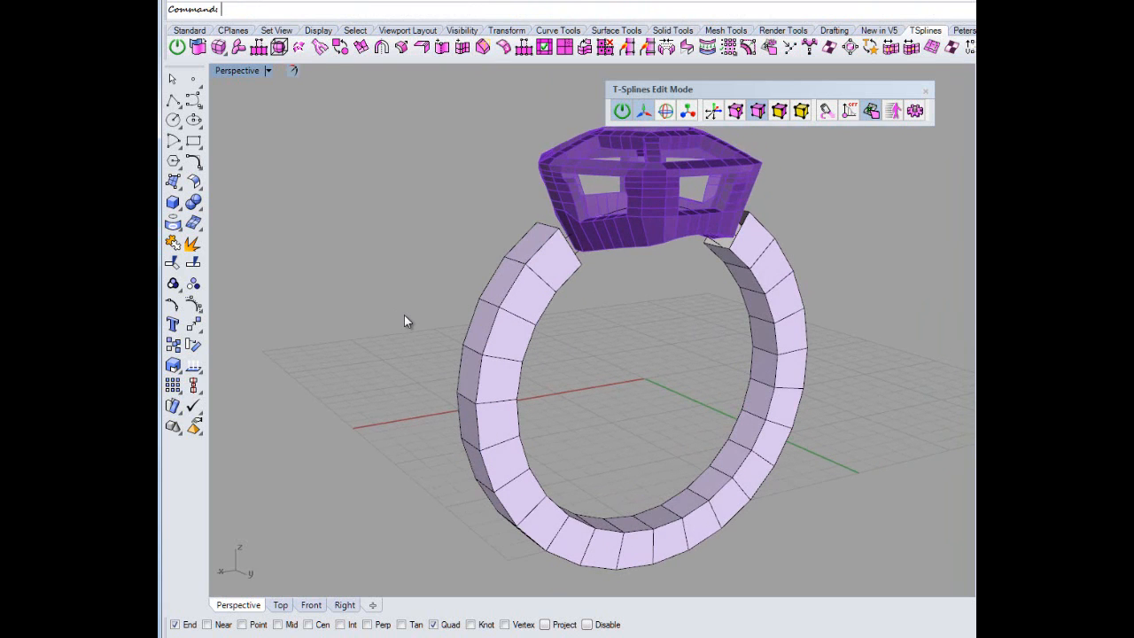
pyautogui.doubleClick(505, 297)
pyautogui.moveTo(505, 297); pyautogui.dragTo(605, 349, button='right')
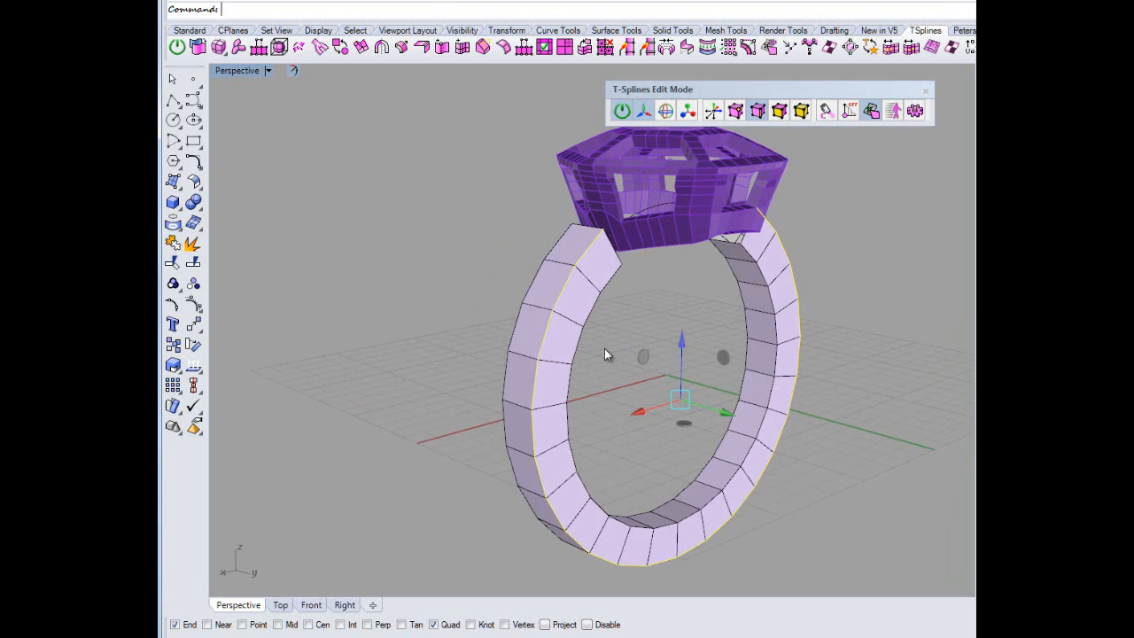
pyautogui.rightClick(605, 348)
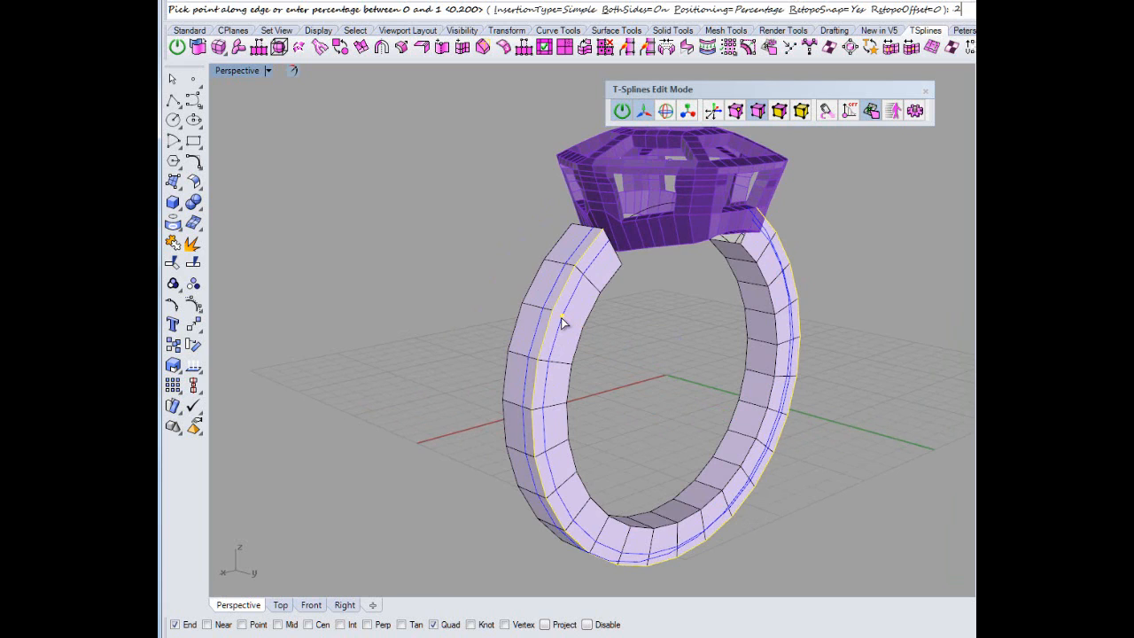
pyautogui.click(560, 320)
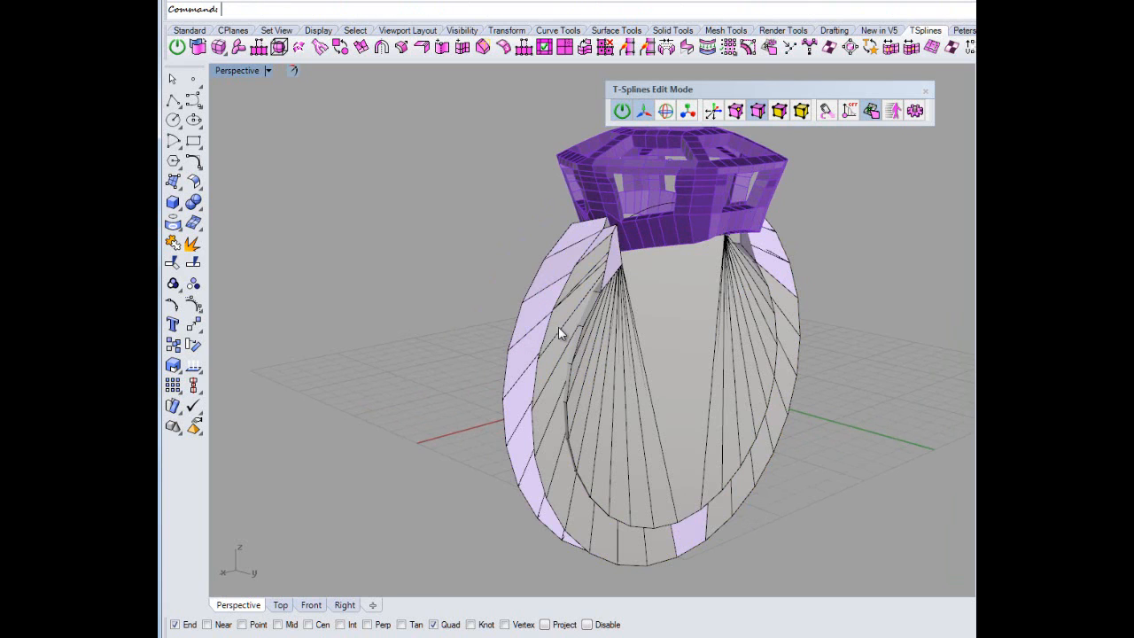
pyautogui.click(438, 407)
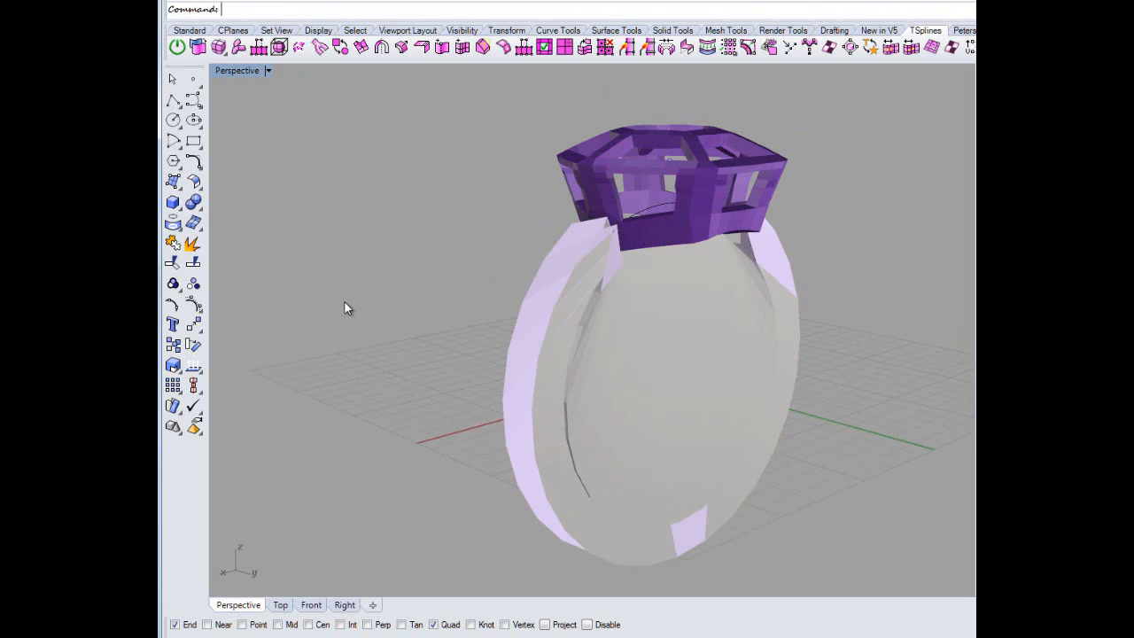
pyautogui.press('Tab')
pyautogui.moveTo(562, 378); pyautogui.dragTo(388, 266, button='right')
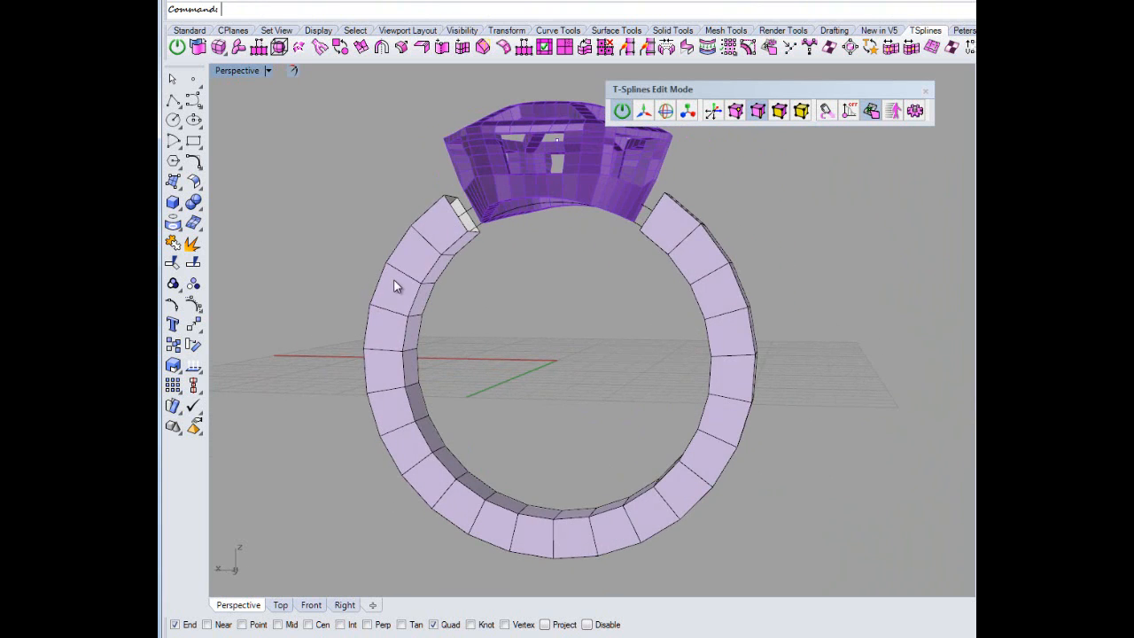
# Leave edit mode and flip the open band's surface direction with tsFlip.
pyautogui.press('Tab')
pyautogui.click(421, 282)
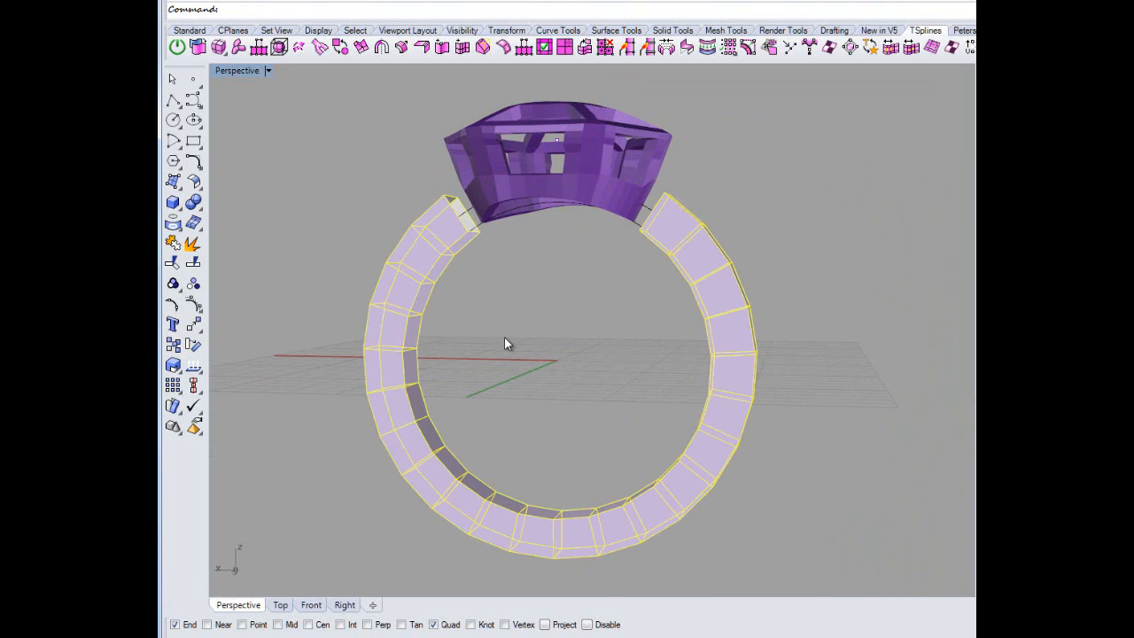
pyautogui.write('t')
pyautogui.write('sFlip')
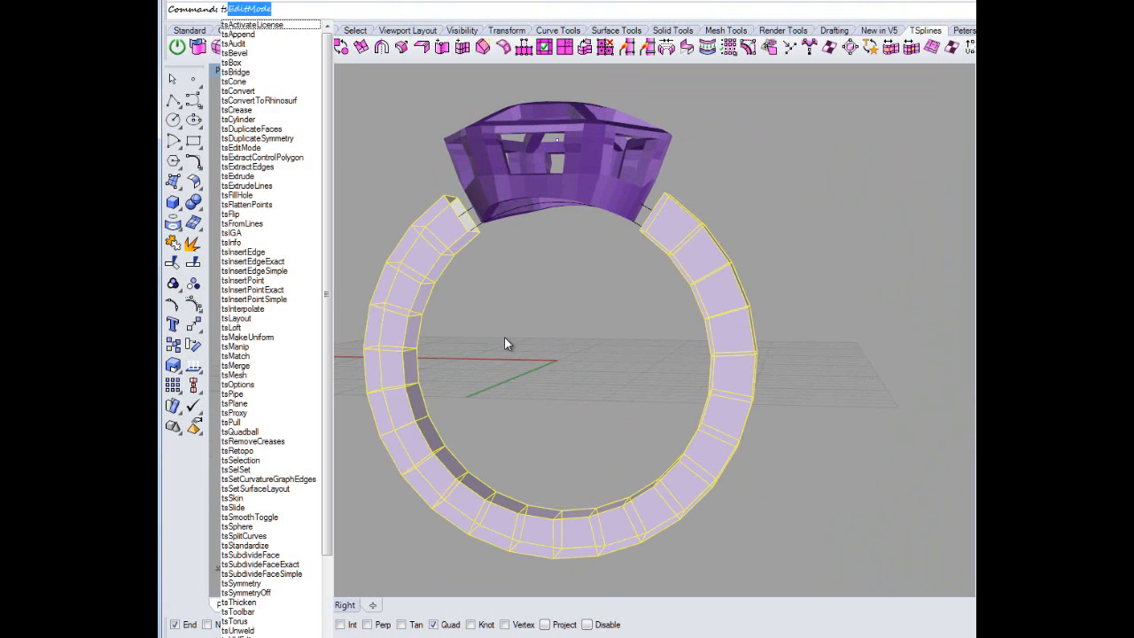
pyautogui.press('Return')
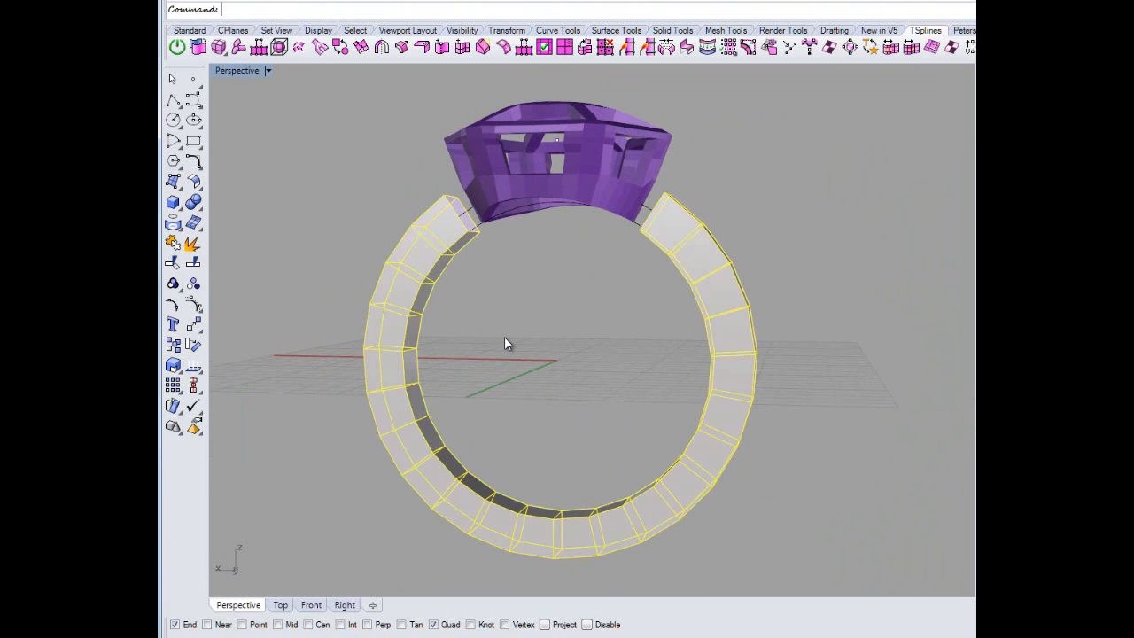
# Hide the ring head and insert edges at 0.2 on both sides of the band's outer edge loop on the positive-Y side.
pyautogui.moveTo(508, 342); pyautogui.dragTo(585, 314, button='right')
pyautogui.scroll(-3, 562, 355)
pyautogui.scroll(5, 554, 354)
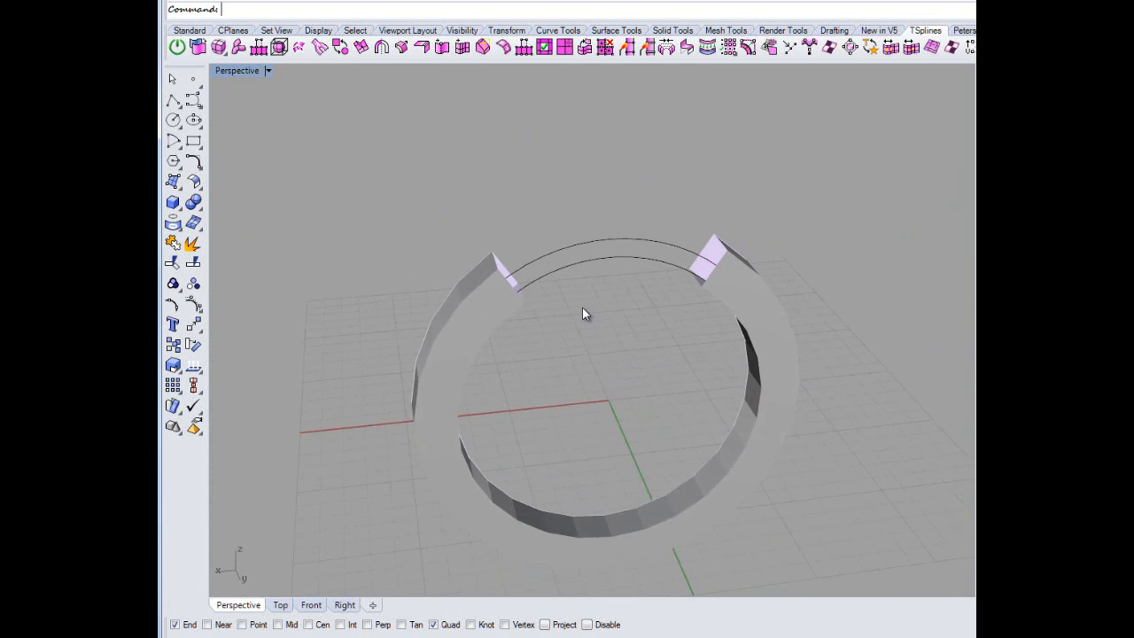
pyautogui.moveTo(590, 246); pyautogui.dragTo(448, 66, button='right')
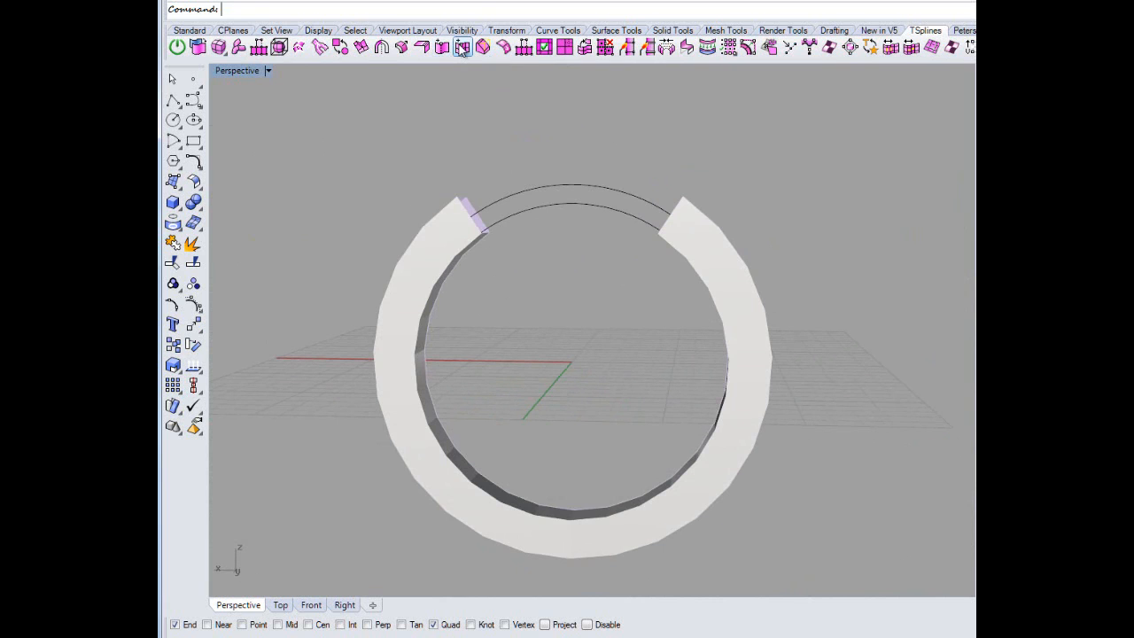
pyautogui.click(463, 49)
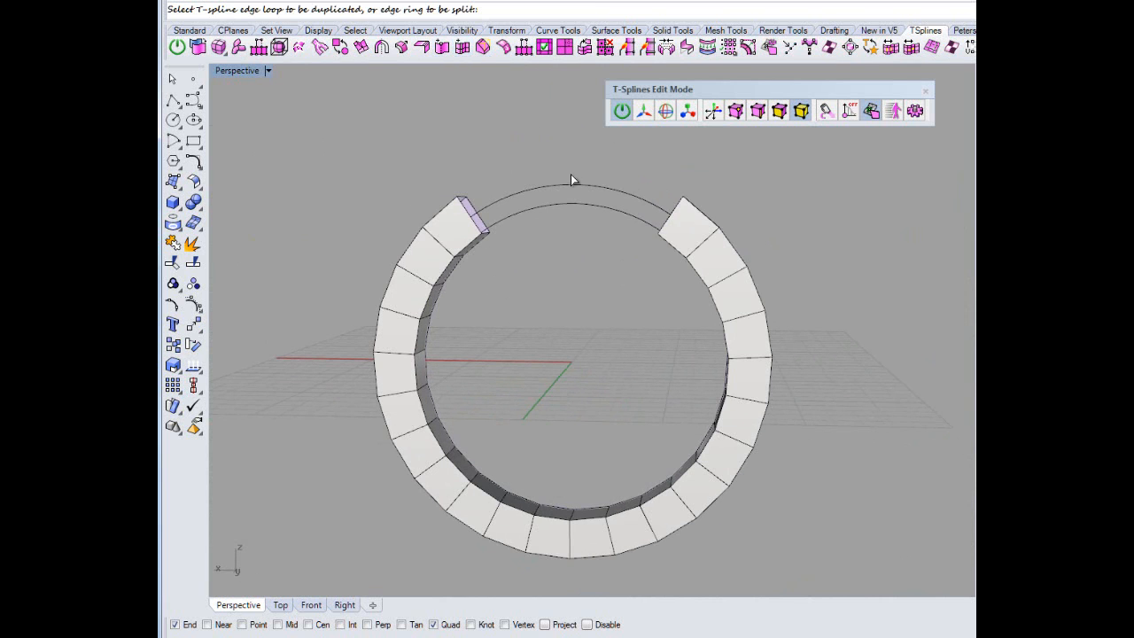
pyautogui.moveTo(386, 238); pyautogui.dragTo(463, 267, button='right')
pyautogui.rightClick(448, 234)
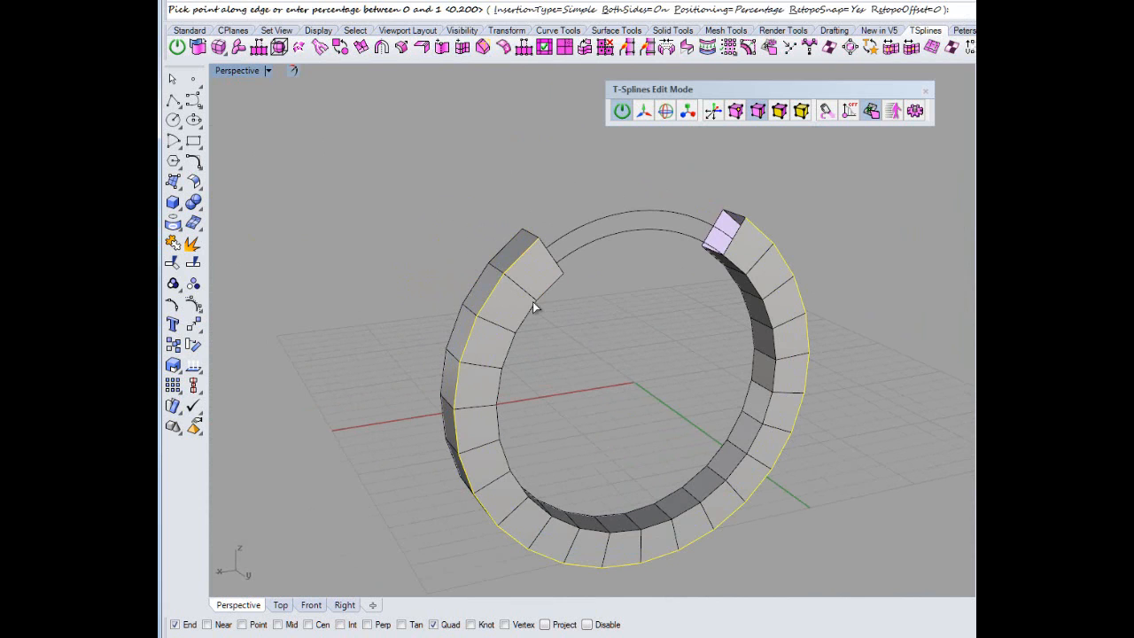
pyautogui.click(513, 277)
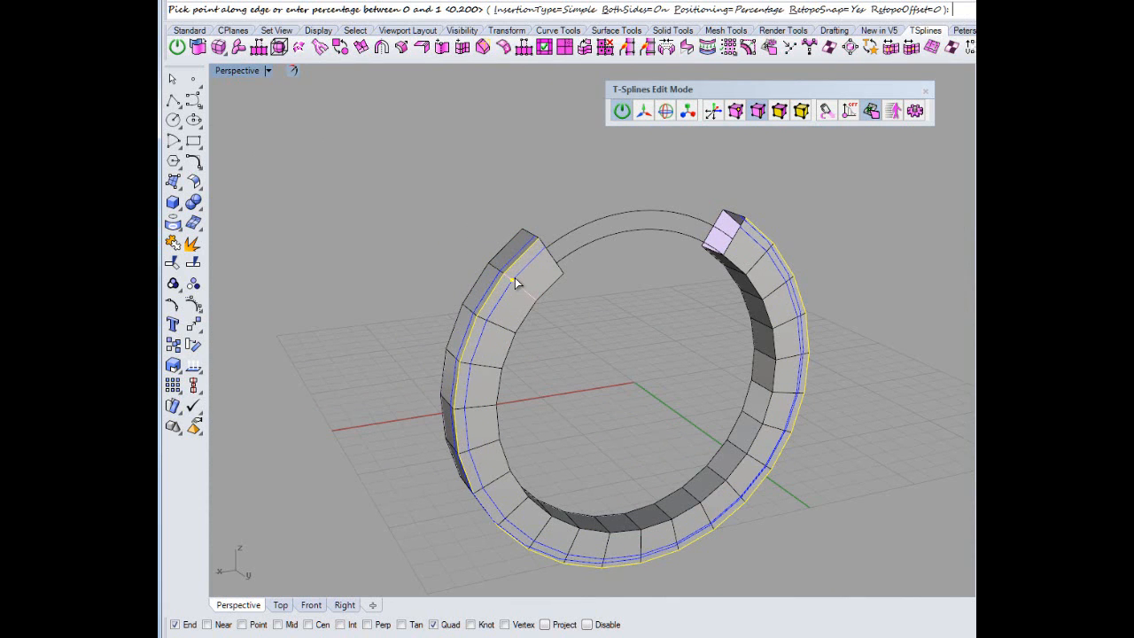
# Insert edges at 0.2 on both sides of the band's outer edge loop on the negative-Y side.
pyautogui.moveTo(549, 346); pyautogui.dragTo(544, 288, button='right')
pyautogui.moveTo(676, 293); pyautogui.dragTo(626, 306, button='right')
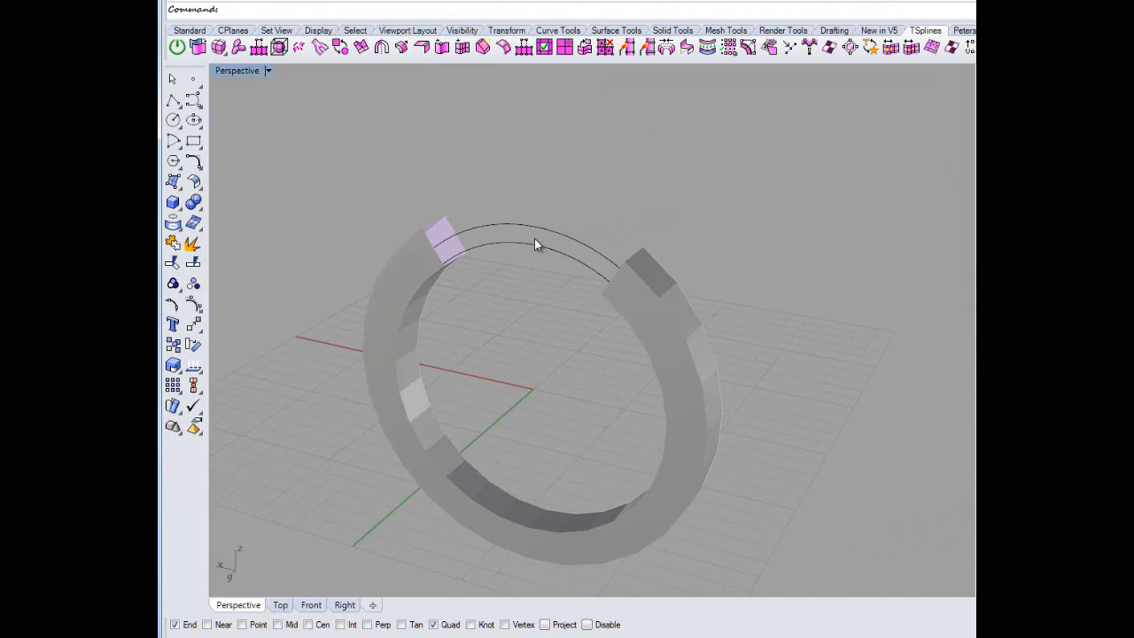
pyautogui.moveTo(696, 284); pyautogui.dragTo(437, 316, button='right')
pyautogui.rightClick(653, 319)
pyautogui.scroll(3, 429, 315)
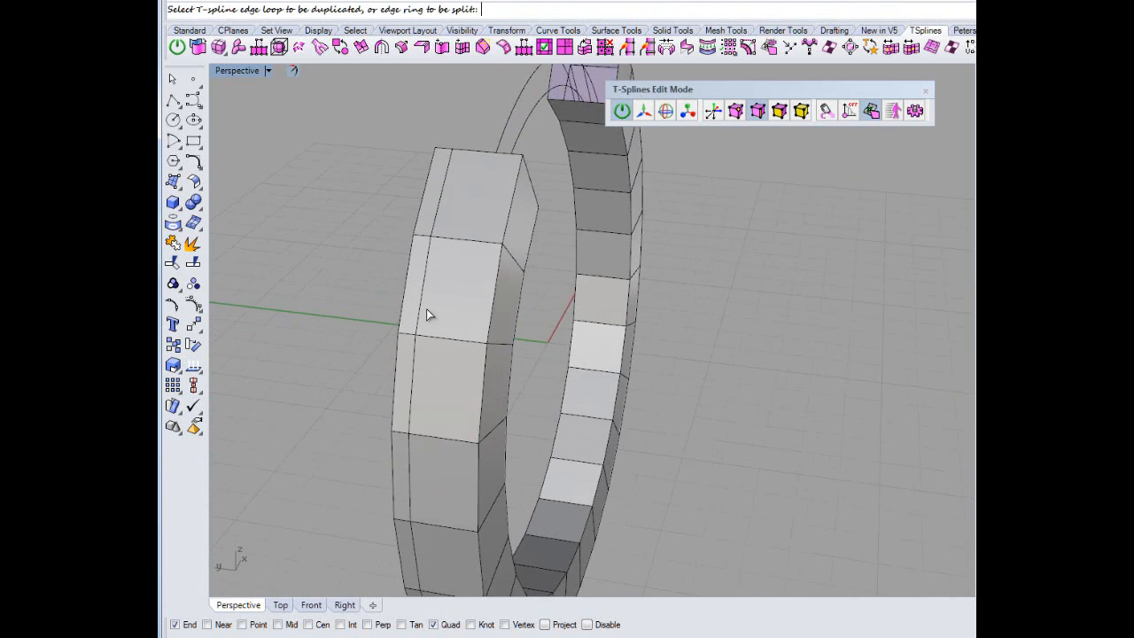
pyautogui.click(499, 282)
pyautogui.moveTo(857, 199); pyautogui.dragTo(798, 236, button='right')
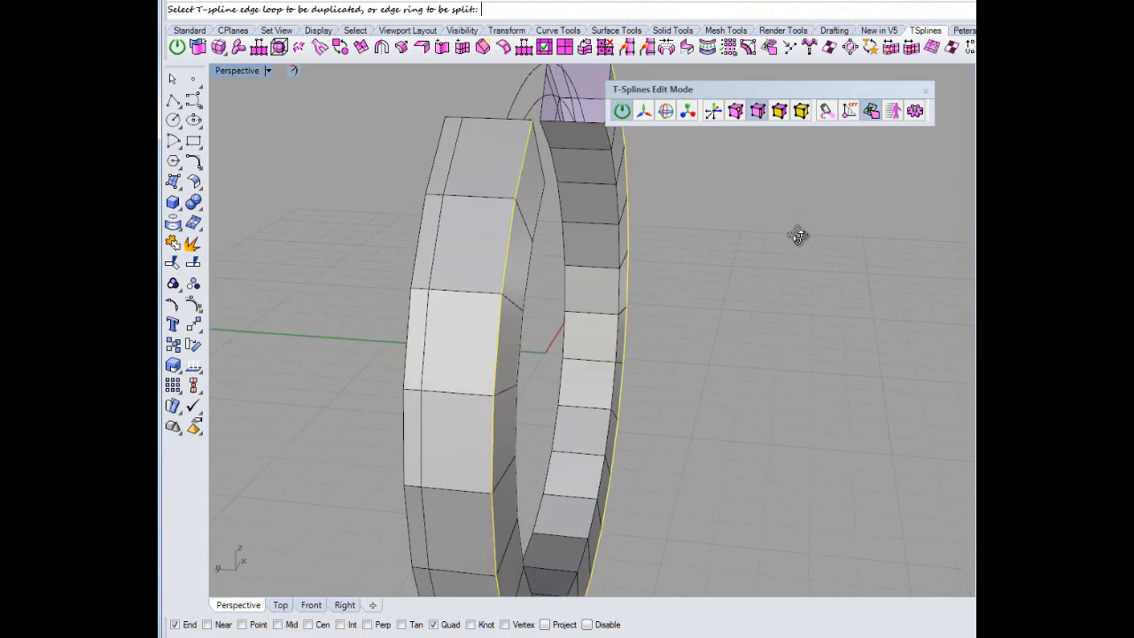
pyautogui.press('Return')
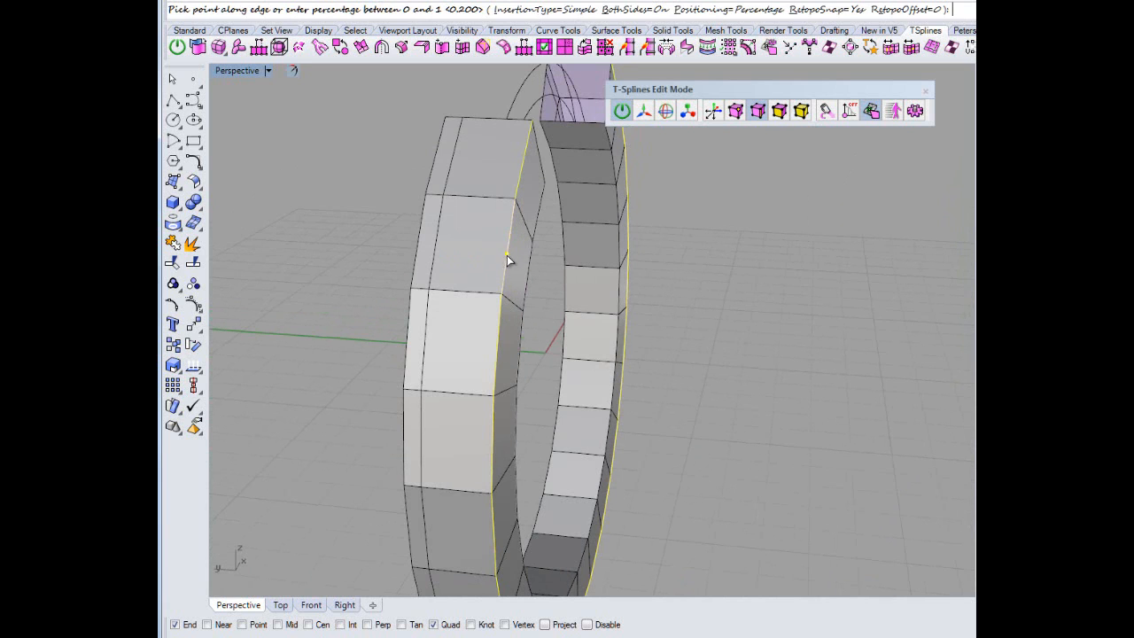
pyautogui.click(539, 292)
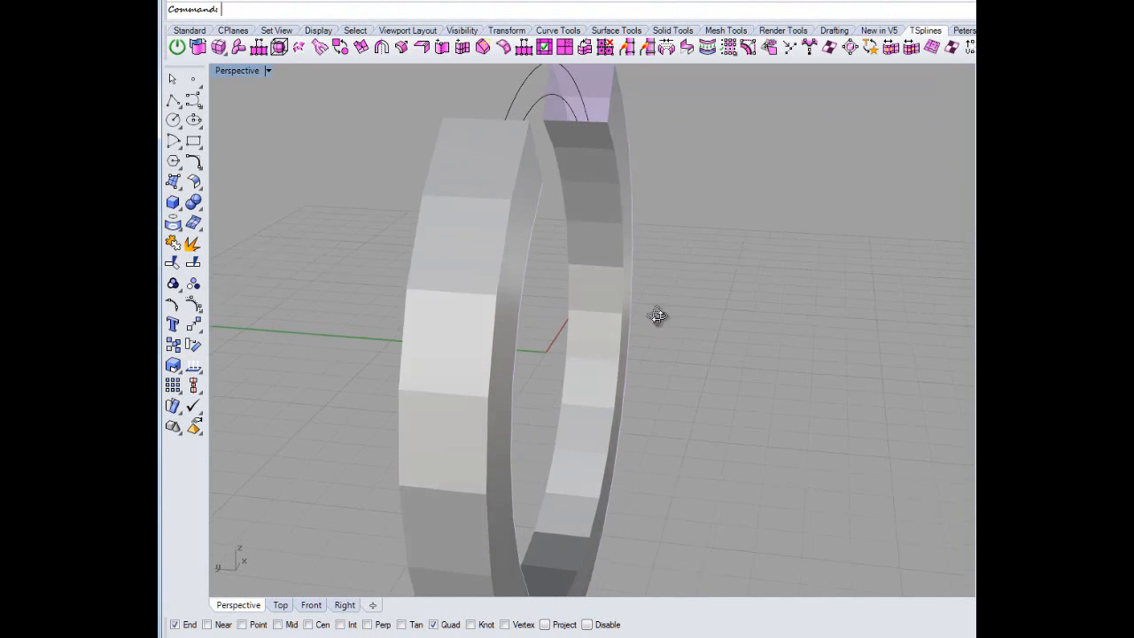
# Insert edges at 0.2 on both sides of the band's inner edge loop on the negative-Y side.
pyautogui.moveTo(657, 315); pyautogui.dragTo(588, 315, button='right')
pyautogui.press('Return')
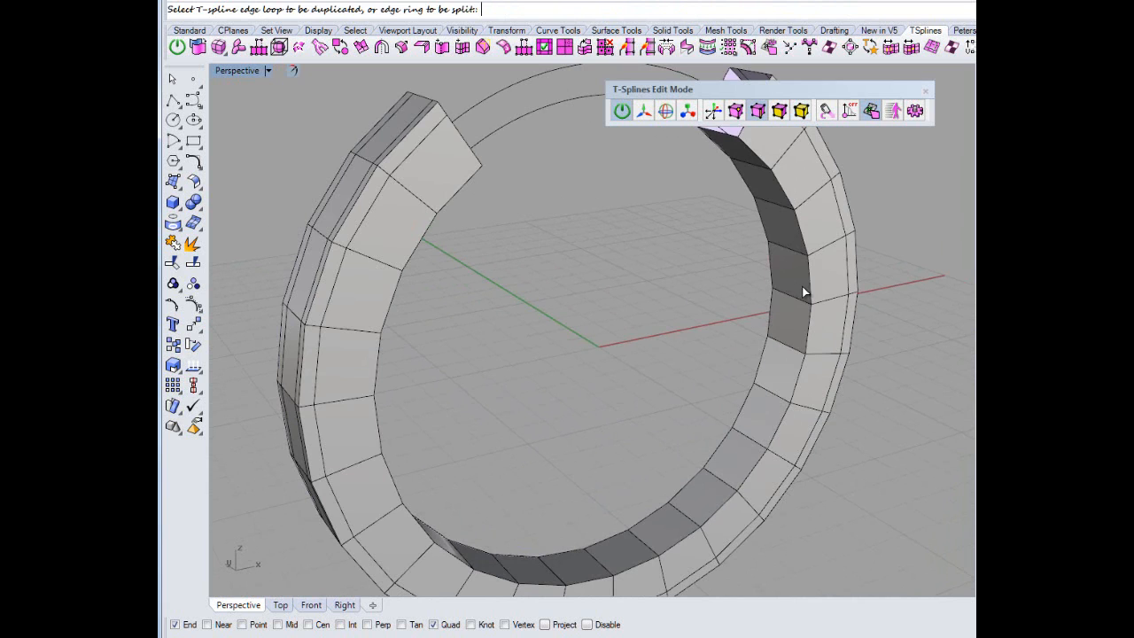
pyautogui.click(807, 295)
pyautogui.press('Return')
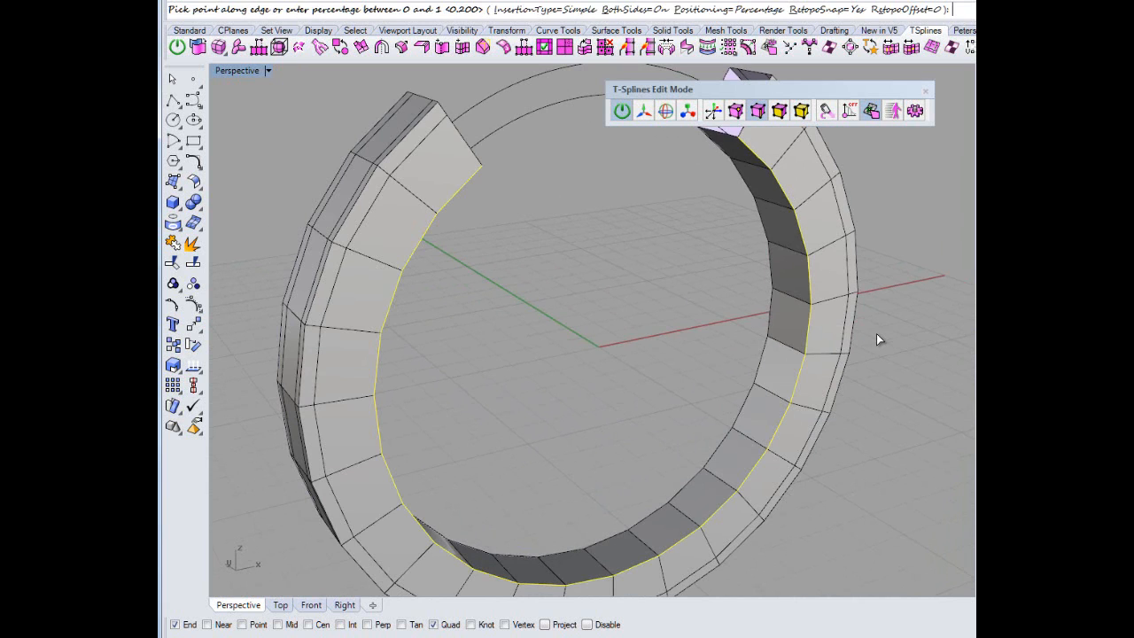
pyautogui.click(876, 337)
# Insert edges at 0.2 on both sides of the band's inner edge loop on the positive-Y side.
pyautogui.moveTo(829, 372); pyautogui.dragTo(576, 474, button='right')
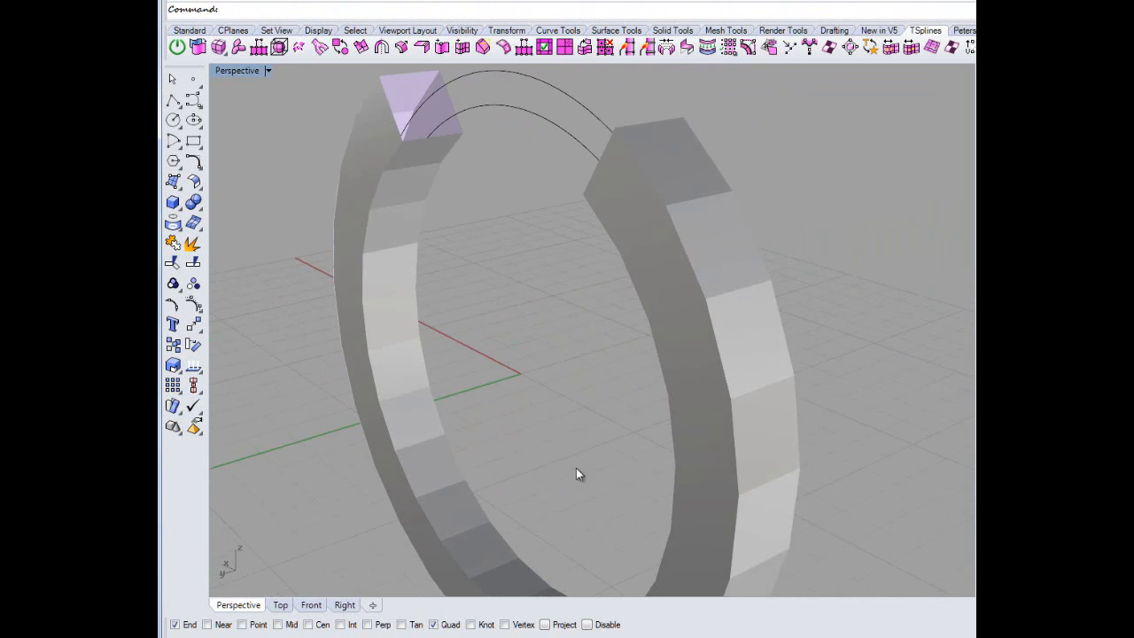
pyautogui.click(392, 444)
pyautogui.press('Return')
pyautogui.click(390, 431)
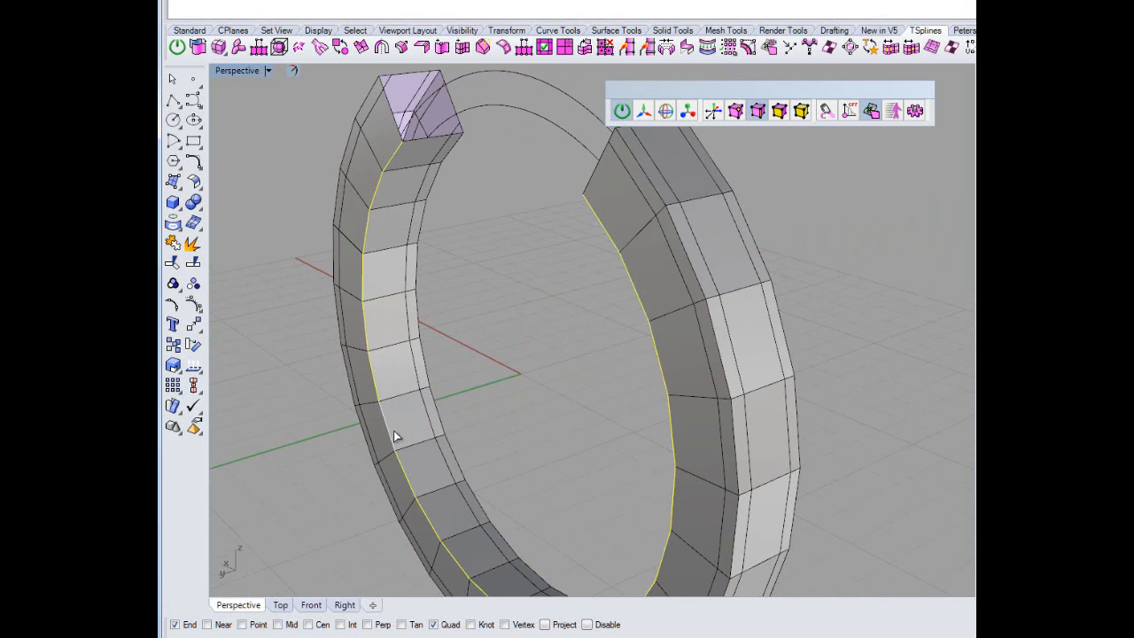
pyautogui.press('Return')
pyautogui.click(506, 419)
# In T-Splines edge mode, delete the two inserted edges across the outer face of the band's positive-X end segment.
pyautogui.moveTo(533, 403); pyautogui.dragTo(457, 312, button='right')
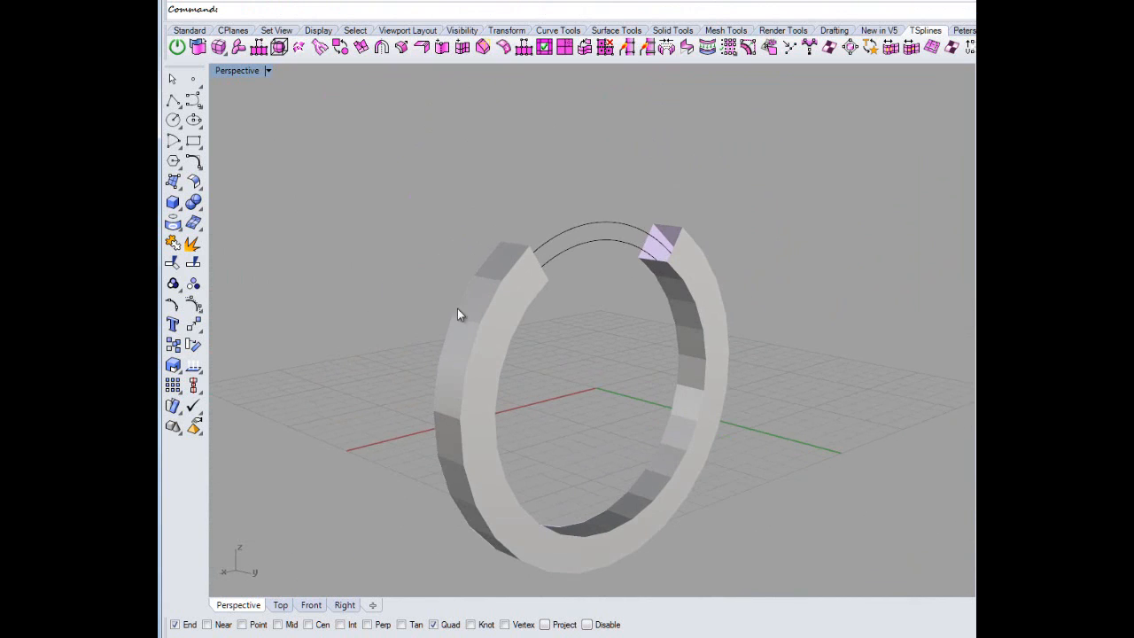
pyautogui.middleClick(376, 131)
pyautogui.click(328, 138)
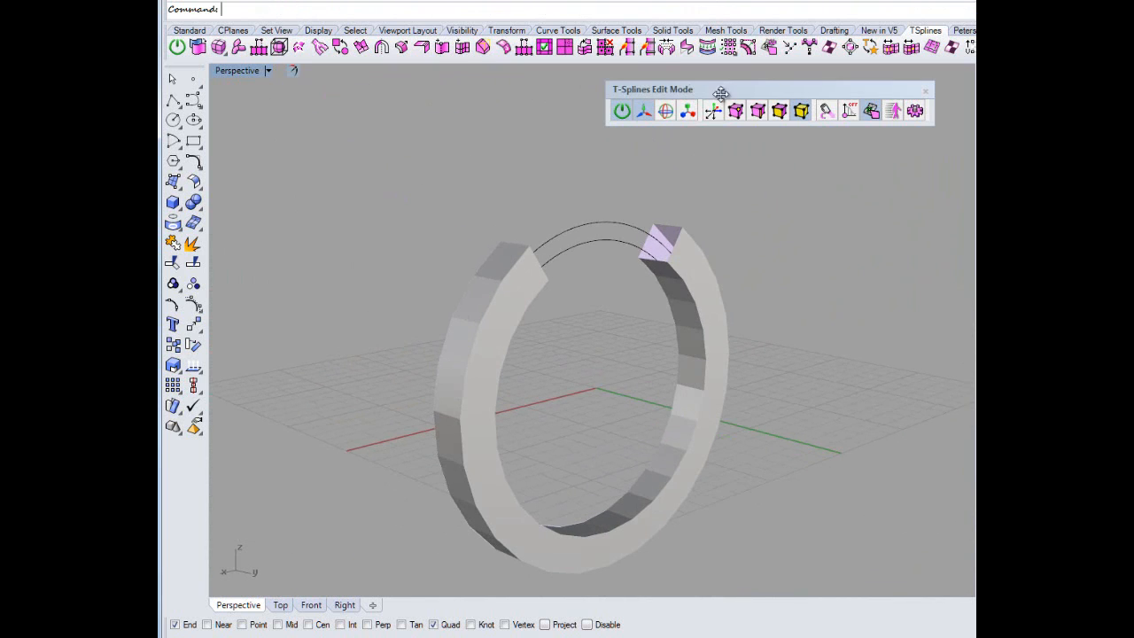
pyautogui.click(758, 112)
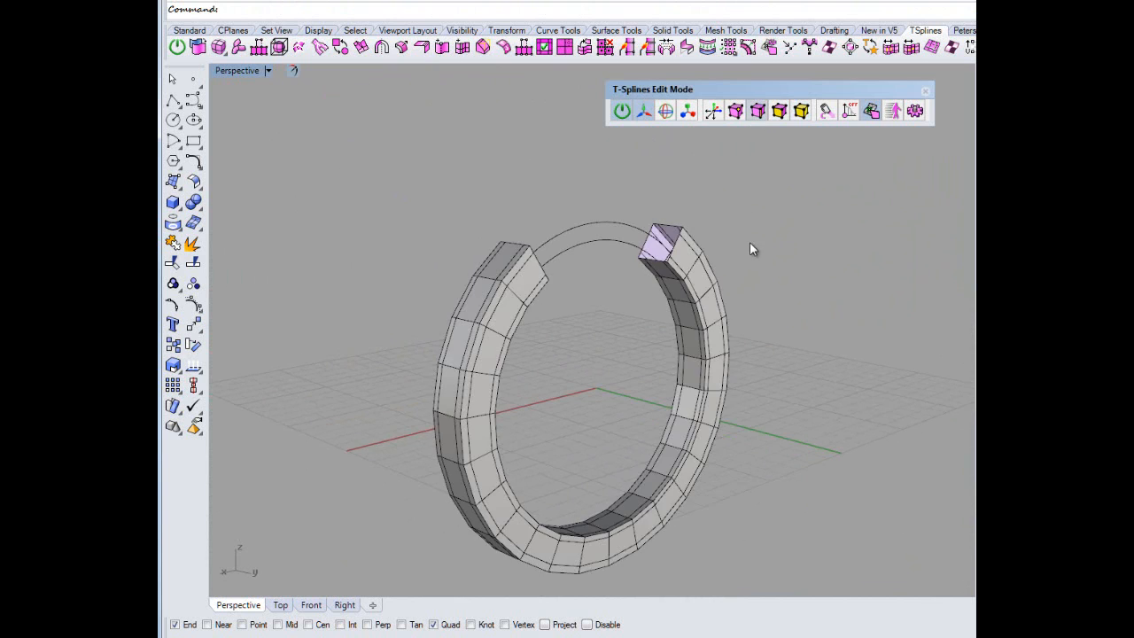
pyautogui.moveTo(750, 242); pyautogui.dragTo(531, 339, button='right')
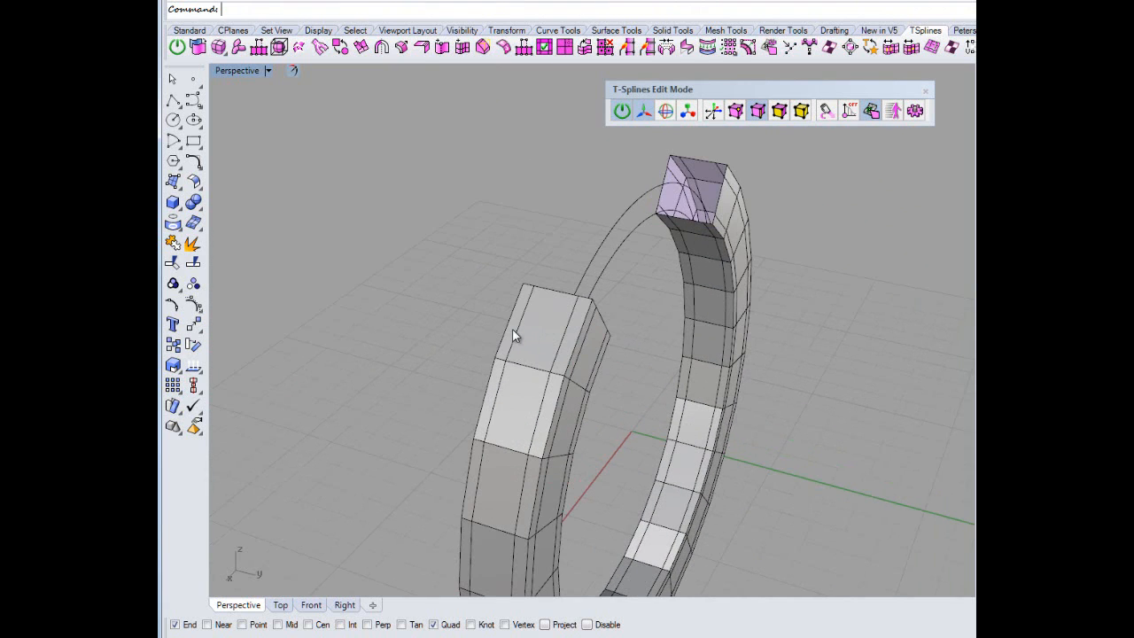
pyautogui.click(517, 327)
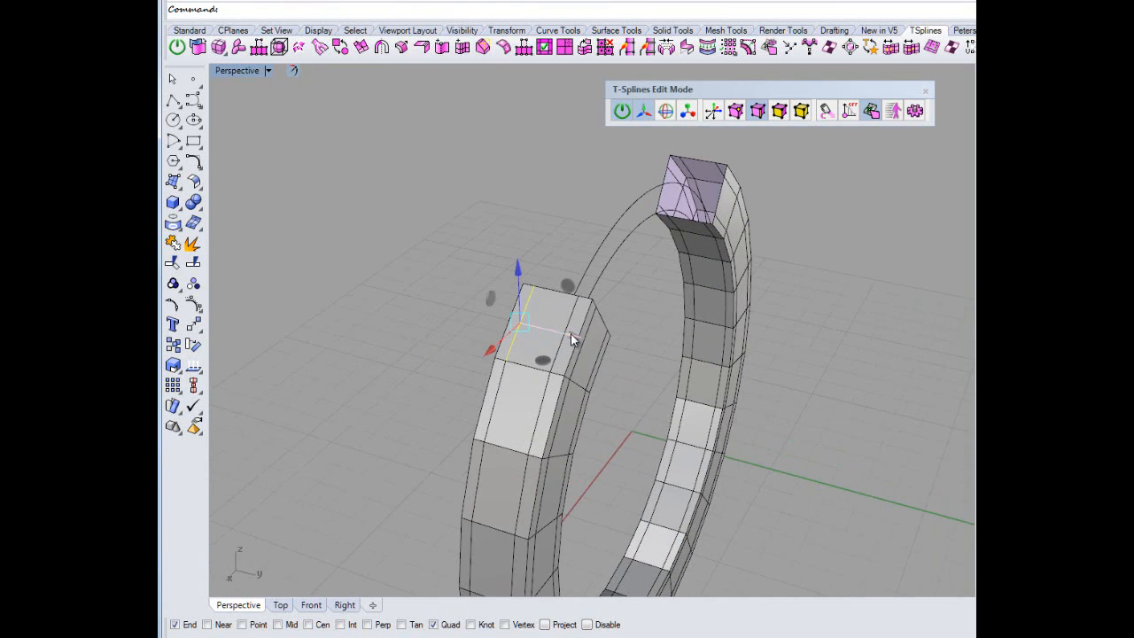
pyautogui.click(558, 346)
pyautogui.press('Escape')
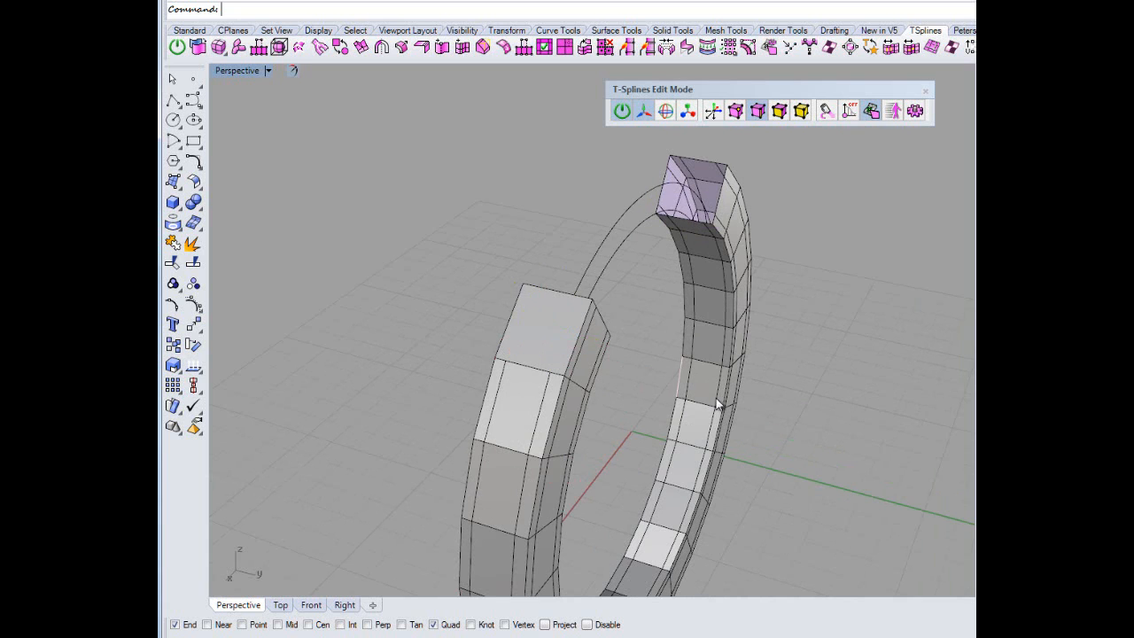
# Delete the two inserted edges on the outer face of the band's negative-X end segment.
pyautogui.moveTo(716, 398); pyautogui.dragTo(538, 397, button='right')
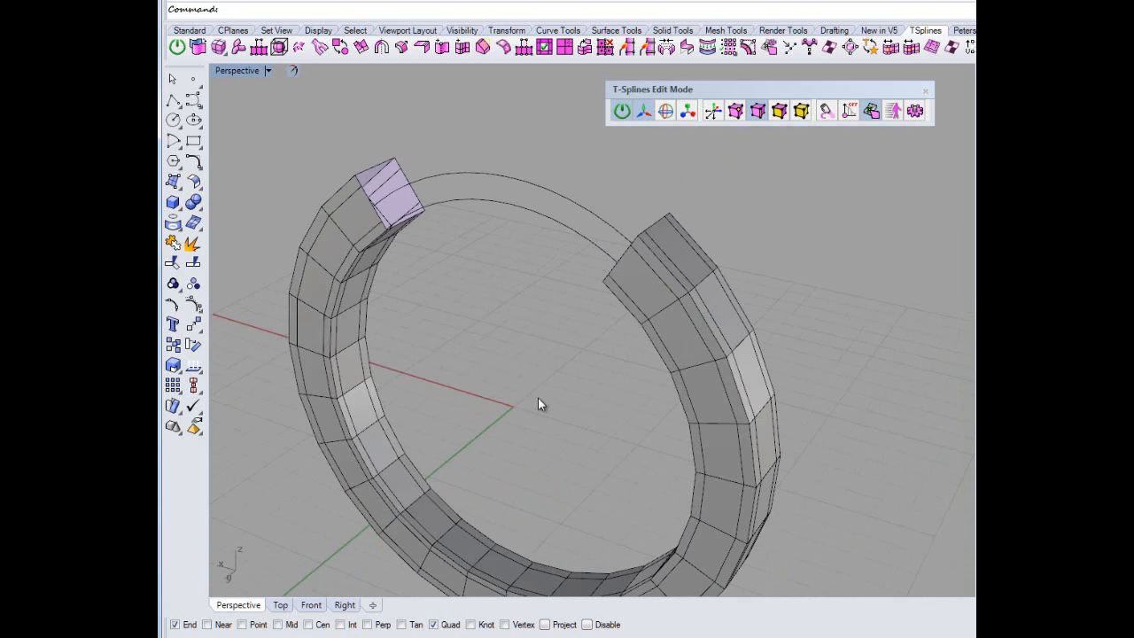
pyautogui.click(674, 262)
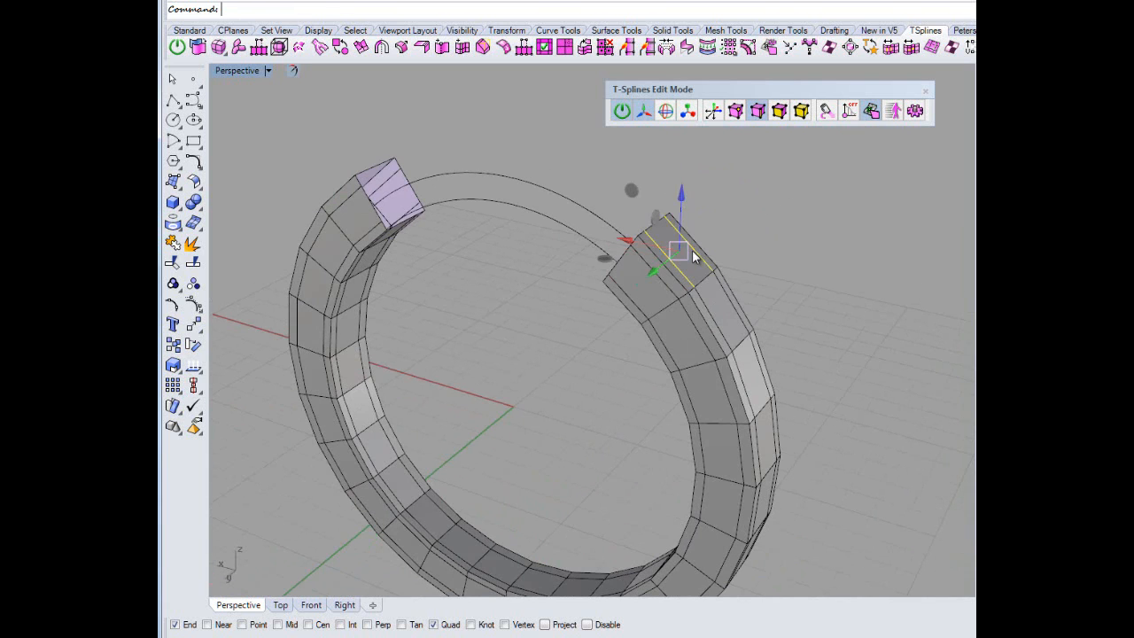
pyautogui.click(753, 273)
# Delete the two inserted T-spline edges on the inner face of the band's positive-X end segment.
pyautogui.moveTo(623, 325); pyautogui.dragTo(538, 258, button='right')
pyautogui.click(427, 257)
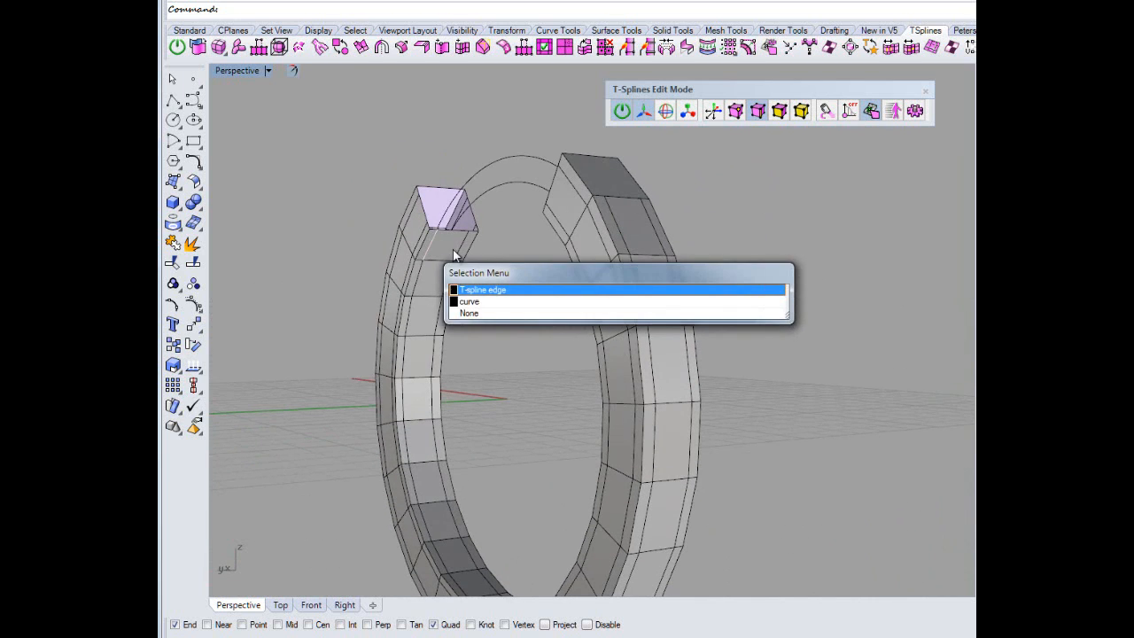
pyautogui.press('Return')
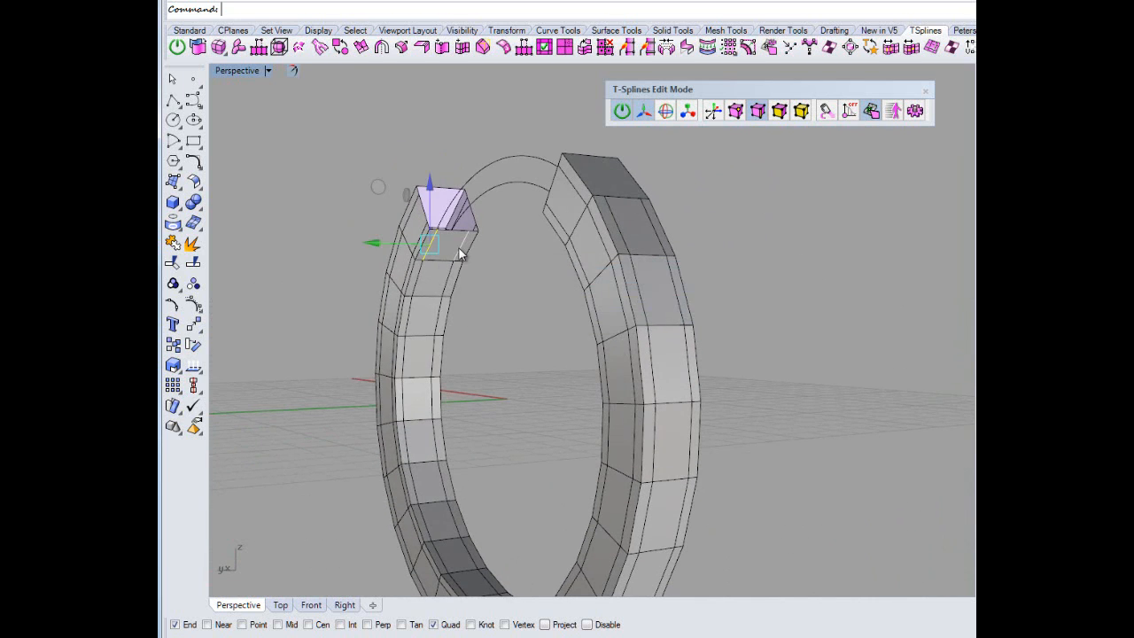
pyautogui.click(522, 267)
pyautogui.moveTo(508, 317); pyautogui.dragTo(496, 289, button='right')
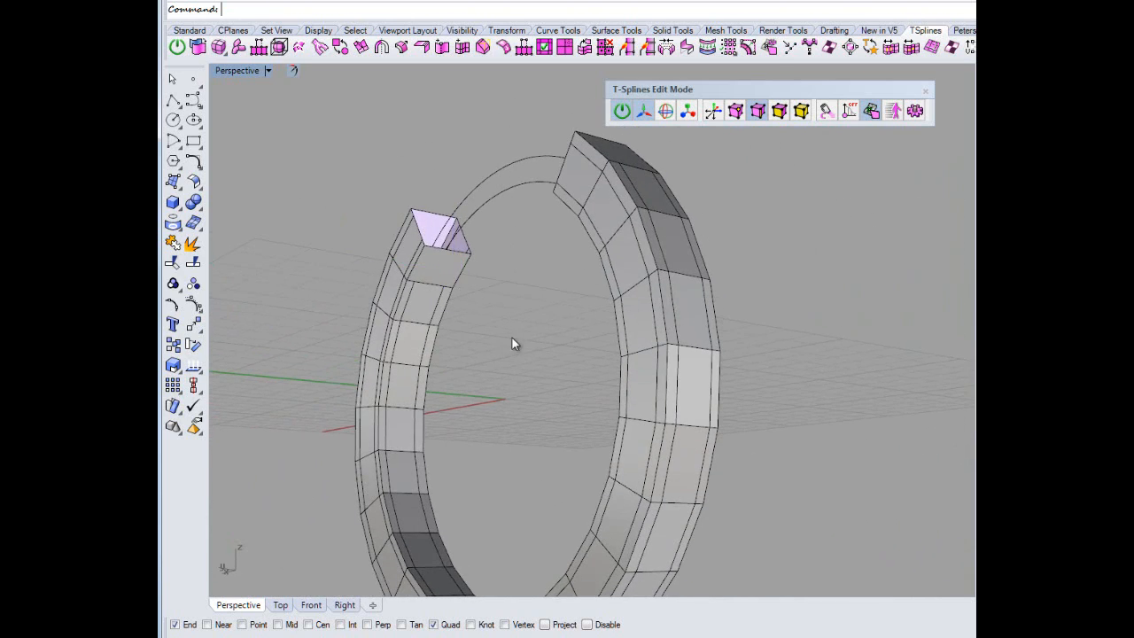
# Show the ring head to compare its base with the simplified band end, and hide the head again.
pyautogui.moveTo(512, 338); pyautogui.dragTo(620, 312, button='right')
pyautogui.scroll(6, 609, 306)
pyautogui.moveTo(728, 289); pyautogui.dragTo(602, 306, button='right')
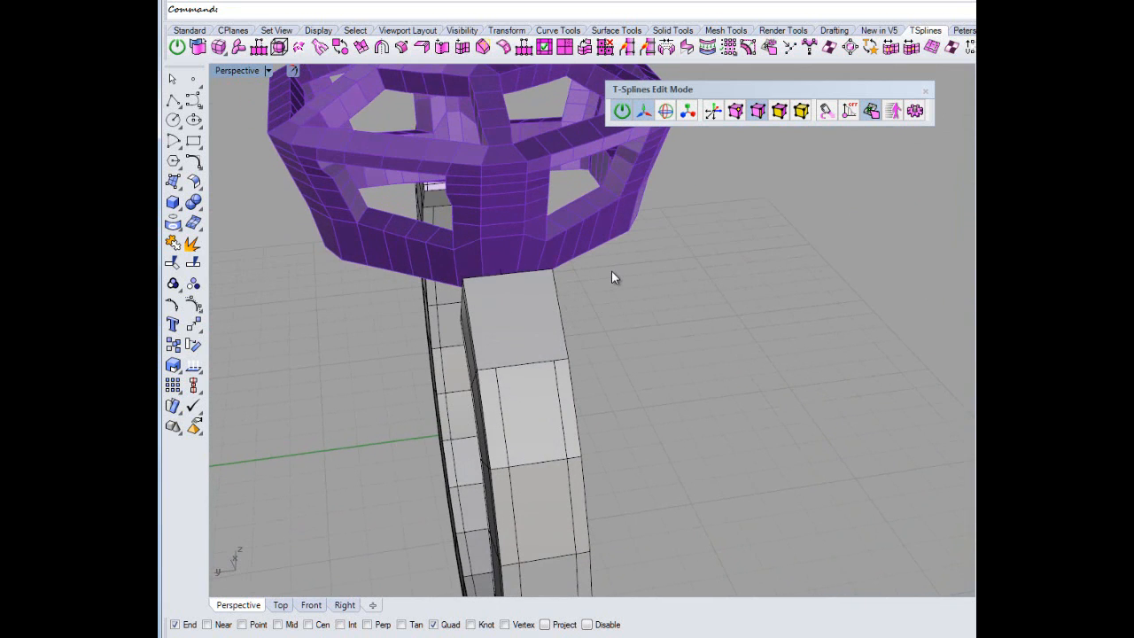
pyautogui.hotkey('ctrl', 'h')
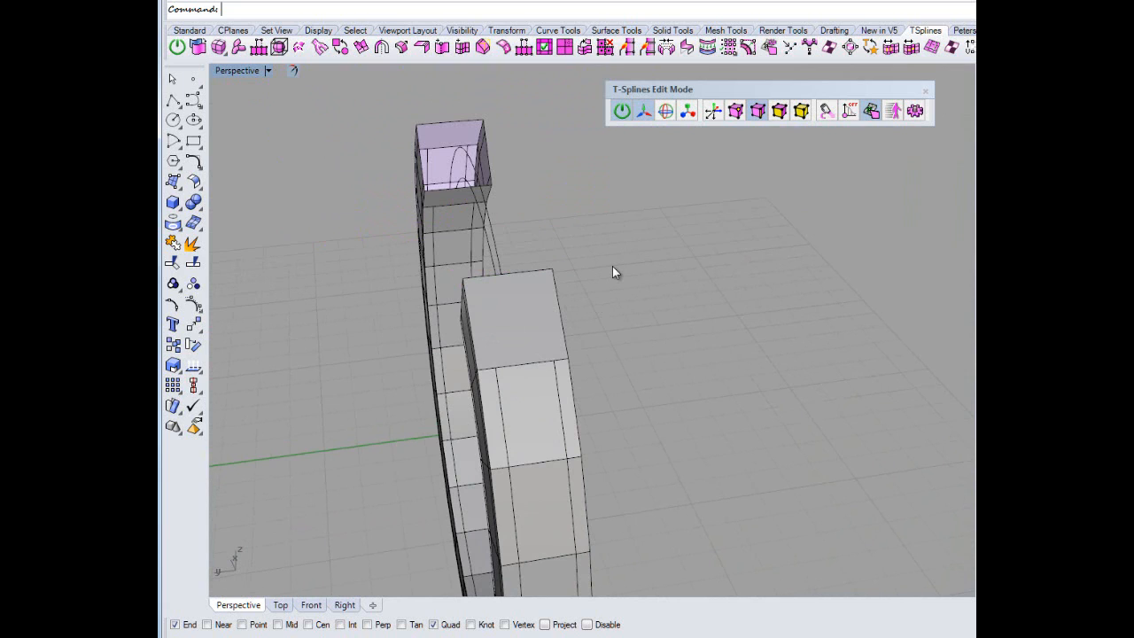
pyautogui.hotkey('ctrl', 'alt', 'h')
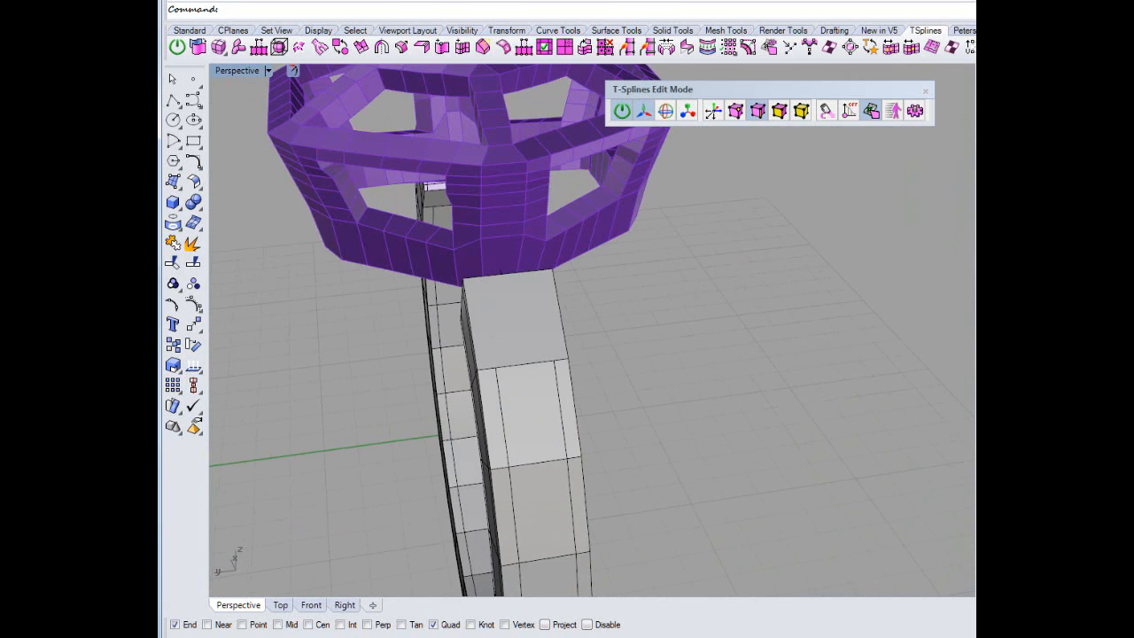
pyautogui.hotkey('ctrl', 'h')
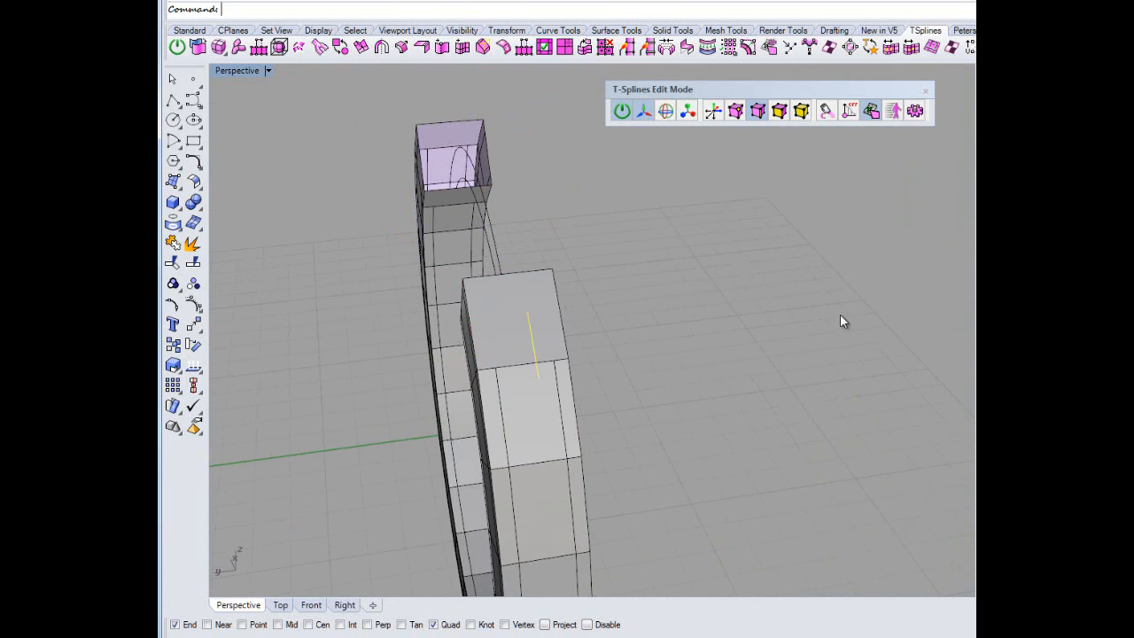
pyautogui.hotkey('ctrl', 'z')
pyautogui.hotkey('ctrl', 'z')
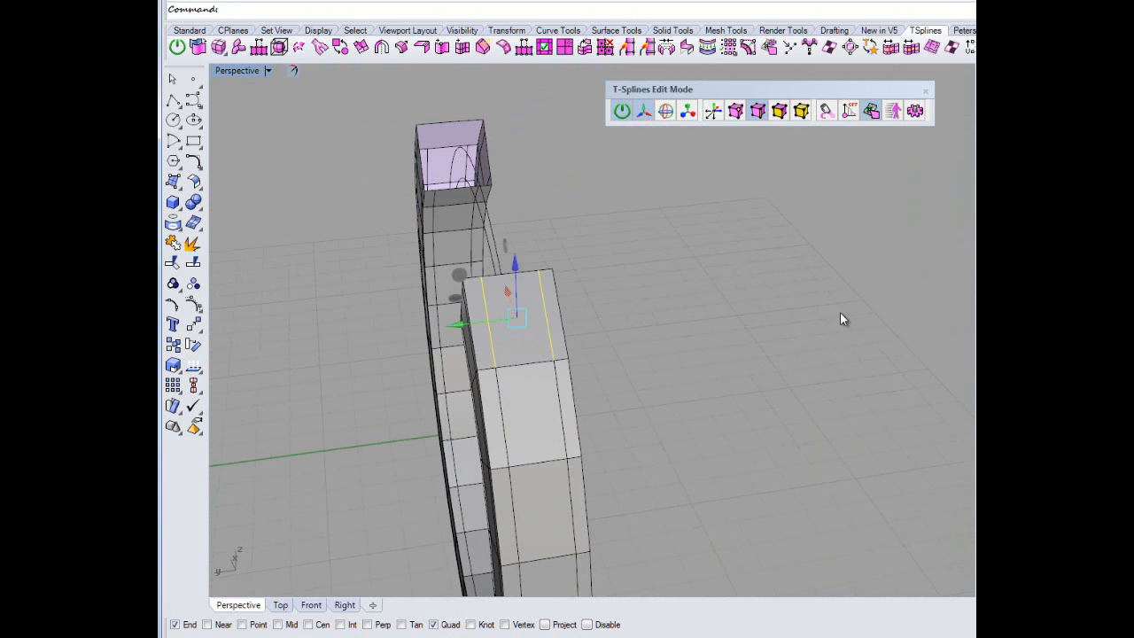
pyautogui.press('Escape')
pyautogui.moveTo(810, 324); pyautogui.dragTo(771, 336, button='right')
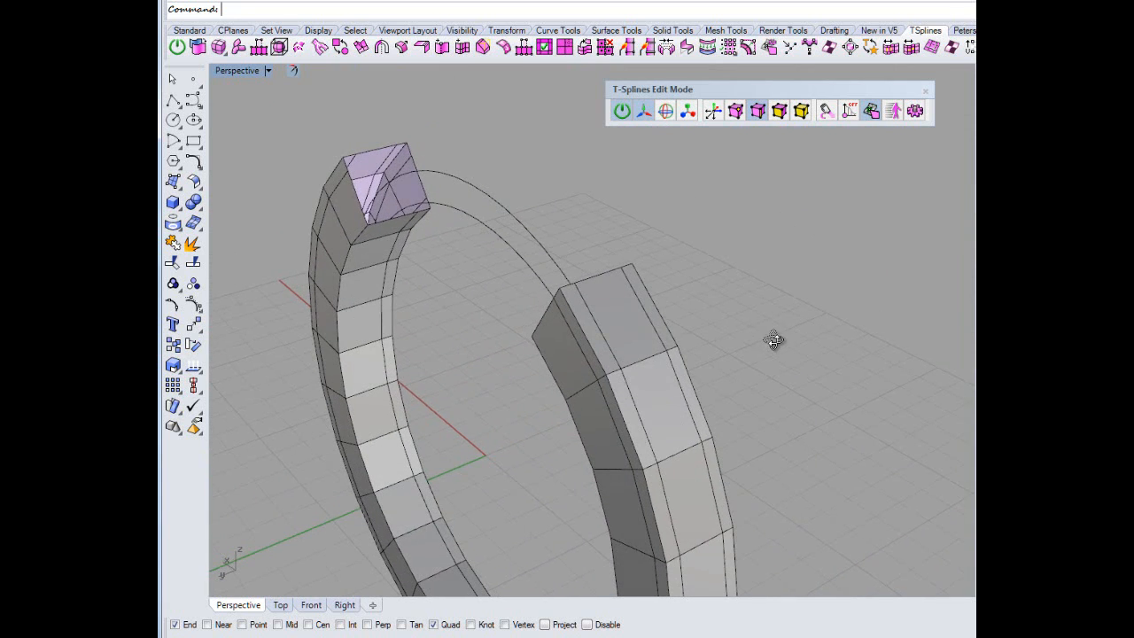
# Undo the recent shank edits and bring the hidden purple ring head back into view.
pyautogui.click(189, 32)
pyautogui.click(340, 48)
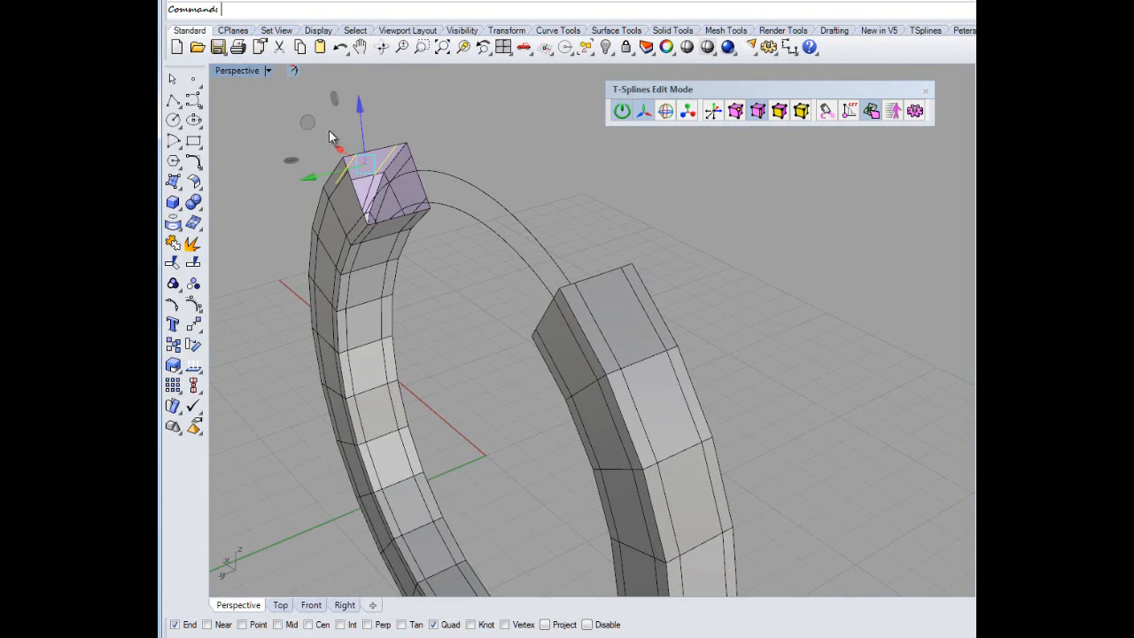
pyautogui.moveTo(653, 228); pyautogui.dragTo(826, 176, button='right')
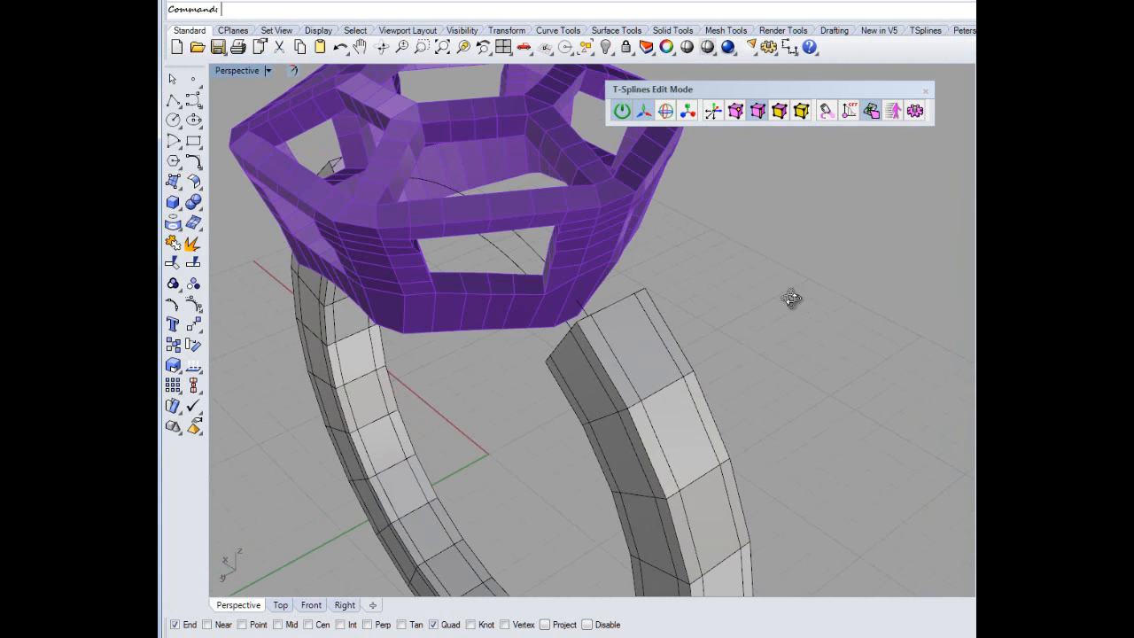
pyautogui.moveTo(789, 296); pyautogui.dragTo(752, 306, button='right')
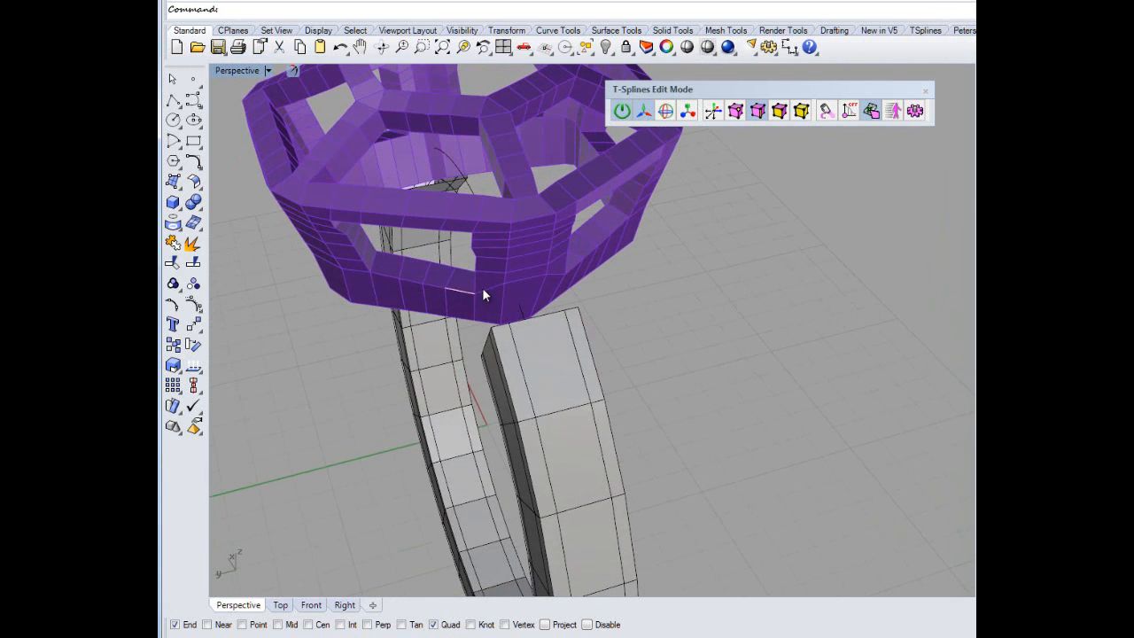
# Delete the six faces on the outer wall of the ring head that face the nearer open end of the shank.
pyautogui.click(782, 116)
pyautogui.moveTo(684, 327); pyautogui.dragTo(739, 290, button='right')
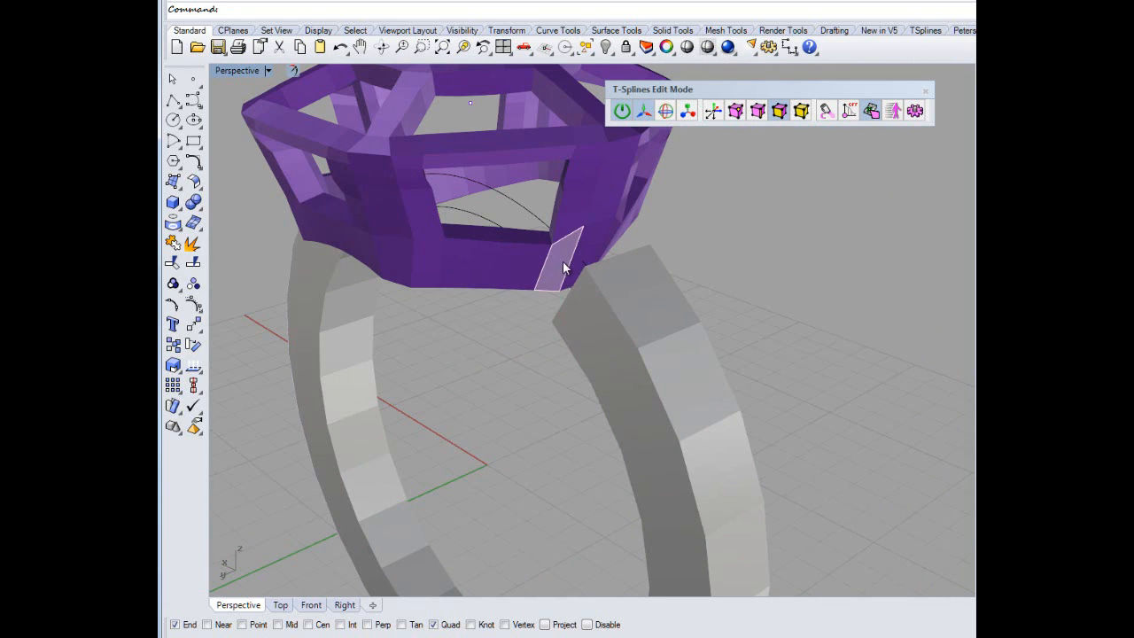
pyautogui.click(572, 203)
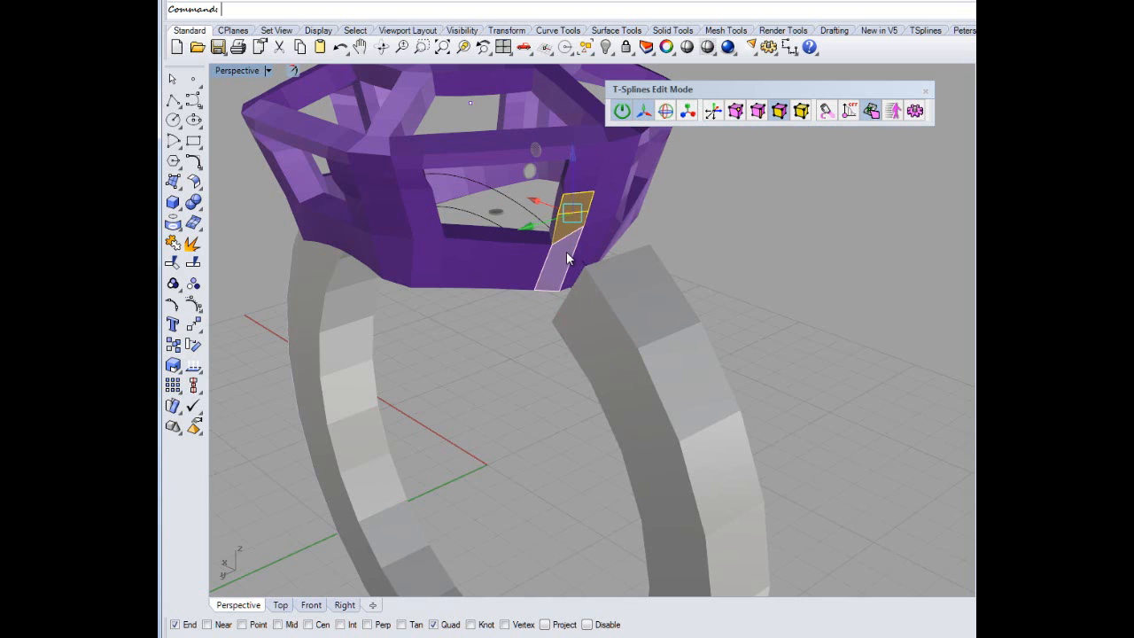
pyautogui.click(567, 258)
pyautogui.click(624, 294)
pyautogui.moveTo(797, 267); pyautogui.dragTo(702, 276, button='right')
pyautogui.keyDown('shift'); pyautogui.click(526, 220); pyautogui.keyUp('shift')
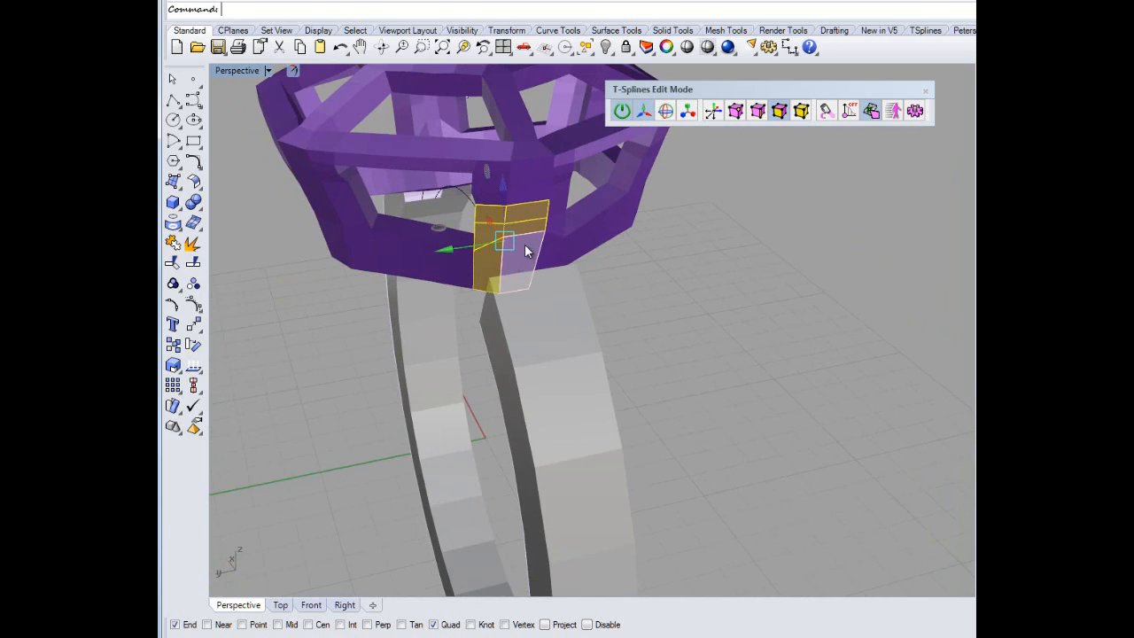
pyautogui.keyDown('shift'); pyautogui.click(525, 243); pyautogui.keyUp('shift')
pyautogui.keyDown('shift'); pyautogui.click(555, 212); pyautogui.keyUp('shift')
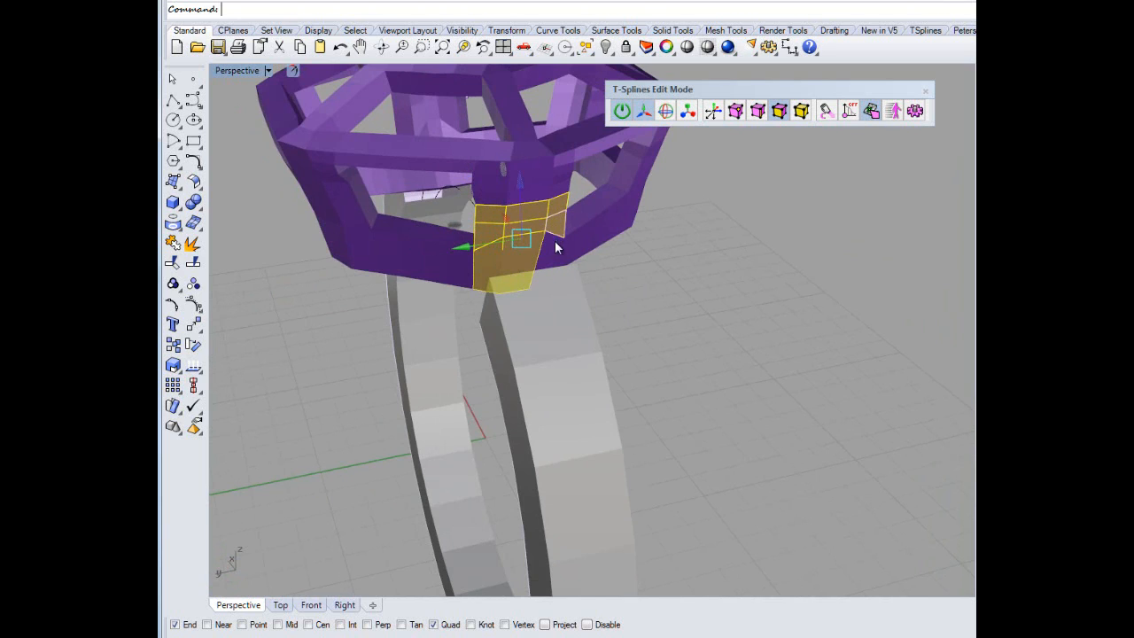
pyautogui.keyDown('shift'); pyautogui.click(559, 254); pyautogui.keyUp('shift')
pyautogui.click(681, 304)
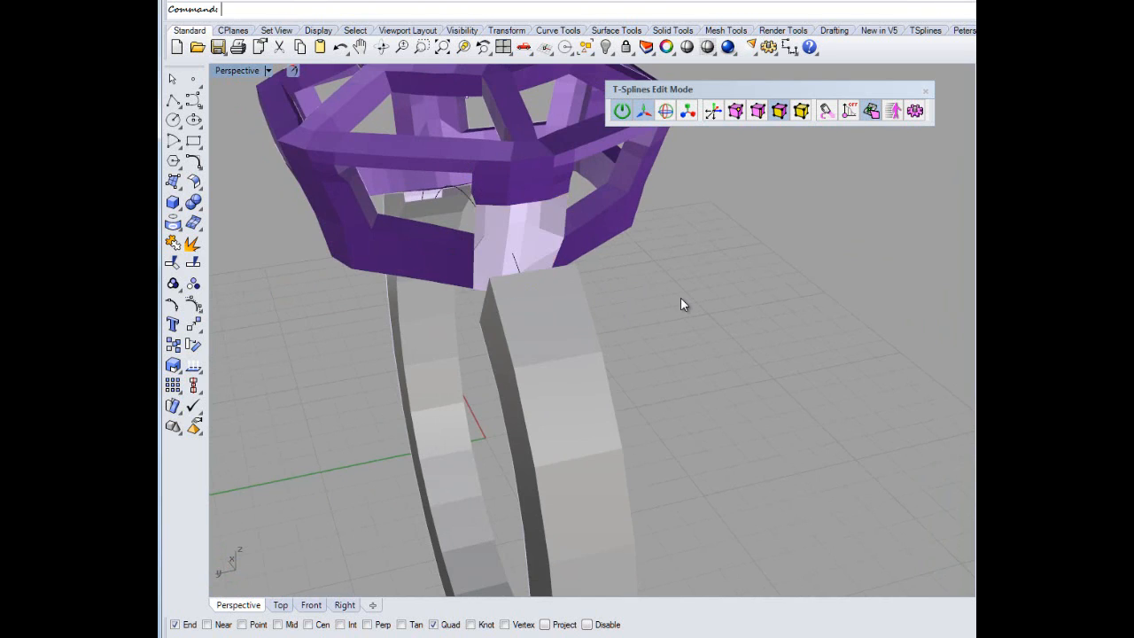
# Bridge the shank's open end edge loop to the edge loop around the head's new opening, using 1 segment and 0 twist.
pyautogui.moveTo(680, 304); pyautogui.dragTo(709, 308, button='right')
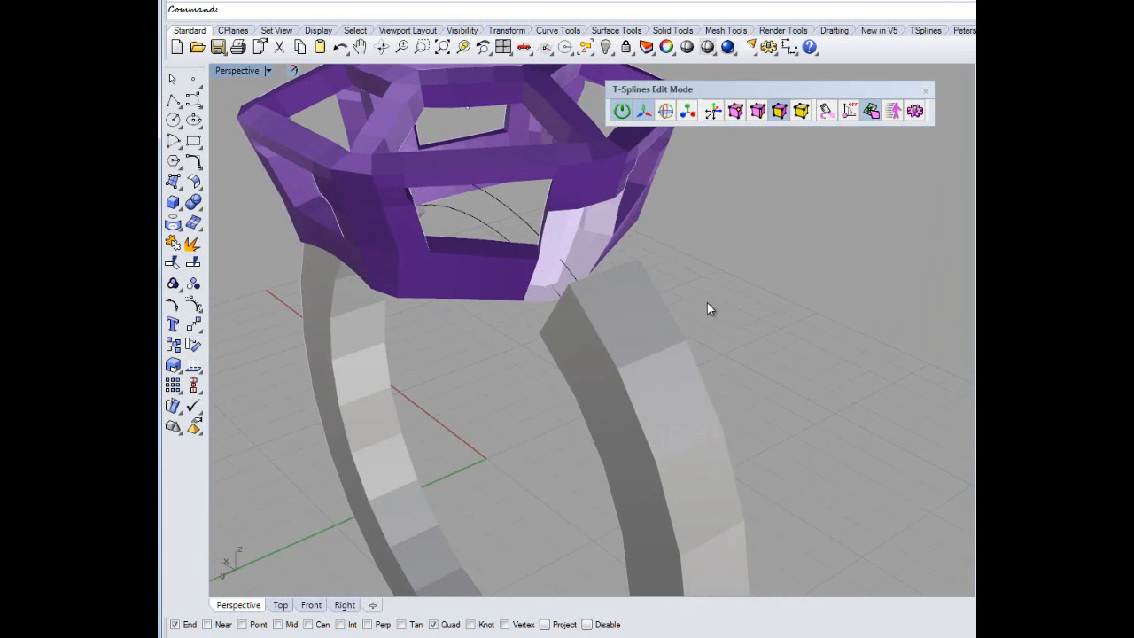
pyautogui.click(758, 111)
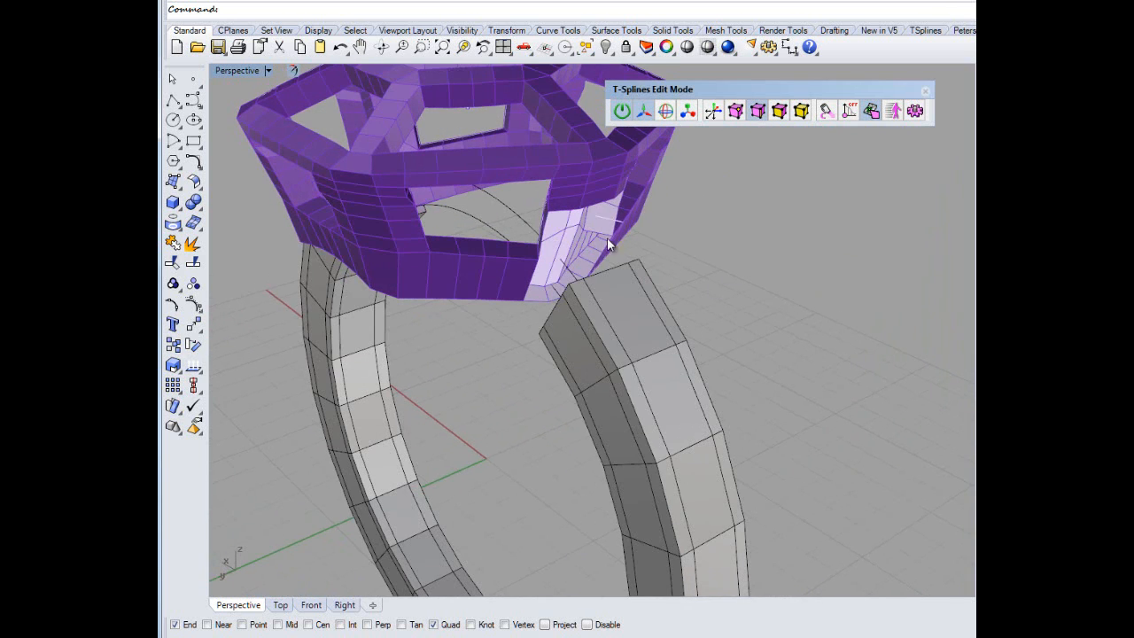
pyautogui.click(596, 272)
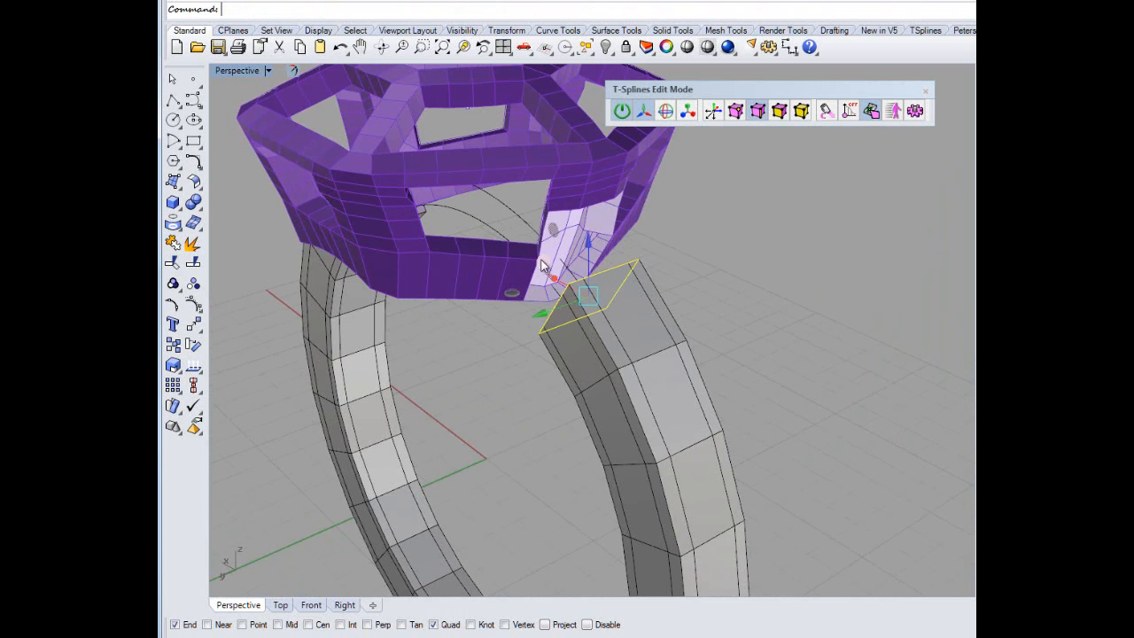
pyautogui.scroll(5, 567, 213)
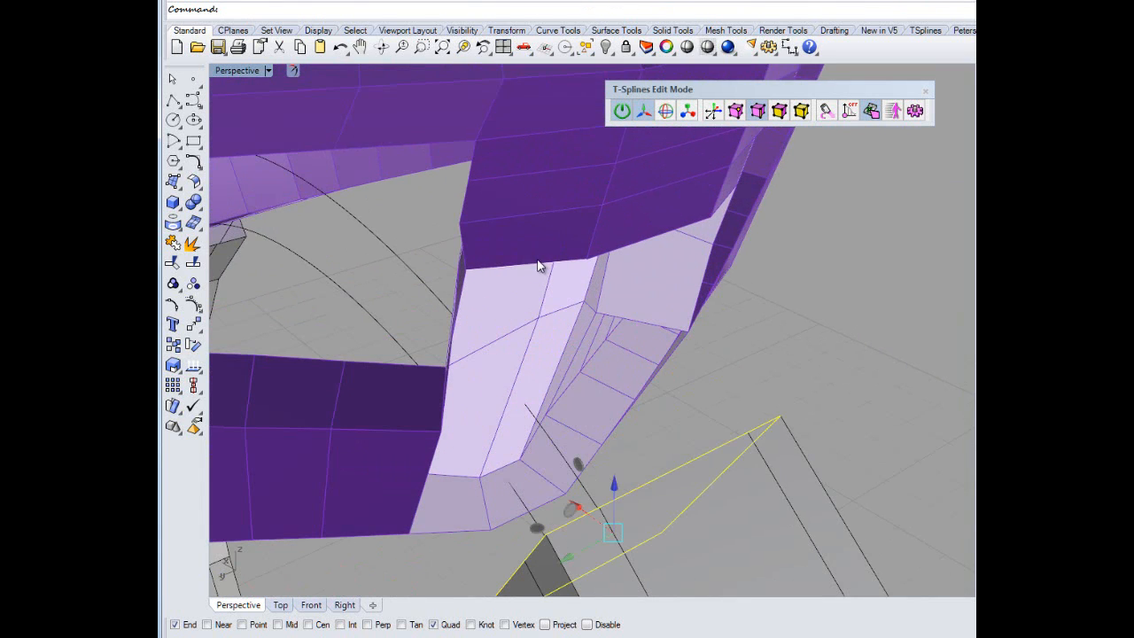
pyautogui.keyDown('shift'); pyautogui.click(539, 263); pyautogui.keyUp('shift')
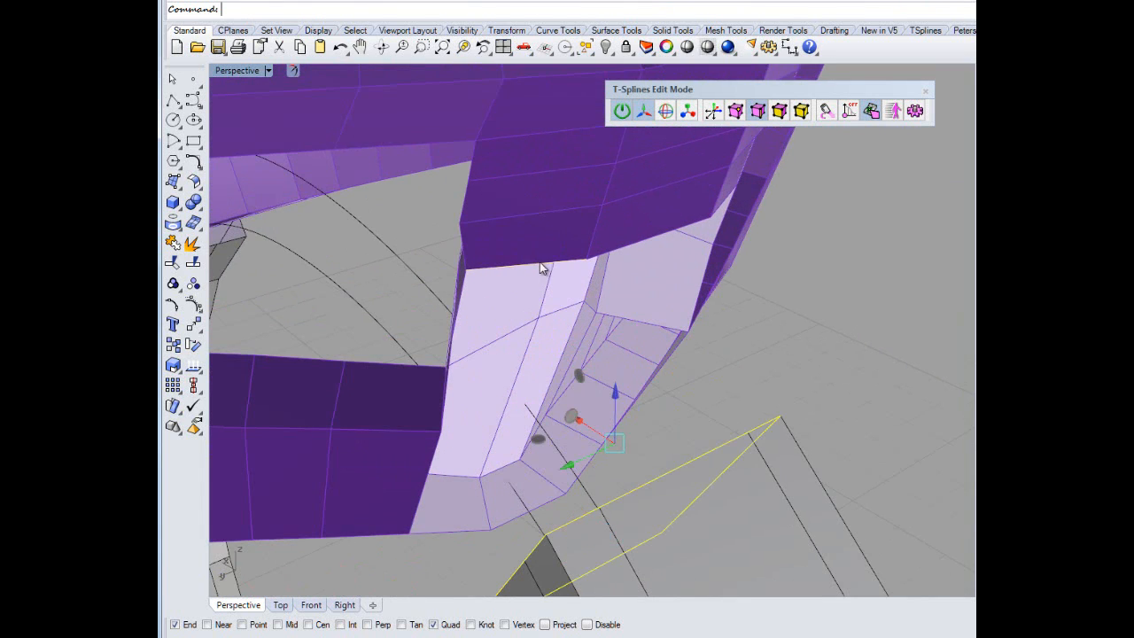
pyautogui.keyDown('shift'); pyautogui.click(719, 212); pyautogui.keyUp('shift')
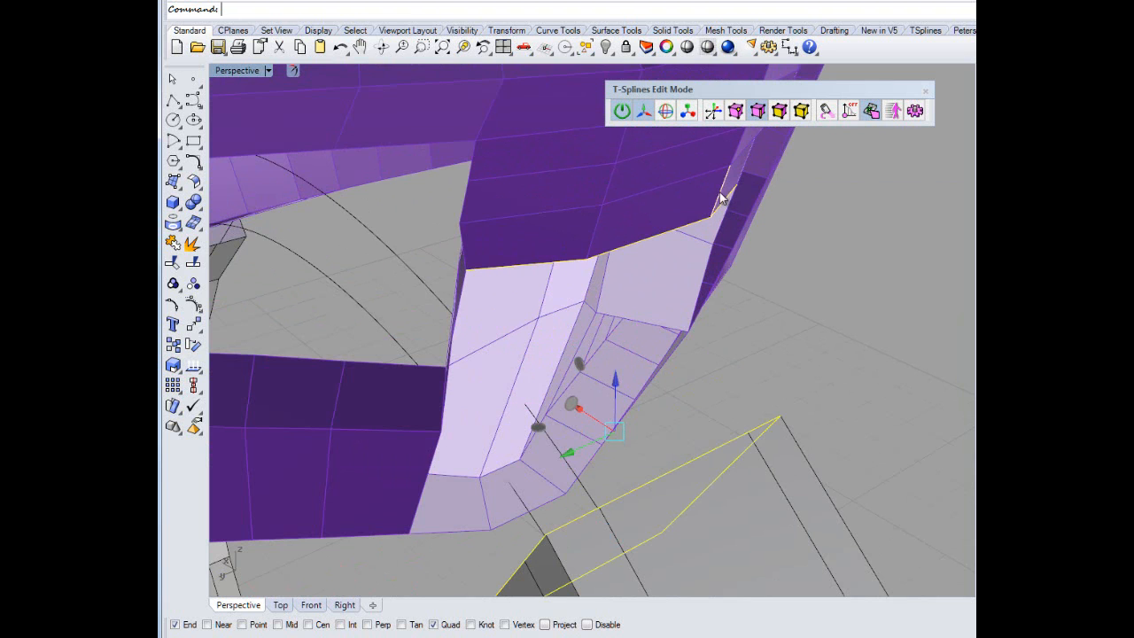
pyautogui.moveTo(823, 316); pyautogui.dragTo(730, 445, button='right')
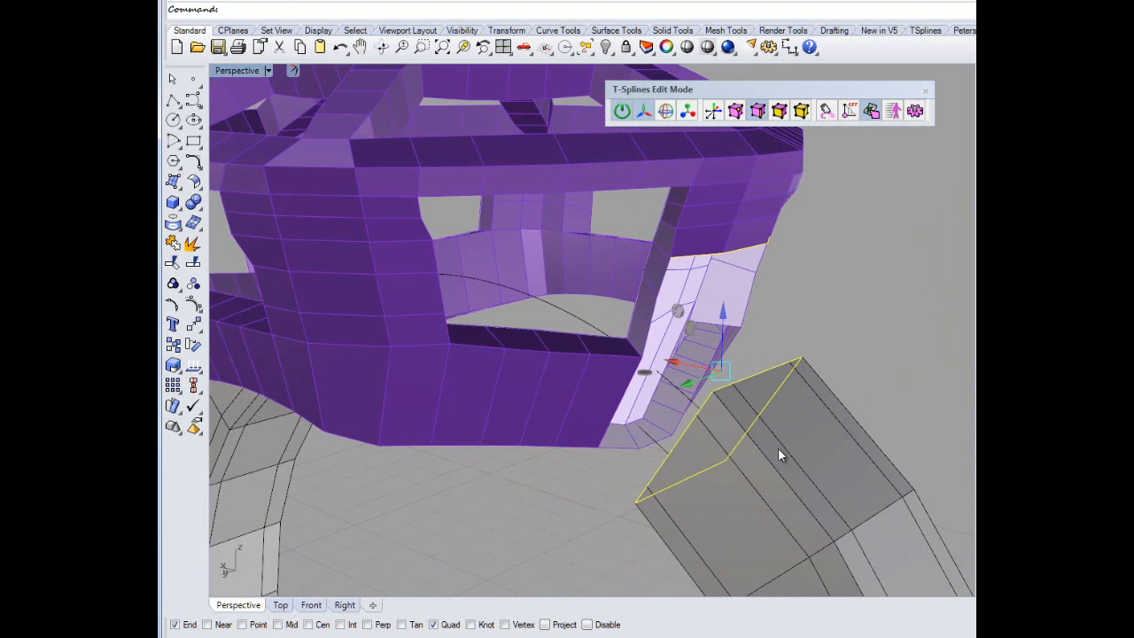
pyautogui.moveTo(872, 305); pyautogui.dragTo(595, 342, button='right')
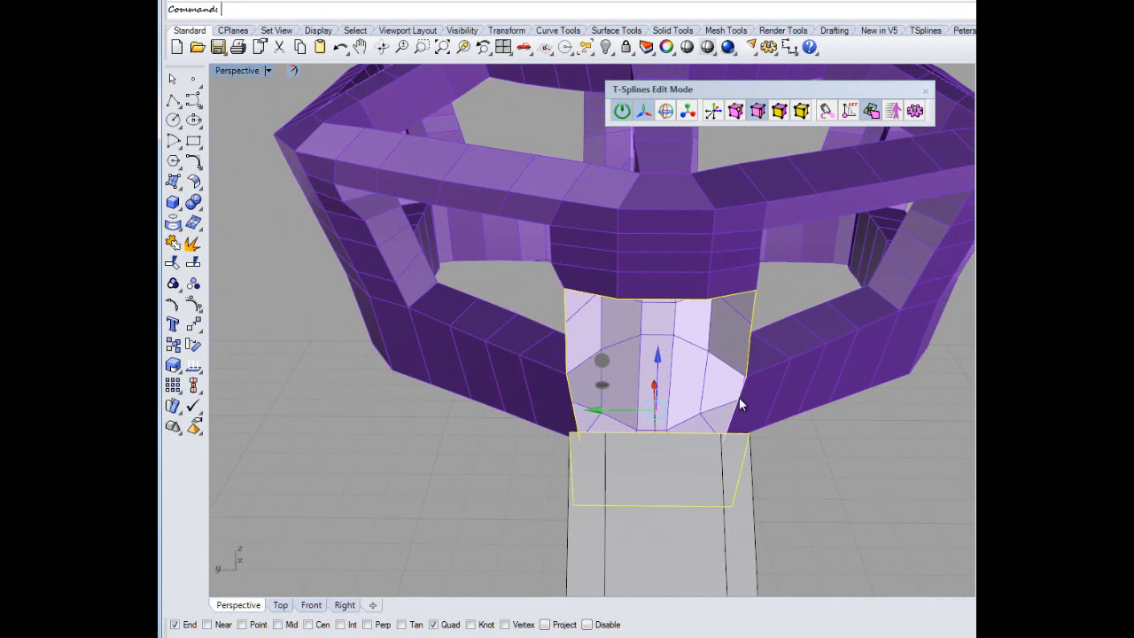
pyautogui.moveTo(747, 387); pyautogui.dragTo(741, 441, button='right')
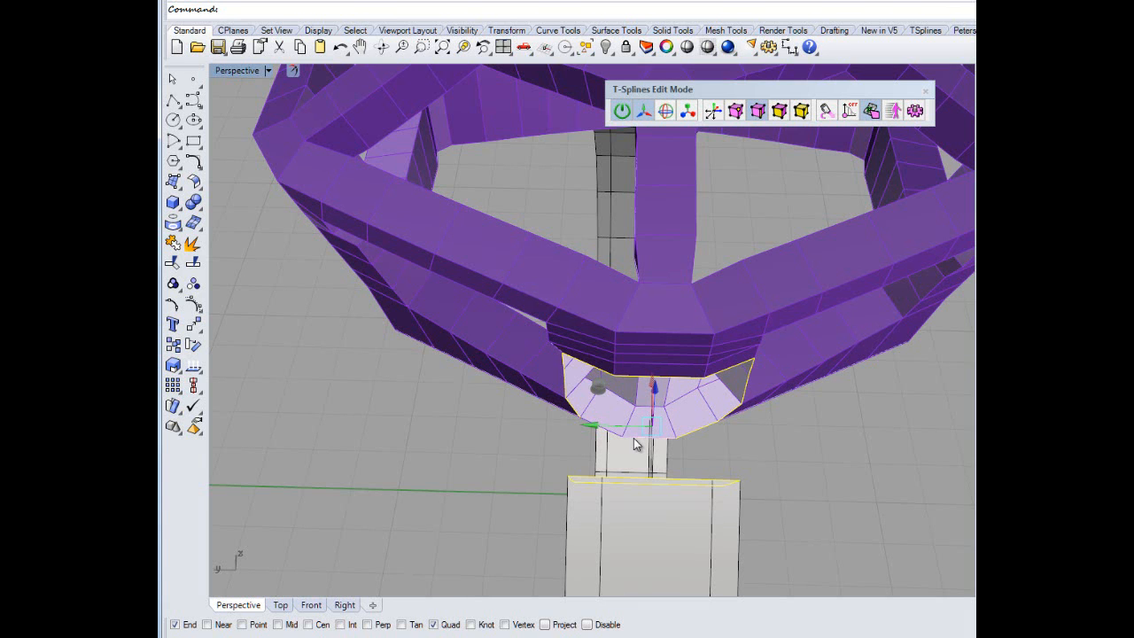
pyautogui.moveTo(620, 441); pyautogui.dragTo(897, 387, button='right')
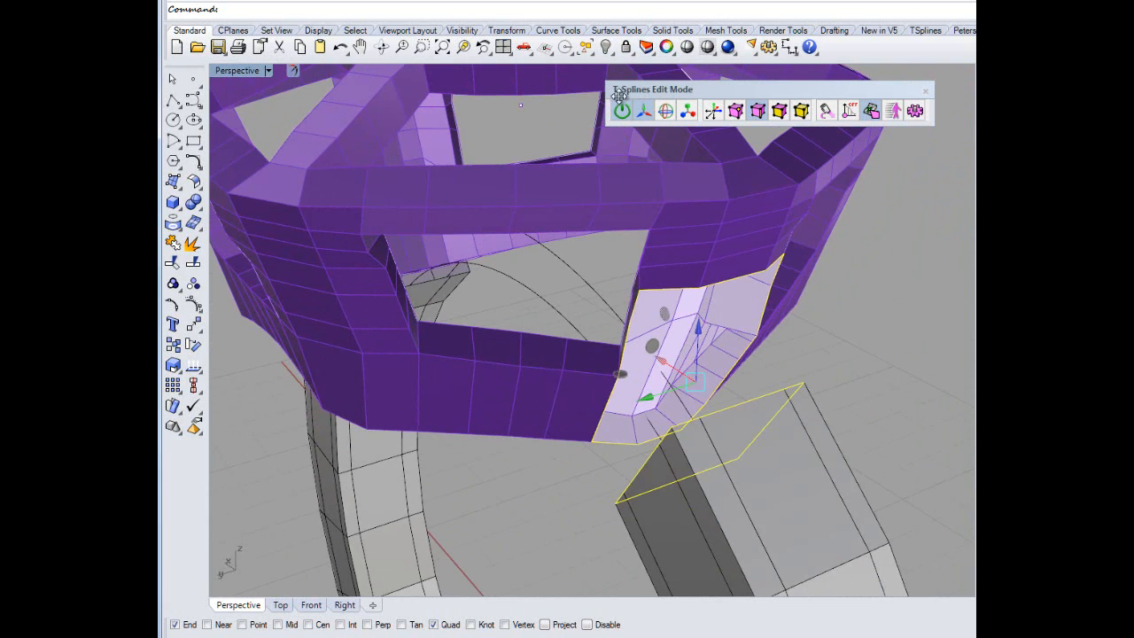
pyautogui.click(927, 30)
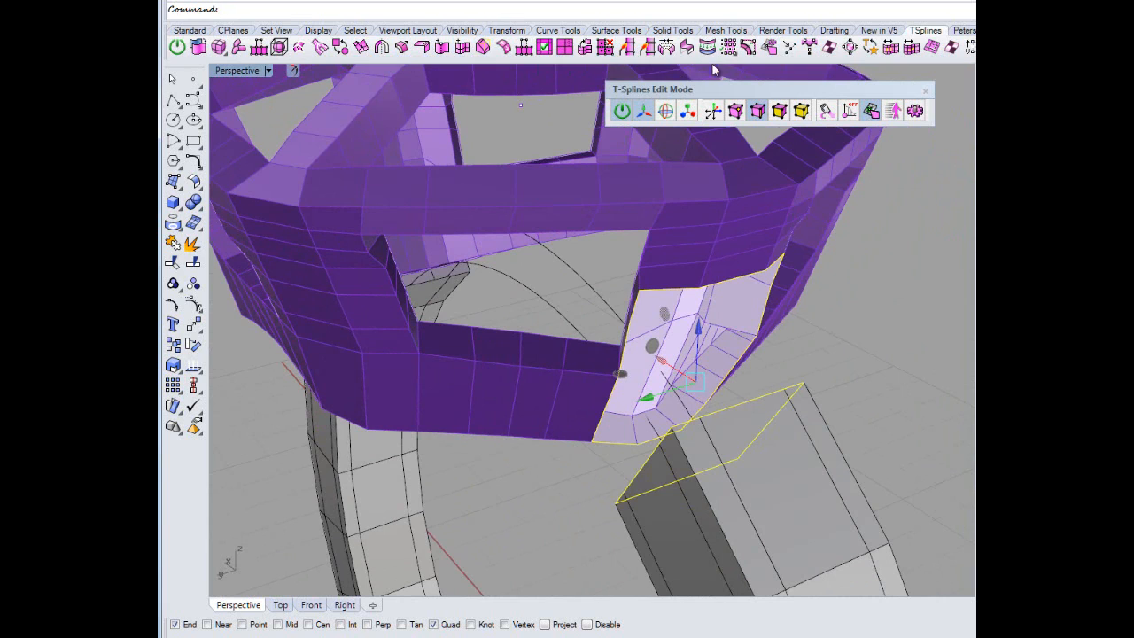
pyautogui.click(668, 47)
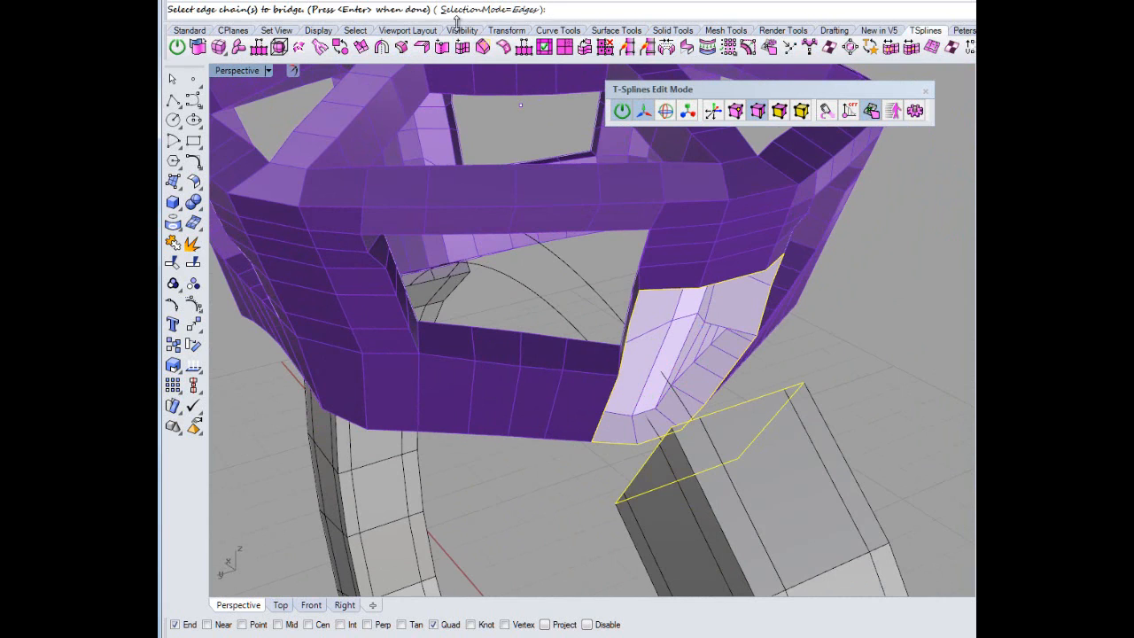
pyautogui.press('Return')
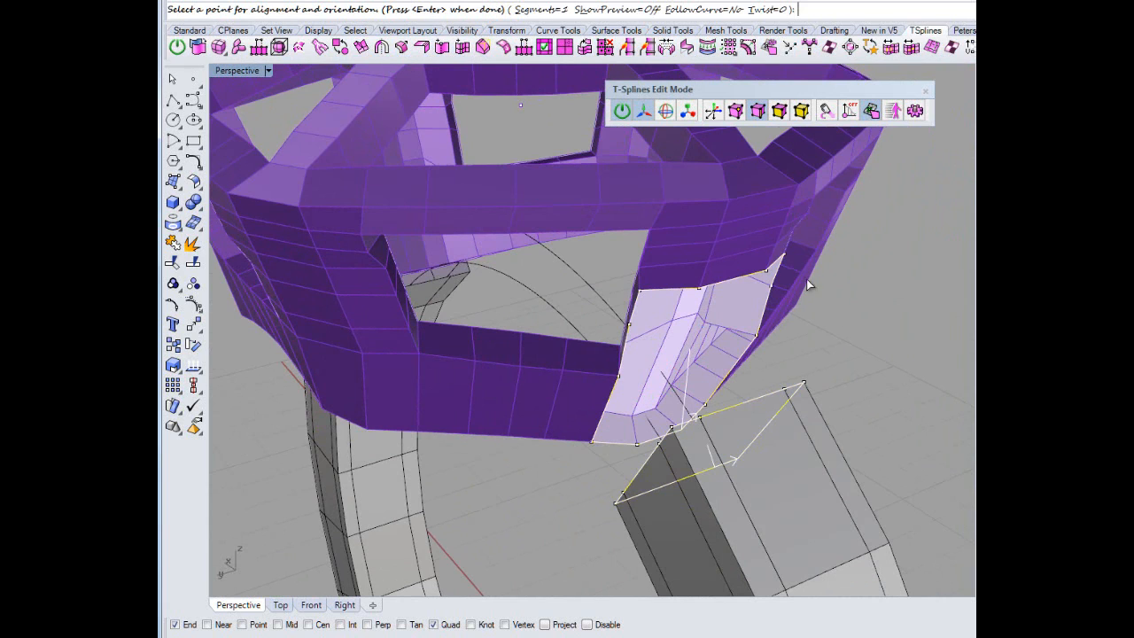
pyautogui.press('Return')
# Delete the six faces on the opposite side of the ring head, in front of the other open shank end.
pyautogui.moveTo(911, 417); pyautogui.dragTo(833, 410, button='right')
pyautogui.scroll(-8, 597, 413)
pyautogui.moveTo(597, 419); pyautogui.dragTo(508, 437, button='right')
pyautogui.scroll(2, 508, 436)
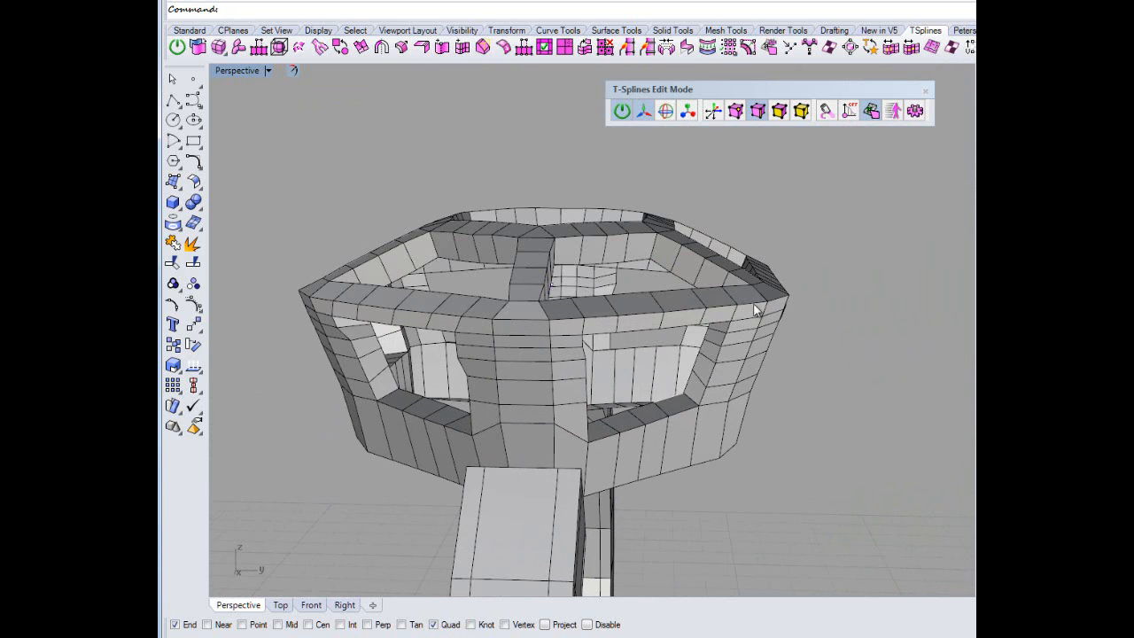
pyautogui.click(781, 110)
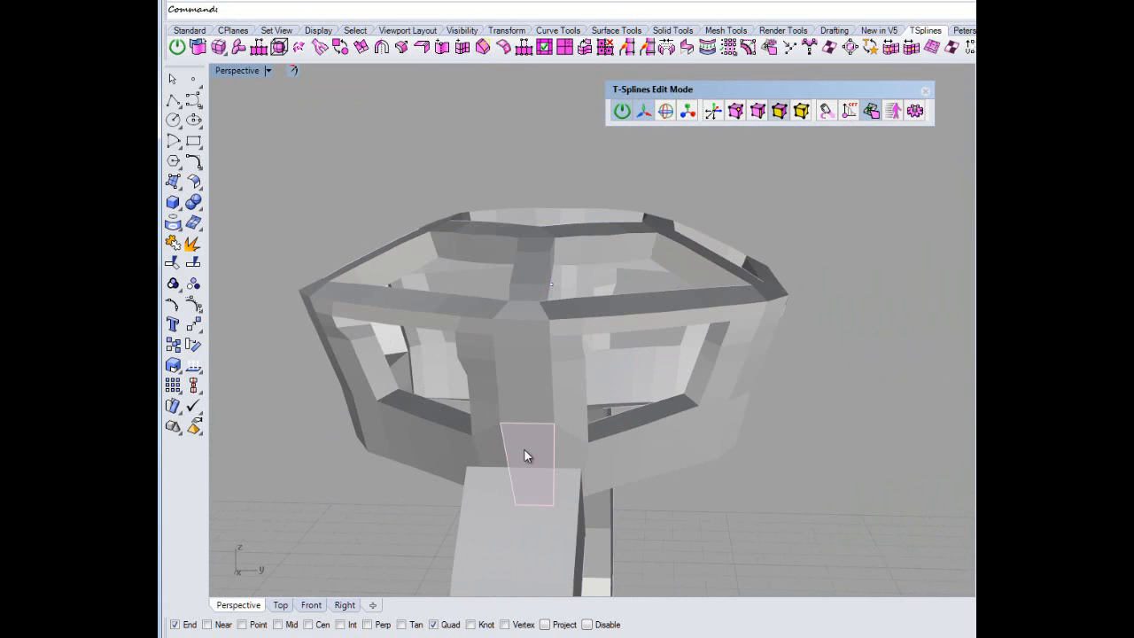
pyautogui.click(494, 449)
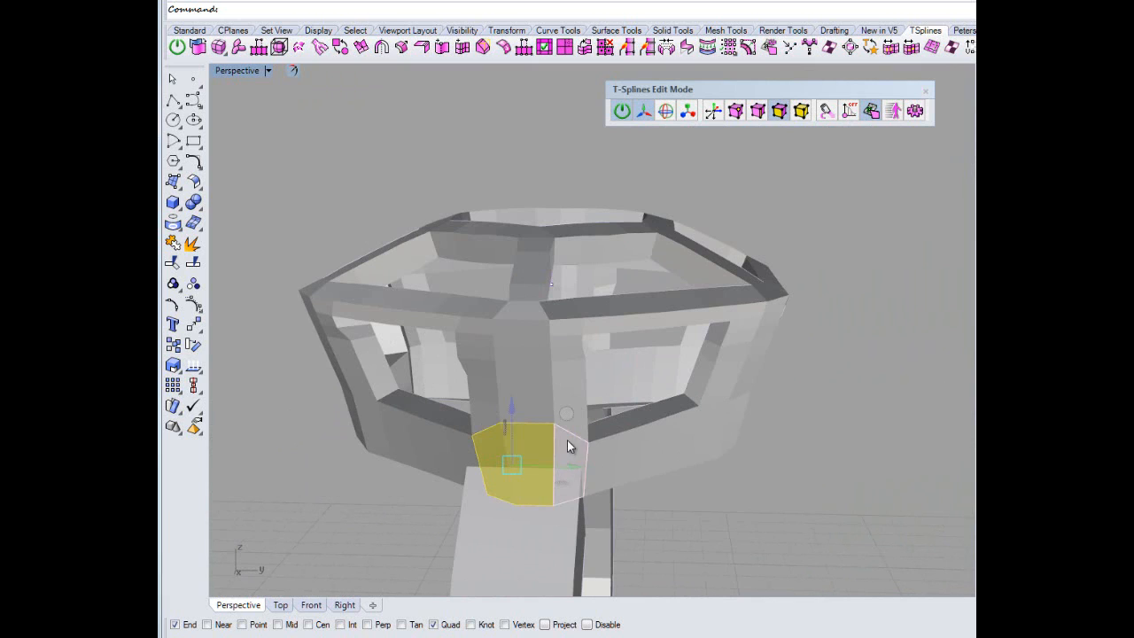
pyautogui.keyDown('shift'); pyautogui.click(567, 440); pyautogui.keyUp('shift')
pyautogui.click(628, 481)
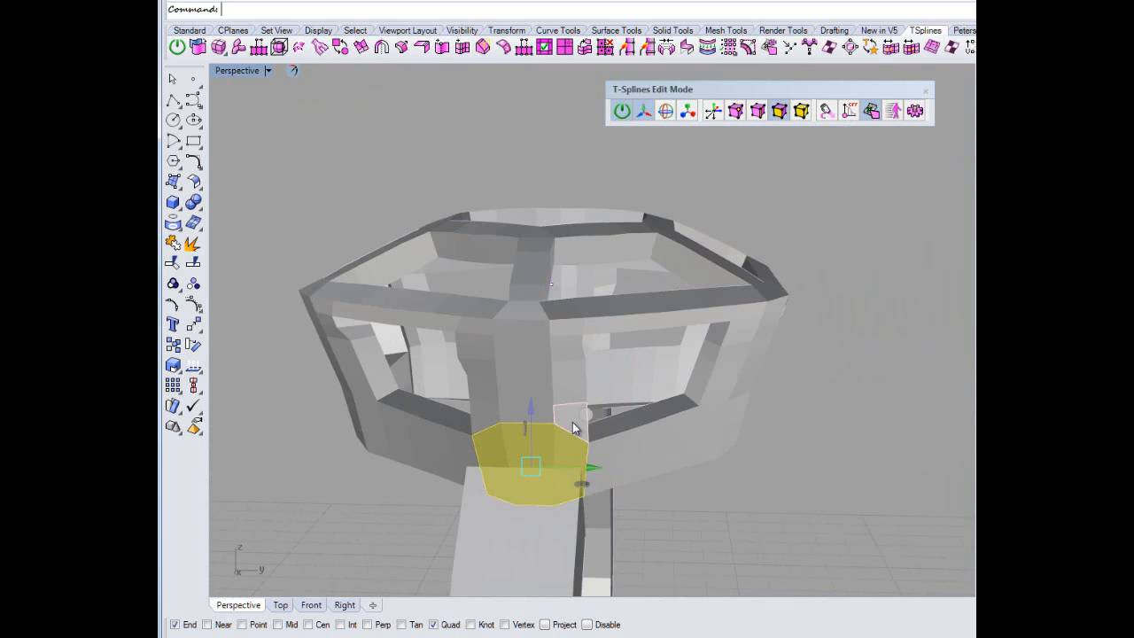
pyautogui.keyDown('shift'); pyautogui.click(572, 429); pyautogui.keyUp('shift')
pyautogui.click(644, 465)
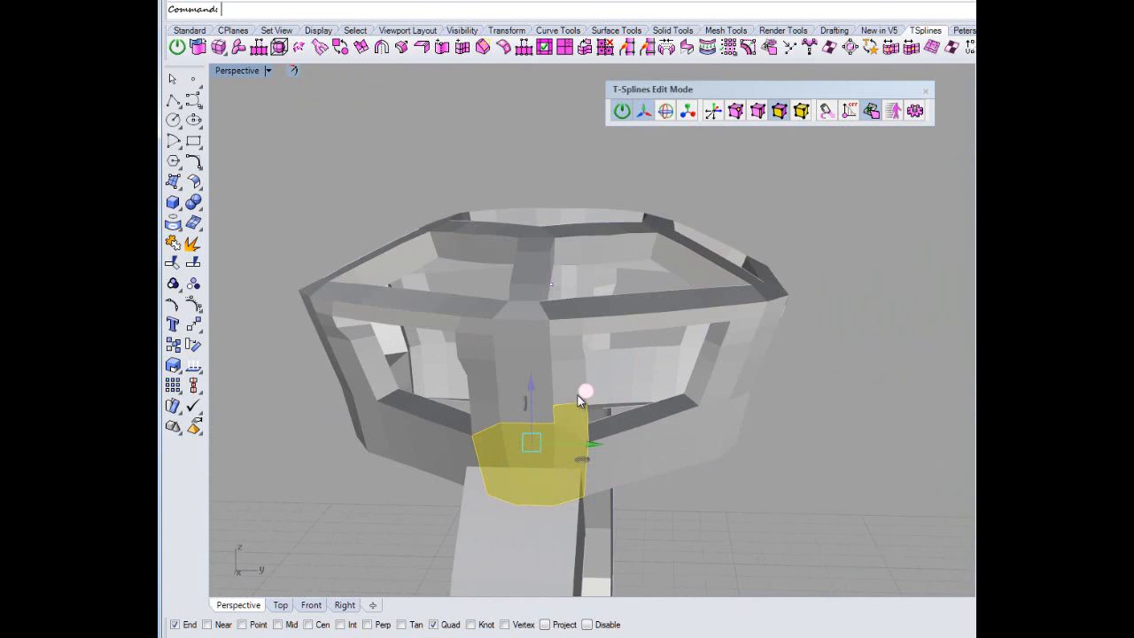
pyautogui.moveTo(747, 449); pyautogui.dragTo(587, 439, button='right')
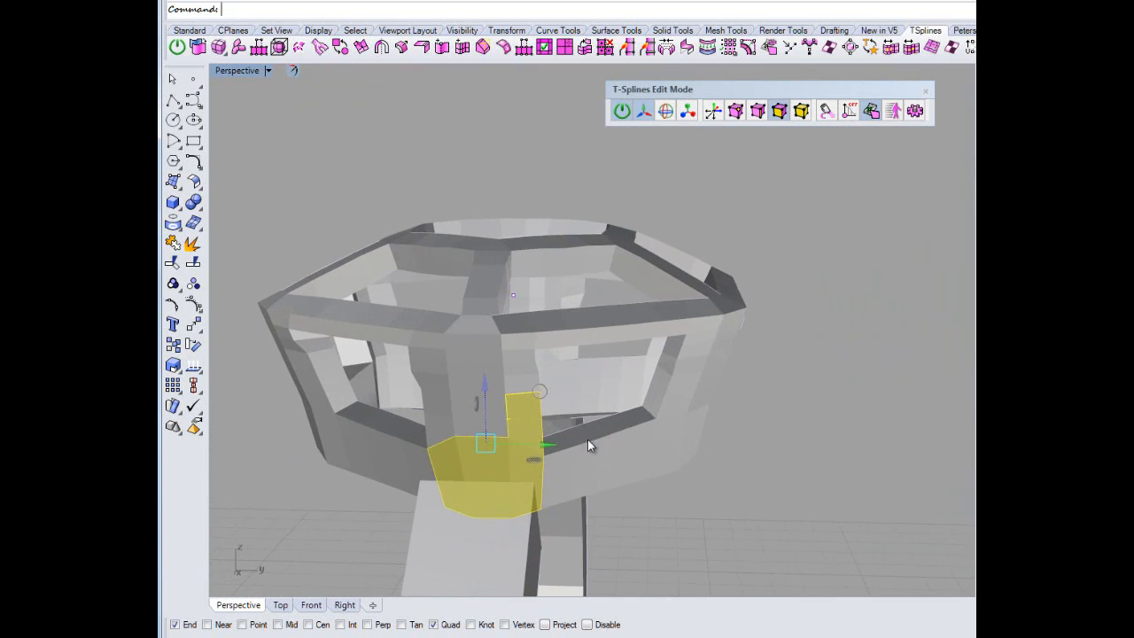
pyautogui.keyDown('shift'); pyautogui.click(442, 424); pyautogui.keyUp('shift')
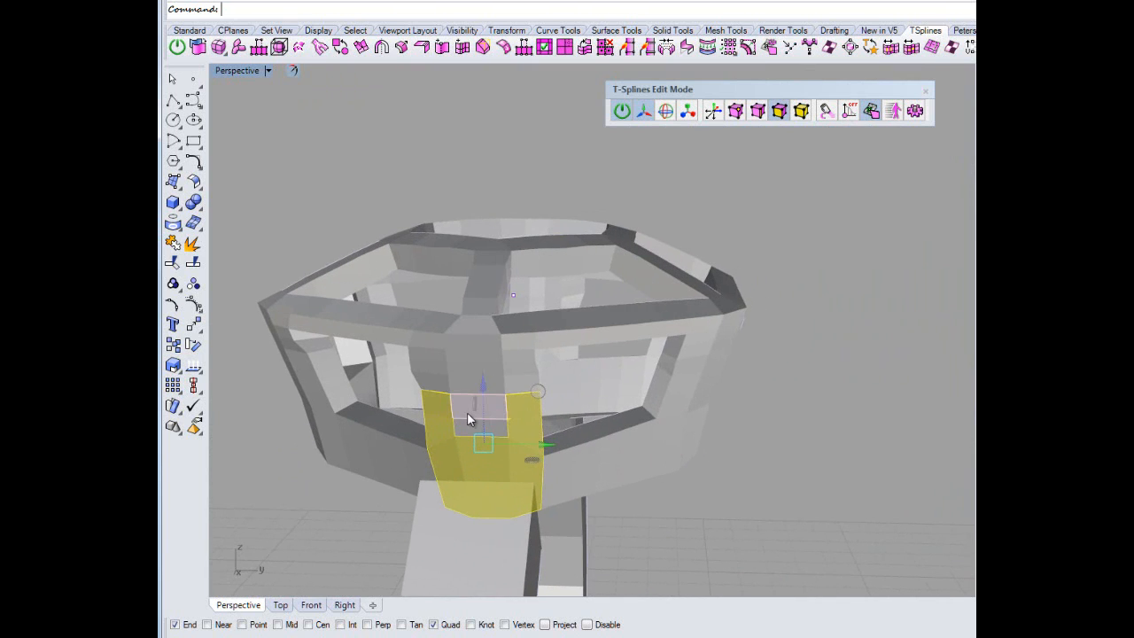
pyautogui.press('Delete')
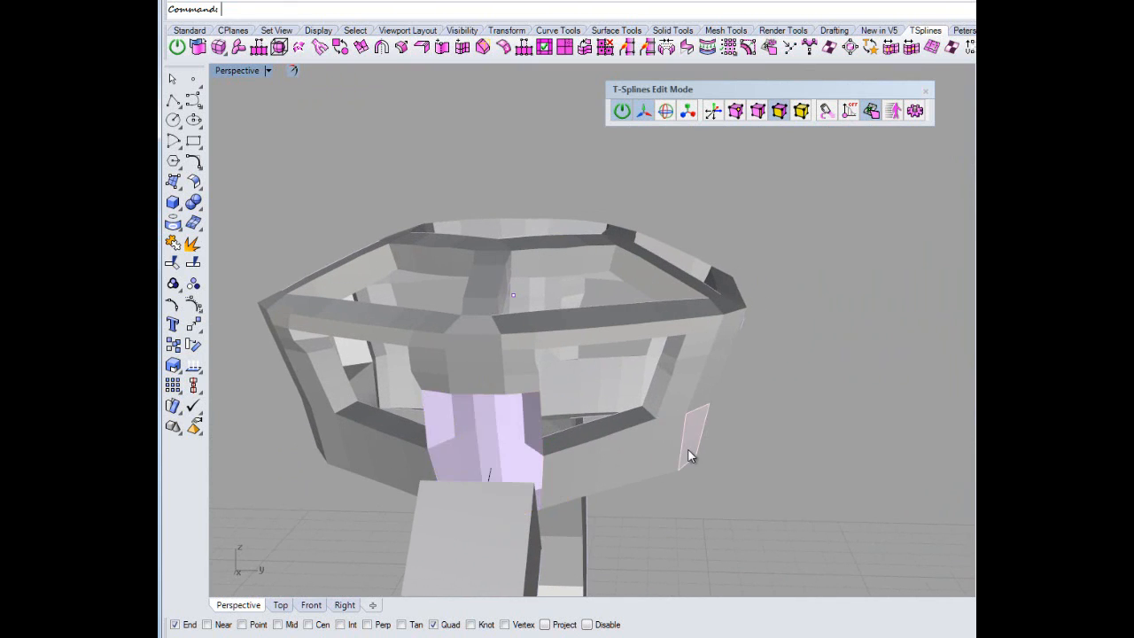
# Select the edge loop around the shank's remaining open end.
pyautogui.click(757, 114)
pyautogui.moveTo(589, 462); pyautogui.dragTo(708, 435, button='right')
pyautogui.scroll(-8, 707, 425)
pyautogui.moveTo(778, 360); pyautogui.dragTo(777, 486, button='right')
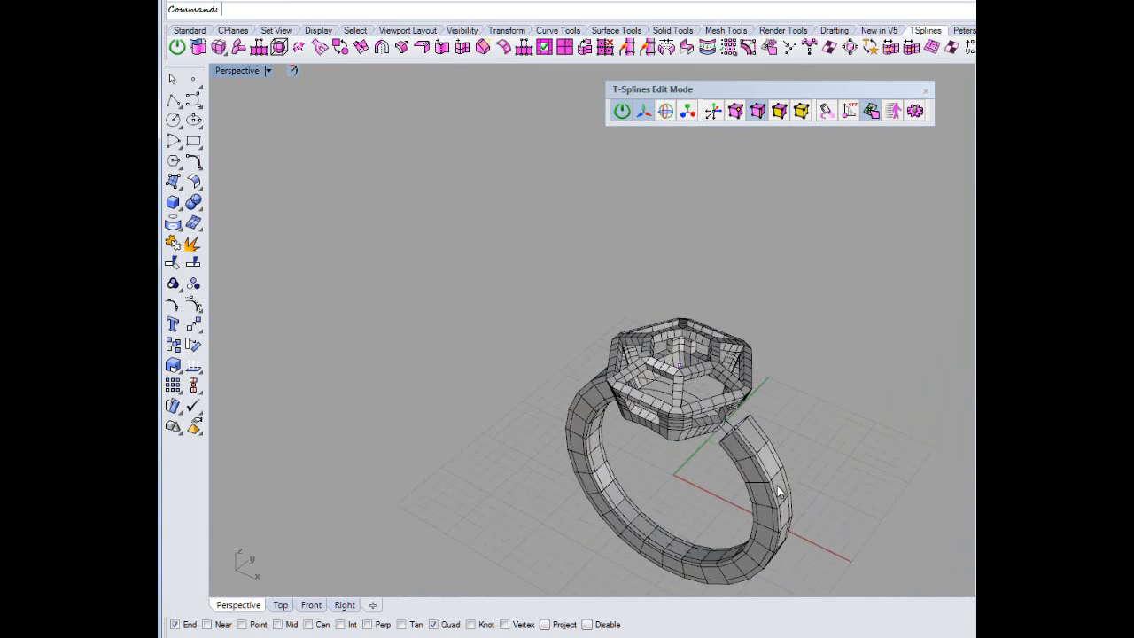
pyautogui.scroll(3, 778, 492)
pyautogui.click(734, 398)
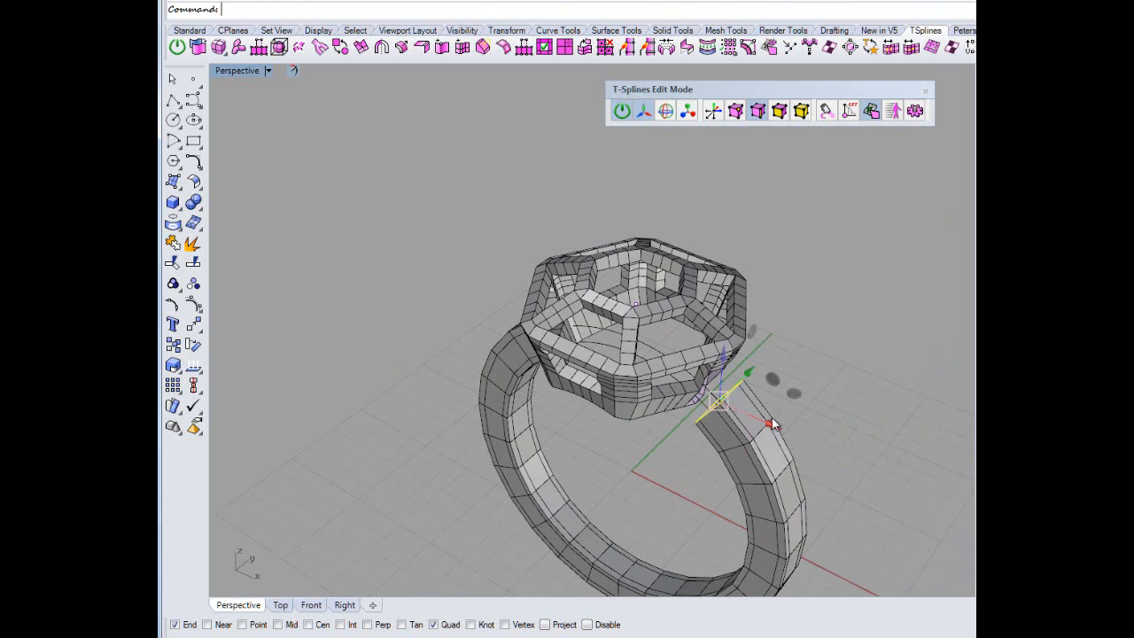
# Add all boundary edges of the ring head's second opening to the edge selection.
pyautogui.scroll(5, 749, 399)
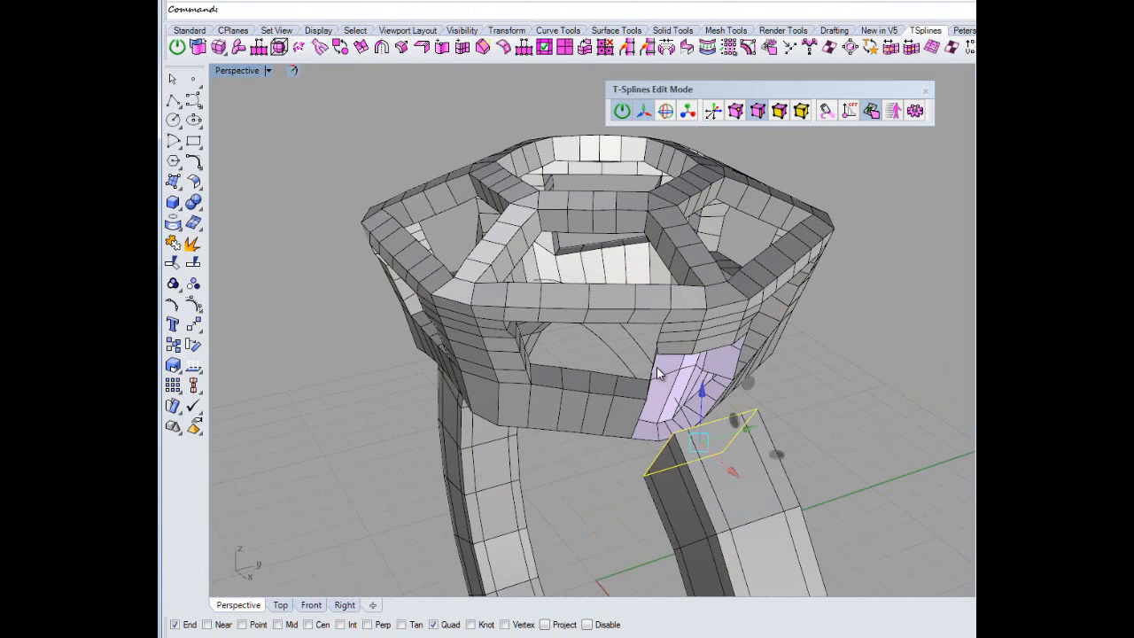
pyautogui.keyDown('shift'); pyautogui.click(657, 367); pyautogui.keyUp('shift')
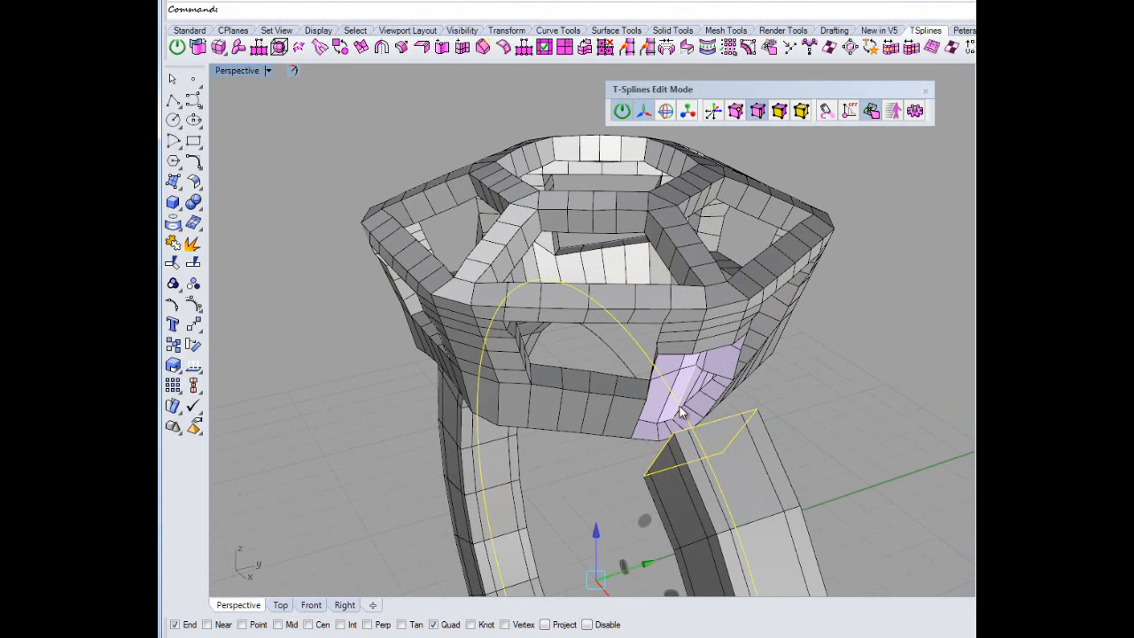
pyautogui.keyDown('ctrl'); pyautogui.click(662, 360); pyautogui.keyUp('ctrl')
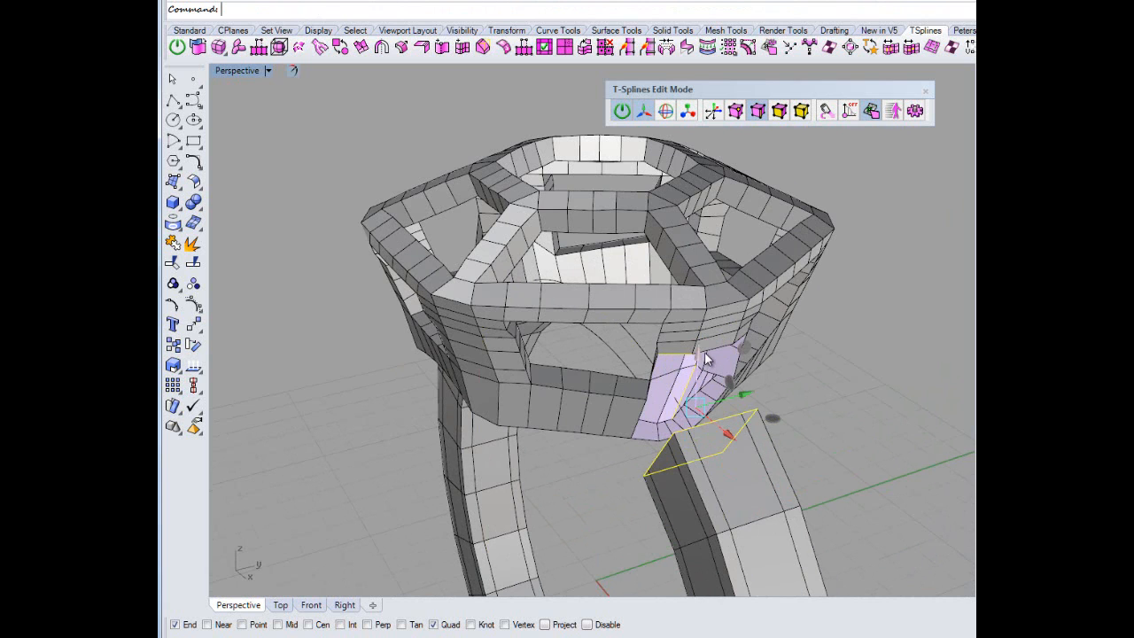
pyautogui.scroll(3, 637, 396)
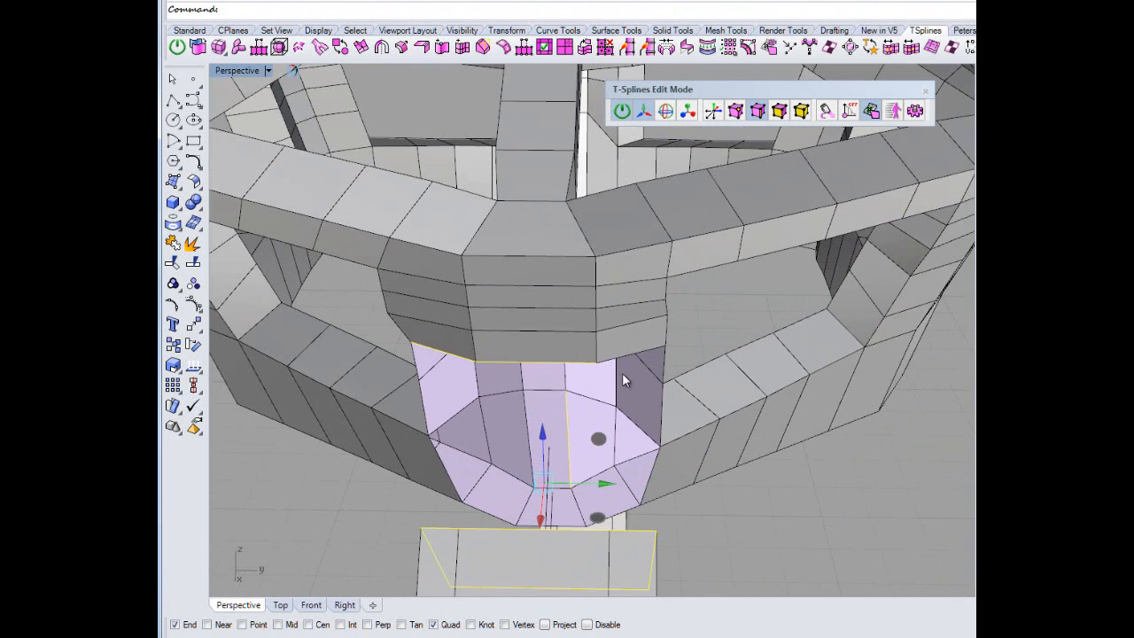
pyautogui.keyDown('shift'); pyautogui.click(667, 369); pyautogui.keyUp('shift')
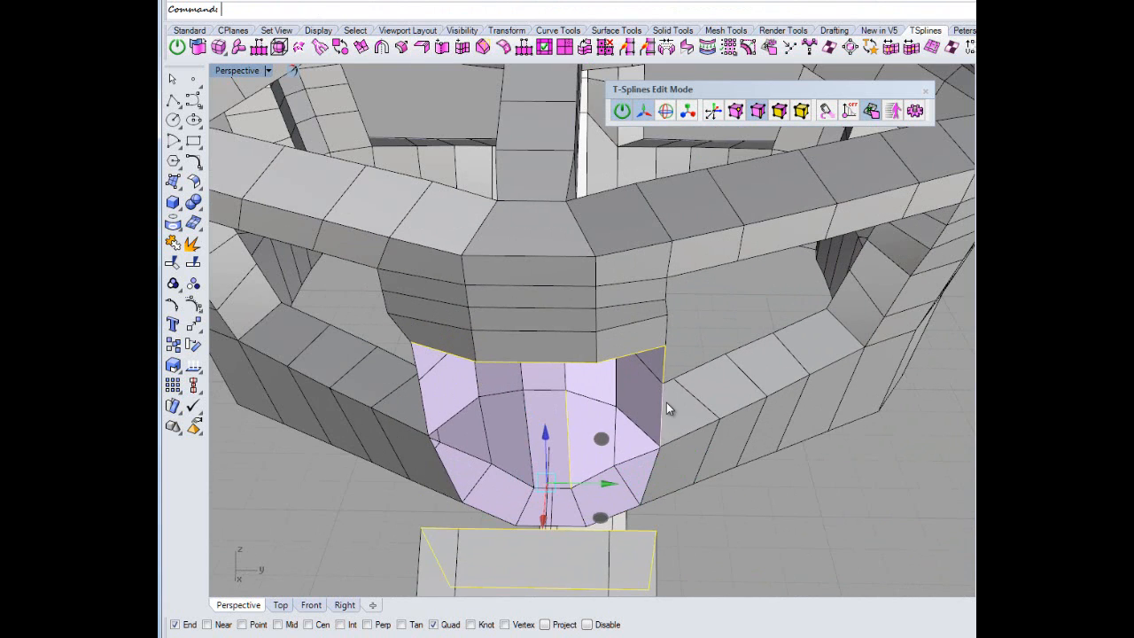
pyautogui.keyDown('shift'); pyautogui.click(663, 408); pyautogui.keyUp('shift')
pyautogui.keyDown('shift'); pyautogui.click(604, 527); pyautogui.keyUp('shift')
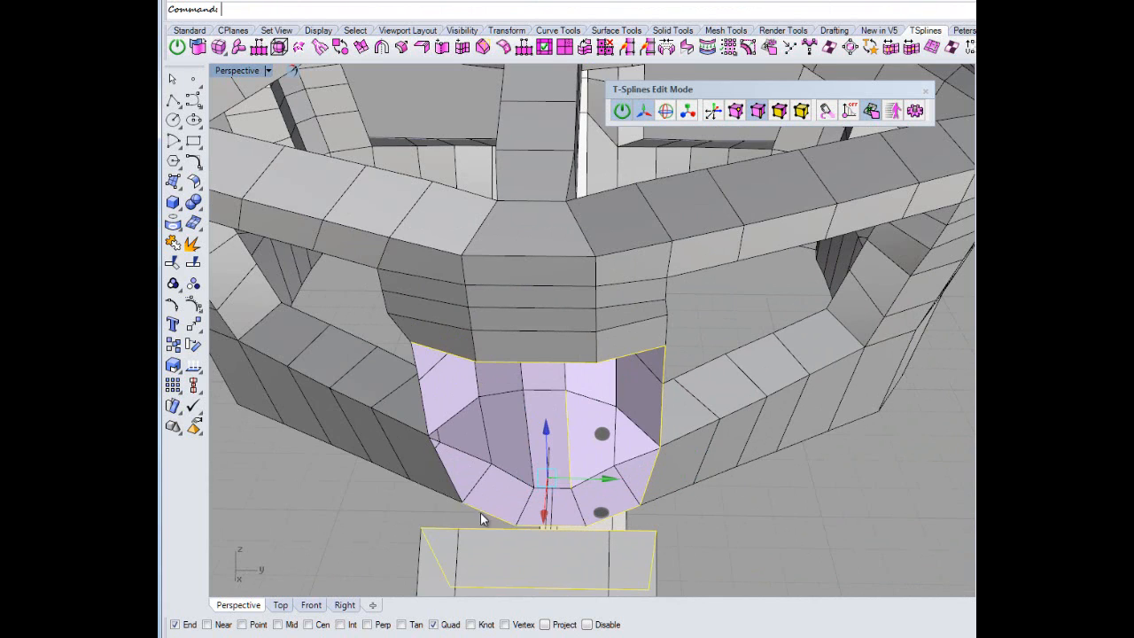
pyautogui.keyDown('shift'); pyautogui.click(423, 420); pyautogui.keyUp('shift')
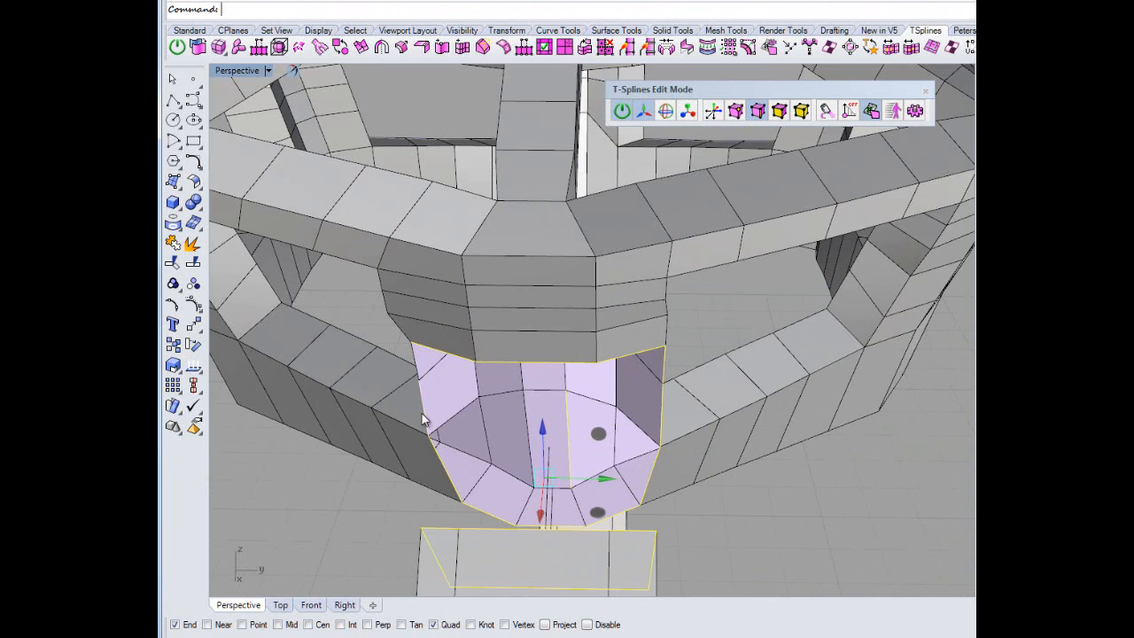
pyautogui.moveTo(434, 393); pyautogui.dragTo(895, 448, button='right')
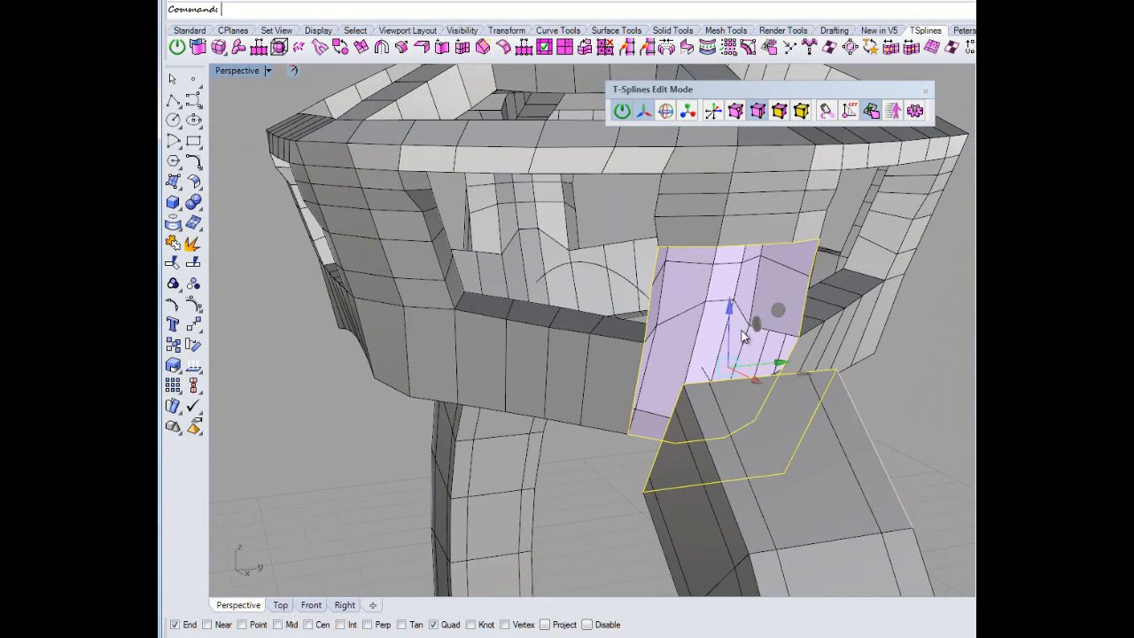
# Bridge the selected shank and head edge loops with 1 segment and 0 twist, with both direction arrows running the same way.
pyautogui.click(687, 49)
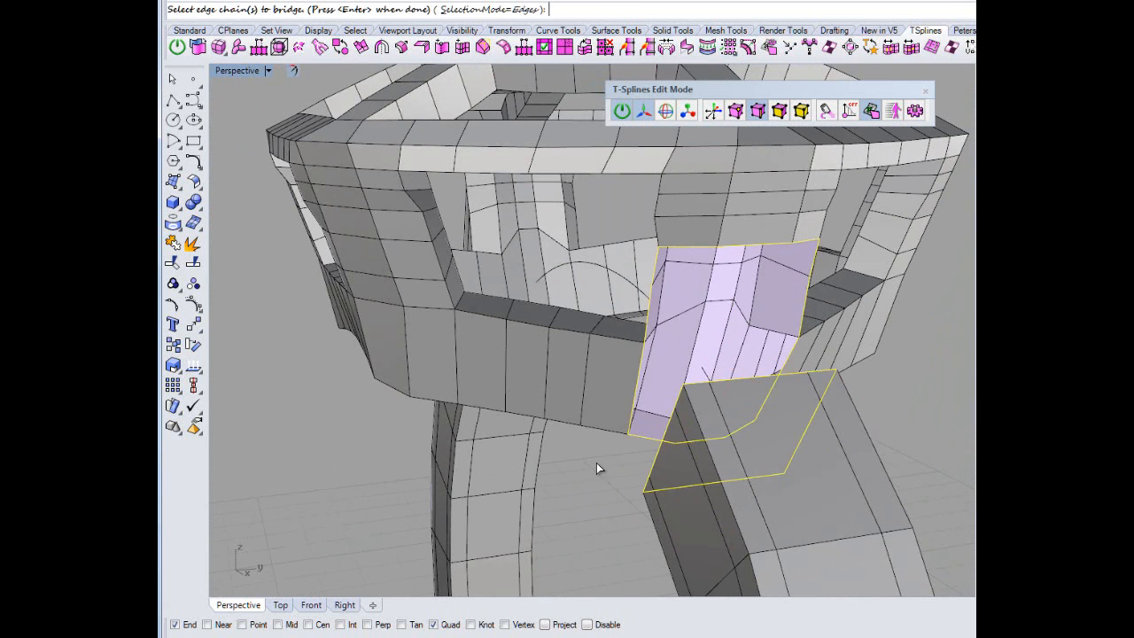
pyautogui.press('Return')
pyautogui.moveTo(577, 461); pyautogui.dragTo(734, 550, button='right')
pyautogui.scroll(-5, 599, 549)
pyautogui.scroll(10, 594, 548)
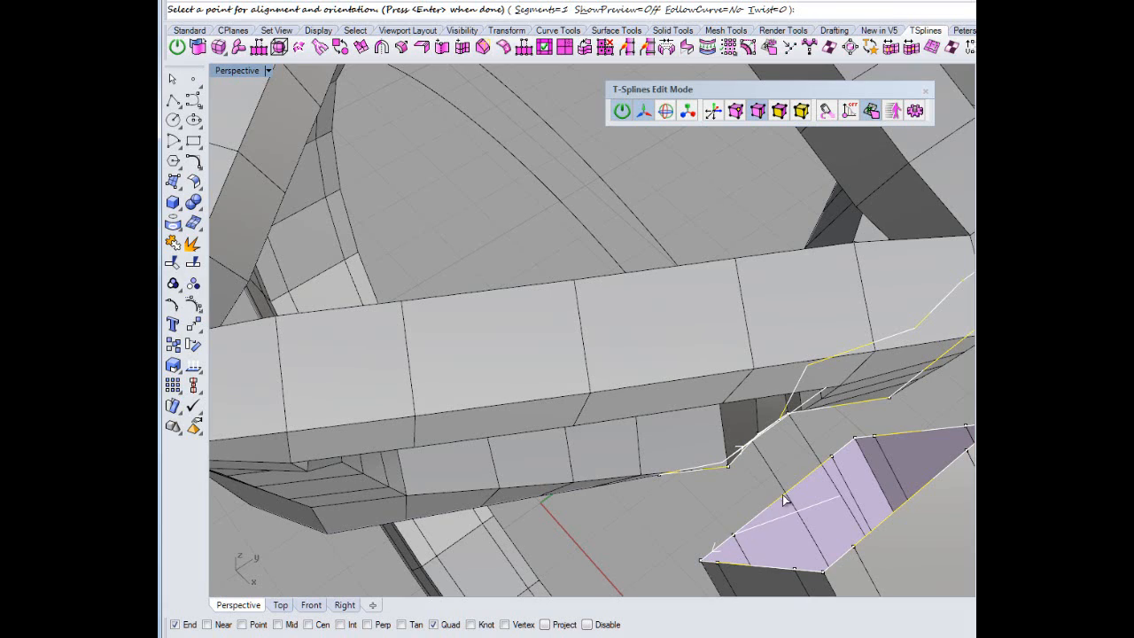
pyautogui.moveTo(785, 500); pyautogui.dragTo(706, 502, button='right')
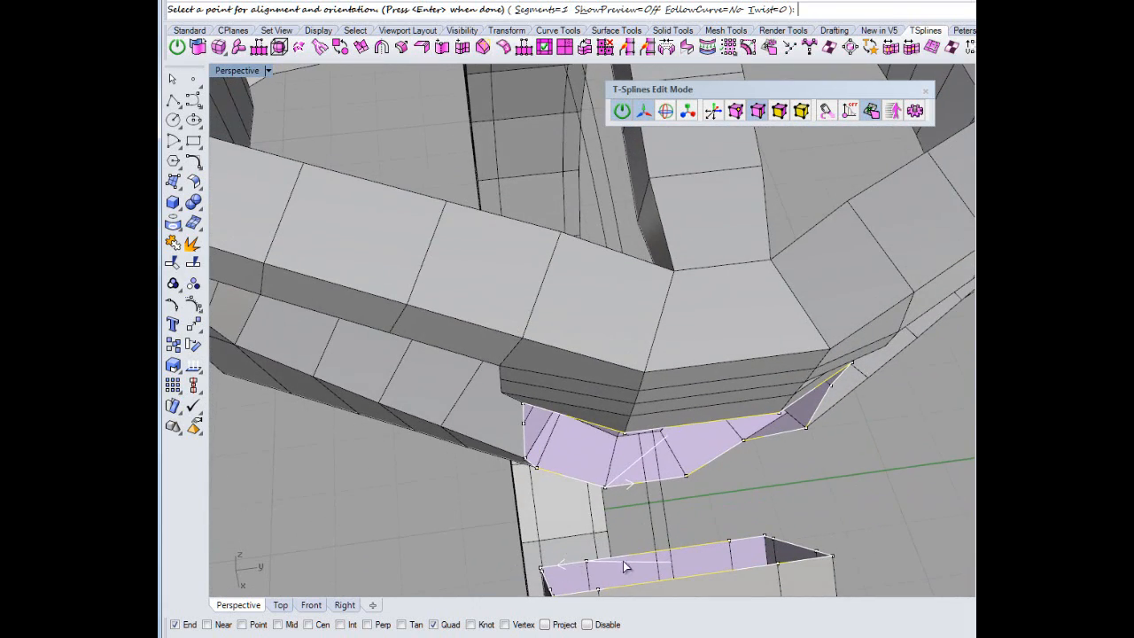
pyautogui.press('Return')
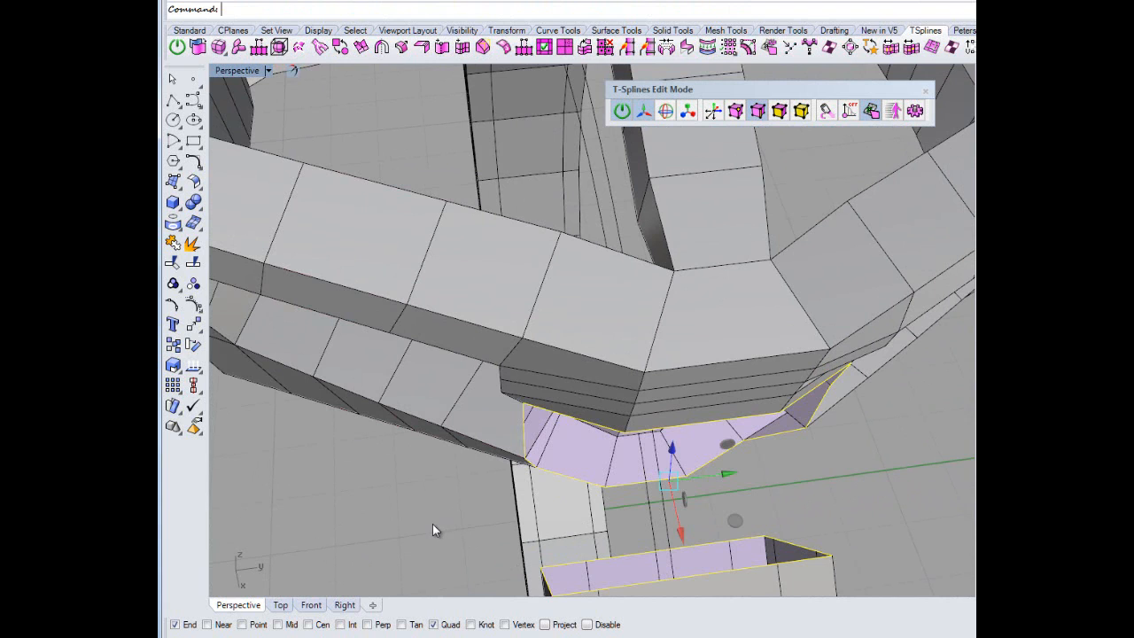
pyautogui.press('Return')
pyautogui.press('Return')
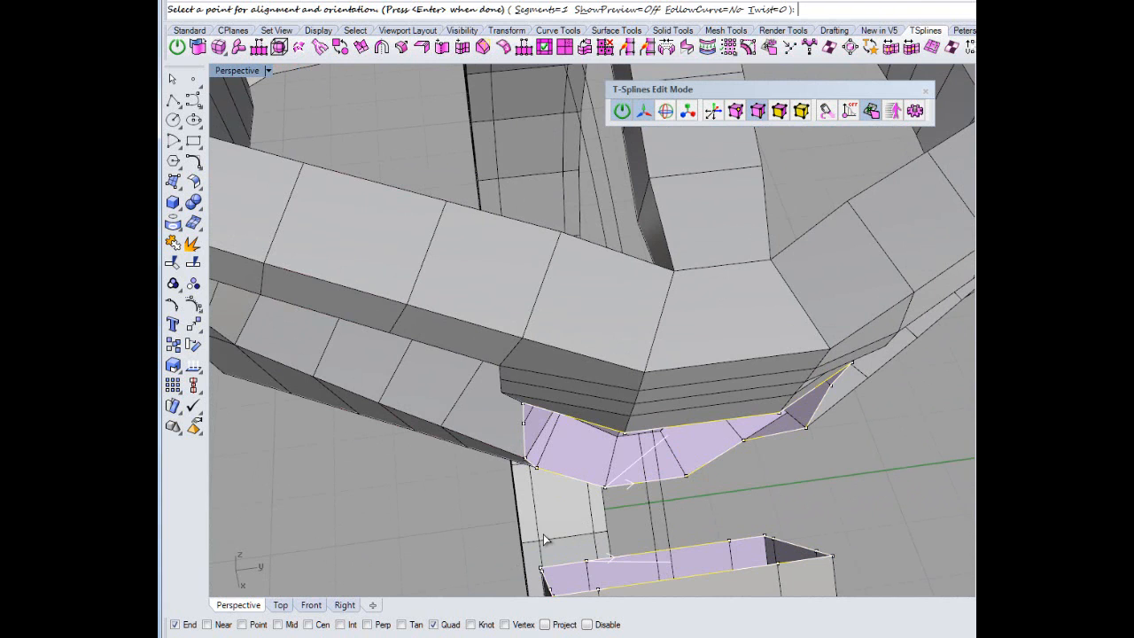
pyautogui.press('Return')
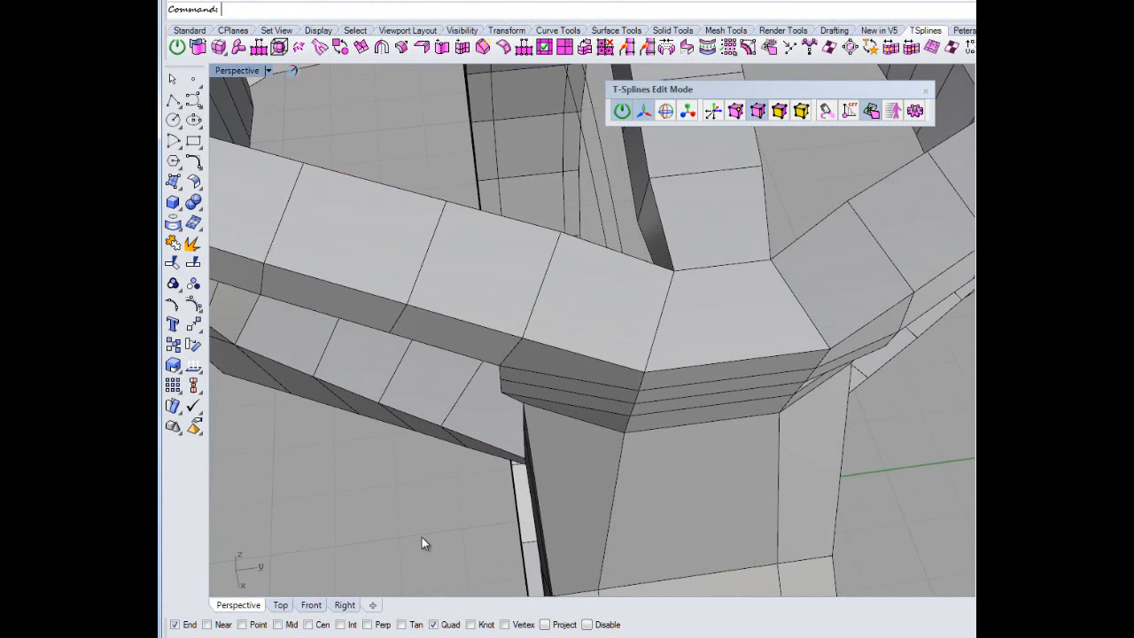
# Switch the entire joined ring from box display to smooth display.
pyautogui.moveTo(421, 537); pyautogui.dragTo(382, 431, button='right')
pyautogui.scroll(-10, 382, 431)
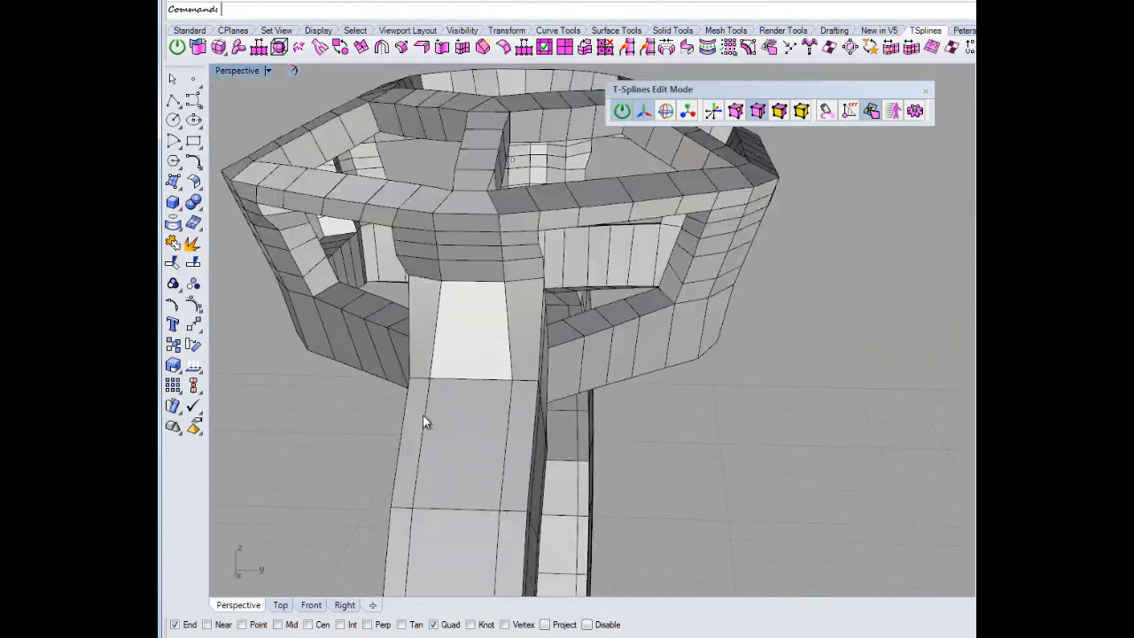
pyautogui.moveTo(626, 483); pyautogui.dragTo(385, 295, button='right')
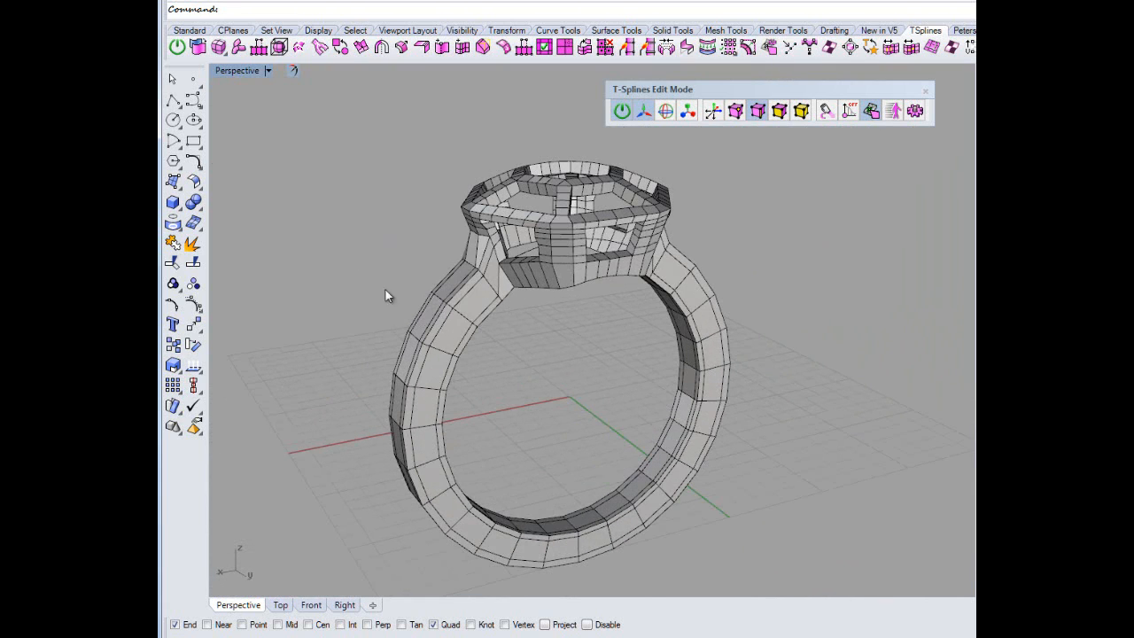
pyautogui.click(607, 477)
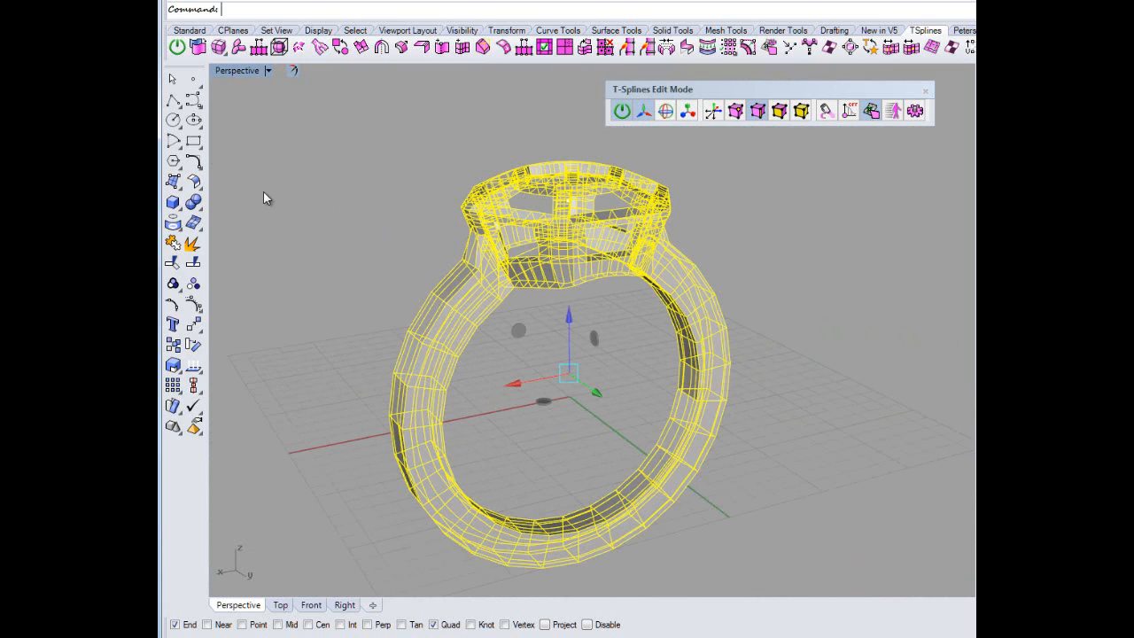
pyautogui.click(340, 48)
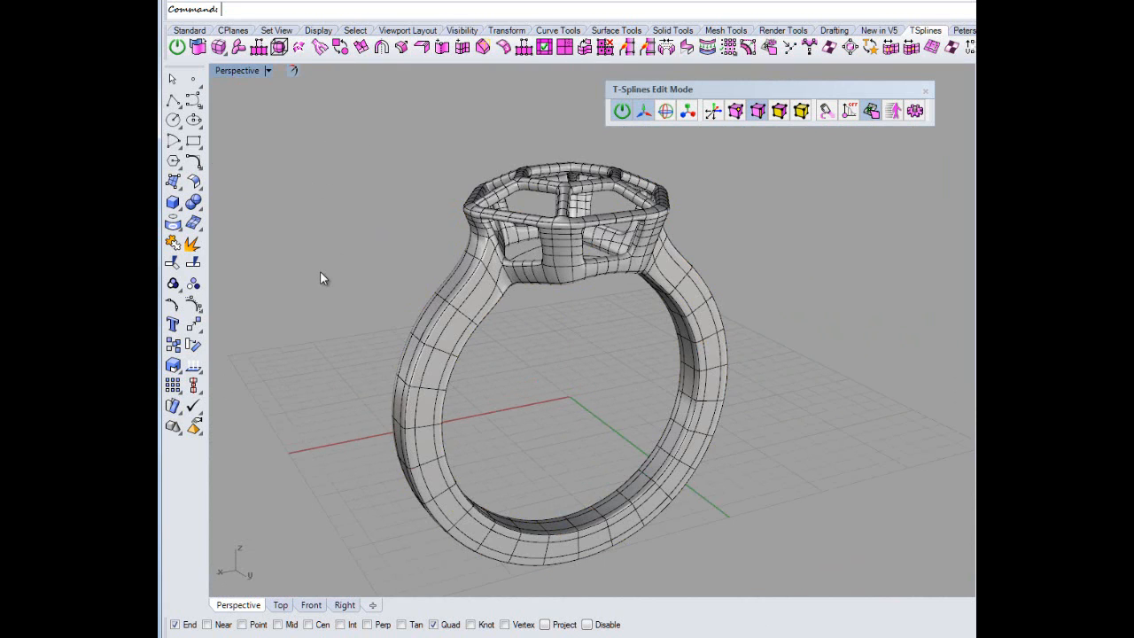
# Examine the smoothed ring from several angles, especially the transitions between the shank and the head.
pyautogui.moveTo(340, 292); pyautogui.dragTo(567, 377, button='right')
pyautogui.scroll(5, 430, 247)
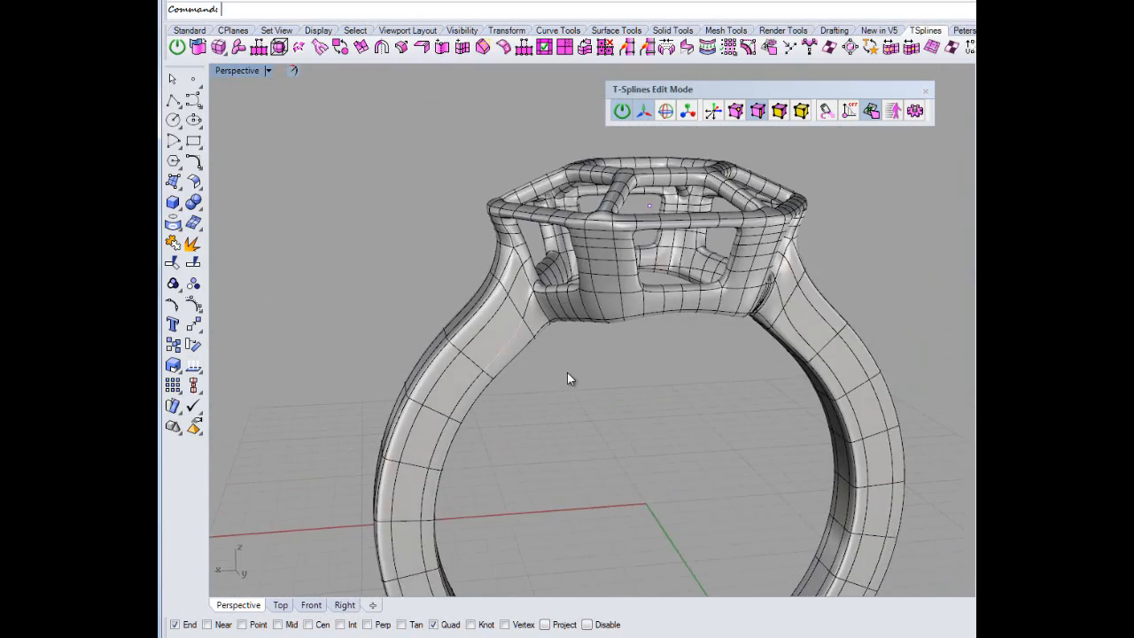
pyautogui.scroll(-3, 611, 414)
pyautogui.scroll(3, 611, 409)
pyautogui.moveTo(611, 408); pyautogui.dragTo(816, 358, button='right')
pyautogui.scroll(3, 588, 416)
pyautogui.scroll(-3, 588, 417)
pyautogui.scroll(-3, 596, 454)
pyautogui.rightClick(590, 481)
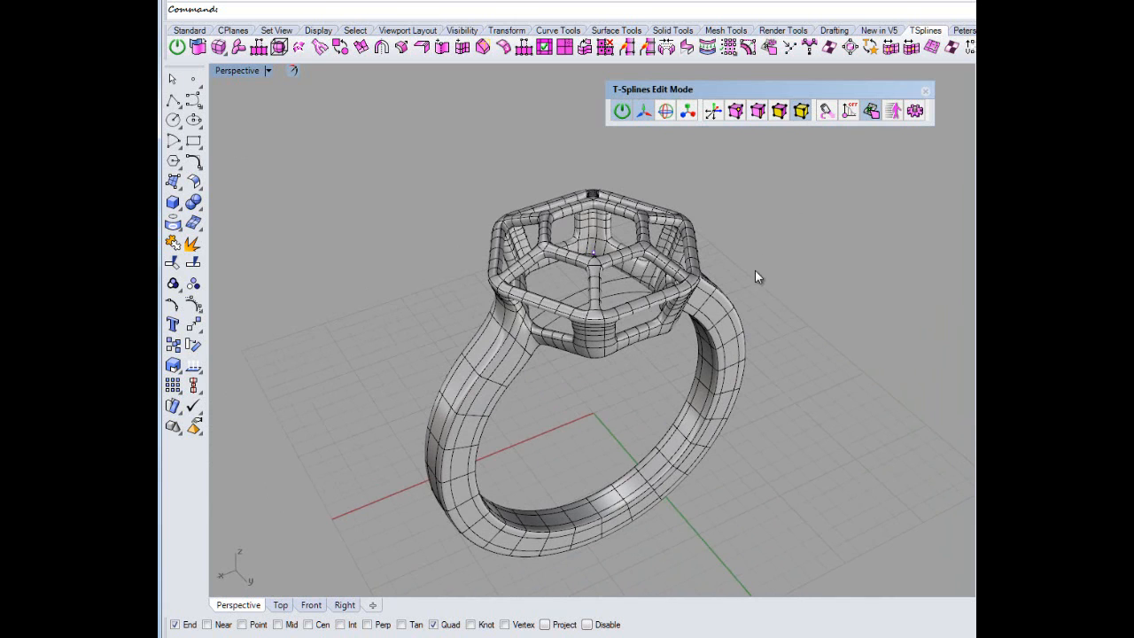
# Set the Perspective viewport to Rendered display and inspect the head and its junctions with the shank.
pyautogui.click(269, 70)
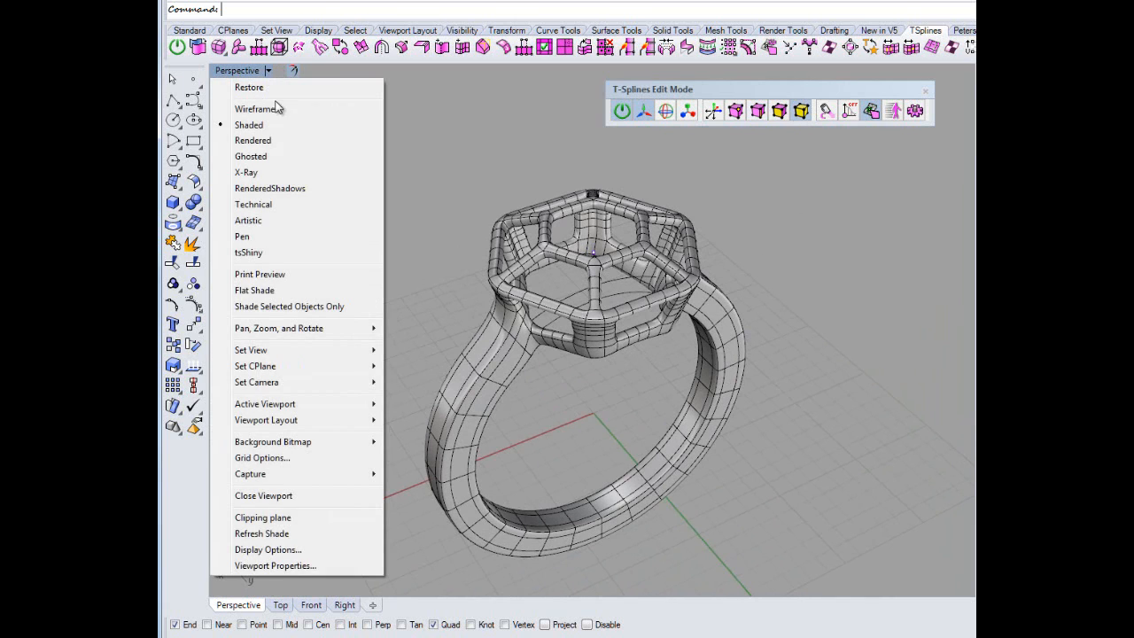
pyautogui.click(277, 140)
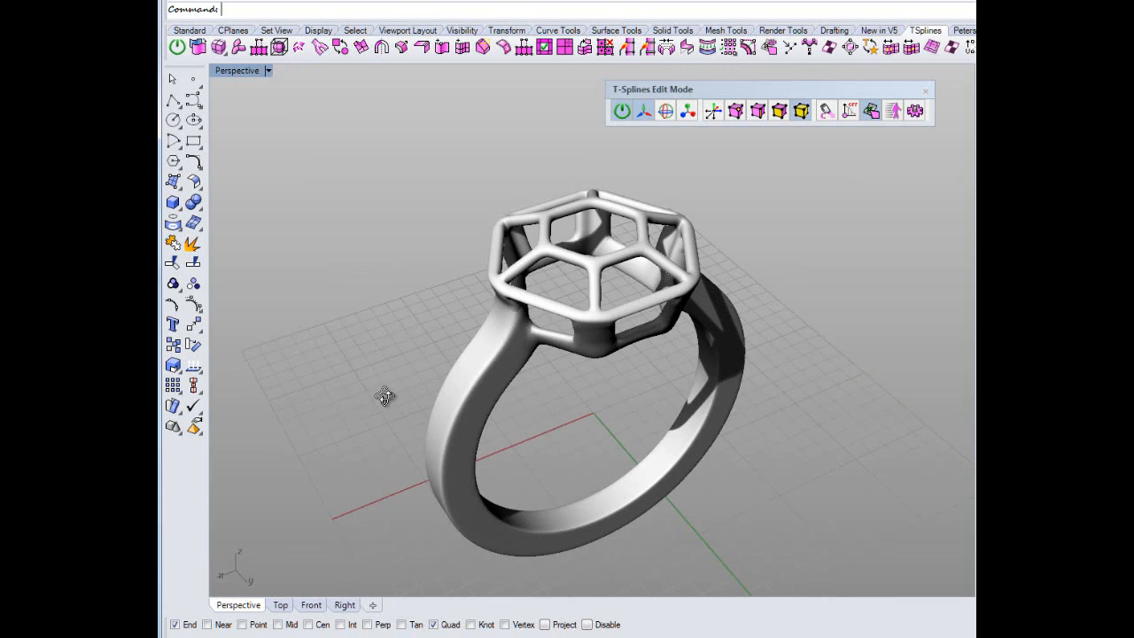
pyautogui.moveTo(384, 396); pyautogui.dragTo(363, 257, button='right')
pyautogui.scroll(4, 585, 401)
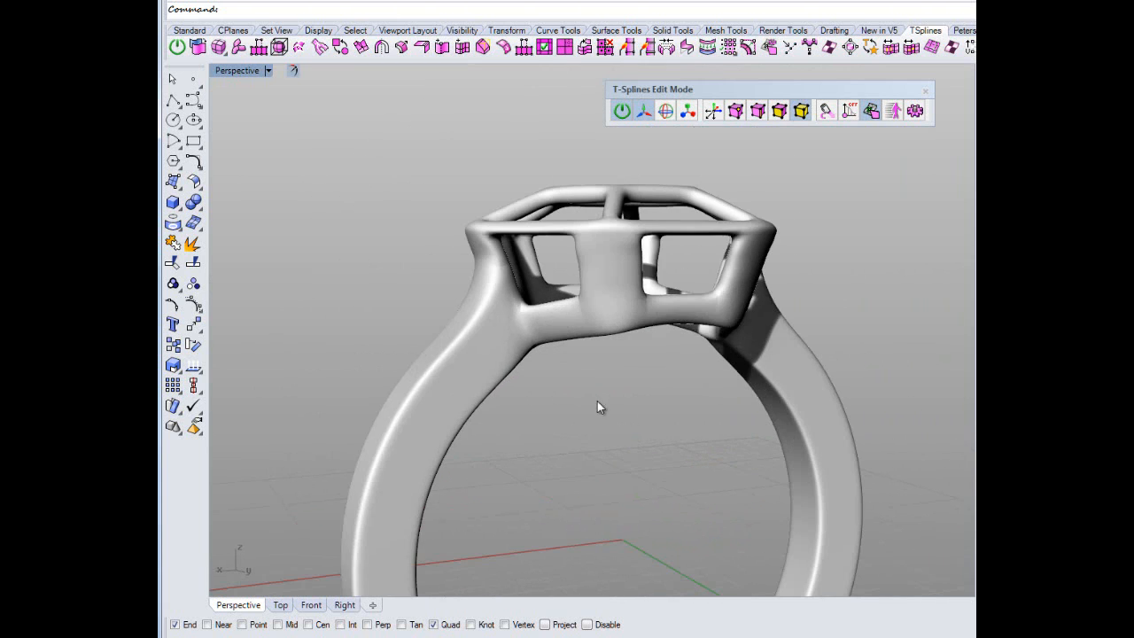
pyautogui.moveTo(597, 400); pyautogui.dragTo(581, 421, button='right')
pyautogui.moveTo(537, 307); pyautogui.dragTo(532, 363, button='right')
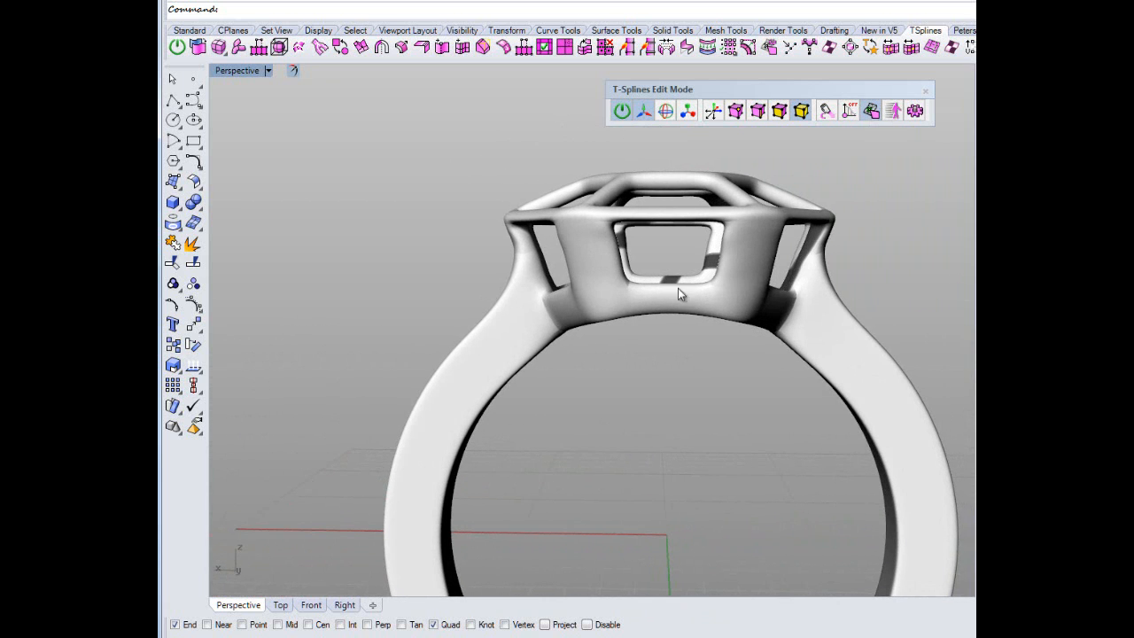
pyautogui.moveTo(616, 347); pyautogui.dragTo(722, 223, button='right')
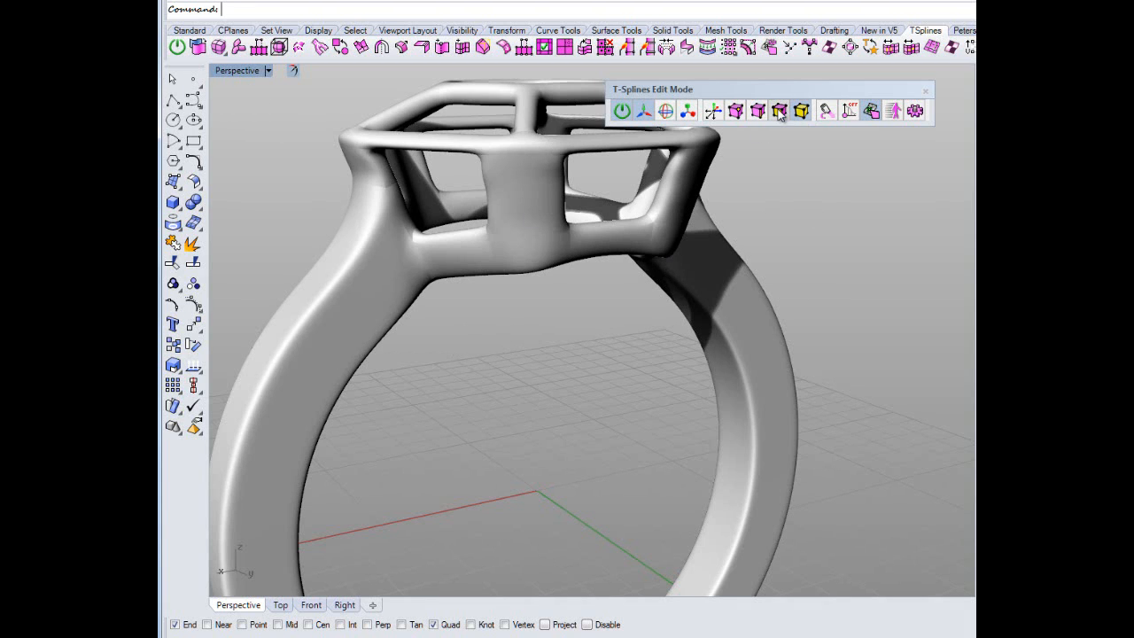
# Set the Perspective viewport to tsShiny display and check the reflections on the head and shoulders.
pyautogui.click(267, 70)
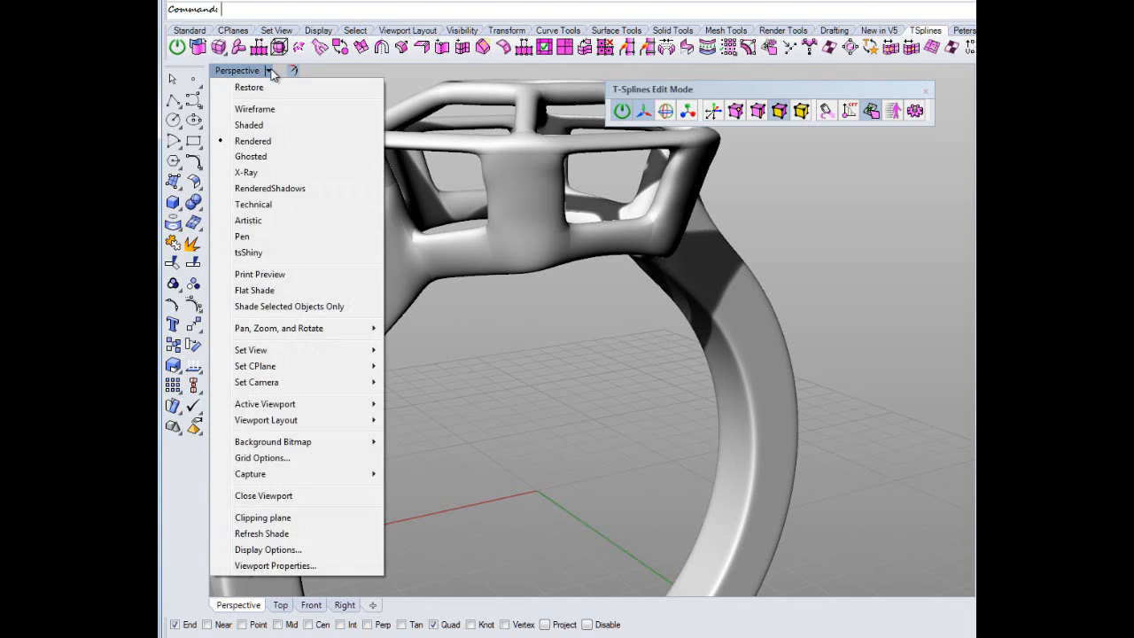
pyautogui.click(272, 253)
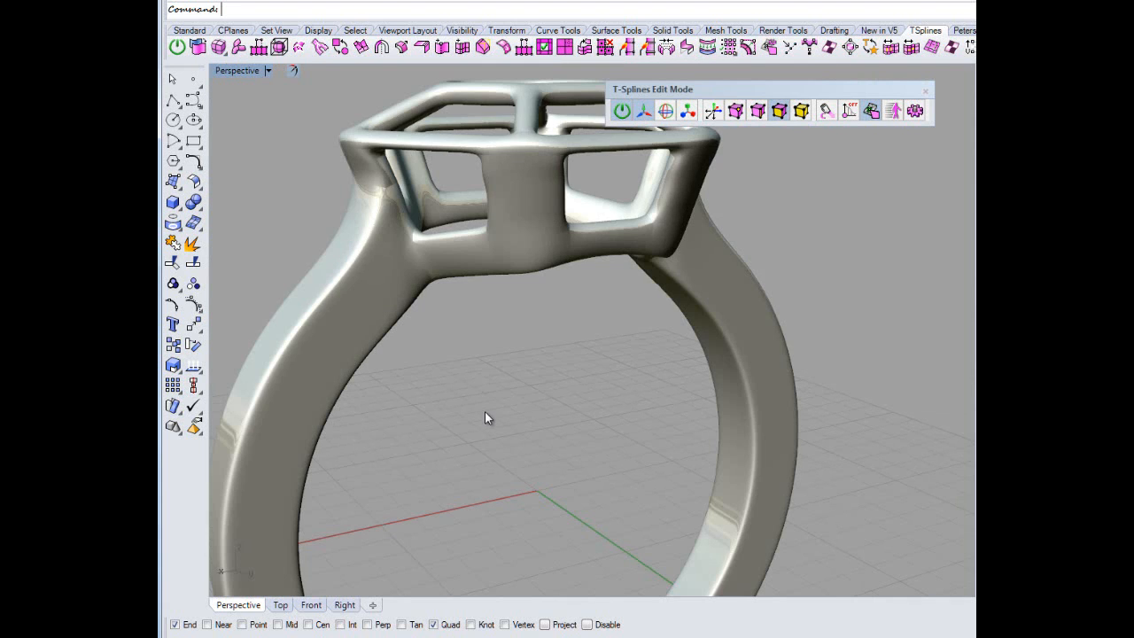
pyautogui.moveTo(485, 411); pyautogui.dragTo(417, 308, button='right')
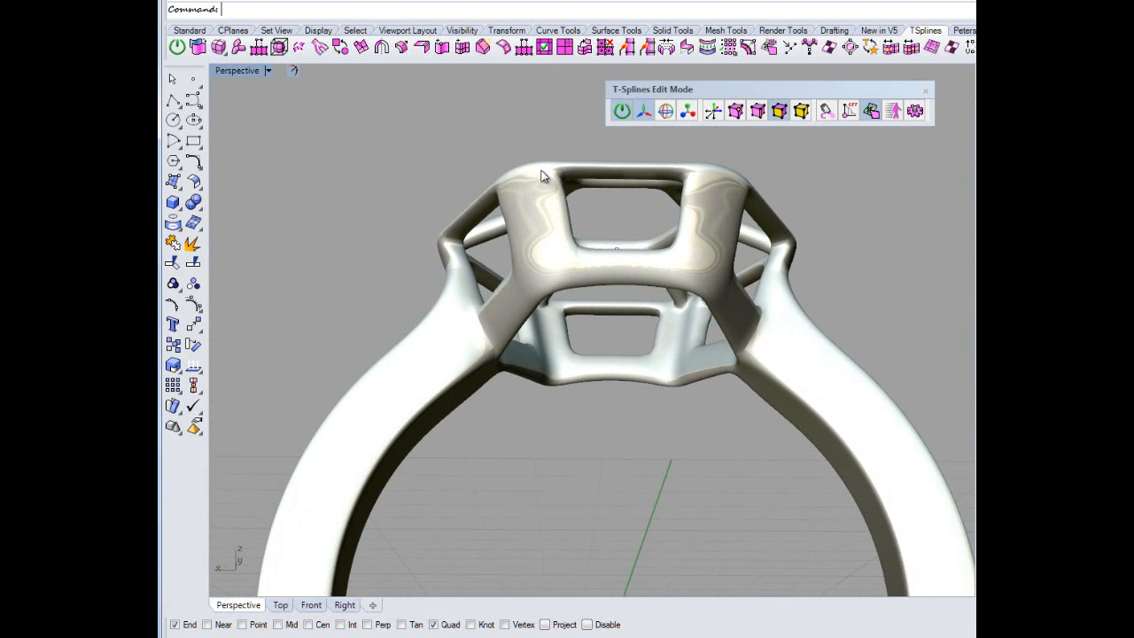
pyautogui.moveTo(557, 267); pyautogui.dragTo(572, 246, button='right')
pyautogui.scroll(-4, 556, 273)
pyautogui.scroll(3, 613, 266)
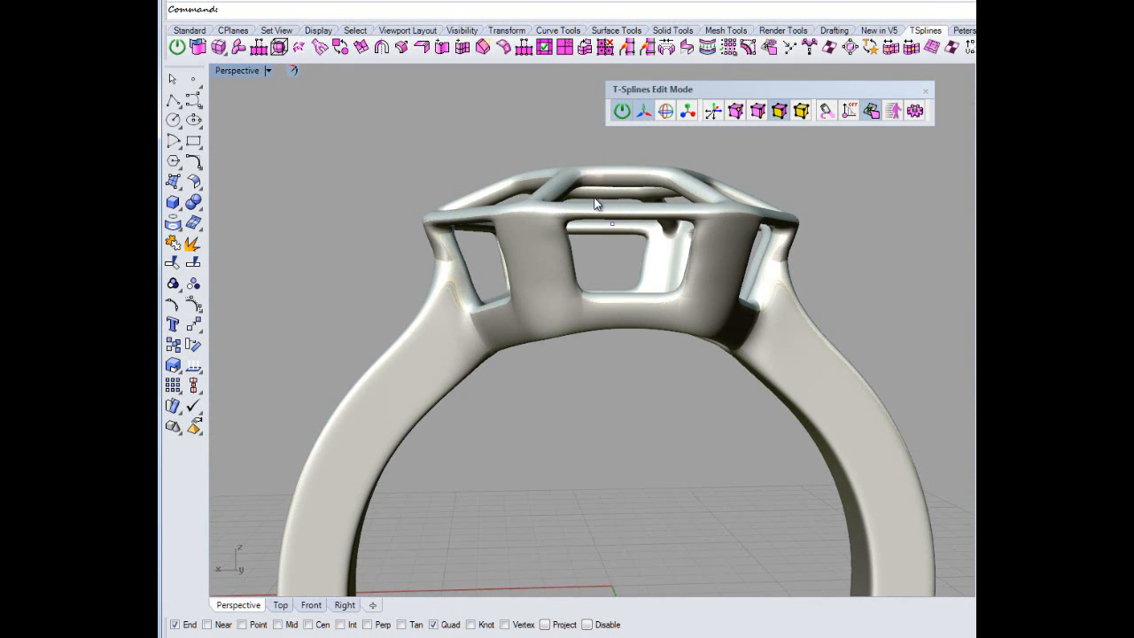
# Set the Perspective viewport back to Shaded display and inspect the mesh around the head's side window up close.
pyautogui.click(268, 73)
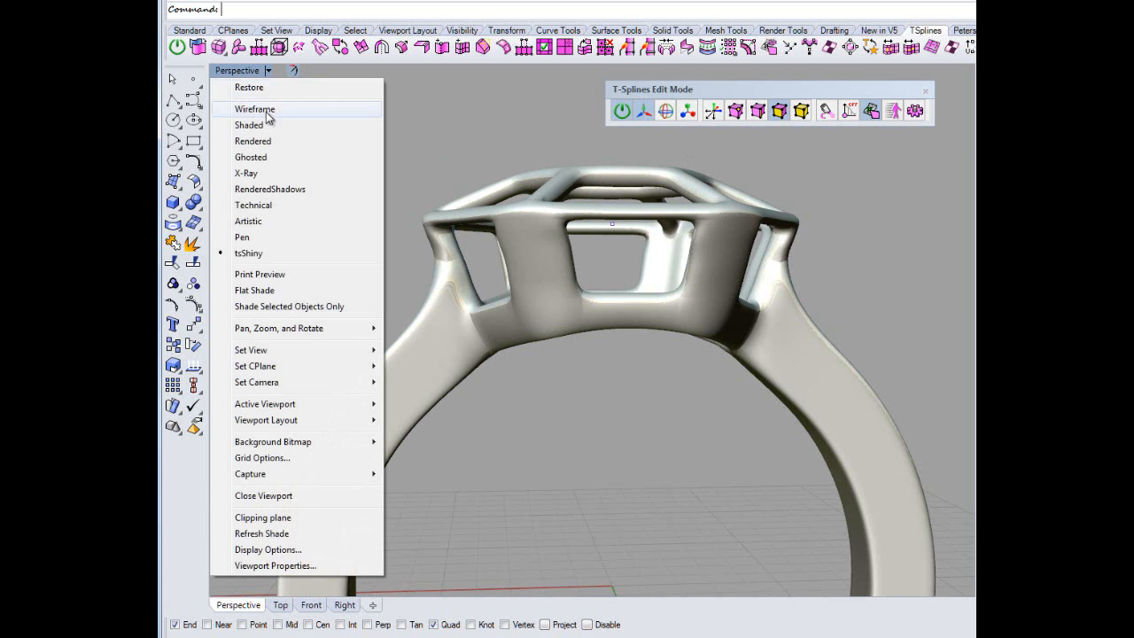
pyautogui.click(304, 124)
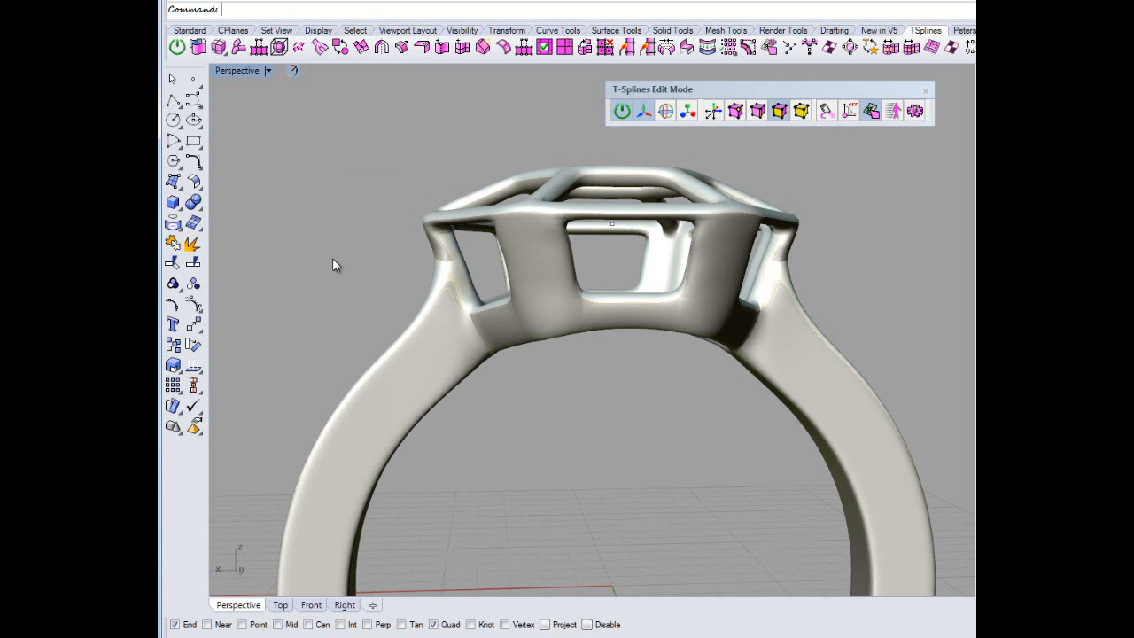
pyautogui.moveTo(337, 216); pyautogui.dragTo(337, 238, button='right')
pyautogui.scroll(3, 596, 227)
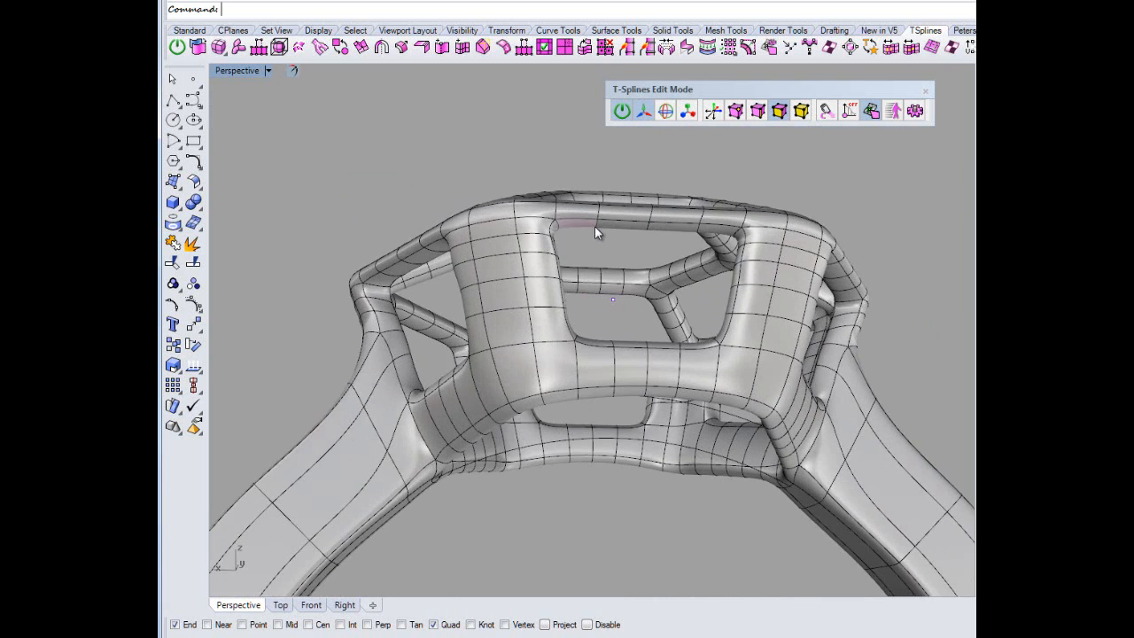
pyautogui.scroll(2, 568, 227)
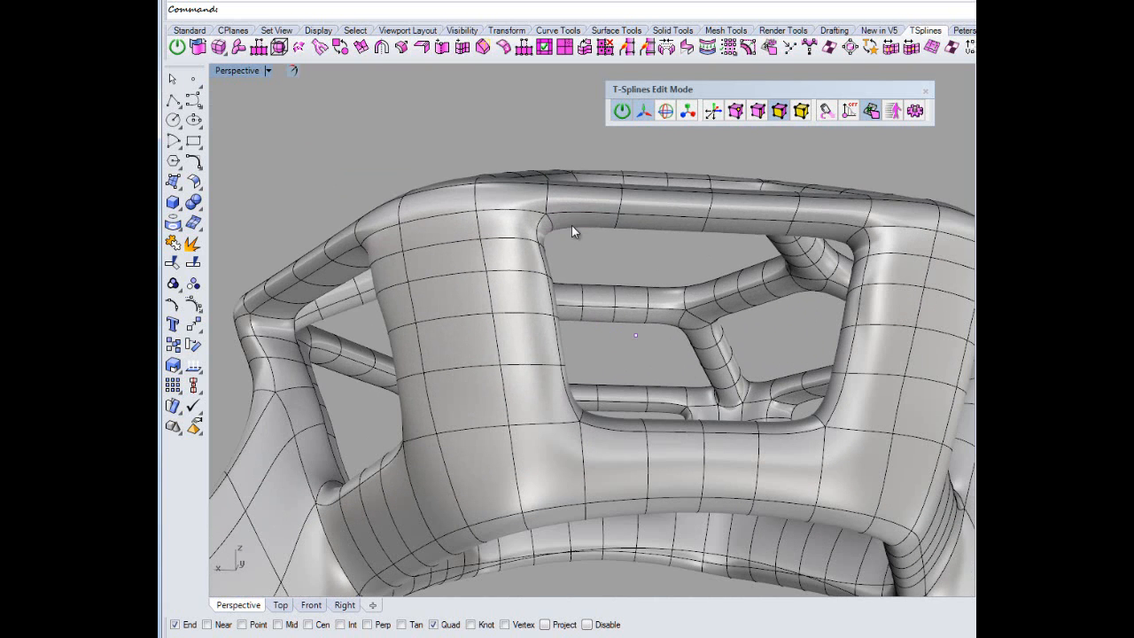
pyautogui.click(574, 222)
pyautogui.keyDown('shift'); pyautogui.click(669, 223); pyautogui.keyUp('shift')
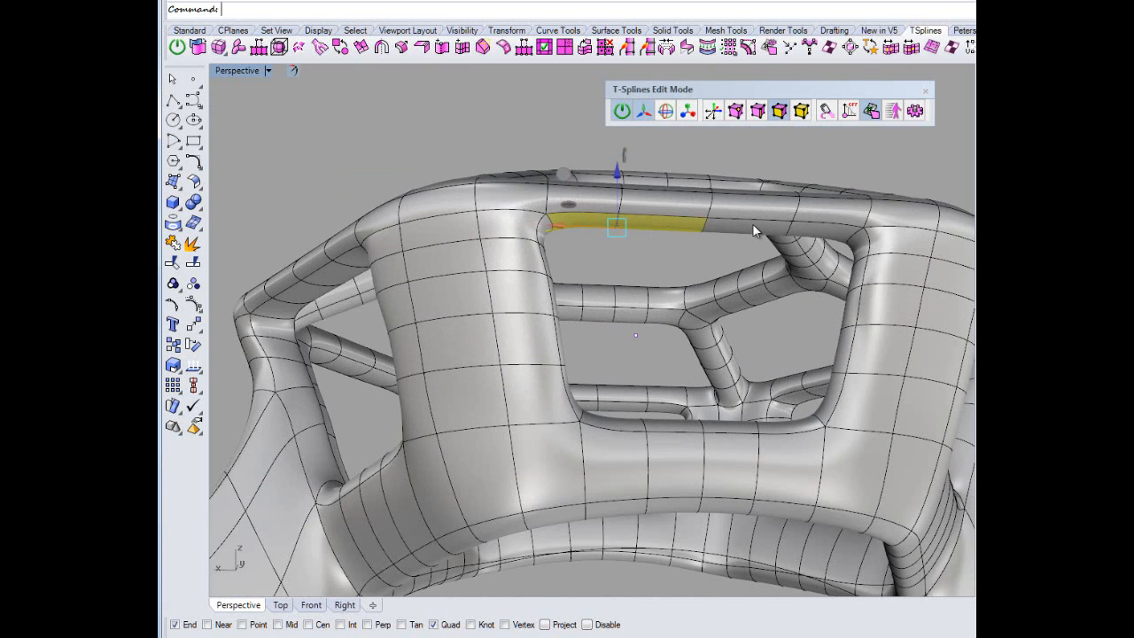
pyautogui.keyDown('shift'); pyautogui.click(752, 224); pyautogui.keyUp('shift')
pyautogui.keyDown('shift'); pyautogui.click(819, 231); pyautogui.keyUp('shift')
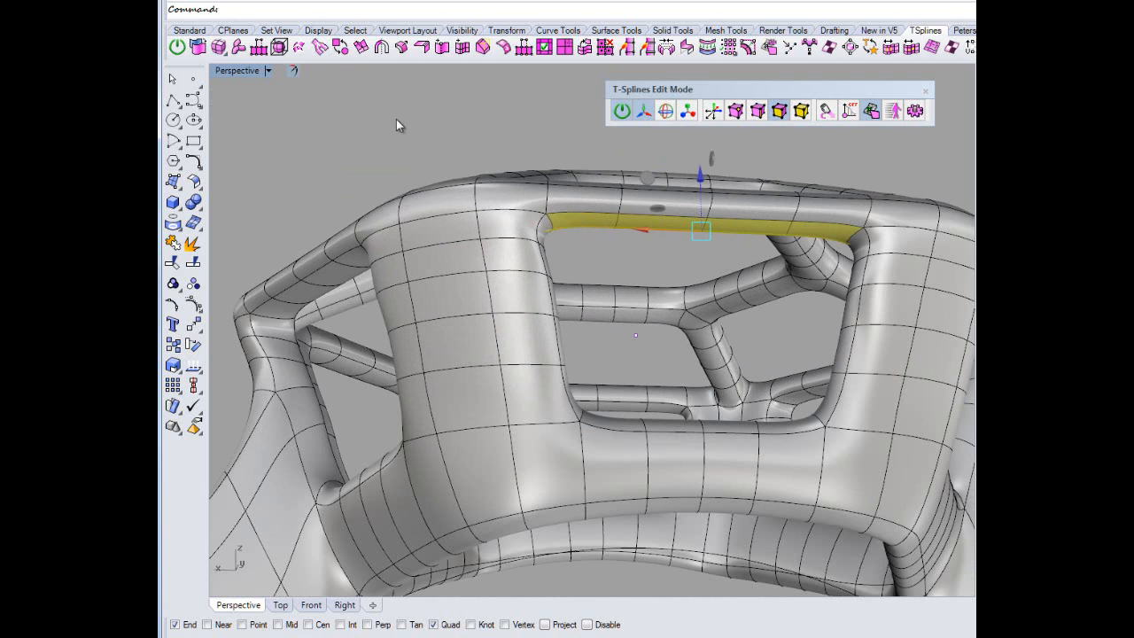
# Toggle the T-Splines ring from smooth to box display.
pyautogui.click(341, 47)
pyautogui.click(445, 294)
pyautogui.rightClick(366, 138)
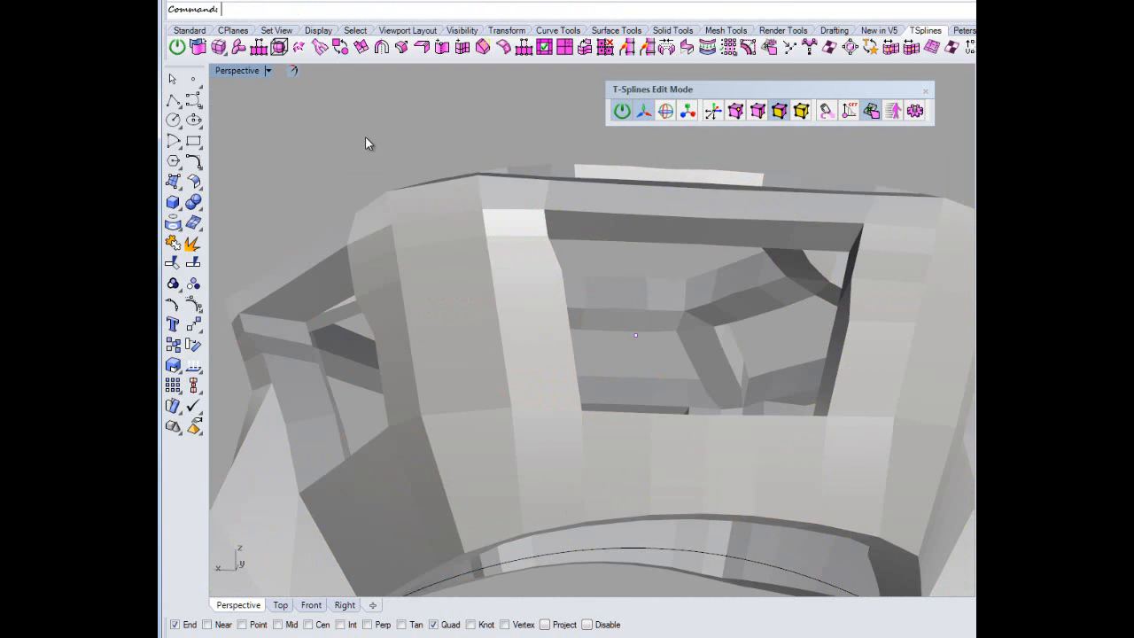
# Select the faces on the underside of the head's upper rail above the first two side windows.
pyautogui.moveTo(512, 219); pyautogui.dragTo(389, 191, button='right')
pyautogui.click(391, 256)
pyautogui.keyDown('shift'); pyautogui.click(458, 243); pyautogui.keyUp('shift')
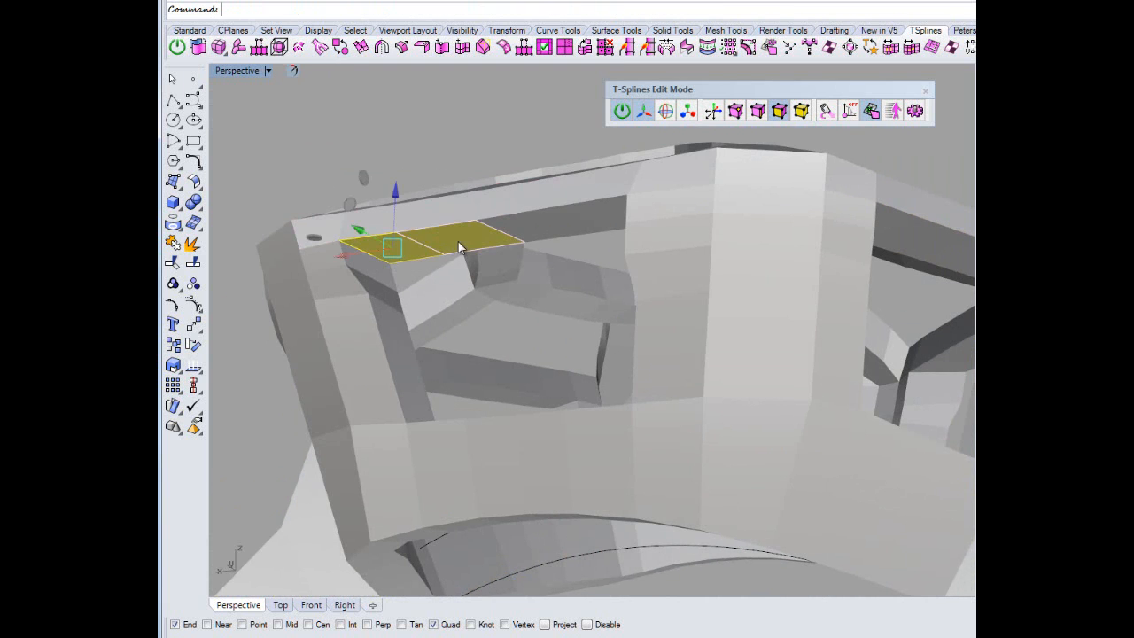
pyautogui.keyDown('shift'); pyautogui.click(574, 217); pyautogui.keyUp('shift')
pyautogui.moveTo(592, 214); pyautogui.dragTo(408, 247, button='right')
pyautogui.keyDown('shift'); pyautogui.click(403, 231); pyautogui.keyUp('shift')
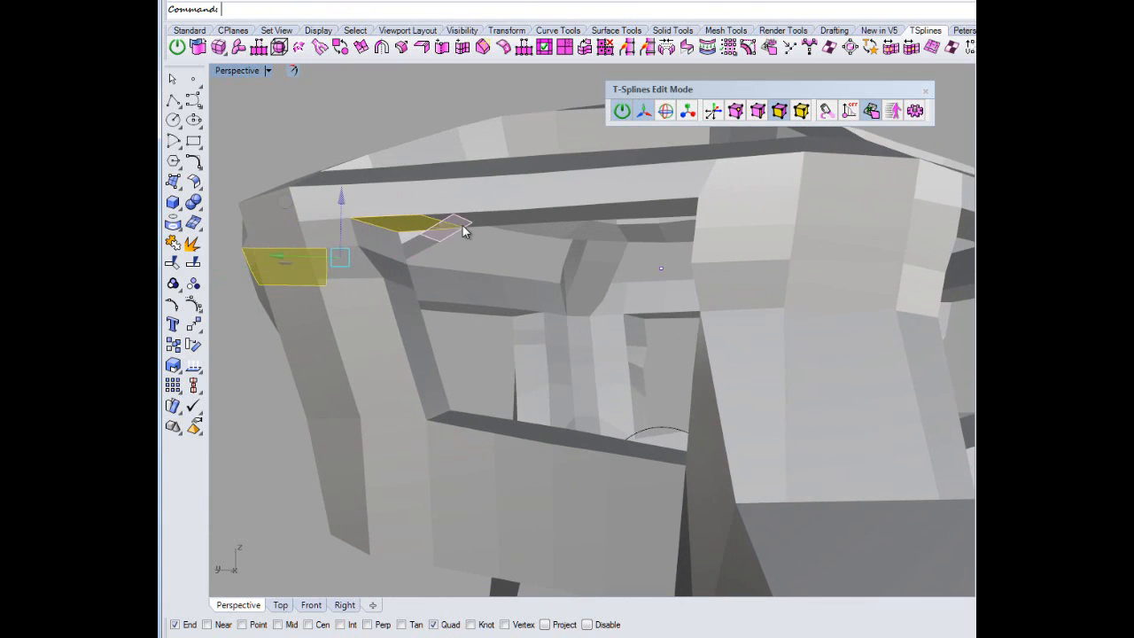
pyautogui.keyDown('shift'); pyautogui.click(514, 218); pyautogui.keyUp('shift')
pyautogui.keyDown('shift'); pyautogui.click(610, 211); pyautogui.keyUp('shift')
pyautogui.keyDown('shift'); pyautogui.click(686, 206); pyautogui.keyUp('shift')
# Extend the selection to the upper rail's underside faces above the next two side windows.
pyautogui.moveTo(699, 157); pyautogui.dragTo(376, 190, button='right')
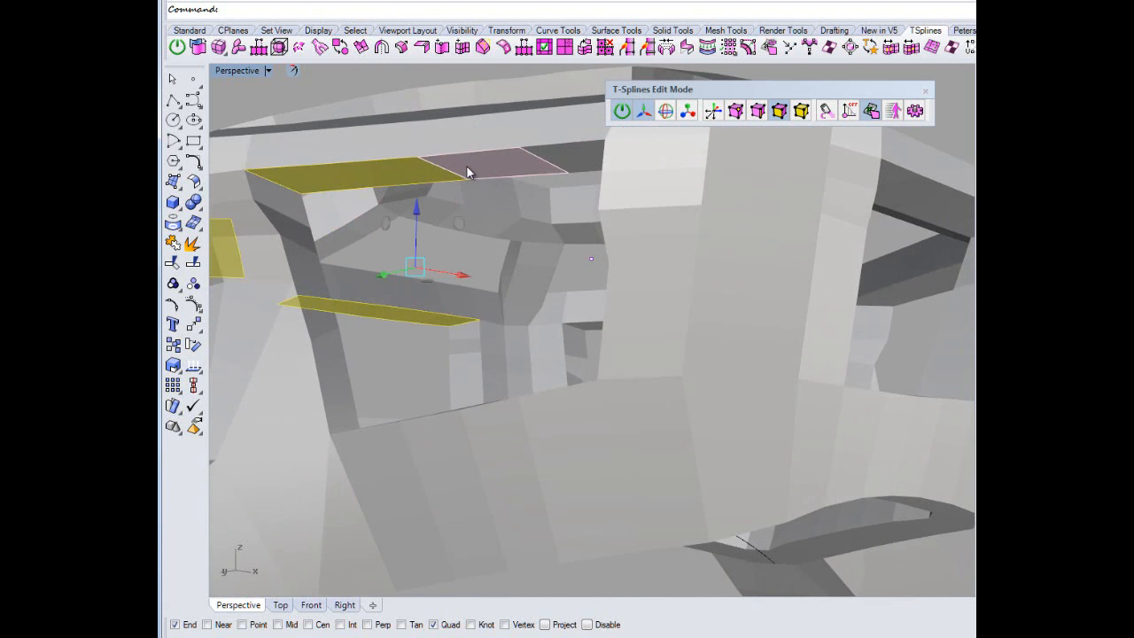
pyautogui.moveTo(530, 206); pyautogui.dragTo(487, 228, button='right')
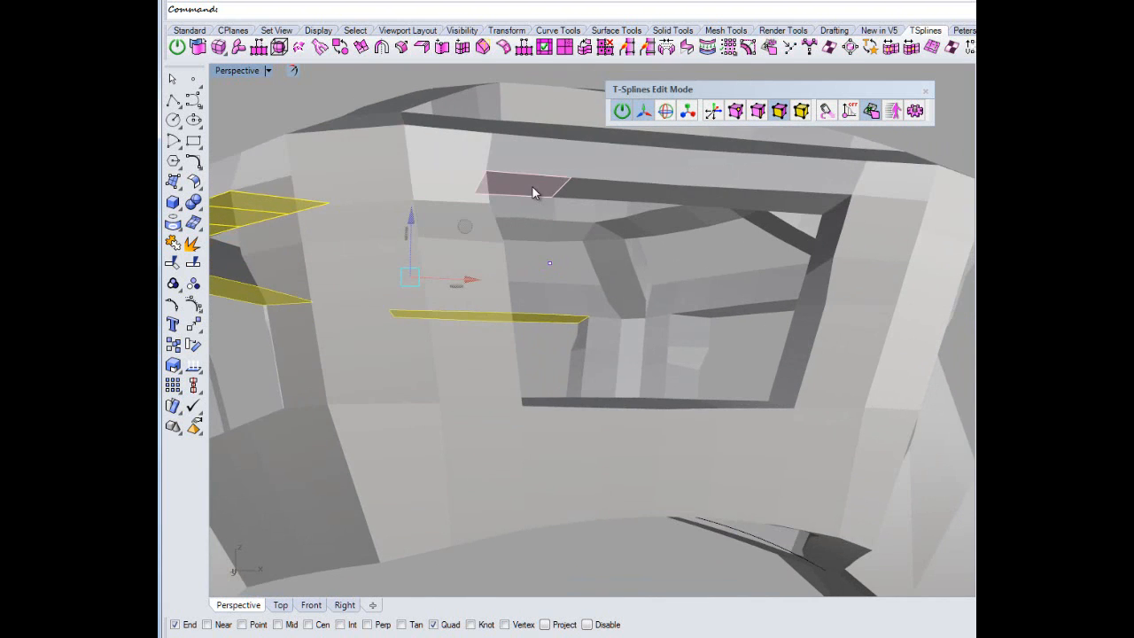
pyautogui.keyDown('shift'); pyautogui.click(544, 186); pyautogui.keyUp('shift')
pyautogui.keyDown('shift'); pyautogui.click(620, 190); pyautogui.keyUp('shift')
pyautogui.keyDown('shift'); pyautogui.click(736, 200); pyautogui.keyUp('shift')
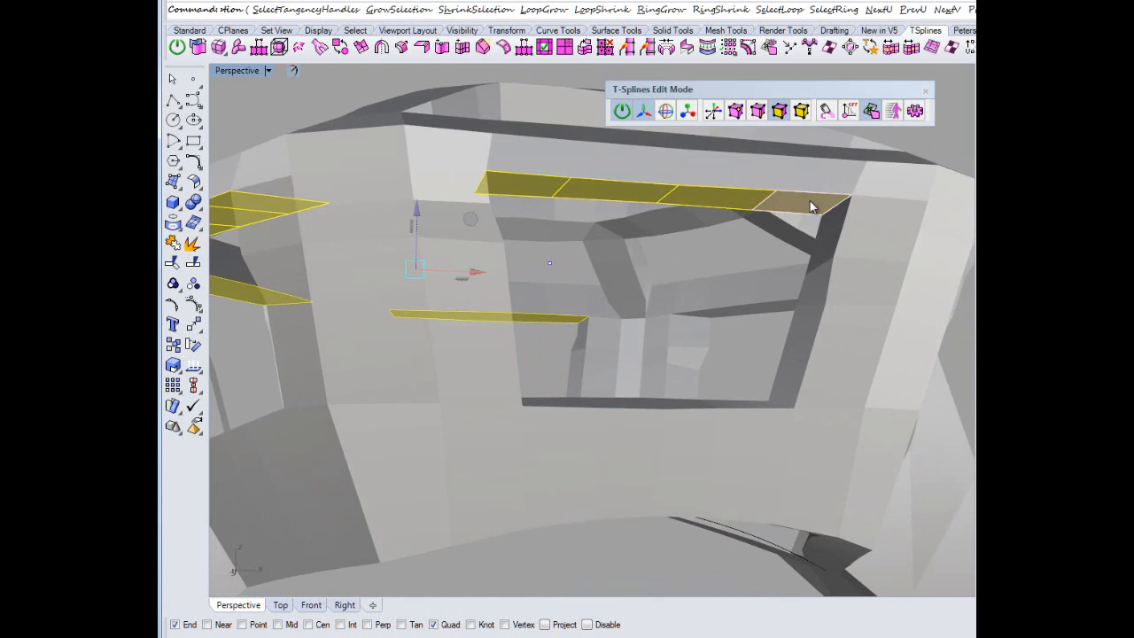
# Add the underside faces above the fifth window to the selection, dropping the mistakenly picked outer rail face.
pyautogui.moveTo(810, 200); pyautogui.dragTo(538, 206, button='right')
pyautogui.keyDown('shift'); pyautogui.click(487, 194); pyautogui.keyUp('shift')
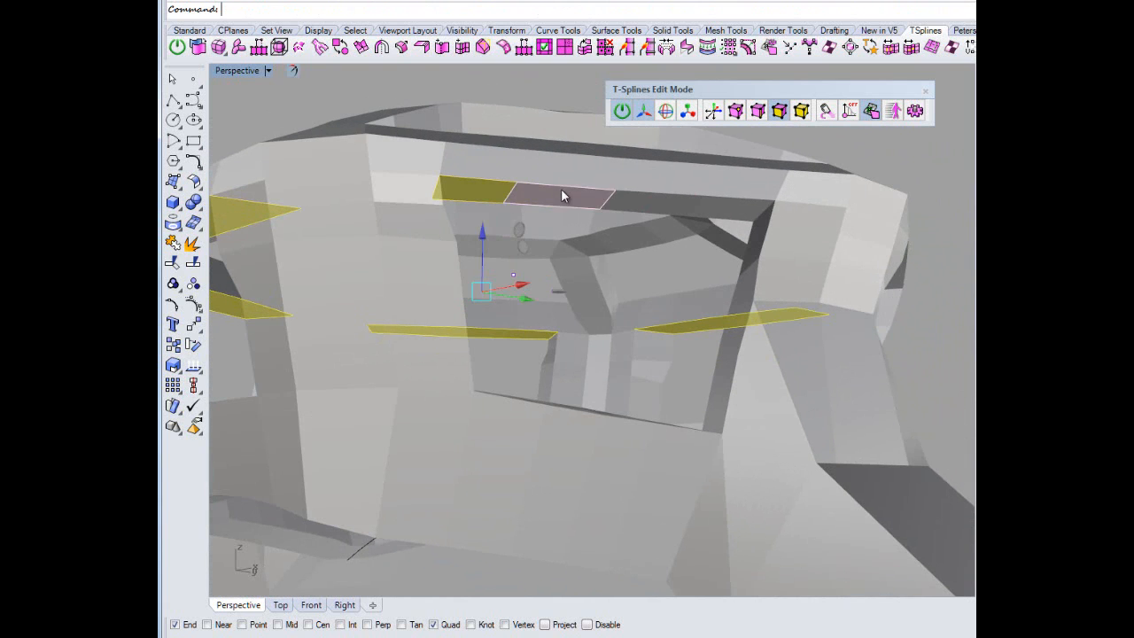
pyautogui.keyDown('shift'); pyautogui.click(561, 189); pyautogui.keyUp('shift')
pyautogui.keyDown('shift'); pyautogui.click(638, 191); pyautogui.keyUp('shift')
pyautogui.keyDown('shift'); pyautogui.click(696, 211); pyautogui.keyUp('shift')
pyautogui.keyDown('shift'); pyautogui.click(656, 209); pyautogui.keyUp('shift')
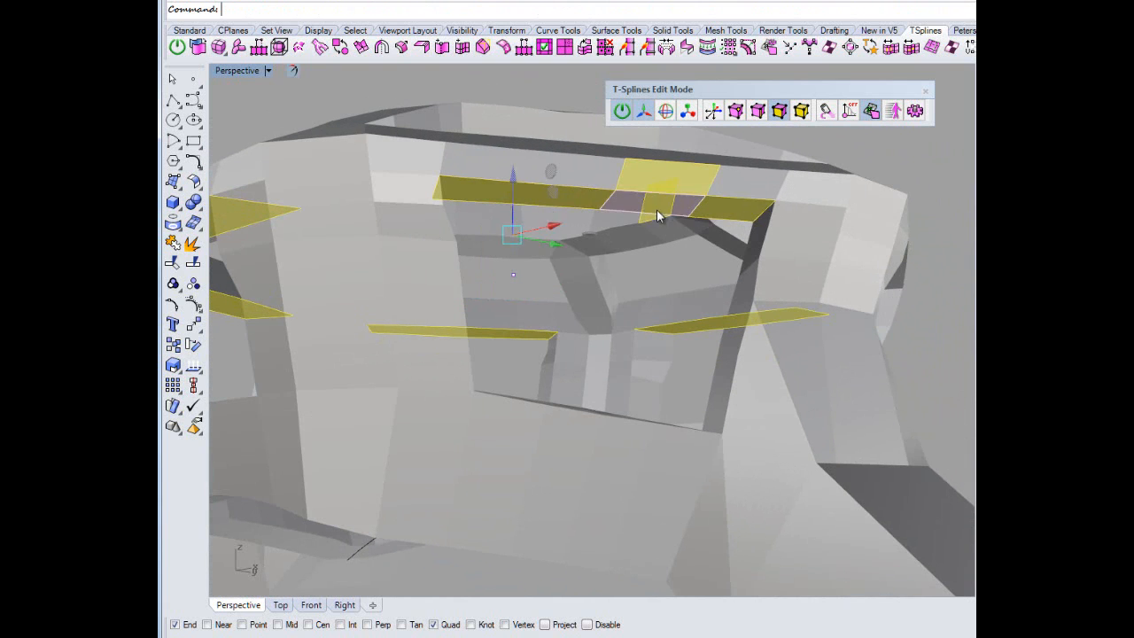
pyautogui.keyDown('ctrl'); pyautogui.click(669, 186); pyautogui.keyUp('ctrl')
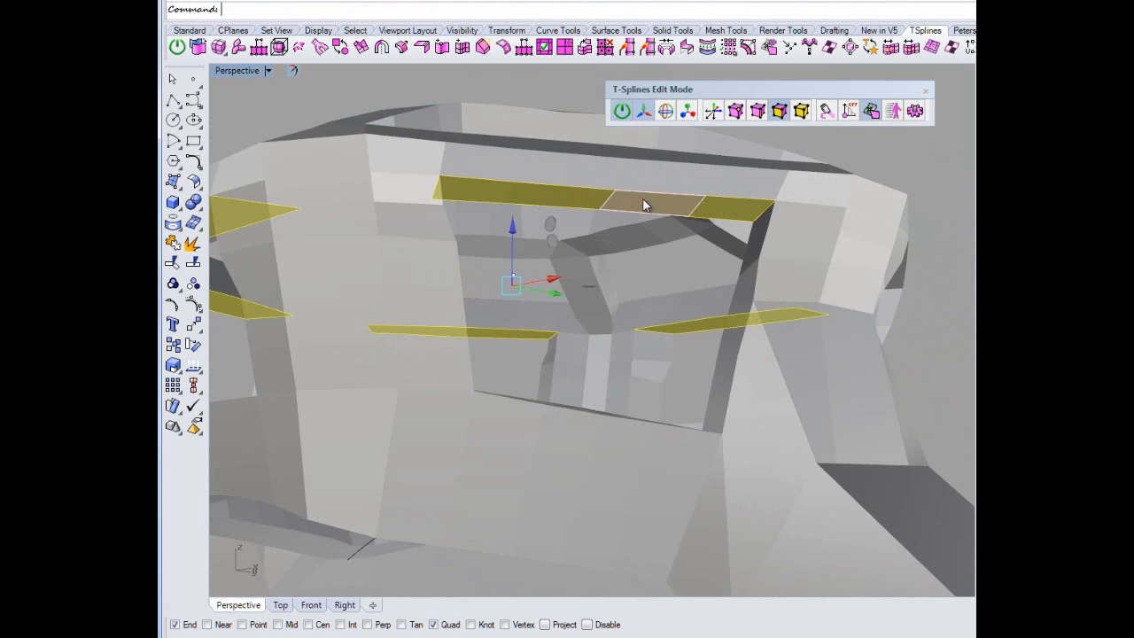
# Add the upper rail's underside faces above the last window to the selection.
pyautogui.moveTo(642, 198); pyautogui.dragTo(477, 173, button='right')
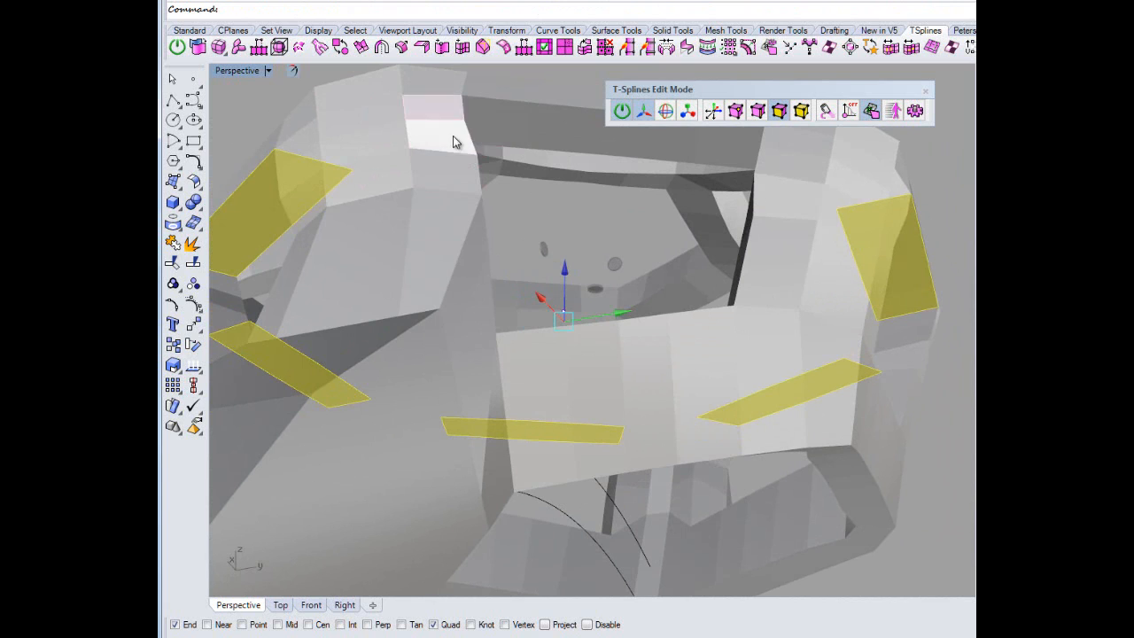
pyautogui.keyDown('shift'); pyautogui.click(495, 138); pyautogui.keyUp('shift')
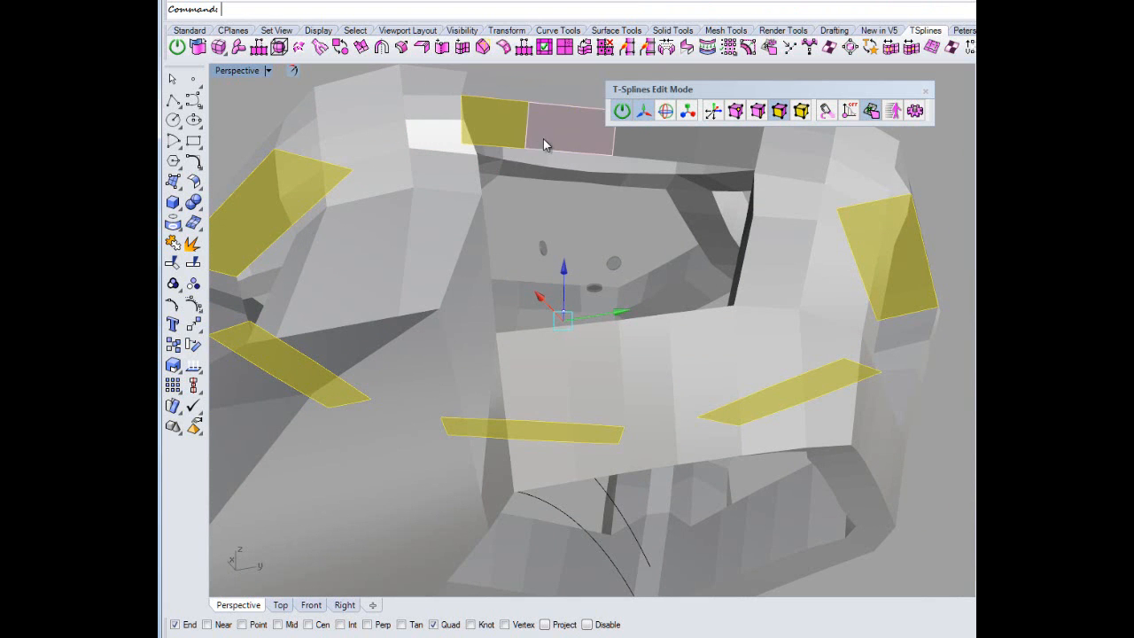
pyautogui.keyDown('shift'); pyautogui.click(576, 140); pyautogui.keyUp('shift')
pyautogui.keyDown('shift'); pyautogui.click(646, 140); pyautogui.keyUp('shift')
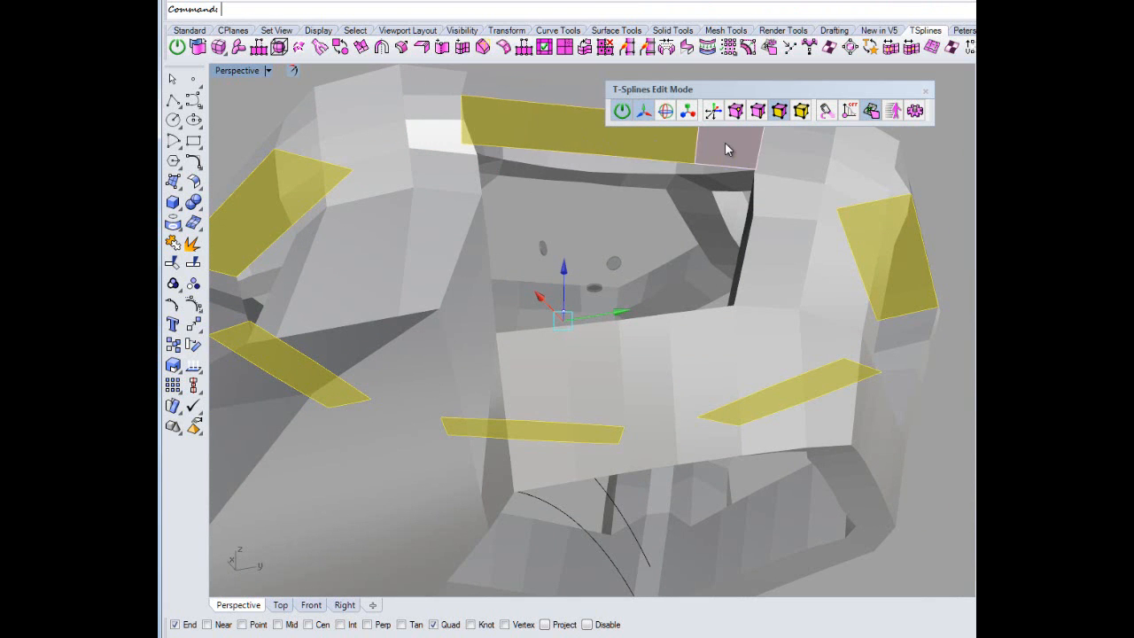
# In the Front view, move the selected underside faces slightly down along the vertical axis to thicken the upper rail.
pyautogui.doubleClick(242, 71)
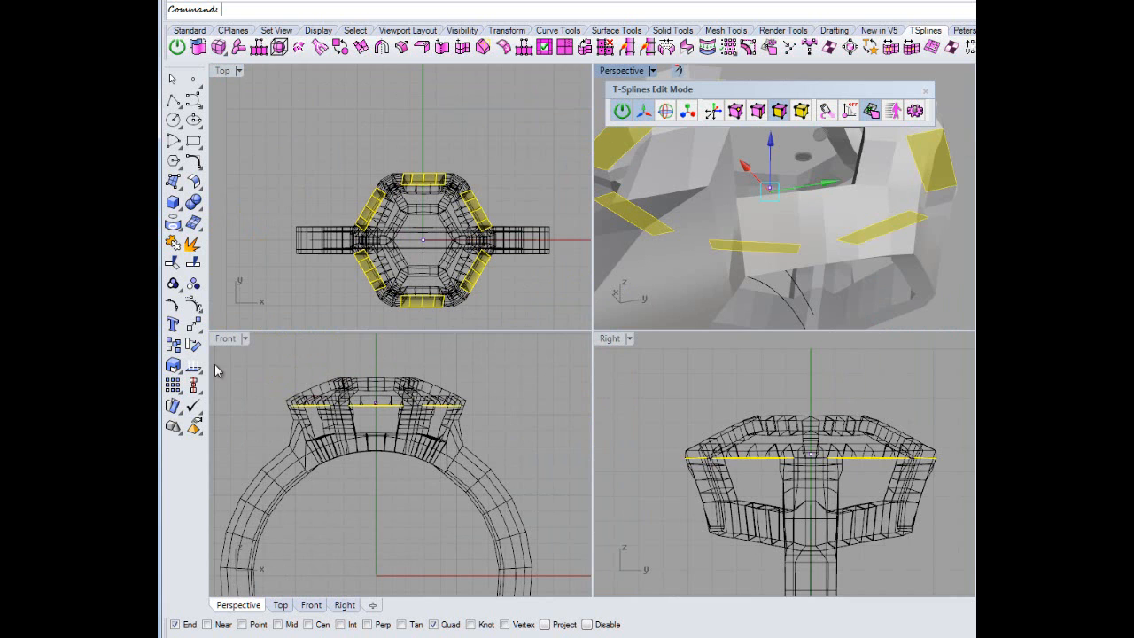
pyautogui.click(226, 339)
pyautogui.doubleClick(225, 338)
pyautogui.moveTo(505, 347); pyautogui.dragTo(498, 377, button='right')
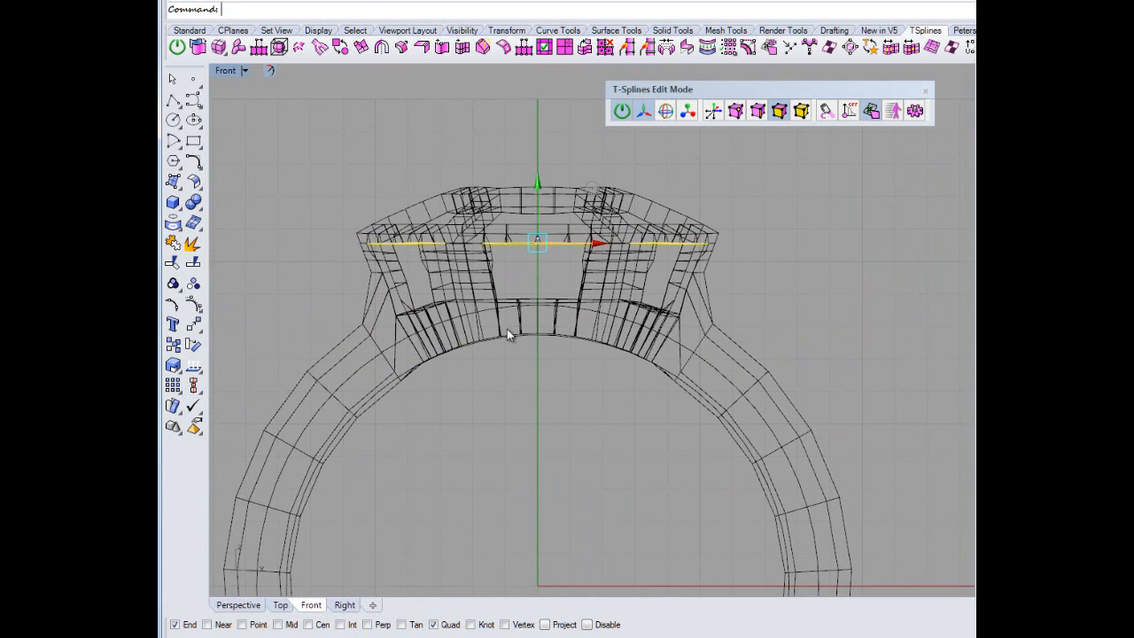
pyautogui.scroll(2, 537, 177)
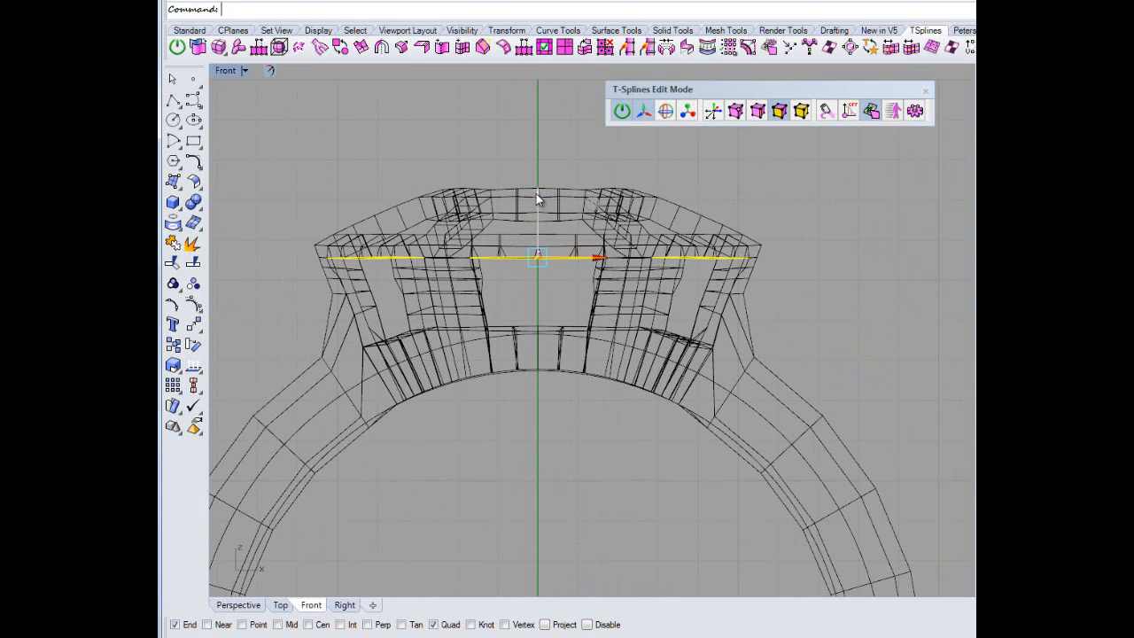
pyautogui.click(536, 193)
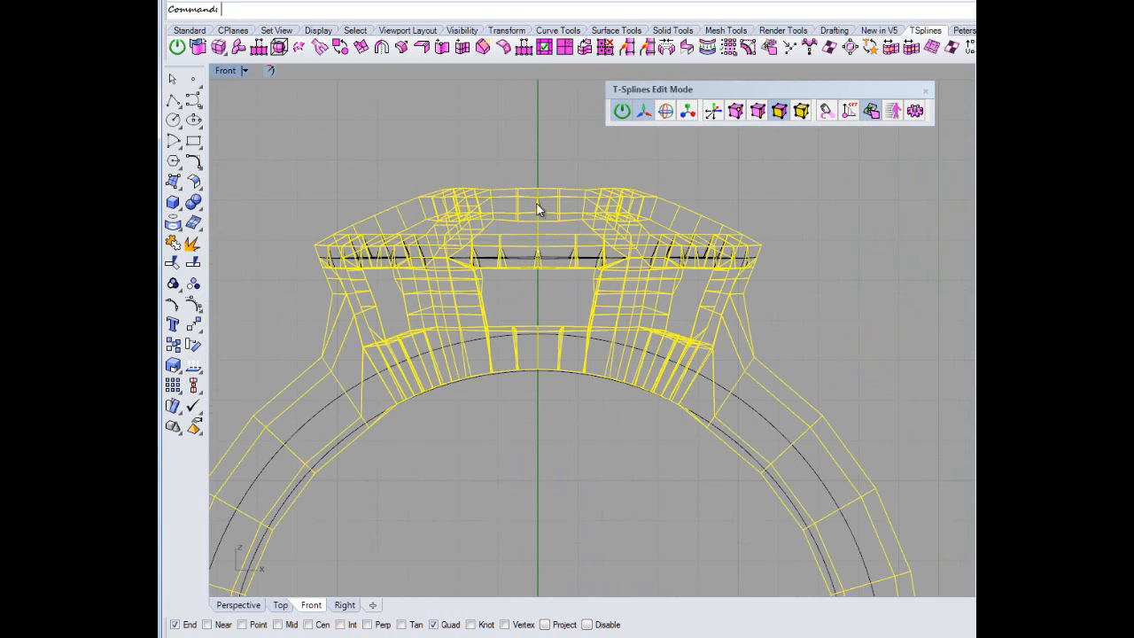
pyautogui.doubleClick(608, 264)
# Raise the selected underside faces a little in the Front view and clear the selection.
pyautogui.scroll(4, 615, 277)
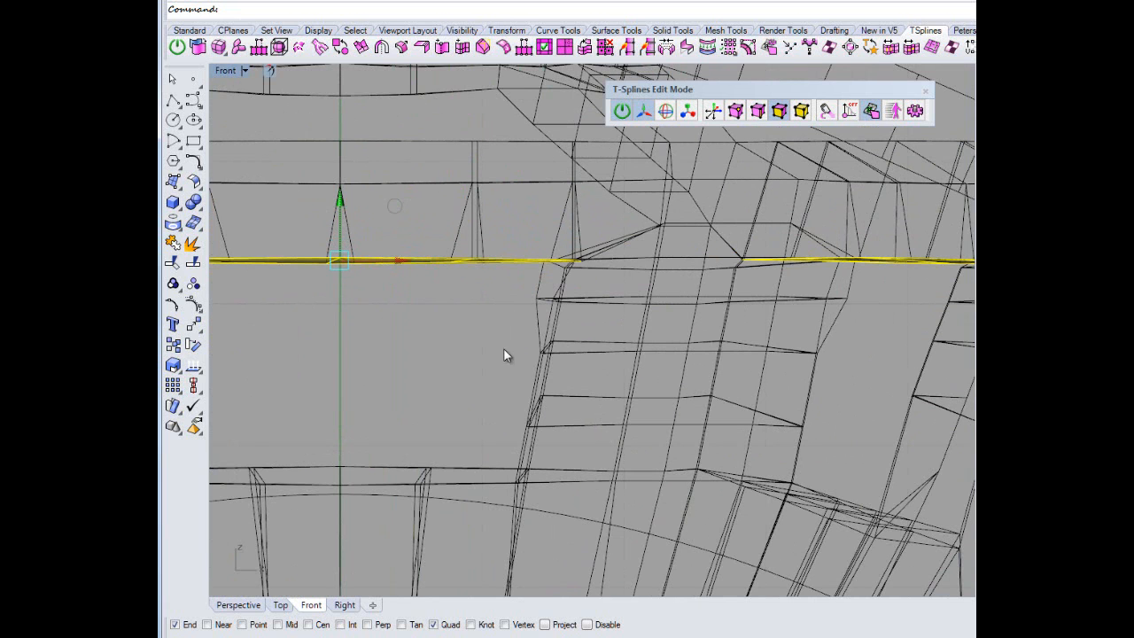
pyautogui.click(341, 200)
pyautogui.doubleClick(394, 248)
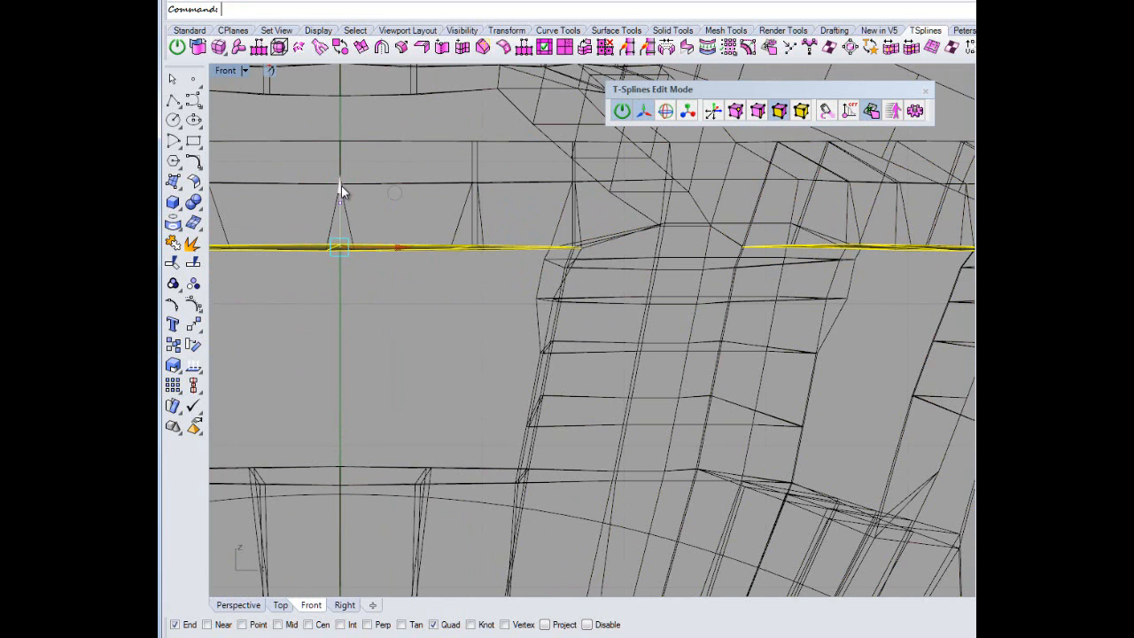
pyautogui.click(399, 359)
# Examine the modified upper rail in Perspective, checking the faces at the window corner beside the shank.
pyautogui.scroll(-3, 459, 335)
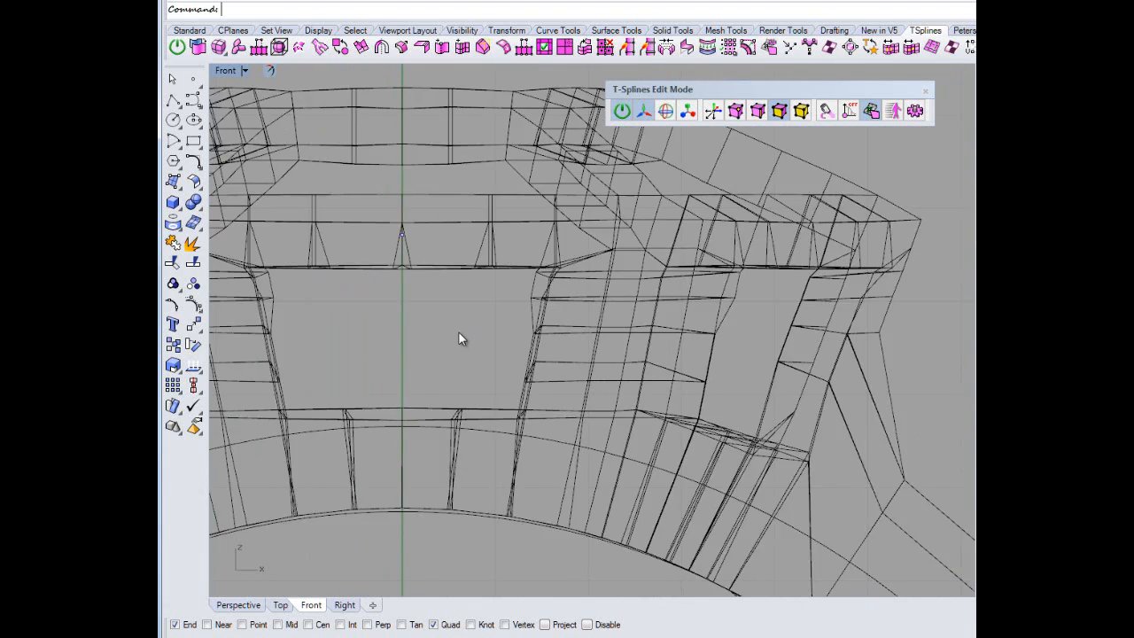
pyautogui.scroll(-5, 458, 332)
pyautogui.doubleClick(222, 71)
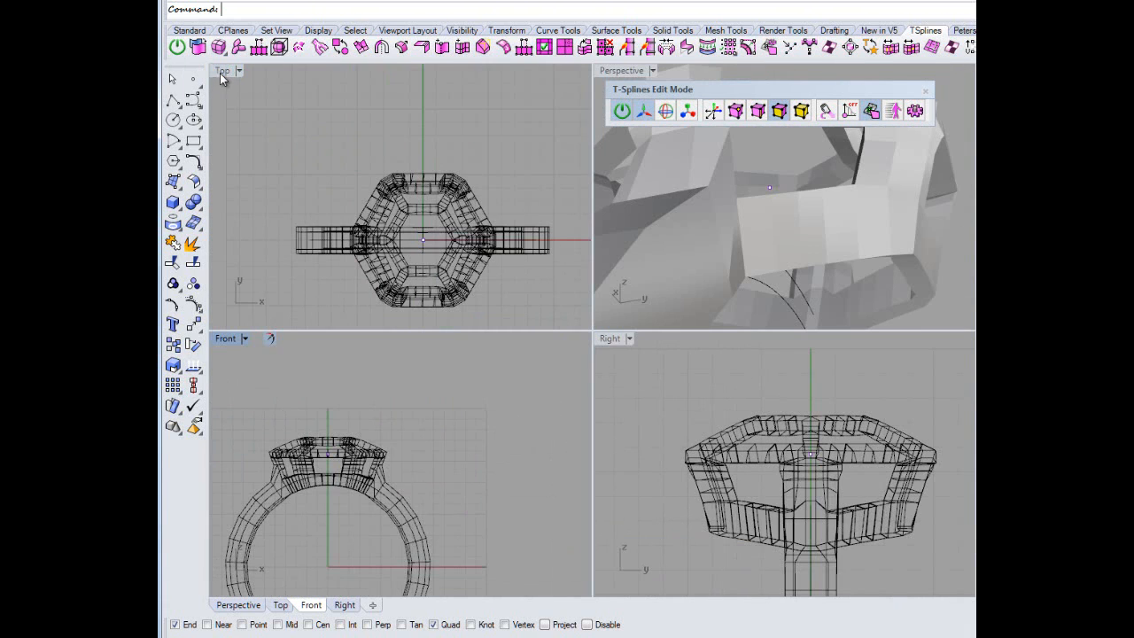
pyautogui.moveTo(741, 302); pyautogui.dragTo(700, 248, button='right')
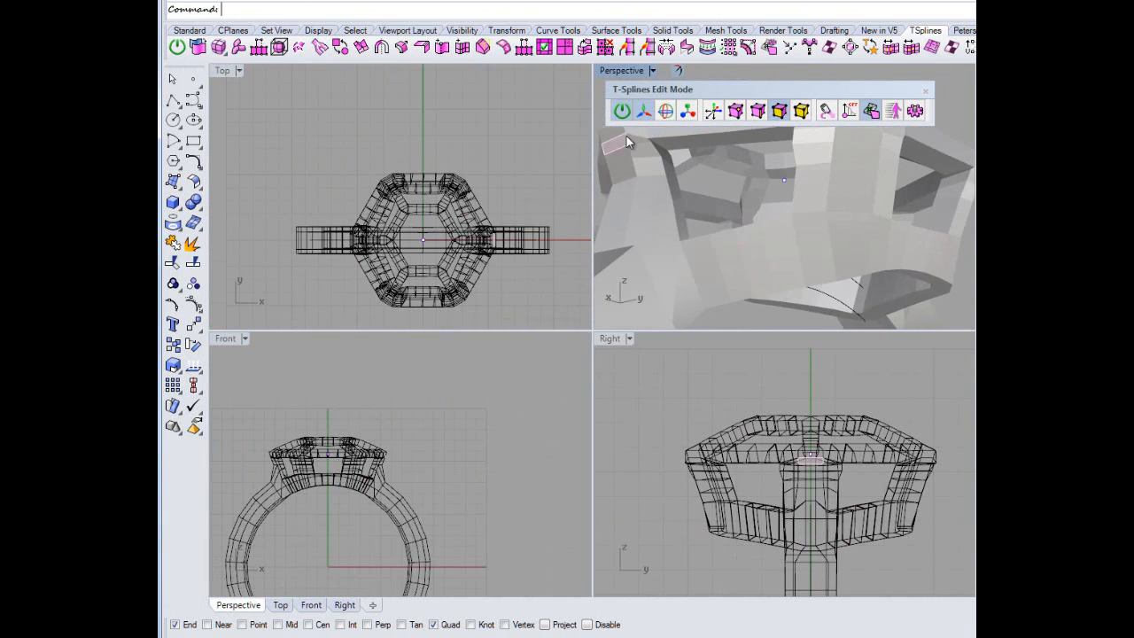
pyautogui.moveTo(626, 137); pyautogui.dragTo(674, 237, button='right')
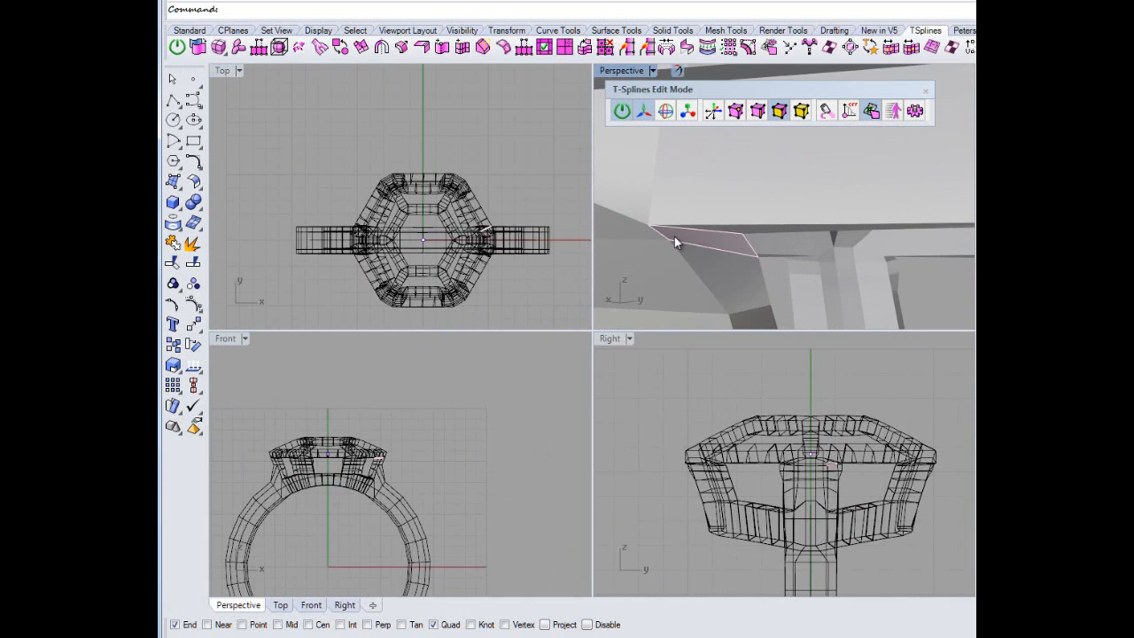
pyautogui.click(718, 269)
pyautogui.click(714, 264)
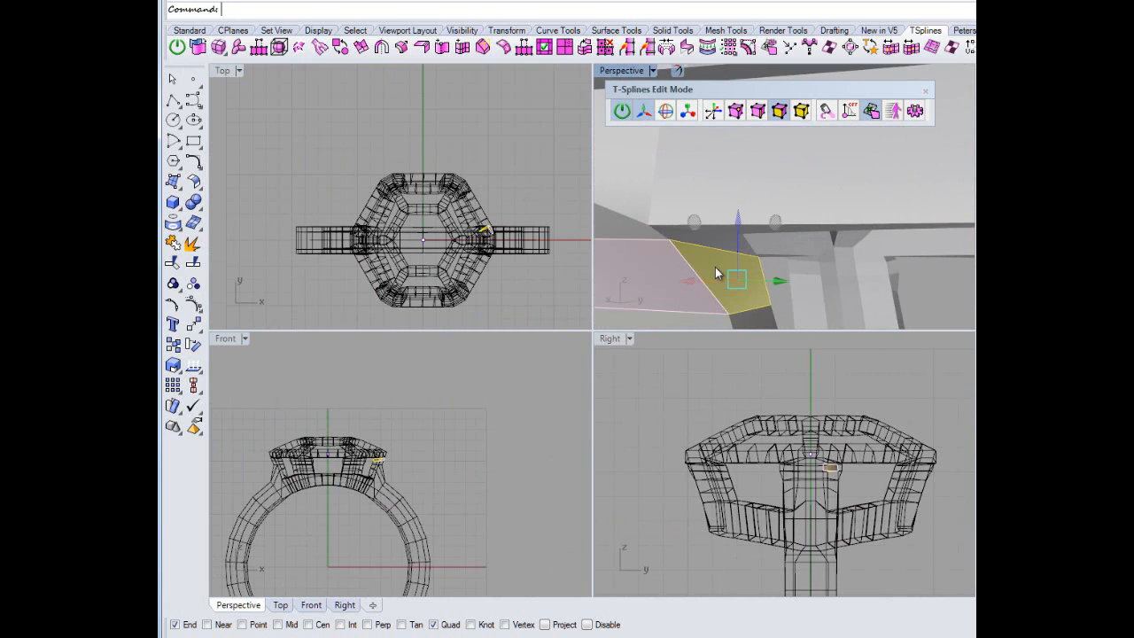
pyautogui.click(469, 172)
pyautogui.scroll(-5, 693, 237)
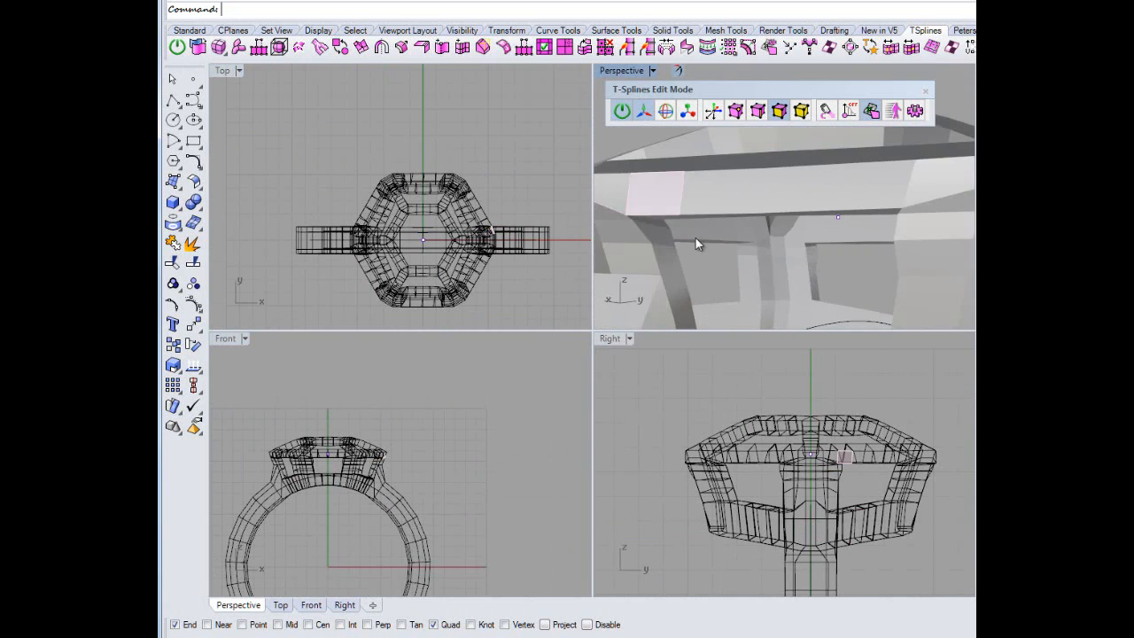
pyautogui.moveTo(696, 238); pyautogui.dragTo(644, 230, button='right')
pyautogui.scroll(-10, 651, 222)
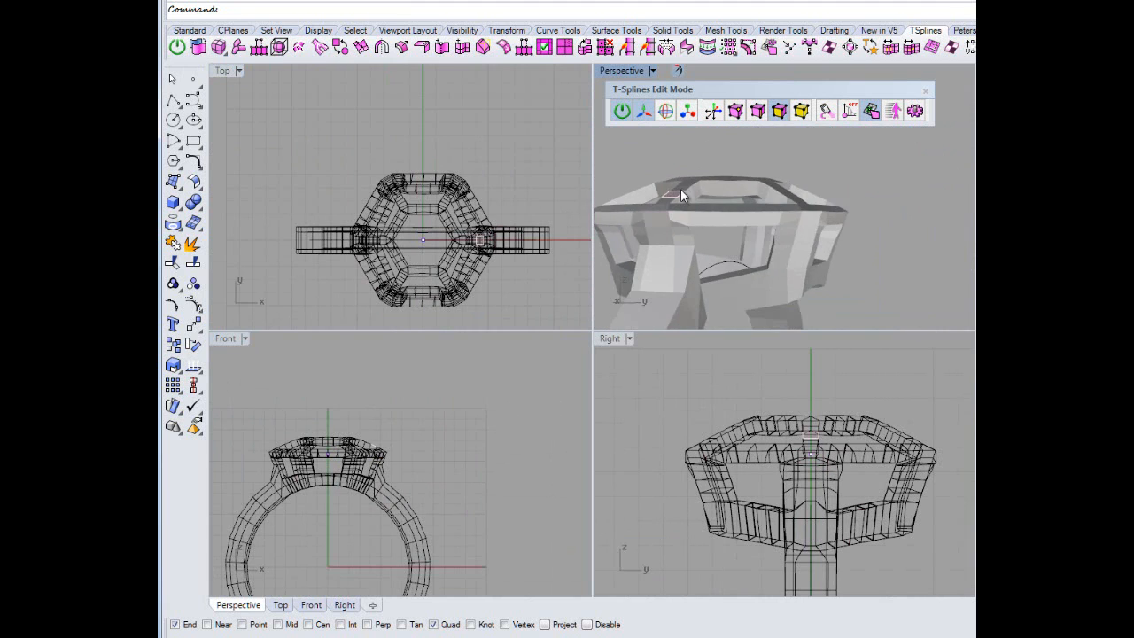
# Show the whole ring in a maximized Perspective view and toggle it to smooth display.
pyautogui.doubleClick(622, 72)
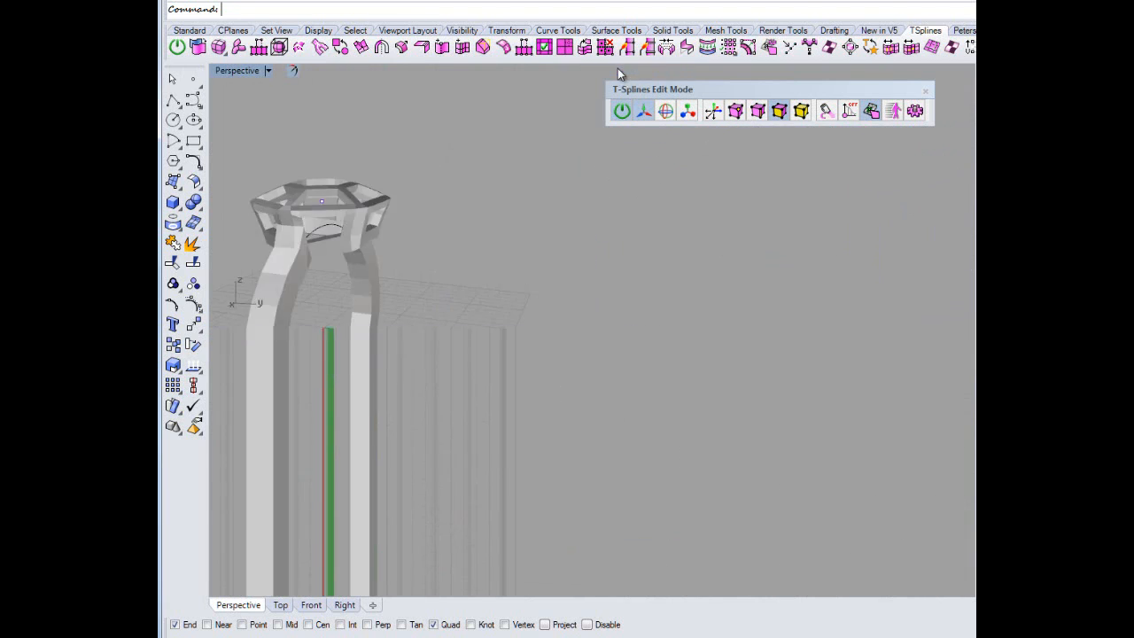
pyautogui.moveTo(516, 327); pyautogui.dragTo(519, 445, button='right')
pyautogui.scroll(-5, 512, 455)
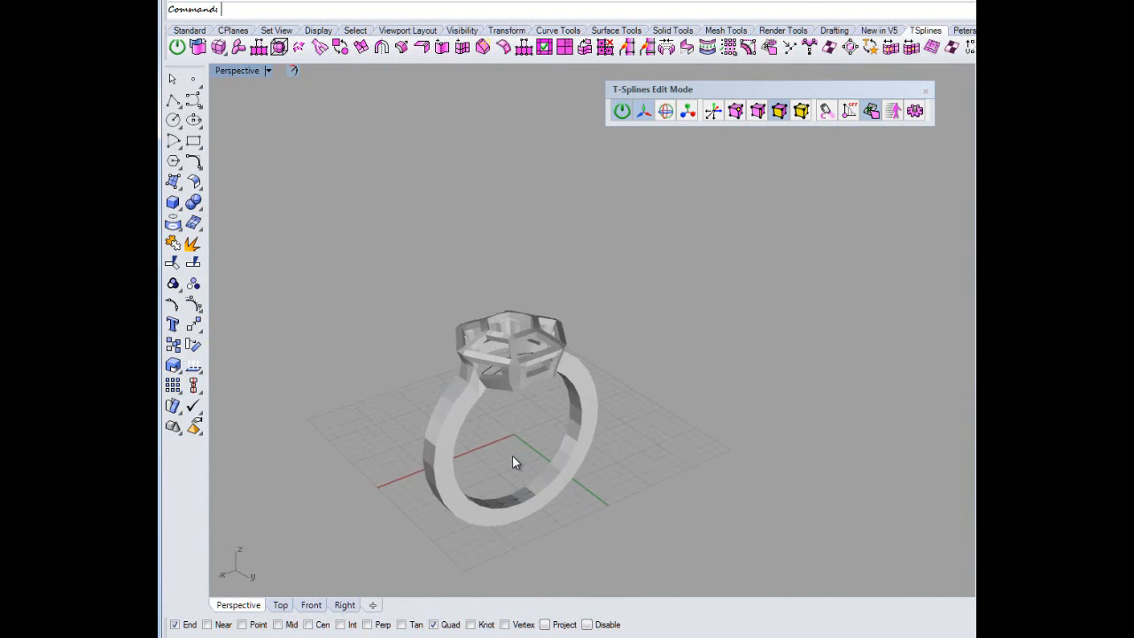
pyautogui.scroll(8, 504, 464)
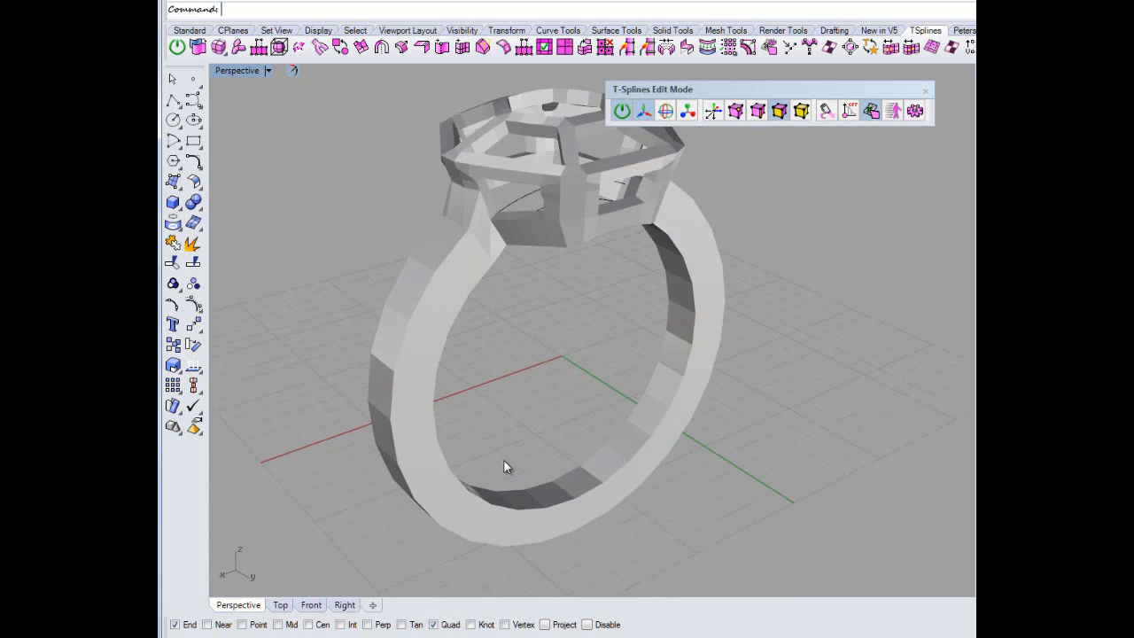
pyautogui.click(340, 50)
pyautogui.click(454, 326)
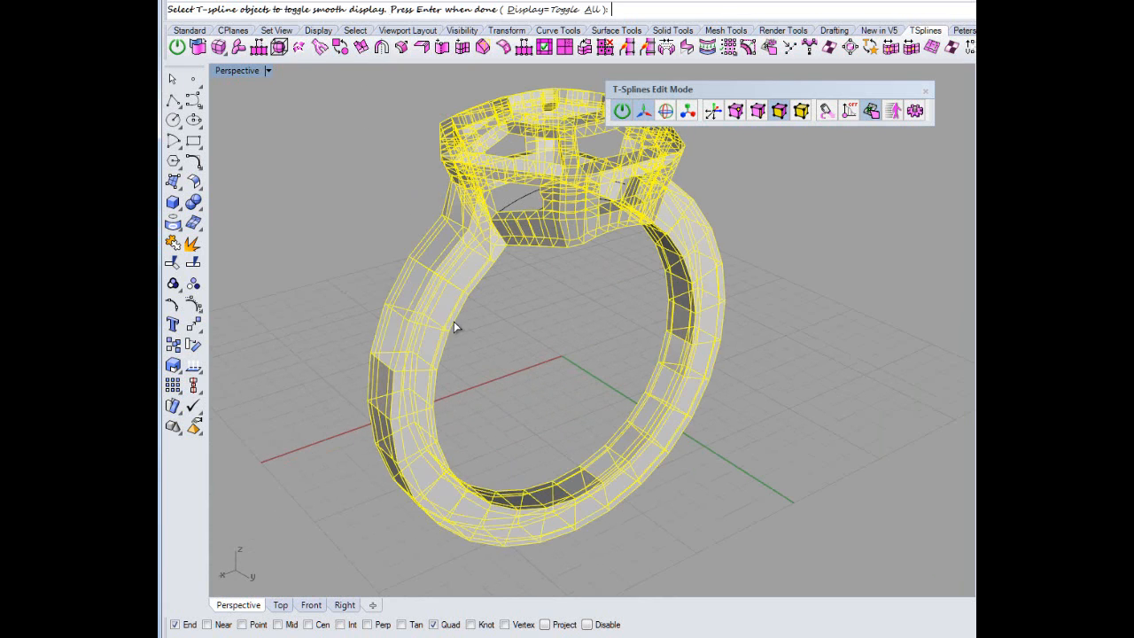
pyautogui.rightClick(316, 264)
pyautogui.press('Escape')
# Inspect the smoothed window corner where the upper rail meets the post above the shank.
pyautogui.moveTo(573, 386); pyautogui.dragTo(427, 199, button='right')
pyautogui.scroll(6, 502, 147)
pyautogui.scroll(4, 409, 205)
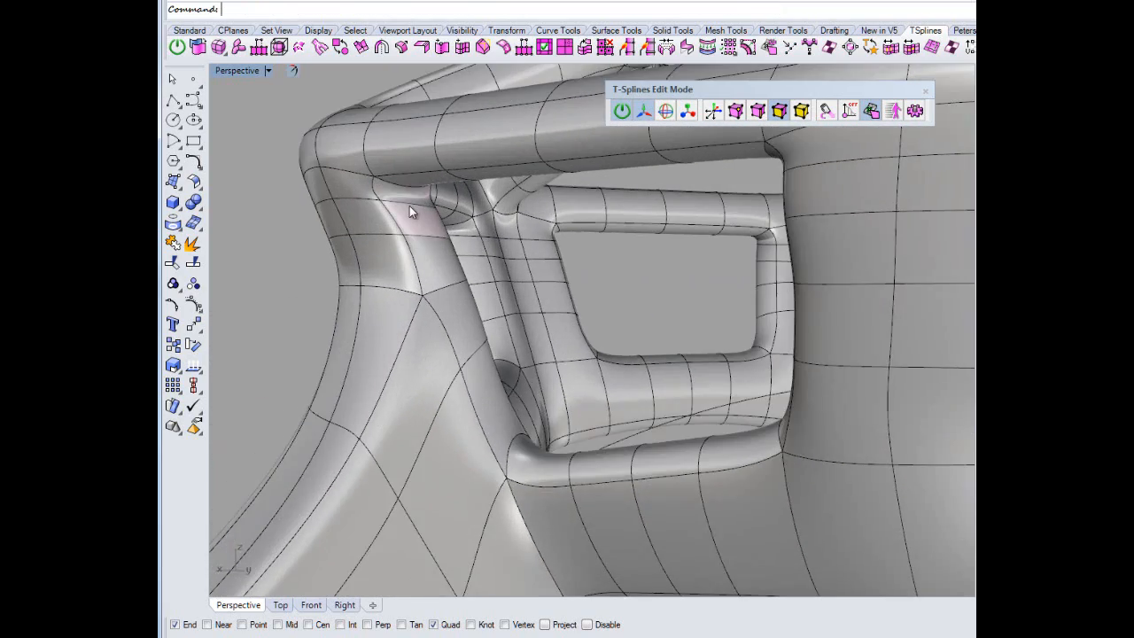
pyautogui.scroll(3, 410, 206)
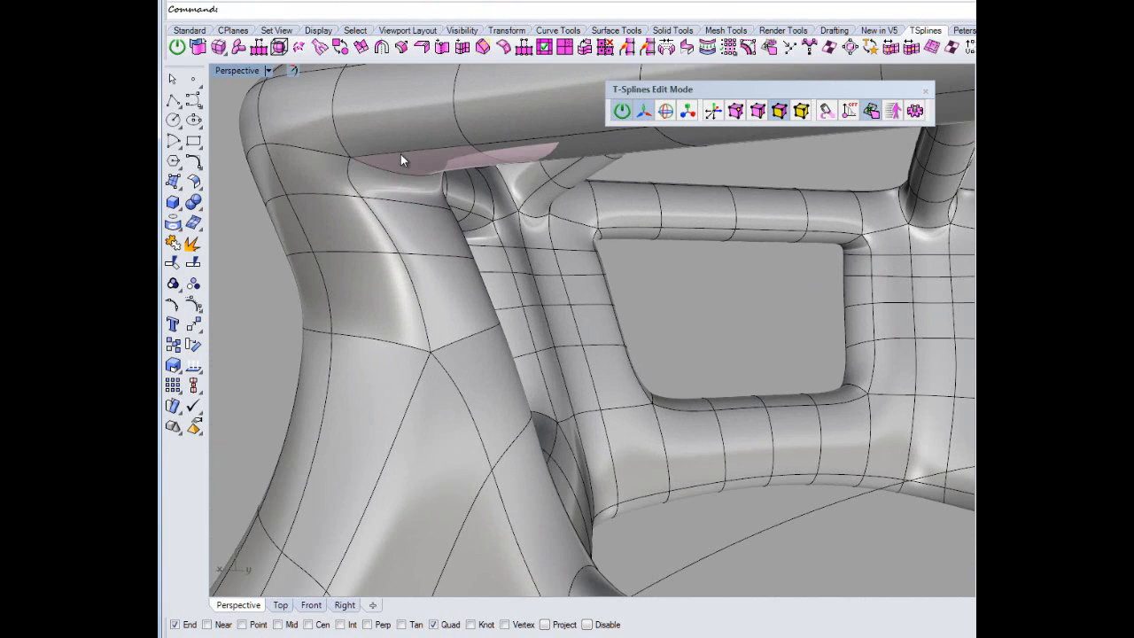
pyautogui.moveTo(410, 306); pyautogui.dragTo(271, 189, button='right')
# Toggle the ring from smooth display back to box display.
pyautogui.press('Tab')
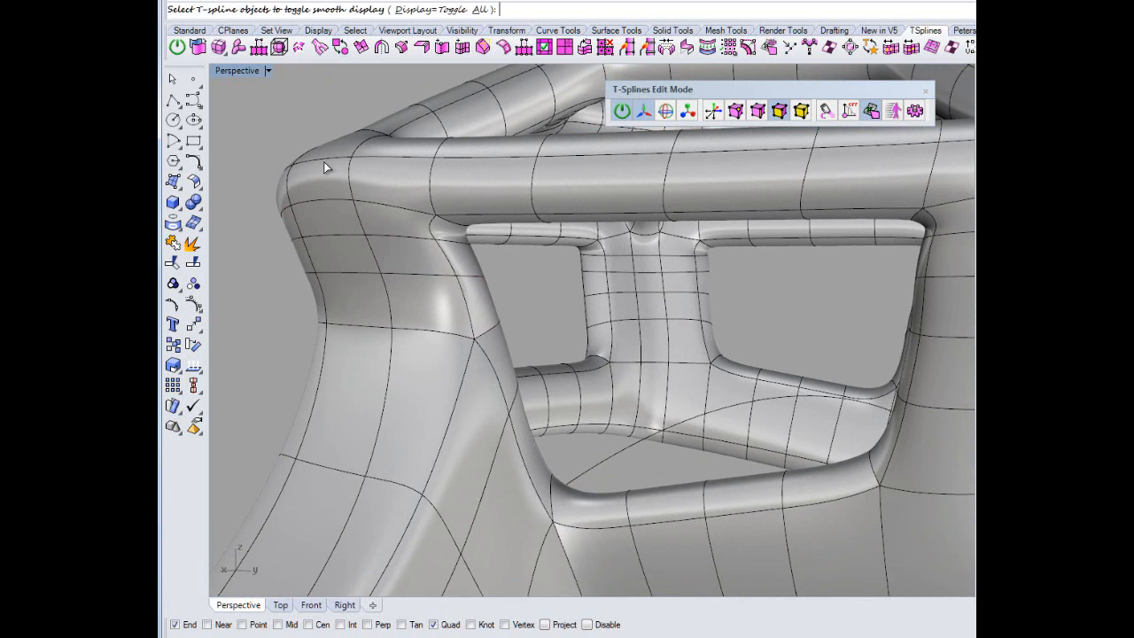
pyautogui.click(308, 181)
pyautogui.press('Return')
# Select the corner face and the row of underside faces on the upper rail above the window beside the shank.
pyautogui.moveTo(278, 168); pyautogui.dragTo(425, 233, button='right')
pyautogui.click(422, 200)
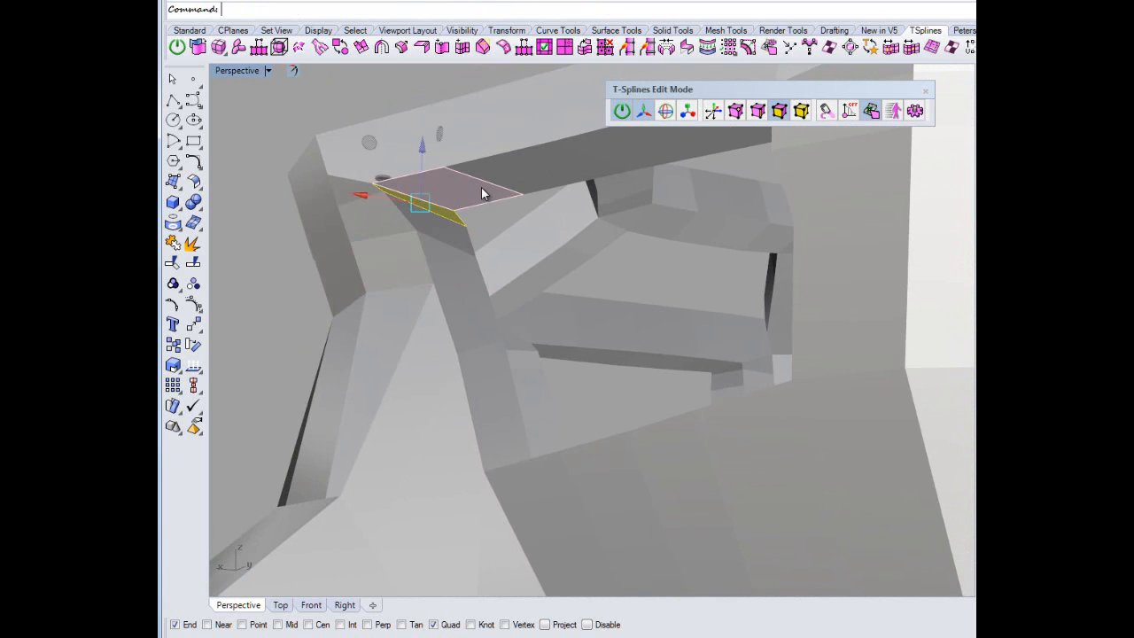
pyautogui.click(492, 193)
pyautogui.moveTo(601, 253); pyautogui.dragTo(640, 243, button='right')
pyautogui.keyDown('shift'); pyautogui.click(604, 177); pyautogui.keyUp('shift')
pyautogui.keyDown('shift'); pyautogui.click(701, 172); pyautogui.keyUp('shift')
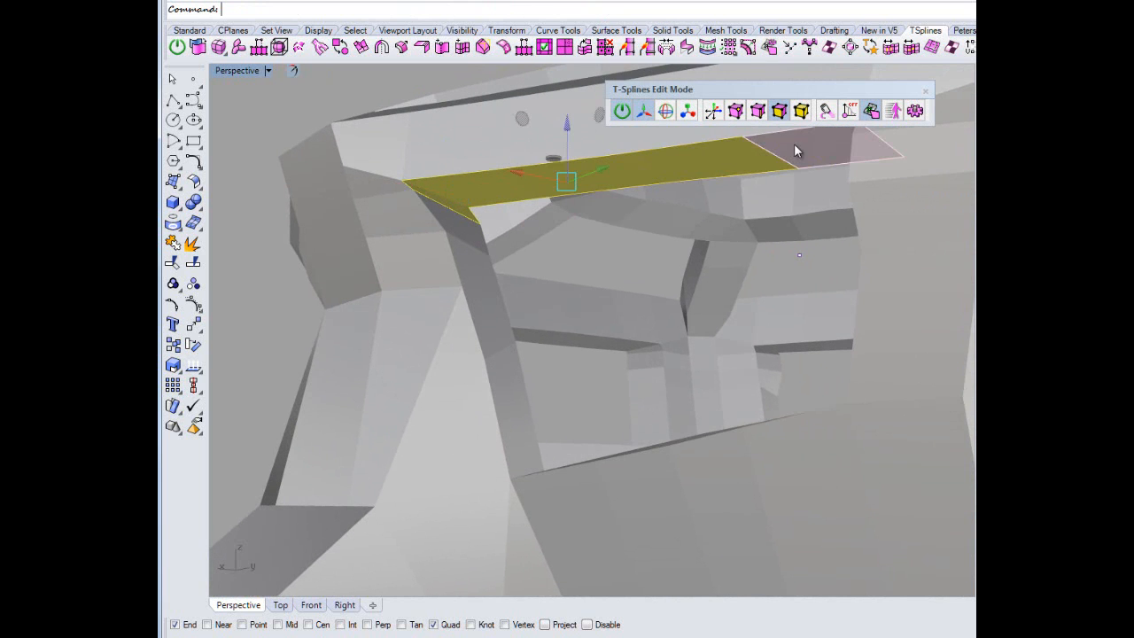
pyautogui.keyDown('shift'); pyautogui.click(794, 150); pyautogui.keyUp('shift')
# Add the upper rail's corner and underside faces above another side window to the selection.
pyautogui.moveTo(708, 208); pyautogui.dragTo(644, 266, button='right')
pyautogui.moveTo(710, 203); pyautogui.dragTo(695, 261, button='right')
pyautogui.scroll(-4, 696, 261)
pyautogui.scroll(-6, 696, 265)
pyautogui.moveTo(779, 291); pyautogui.dragTo(638, 234, button='right')
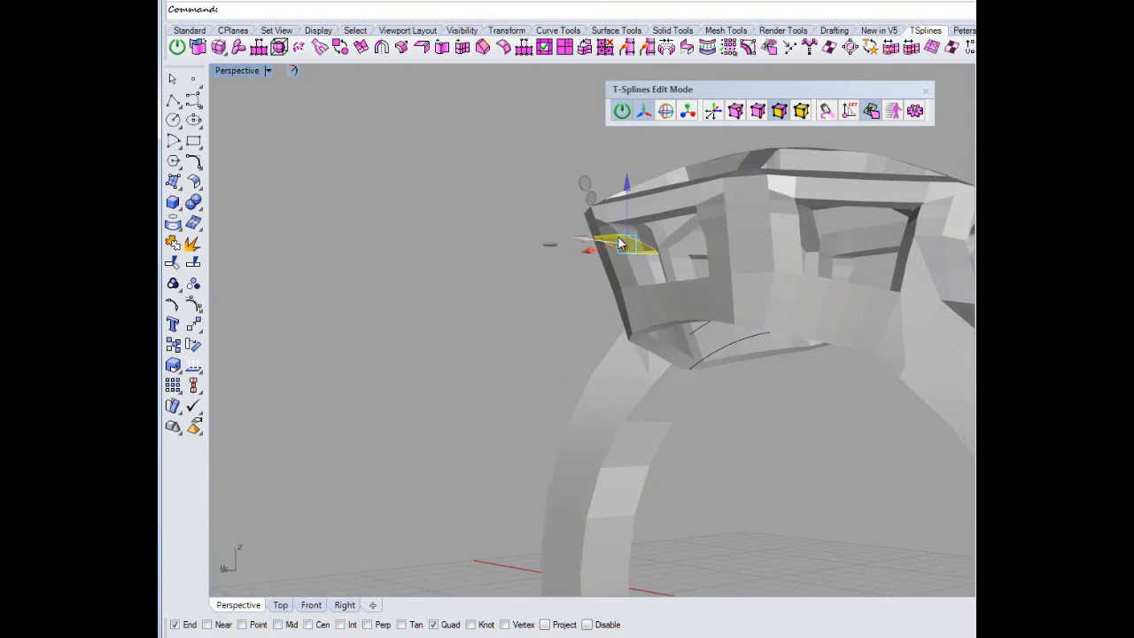
pyautogui.scroll(5, 606, 224)
pyautogui.keyDown('shift'); pyautogui.click(623, 212); pyautogui.keyUp('shift')
pyautogui.keyDown('shift'); pyautogui.click(632, 201); pyautogui.keyUp('shift')
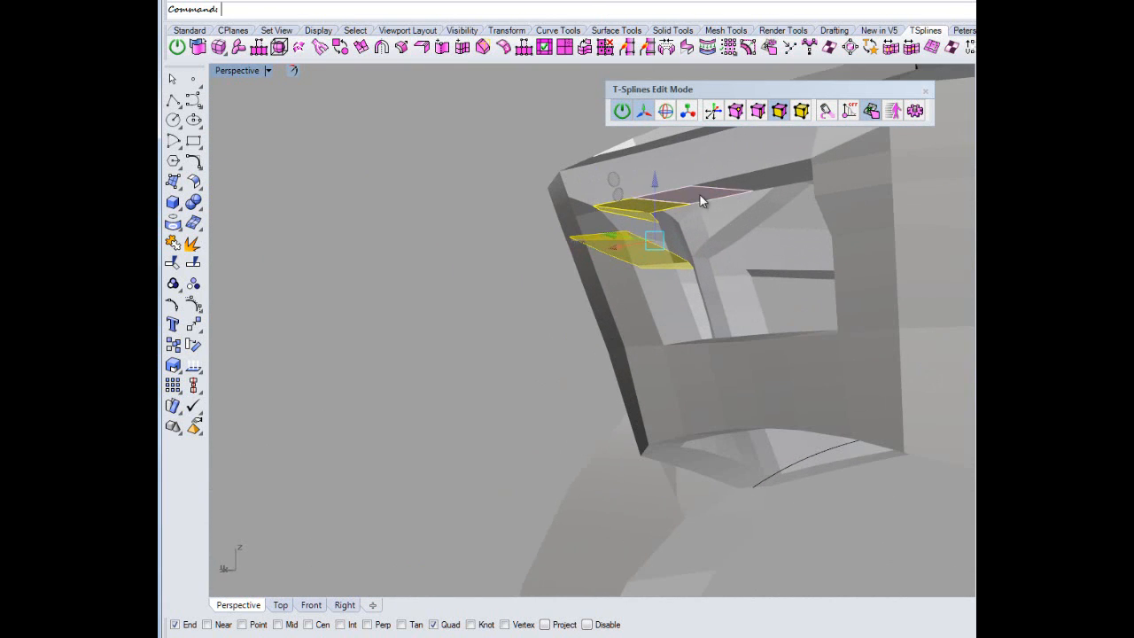
pyautogui.keyDown('shift'); pyautogui.click(701, 195); pyautogui.keyUp('shift')
pyautogui.keyDown('shift'); pyautogui.click(758, 178); pyautogui.keyUp('shift')
pyautogui.keyDown('shift'); pyautogui.click(790, 169); pyautogui.keyUp('shift')
# Check from several angles which underside faces around the upper rail are included in the selection.
pyautogui.moveTo(716, 209); pyautogui.dragTo(766, 225, button='right')
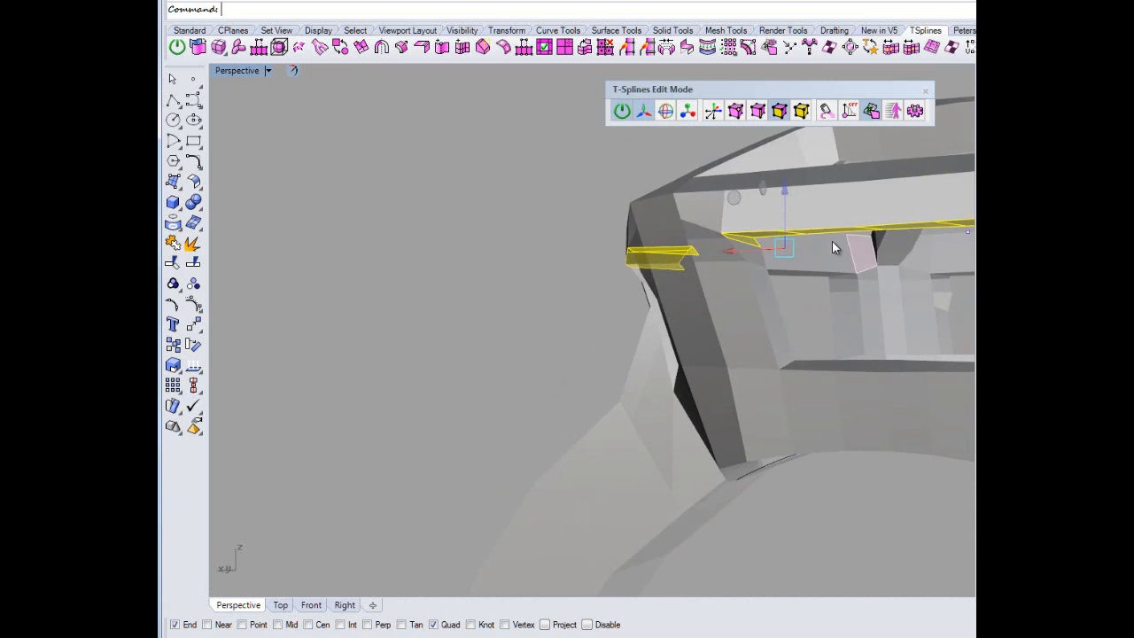
pyautogui.moveTo(832, 240); pyautogui.dragTo(799, 246, button='right')
pyautogui.scroll(-12, 799, 245)
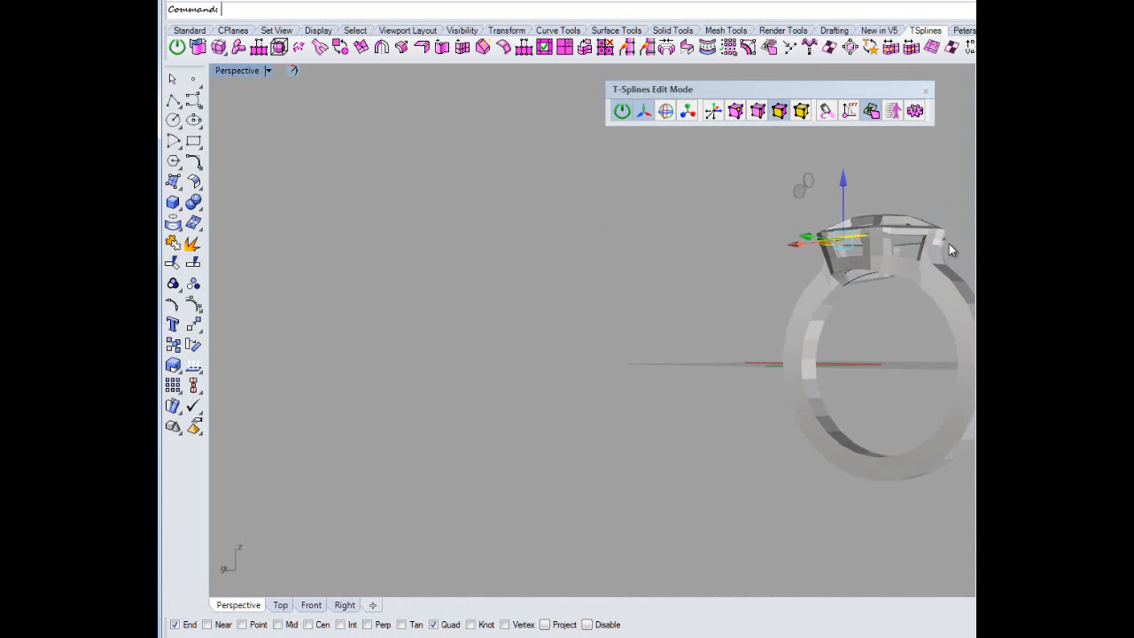
pyautogui.scroll(6, 949, 244)
pyautogui.scroll(6, 949, 244)
pyautogui.moveTo(949, 244); pyautogui.dragTo(782, 279, button='right')
pyautogui.scroll(-8, 782, 279)
pyautogui.moveTo(848, 245); pyautogui.dragTo(880, 185, button='right')
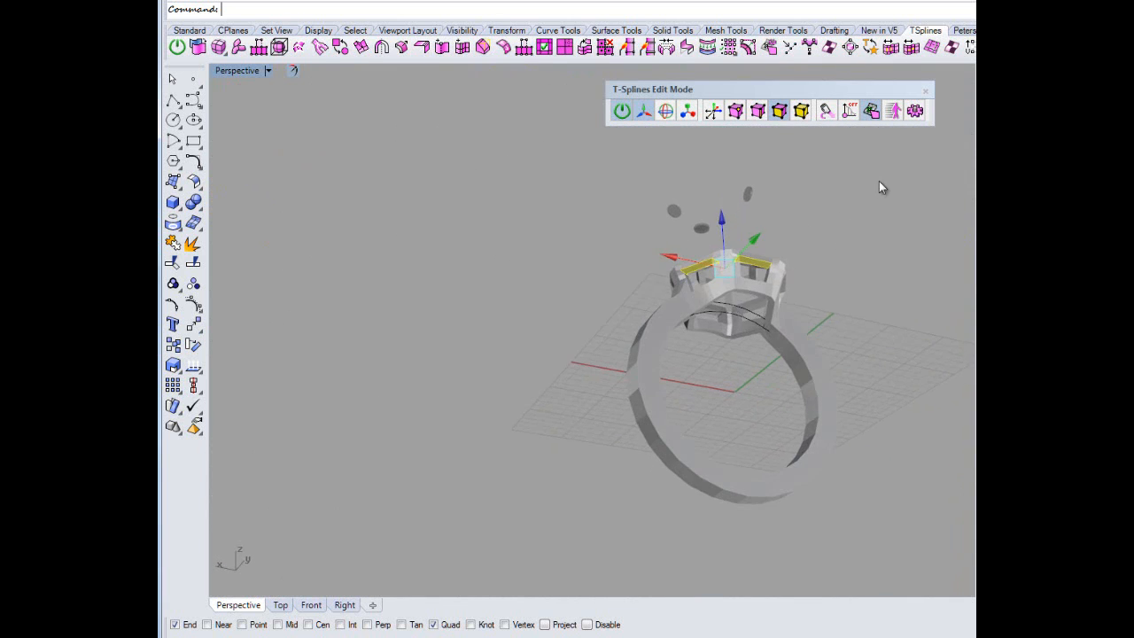
pyautogui.scroll(8, 772, 282)
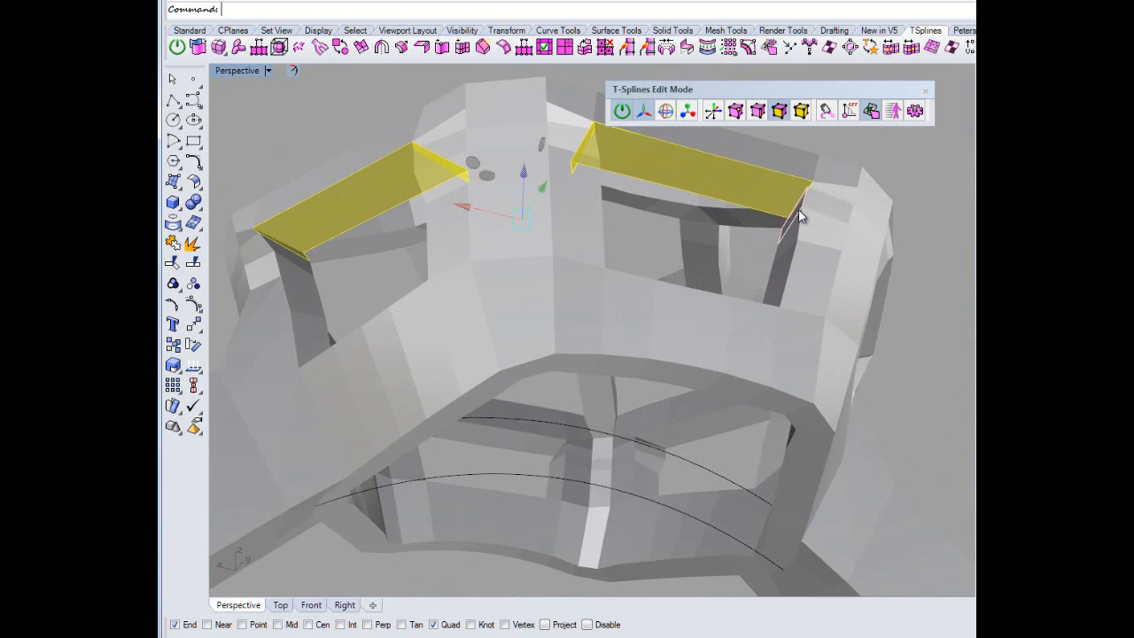
# Extend the selection with the underside faces of the upper rail above the next unselected window.
pyautogui.moveTo(816, 195); pyautogui.dragTo(587, 234, button='right')
pyautogui.moveTo(682, 231); pyautogui.dragTo(513, 241, button='right')
pyautogui.scroll(-10, 511, 219)
pyautogui.scroll(10, 504, 184)
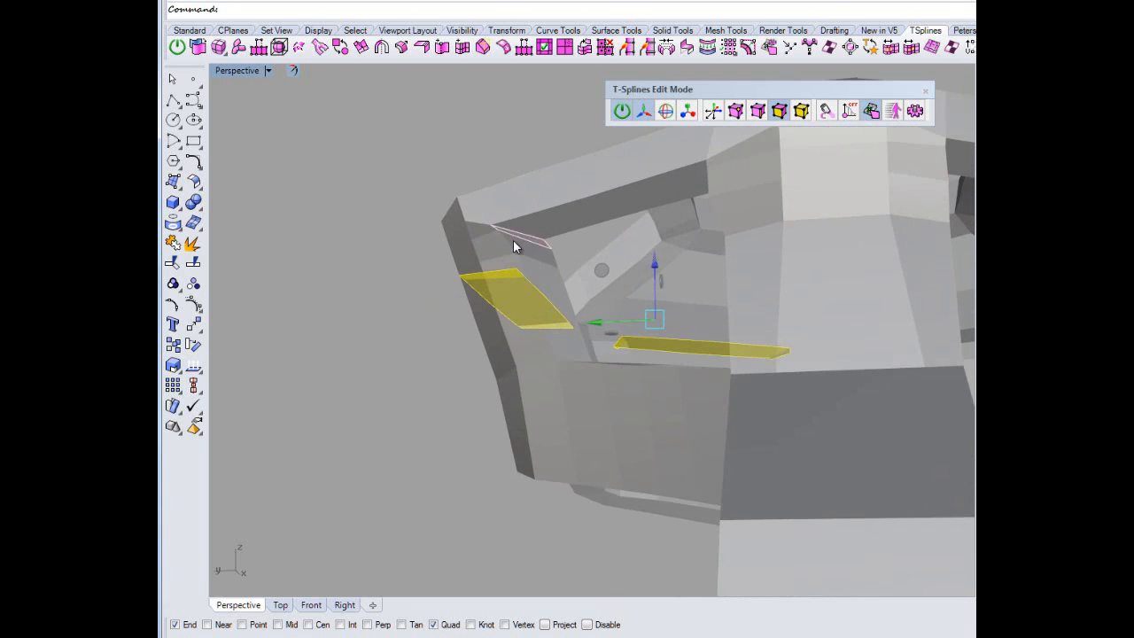
pyautogui.keyDown('shift'); pyautogui.click(544, 227); pyautogui.keyUp('shift')
pyautogui.keyDown('shift'); pyautogui.click(578, 217); pyautogui.keyUp('shift')
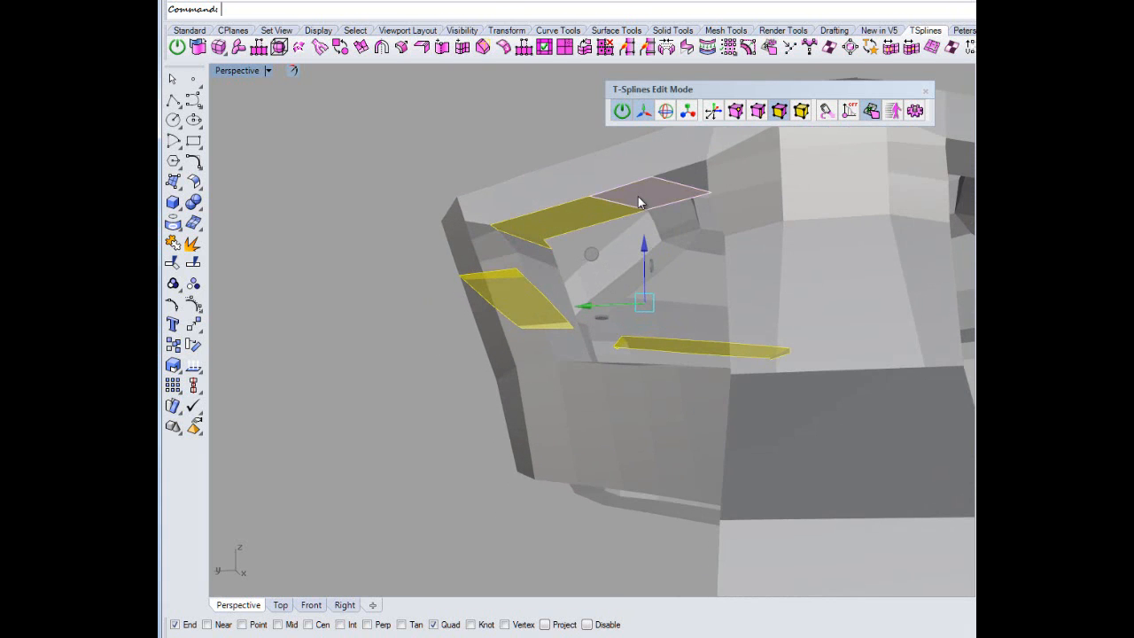
pyautogui.keyDown('shift'); pyautogui.click(640, 199); pyautogui.keyUp('shift')
pyautogui.keyDown('shift'); pyautogui.click(681, 178); pyautogui.keyUp('shift')
# Find the next unselected window around the head and add its upper rail's corner and underside faces.
pyautogui.moveTo(581, 218); pyautogui.dragTo(884, 245, button='right')
pyautogui.scroll(5, 883, 245)
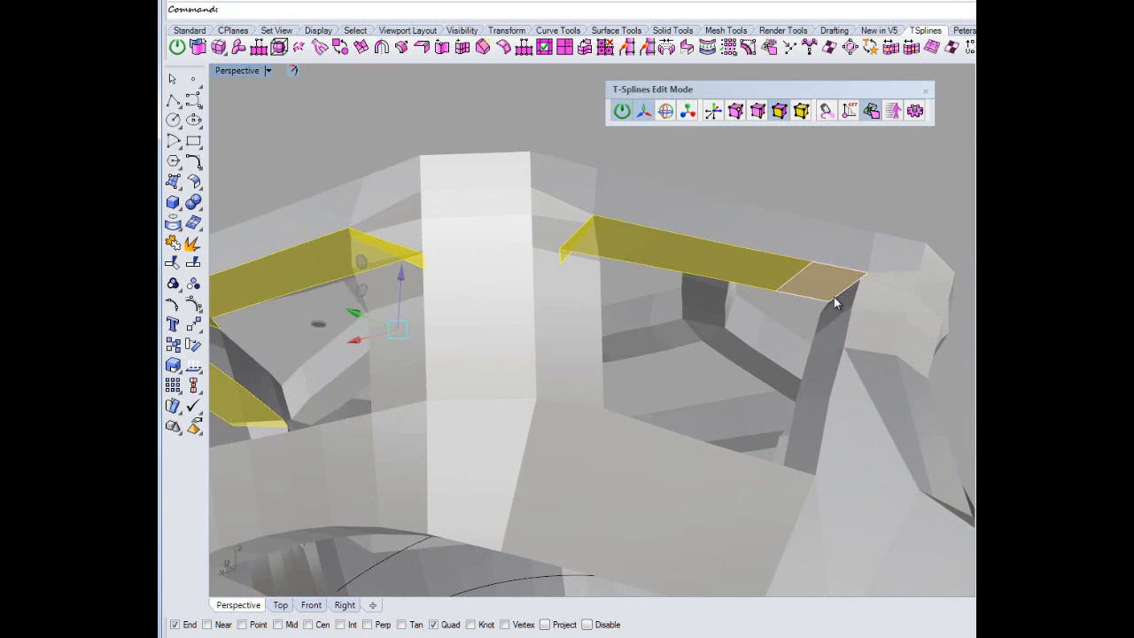
pyautogui.moveTo(852, 287); pyautogui.dragTo(402, 353, button='right')
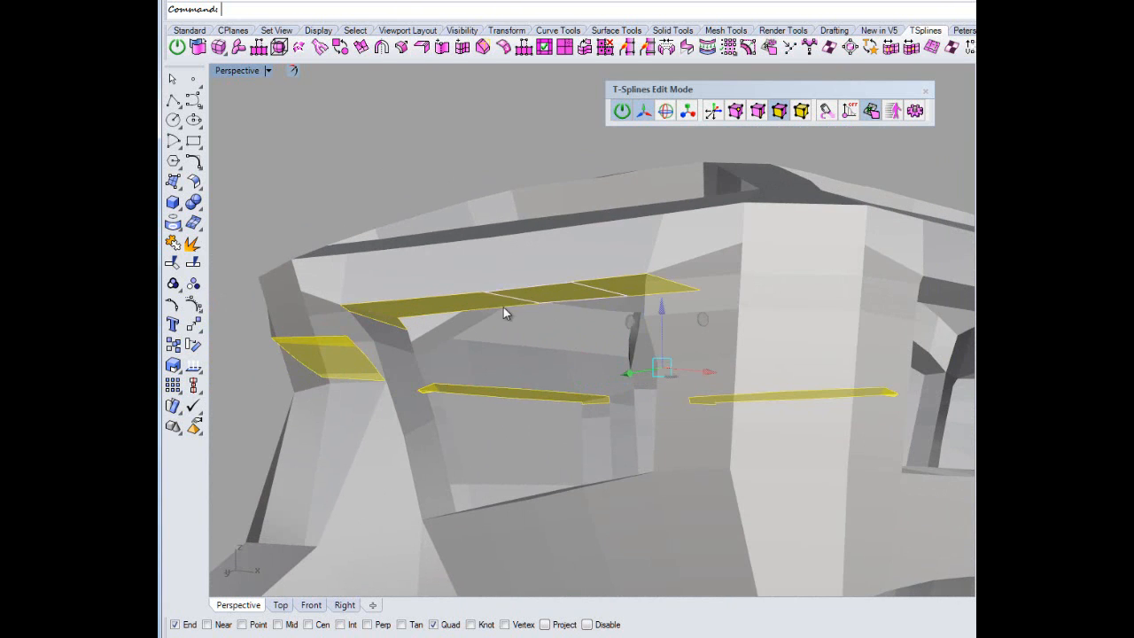
pyautogui.moveTo(503, 306); pyautogui.dragTo(741, 328, button='right')
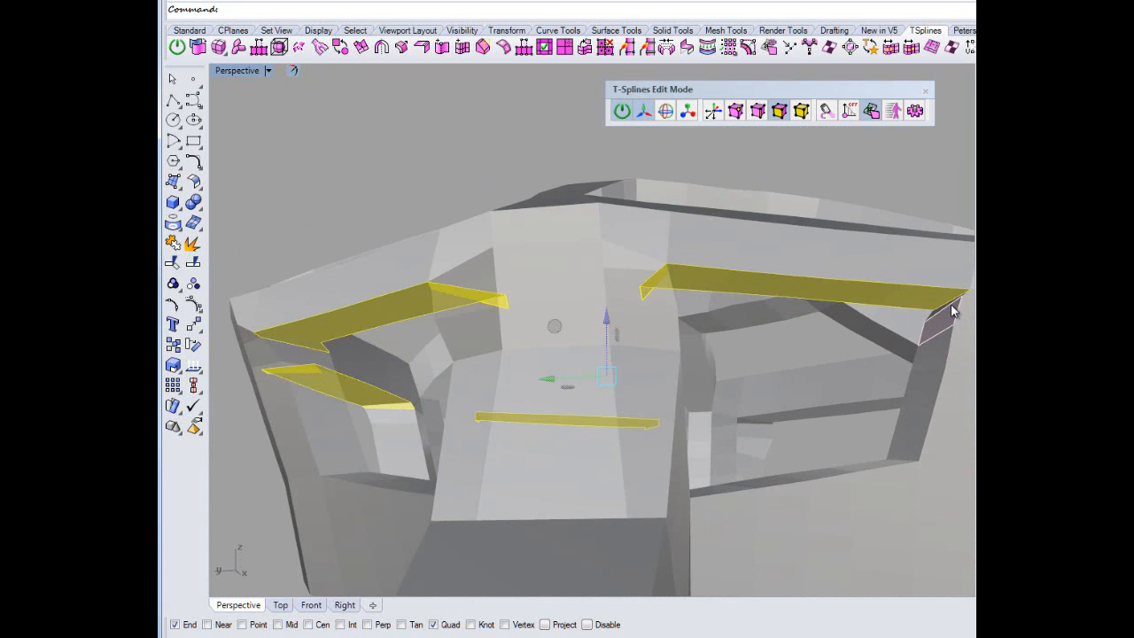
pyautogui.moveTo(921, 310); pyautogui.dragTo(560, 346, button='right')
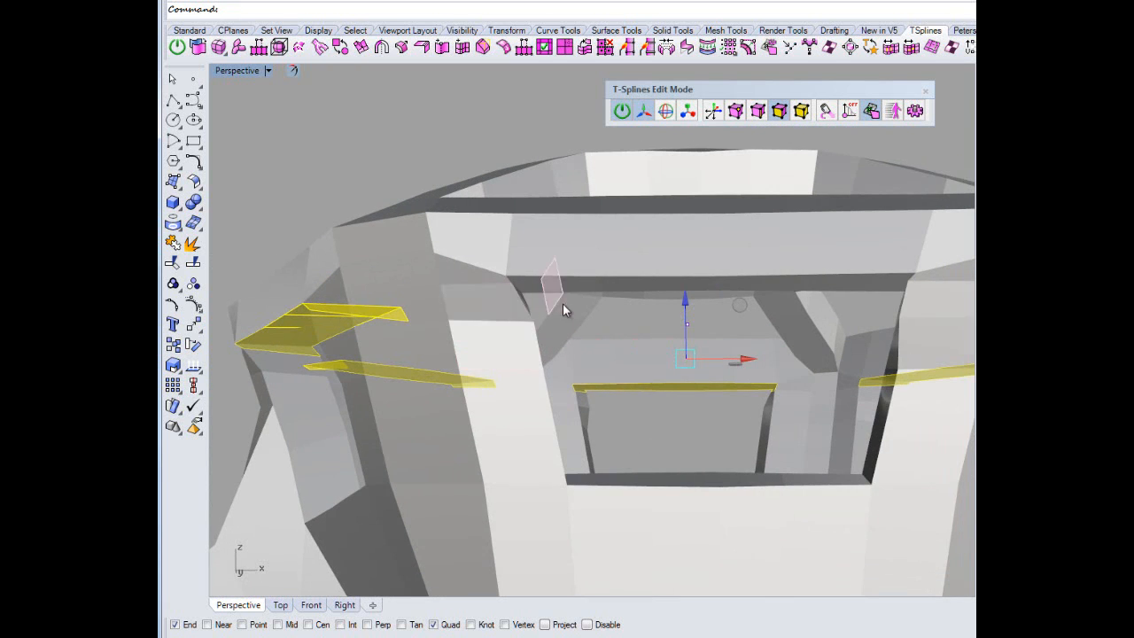
pyautogui.scroll(3, 441, 315)
pyautogui.keyDown('shift'); pyautogui.click(444, 301); pyautogui.keyUp('shift')
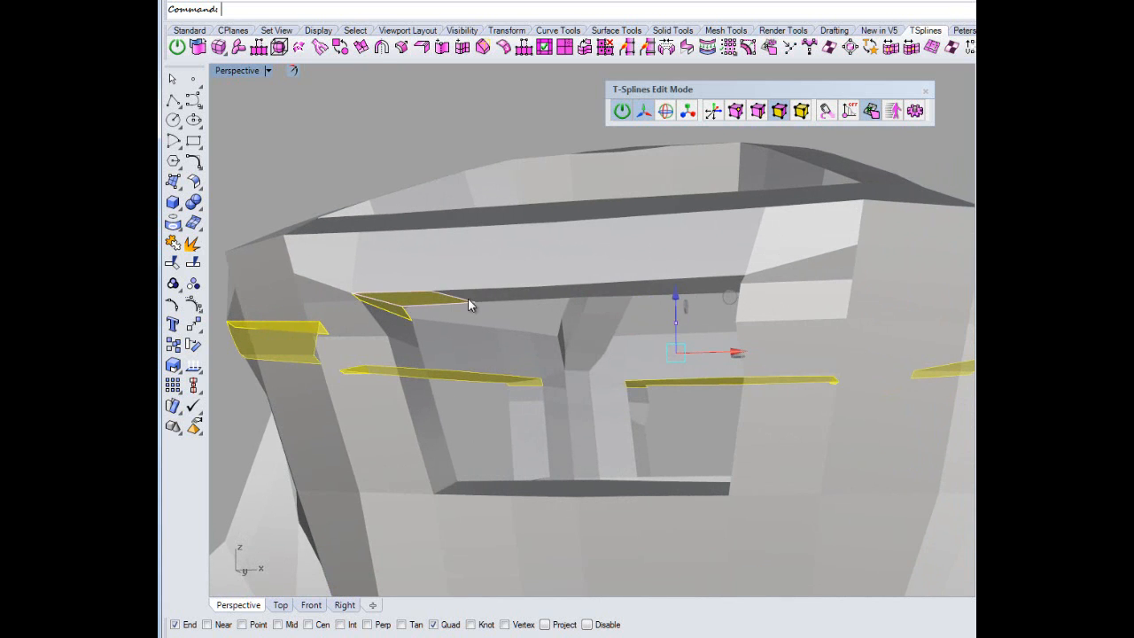
pyautogui.keyDown('shift'); pyautogui.click(716, 284); pyautogui.keyUp('shift')
# Add the corner faces under the rail at the last unselected window and deselect the inner face picked by mistake.
pyautogui.moveTo(660, 299); pyautogui.dragTo(745, 320, button='right')
pyautogui.scroll(-5, 797, 340)
pyautogui.moveTo(849, 354); pyautogui.dragTo(851, 404, button='right')
pyautogui.scroll(5, 877, 290)
pyautogui.moveTo(910, 373); pyautogui.dragTo(471, 393, button='right')
pyautogui.scroll(-5, 472, 393)
pyautogui.moveTo(518, 433); pyautogui.dragTo(346, 439, button='right')
pyautogui.scroll(4, 360, 384)
pyautogui.keyDown('shift'); pyautogui.click(379, 375); pyautogui.keyUp('shift')
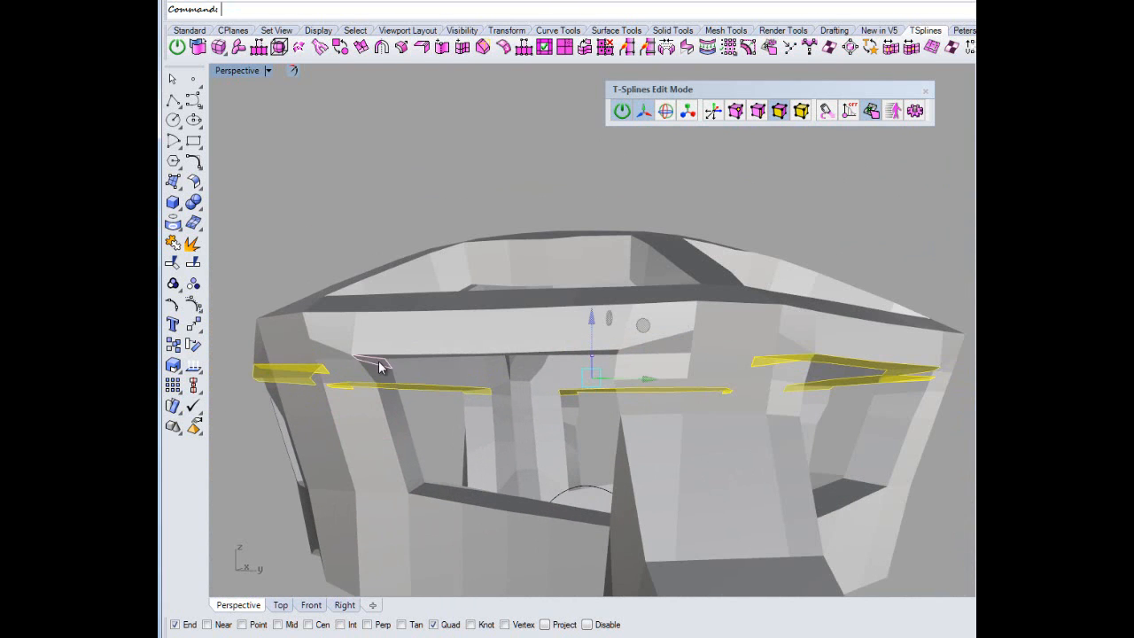
pyautogui.keyDown('shift'); pyautogui.click(379, 360); pyautogui.keyUp('shift')
pyautogui.keyDown('shift'); pyautogui.click(451, 358); pyautogui.keyUp('shift')
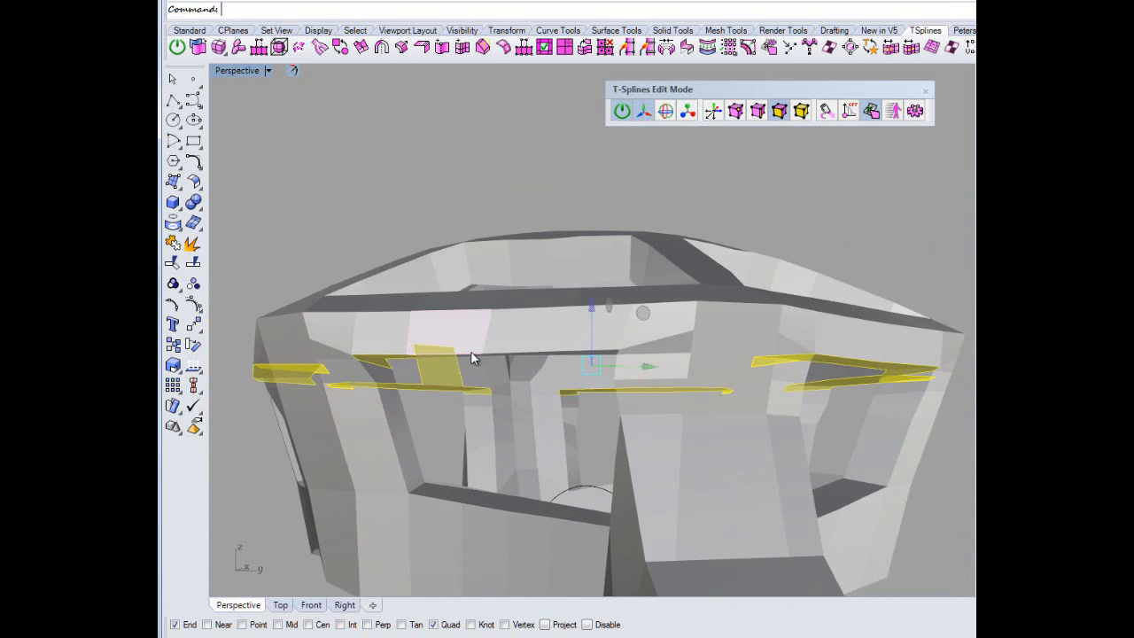
pyautogui.keyDown('ctrl'); pyautogui.click(450, 368); pyautogui.keyUp('ctrl')
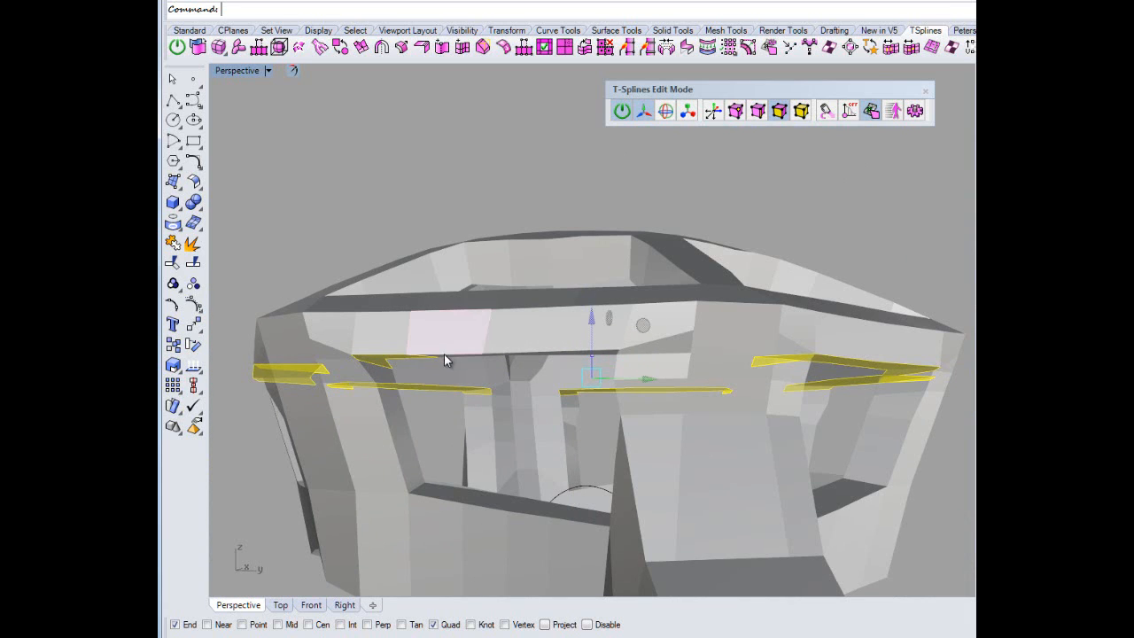
# Complete the underside selection with the remaining faces on the last window's upper rail.
pyautogui.moveTo(452, 354); pyautogui.dragTo(784, 391, button='right')
pyautogui.keyDown('shift'); pyautogui.click(536, 307); pyautogui.keyUp('shift')
pyautogui.keyDown('shift'); pyautogui.click(589, 301); pyautogui.keyUp('shift')
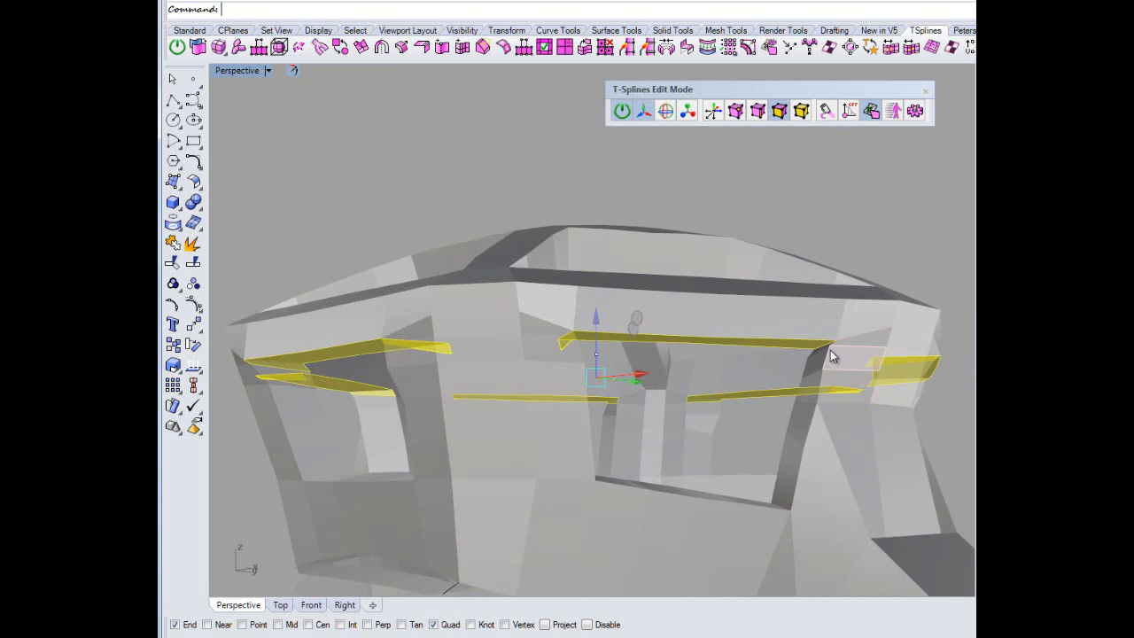
# Lower all selected underside faces slightly along the vertical axis and clear the selection.
pyautogui.moveTo(654, 379); pyautogui.dragTo(620, 355, button='right')
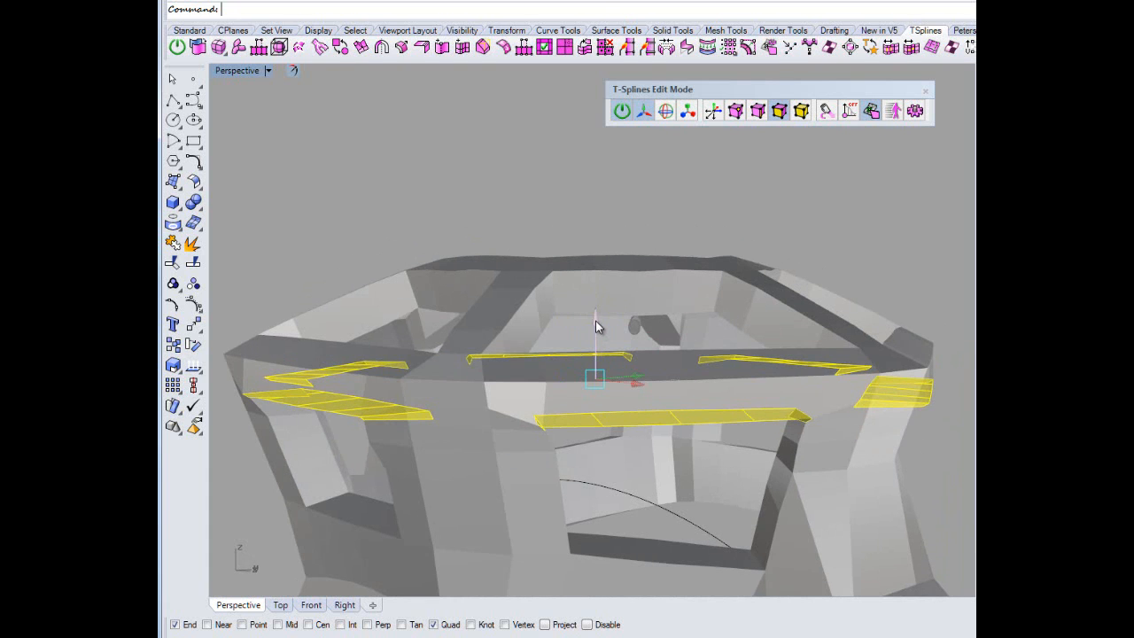
pyautogui.moveTo(595, 320); pyautogui.dragTo(598, 330)
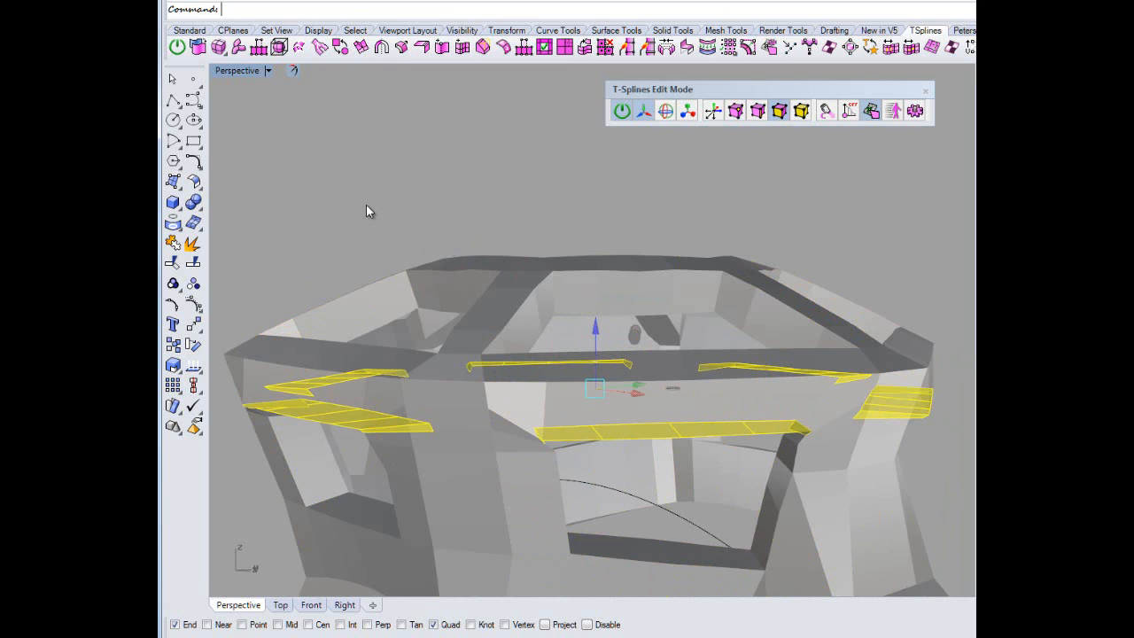
pyautogui.click(337, 210)
# Toggle the ring to smooth display to show the thickened upper rail.
pyautogui.moveTo(340, 205); pyautogui.dragTo(438, 363, button='right')
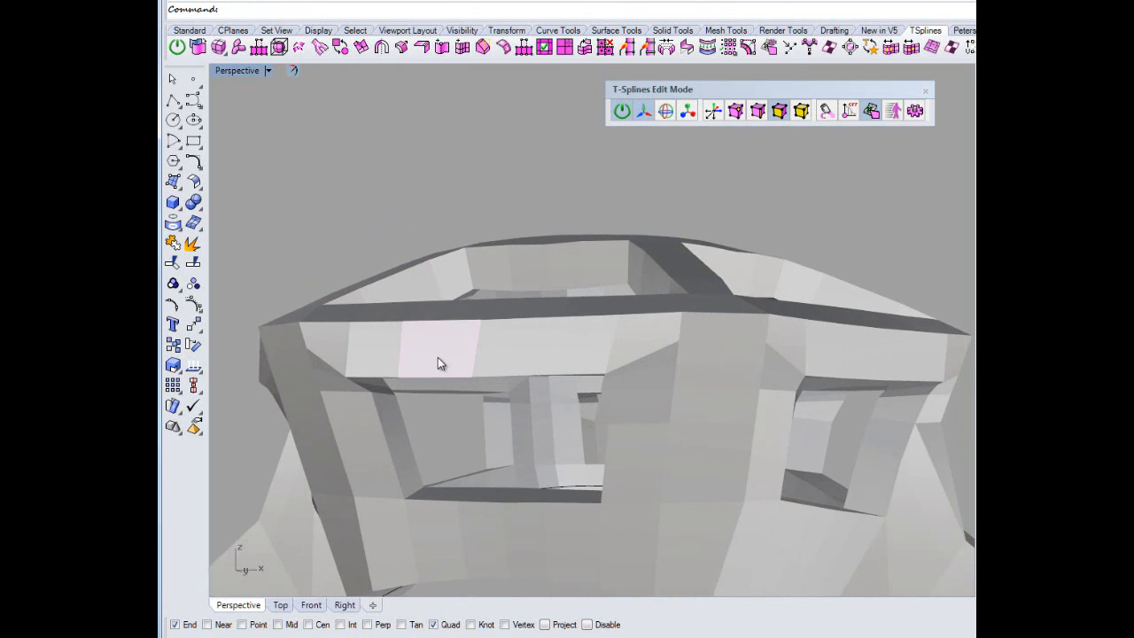
pyautogui.click(340, 173)
pyautogui.click(342, 50)
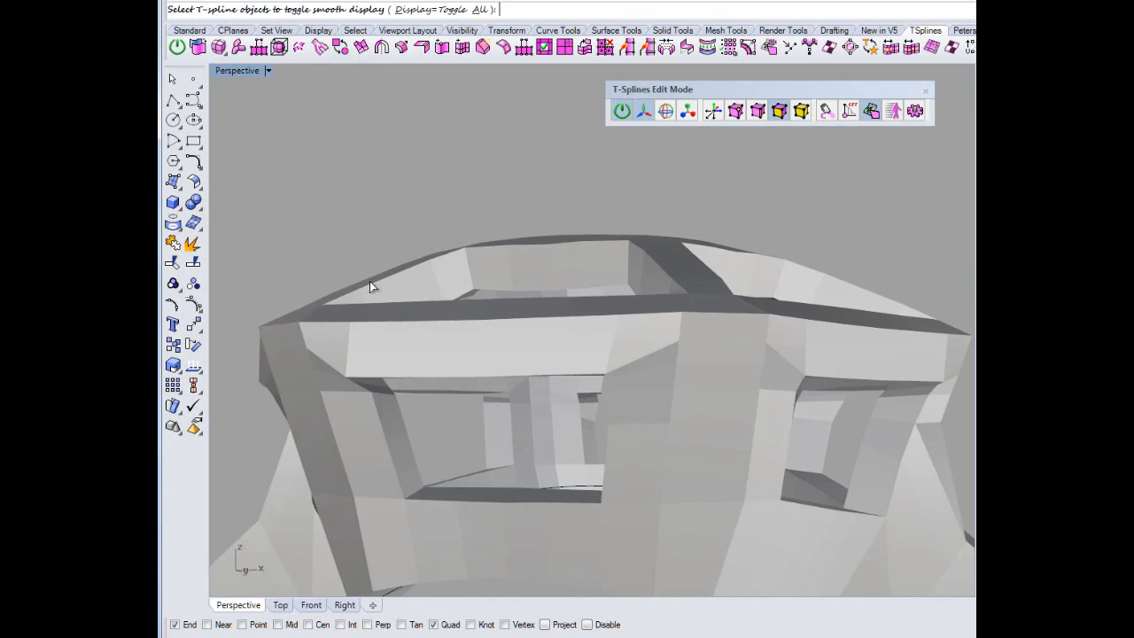
pyautogui.click(370, 312)
pyautogui.rightClick(321, 239)
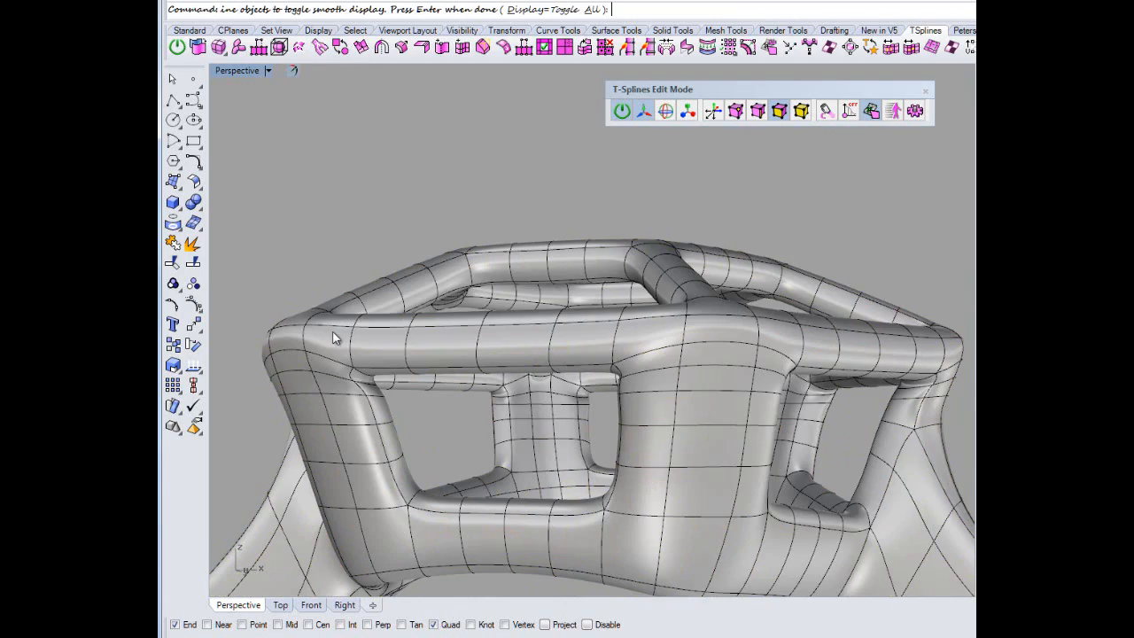
# Inspect the smoothed window corners and upper rail up close, and examine the shape of the whole ring.
pyautogui.moveTo(408, 361); pyautogui.dragTo(313, 408, button='right')
pyautogui.rightClick(314, 408)
pyautogui.scroll(6, 305, 373)
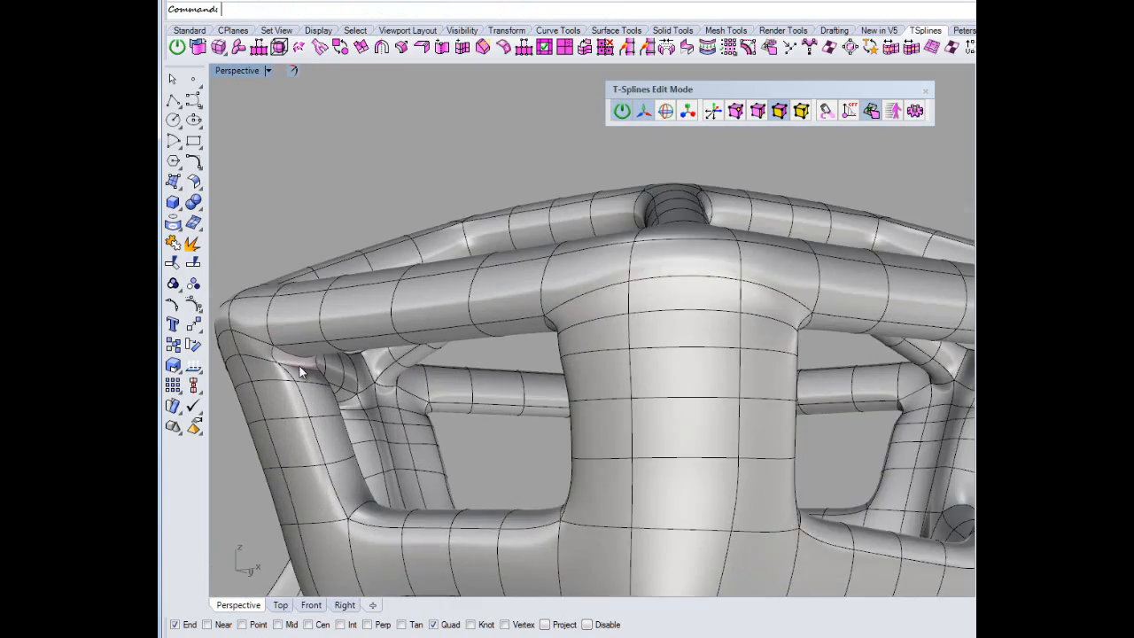
pyautogui.scroll(-6, 404, 295)
pyautogui.scroll(-8, 460, 263)
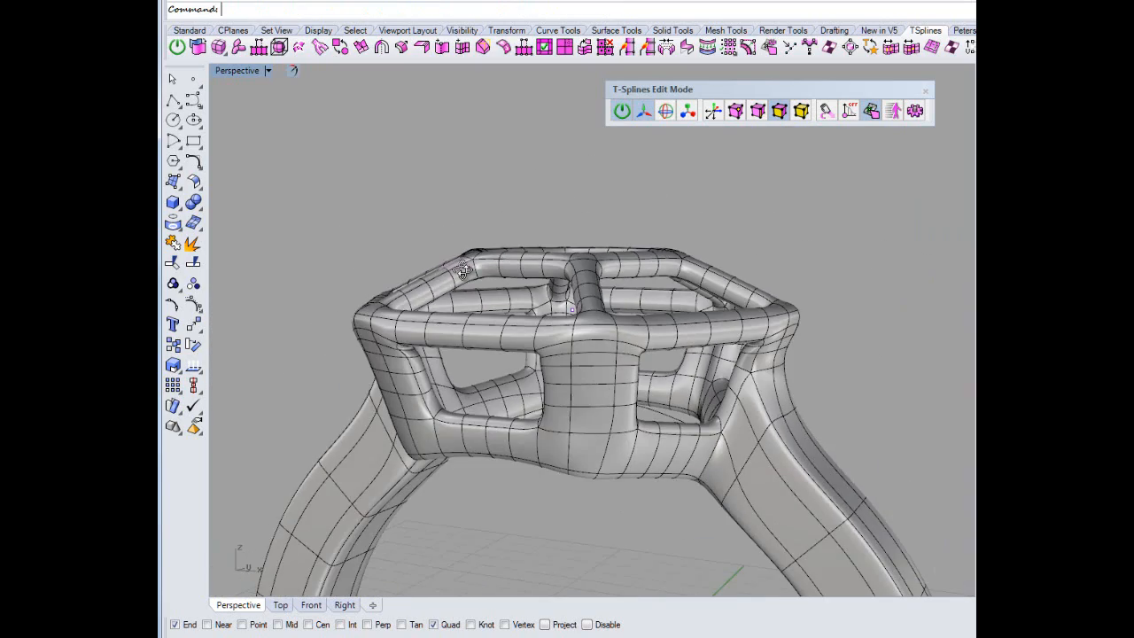
pyautogui.moveTo(460, 264); pyautogui.dragTo(444, 390, button='right')
pyautogui.moveTo(457, 449)
pyautogui.mouseDown(button='right')
pyautogui.moveTo(531, 448)
pyautogui.moveTo(466, 481)
pyautogui.moveTo(451, 445)
pyautogui.mouseUp(button='right')
pyautogui.scroll(3, 451, 446)
pyautogui.scroll(-2, 500, 420)
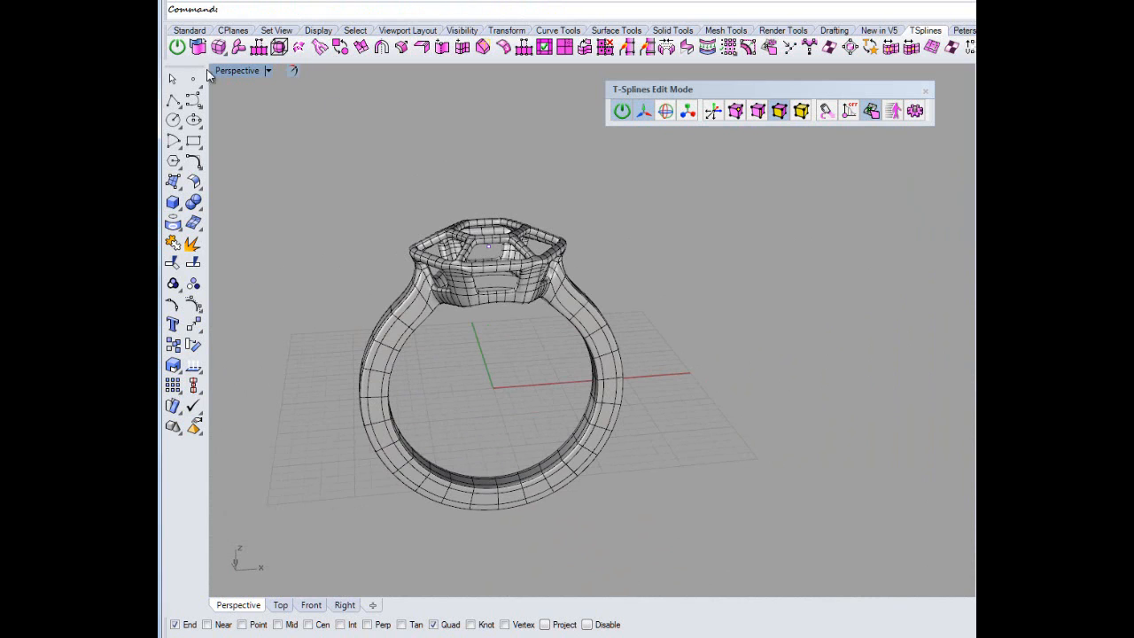
# Restore the four-viewport layout and show the hidden hexagon curves and guide lines, leaving the guide line deselected.
pyautogui.doubleClick(232, 73)
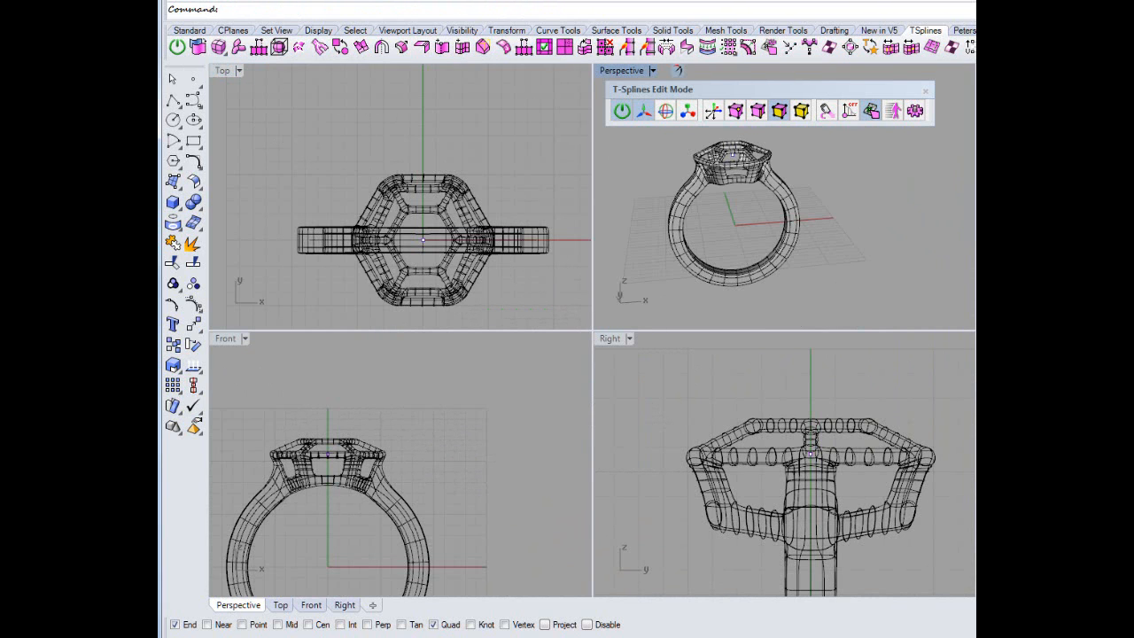
pyautogui.hotkey('ctrl', 'alt', 'h')
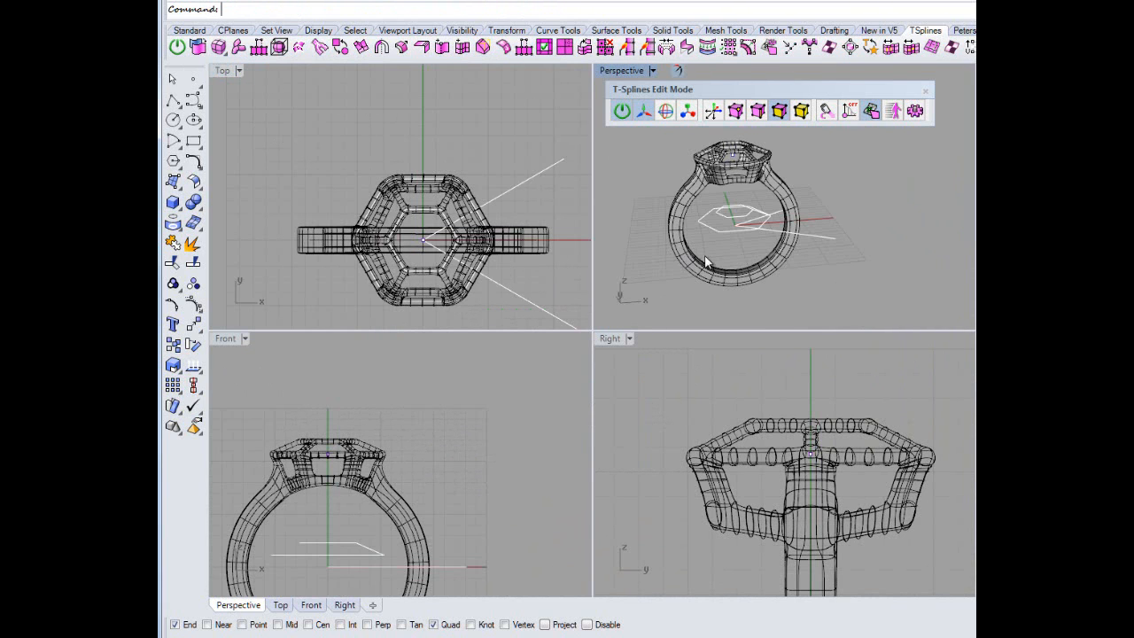
pyautogui.click(831, 238)
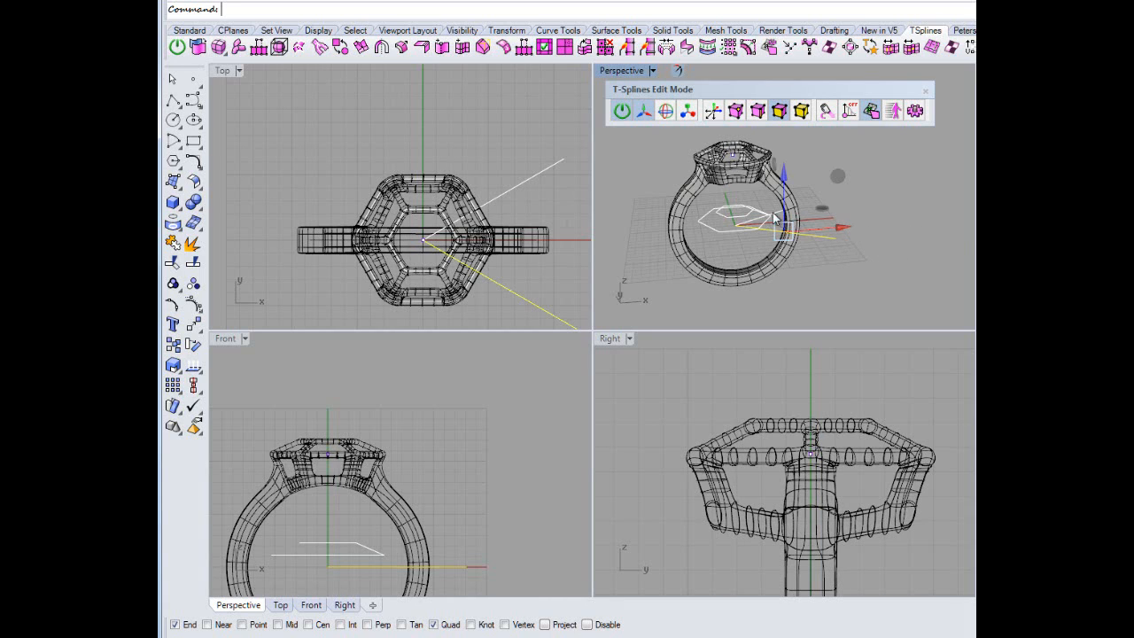
pyautogui.click(868, 230)
pyautogui.moveTo(868, 229); pyautogui.dragTo(708, 242, button='right')
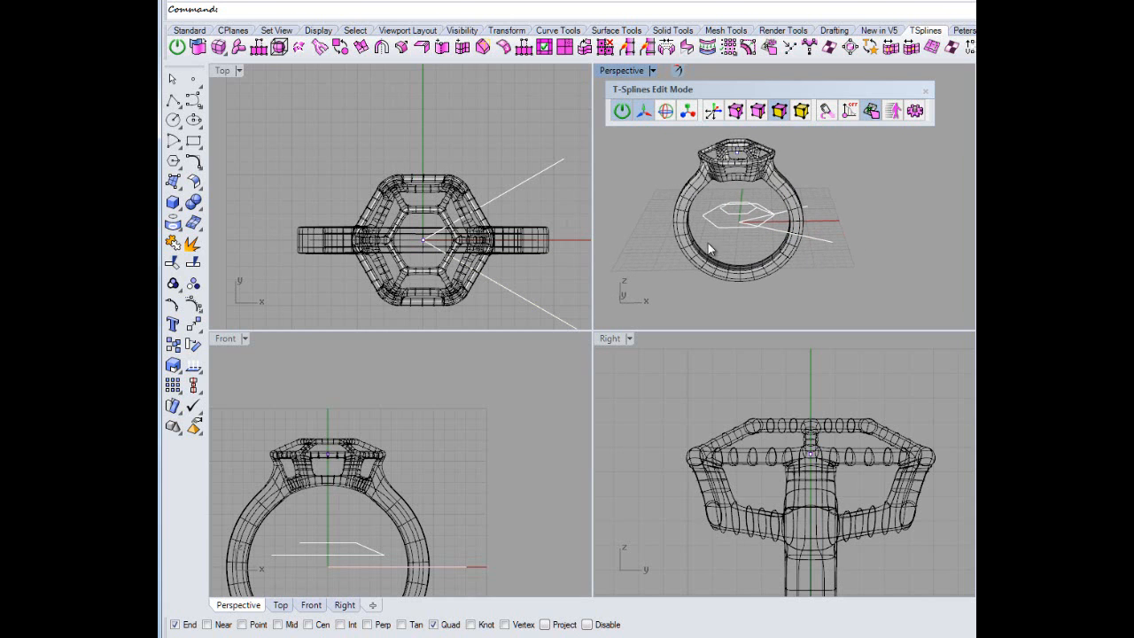
# Select a face on the shank in the Top view and enlarge the ring in Perspective.
pyautogui.click(320, 240)
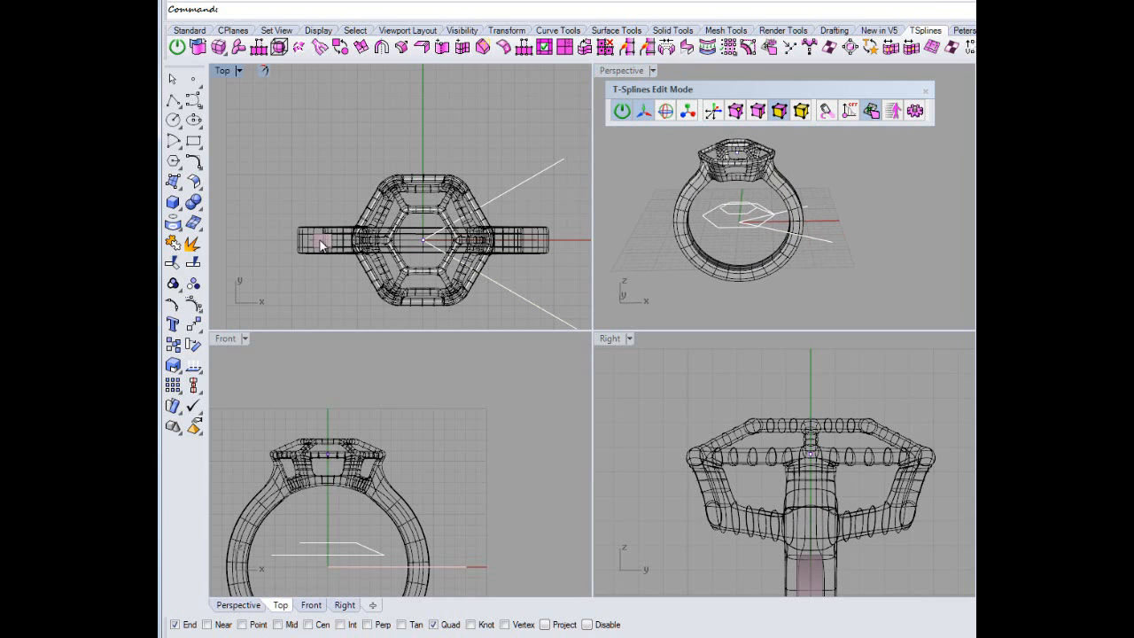
pyautogui.rightClick(370, 188)
pyautogui.scroll(3, 732, 225)
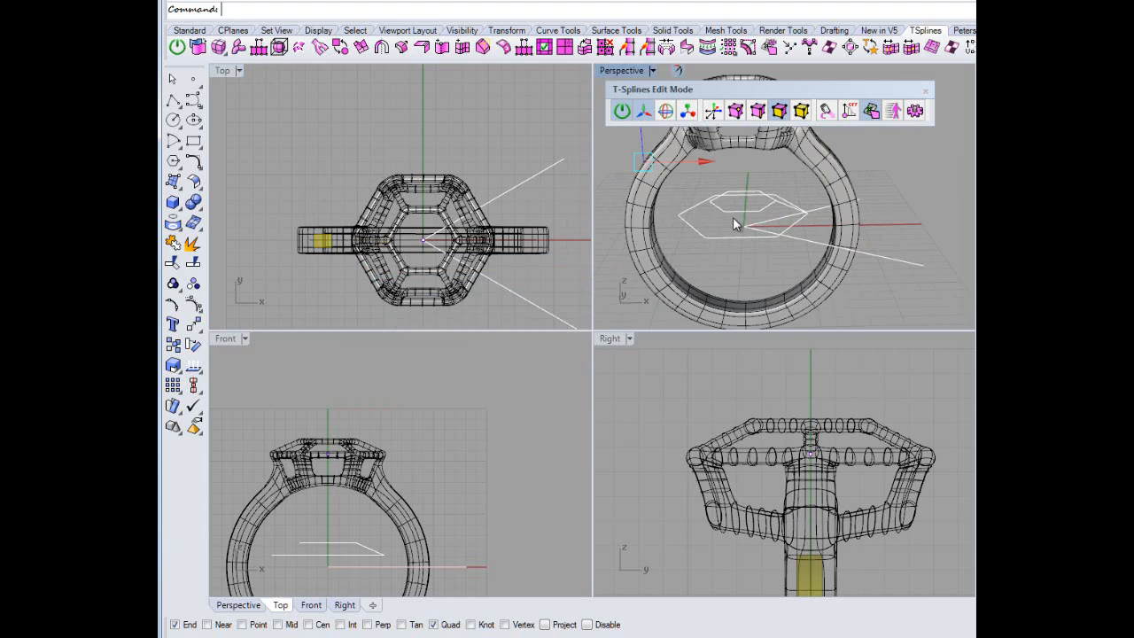
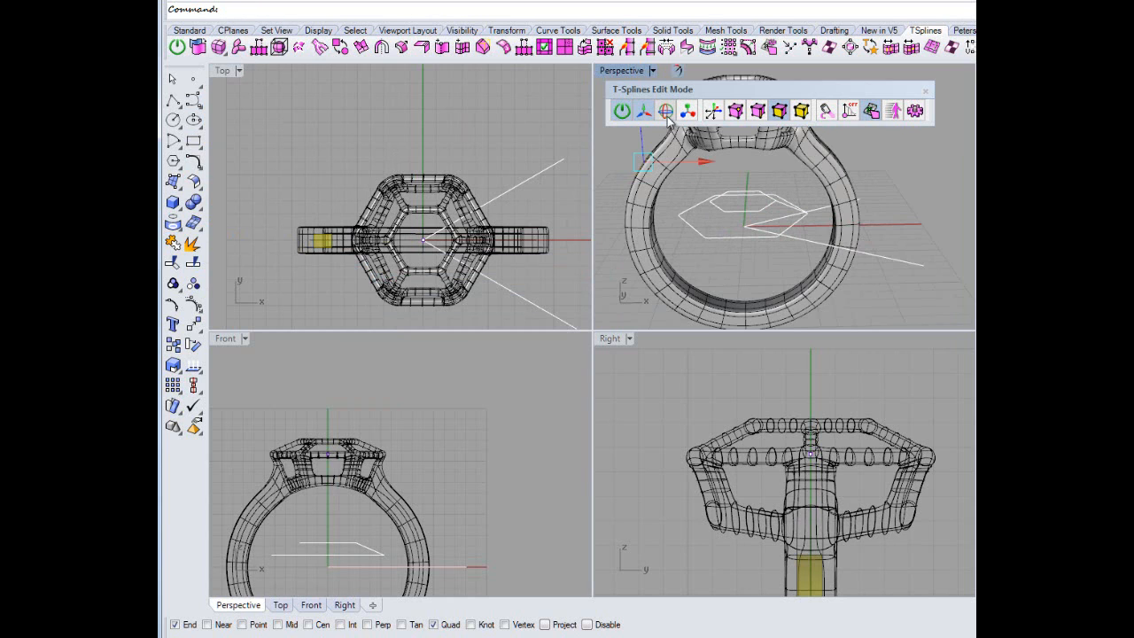
# Leave T-Splines edit mode and clear the face selection on the ring.
pyautogui.click(618, 110)
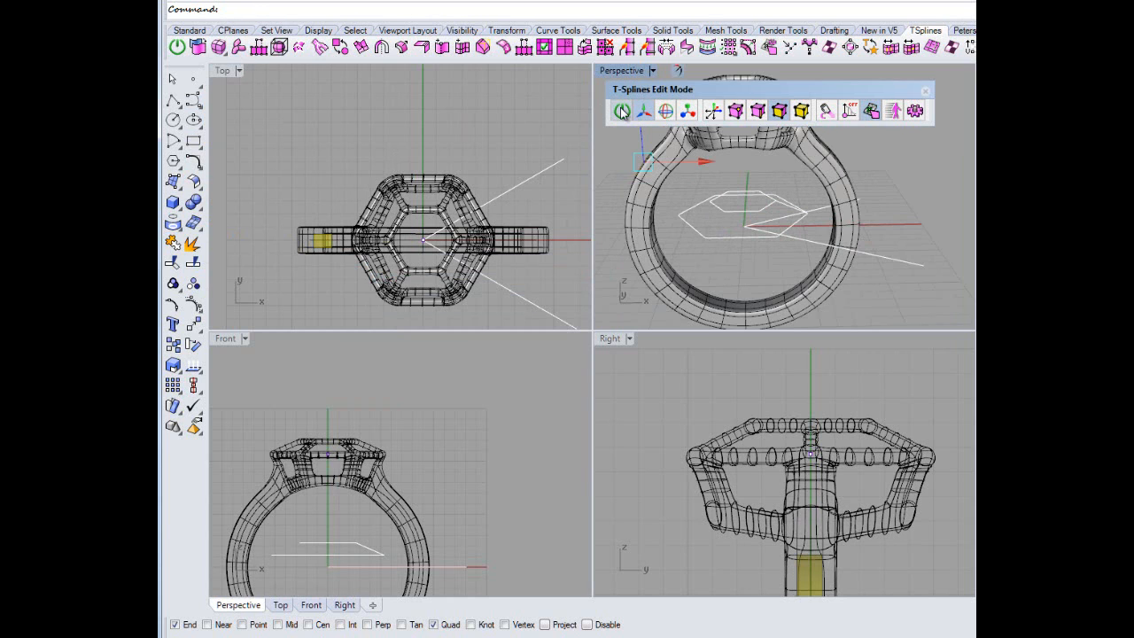
pyautogui.click(493, 137)
pyautogui.click(653, 148)
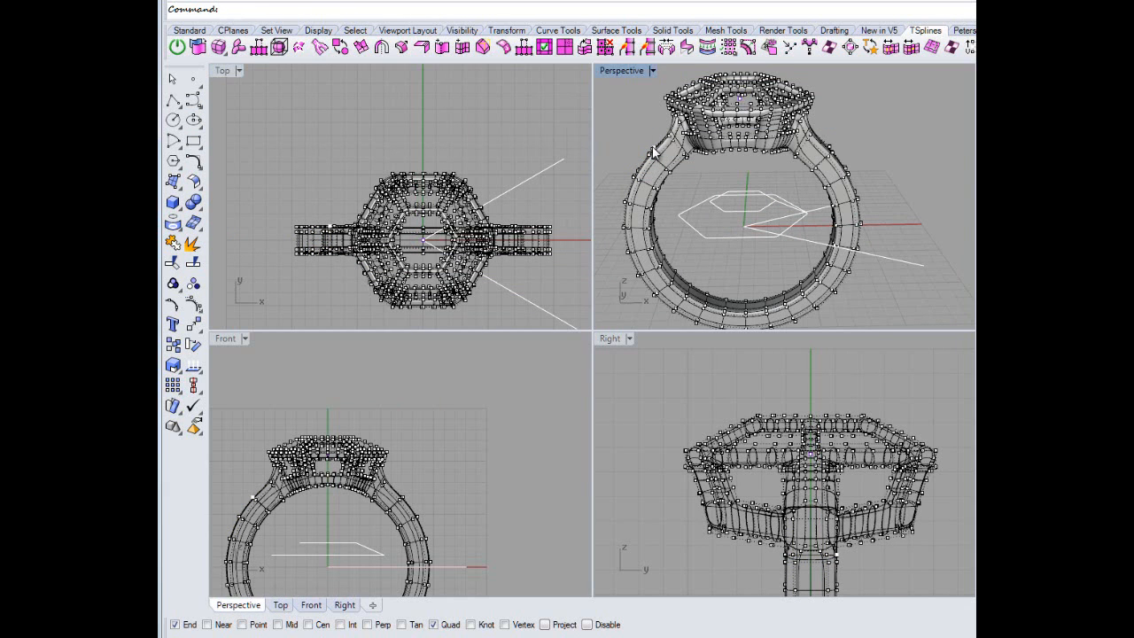
# Sweep the short slanted line along the small and large hexagons as a closed two-rail surface, without simplifying the cross-section.
pyautogui.click(509, 140)
pyautogui.scroll(4, 757, 243)
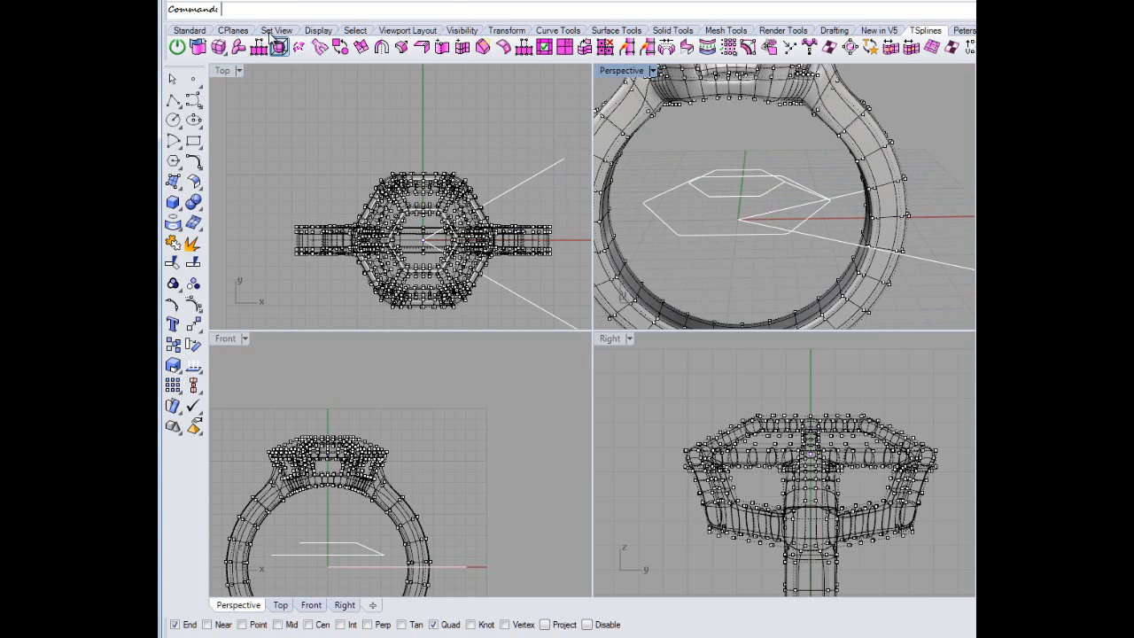
pyautogui.click(291, 0)
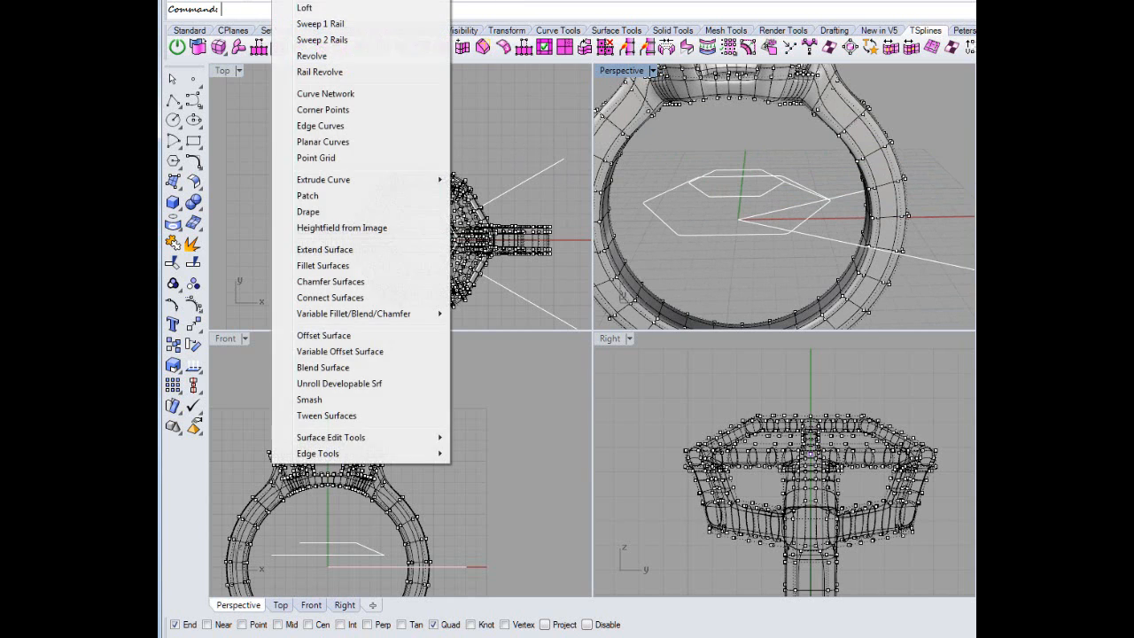
pyautogui.click(330, 40)
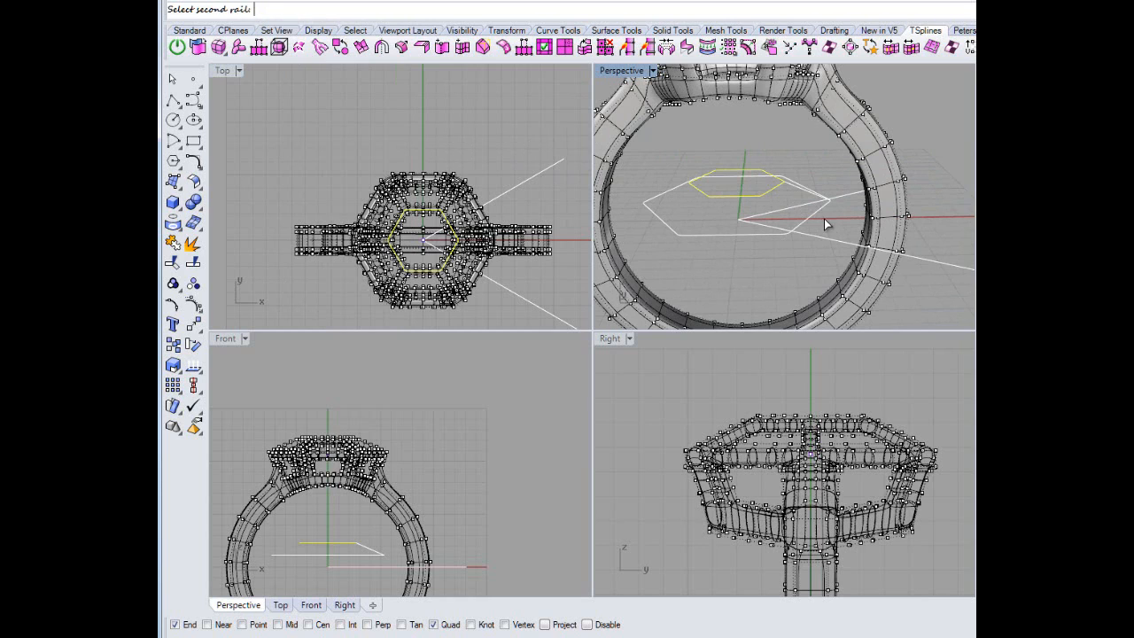
pyautogui.click(803, 191)
pyautogui.click(782, 208)
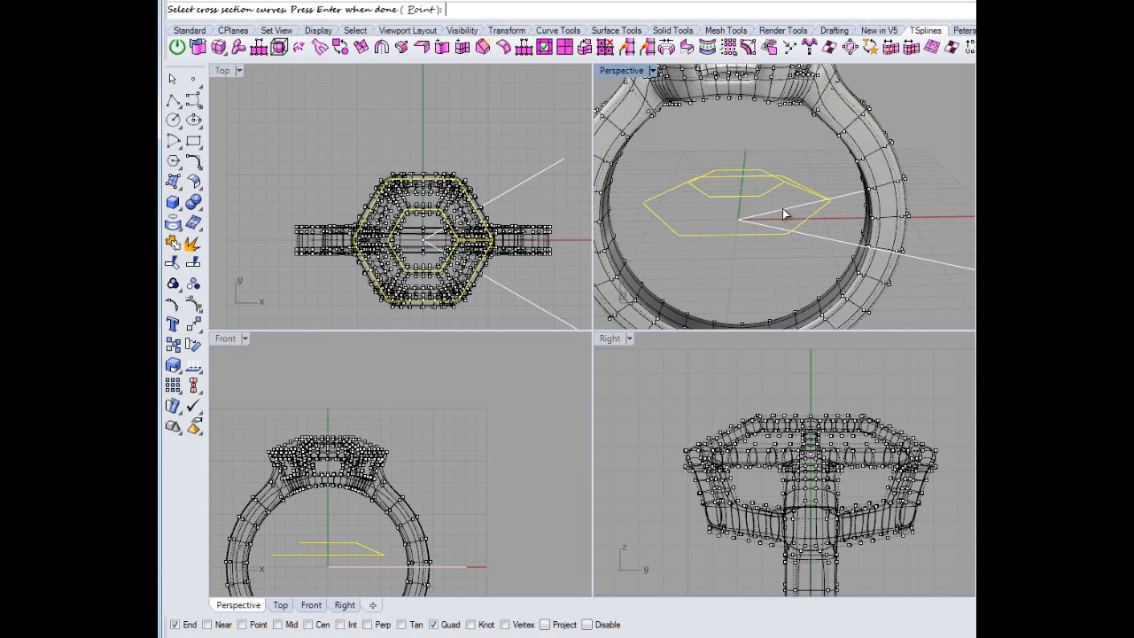
pyautogui.press('Return')
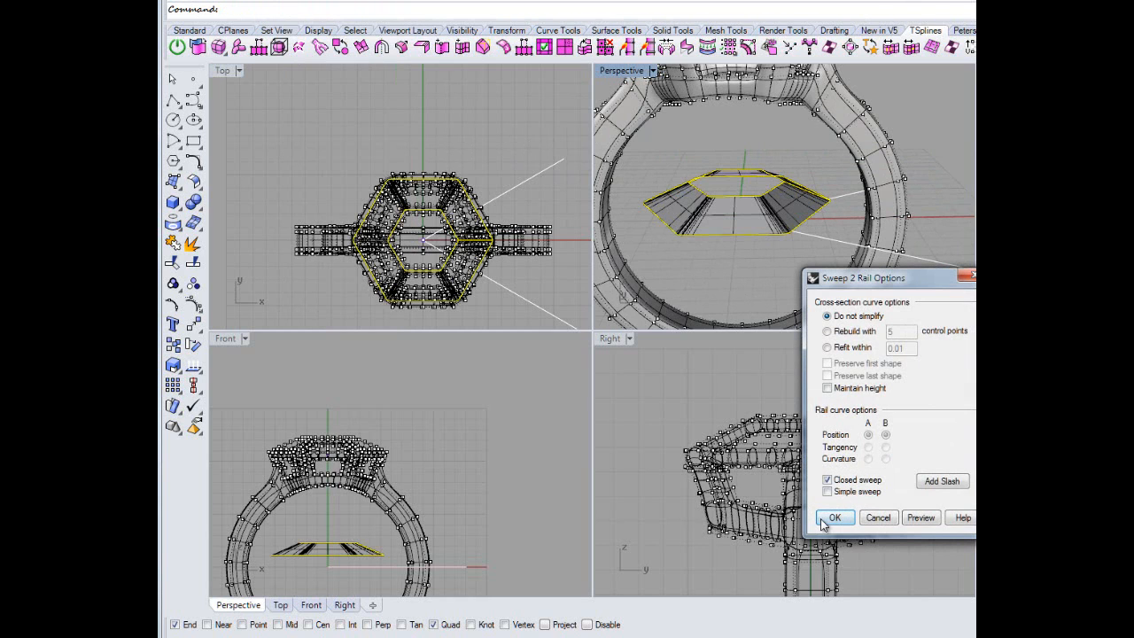
pyautogui.click(834, 518)
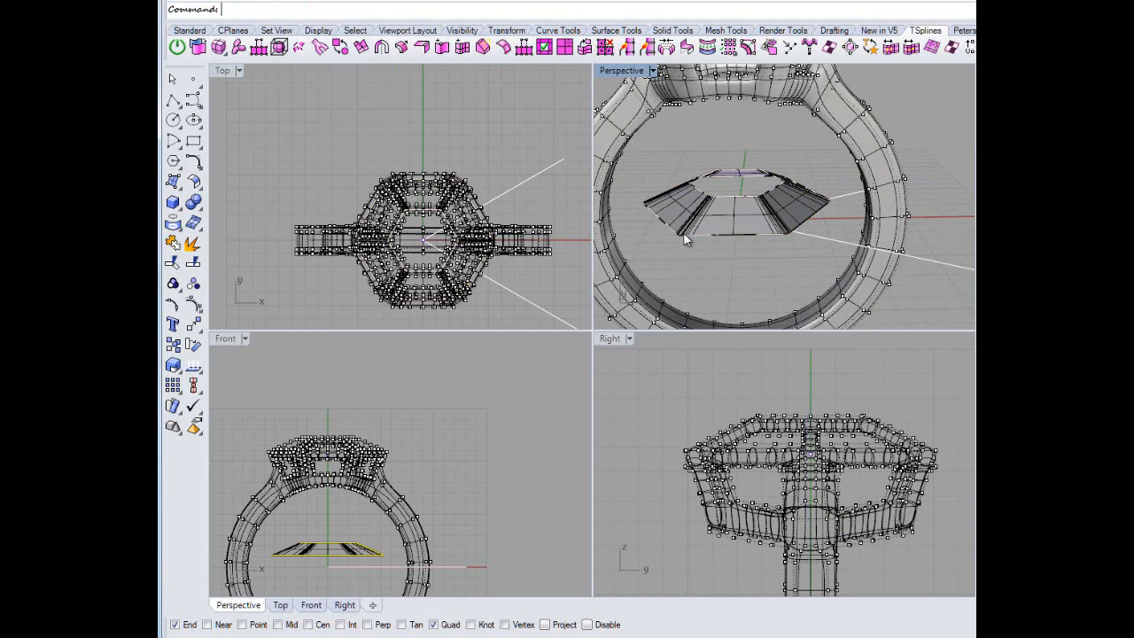
# Offset the swept hexagonal surface downward by 0.4 as a solid with sharp corners, deleting the input surface.
pyautogui.moveTo(683, 232); pyautogui.dragTo(710, 218, button='right')
pyautogui.click(712, 217)
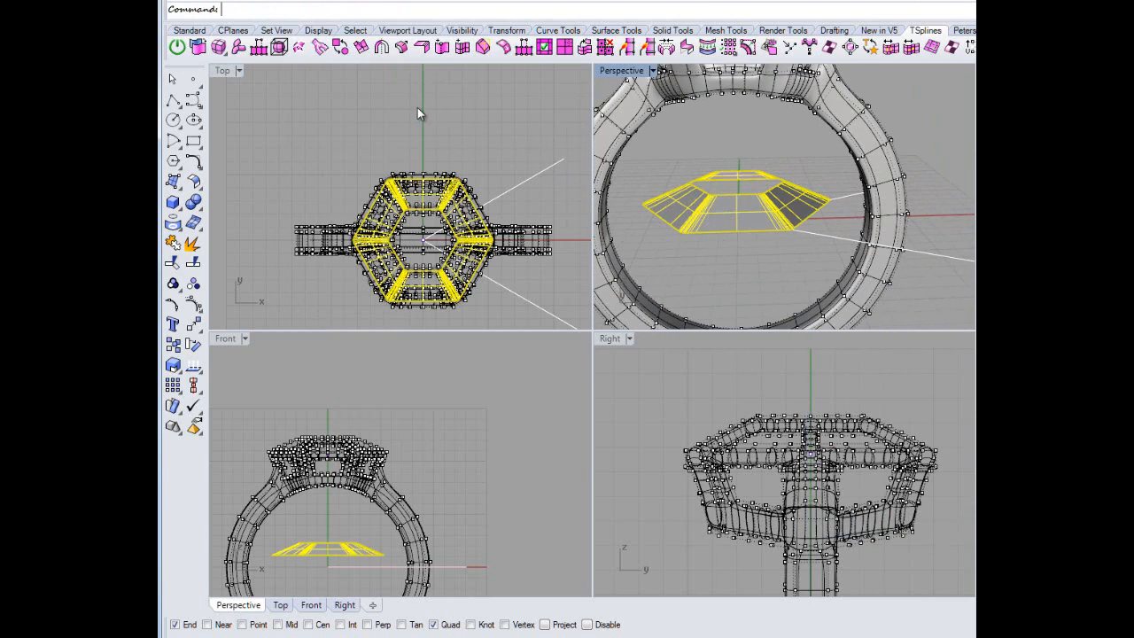
pyautogui.write('fset')
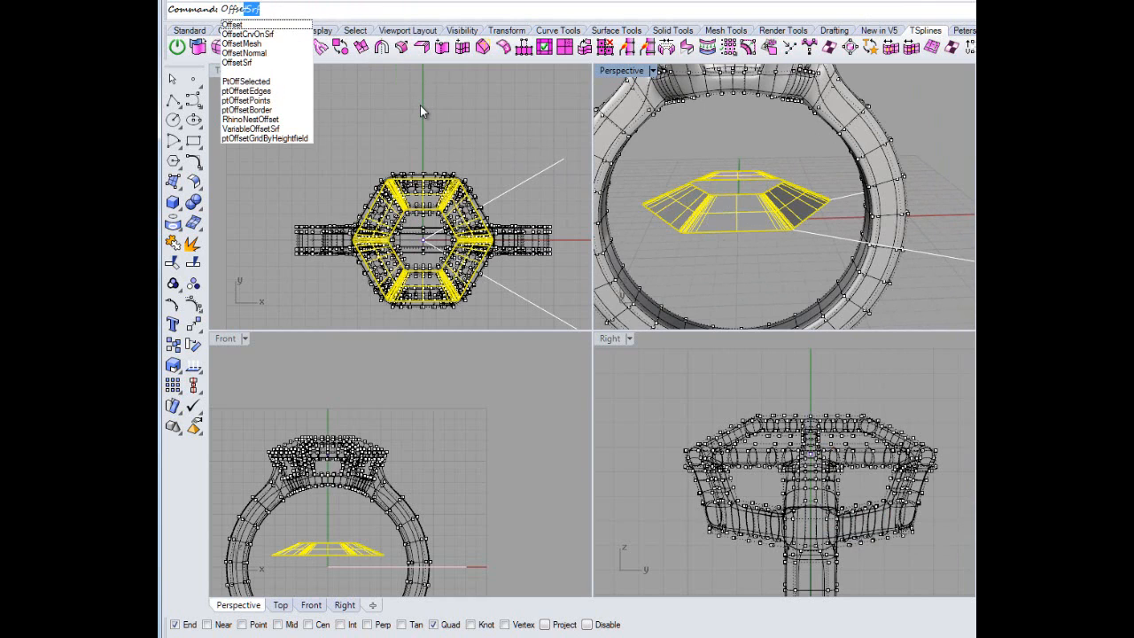
pyautogui.click(257, 63)
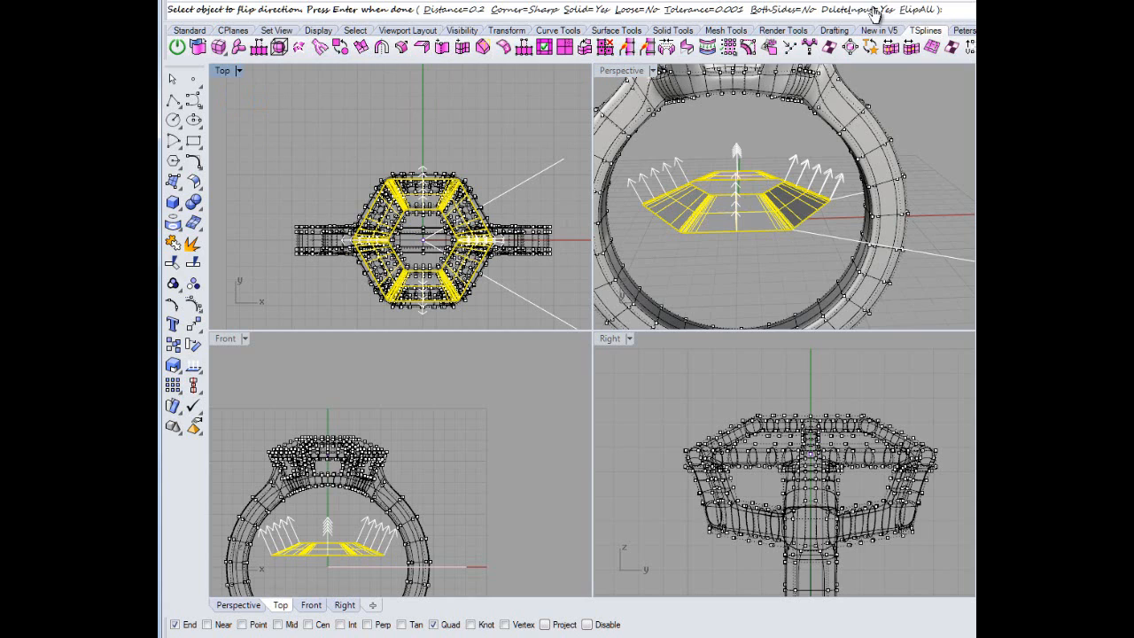
pyautogui.click(917, 12)
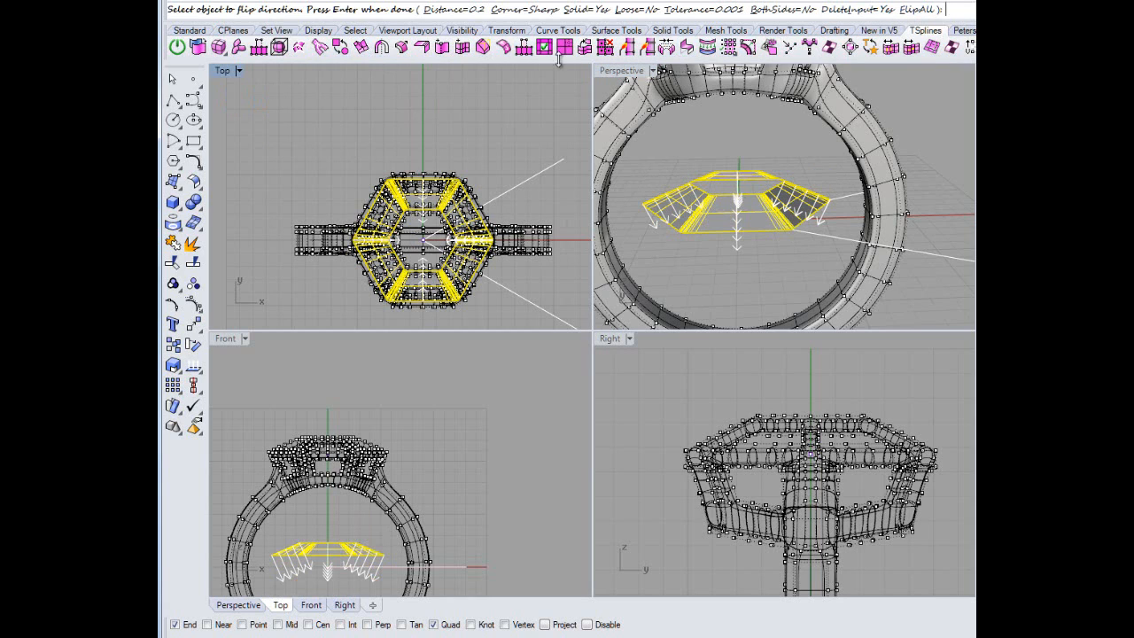
pyautogui.click(457, 9)
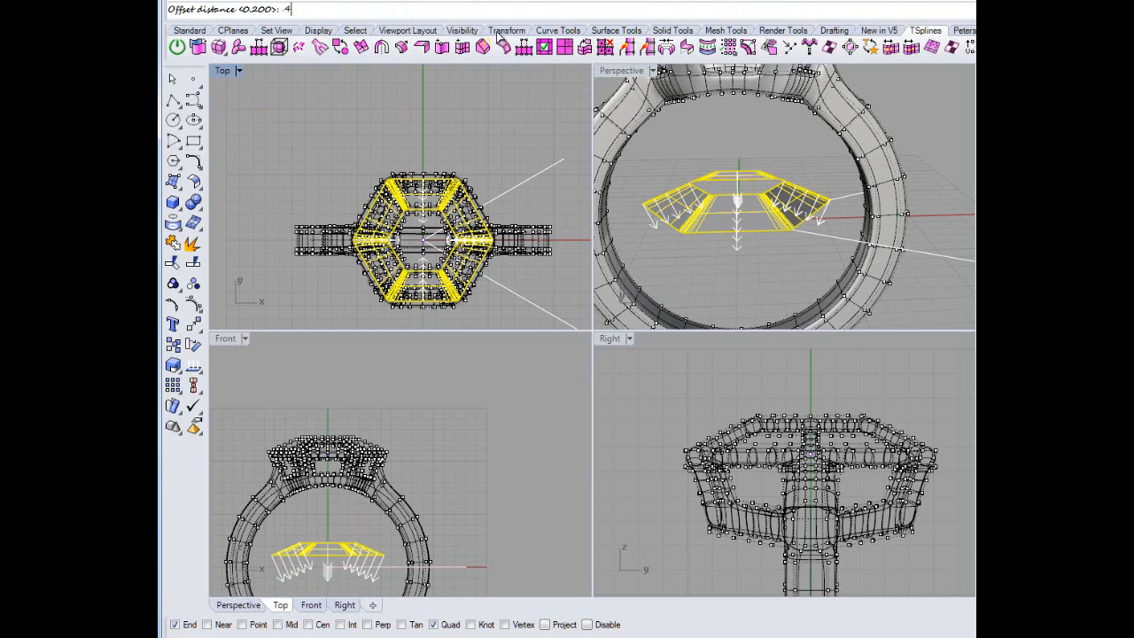
pyautogui.press('Return')
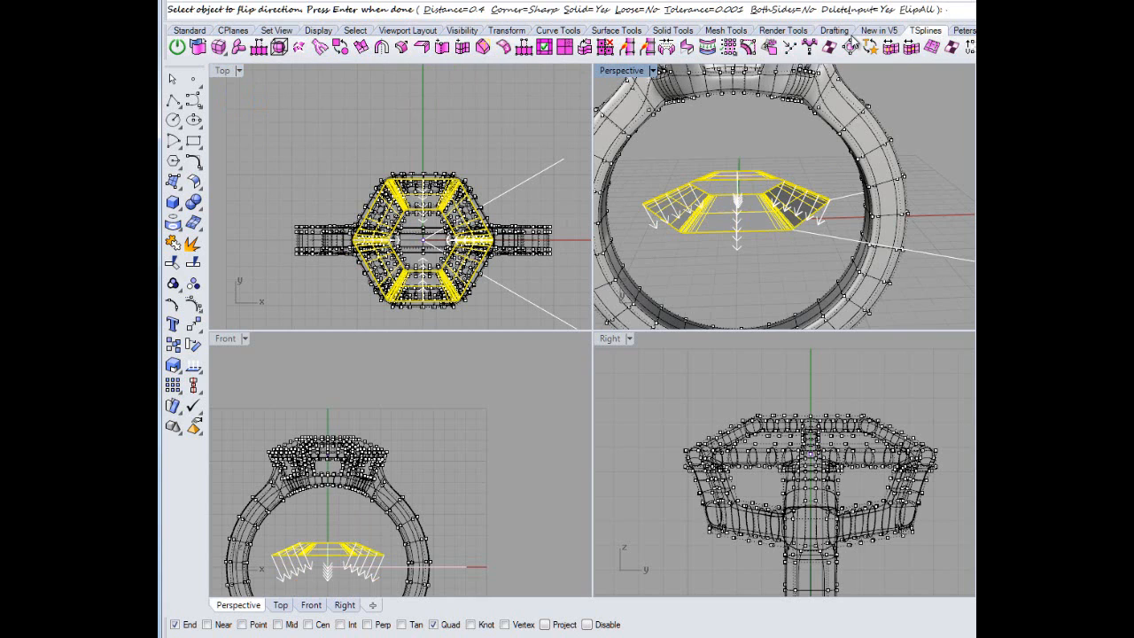
pyautogui.moveTo(739, 262); pyautogui.dragTo(741, 206, button='right')
pyautogui.rightClick(753, 255)
# Select the hexagonal solid and move it straight up in the Front view into the ring head's window frame.
pyautogui.click(731, 243)
pyautogui.click(726, 207)
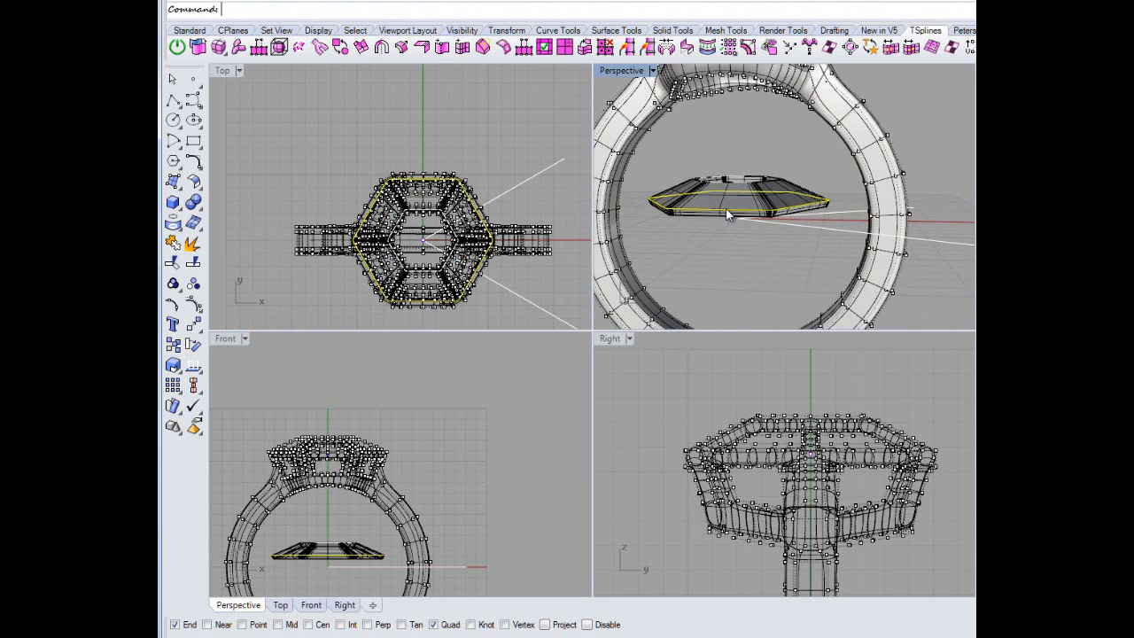
pyautogui.click(752, 202)
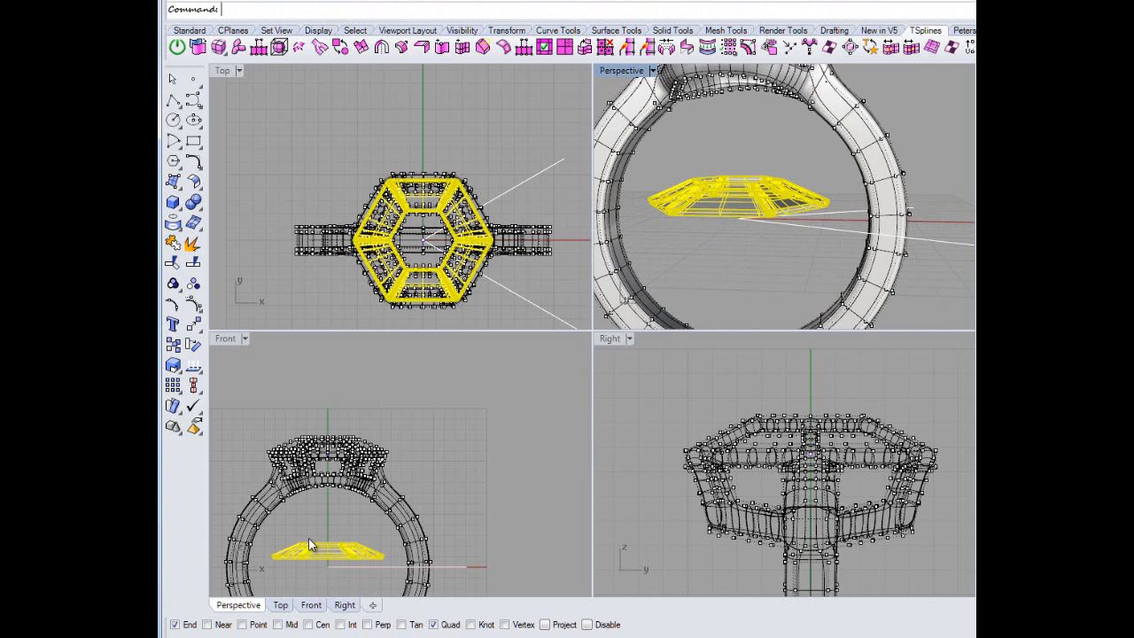
pyautogui.scroll(3, 310, 538)
pyautogui.moveTo(363, 552); pyautogui.dragTo(365, 430)
pyautogui.click(520, 428)
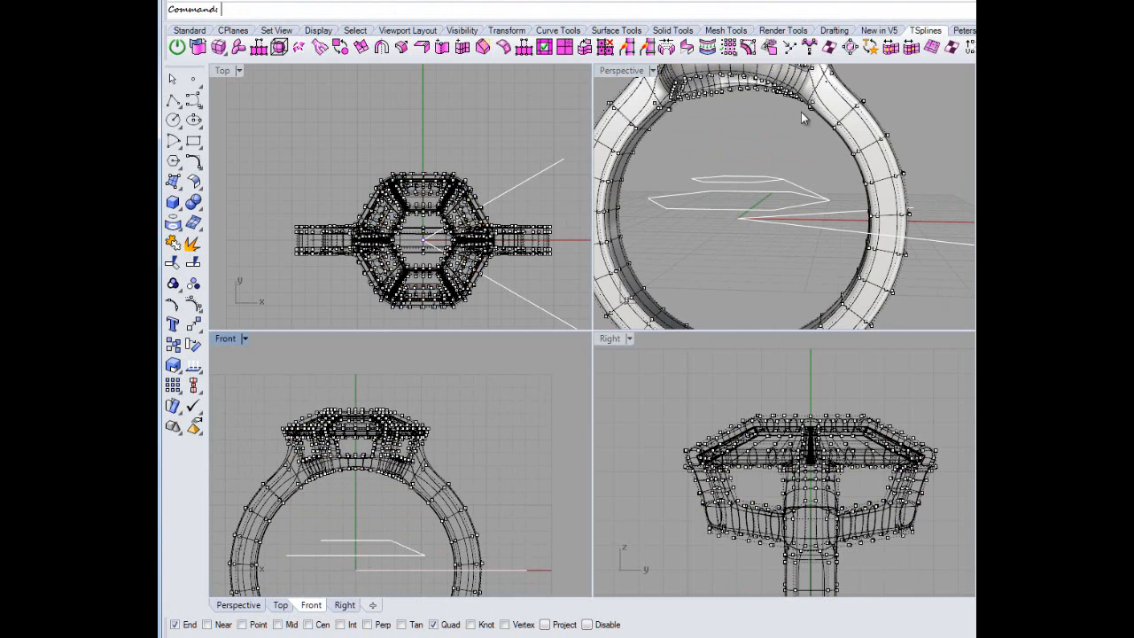
# Examine in an enlarged Perspective view how the hexagonal solid sits within the ring head's windows.
pyautogui.click(729, 188)
pyautogui.moveTo(728, 187)
pyautogui.mouseDown(button='right')
pyautogui.moveTo(764, 262)
pyautogui.moveTo(724, 196)
pyautogui.mouseUp(button='right')
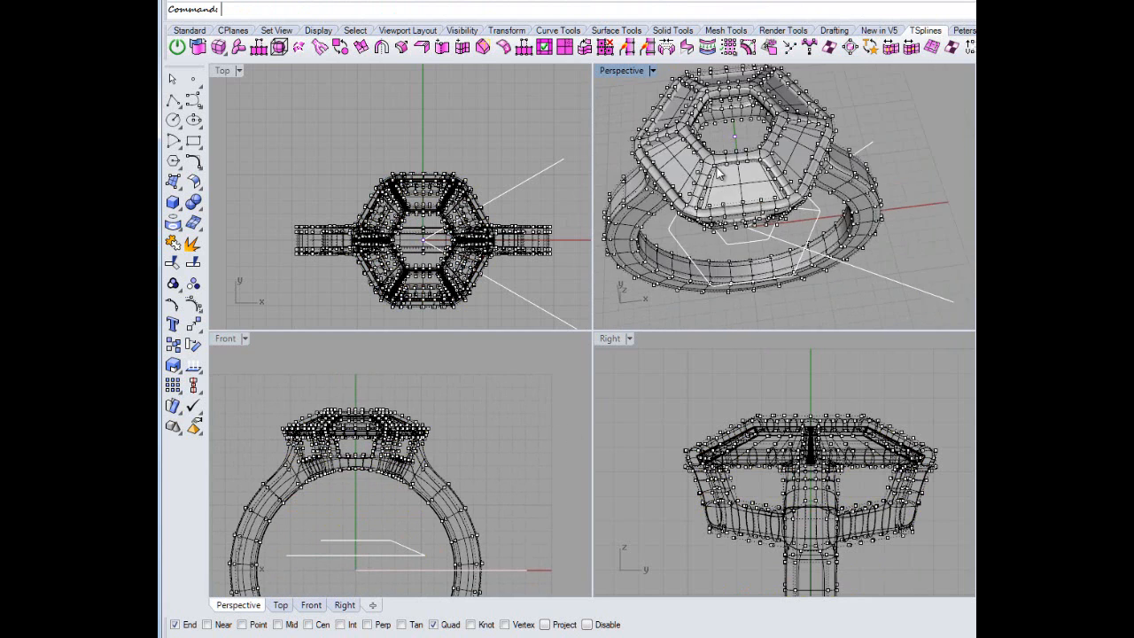
pyautogui.scroll(5, 727, 195)
pyautogui.scroll(-5, 726, 195)
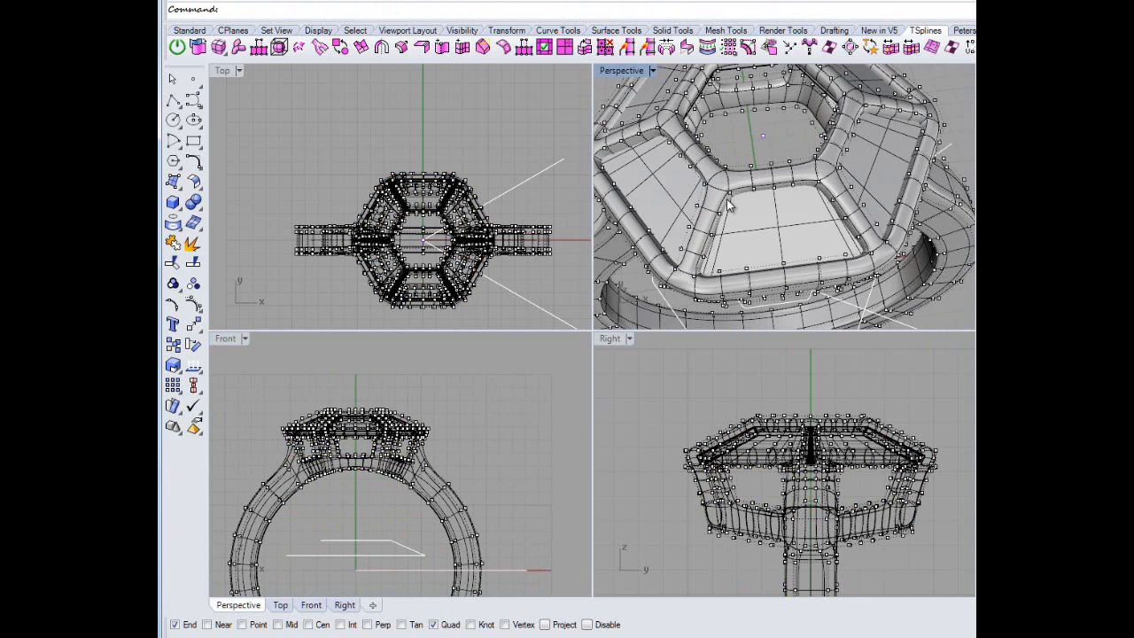
pyautogui.doubleClick(623, 70)
pyautogui.scroll(-5, 633, 247)
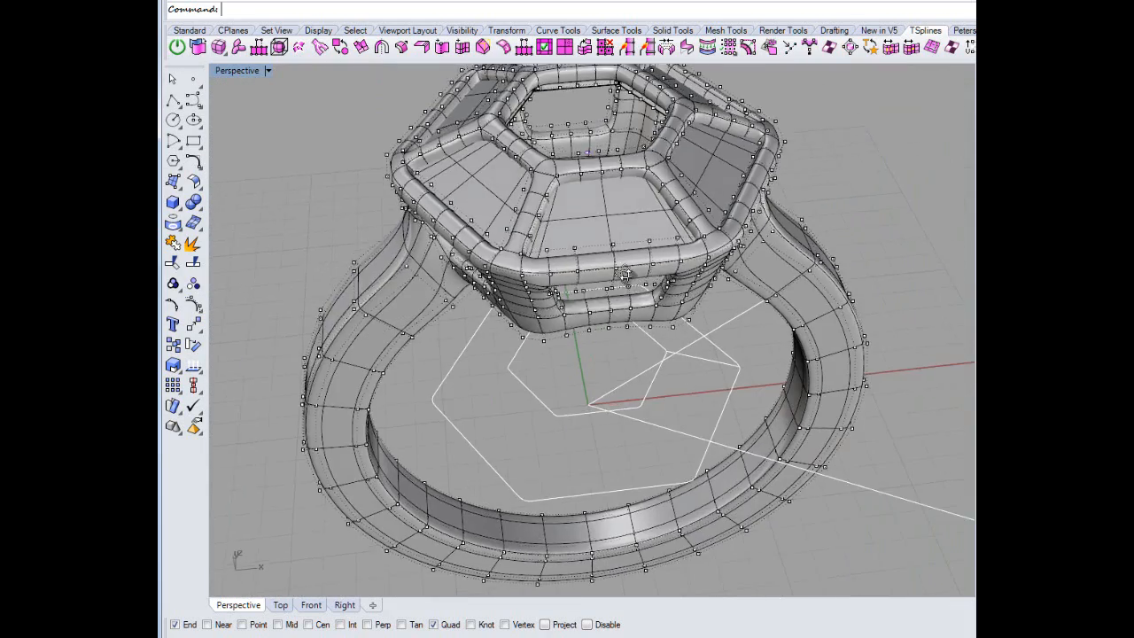
pyautogui.scroll(-5, 618, 253)
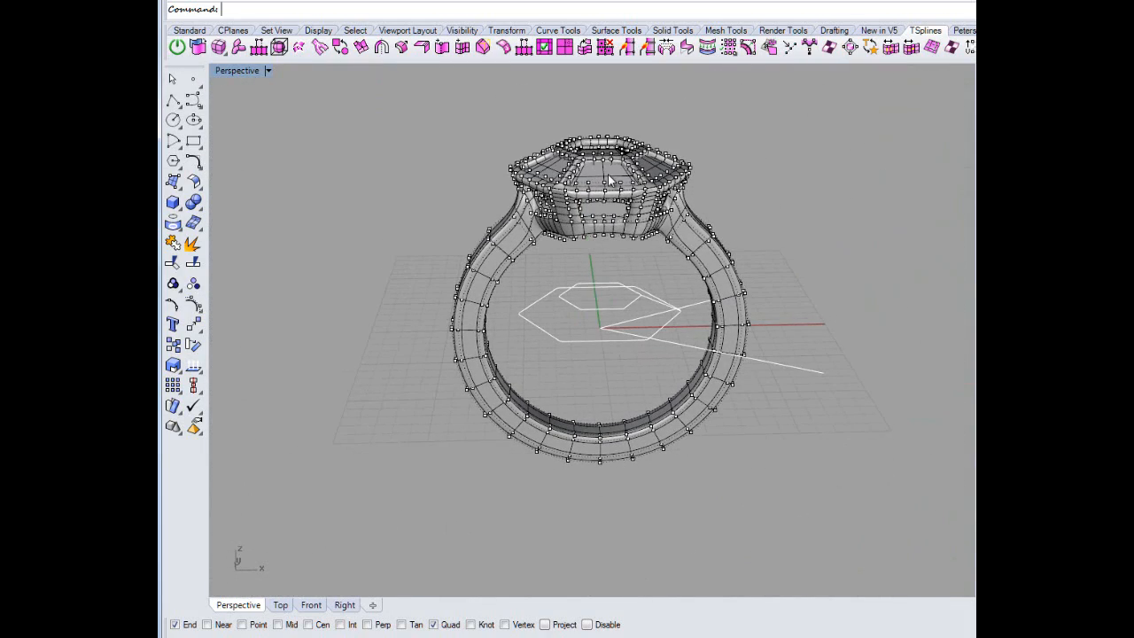
# Select the hexagonal solid in the ring head and turn on T-Splines edit mode.
pyautogui.click(609, 181)
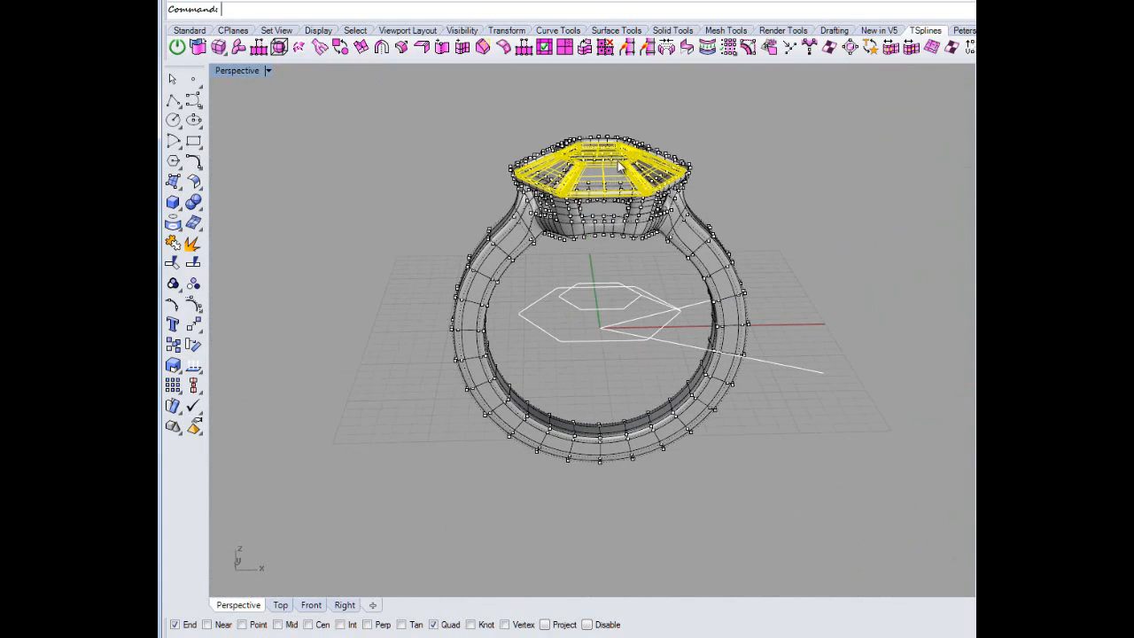
pyautogui.middleClick(316, 138)
pyautogui.click(295, 134)
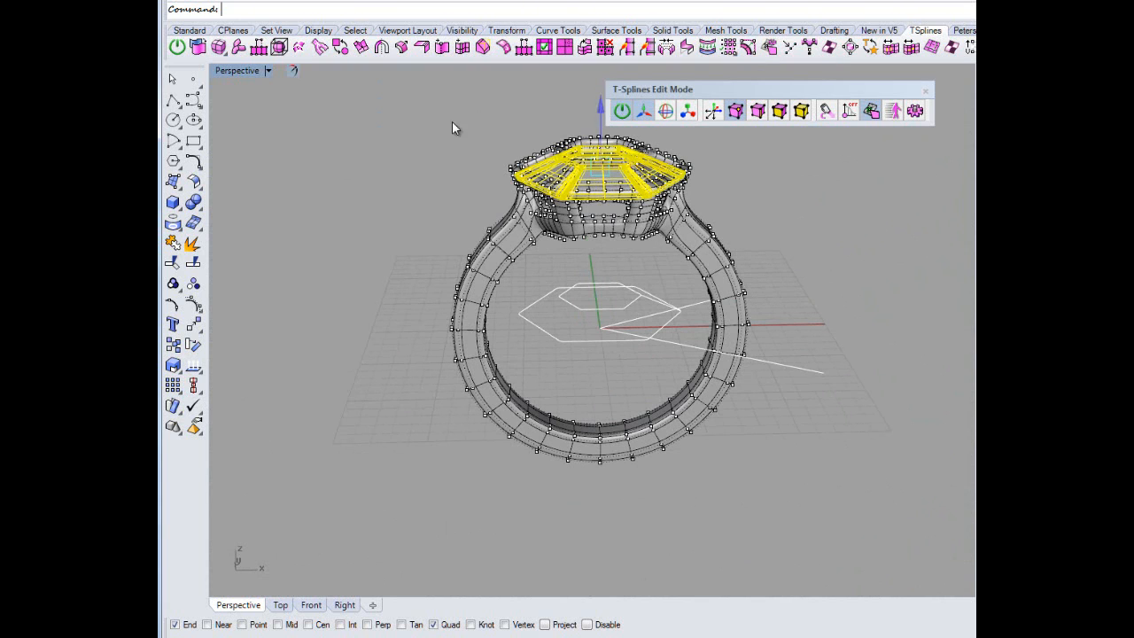
# Inspect from outside and below how the hexagonal solid meets the head's rails, keeping the solid selected.
pyautogui.press('Escape')
pyautogui.scroll(6, 565, 154)
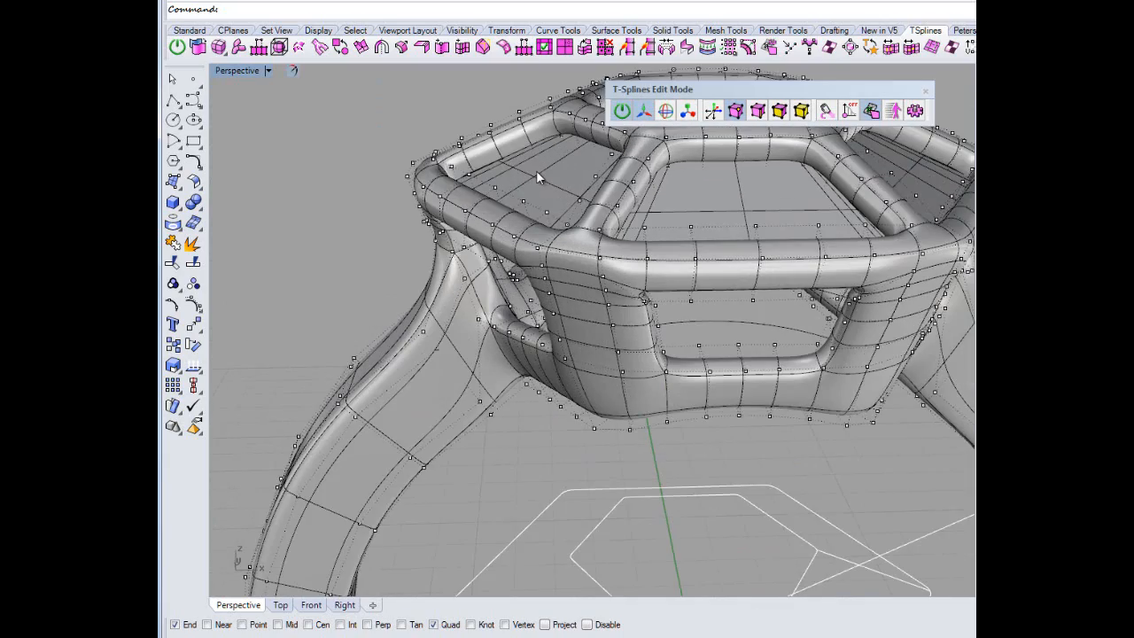
pyautogui.moveTo(684, 218); pyautogui.dragTo(512, 118, button='right')
pyautogui.scroll(8, 512, 118)
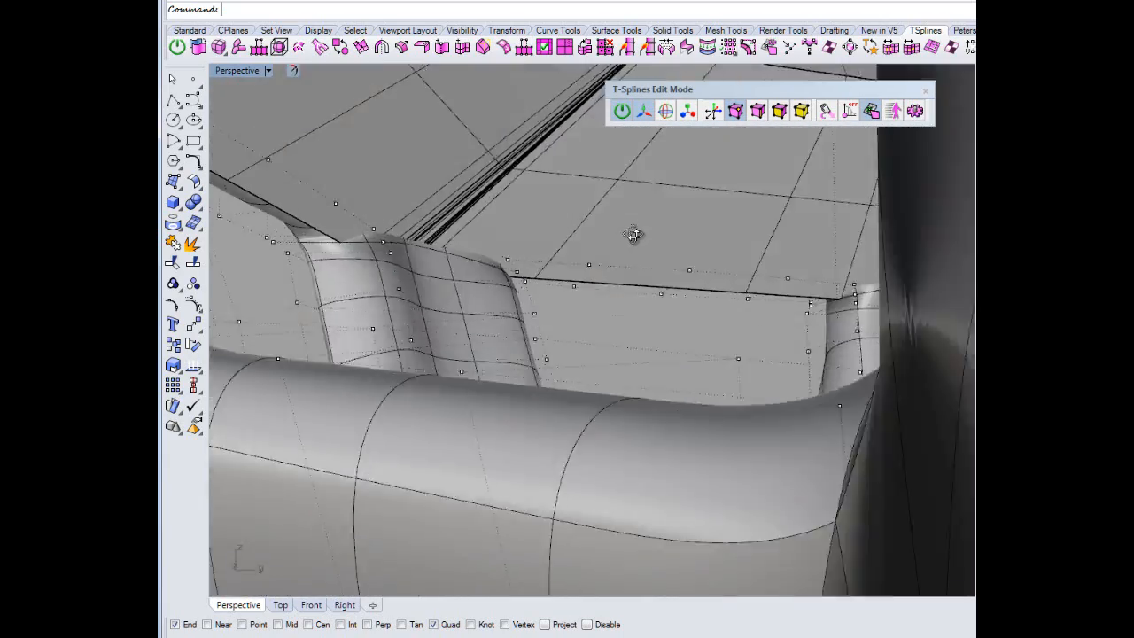
pyautogui.moveTo(634, 235); pyautogui.dragTo(643, 250, button='right')
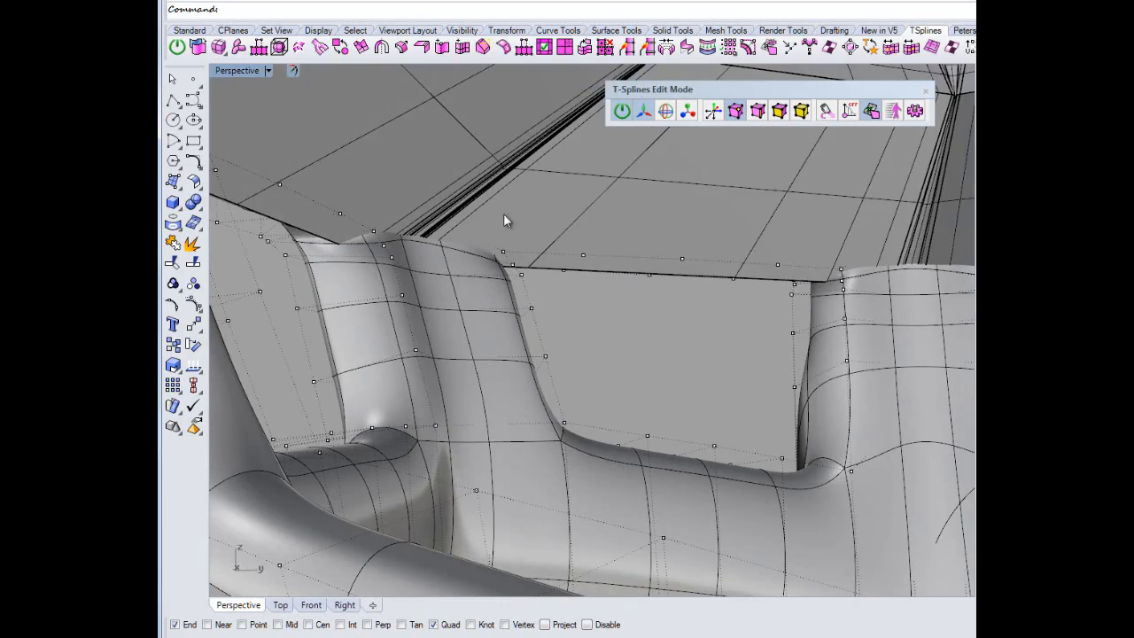
pyautogui.scroll(-10, 503, 220)
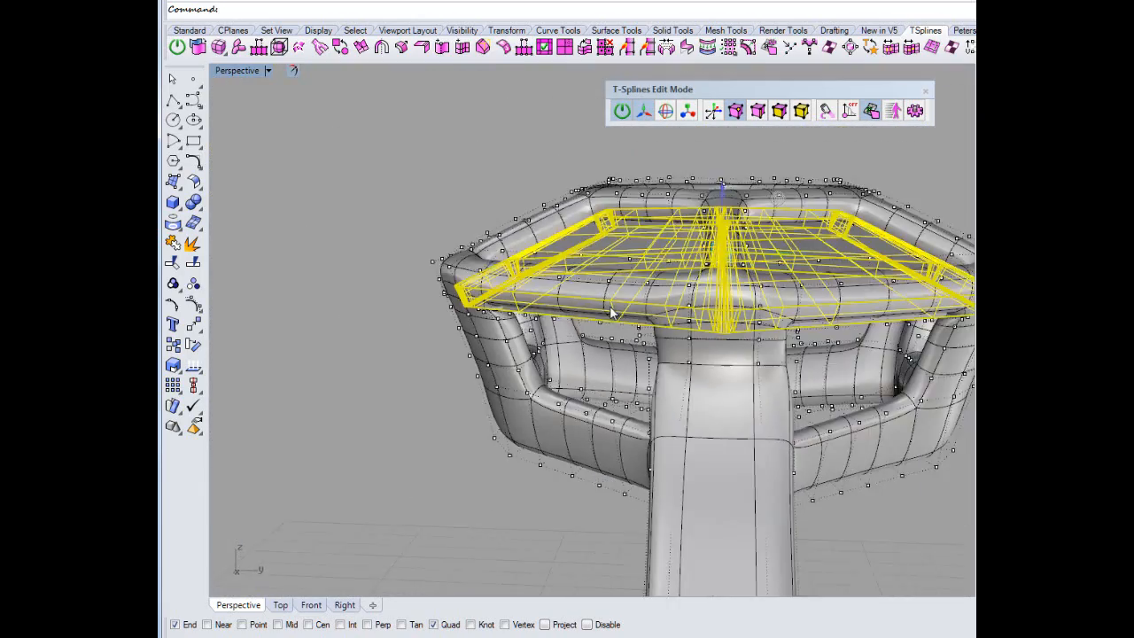
pyautogui.moveTo(611, 312); pyautogui.dragTo(661, 345, button='right')
pyautogui.scroll(5, 682, 266)
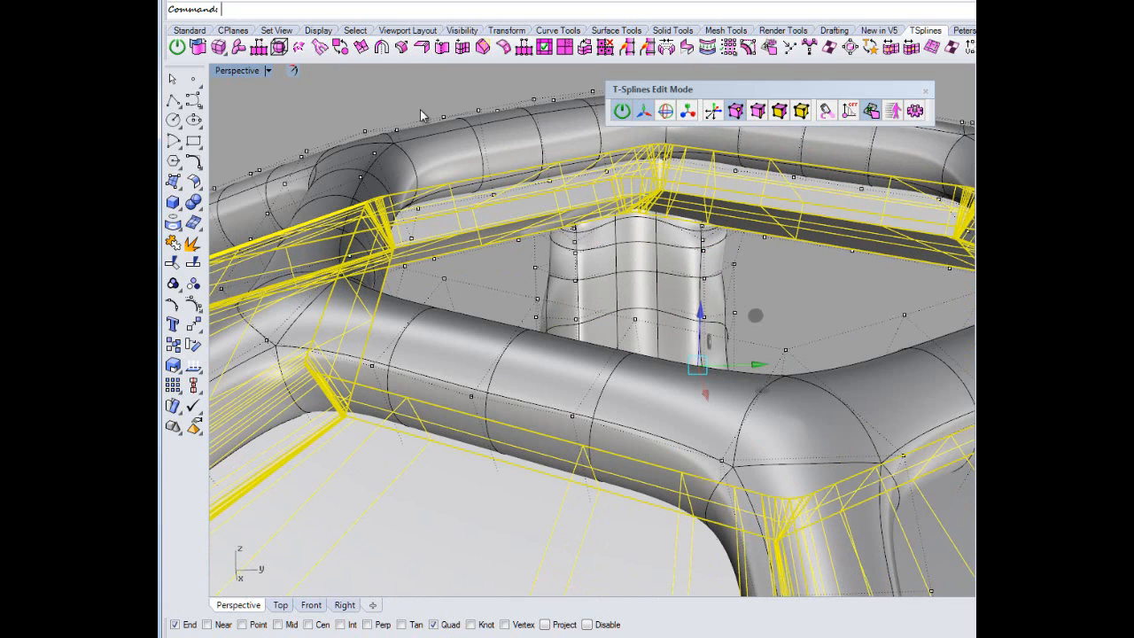
pyautogui.click(402, 84)
pyautogui.moveTo(502, 262); pyautogui.dragTo(506, 207, button='right')
pyautogui.doubleClick(509, 207)
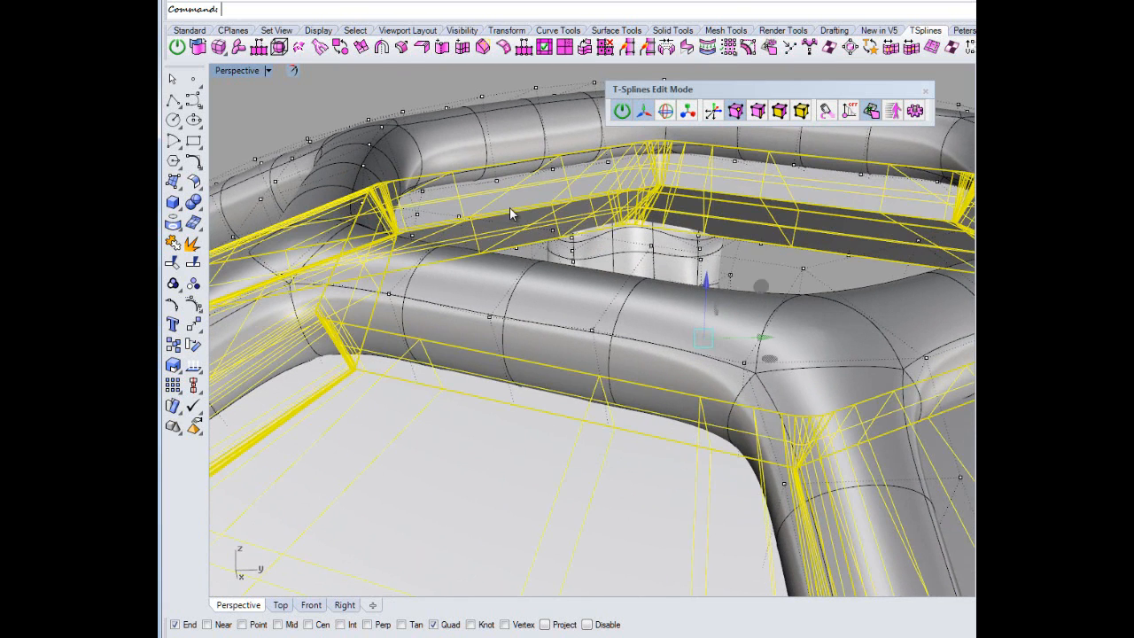
# Raise the hexagonal solid slightly in an enlarged Front view to seat it higher in the upper rails, leaving it deselected.
pyautogui.click(646, 112)
pyautogui.scroll(-10, 646, 200)
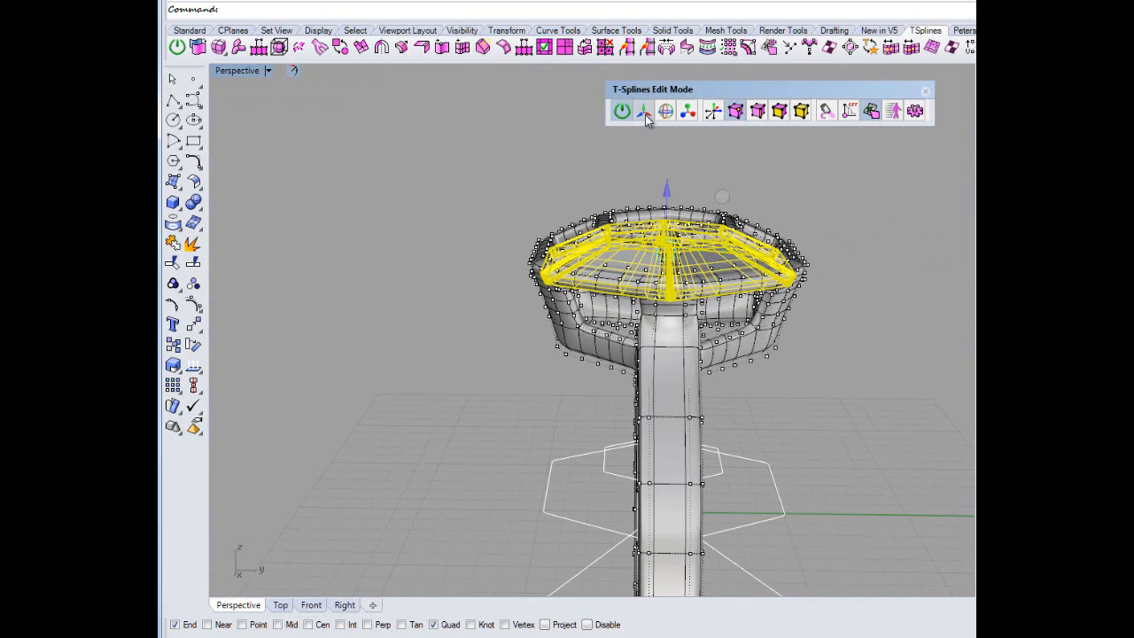
pyautogui.click(644, 111)
pyautogui.doubleClick(240, 73)
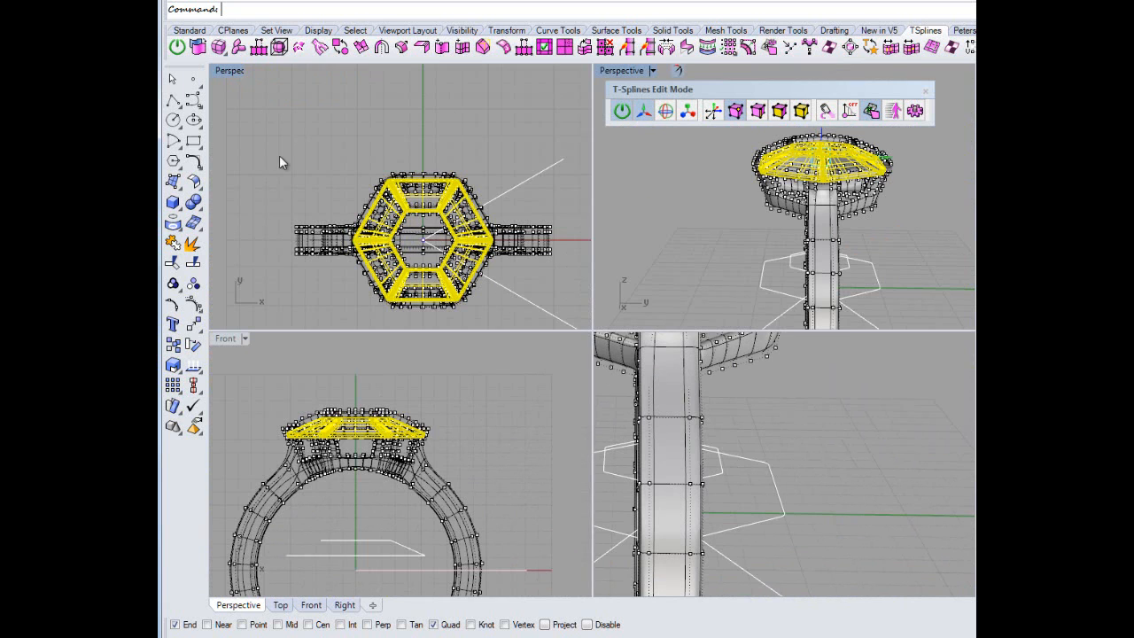
pyautogui.doubleClick(228, 337)
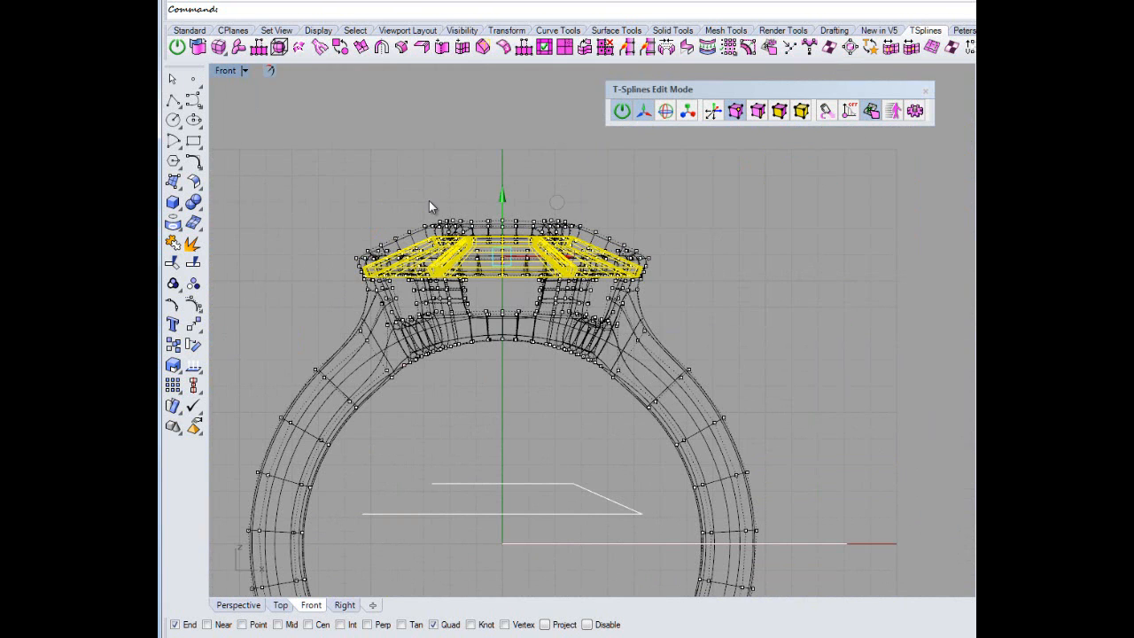
pyautogui.scroll(5, 429, 201)
pyautogui.moveTo(601, 278); pyautogui.dragTo(600, 253)
pyautogui.press('Escape')
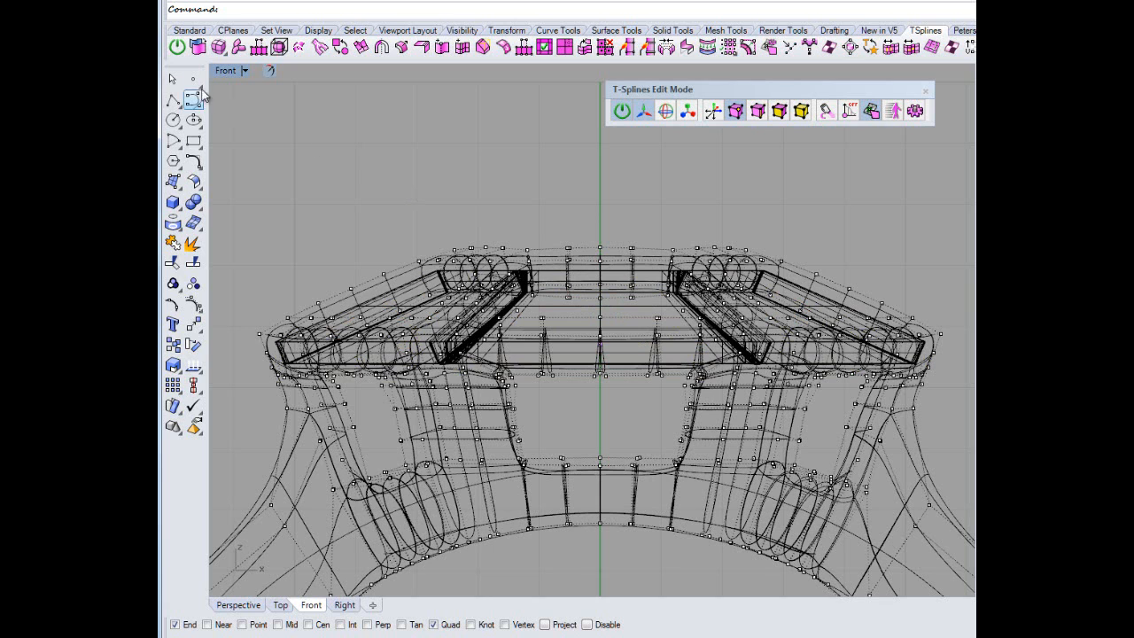
# Restore the four-viewport layout and switch T-Splines editing from control points to whole-object selection.
pyautogui.doubleClick(237, 71)
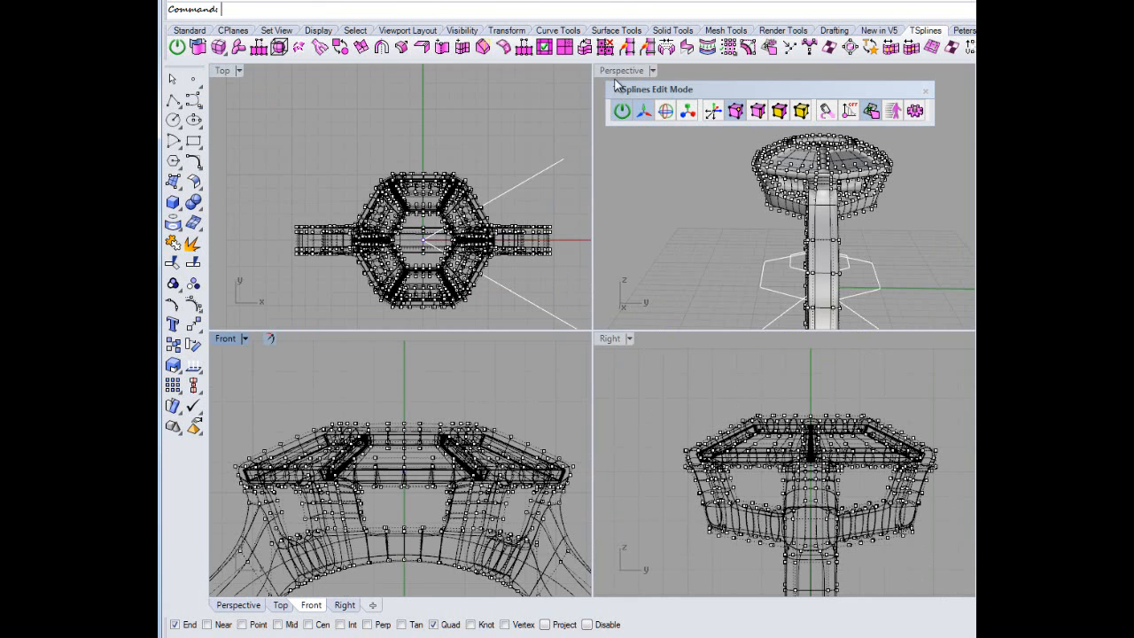
pyautogui.click(803, 115)
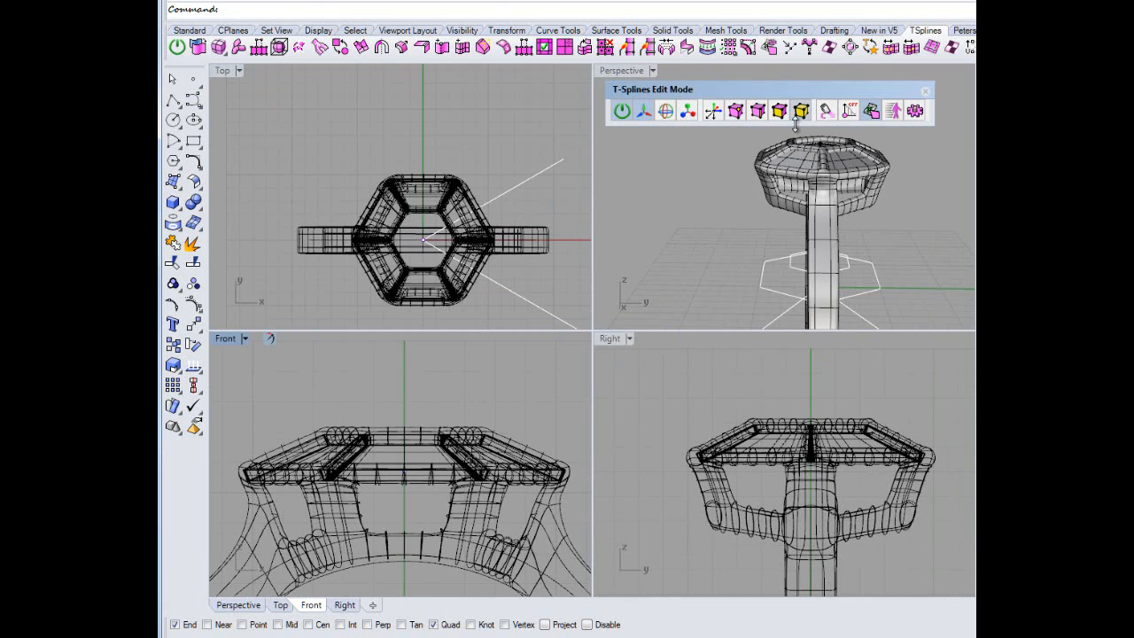
# Lower the hexagonal polysurface slightly in the Front view so it sits deeper in the upper rails, then deselect it.
pyautogui.click(620, 72)
pyautogui.doubleClick(619, 73)
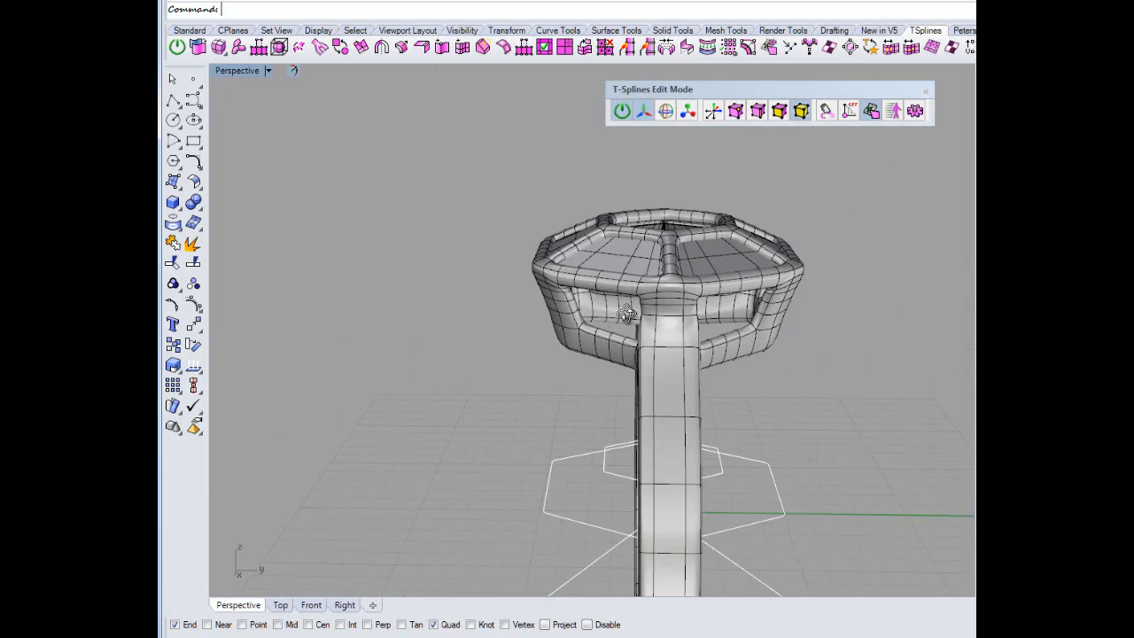
pyautogui.moveTo(627, 314)
pyautogui.mouseDown(button='right')
pyautogui.moveTo(633, 410)
pyautogui.moveTo(735, 392)
pyautogui.moveTo(595, 307)
pyautogui.moveTo(610, 318)
pyautogui.moveTo(582, 285)
pyautogui.mouseUp(button='right')
pyautogui.scroll(9, 618, 308)
pyautogui.click(582, 286)
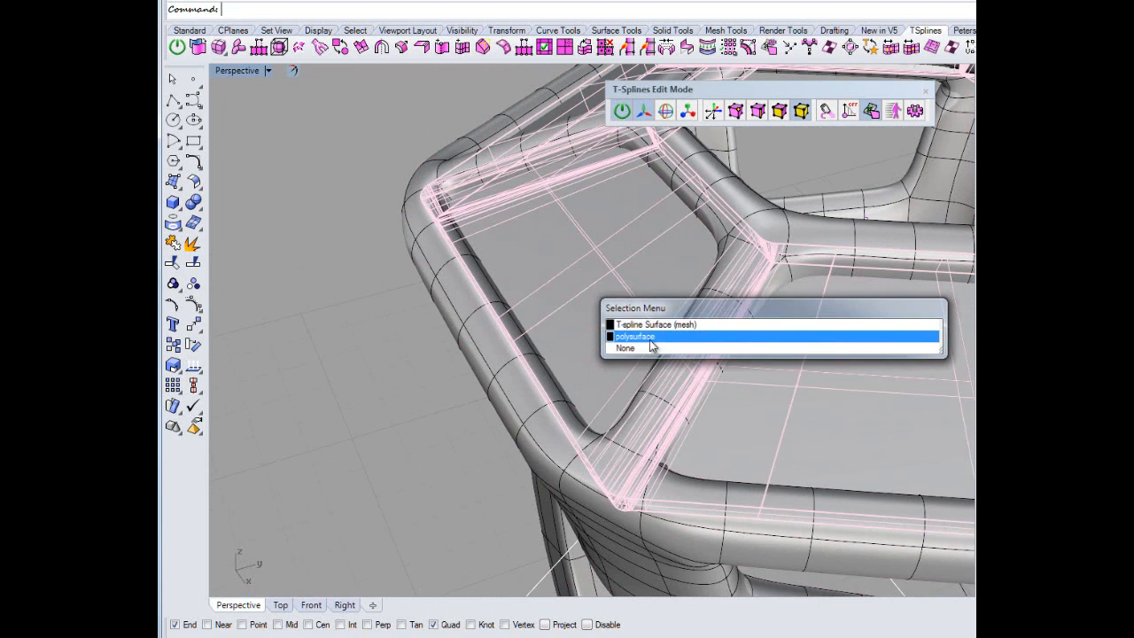
pyautogui.click(656, 338)
pyautogui.doubleClick(246, 73)
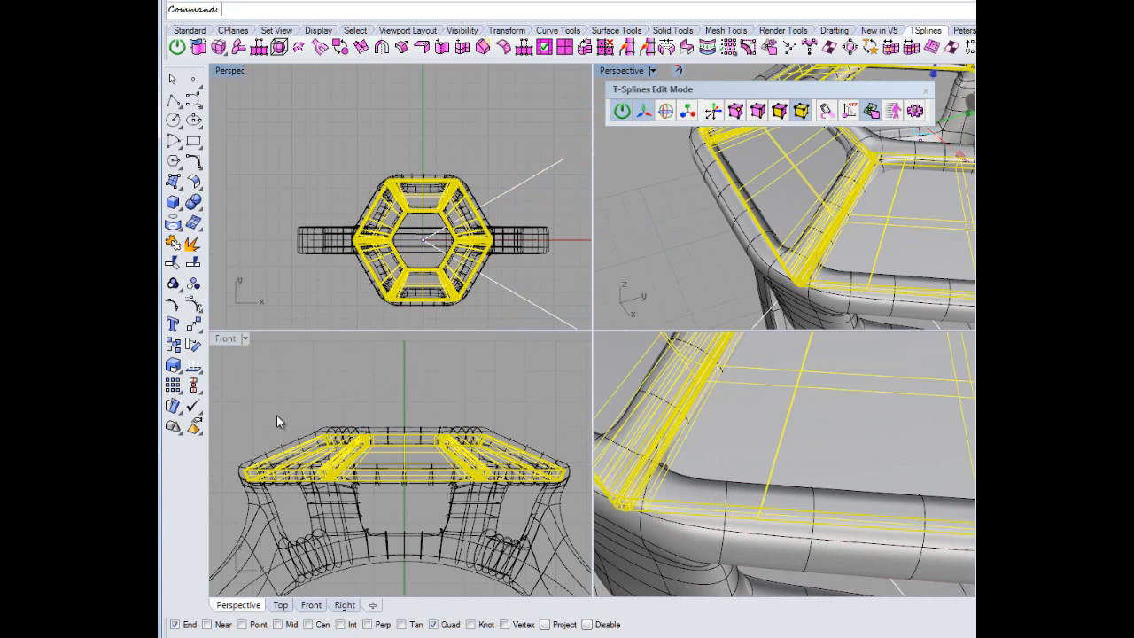
pyautogui.click(226, 341)
pyautogui.hotkey('alt', 'Down')
pyautogui.hotkey('alt', 'Down')
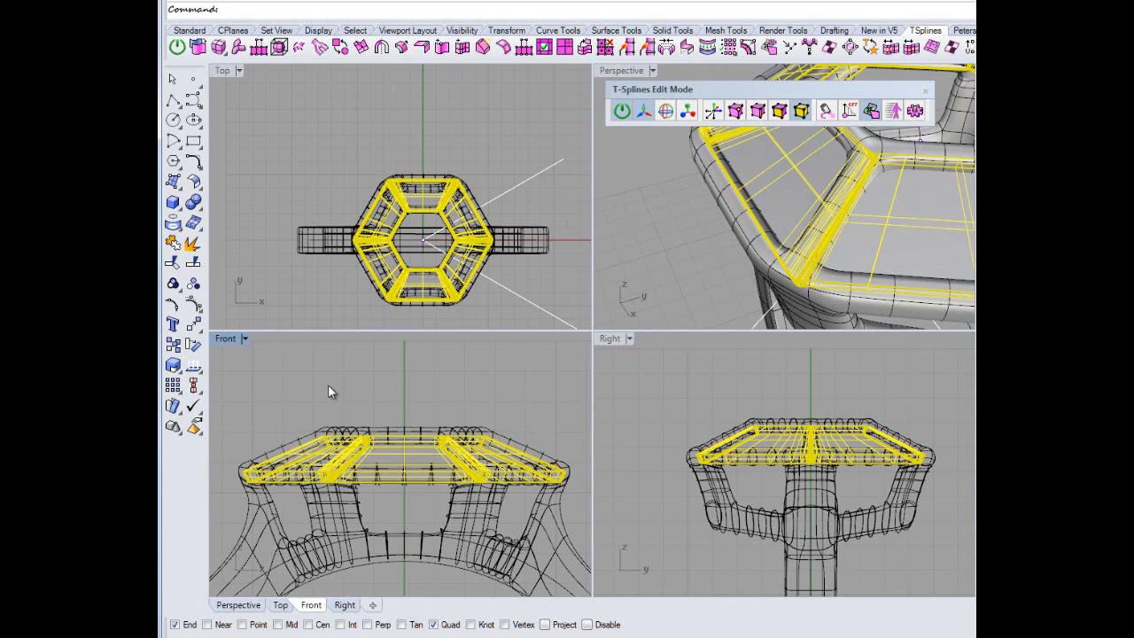
pyautogui.click(475, 381)
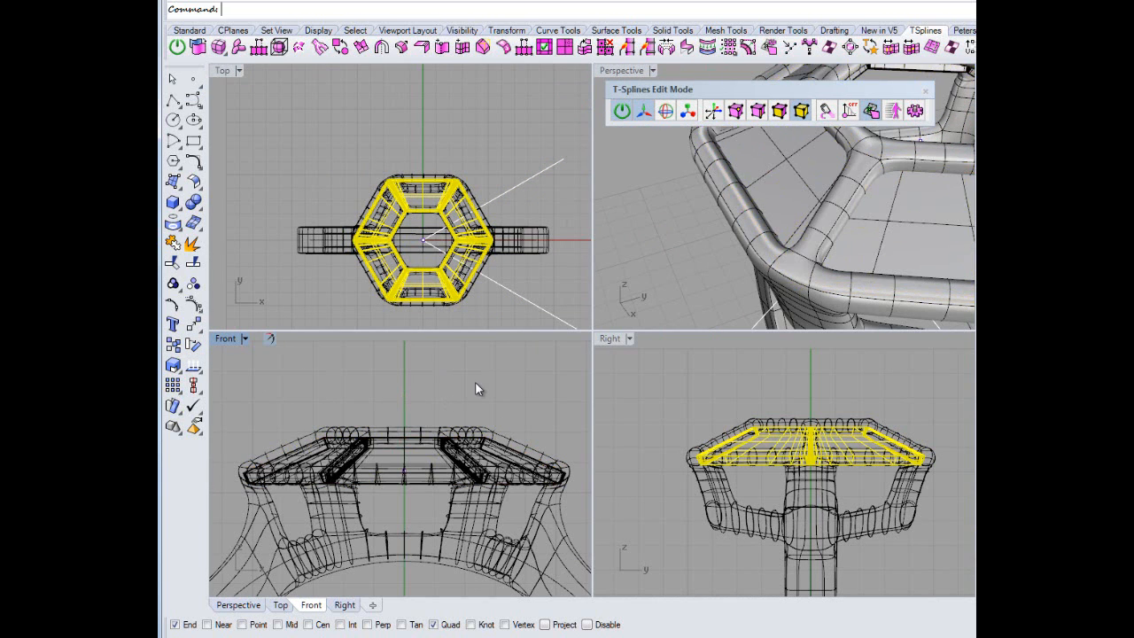
# Move the hexagonal solid to a purple-coloured layer and hide it, leaving the ring head's rails exposed from below.
pyautogui.click(625, 72)
pyautogui.doubleClick(625, 72)
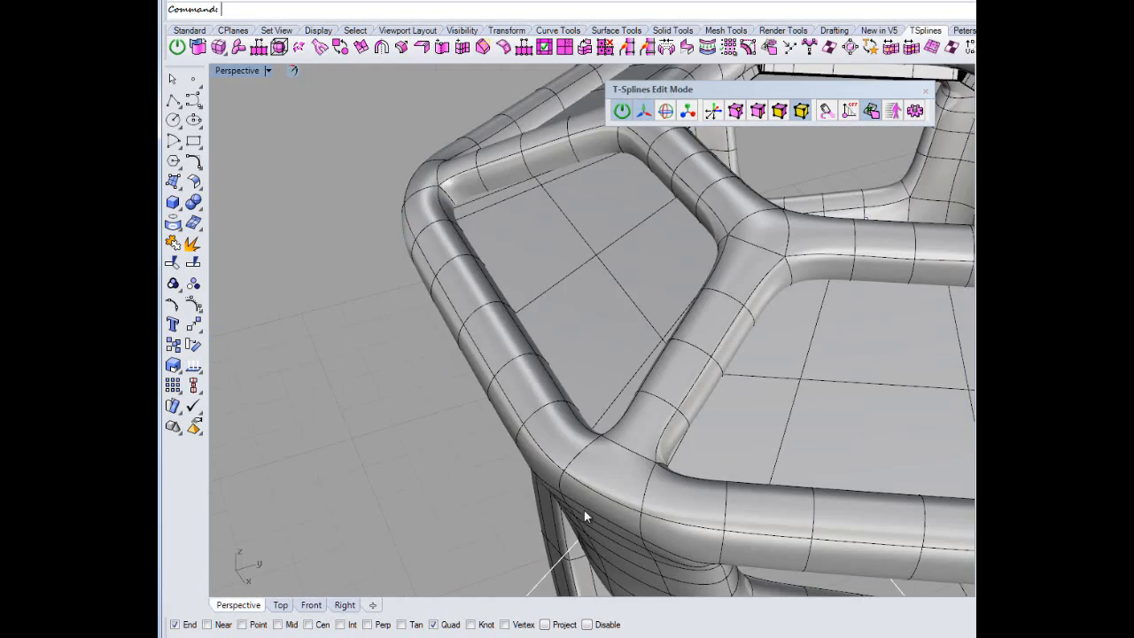
pyautogui.moveTo(585, 519); pyautogui.dragTo(664, 319, button='right')
pyautogui.scroll(5, 698, 249)
pyautogui.scroll(-3, 647, 321)
pyautogui.scroll(-3, 648, 328)
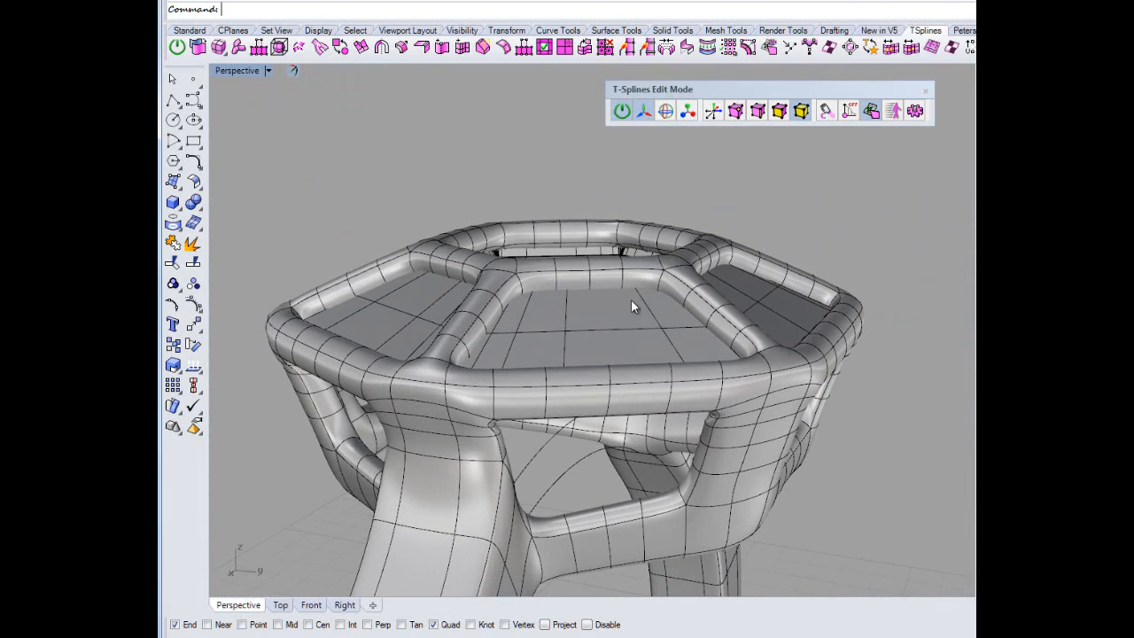
pyautogui.click(604, 326)
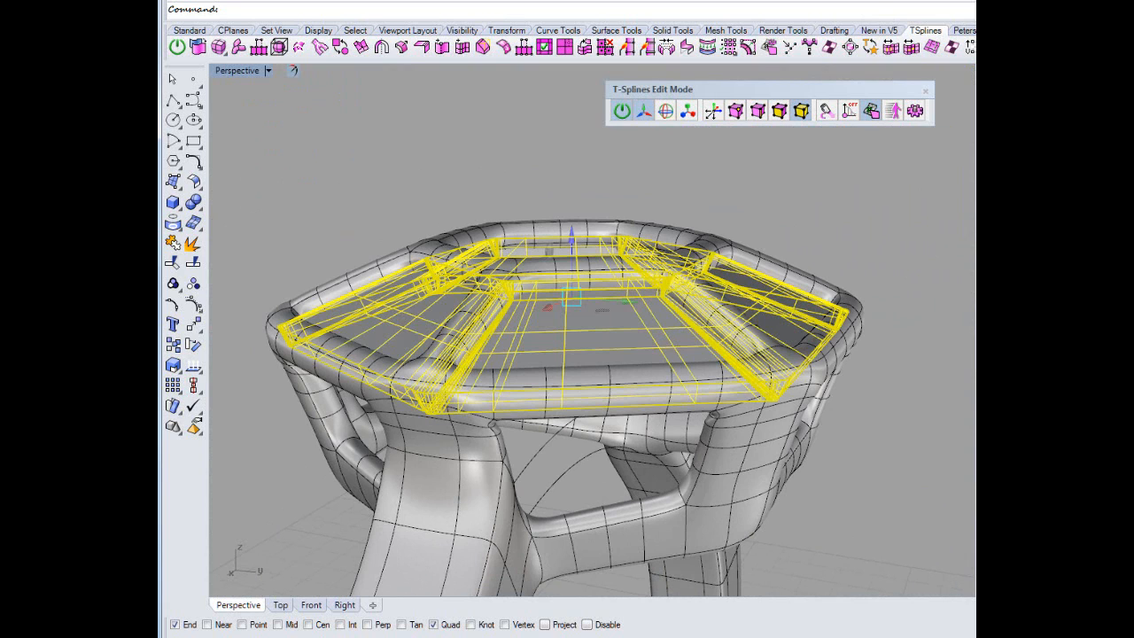
pyautogui.click(937, 351)
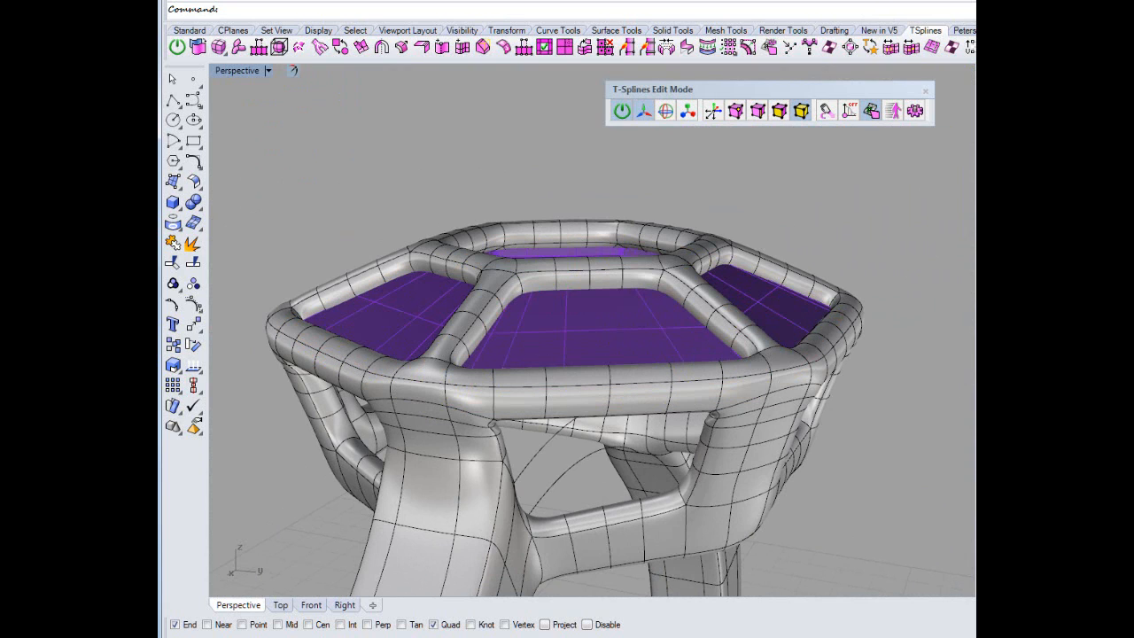
pyautogui.press('Delete')
pyautogui.moveTo(766, 350); pyautogui.dragTo(693, 298, button='right')
pyautogui.scroll(5, 498, 357)
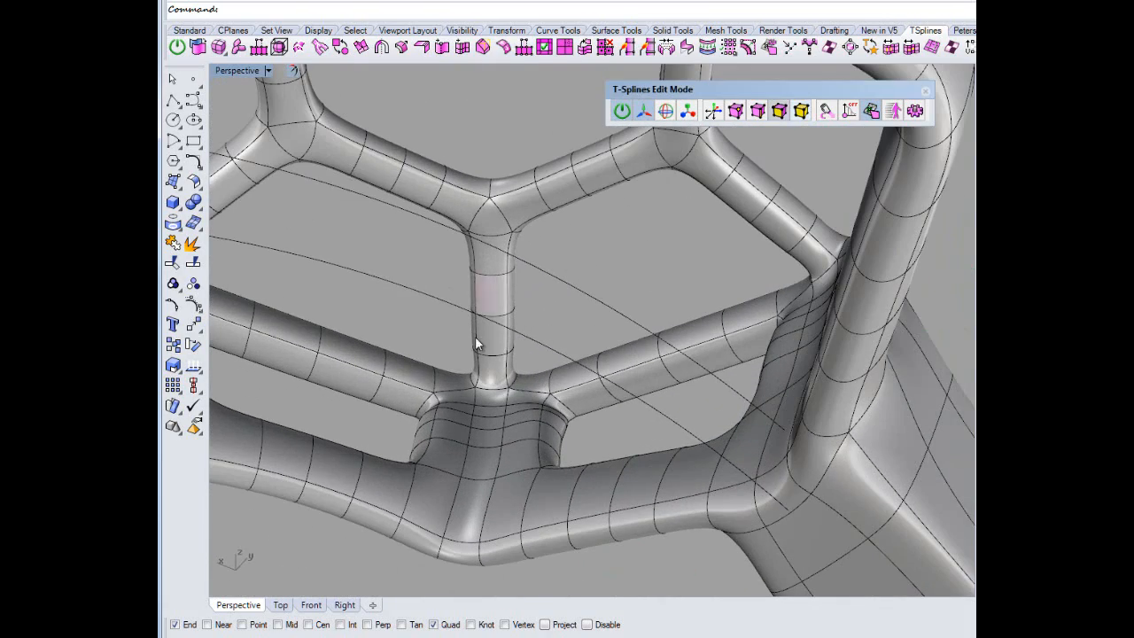
pyautogui.click(495, 373)
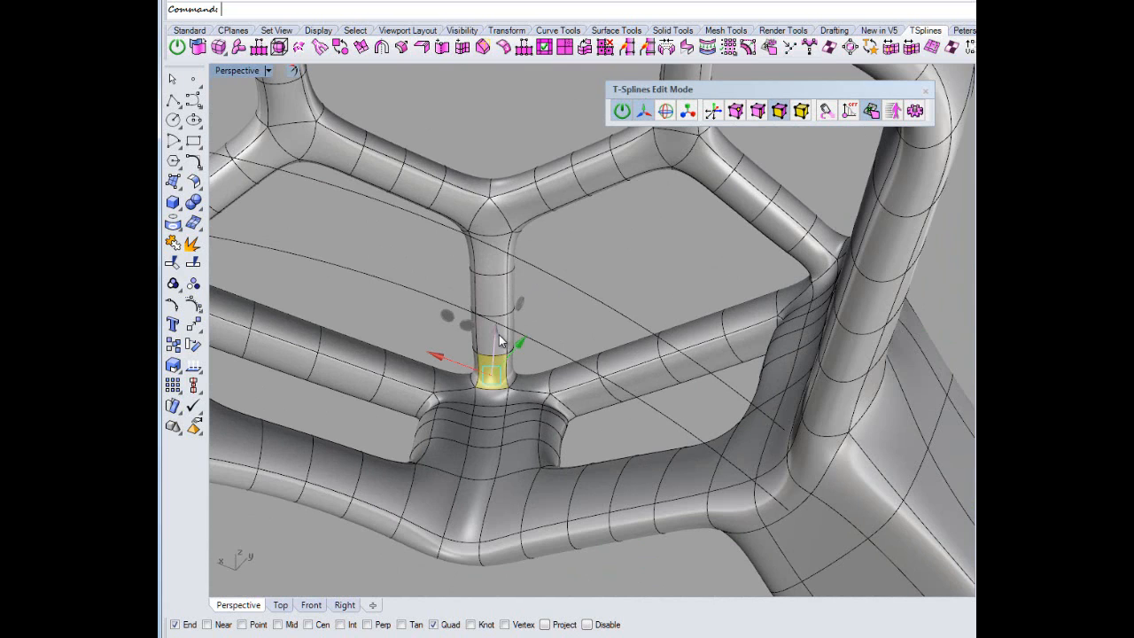
pyautogui.moveTo(499, 339); pyautogui.dragTo(693, 164)
pyautogui.keyDown('shift'); pyautogui.doubleClick(693, 165); pyautogui.keyUp('shift')
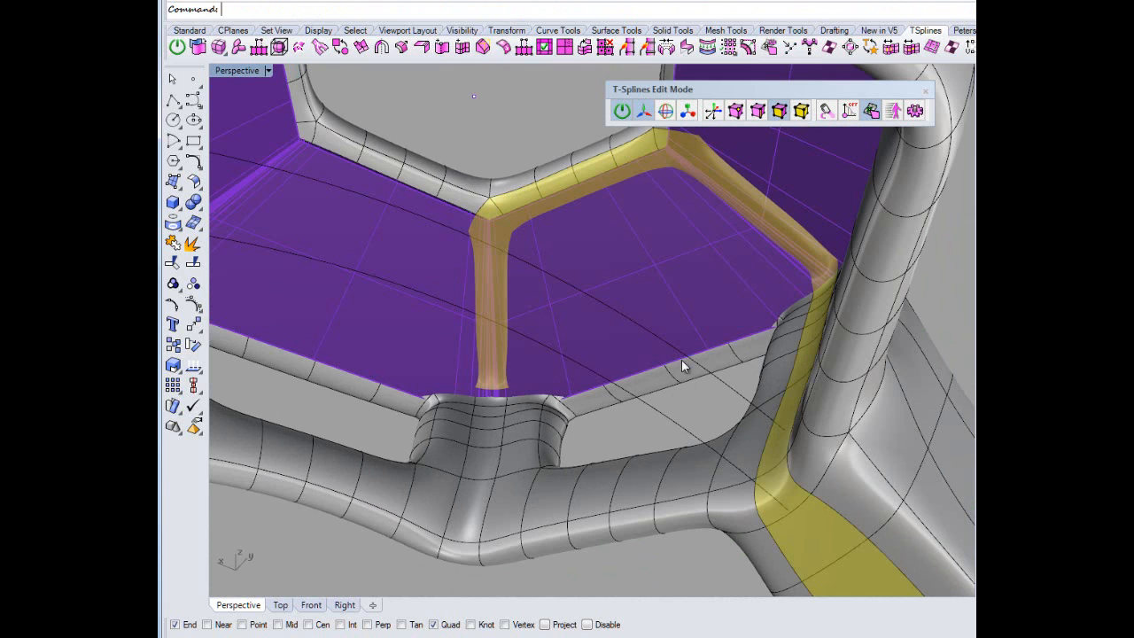
pyautogui.click(670, 408)
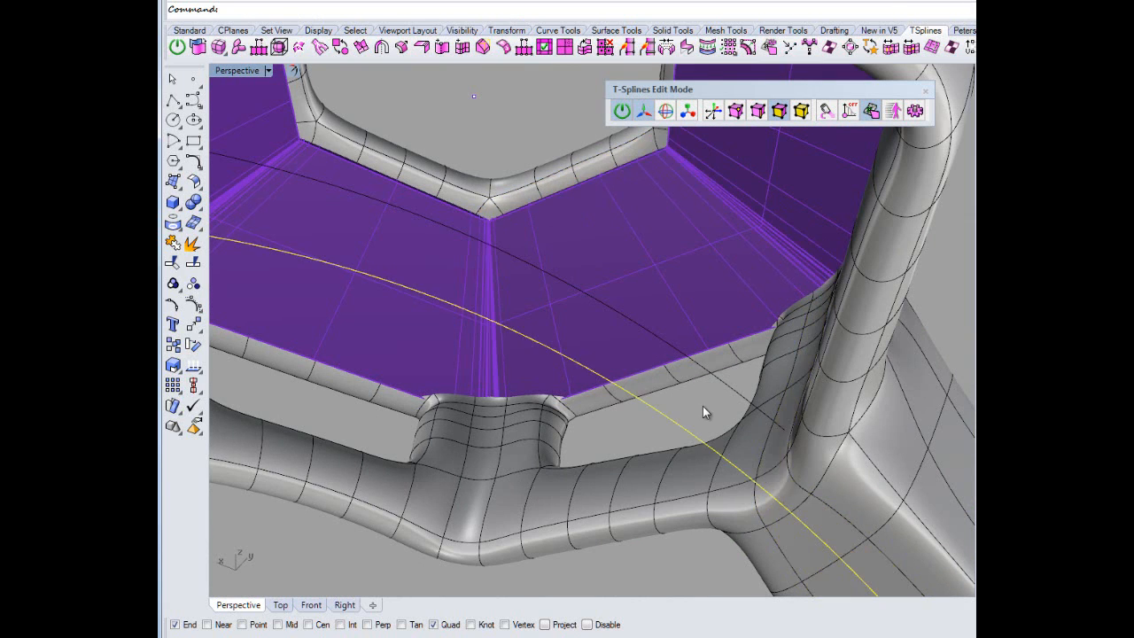
pyautogui.press('Escape')
pyautogui.press('Escape')
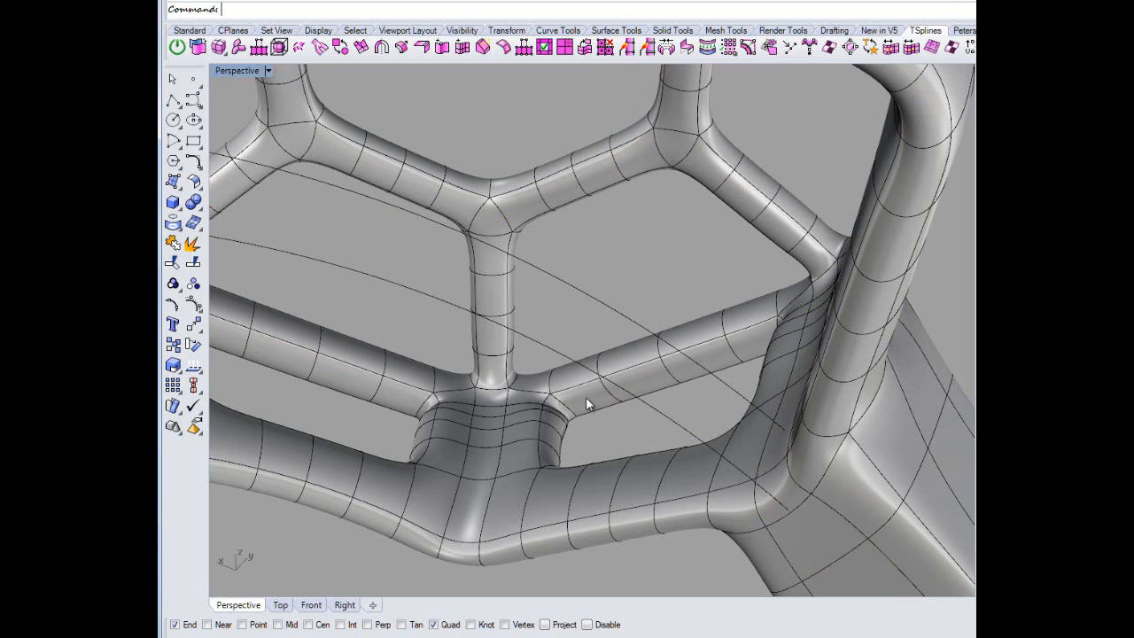
# Turn T-Splines edit mode back on for the ring head and set it to face selection.
pyautogui.click(503, 379)
pyautogui.click(609, 274)
pyautogui.middleClick(610, 273)
pyautogui.click(562, 278)
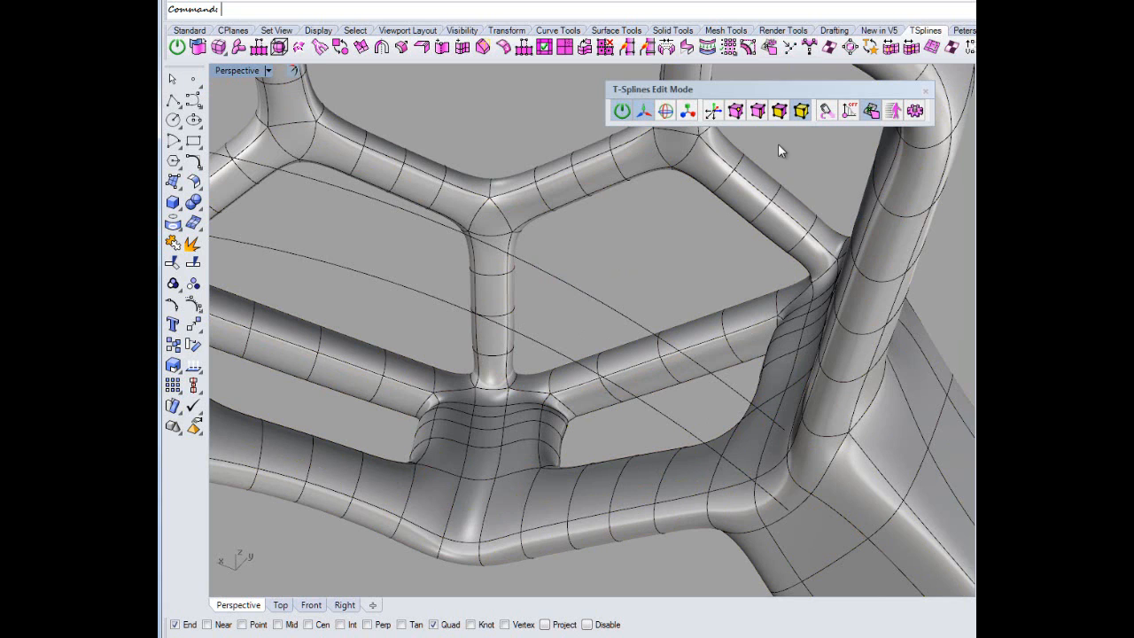
pyautogui.click(498, 373)
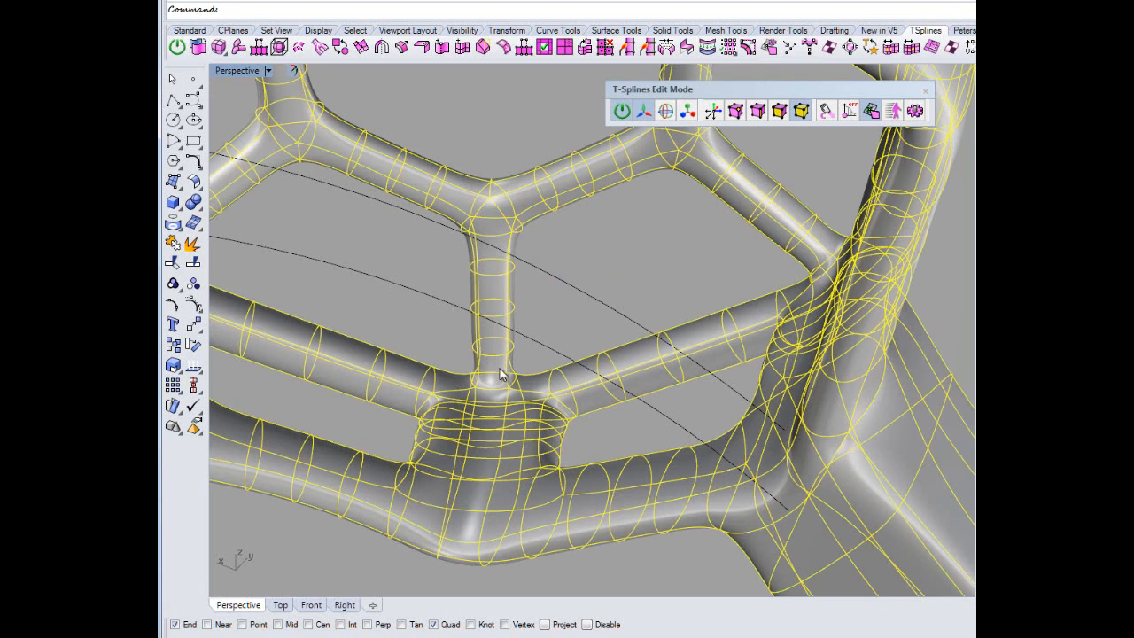
pyautogui.click(629, 269)
pyautogui.click(780, 113)
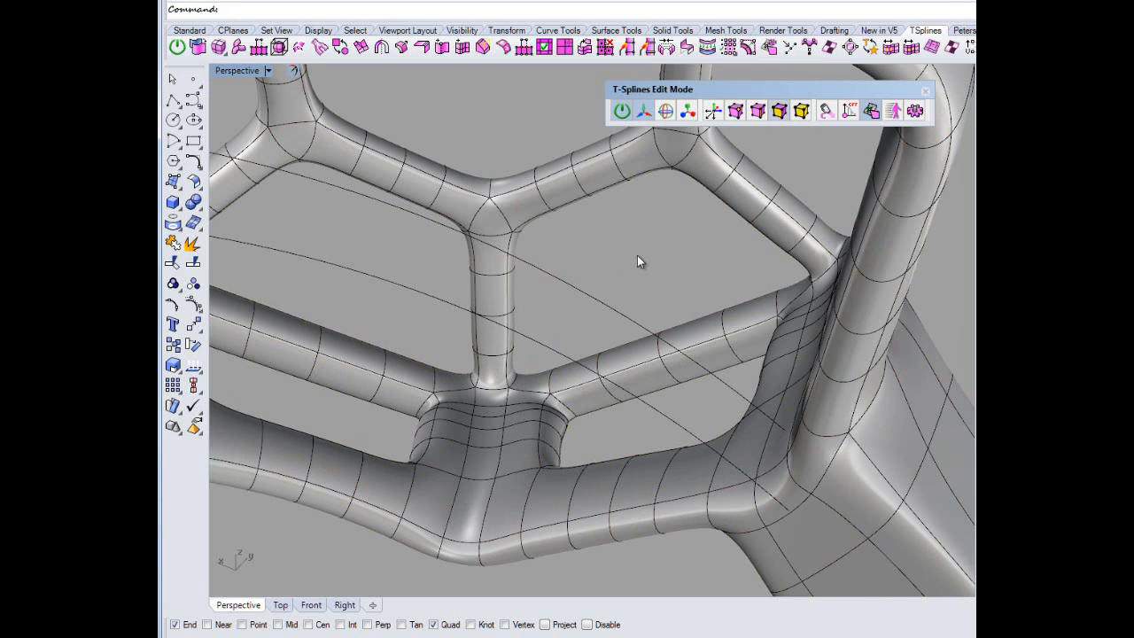
# Select the underside faces of one slanted rib, from the outer rail up to its junction with the hexagonal rim.
pyautogui.click(496, 373)
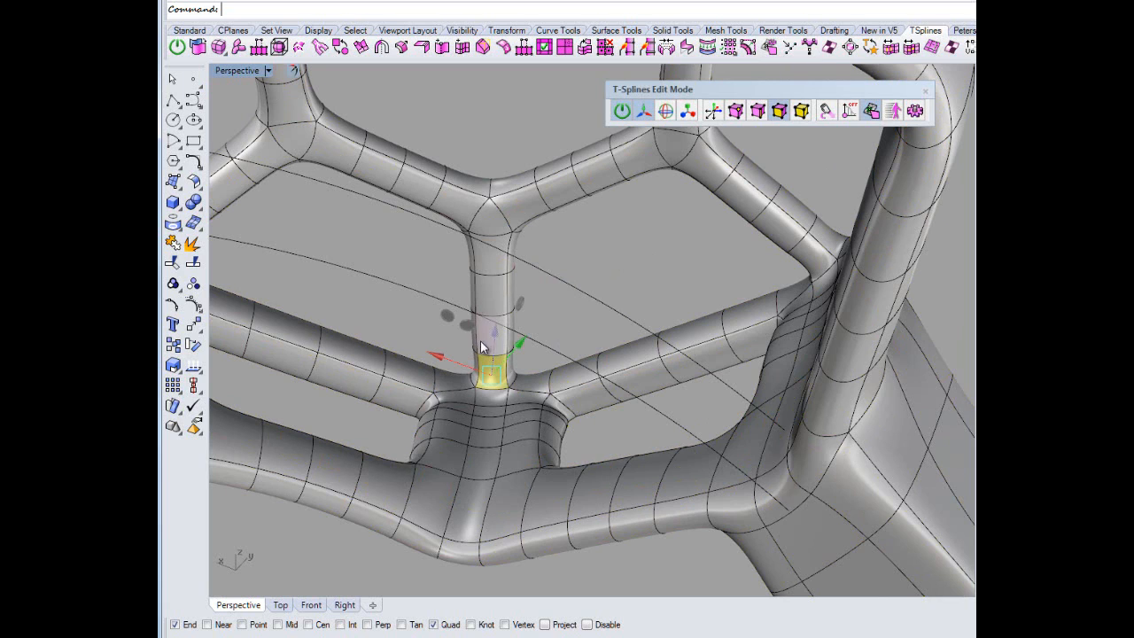
pyautogui.moveTo(490, 330); pyautogui.dragTo(493, 268)
pyautogui.keyDown('shift'); pyautogui.click(492, 263); pyautogui.keyUp('shift')
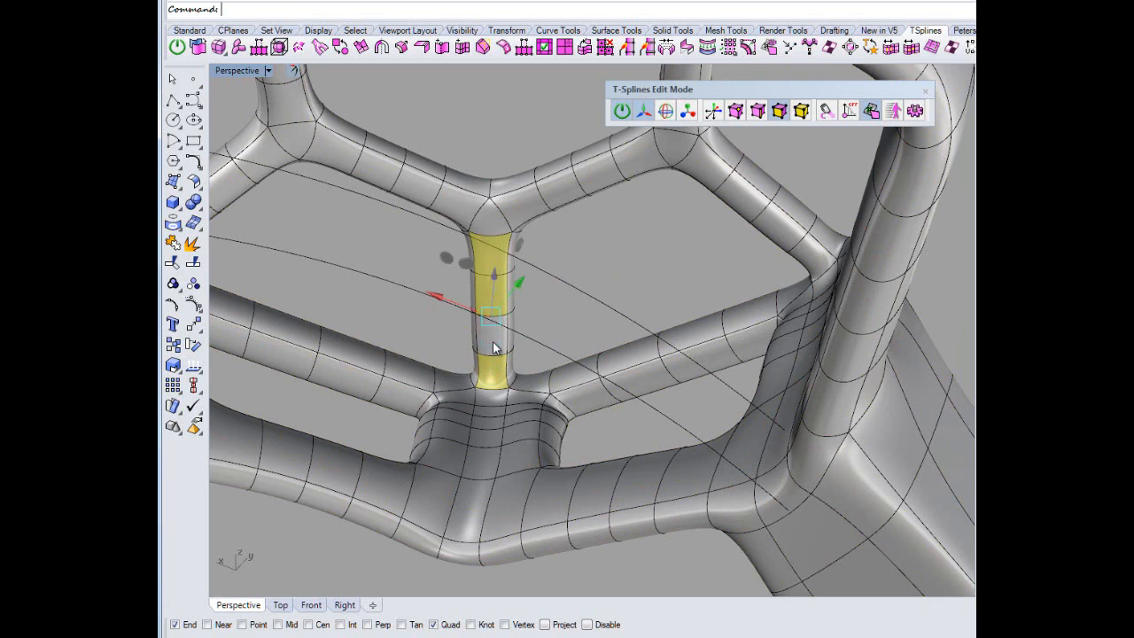
pyautogui.keyDown('shift'); pyautogui.click(486, 343); pyautogui.keyUp('shift')
pyautogui.keyDown('shift'); pyautogui.click(484, 222); pyautogui.keyUp('shift')
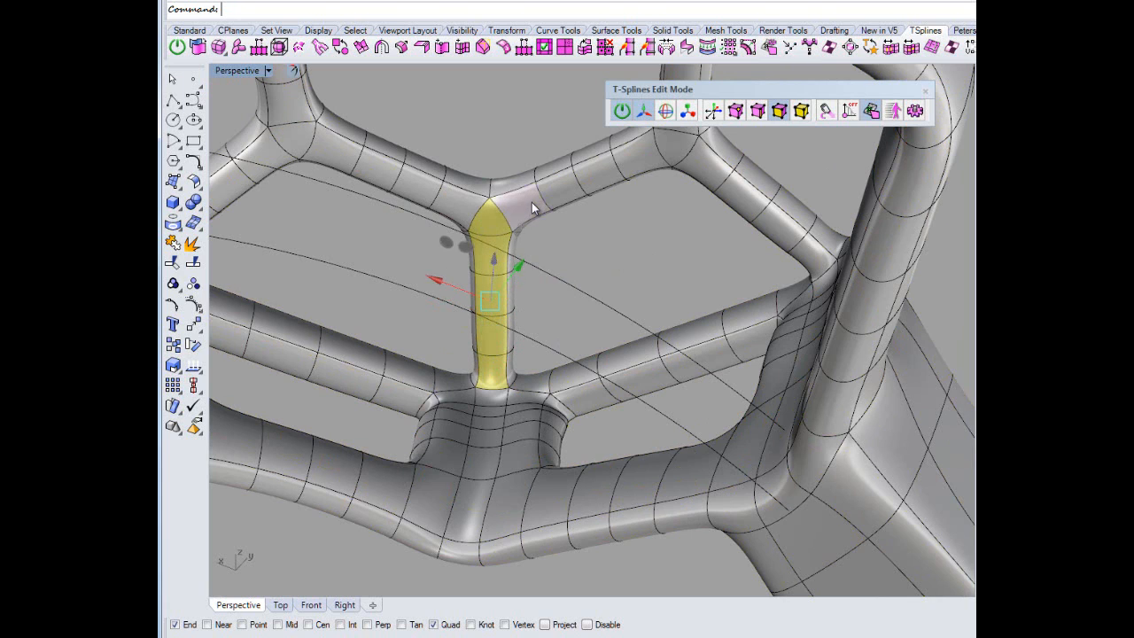
# Extend the face selection along the adjoining rim rail and down the neighbouring slanted rib.
pyautogui.keyDown('shift'); pyautogui.click(532, 203); pyautogui.keyUp('shift')
pyautogui.keyDown('shift'); pyautogui.click(595, 176); pyautogui.keyUp('shift')
pyautogui.keyDown('shift'); pyautogui.click(634, 160); pyautogui.keyUp('shift')
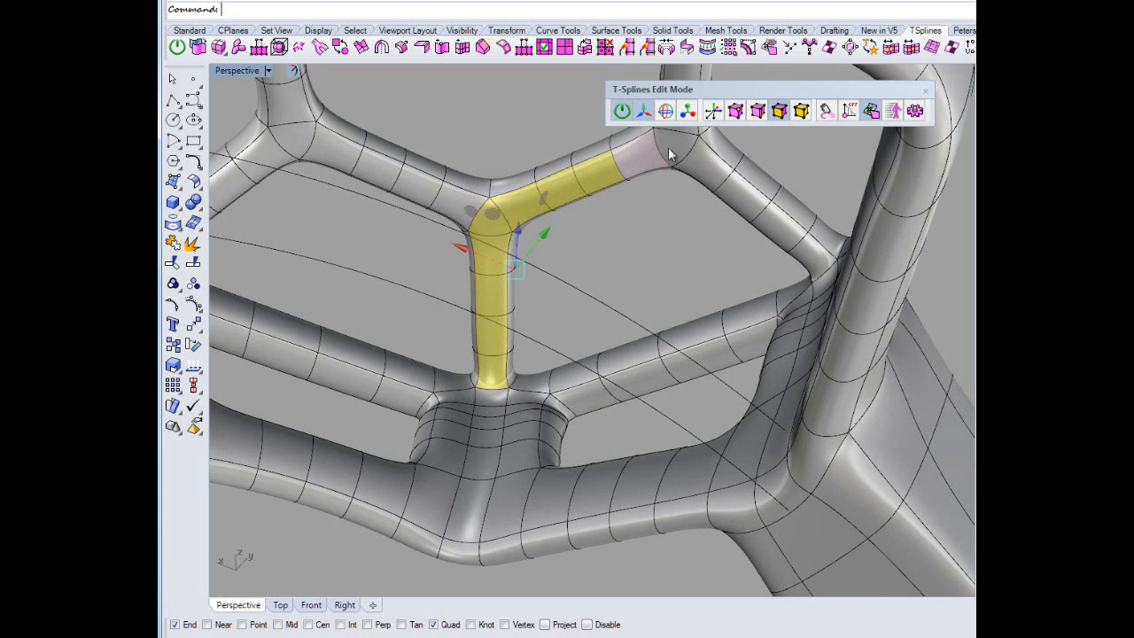
pyautogui.keyDown('shift'); pyautogui.click(671, 146); pyautogui.keyUp('shift')
pyautogui.keyDown('shift'); pyautogui.click(712, 177); pyautogui.keyUp('shift')
pyautogui.keyDown('shift'); pyautogui.click(722, 183); pyautogui.keyUp('shift')
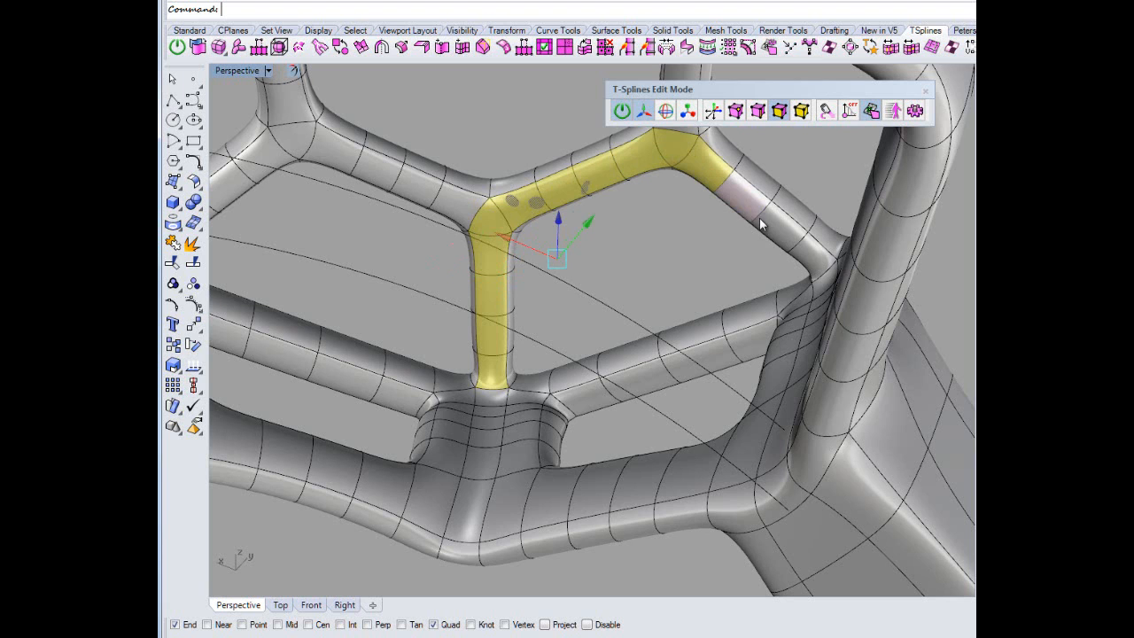
pyautogui.keyDown('shift'); pyautogui.click(762, 220); pyautogui.keyUp('shift')
pyautogui.keyDown('shift'); pyautogui.click(800, 248); pyautogui.keyUp('shift')
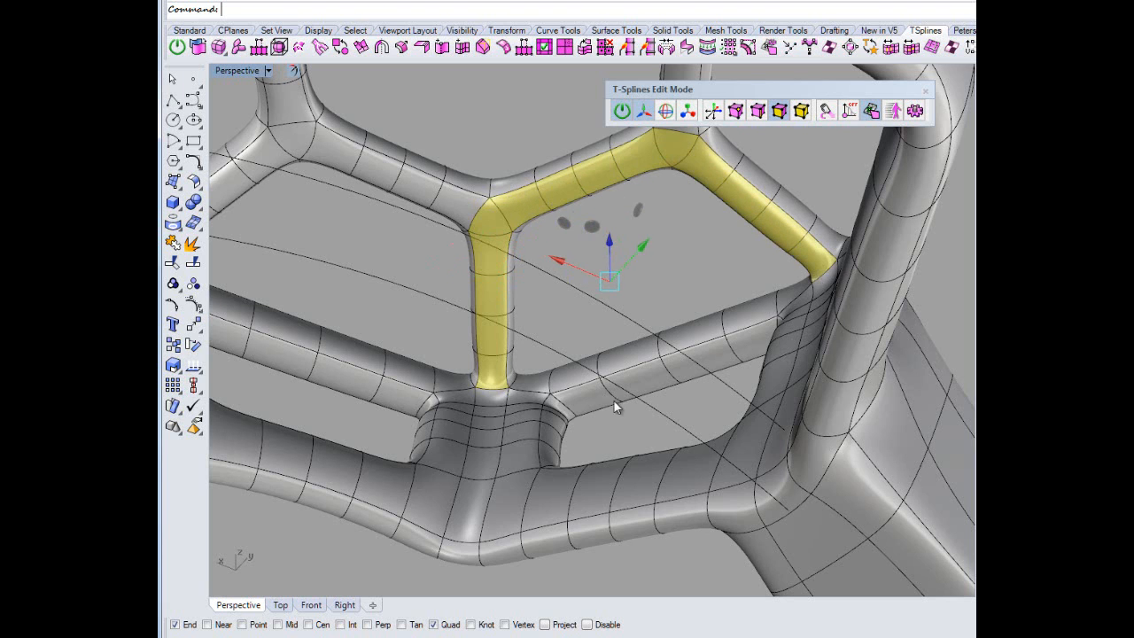
# Add the underside faces of the slanted rib on the other side and the rim rail joining it to the selection.
pyautogui.moveTo(656, 345); pyautogui.dragTo(261, 354, button='right')
pyautogui.keyDown('shift'); pyautogui.click(260, 350); pyautogui.keyUp('shift')
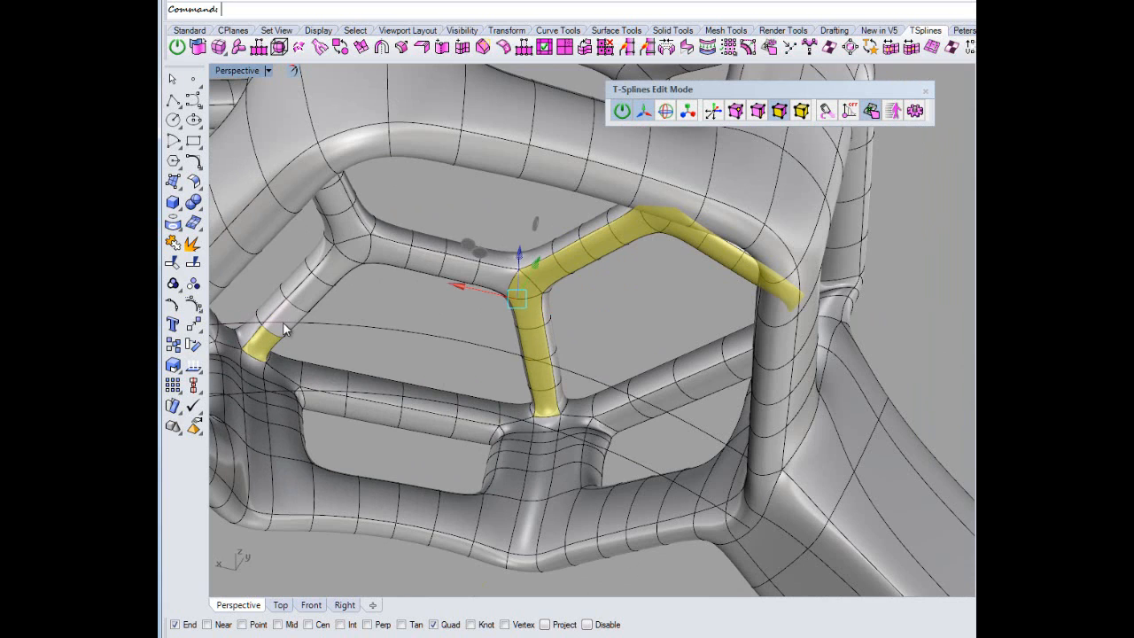
pyautogui.keyDown('shift'); pyautogui.click(280, 326); pyautogui.keyUp('shift')
pyautogui.keyDown('shift'); pyautogui.click(311, 295); pyautogui.keyUp('shift')
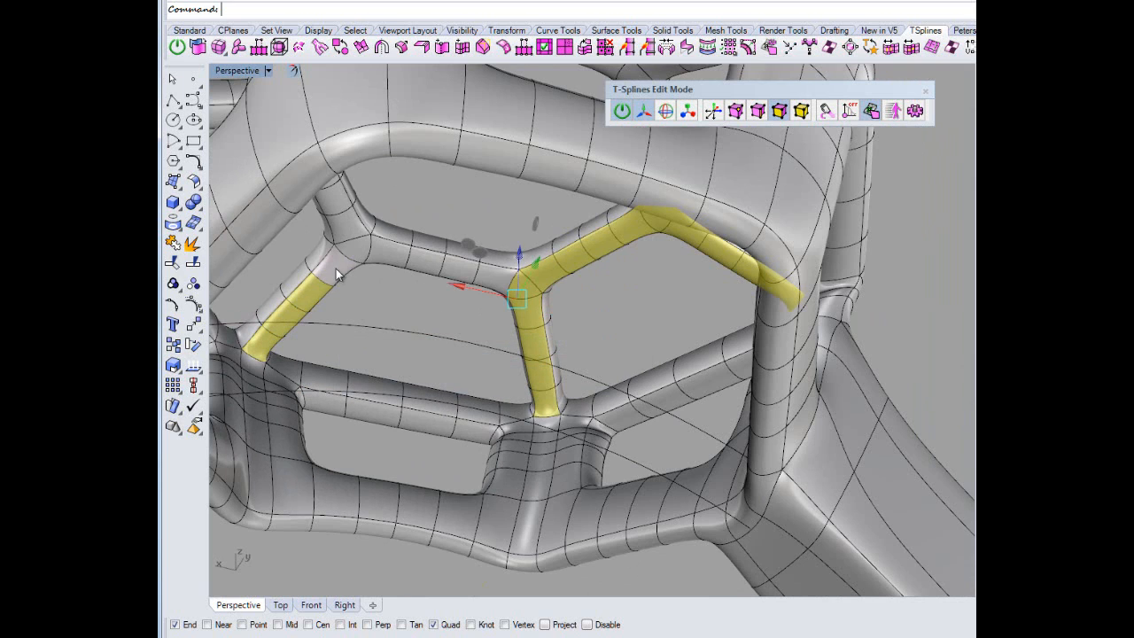
pyautogui.keyDown('shift'); pyautogui.click(425, 258); pyautogui.keyUp('shift')
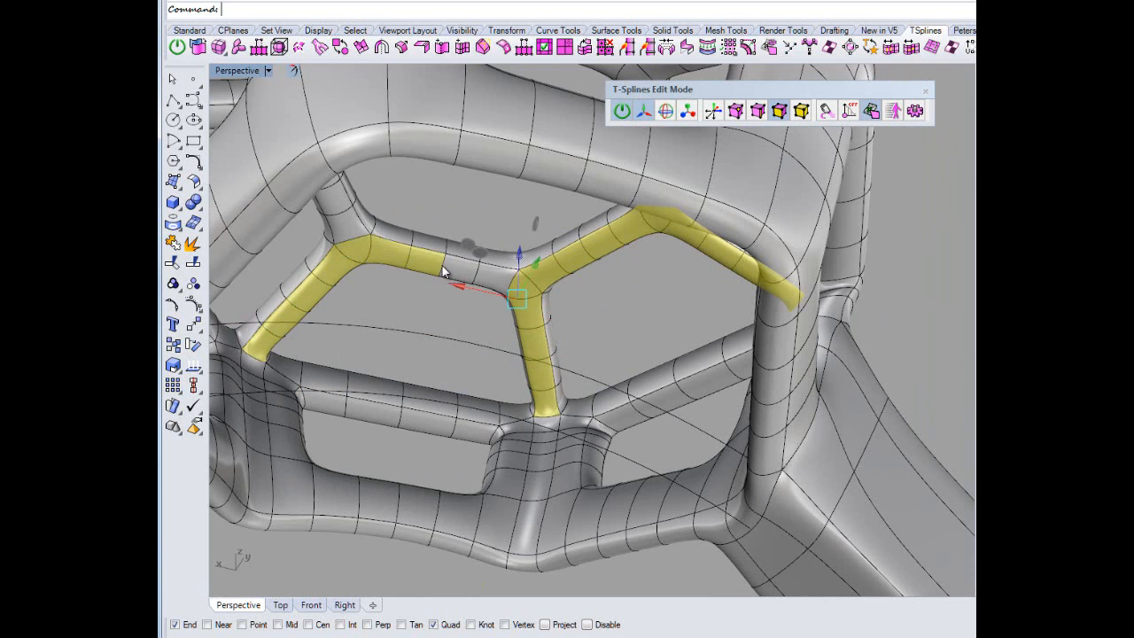
pyautogui.keyDown('shift'); pyautogui.click(488, 276); pyautogui.keyUp('shift')
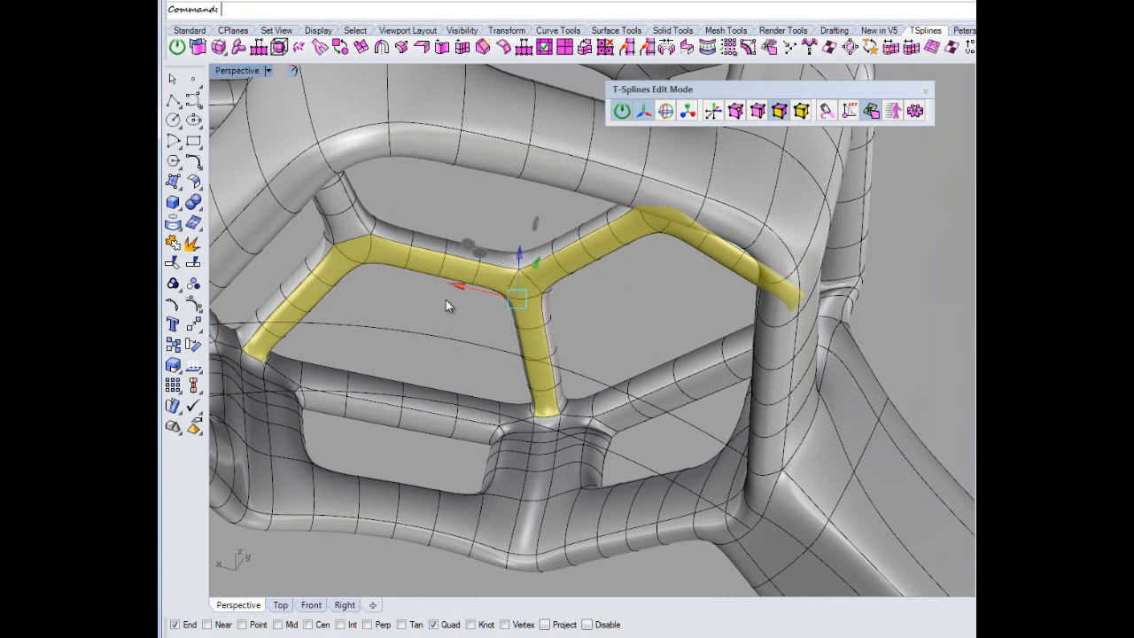
# Continue the face selection around the hexagonal rim along the next two slanted rails and the rail opposite the first ones.
pyautogui.moveTo(445, 299); pyautogui.dragTo(423, 256, button='right')
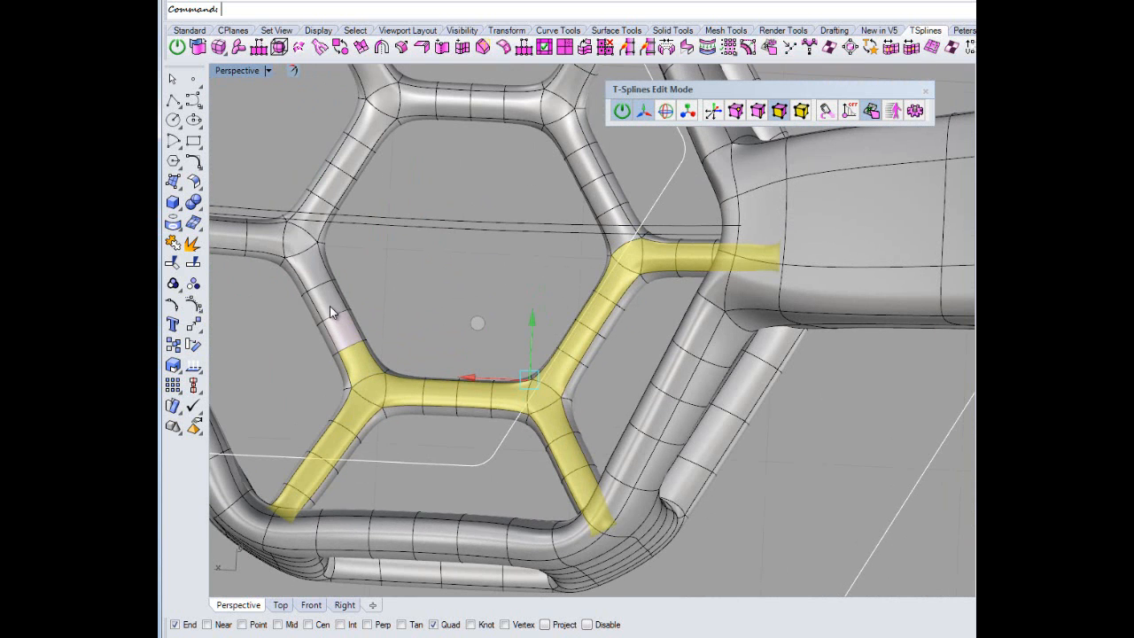
pyautogui.keyDown('shift'); pyautogui.click(301, 241); pyautogui.keyUp('shift')
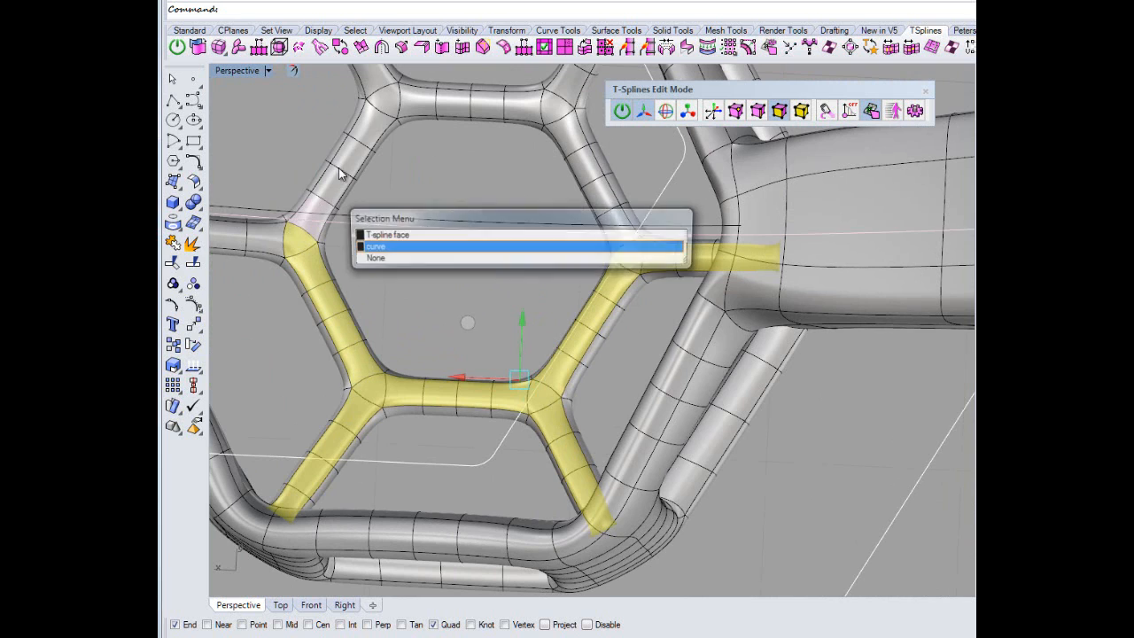
pyautogui.keyDown('shift'); pyautogui.click(361, 149); pyautogui.keyUp('shift')
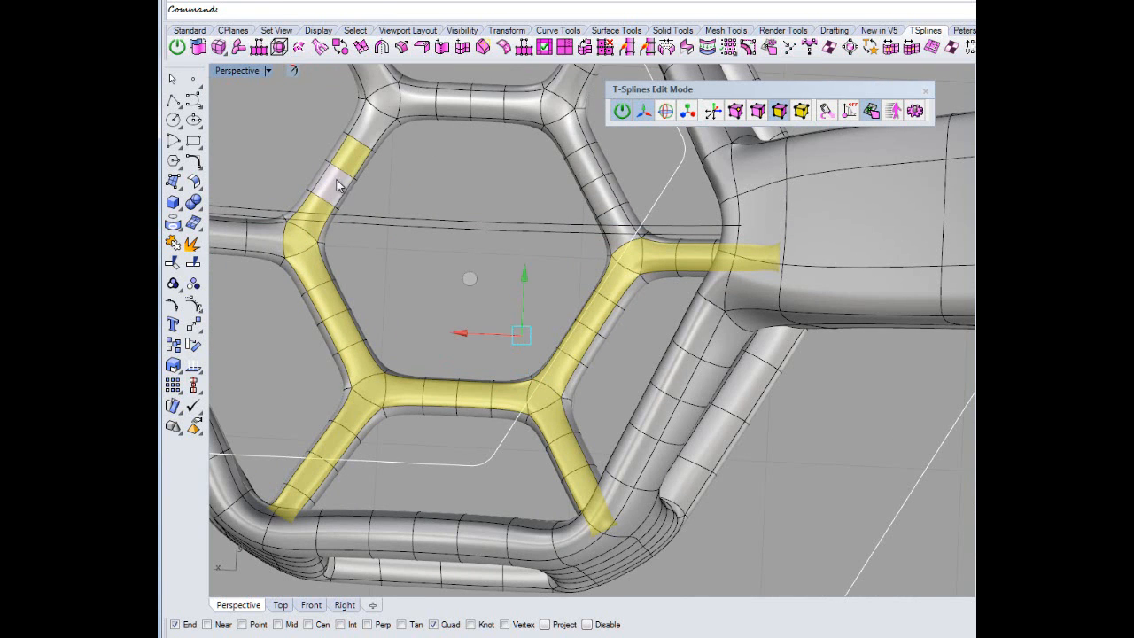
pyautogui.keyDown('shift'); pyautogui.click(370, 117); pyautogui.keyUp('shift')
pyautogui.keyDown('shift'); pyautogui.click(414, 102); pyautogui.keyUp('shift')
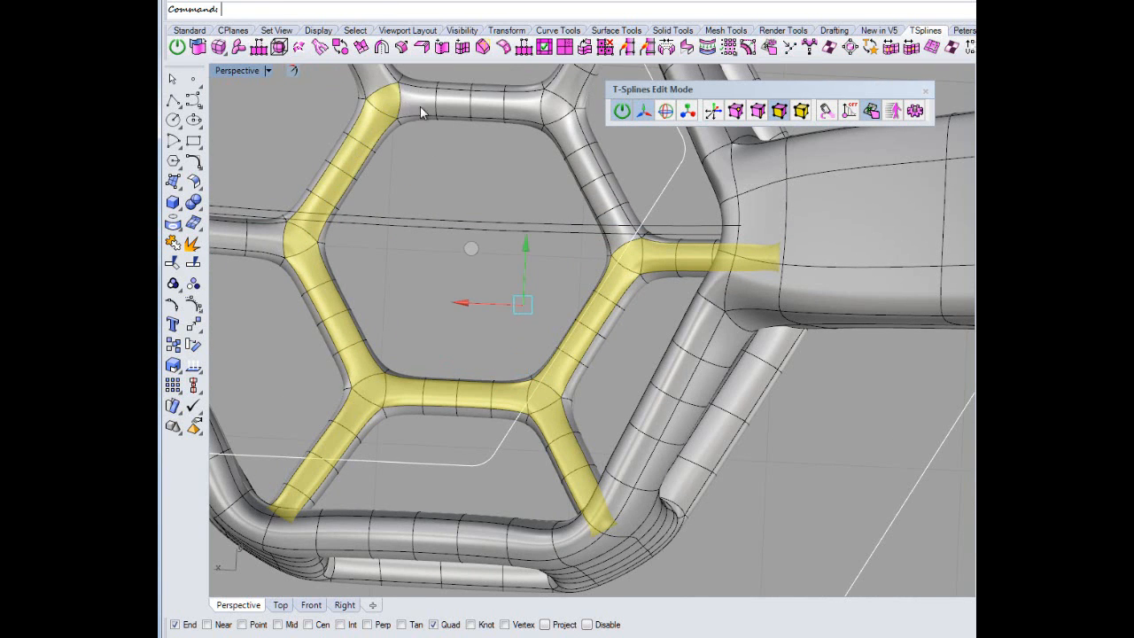
pyautogui.keyDown('shift'); pyautogui.click(485, 106); pyautogui.keyUp('shift')
pyautogui.keyDown('shift'); pyautogui.click(512, 106); pyautogui.keyUp('shift')
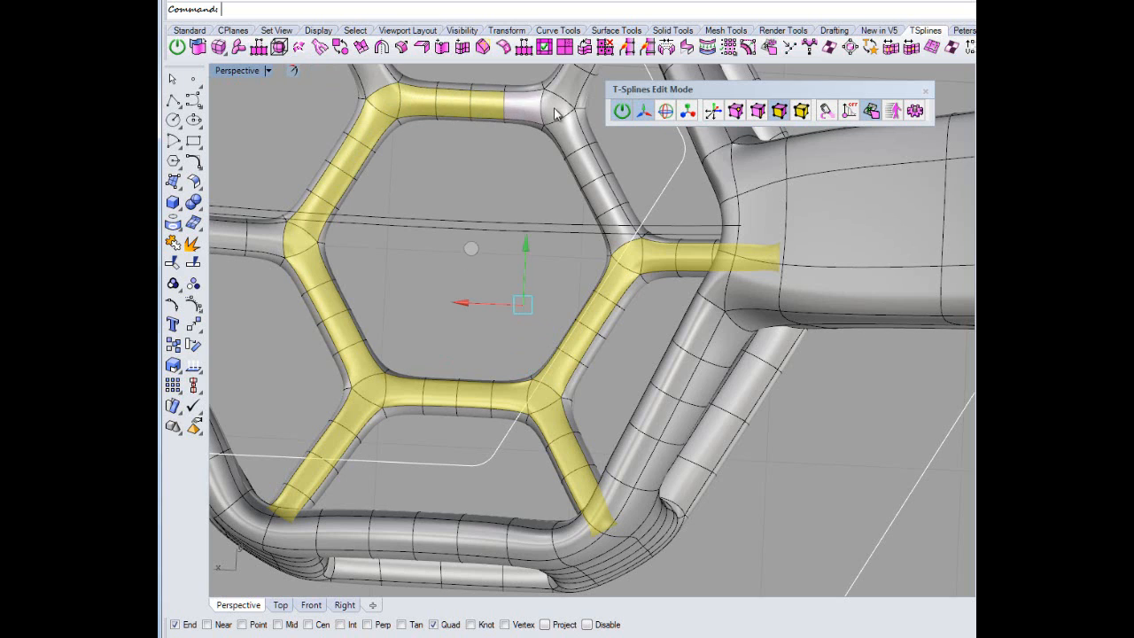
# Close the selected loop around the hexagonal rim with its last rail, choosing the T-spline face instead of the overlapping curve.
pyautogui.keyDown('shift'); pyautogui.click(551, 107); pyautogui.keyUp('shift')
pyautogui.keyDown('shift'); pyautogui.click(563, 129); pyautogui.keyUp('shift')
pyautogui.keyDown('shift'); pyautogui.click(588, 178); pyautogui.keyUp('shift')
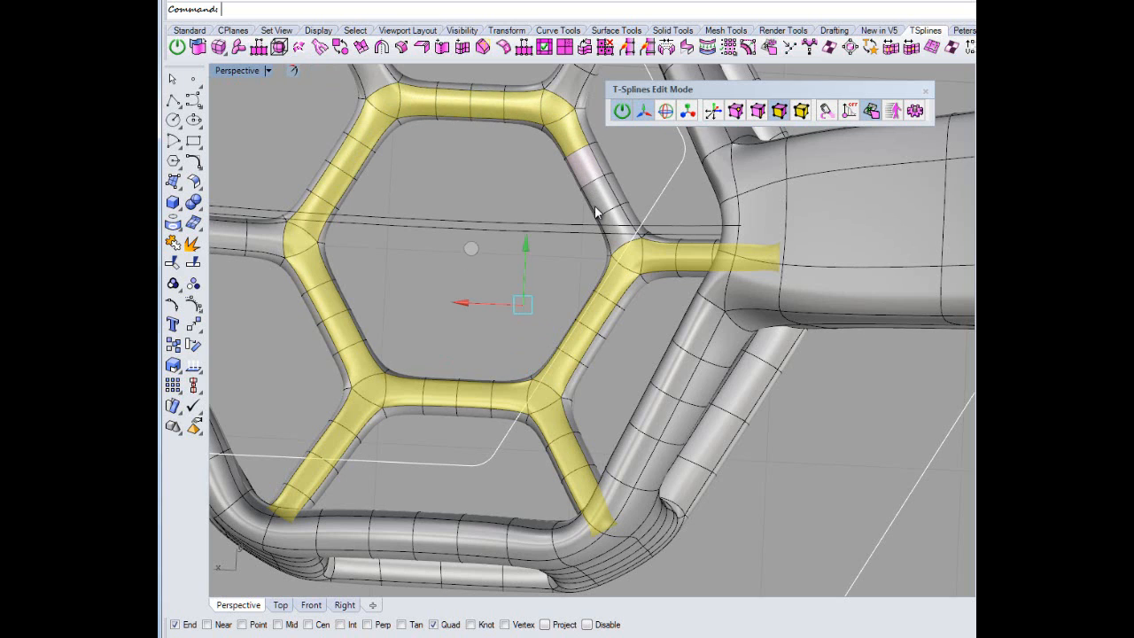
pyautogui.keyDown('shift'); pyautogui.click(600, 204); pyautogui.keyUp('shift')
pyautogui.keyDown('shift'); pyautogui.click(624, 237); pyautogui.keyUp('shift')
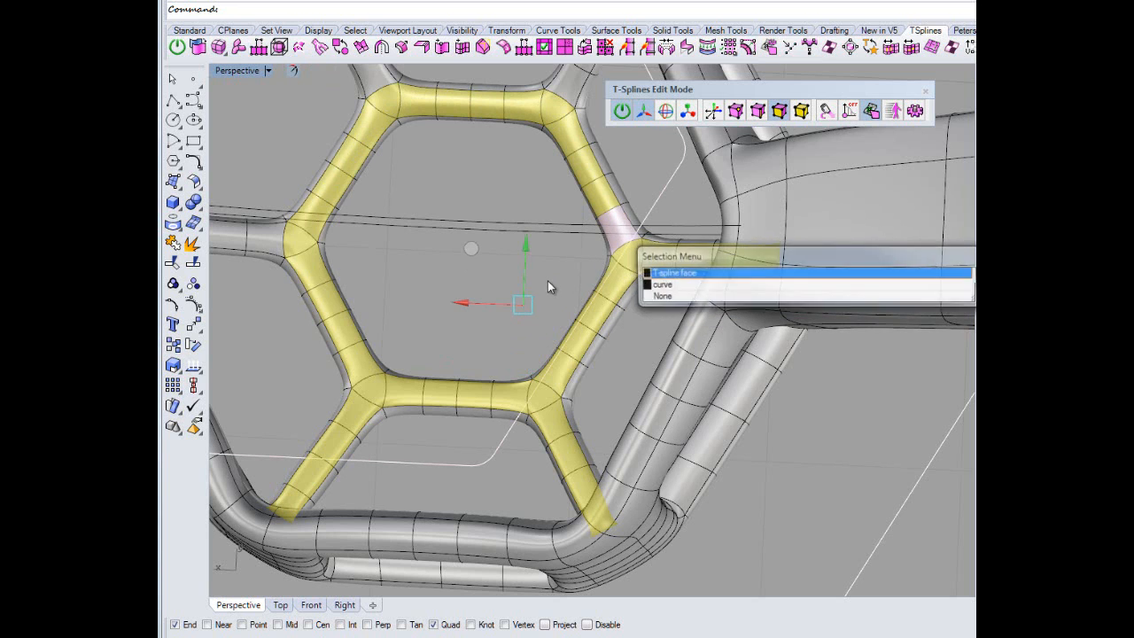
pyautogui.click(672, 278)
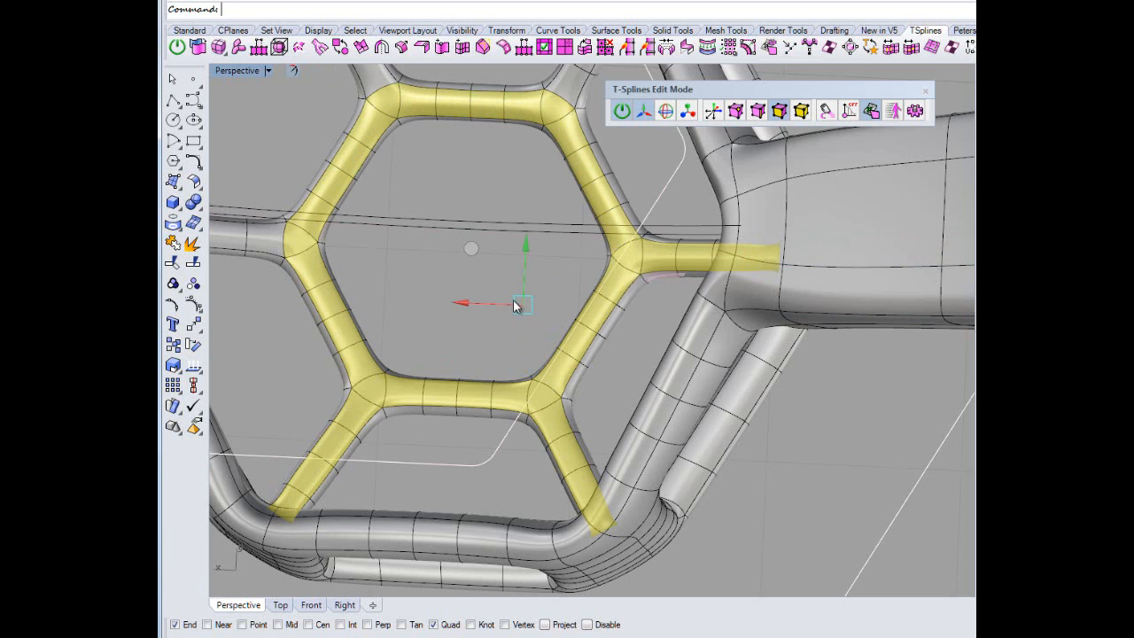
# Extend the face selection from the hexagonal rim's corner along the underside of the next unselected slanted rib to the outer frame.
pyautogui.scroll(-10, 511, 310)
pyautogui.scroll(10, 519, 254)
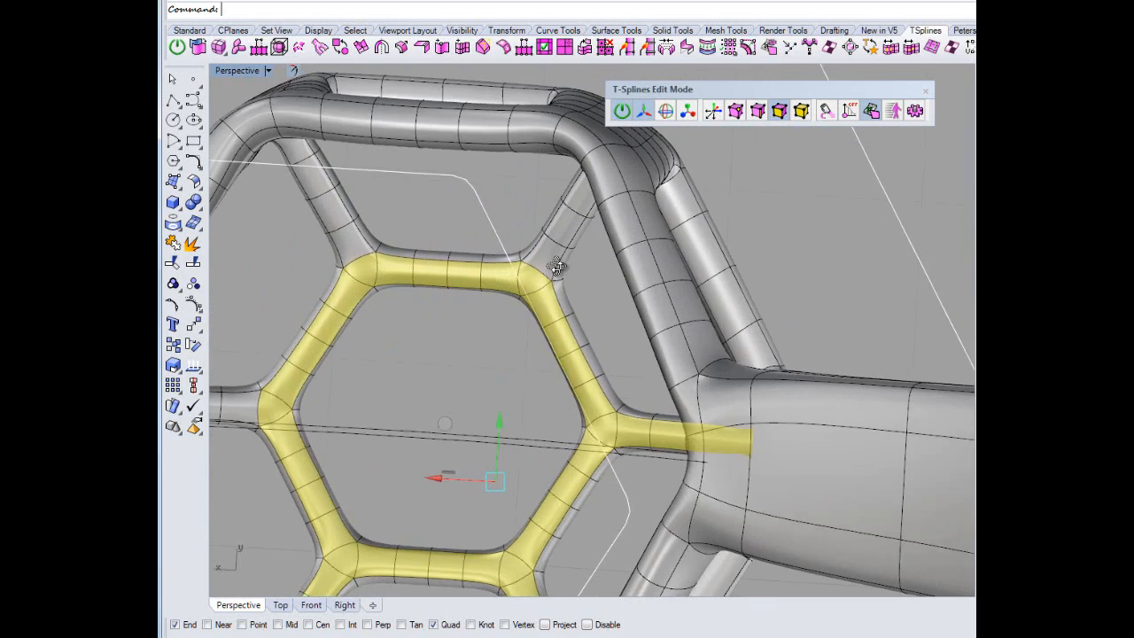
pyautogui.moveTo(558, 268); pyautogui.dragTo(436, 245, button='right')
pyautogui.keyDown('shift'); pyautogui.click(365, 230); pyautogui.keyUp('shift')
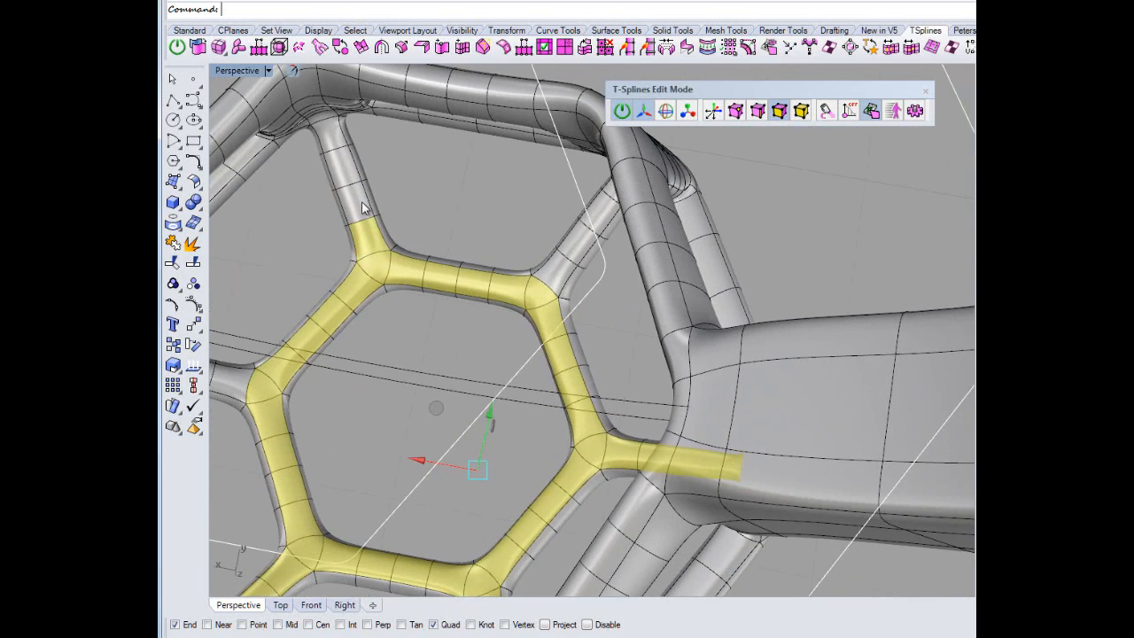
pyautogui.keyDown('shift'); pyautogui.click(357, 200); pyautogui.keyUp('shift')
pyautogui.keyDown('shift'); pyautogui.click(349, 173); pyautogui.keyUp('shift')
pyautogui.keyDown('shift'); pyautogui.click(340, 142); pyautogui.keyUp('shift')
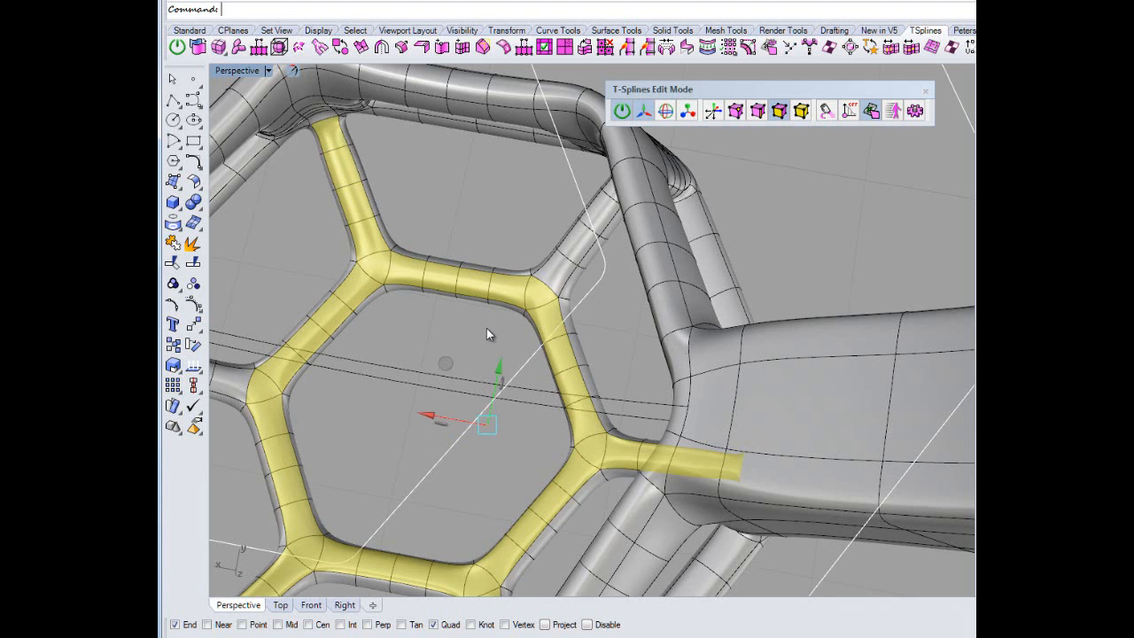
# Add the underside faces of the remaining two slanted ribs to the selection, out to the outer frame.
pyautogui.moveTo(390, 313); pyautogui.dragTo(494, 343, button='right')
pyautogui.keyDown('shift'); pyautogui.click(522, 310); pyautogui.keyUp('shift')
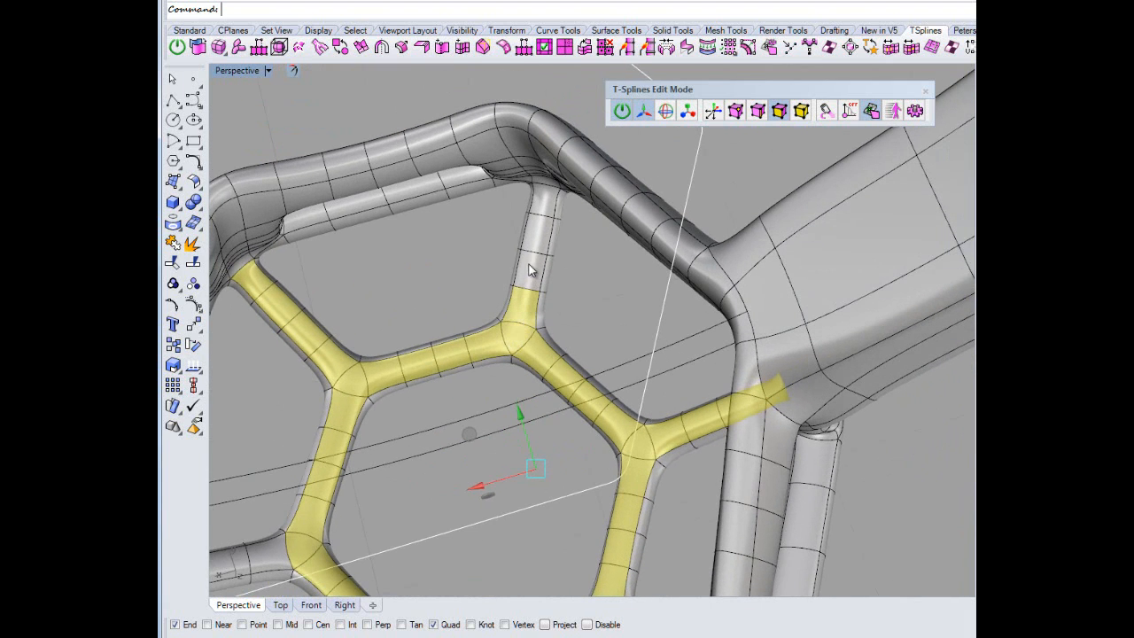
pyautogui.keyDown('shift'); pyautogui.click(532, 271); pyautogui.keyUp('shift')
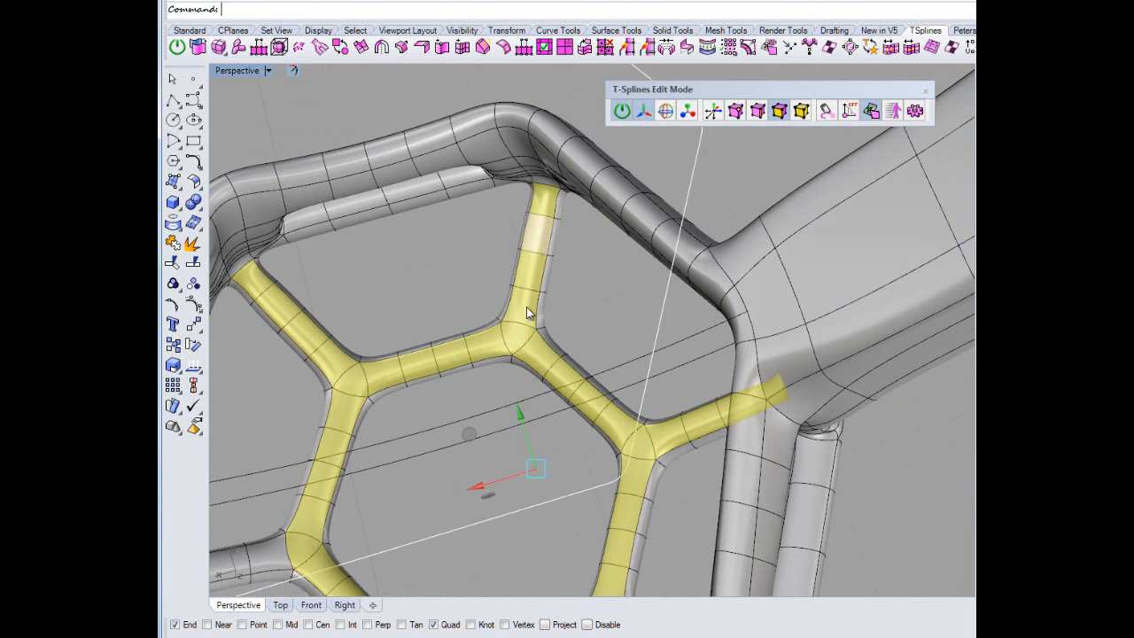
pyautogui.moveTo(526, 306); pyautogui.dragTo(470, 233, button='right')
pyautogui.keyDown('shift'); pyautogui.click(407, 160); pyautogui.keyUp('shift')
pyautogui.keyDown('shift'); pyautogui.click(397, 134); pyautogui.keyUp('shift')
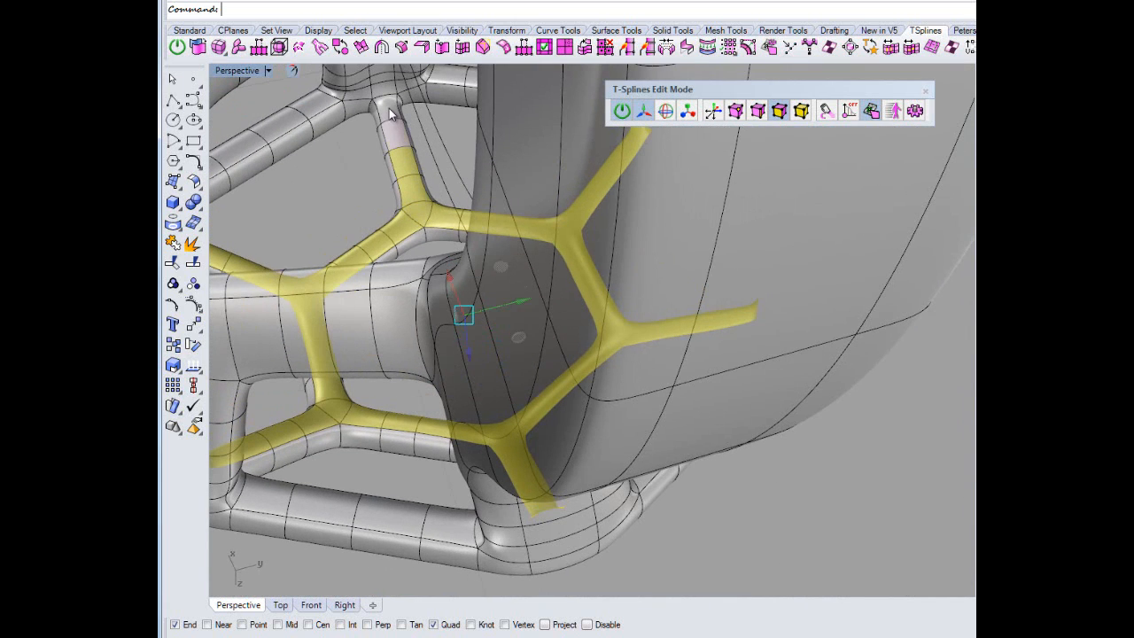
pyautogui.keyDown('shift'); pyautogui.click(389, 108); pyautogui.keyUp('shift')
# Move the selected underside faces of the rim and ribs slightly downward along the vertical axis.
pyautogui.moveTo(791, 291); pyautogui.dragTo(546, 308, button='right')
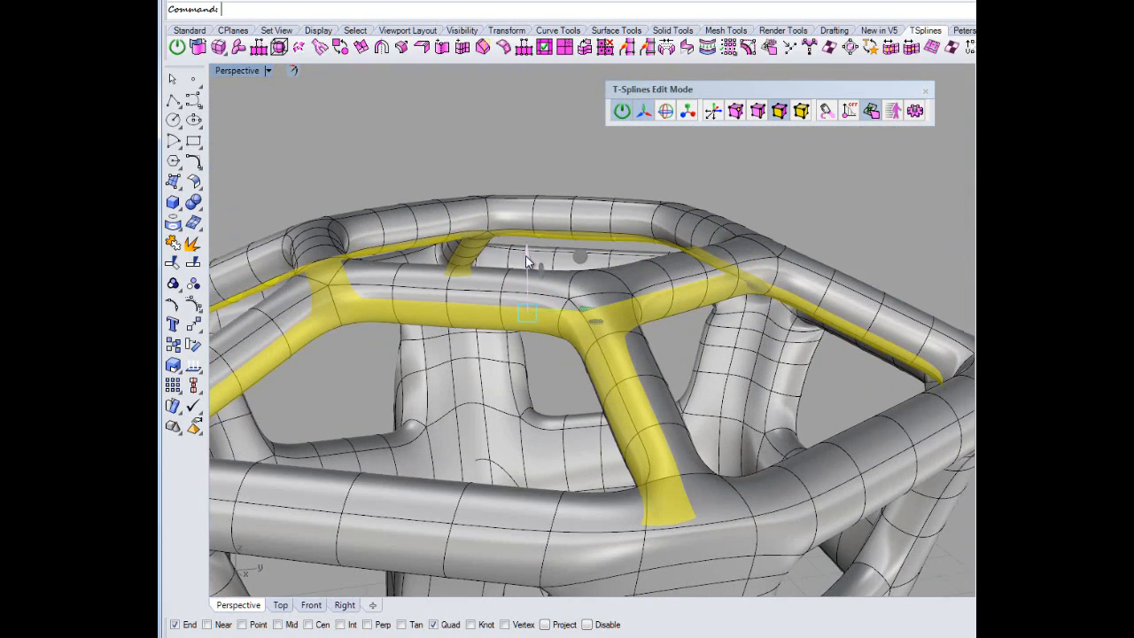
pyautogui.click(527, 268)
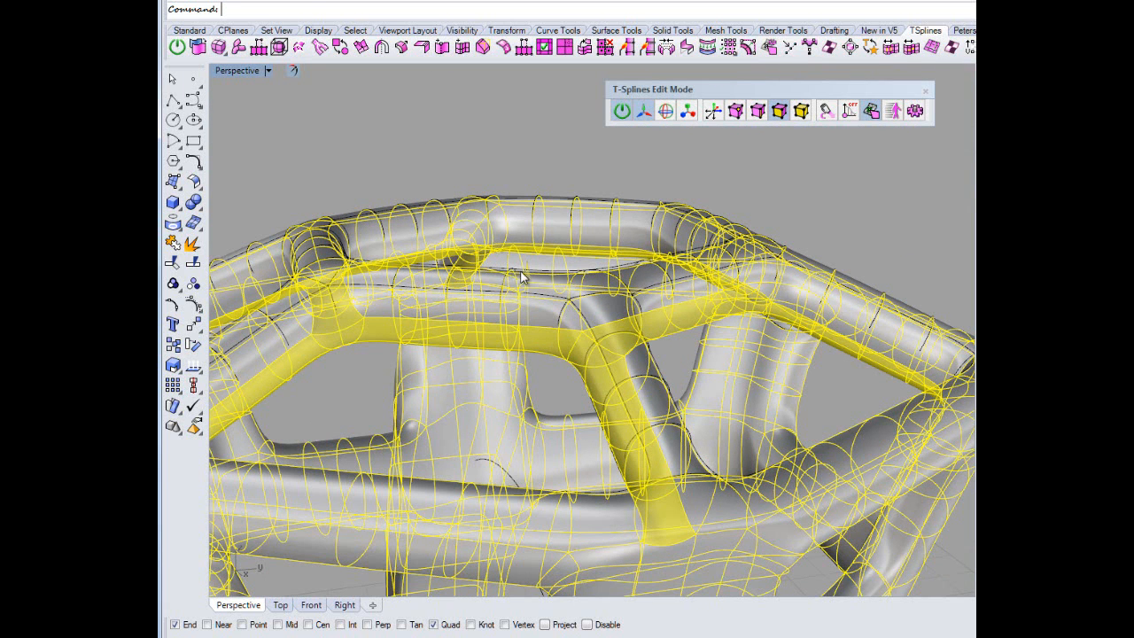
pyautogui.click(527, 280)
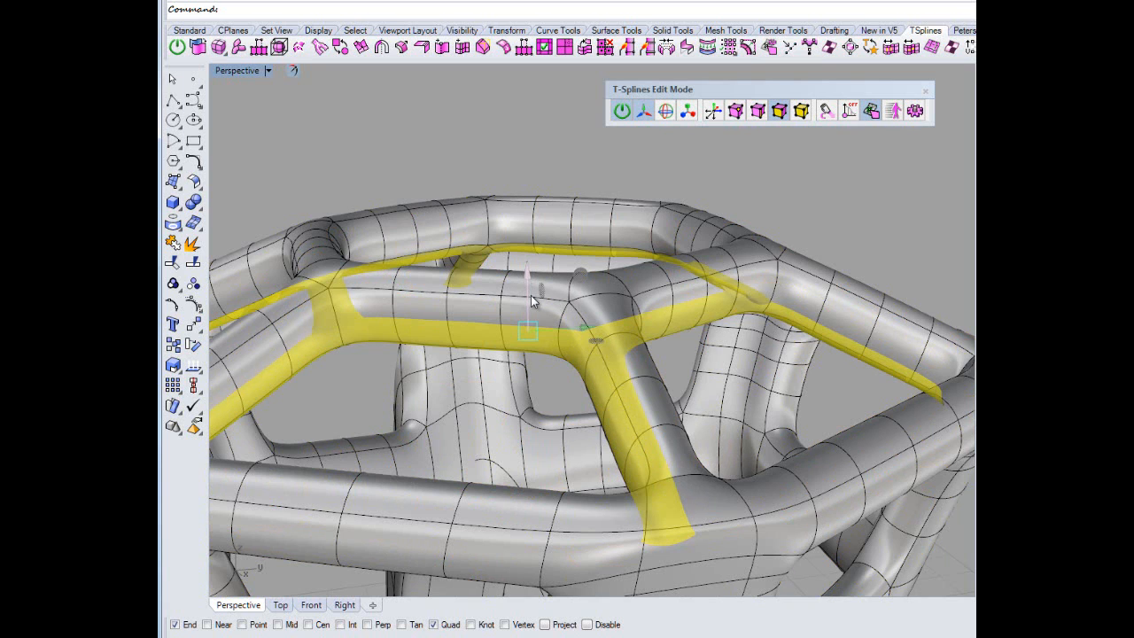
# Try lowering the selected underside faces further, check where a rib meets the head's upright, and undo the last move.
pyautogui.click(531, 295)
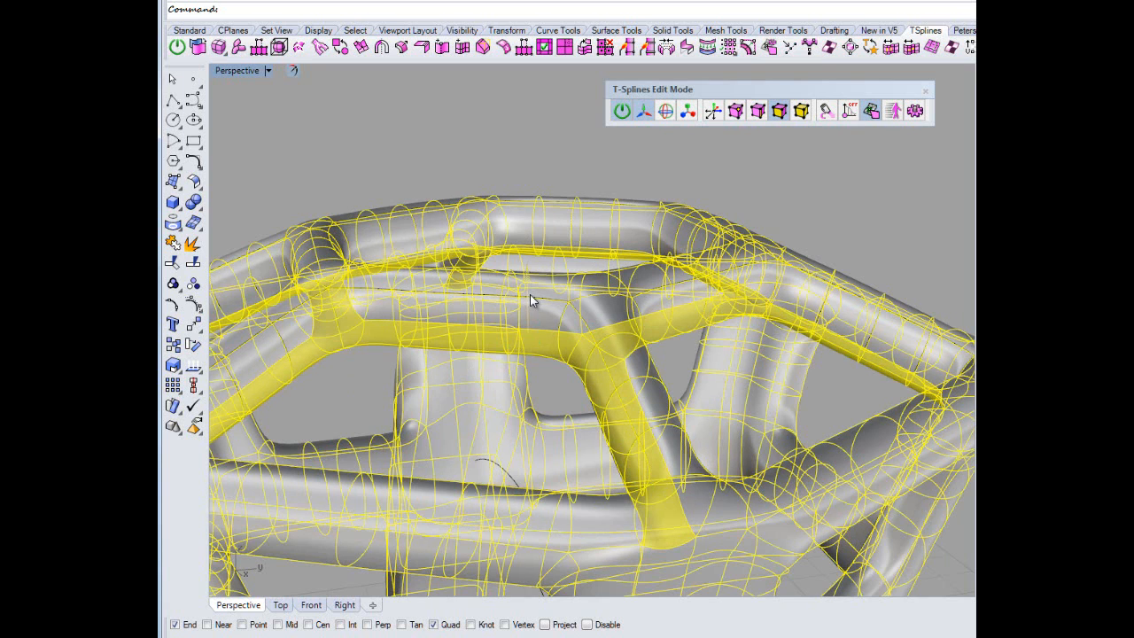
pyautogui.click(435, 135)
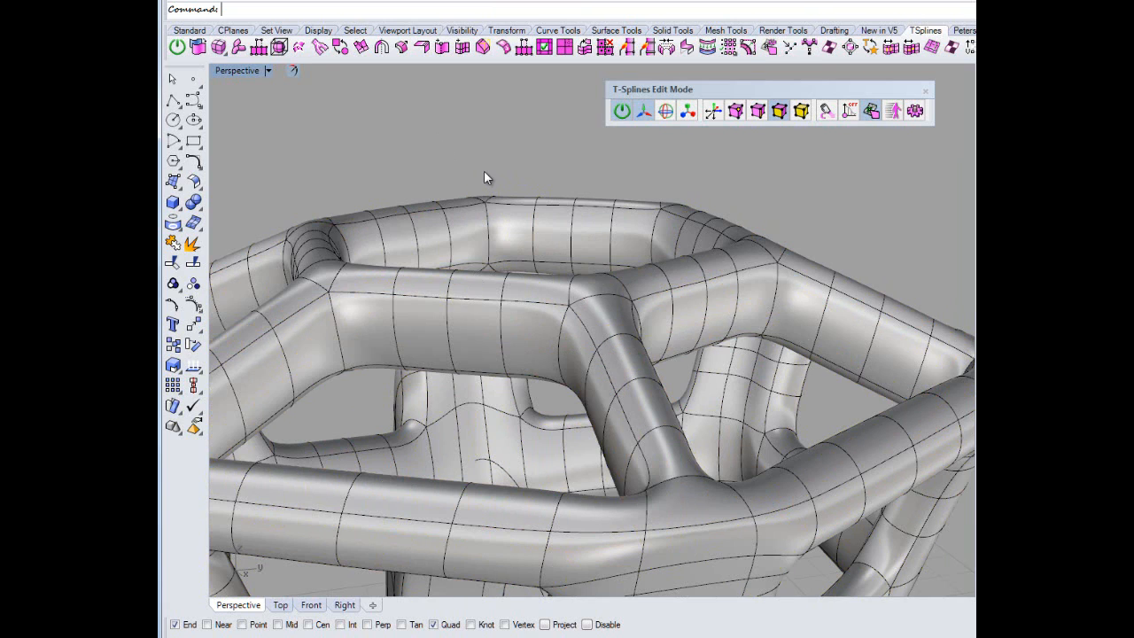
pyautogui.moveTo(455, 235); pyautogui.dragTo(642, 324, button='right')
pyautogui.scroll(8, 645, 320)
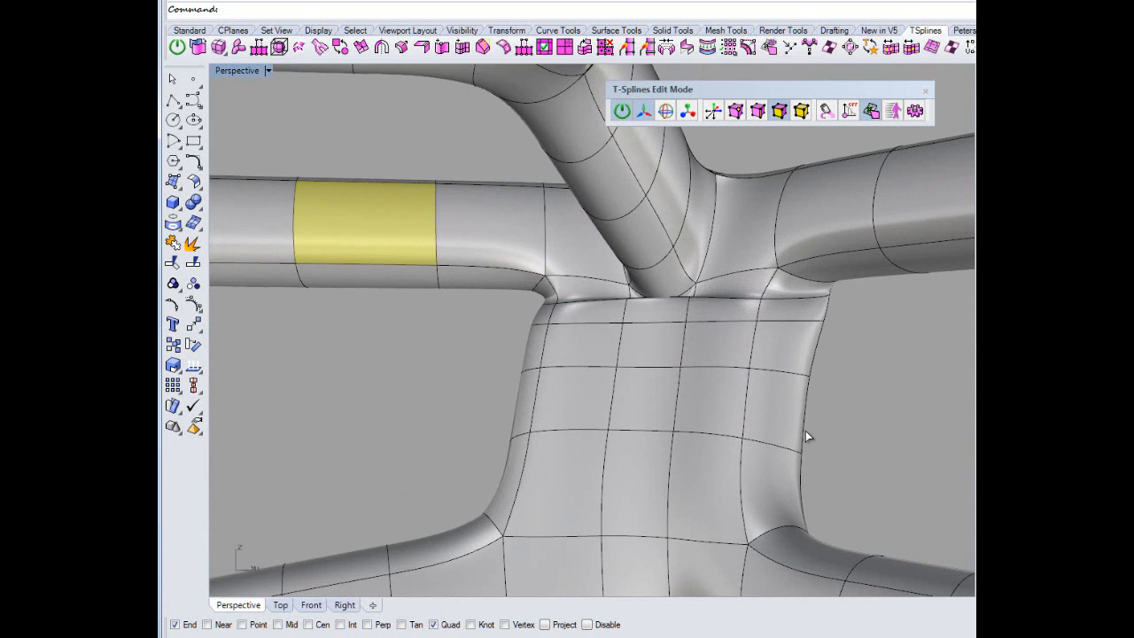
pyautogui.hotkey('ctrl', 'z')
# Lower the selected underside faces by a small amount to thicken the rails, then deselect them and leave T-Splines edit mode.
pyautogui.moveTo(752, 316); pyautogui.dragTo(660, 312, button='right')
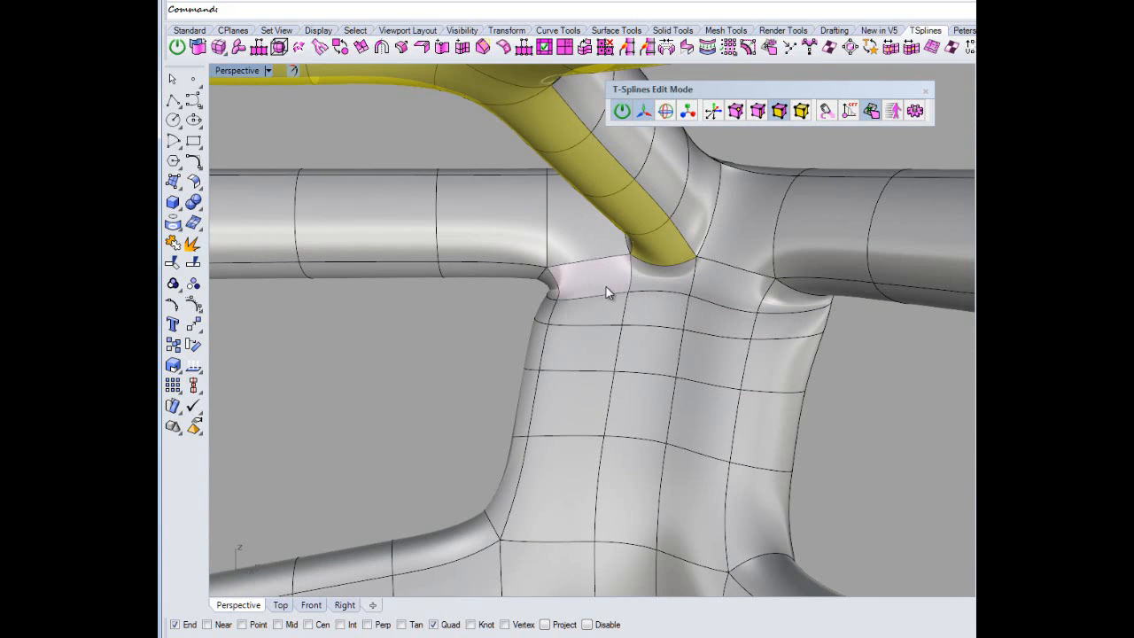
pyautogui.moveTo(764, 380); pyautogui.dragTo(518, 404, button='right')
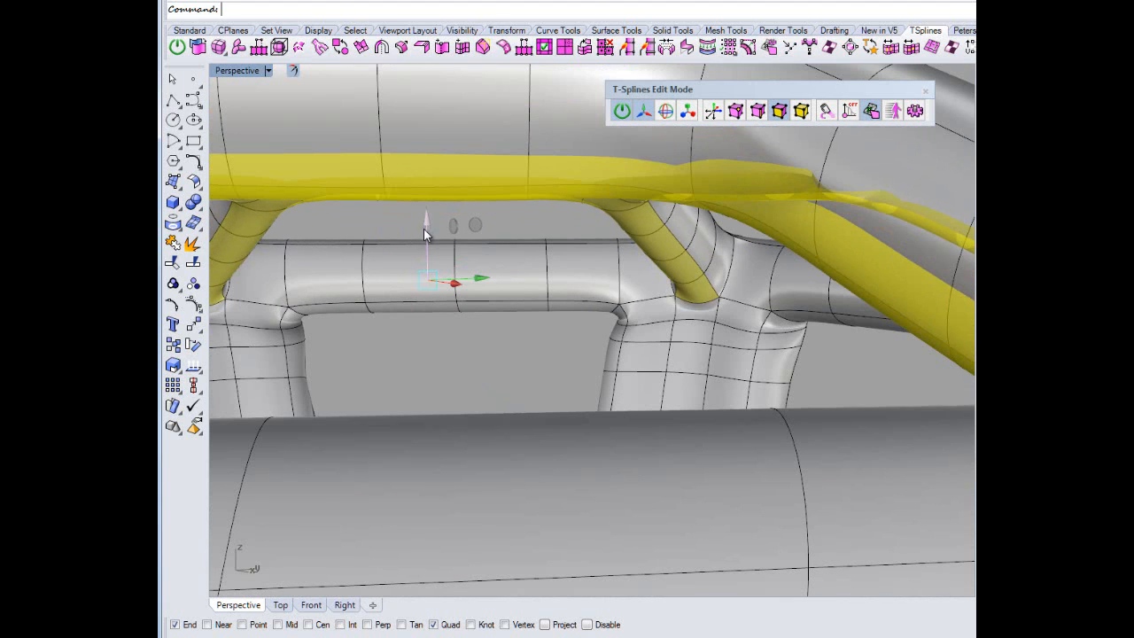
pyautogui.moveTo(423, 230); pyautogui.dragTo(424, 230)
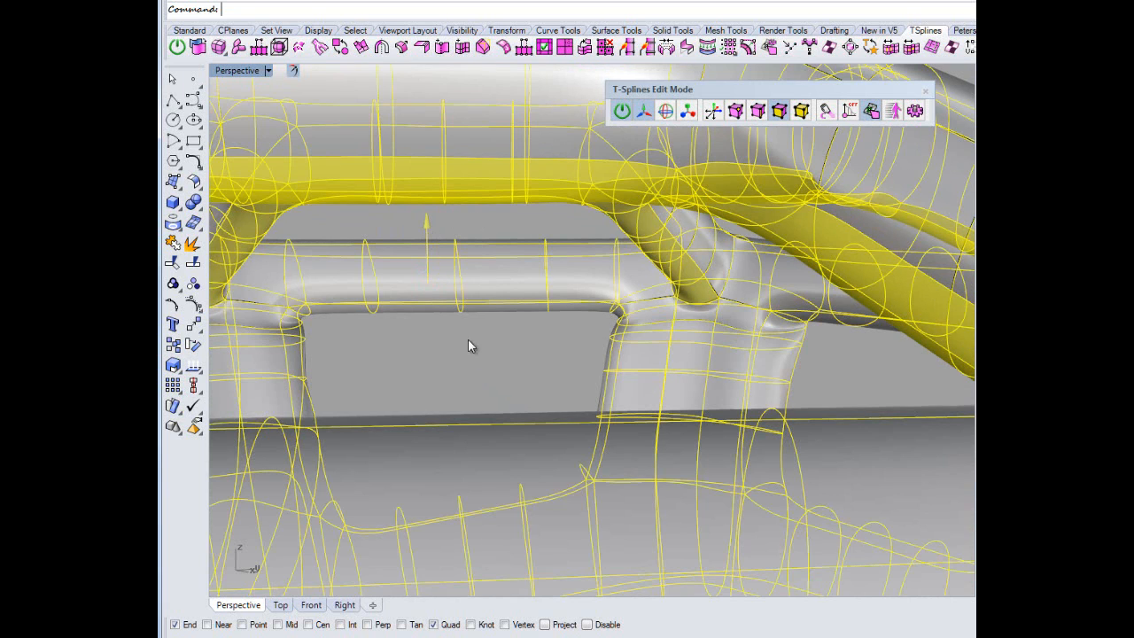
pyautogui.moveTo(461, 372); pyautogui.dragTo(463, 372)
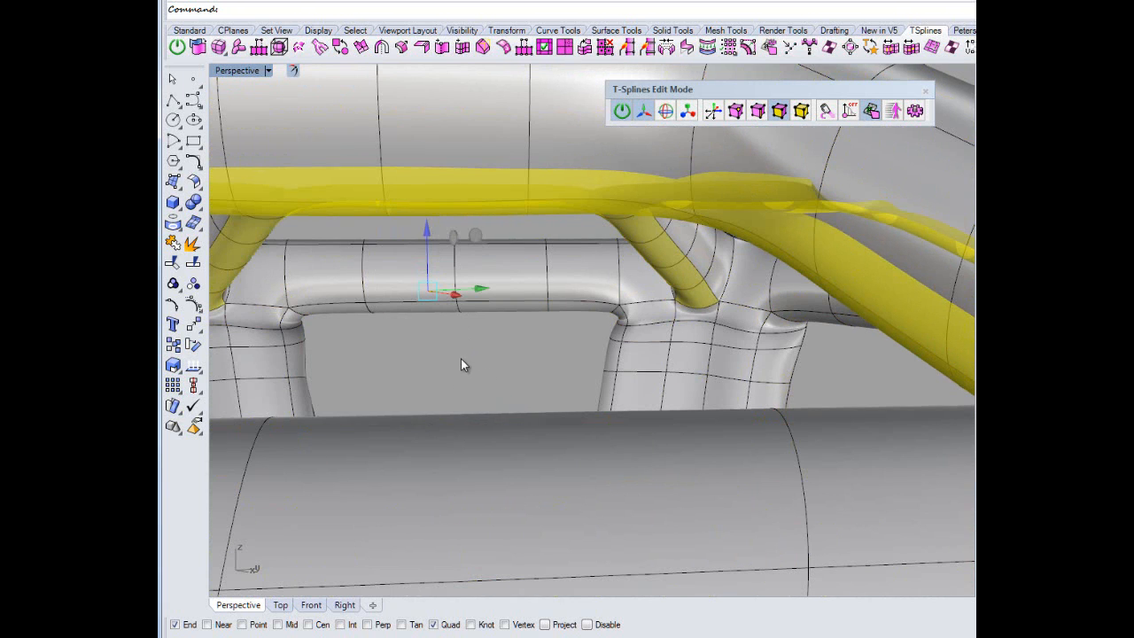
pyautogui.click(476, 342)
pyautogui.press('Escape')
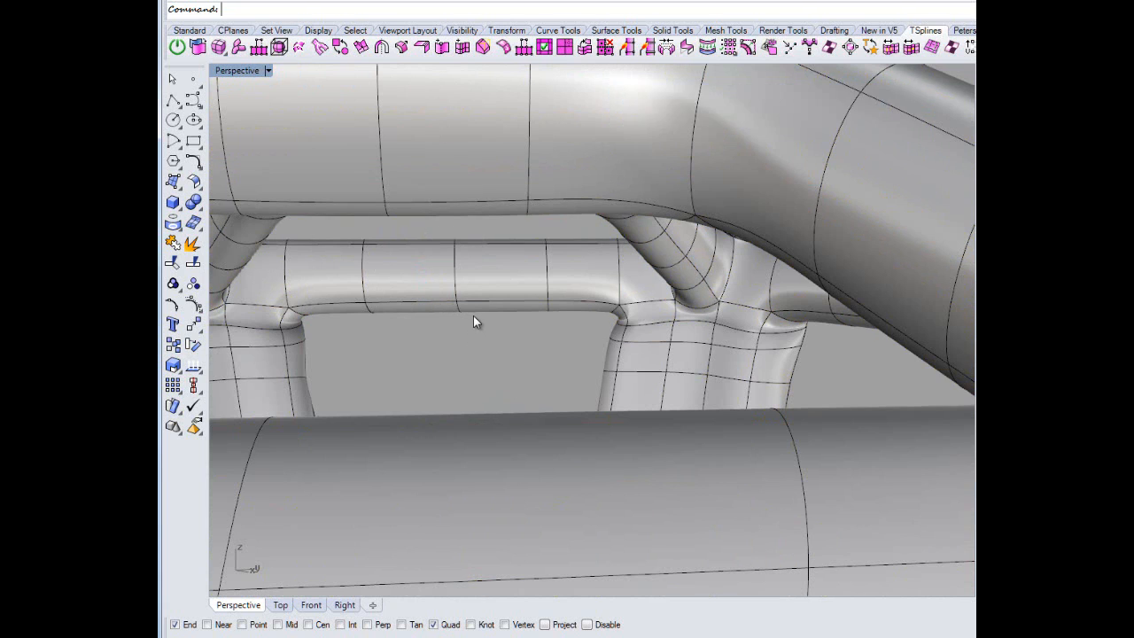
# Make the ring's T-spline surface uniform with the T-Splines repair command.
pyautogui.scroll(-8, 473, 315)
pyautogui.moveTo(491, 314); pyautogui.dragTo(513, 277, button='right')
pyautogui.scroll(-5, 507, 297)
pyautogui.scroll(8, 489, 372)
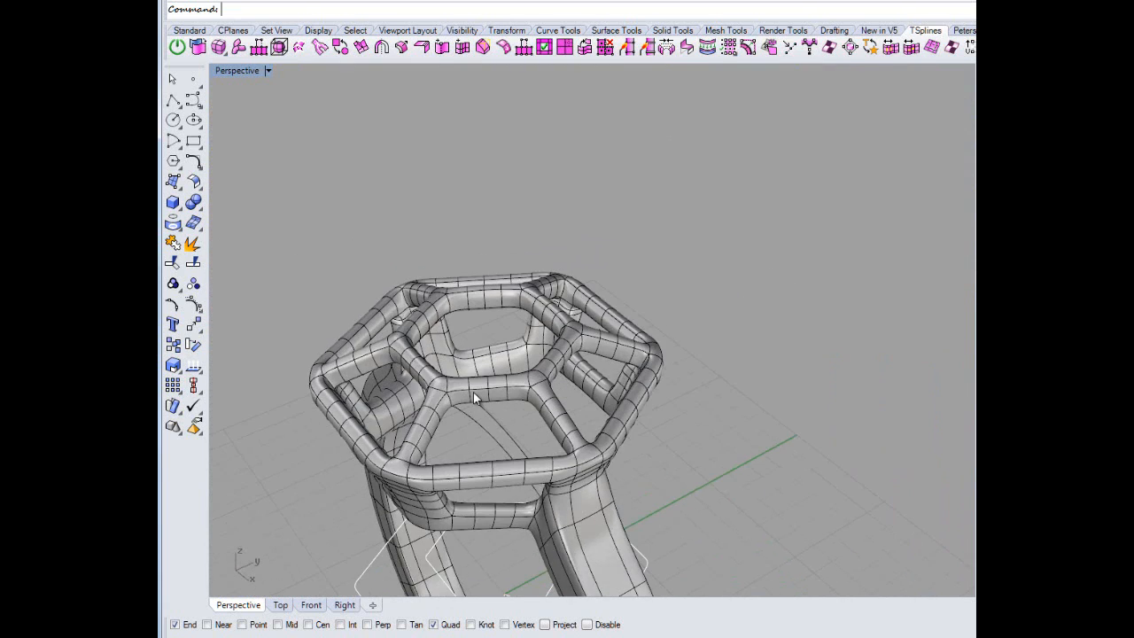
pyautogui.click(524, 430)
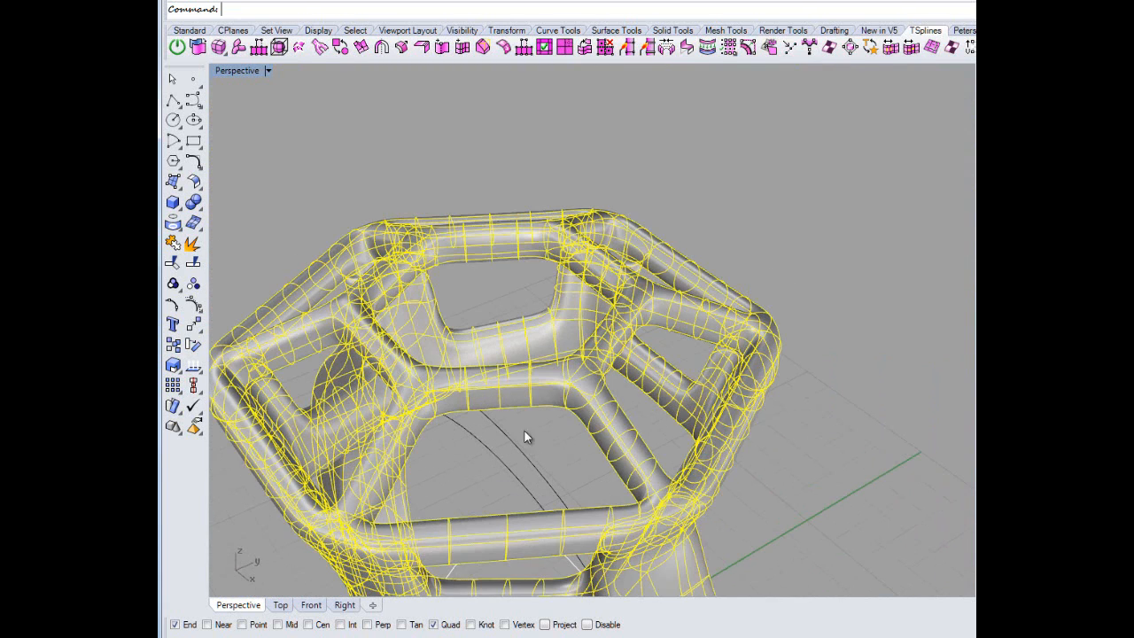
pyautogui.click(755, 126)
pyautogui.click(737, 1)
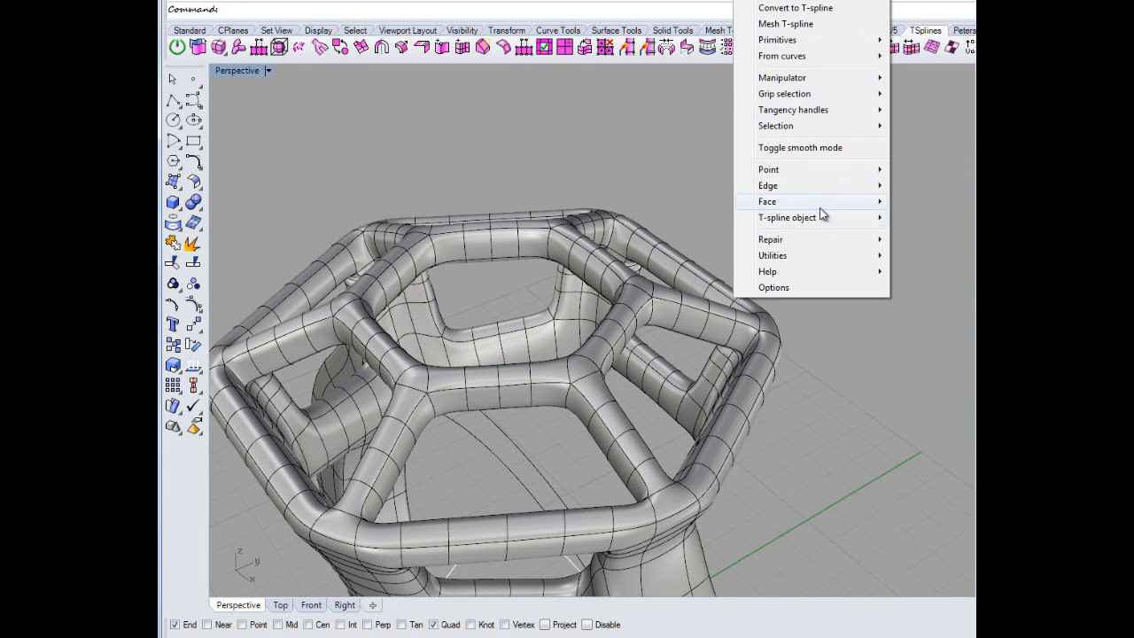
pyautogui.moveTo(810, 242)
pyautogui.click(922, 240)
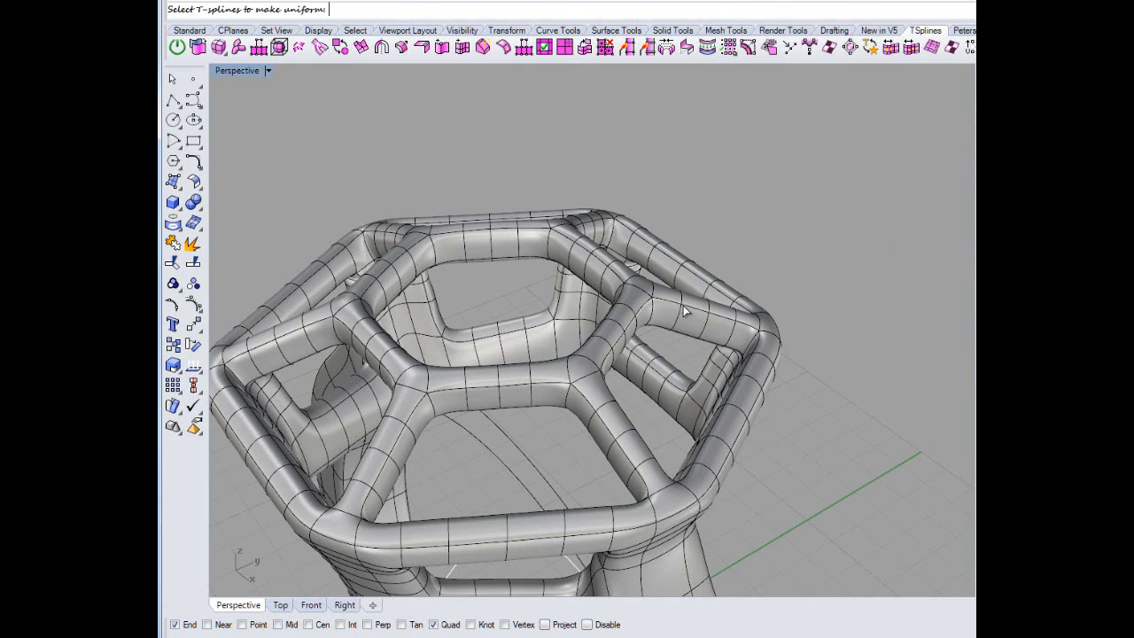
pyautogui.click(685, 311)
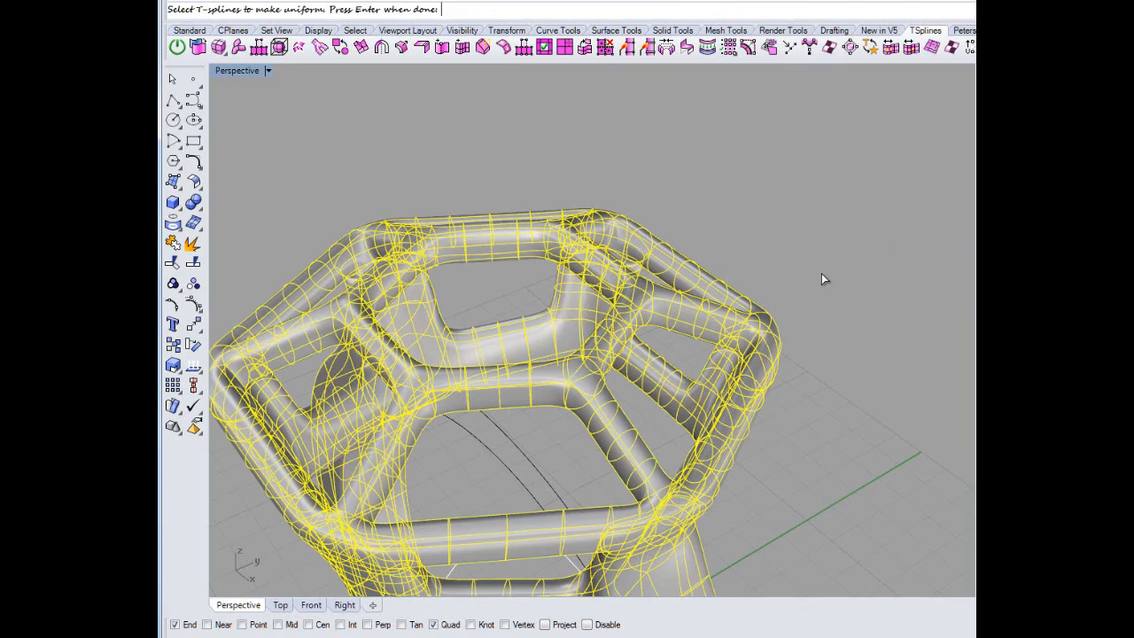
pyautogui.press('Return')
# Inspect the joints between the ribs, outer frame and uprights, and run Make Uniform once more on the ring's T-spline.
pyautogui.moveTo(785, 287); pyautogui.dragTo(660, 305, button='right')
pyautogui.scroll(8, 350, 259)
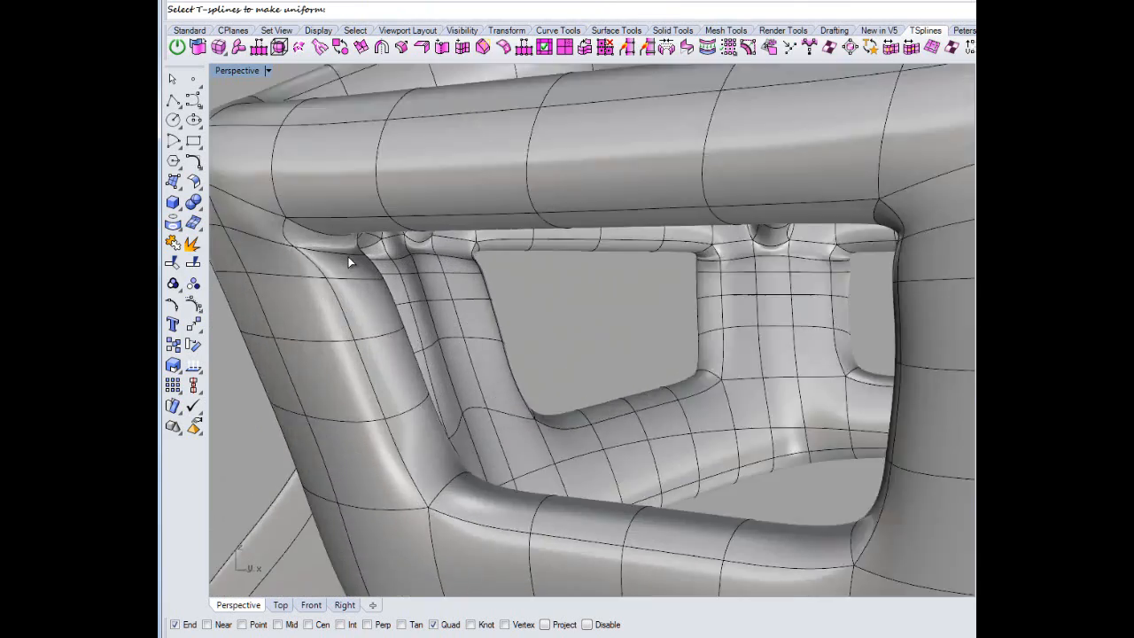
pyautogui.scroll(3, 349, 262)
pyautogui.scroll(-3, 349, 262)
pyautogui.scroll(3, 426, 272)
pyautogui.moveTo(503, 258); pyautogui.dragTo(399, 225, button='right')
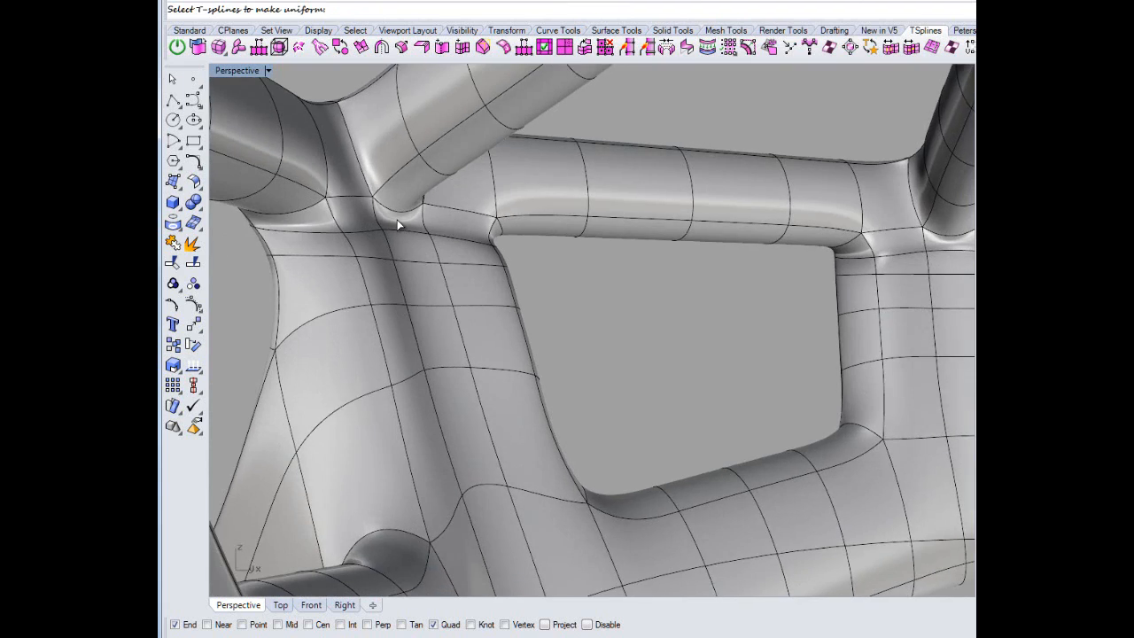
pyautogui.scroll(3, 398, 225)
pyautogui.click(415, 229)
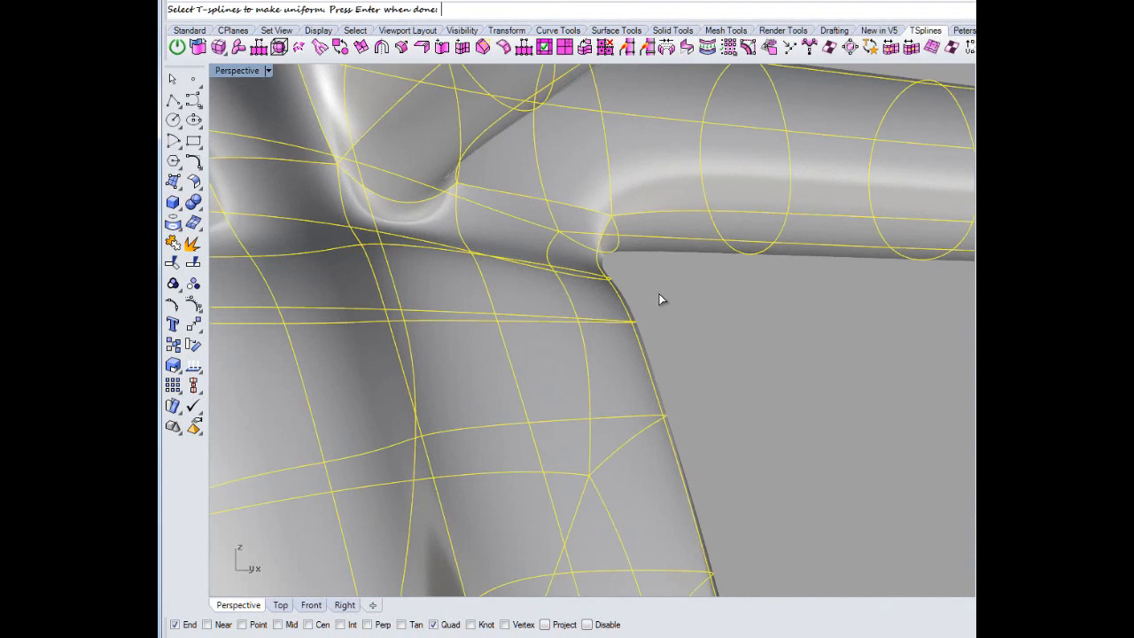
pyautogui.scroll(-3, 752, 351)
pyautogui.press('Return')
# Examine the thickened ring head and its joints with the shank from several sides and distances.
pyautogui.scroll(-8, 684, 336)
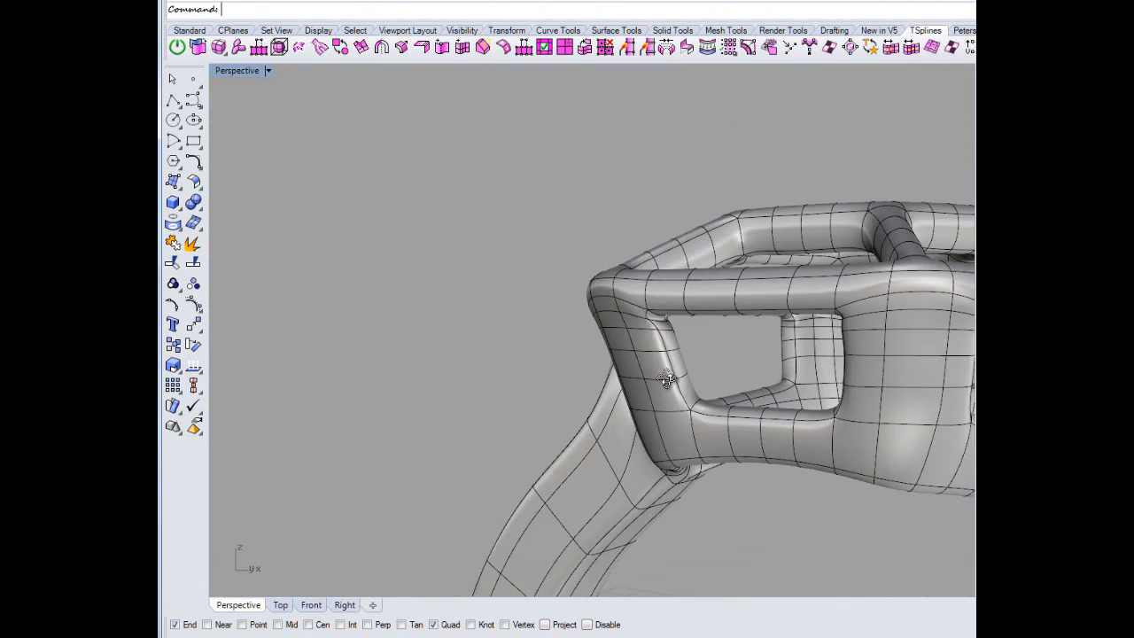
pyautogui.scroll(-2, 771, 472)
pyautogui.moveTo(802, 443); pyautogui.dragTo(671, 418, button='right')
pyautogui.scroll(9, 664, 418)
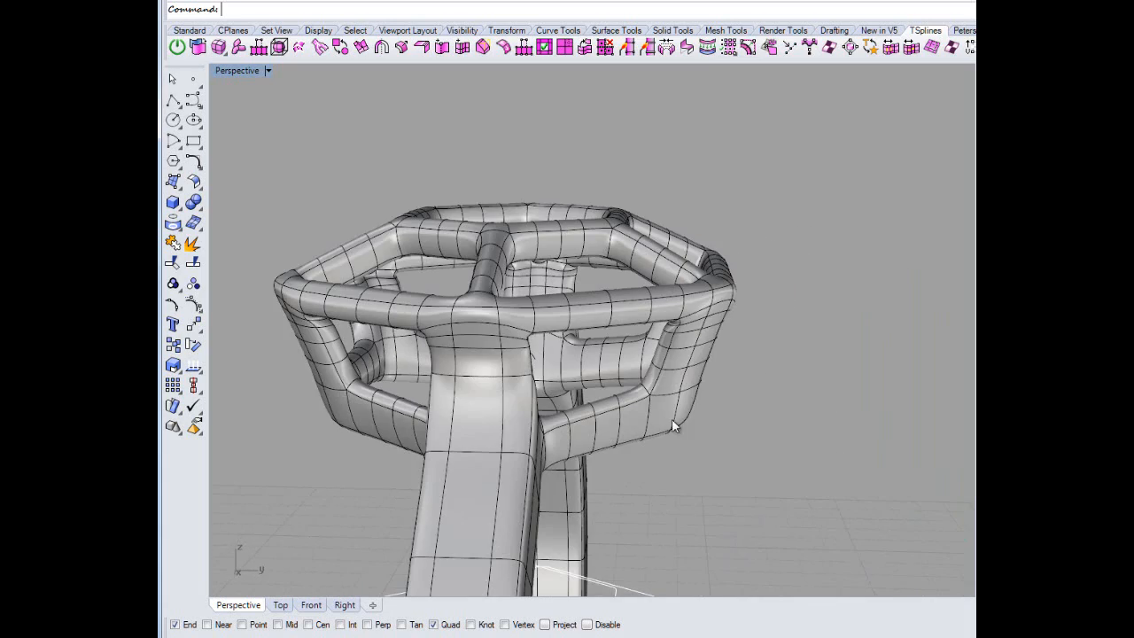
pyautogui.scroll(-5, 656, 419)
pyautogui.scroll(-5, 736, 432)
pyautogui.moveTo(747, 451); pyautogui.dragTo(554, 563, button='right')
pyautogui.scroll(7, 555, 562)
pyautogui.scroll(-7, 586, 476)
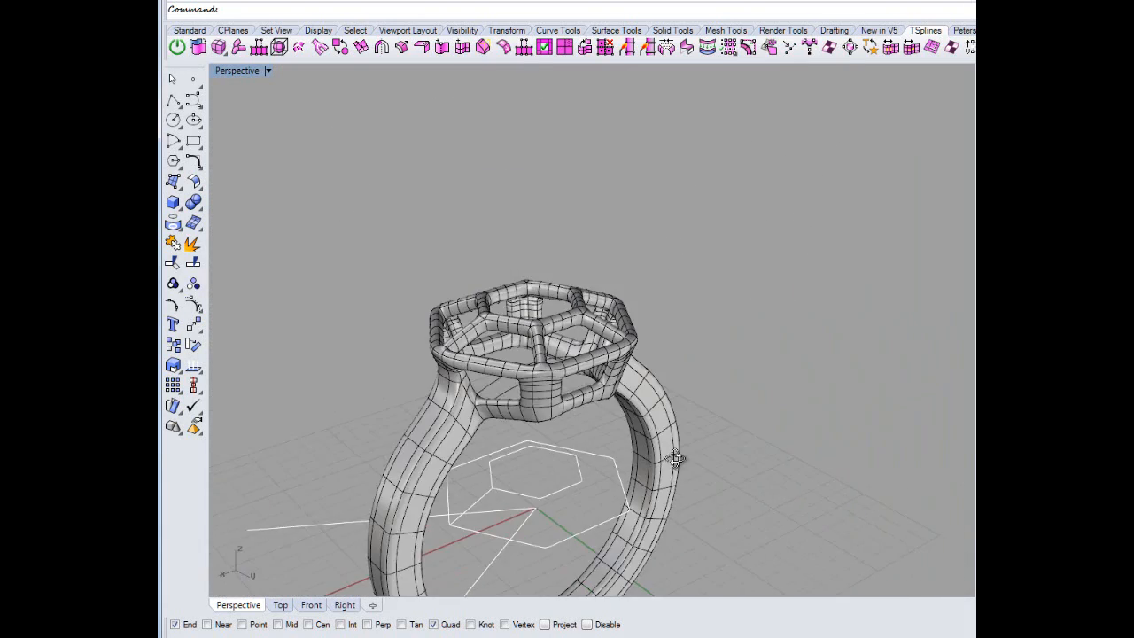
# Show the hidden purple inset solid again and check how it sits in the head's windows on the whole ring.
pyautogui.moveTo(679, 458); pyautogui.dragTo(808, 407, button='right')
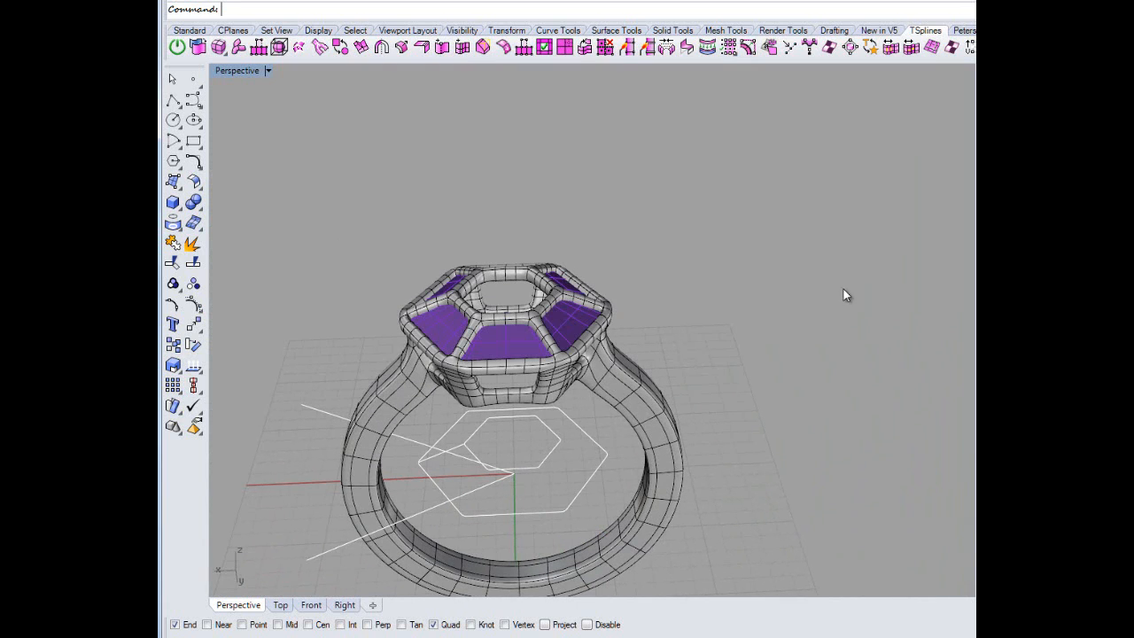
pyautogui.moveTo(815, 333); pyautogui.dragTo(731, 306, button='right')
pyautogui.scroll(-2, 726, 362)
pyautogui.scroll(5, 665, 459)
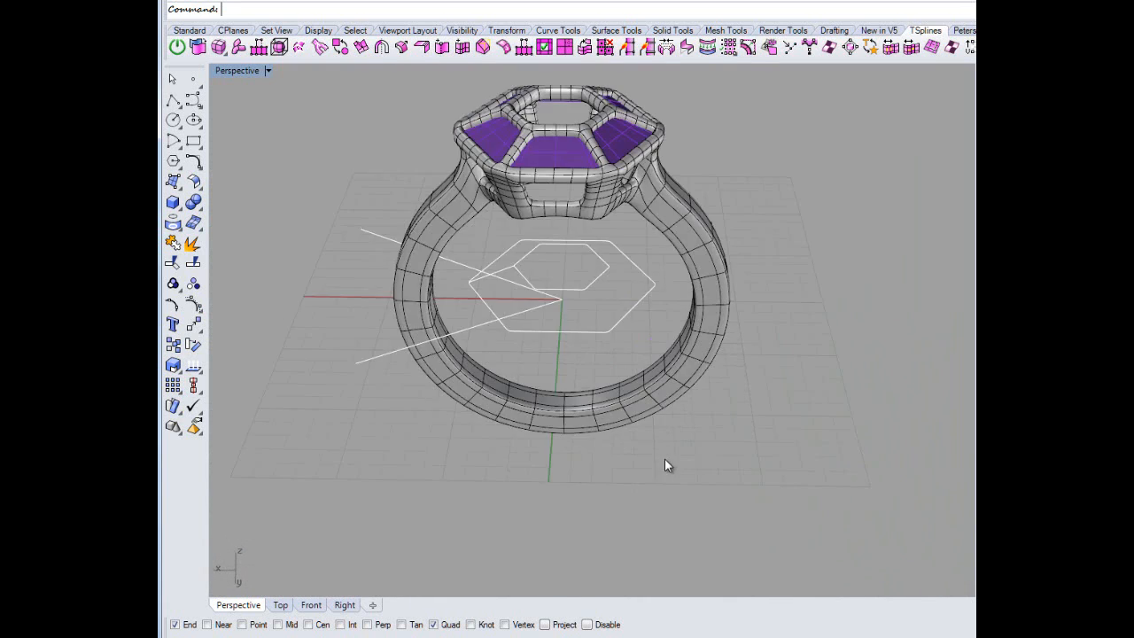
pyautogui.scroll(-7, 593, 210)
pyautogui.scroll(4, 569, 126)
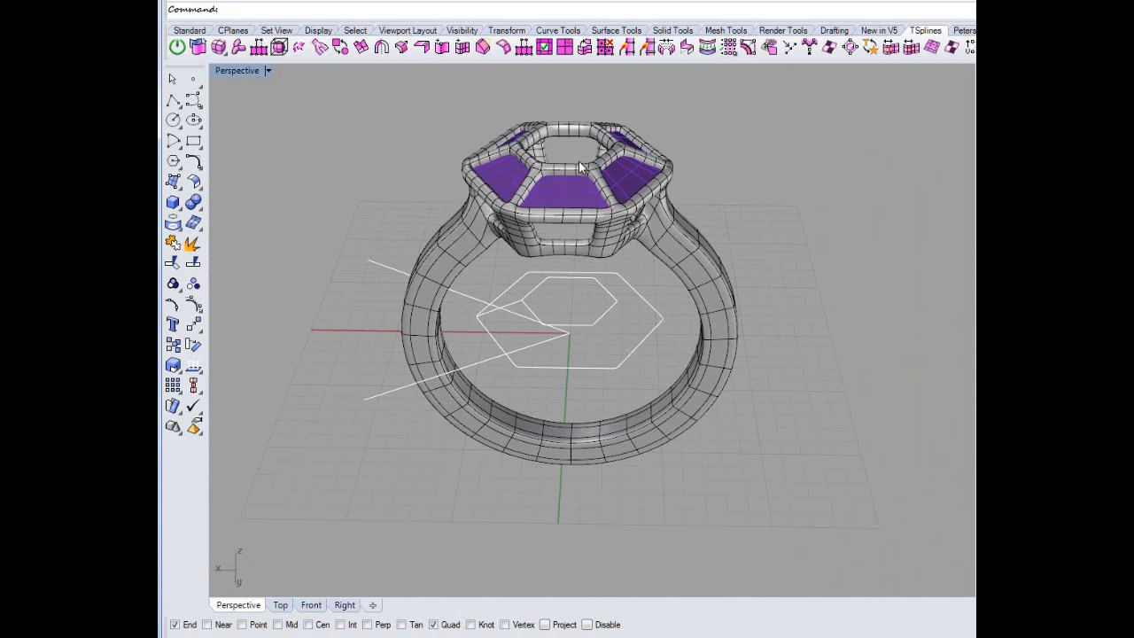
# Copy the ring's T-spline in place and give the ring the same purple layer colour as the inset, then deselect it.
pyautogui.click(696, 254)
pyautogui.click(709, 256)
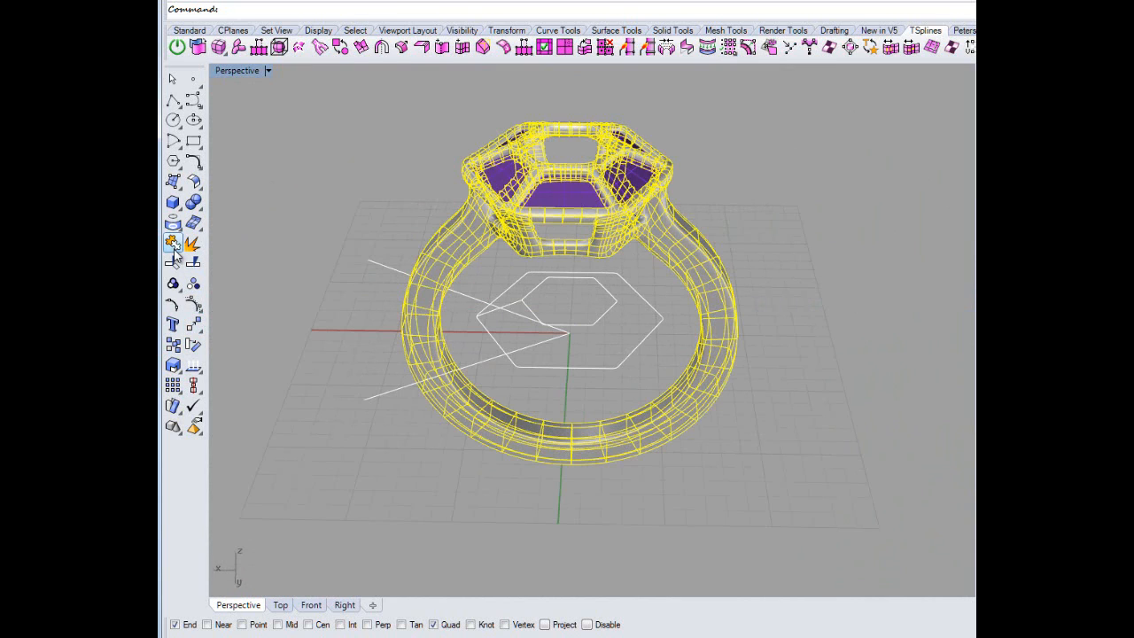
pyautogui.click(172, 347)
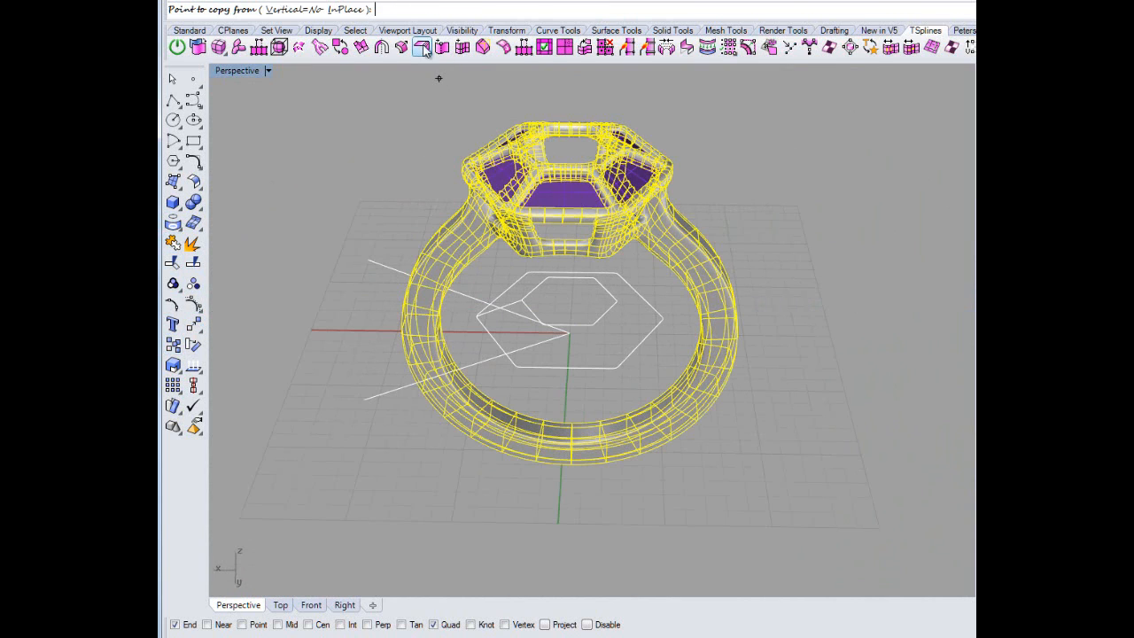
pyautogui.click(345, 10)
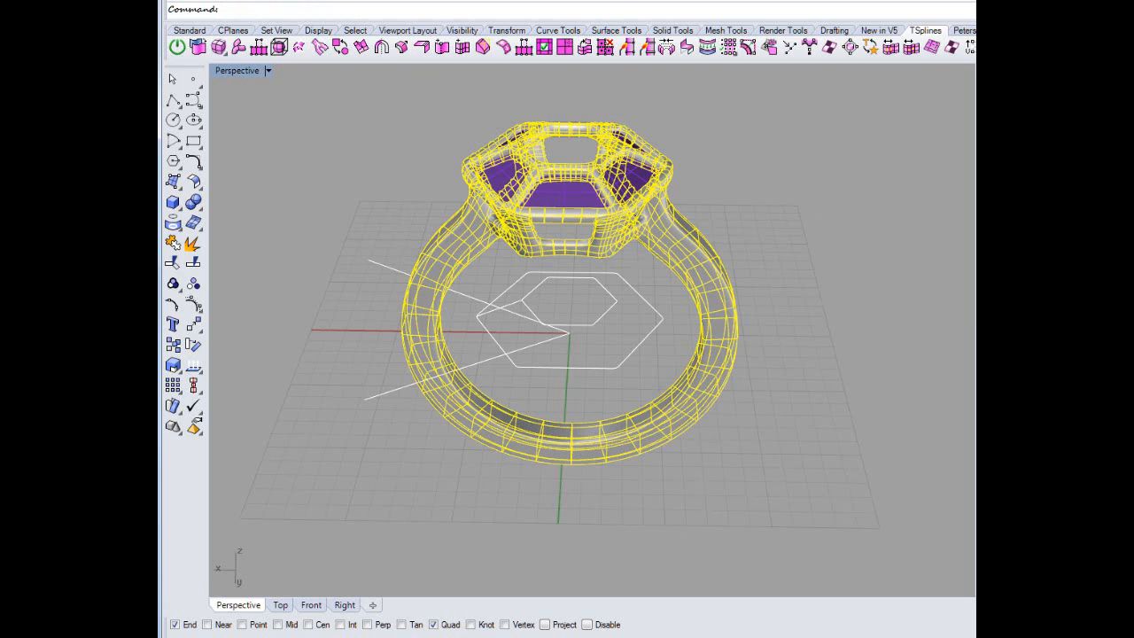
pyautogui.click(875, 466)
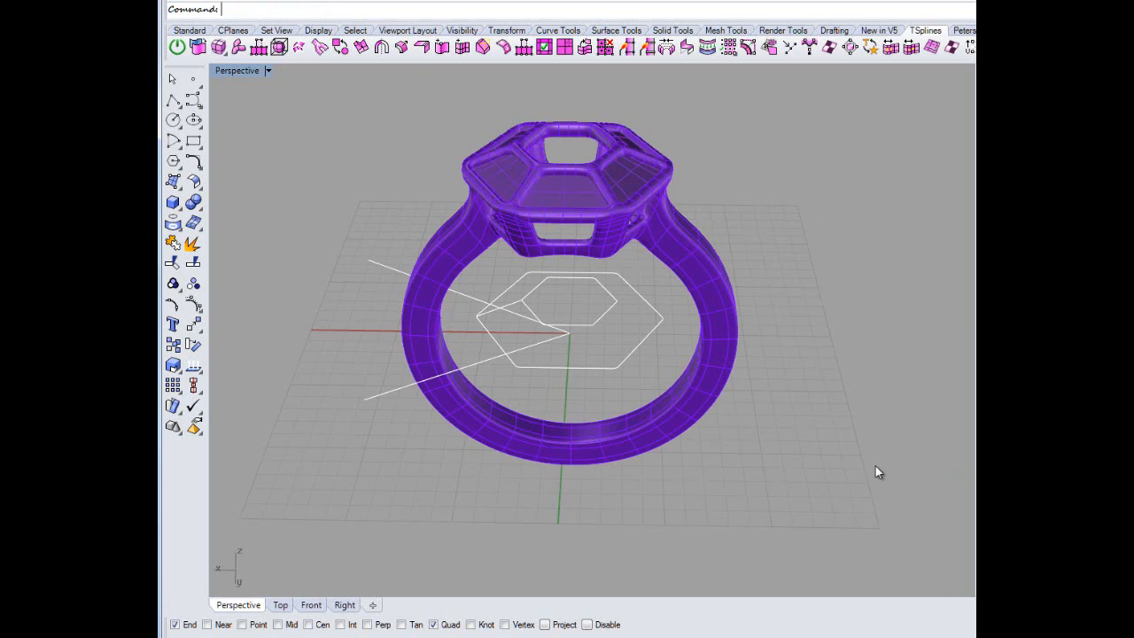
# Hide the purple hexagonal inset again and check the overlapping T-spline surfaces on the ring's shank, leaving nothing selected.
pyautogui.moveTo(887, 458); pyautogui.dragTo(865, 419, button='right')
pyautogui.click(721, 361)
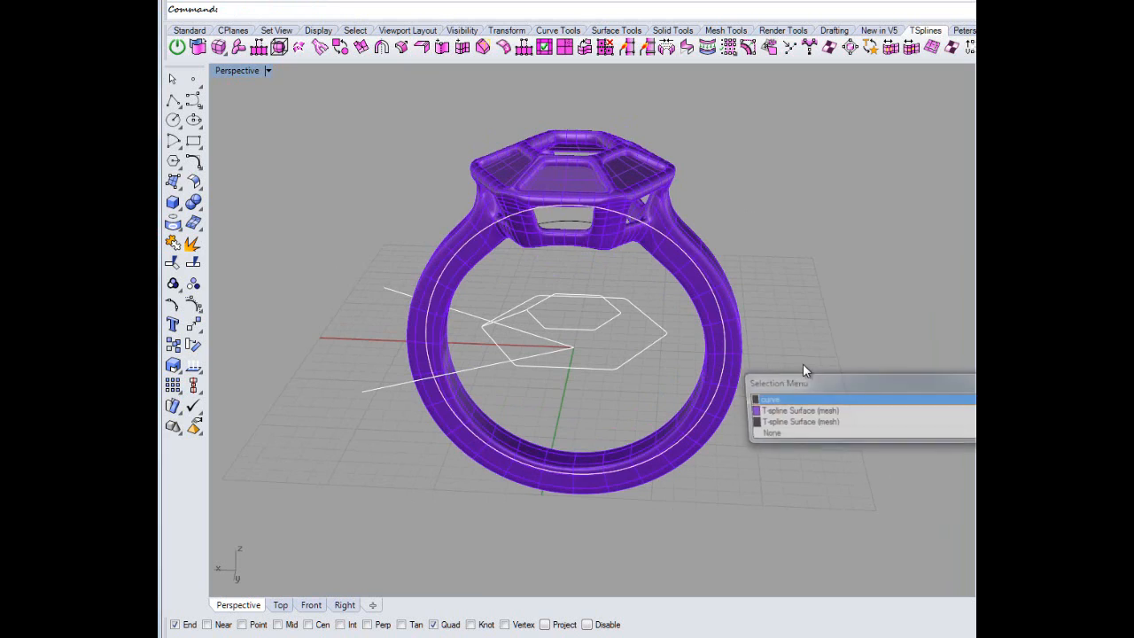
pyautogui.click(875, 240)
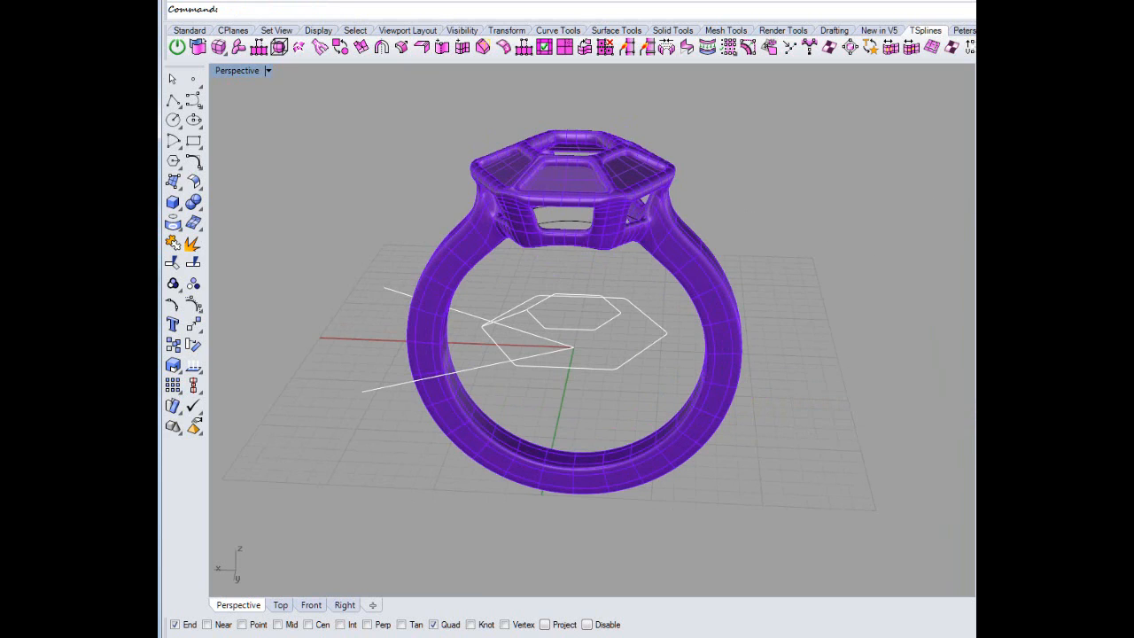
pyautogui.hotkey('ctrl', 'z')
pyautogui.hotkey('ctrl', 'y')
pyautogui.hotkey('ctrl', 'z')
pyautogui.click(692, 281)
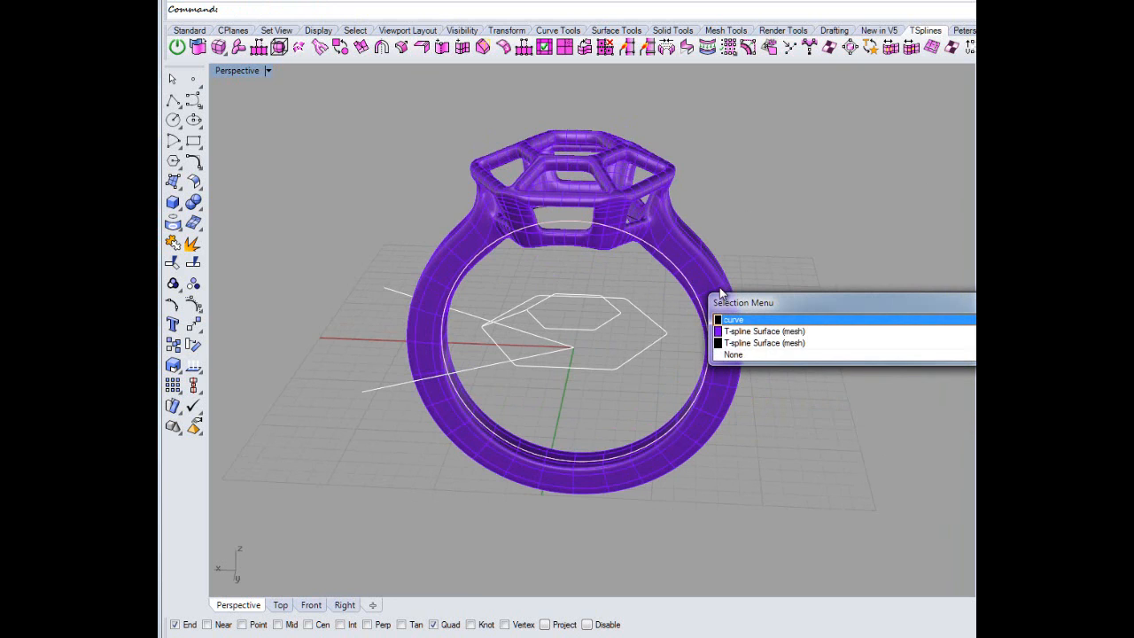
pyautogui.click(757, 343)
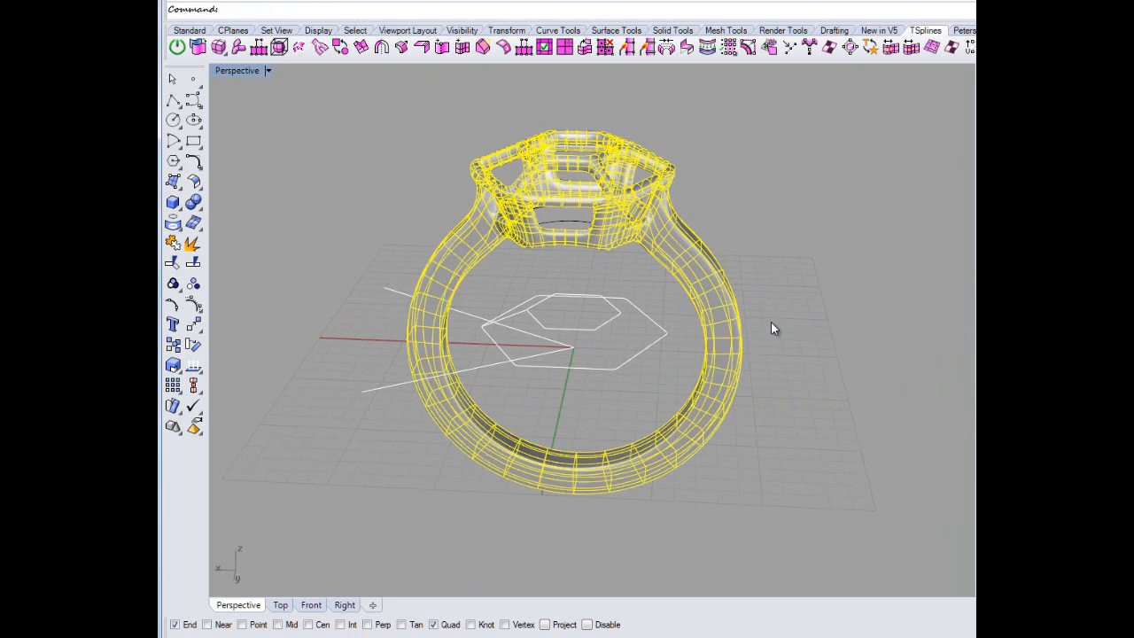
pyautogui.press('Escape')
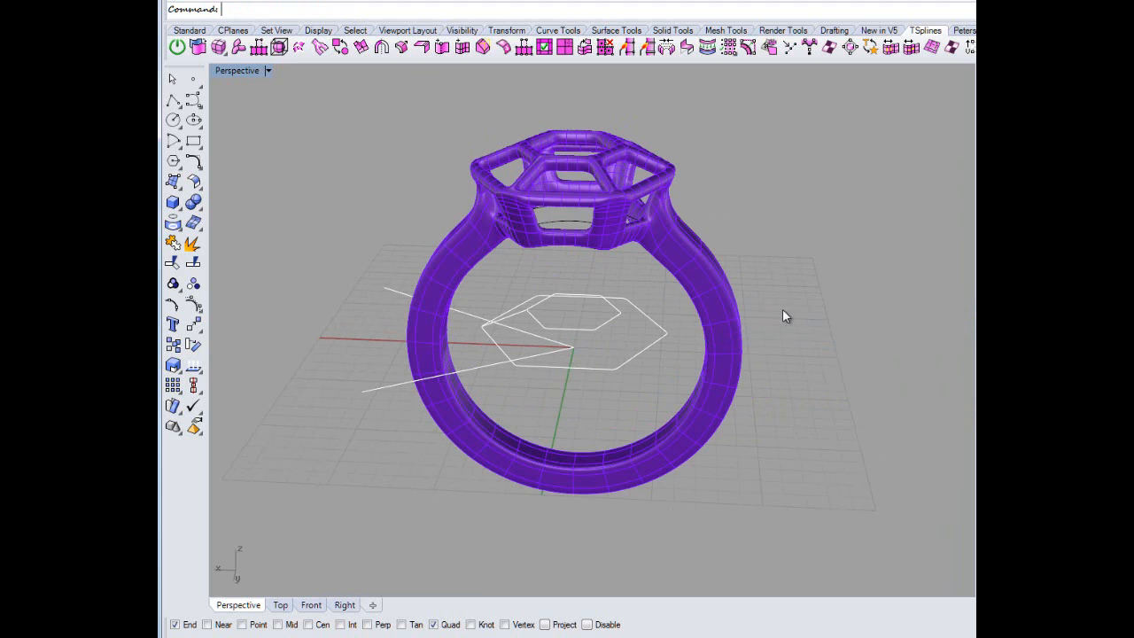
# Convert the purple copy of the ring's T-spline to a NURBS polysurface, then deselect it.
pyautogui.moveTo(783, 312); pyautogui.dragTo(770, 324, button='right')
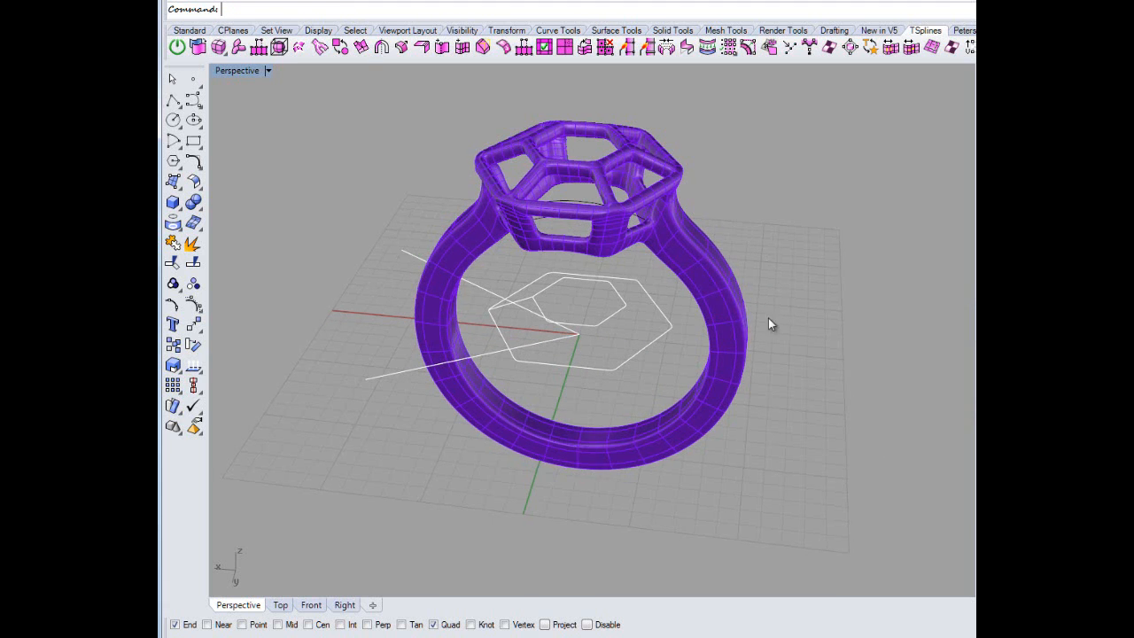
pyautogui.click(707, 250)
pyautogui.click(805, 251)
pyautogui.click(707, 269)
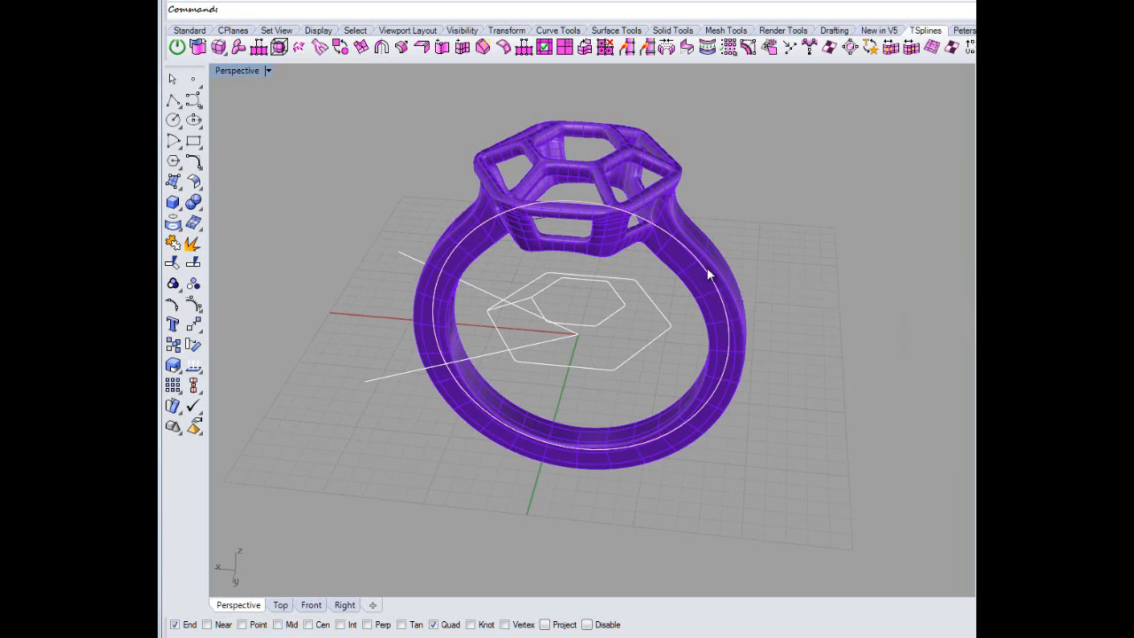
pyautogui.click(661, 207)
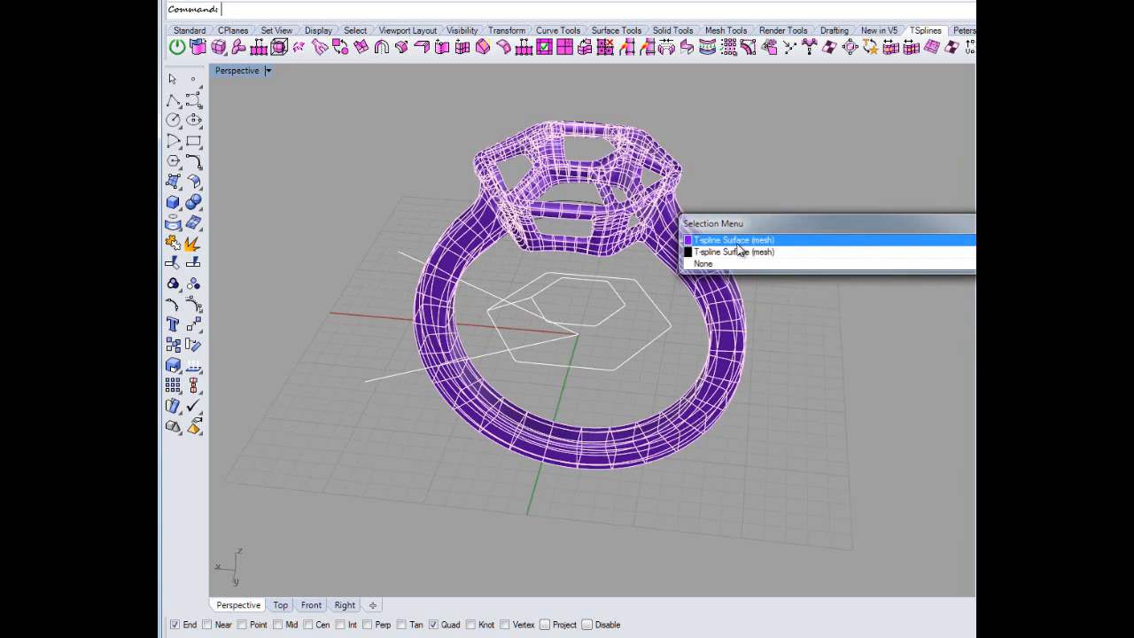
pyautogui.click(771, 240)
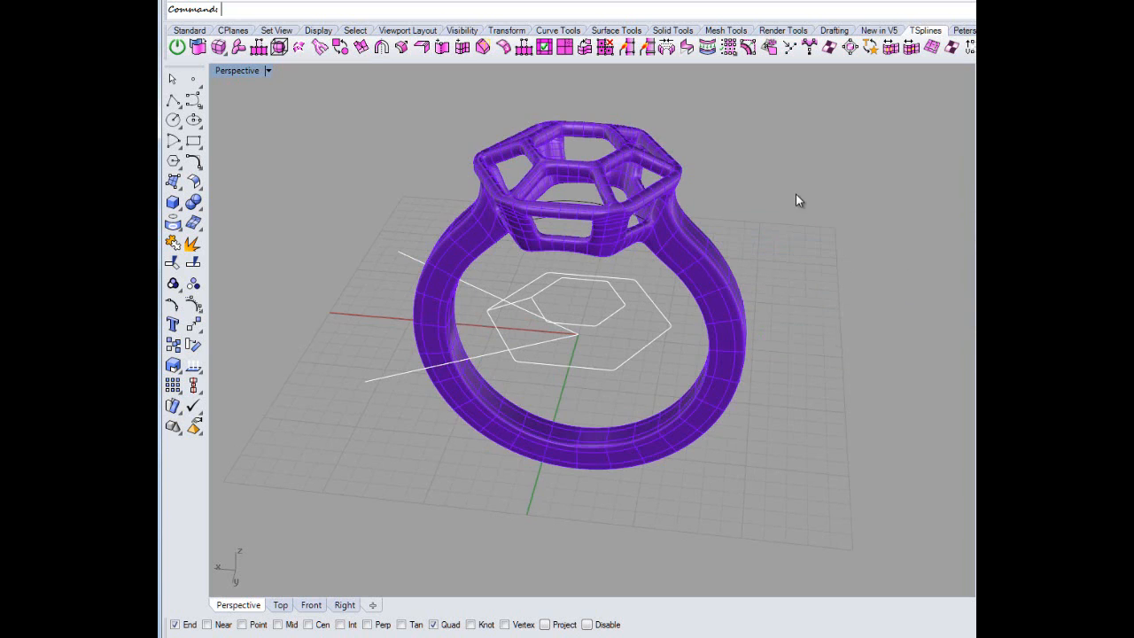
pyautogui.click(197, 47)
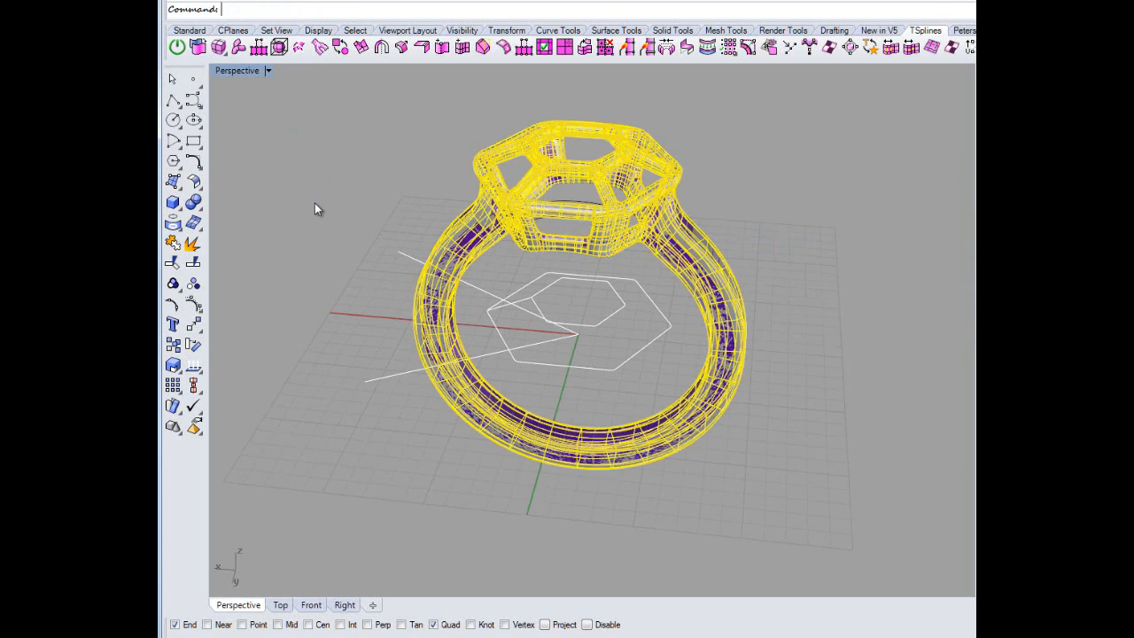
pyautogui.moveTo(367, 266); pyautogui.dragTo(434, 251, button='right')
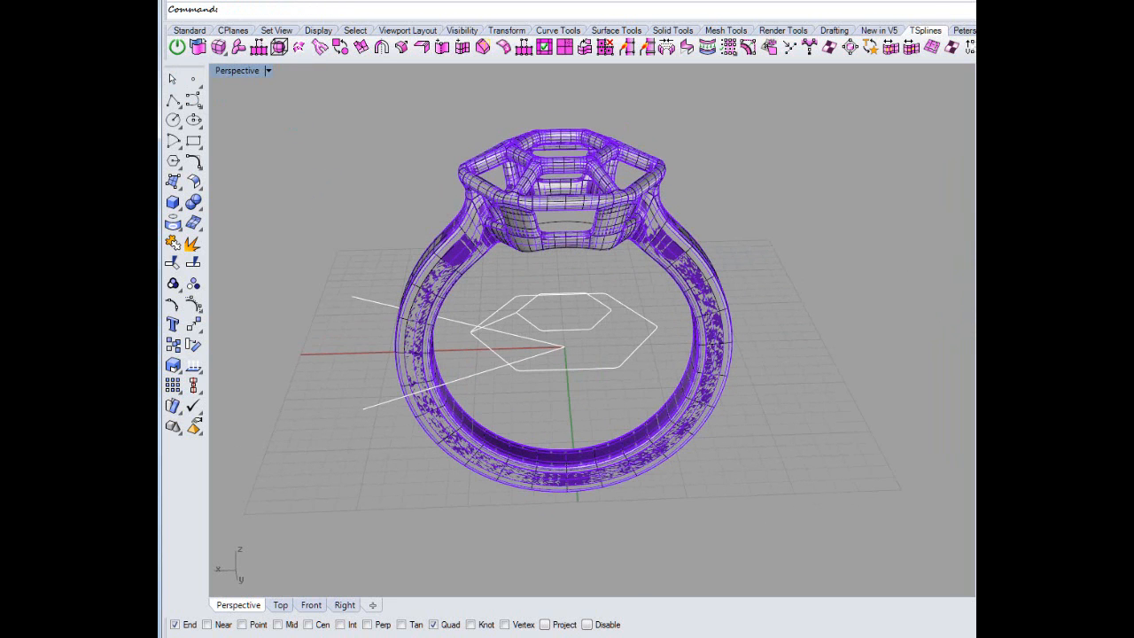
# Hide the original black-layer T-spline ring and show the purple hexagonal inset again.
pyautogui.click(677, 239)
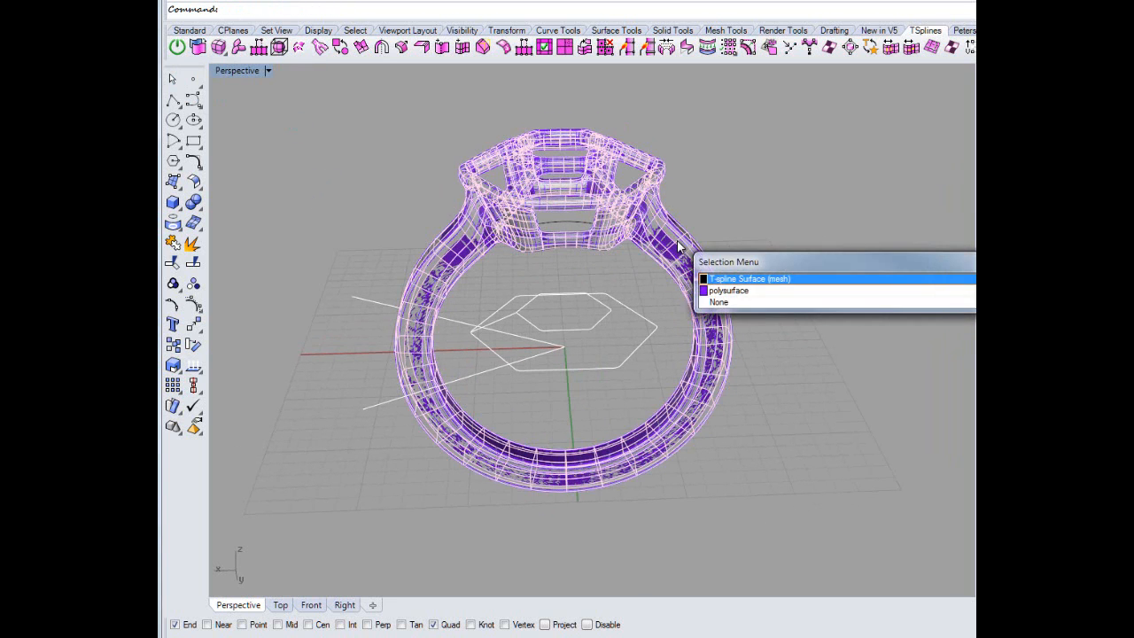
pyautogui.press('Escape')
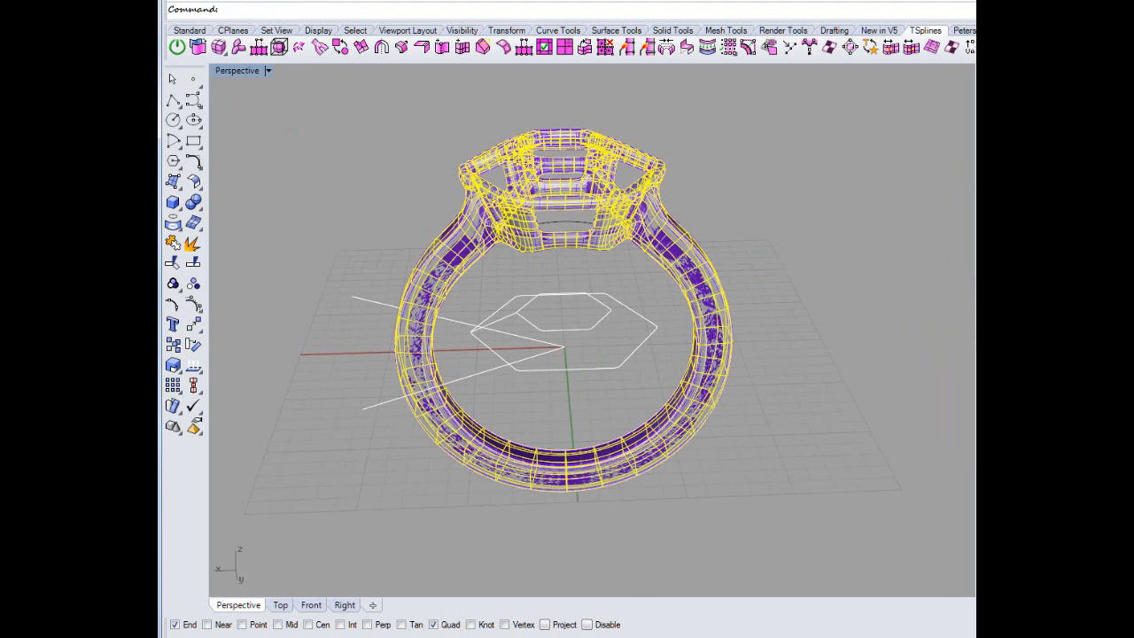
pyautogui.press('Escape')
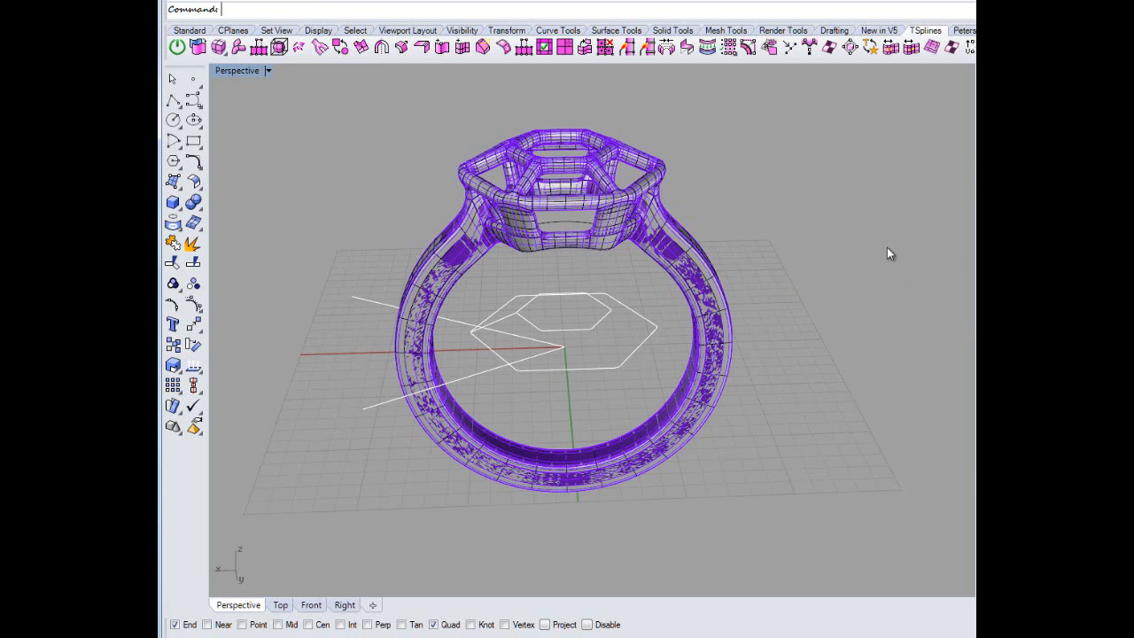
pyautogui.moveTo(696, 320); pyautogui.dragTo(697, 283, button='right')
pyautogui.click(697, 283)
pyautogui.click(796, 297)
pyautogui.moveTo(799, 299); pyautogui.dragTo(828, 301, button='right')
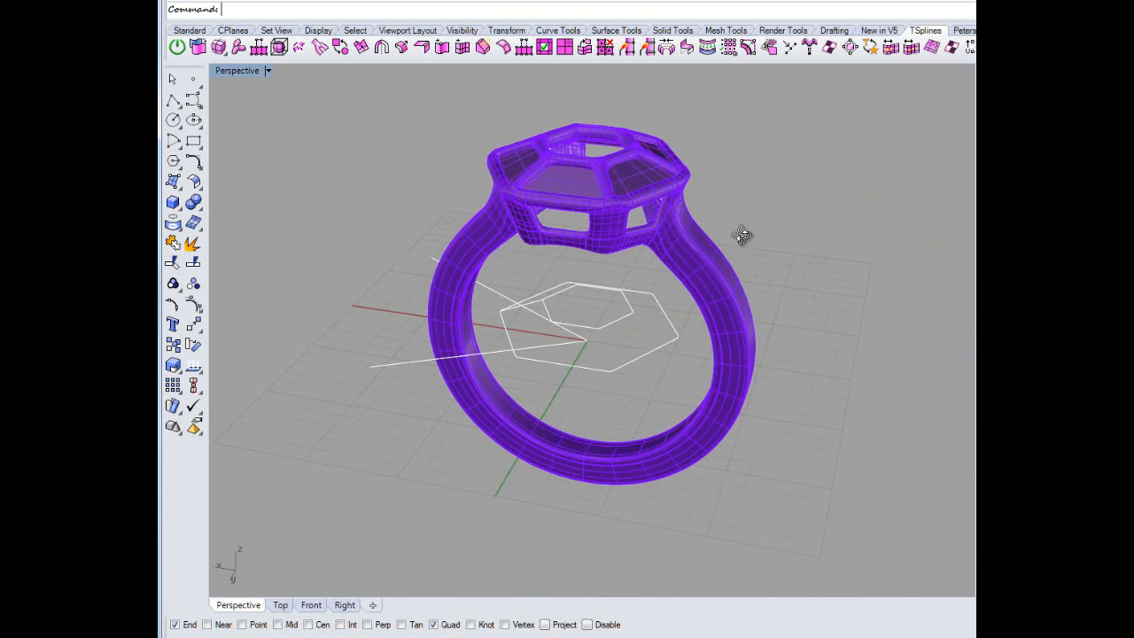
# Check that the converted ring selects as one object and examine how the inset meets the head from several sides.
pyautogui.moveTo(742, 235); pyautogui.dragTo(737, 276, button='right')
pyautogui.click(622, 192)
pyautogui.click(660, 252)
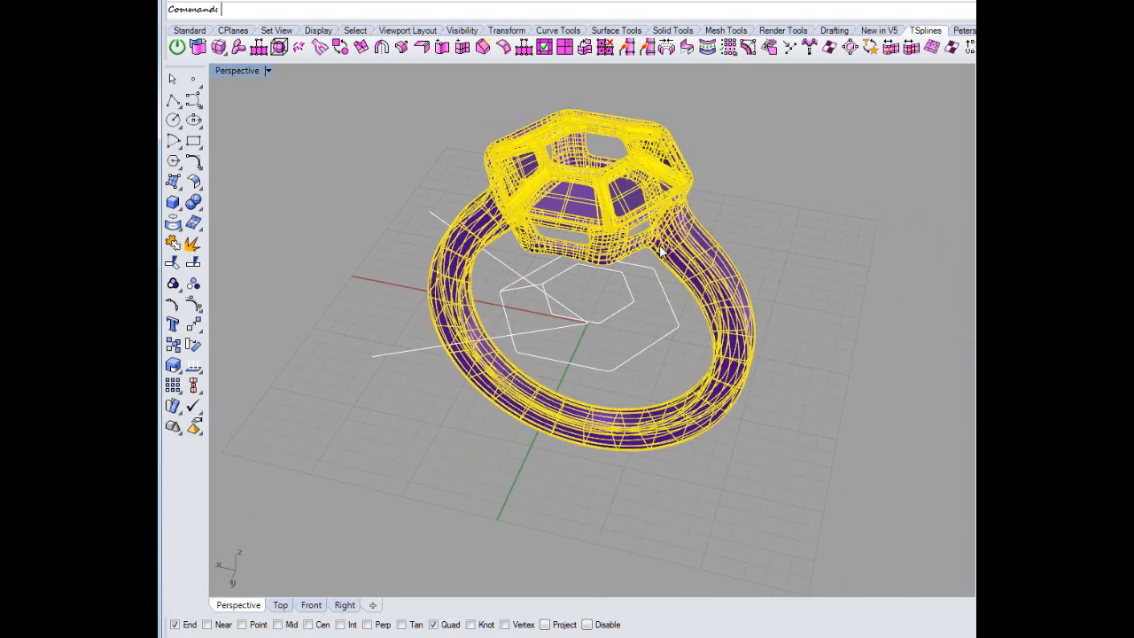
pyautogui.click(358, 380)
pyautogui.moveTo(497, 377); pyautogui.dragTo(550, 221, button='right')
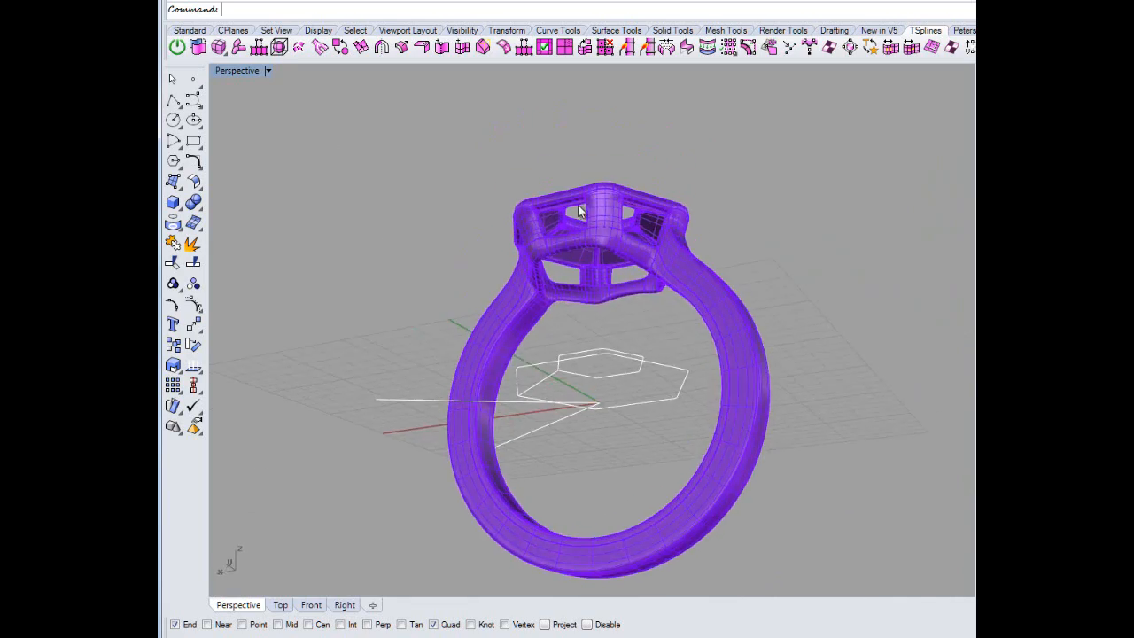
pyautogui.scroll(8, 578, 203)
pyautogui.scroll(-3, 557, 322)
pyautogui.moveTo(576, 297)
pyautogui.mouseDown(button='right')
pyautogui.moveTo(587, 342)
pyautogui.moveTo(589, 291)
pyautogui.mouseUp(button='right')
pyautogui.scroll(-6, 589, 390)
pyautogui.moveTo(581, 380); pyautogui.dragTo(603, 400, button='right')
pyautogui.scroll(-4, 516, 327)
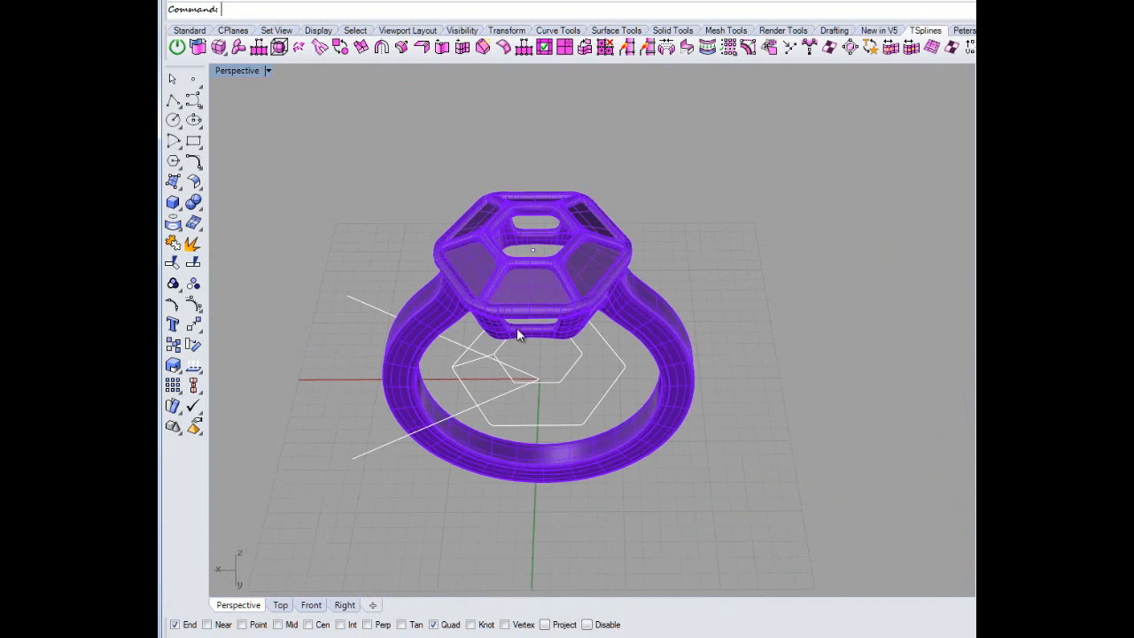
# Boolean-union the hexagonal inset with the ring polysurface, then check the joined solid by selecting it.
pyautogui.click(516, 288)
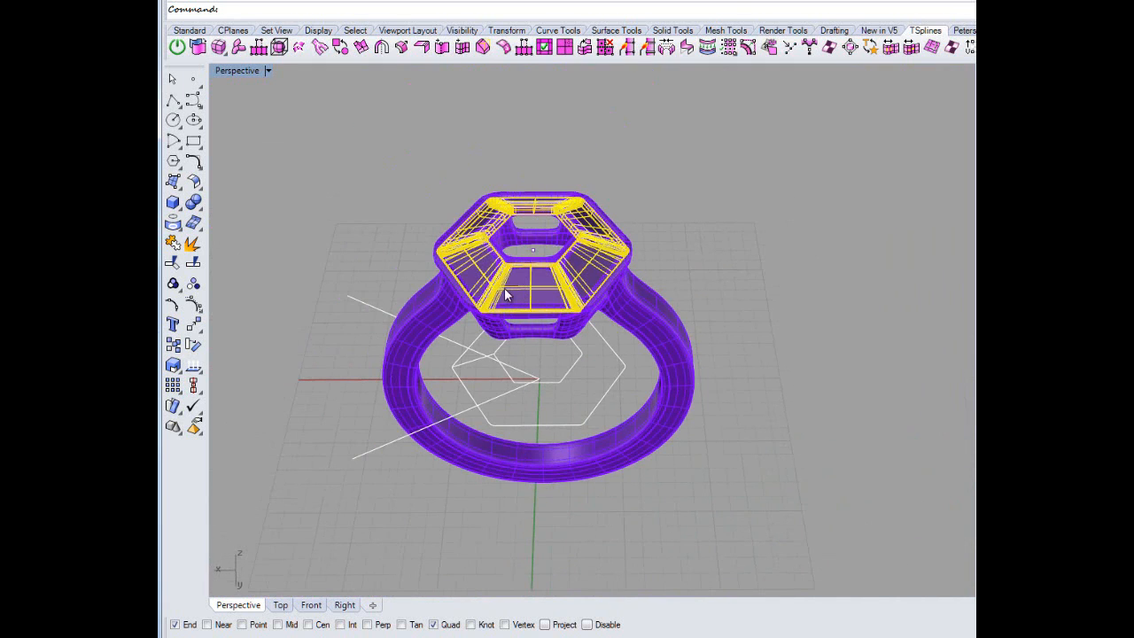
pyautogui.keyDown('shift'); pyautogui.click(496, 332); pyautogui.keyUp('shift')
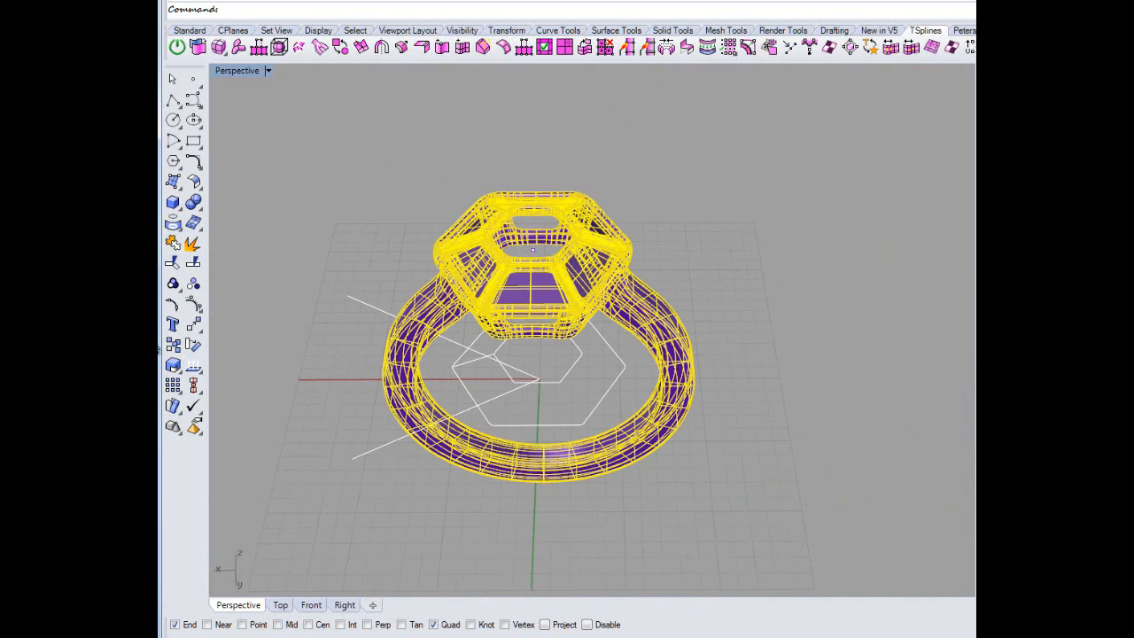
pyautogui.click(193, 202)
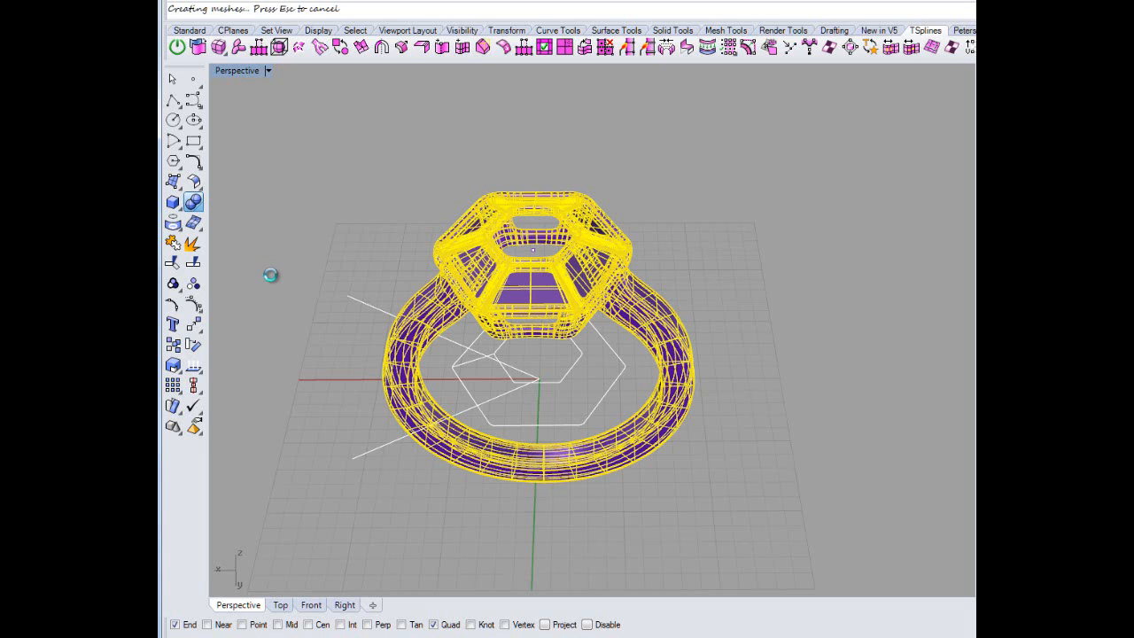
pyautogui.click(560, 297)
pyautogui.click(708, 339)
# Hide the construction hexagons and guide lines so only the united ring remains in view.
pyautogui.moveTo(718, 361); pyautogui.dragTo(785, 315, button='right')
pyautogui.scroll(-2, 518, 381)
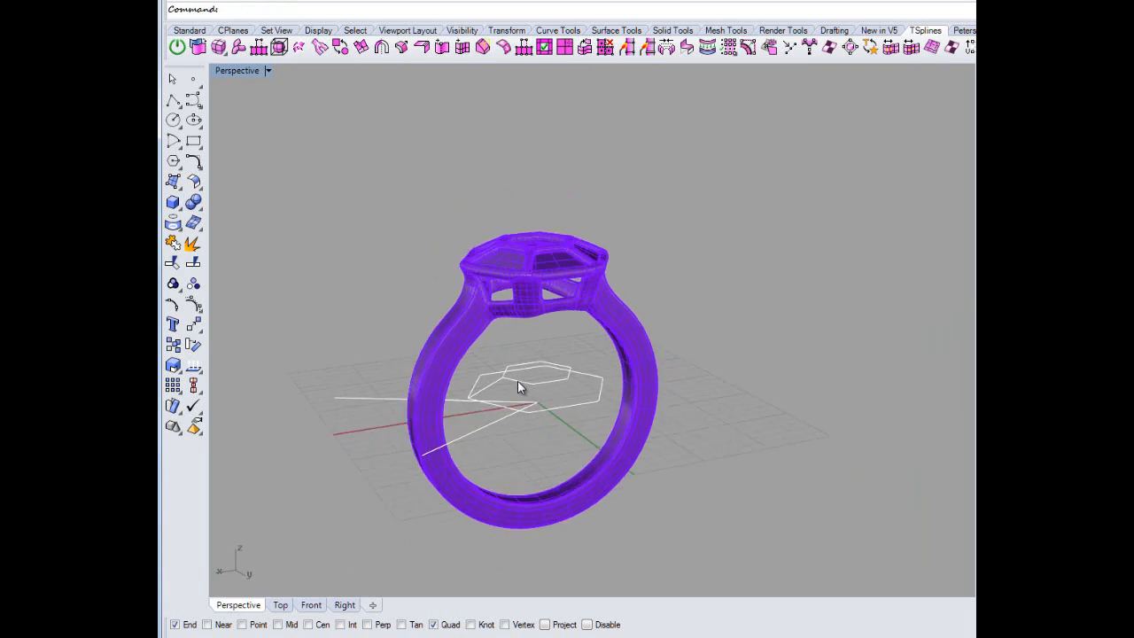
pyautogui.scroll(4, 504, 381)
pyautogui.moveTo(503, 381); pyautogui.dragTo(598, 364, button='right')
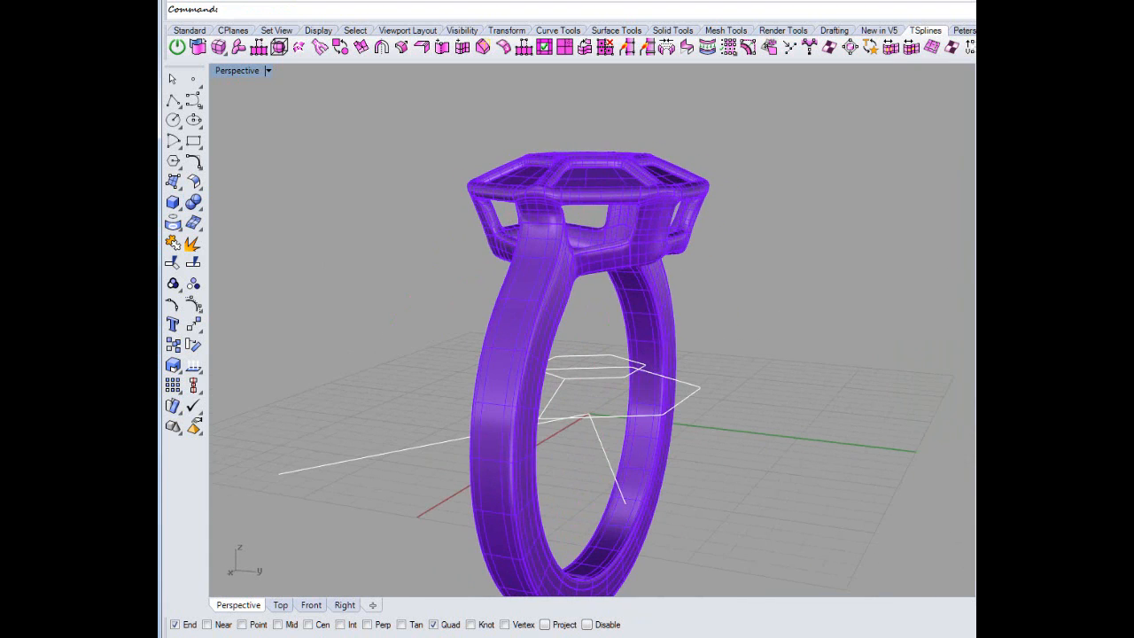
pyautogui.moveTo(878, 279); pyautogui.dragTo(752, 389, button='right')
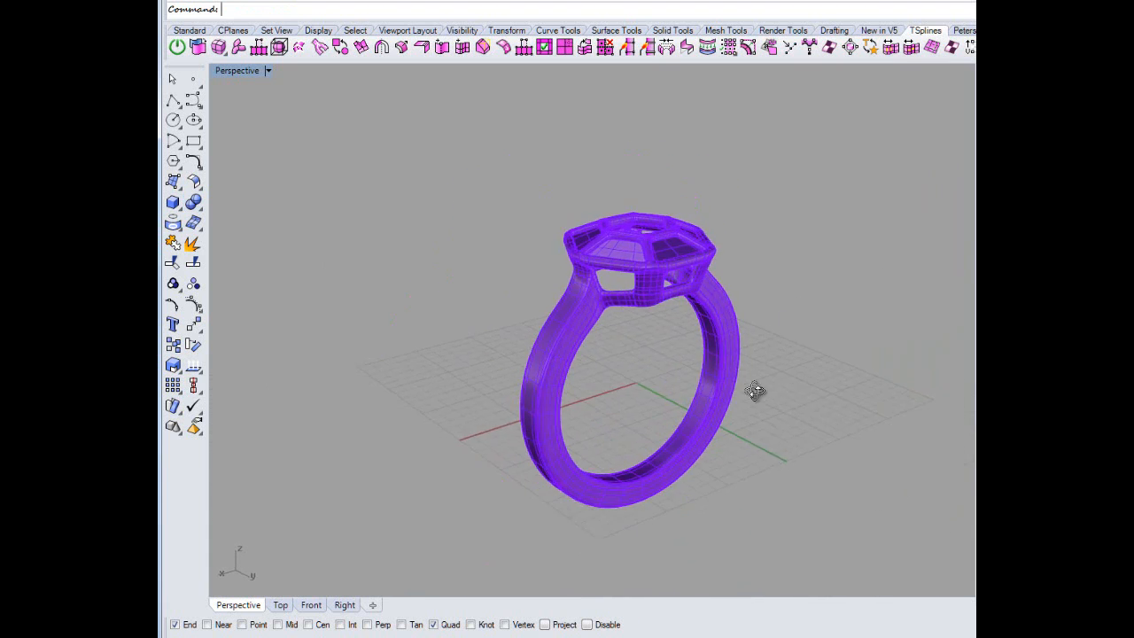
# Check the united ring as one solid and examine the inner head joints and window openings up close.
pyautogui.click(626, 309)
pyautogui.click(704, 238)
pyautogui.moveTo(705, 238); pyautogui.dragTo(622, 223, button='right')
pyautogui.moveTo(617, 279); pyautogui.dragTo(494, 149, button='right')
pyautogui.scroll(10, 595, 244)
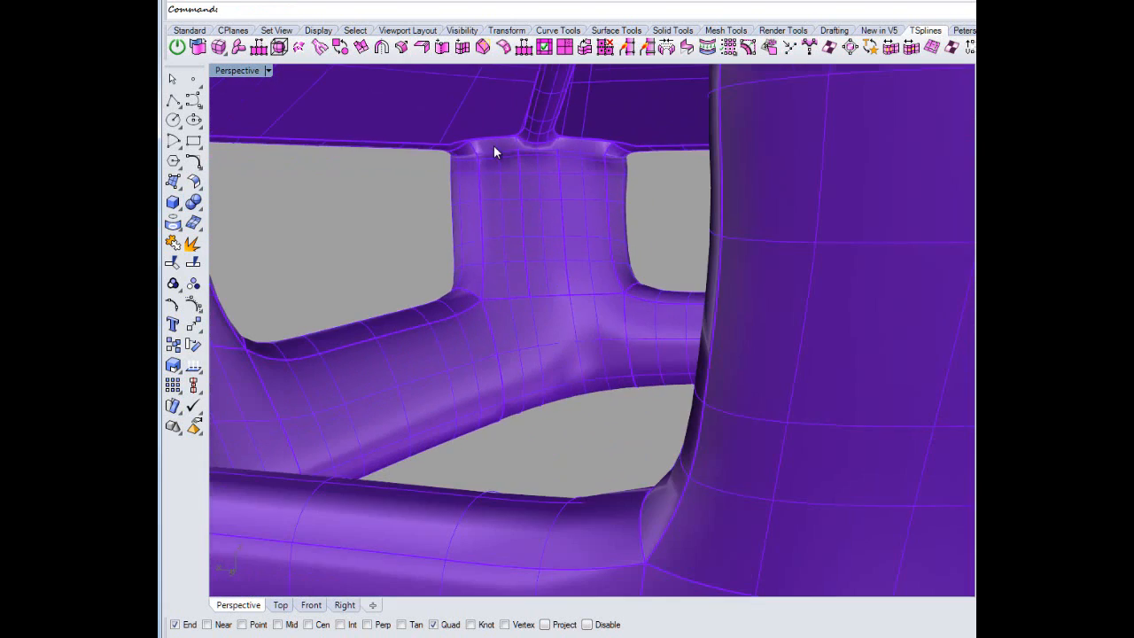
pyautogui.scroll(-10, 484, 184)
pyautogui.moveTo(581, 278); pyautogui.dragTo(602, 281, button='right')
pyautogui.scroll(-7, 601, 282)
pyautogui.moveTo(554, 333); pyautogui.dragTo(568, 344, button='right')
pyautogui.scroll(3, 568, 345)
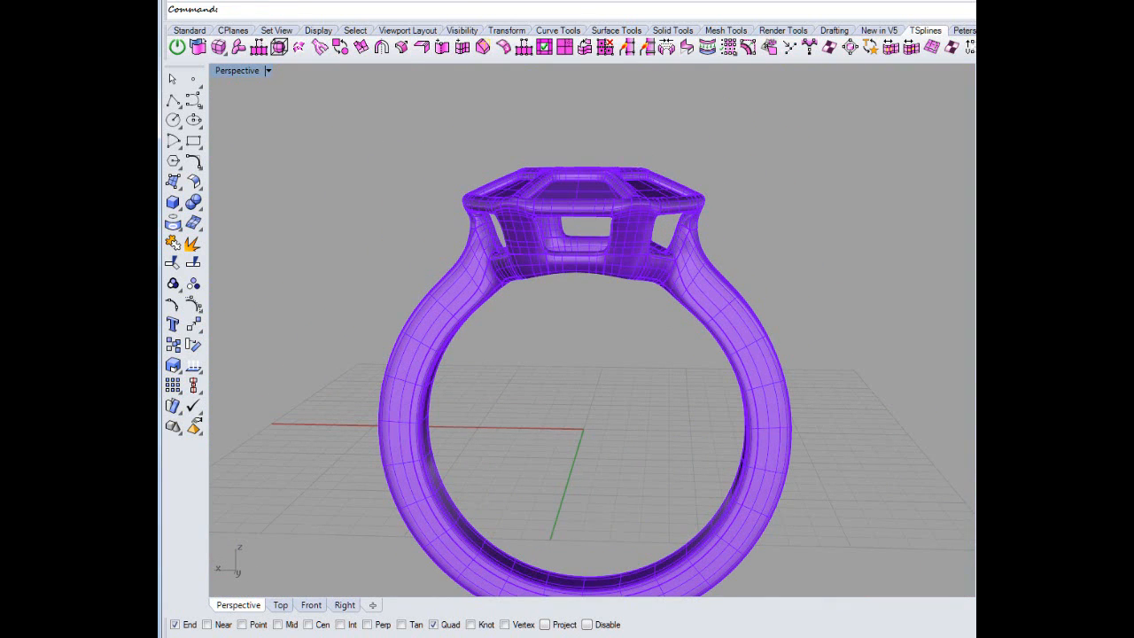
# Apply Environment Map surface analysis to the united ring.
pyautogui.click(525, 0)
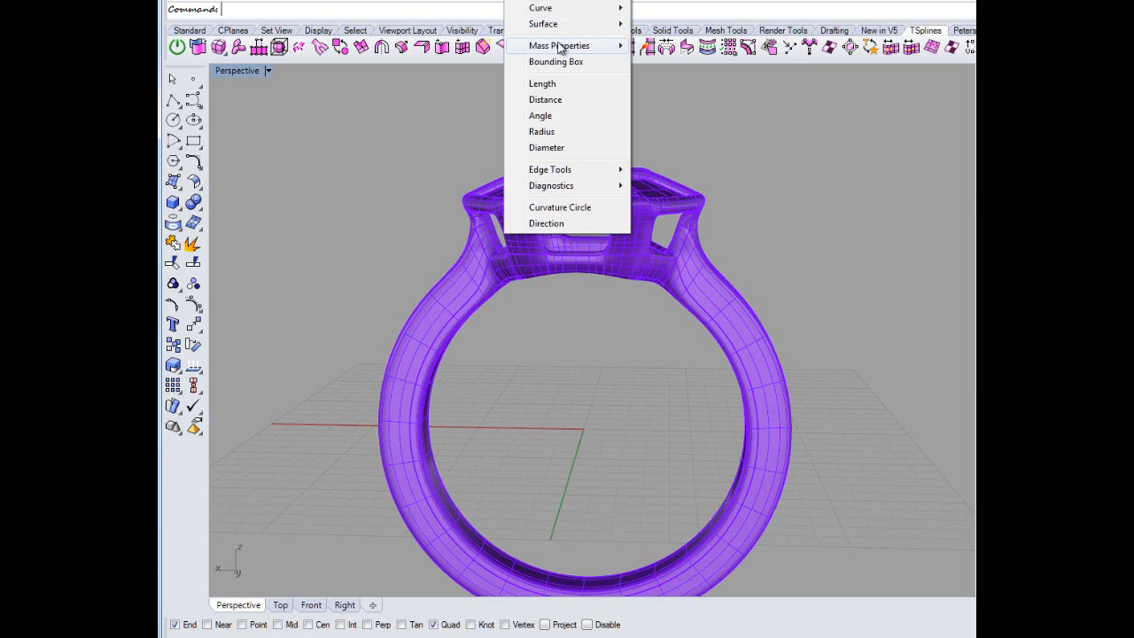
pyautogui.moveTo(560, 28)
pyautogui.click(694, 57)
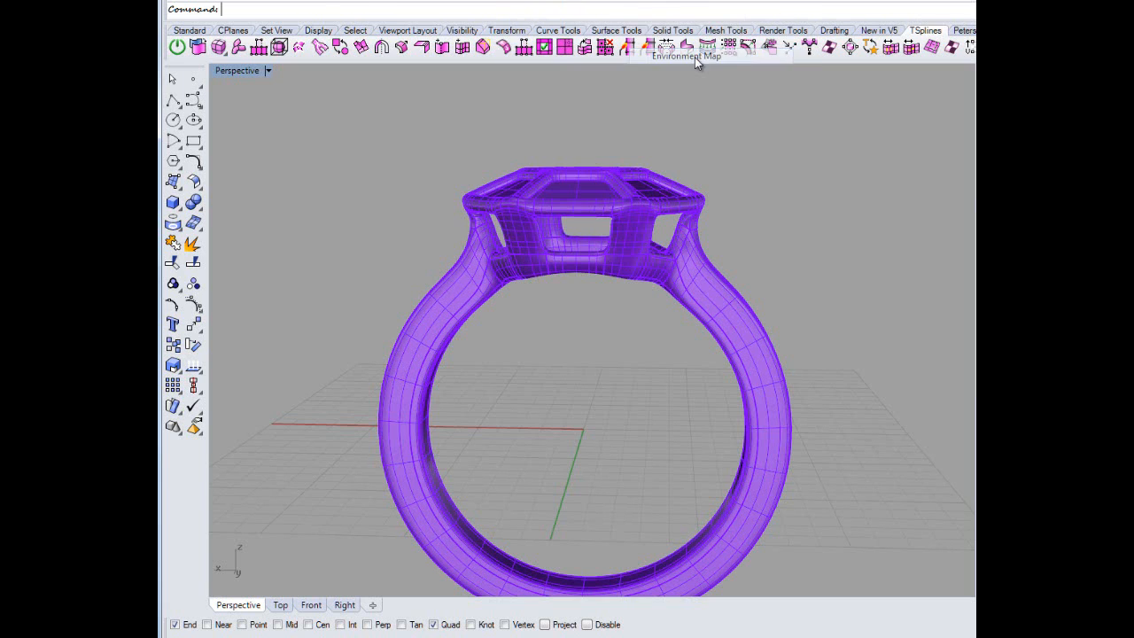
pyautogui.click(529, 259)
pyautogui.press('Return')
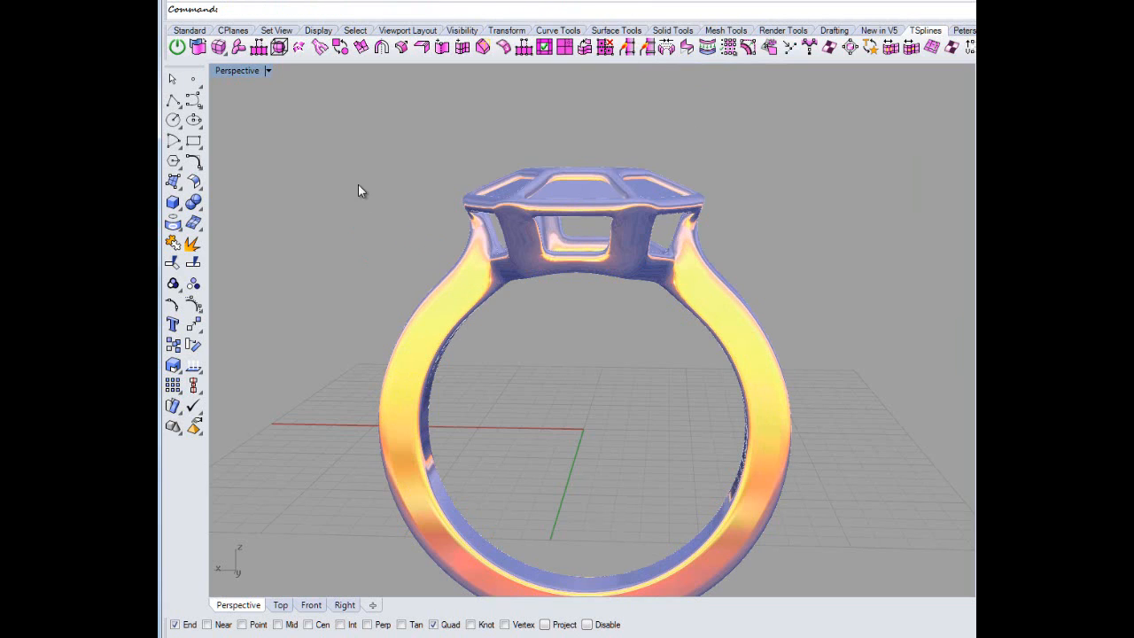
# Examine the reflections on the ring's head and shank from several sides, and switch the environment map to a gold-toned image.
pyautogui.moveTo(359, 189); pyautogui.dragTo(370, 219, button='right')
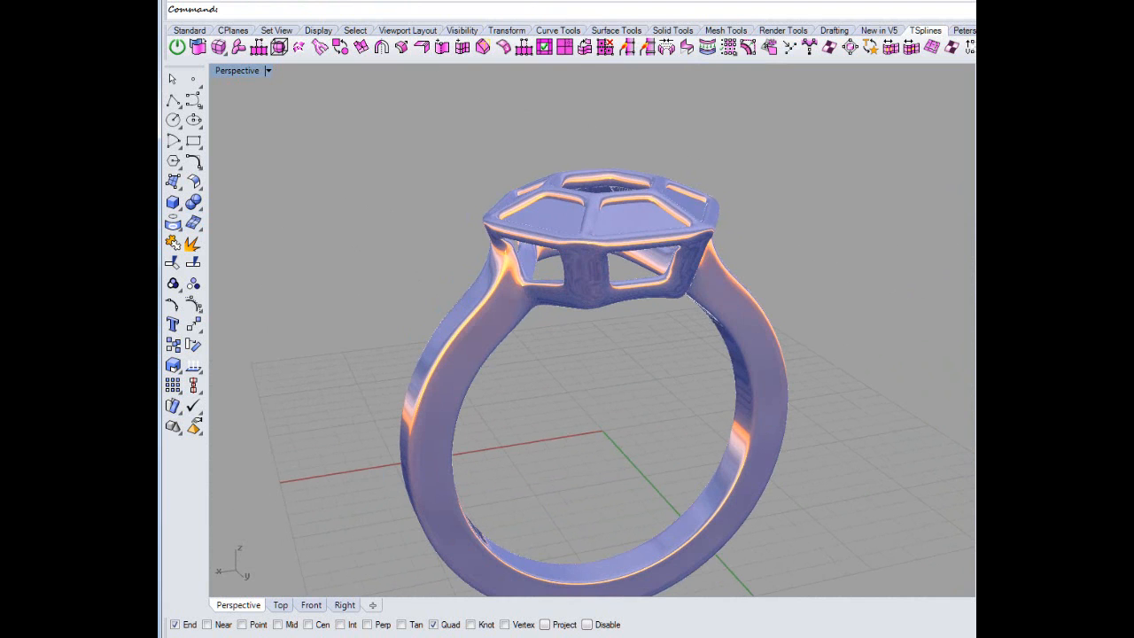
pyautogui.moveTo(633, 413); pyautogui.dragTo(589, 288, button='right')
pyautogui.scroll(5, 519, 186)
pyautogui.moveTo(520, 191); pyautogui.dragTo(660, 293, button='right')
pyautogui.scroll(-8, 651, 277)
pyautogui.moveTo(655, 374); pyautogui.dragTo(668, 429, button='right')
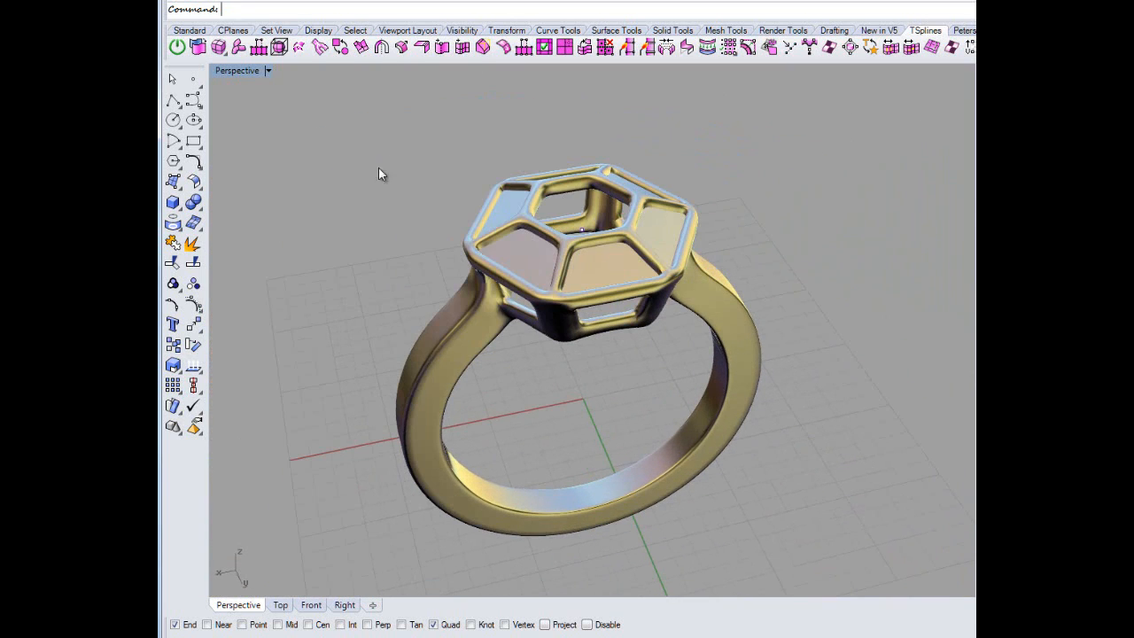
# Turn on T-Splines edit mode and examine the gold-mapped head's uprights and shank joints from low side angles.
pyautogui.middleClick(573, 124)
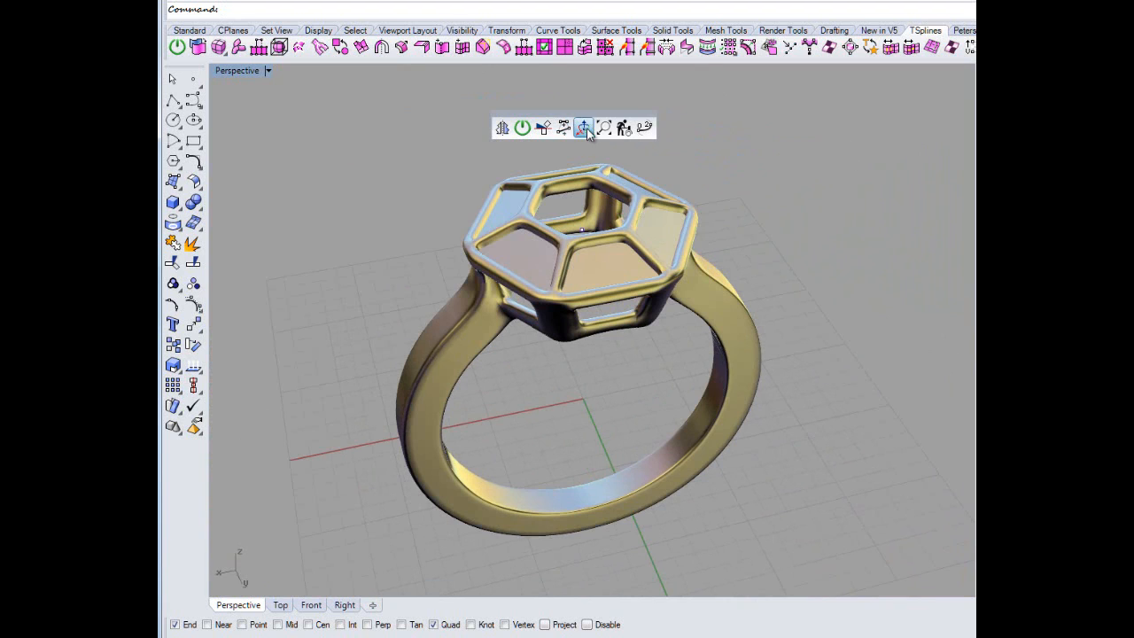
pyautogui.click(522, 127)
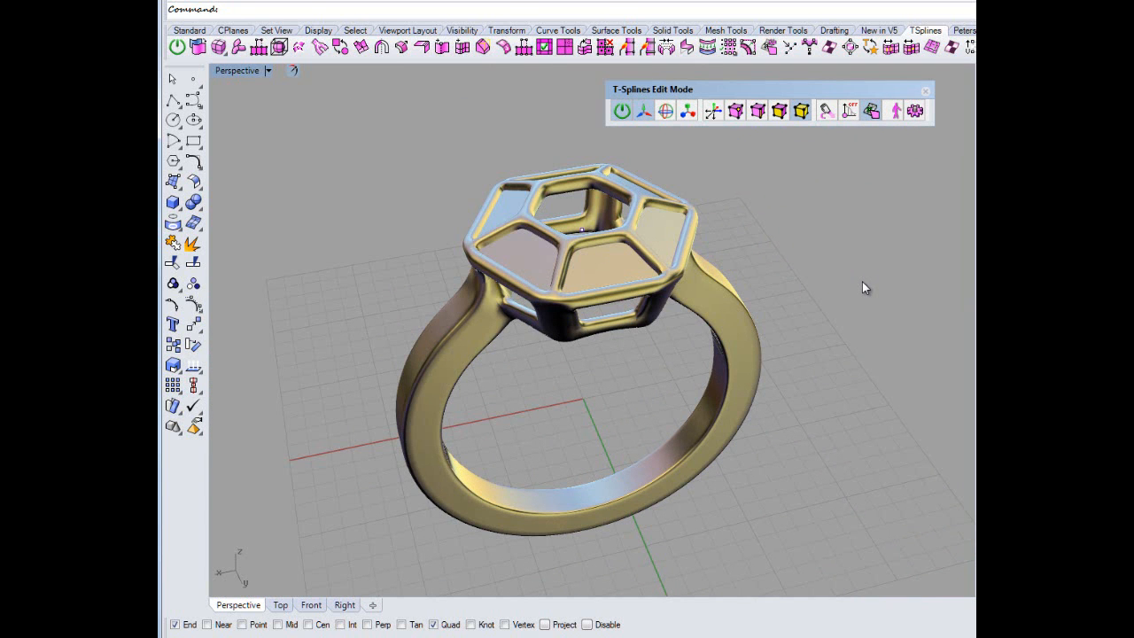
pyautogui.moveTo(843, 292); pyautogui.dragTo(752, 218, button='right')
pyautogui.scroll(5, 685, 305)
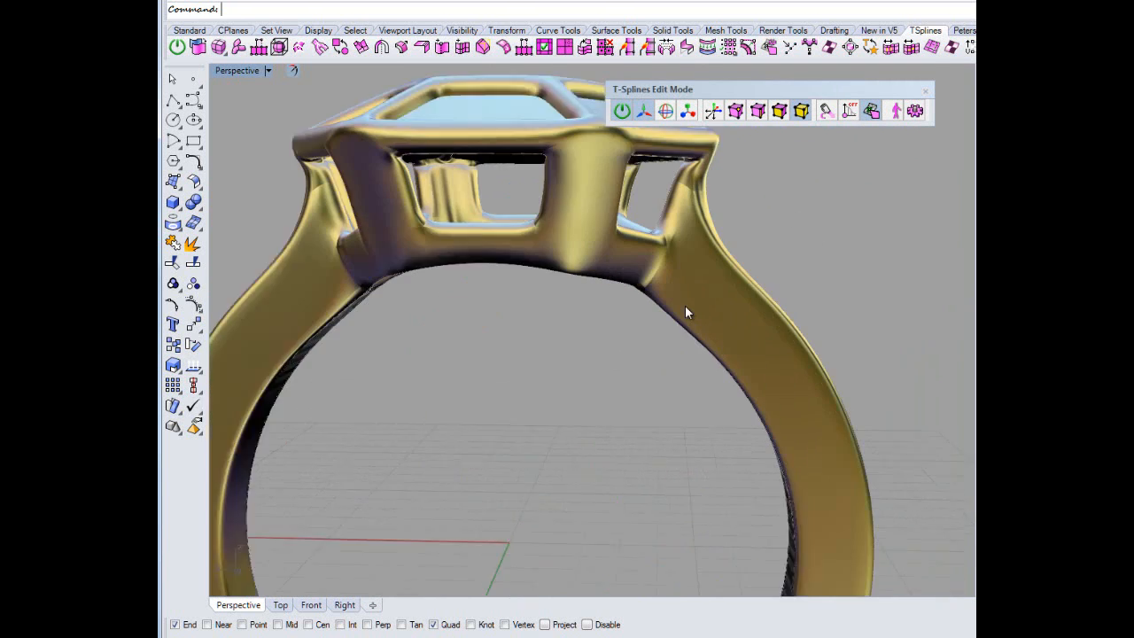
pyautogui.scroll(2, 685, 305)
pyautogui.scroll(-3, 611, 298)
pyautogui.moveTo(538, 297); pyautogui.dragTo(406, 257, button='right')
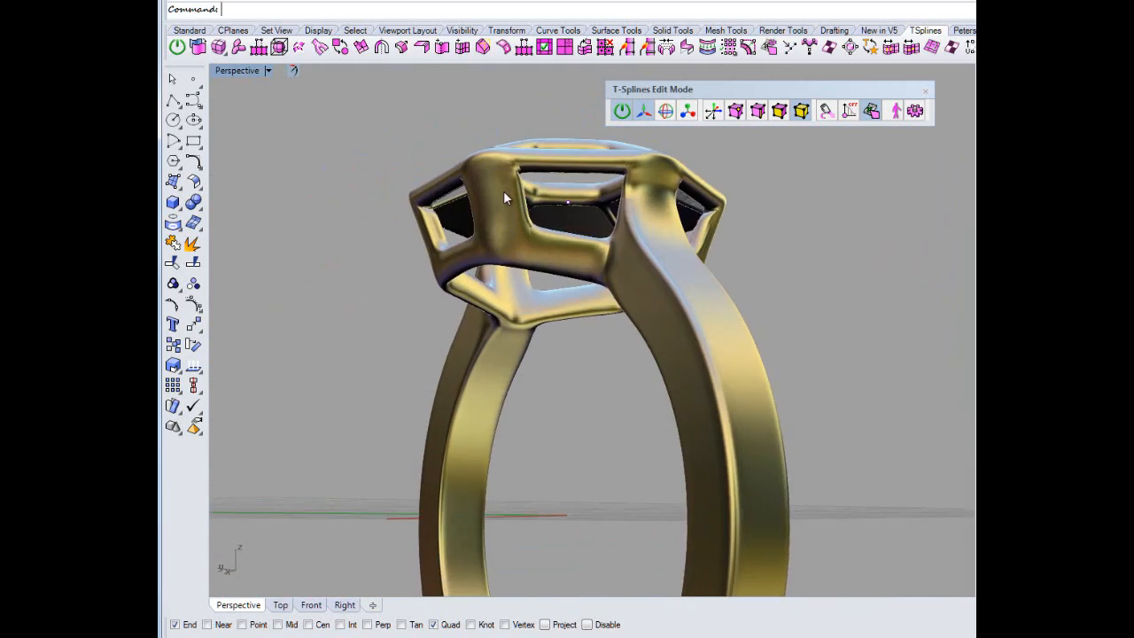
# Examine the gold-mapped ring's shank, head windows and underside from the front and from low angles.
pyautogui.moveTo(504, 196); pyautogui.dragTo(570, 363, button='right')
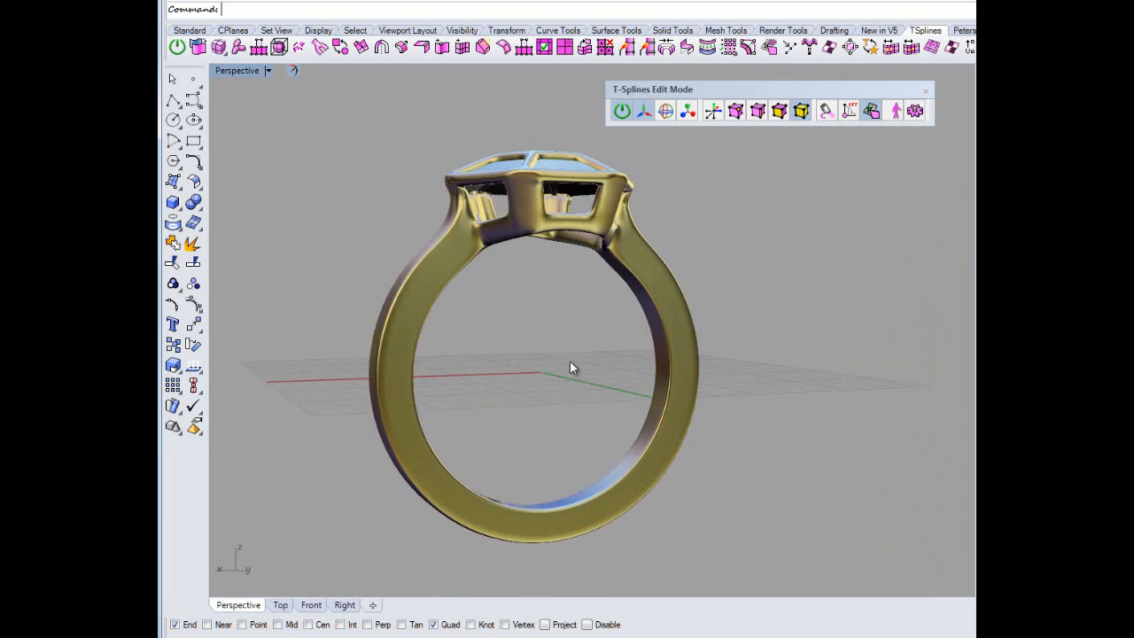
pyautogui.moveTo(498, 299); pyautogui.dragTo(480, 313, button='right')
pyautogui.scroll(4, 480, 313)
pyautogui.scroll(5, 595, 335)
pyautogui.scroll(-10, 594, 316)
pyautogui.moveTo(594, 317); pyautogui.dragTo(736, 347, button='right')
pyautogui.scroll(7, 586, 269)
pyautogui.scroll(8, 532, 278)
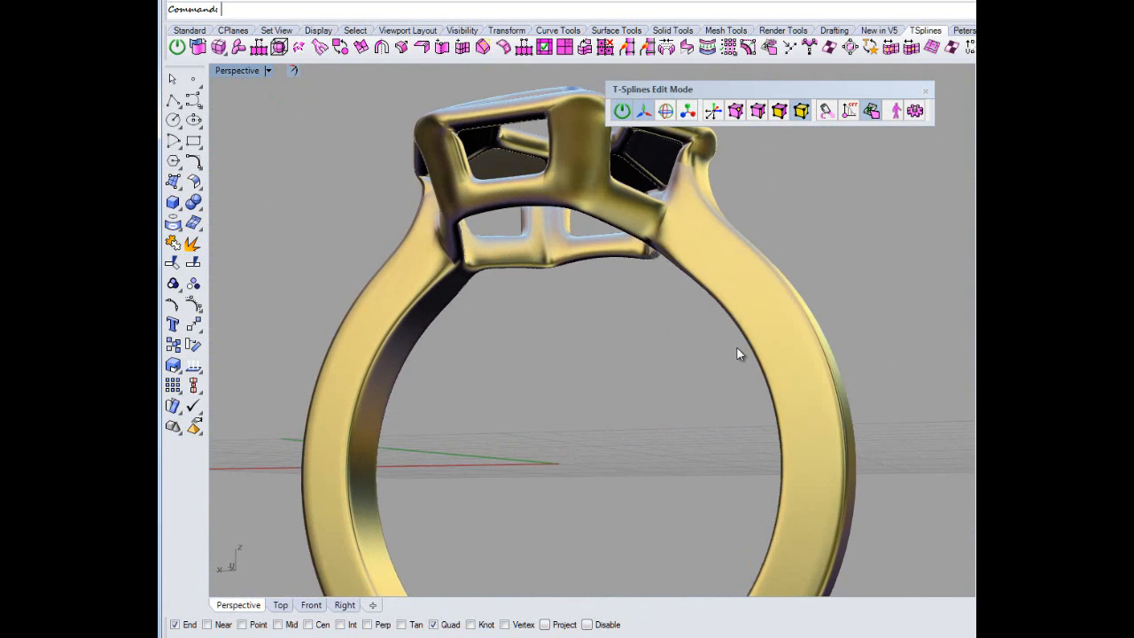
# Delete the united NURBS ring and bring back the editable T-Splines ring.
pyautogui.click(759, 328)
pyautogui.click(640, 377)
pyautogui.click(773, 313)
pyautogui.click(697, 343)
pyautogui.click(757, 287)
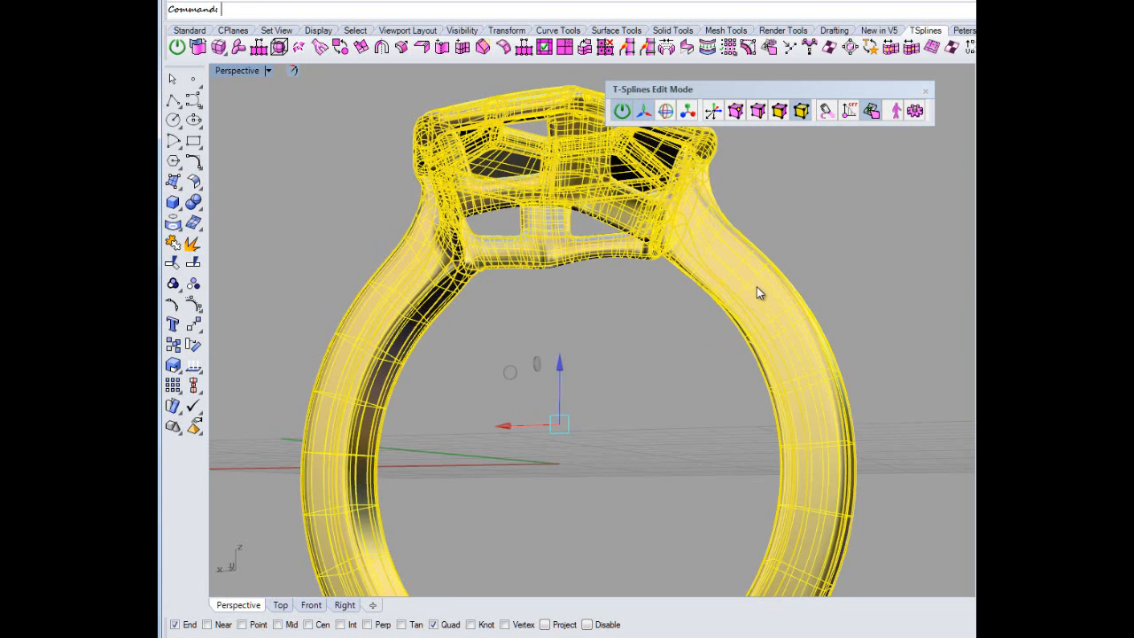
pyautogui.click(823, 276)
pyautogui.click(767, 336)
pyautogui.press('Delete')
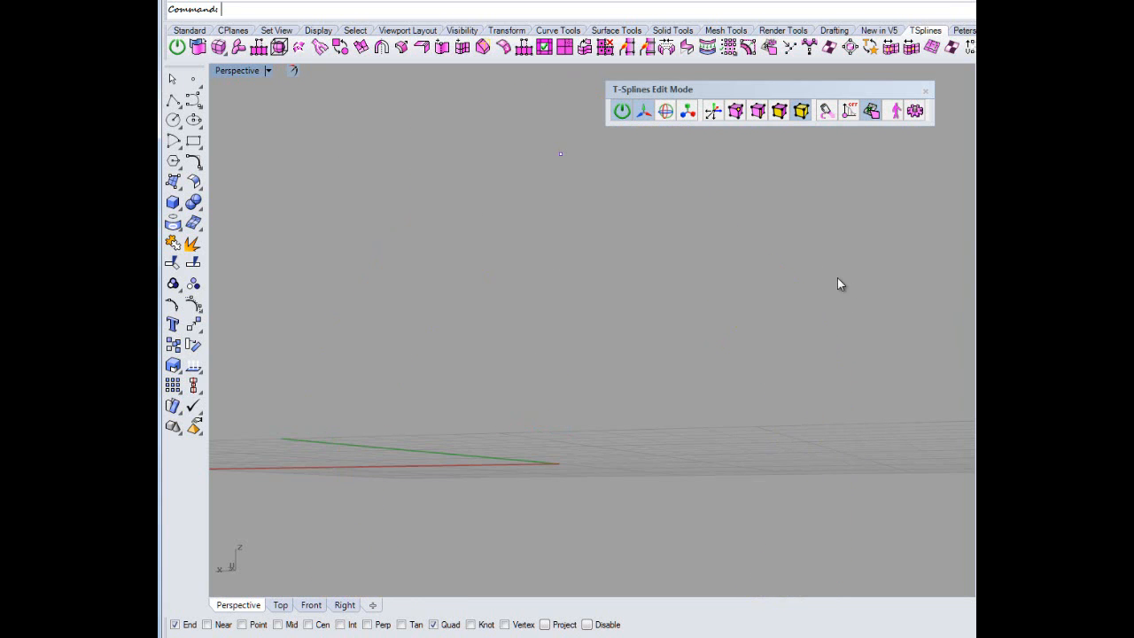
pyautogui.moveTo(840, 284); pyautogui.dragTo(753, 310, button='right')
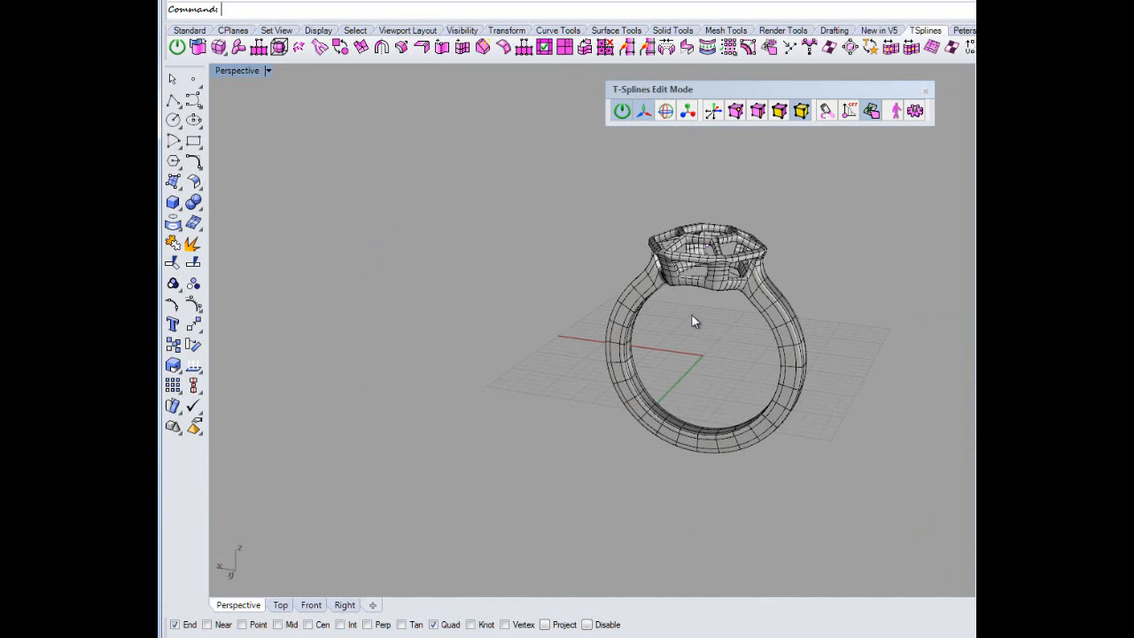
# Select the inner edge loop around the base of the T-Splines ring's hexagonal head and scale it inward.
pyautogui.moveTo(719, 321); pyautogui.dragTo(730, 362, button='right')
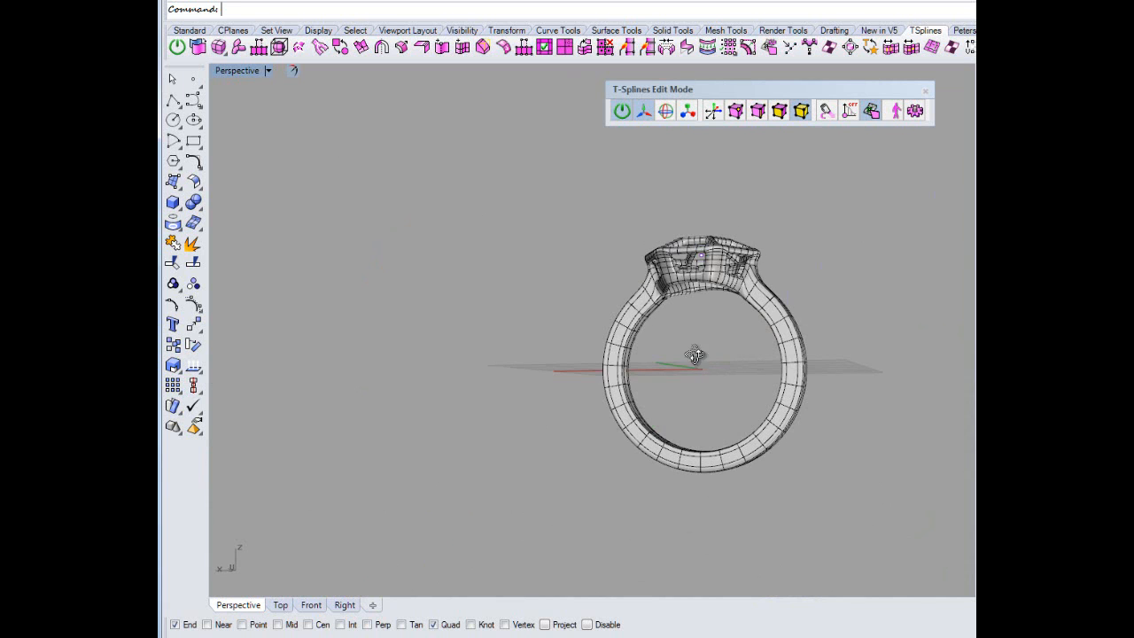
pyautogui.moveTo(691, 305)
pyautogui.mouseDown(button='right')
pyautogui.moveTo(688, 316)
pyautogui.moveTo(705, 312)
pyautogui.mouseUp(button='right')
pyautogui.scroll(10, 708, 343)
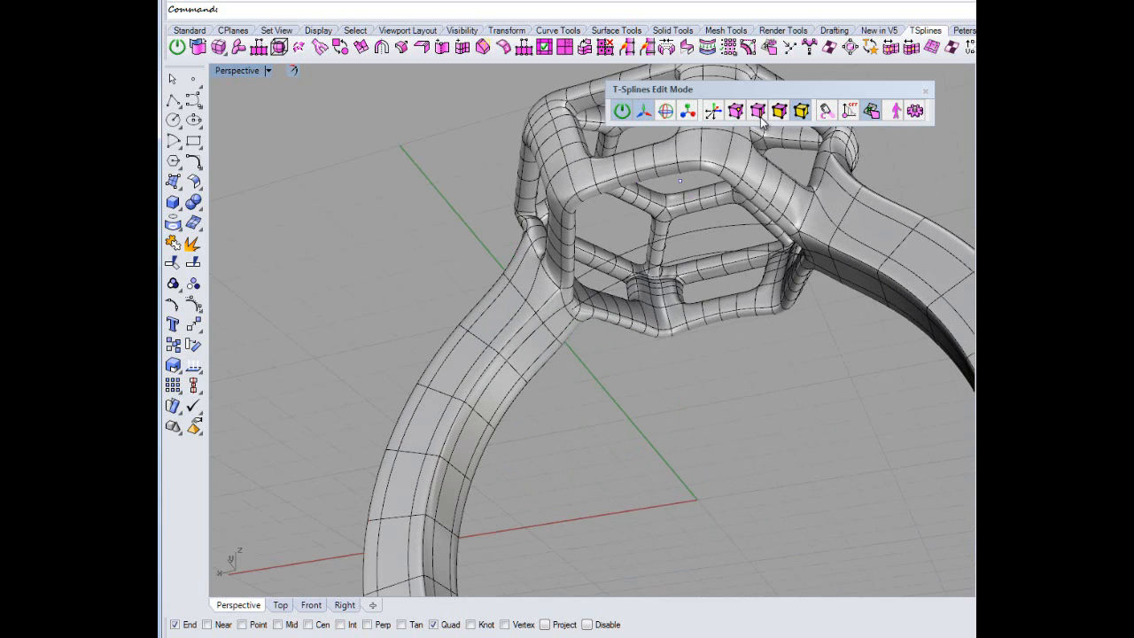
pyautogui.doubleClick(750, 309)
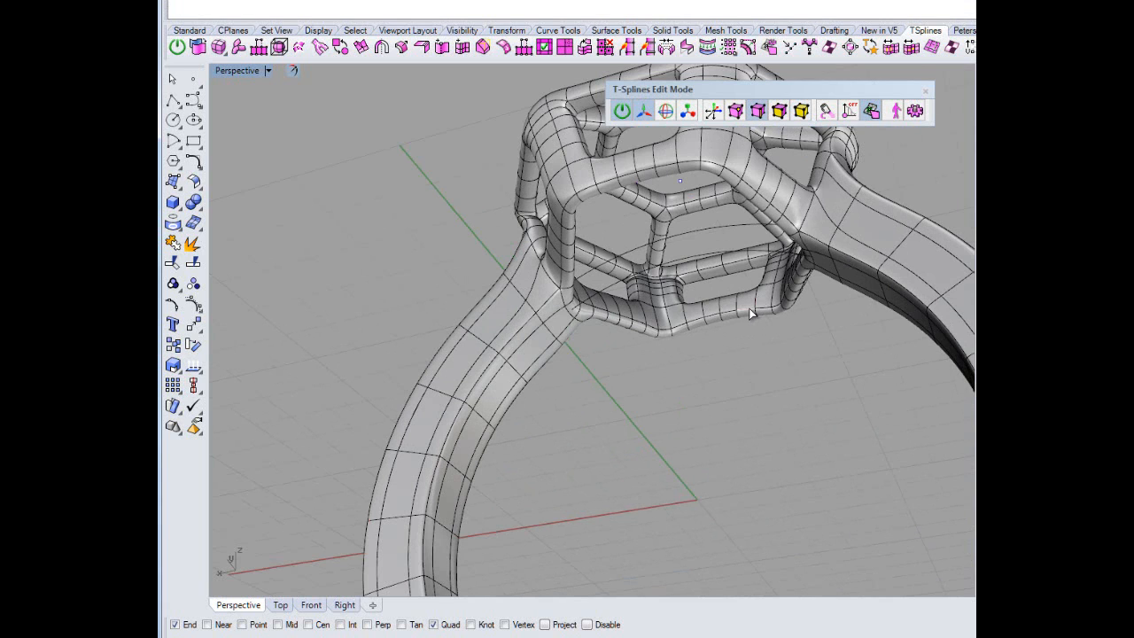
pyautogui.rightClick(754, 373)
pyautogui.moveTo(754, 373); pyautogui.dragTo(789, 483, button='right')
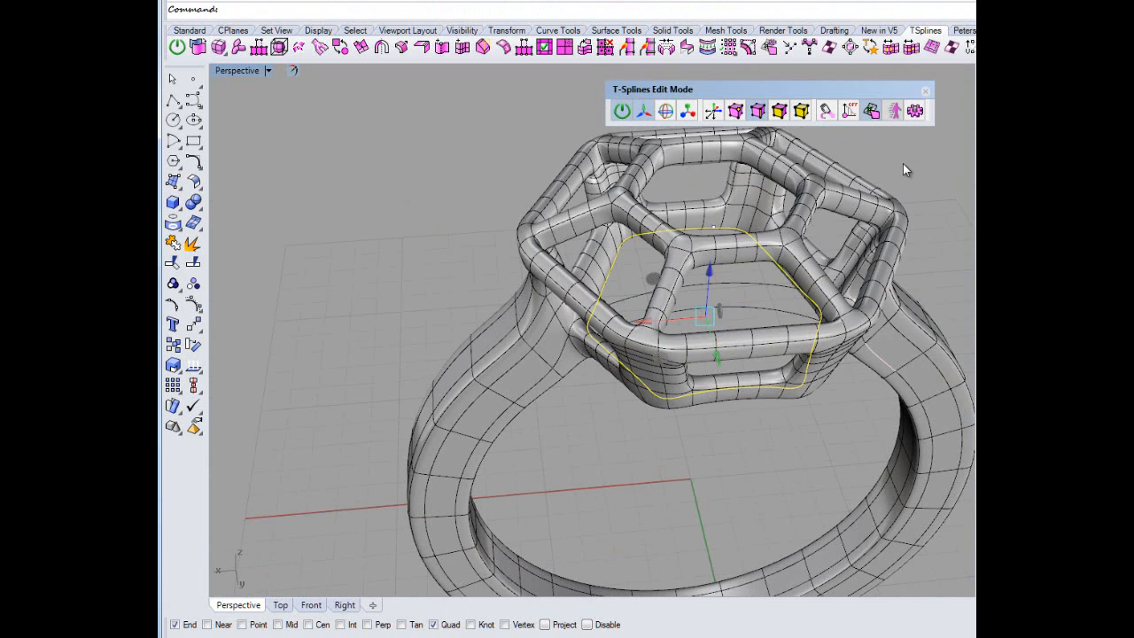
pyautogui.moveTo(836, 299); pyautogui.dragTo(855, 312, button='right')
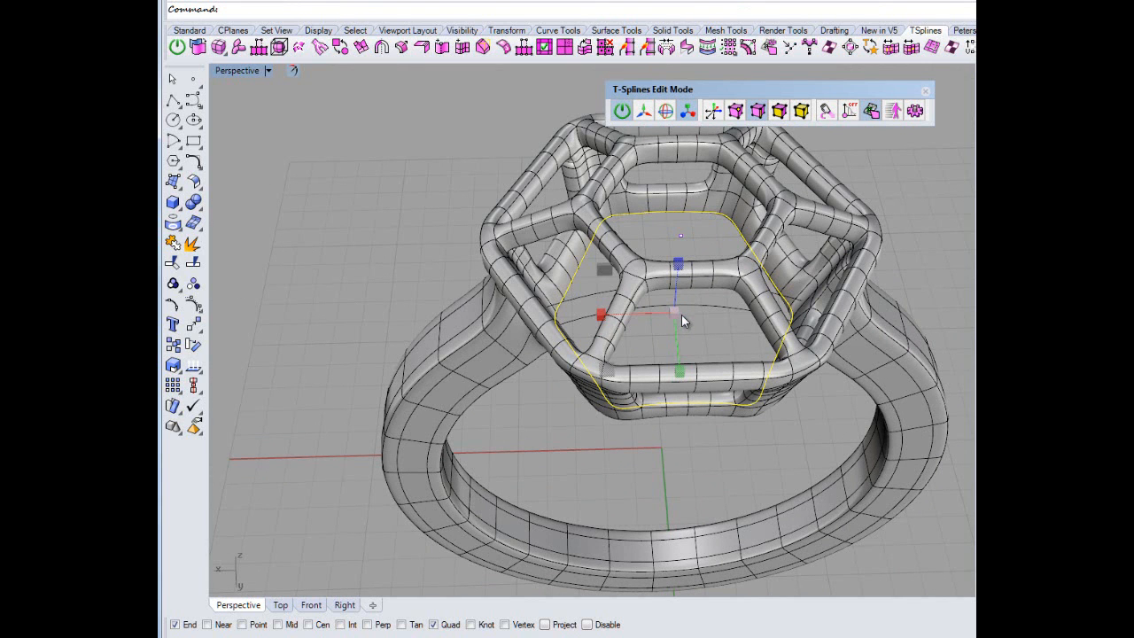
pyautogui.moveTo(682, 314); pyautogui.dragTo(638, 321)
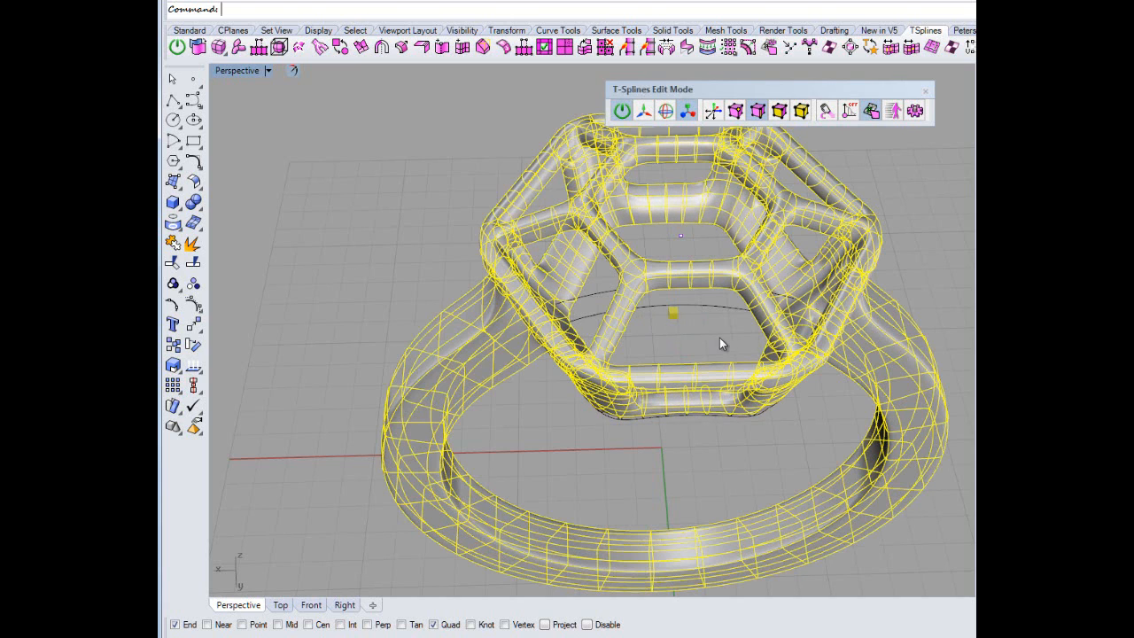
# Examine the reshaped base rail, uprights and window openings of the head up close and the whole ring from several sides.
pyautogui.moveTo(749, 354); pyautogui.dragTo(515, 216, button='right')
pyautogui.scroll(8, 515, 216)
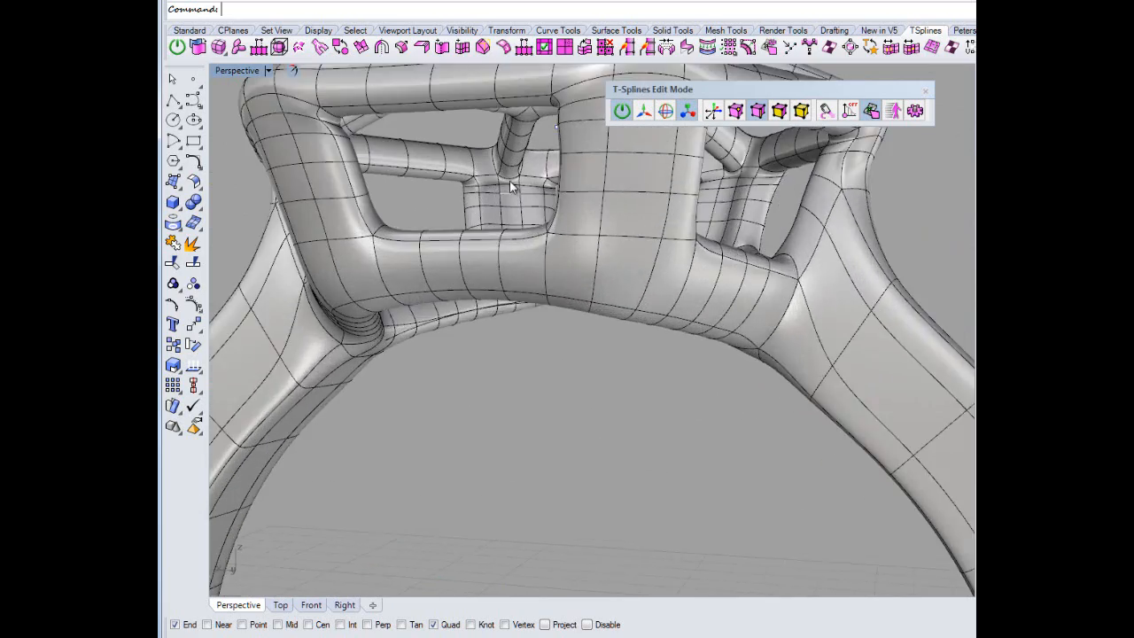
pyautogui.scroll(-8, 523, 208)
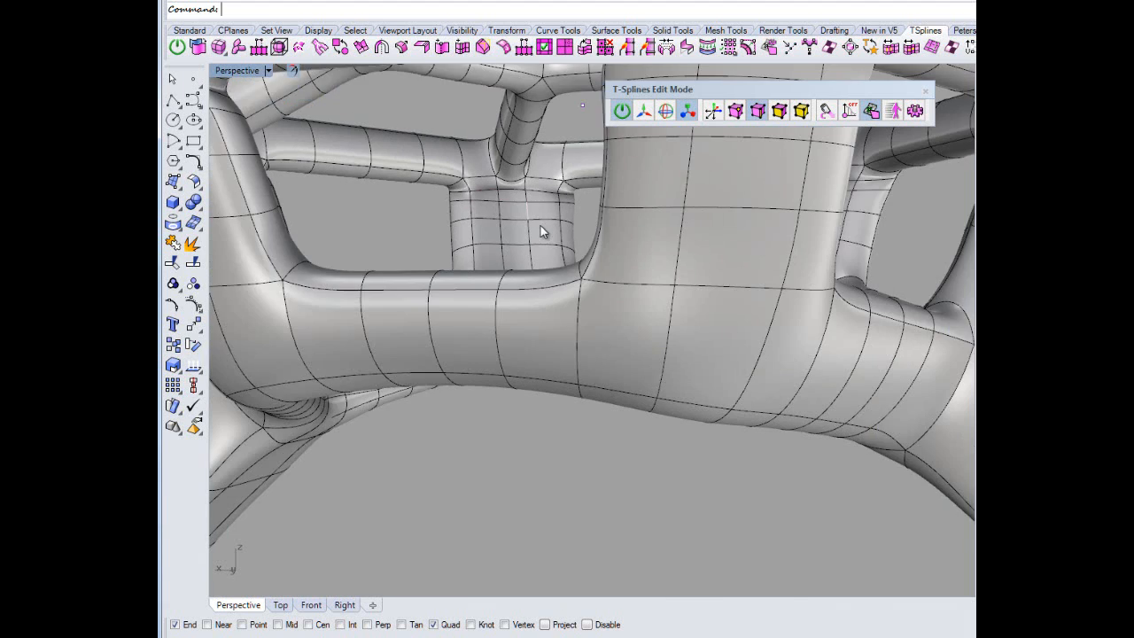
pyautogui.moveTo(585, 259); pyautogui.dragTo(645, 339, button='right')
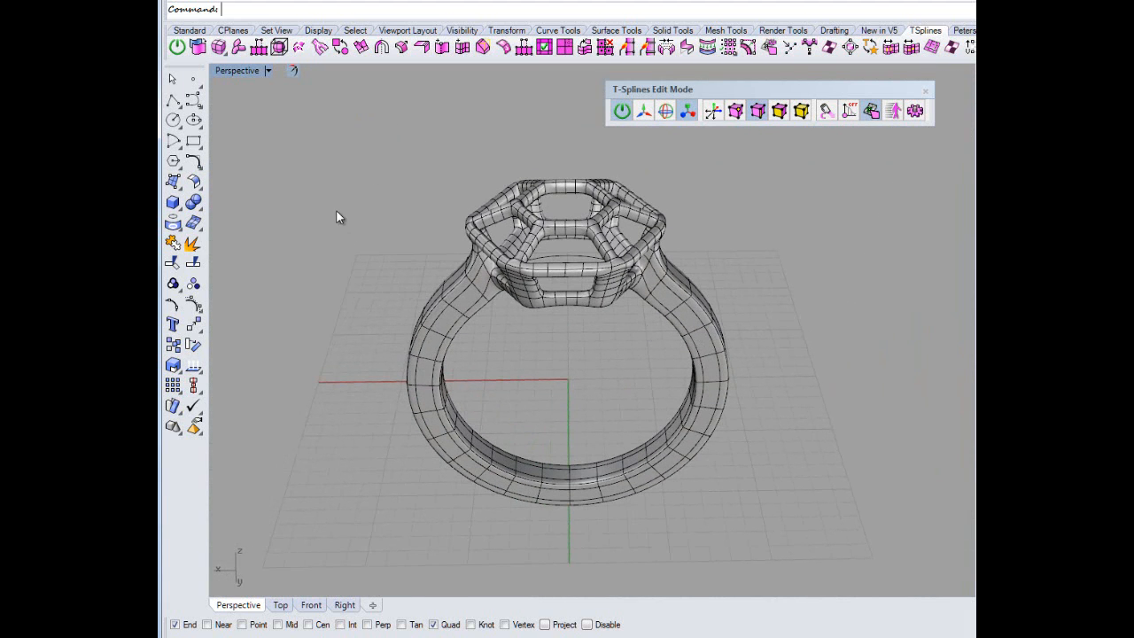
pyautogui.moveTo(725, 230); pyautogui.dragTo(764, 240, button='right')
pyautogui.scroll(-6, 518, 454)
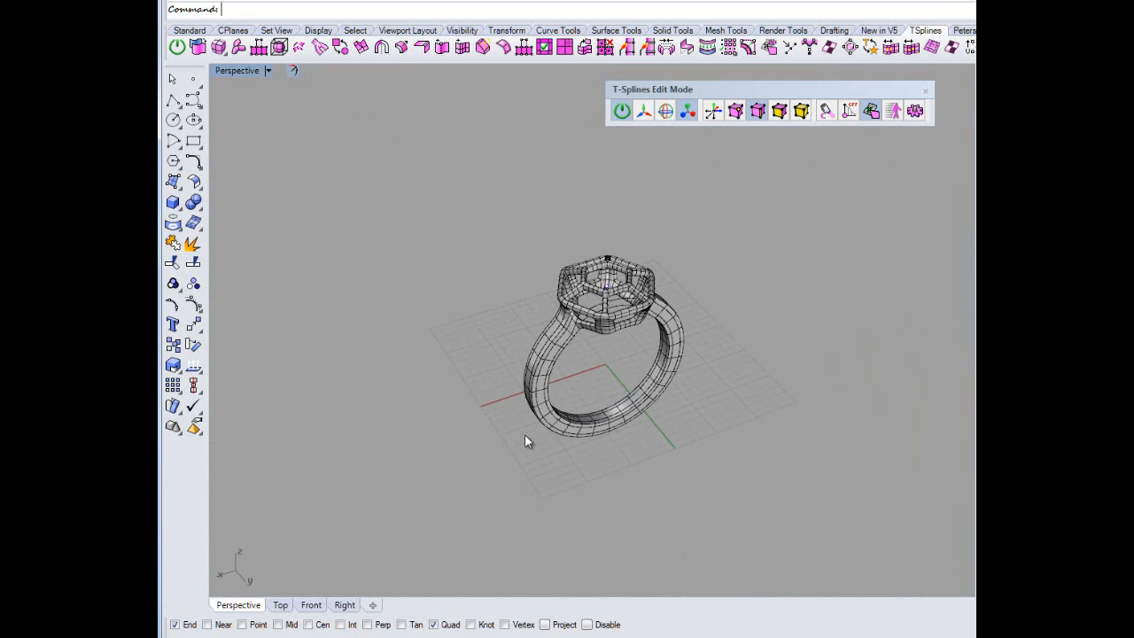
pyautogui.scroll(4, 524, 435)
pyautogui.moveTo(669, 410); pyautogui.dragTo(664, 371, button='right')
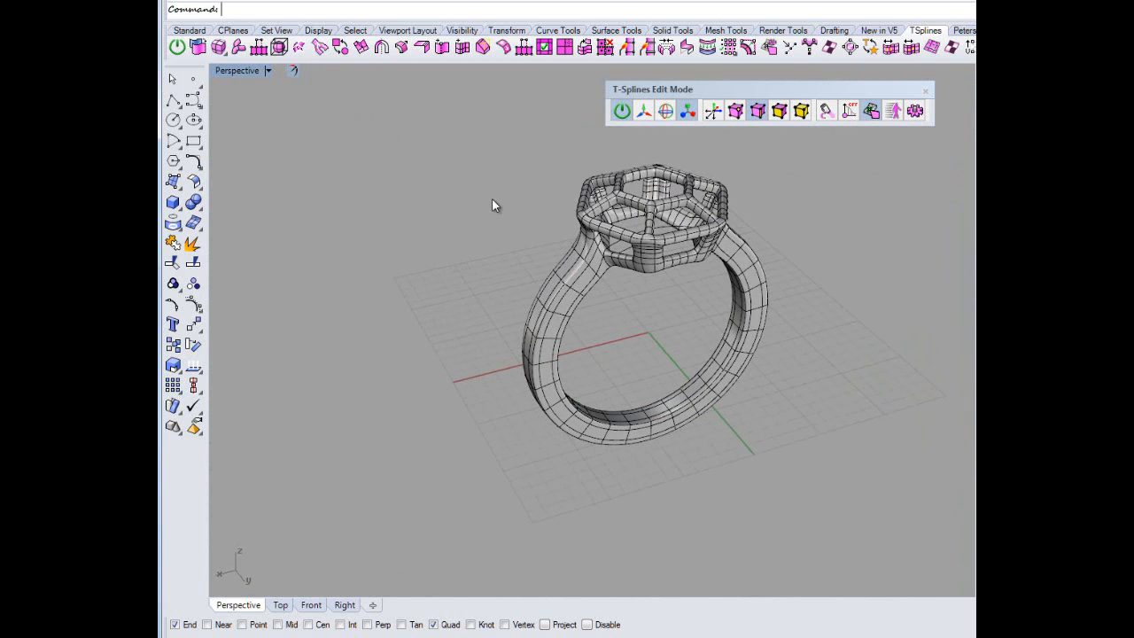
# Turn off T-Splines edit mode and apply Environment Map surface analysis to the edited T-Splines ring.
pyautogui.click(622, 111)
pyautogui.moveTo(473, 213); pyautogui.dragTo(463, 190, button='right')
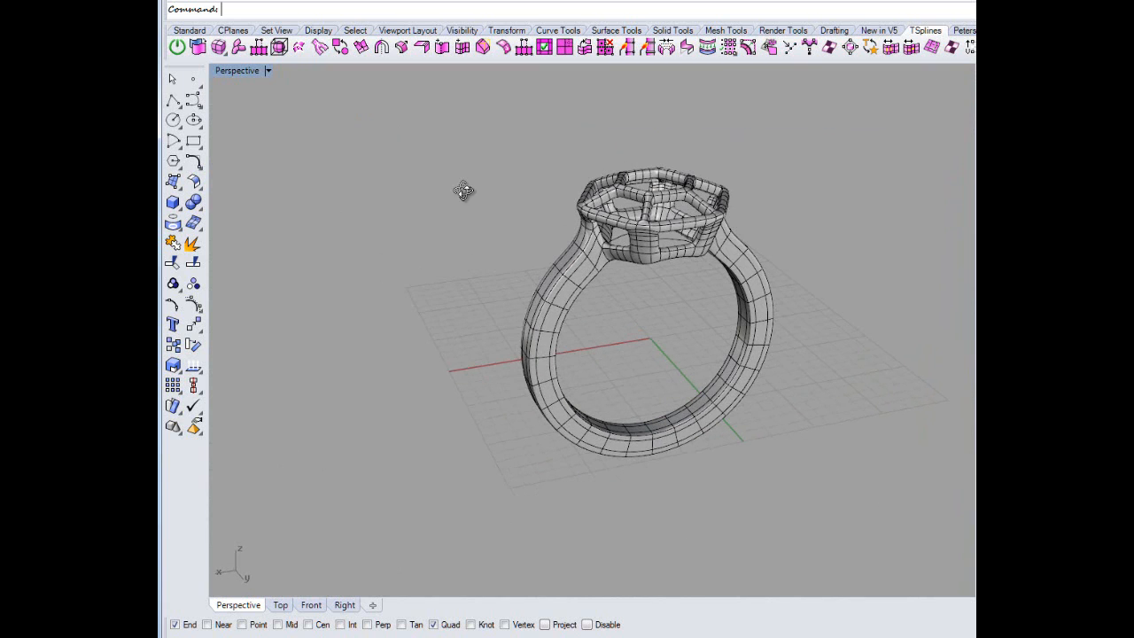
pyautogui.moveTo(712, 388); pyautogui.dragTo(842, 444)
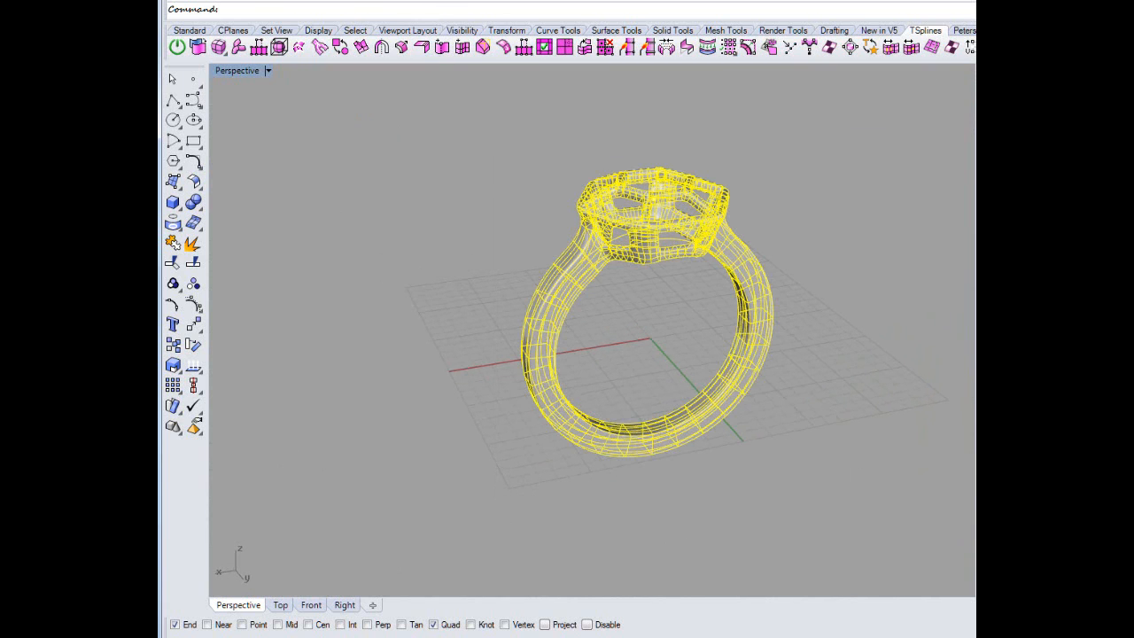
pyautogui.click(525, 0)
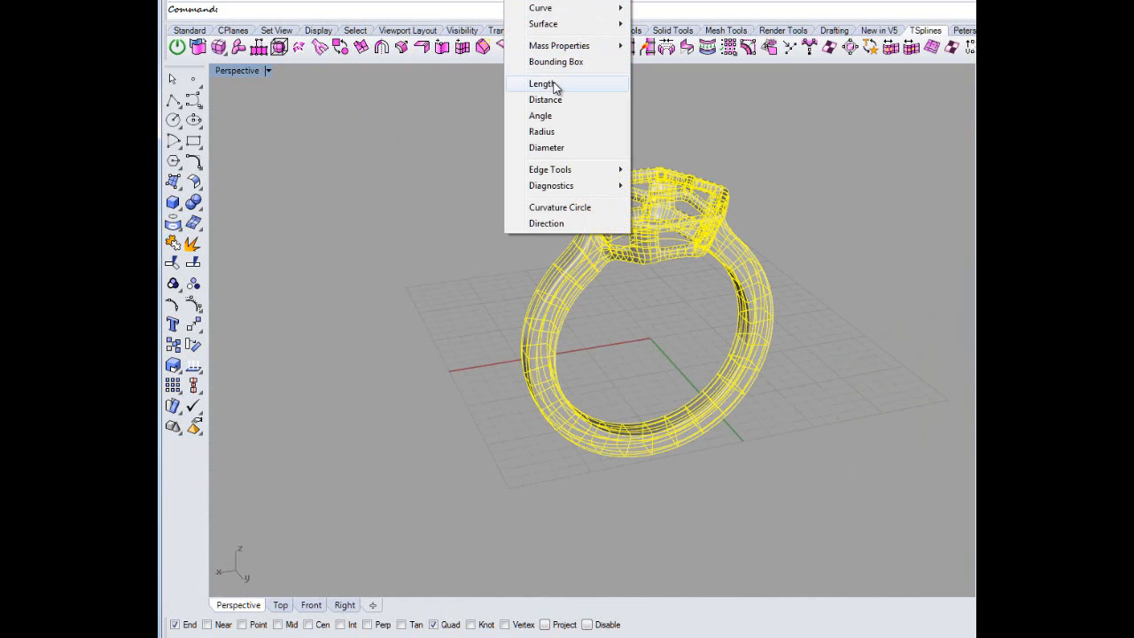
pyautogui.moveTo(560, 24)
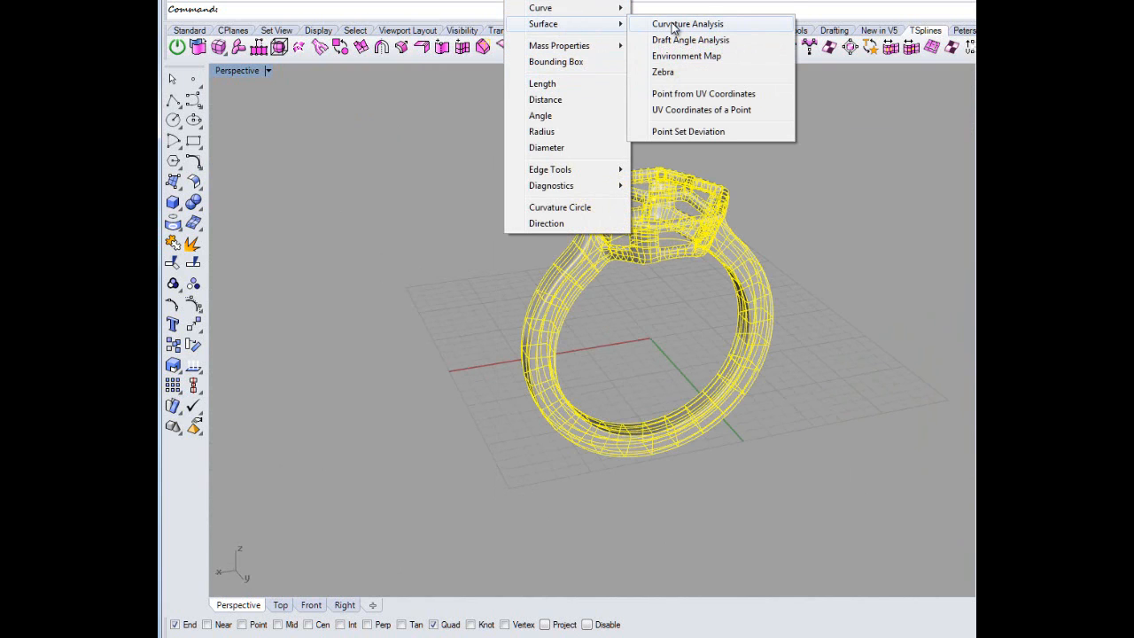
pyautogui.click(675, 55)
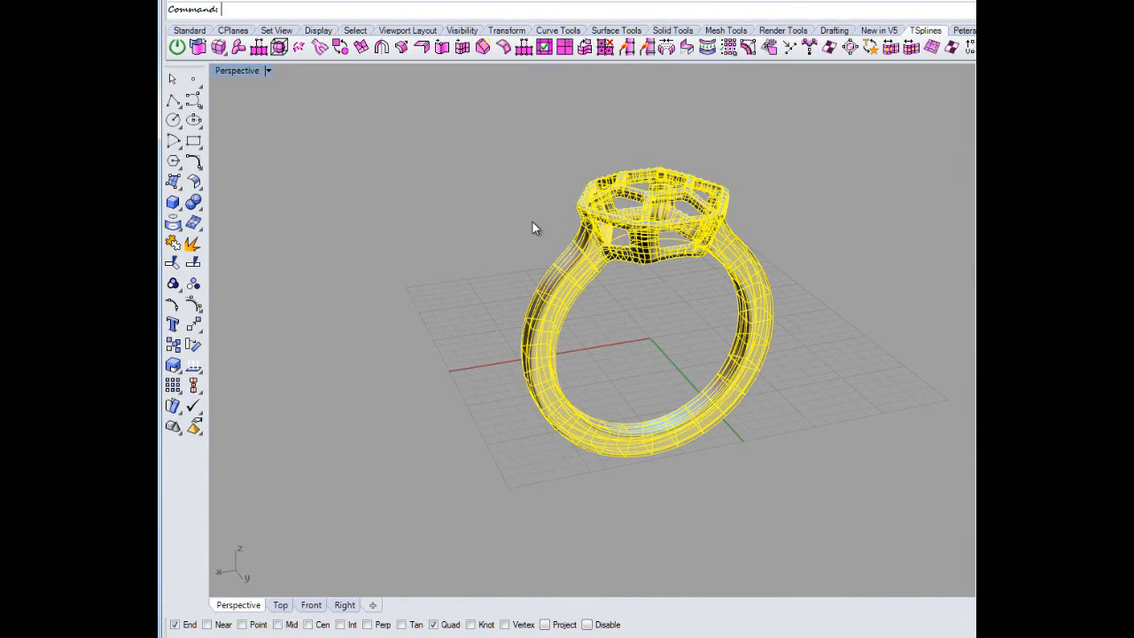
# Switch the environment map to a silver-toned image and examine the reflections on the ring's head and shank.
pyautogui.moveTo(538, 336); pyautogui.dragTo(483, 263, button='right')
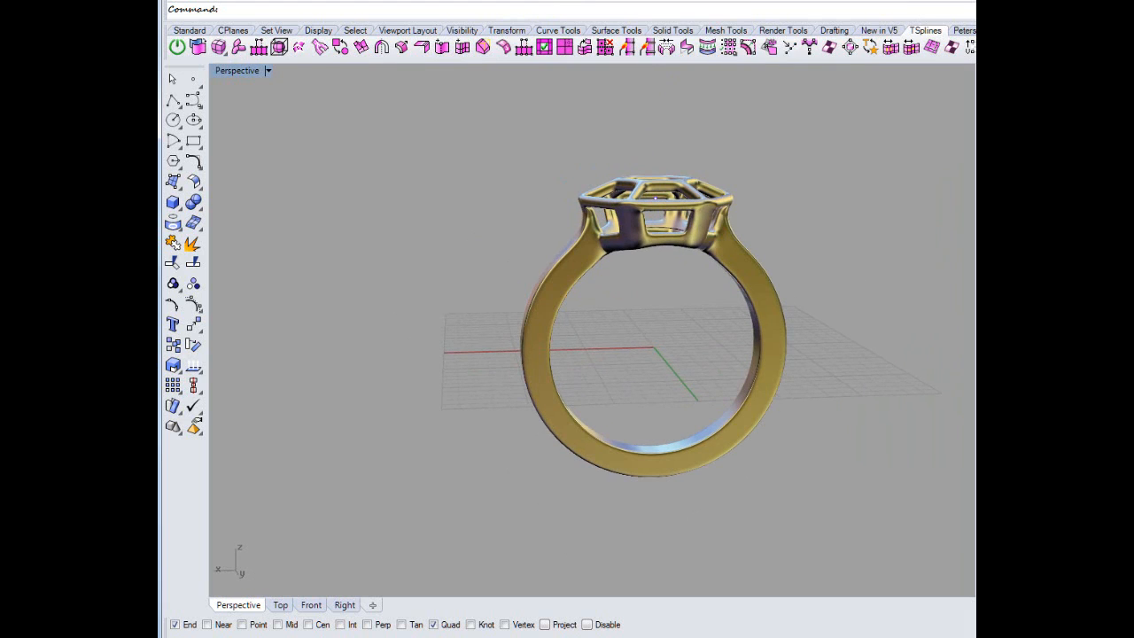
pyautogui.moveTo(523, 363); pyautogui.dragTo(693, 229, button='right')
pyautogui.scroll(5, 615, 237)
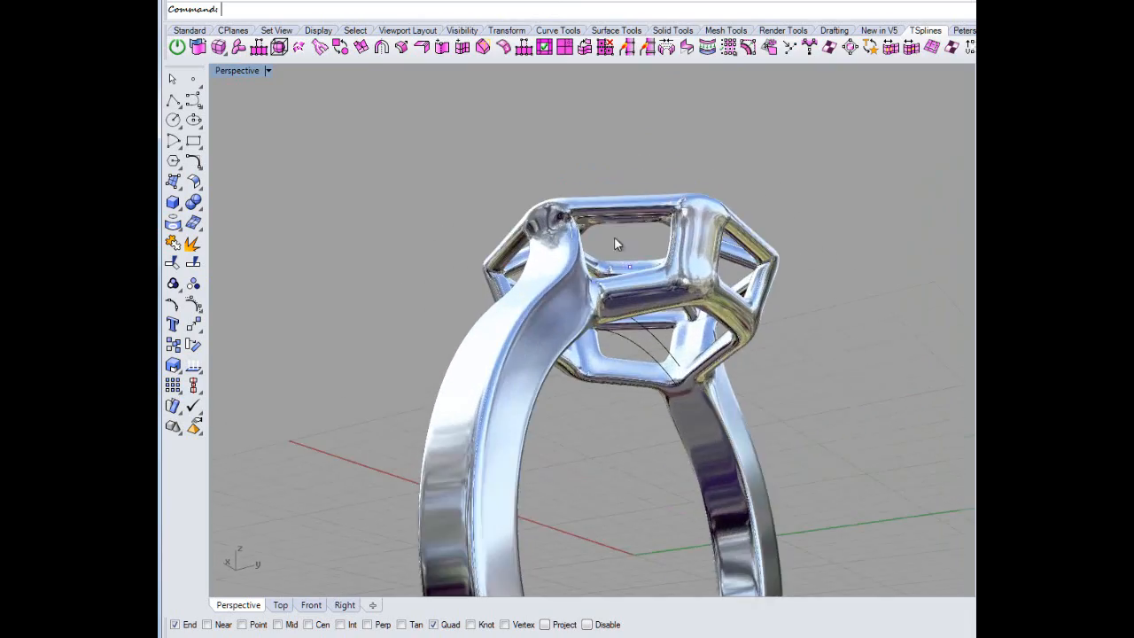
pyautogui.moveTo(615, 238); pyautogui.dragTo(807, 368, button='right')
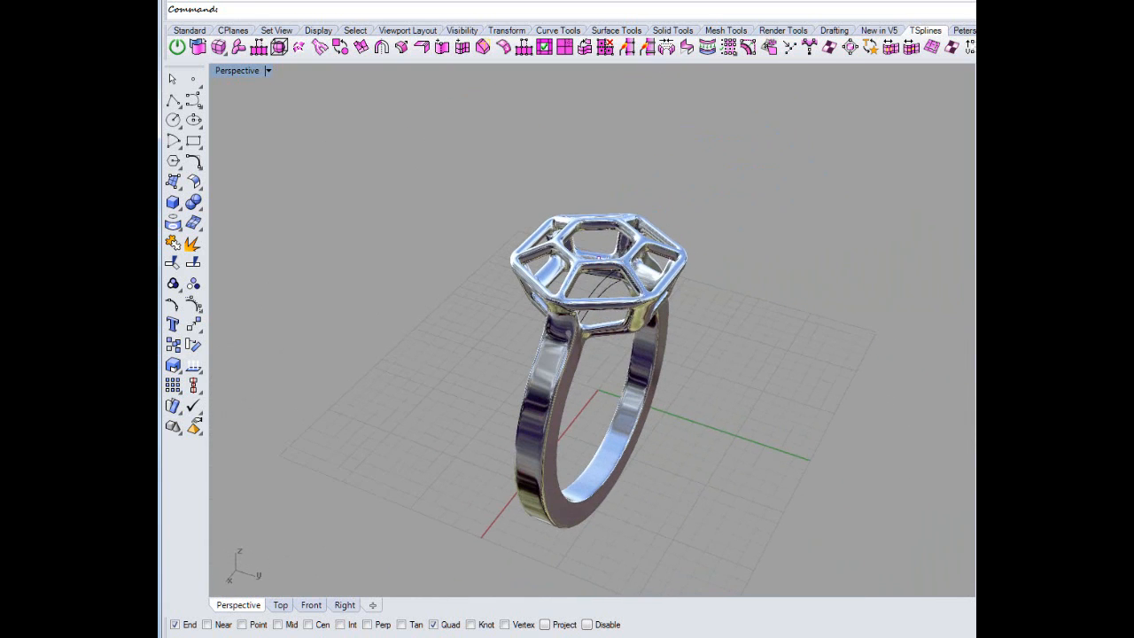